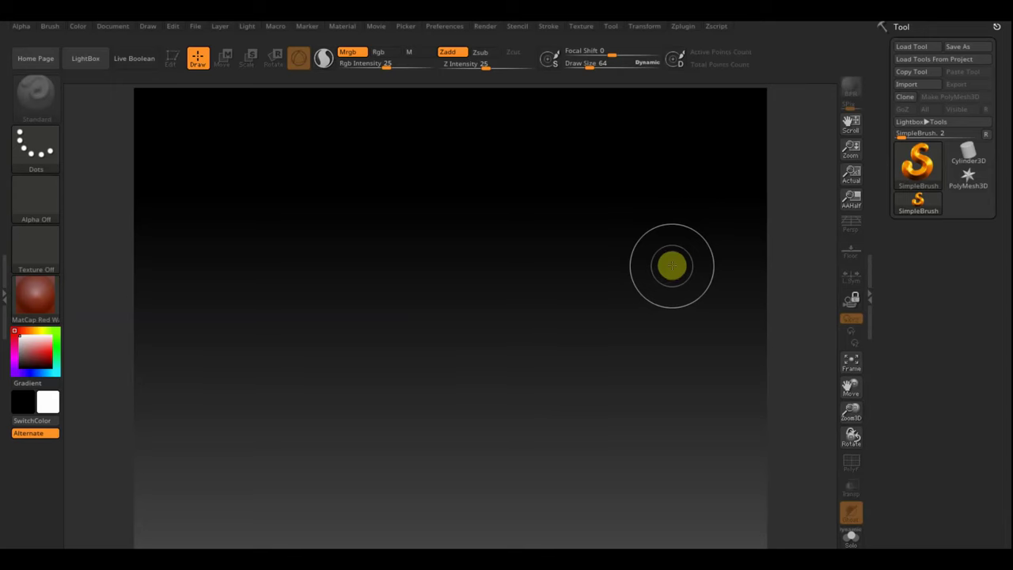
Draw a Cylinder3D primitive on the empty canvas and switch it into Edit mode
click(914, 176)
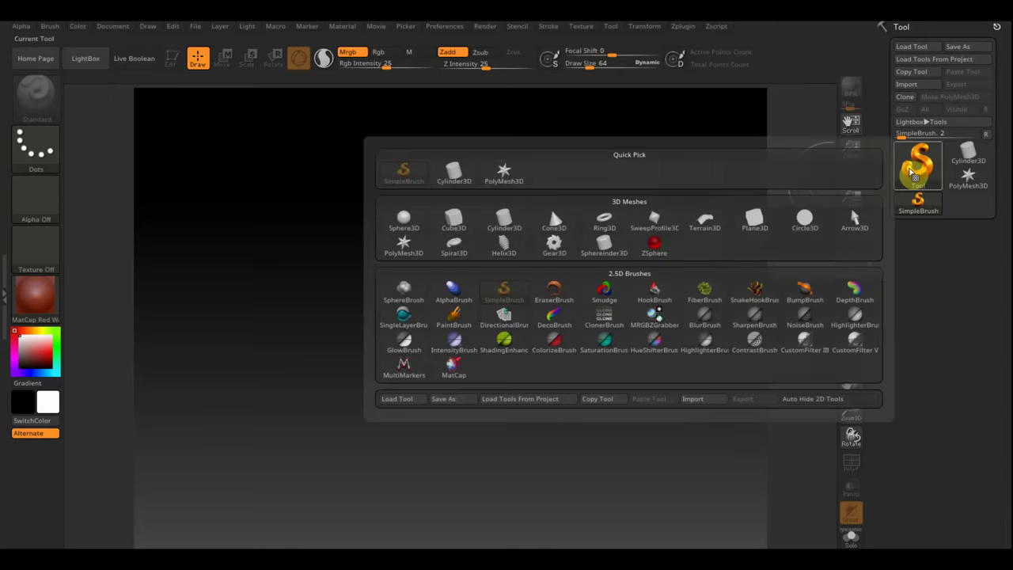
mouse_move(503, 221)
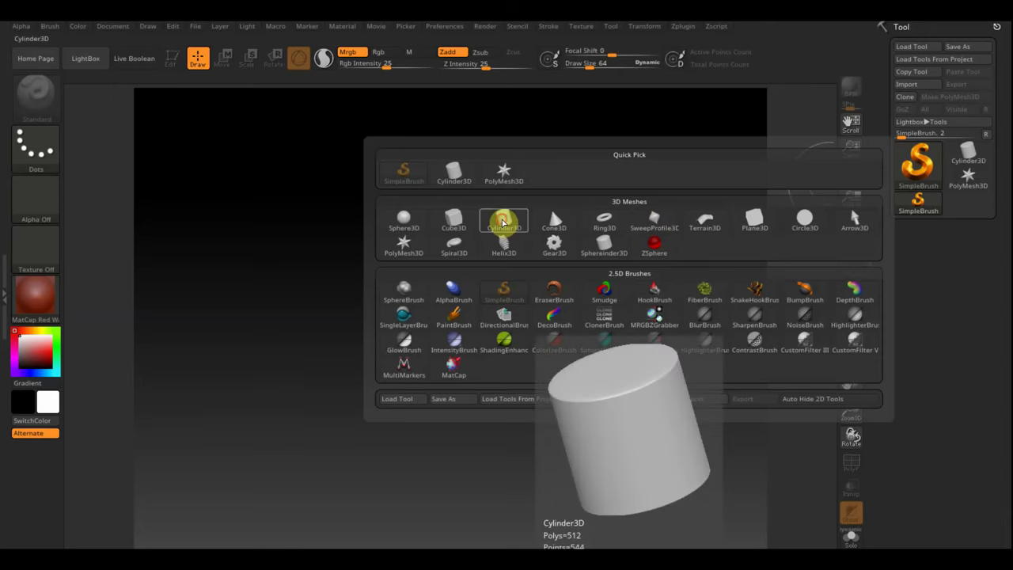
click(503, 223)
drag(452, 275, 454, 443)
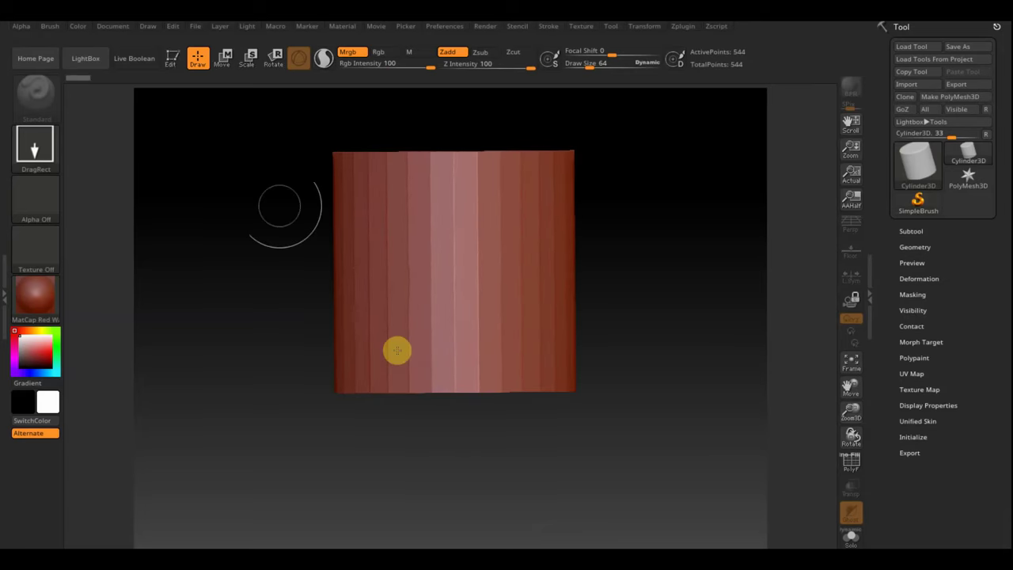
click(170, 60)
In Tool > Initialize, raise Inner Radius to hollow the cylinder into a tube
click(168, 61)
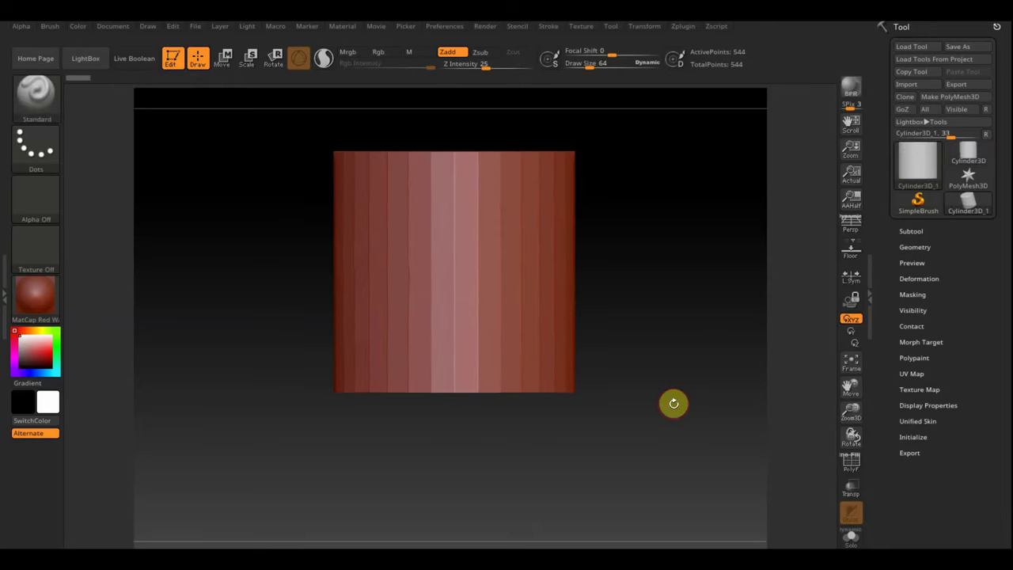
click(915, 438)
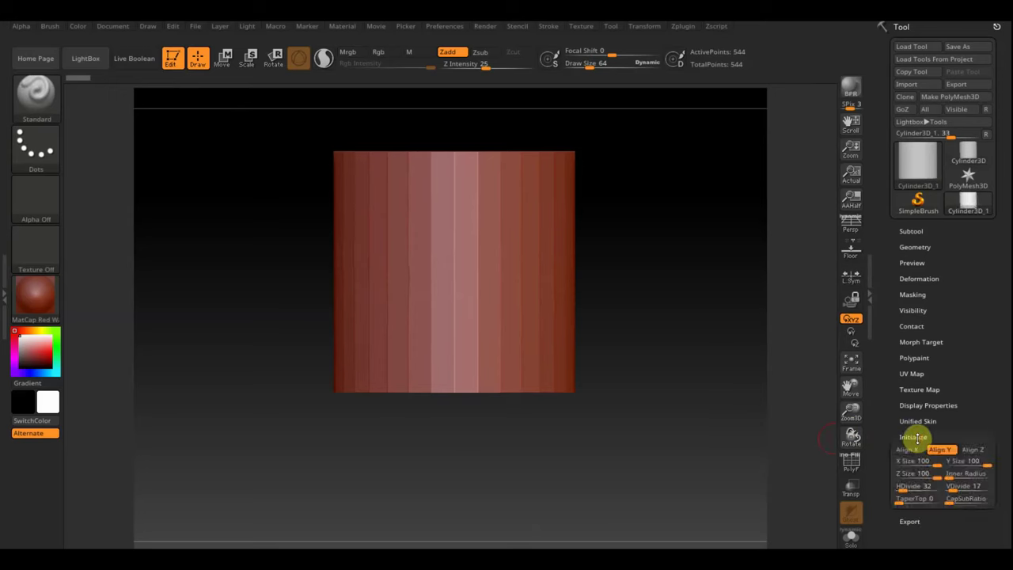
mouse_move(745, 399)
mouse_down()
mouse_move(683, 396)
mouse_move(687, 440)
mouse_up()
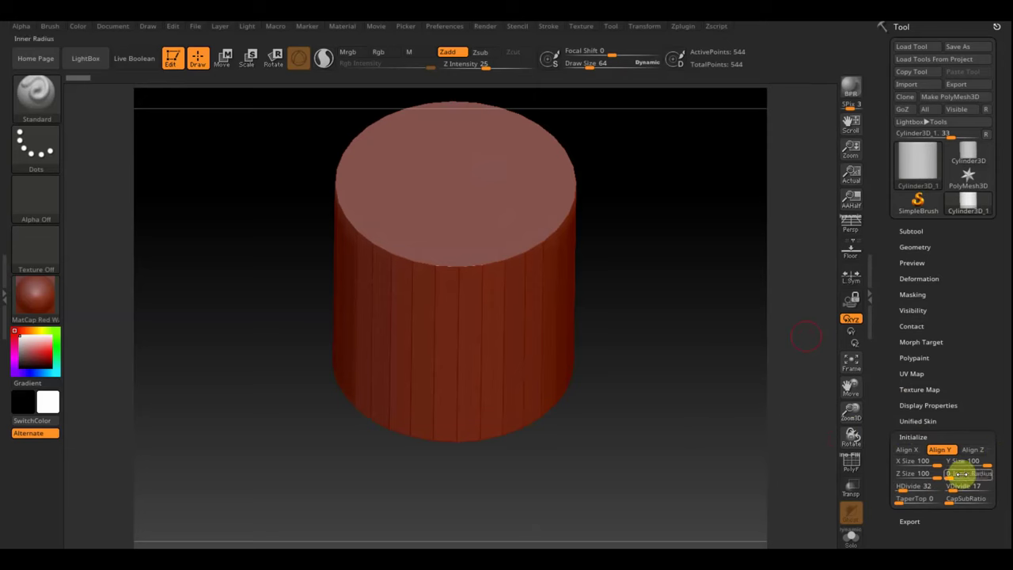
drag(959, 474, 985, 479)
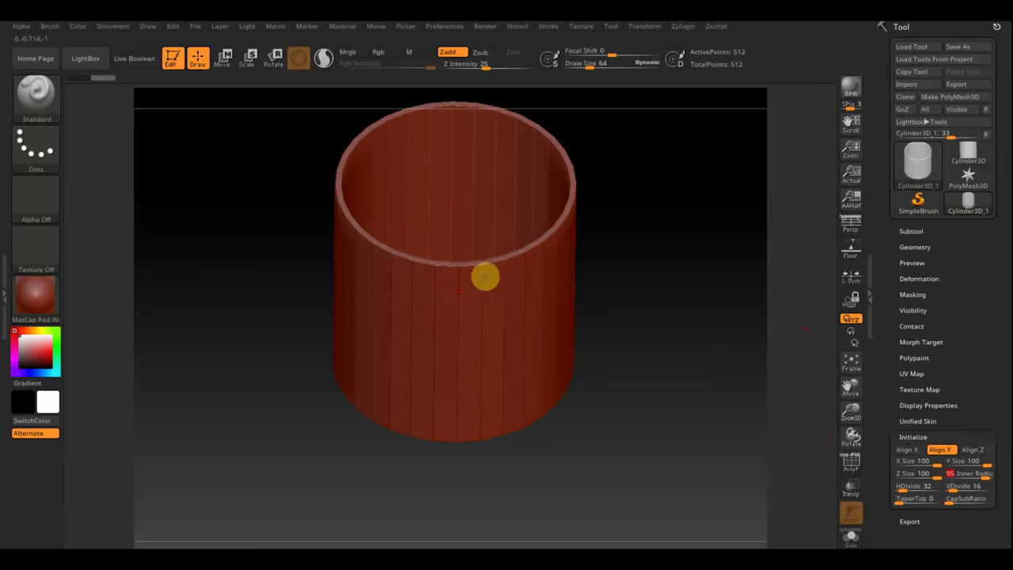
mouse_move(687, 367)
mouse_down()
mouse_move(686, 299)
mouse_move(682, 310)
mouse_up()
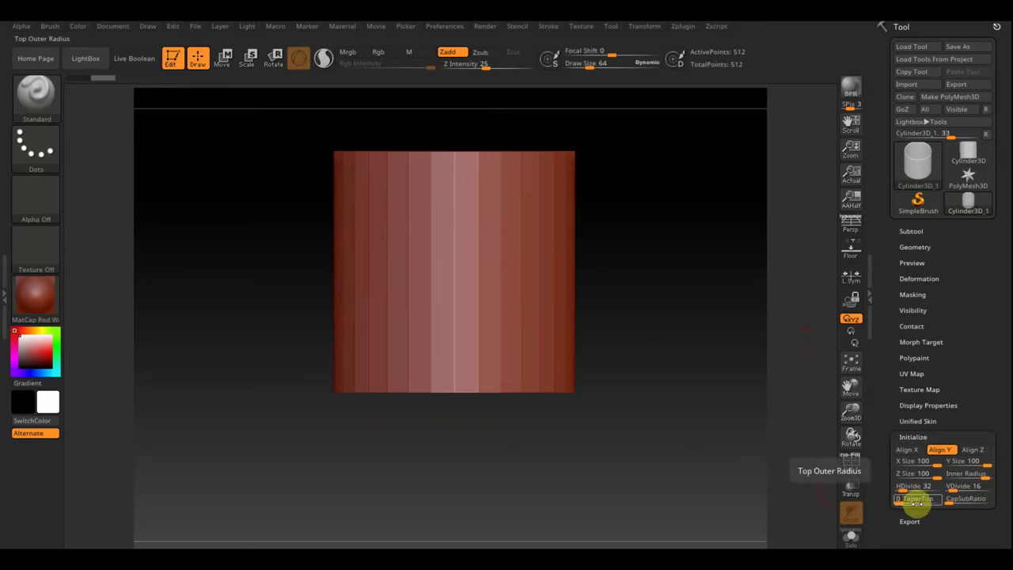
Lower HDivide to 12 and set TaperTop to 76 for an open-topped cone
drag(903, 486, 900, 487)
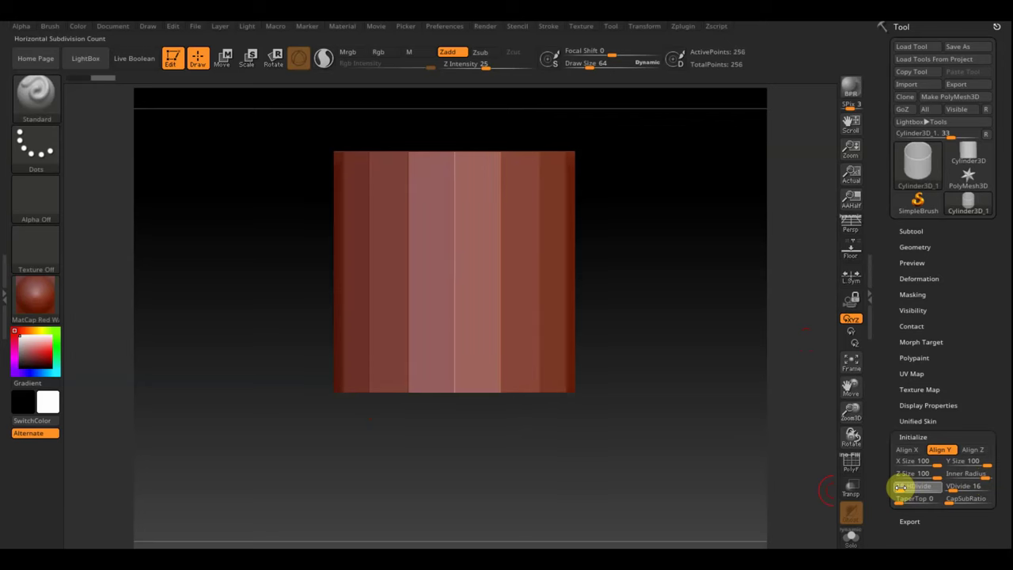
mouse_move(654, 382)
mouse_down()
mouse_move(669, 398)
mouse_move(658, 400)
mouse_up()
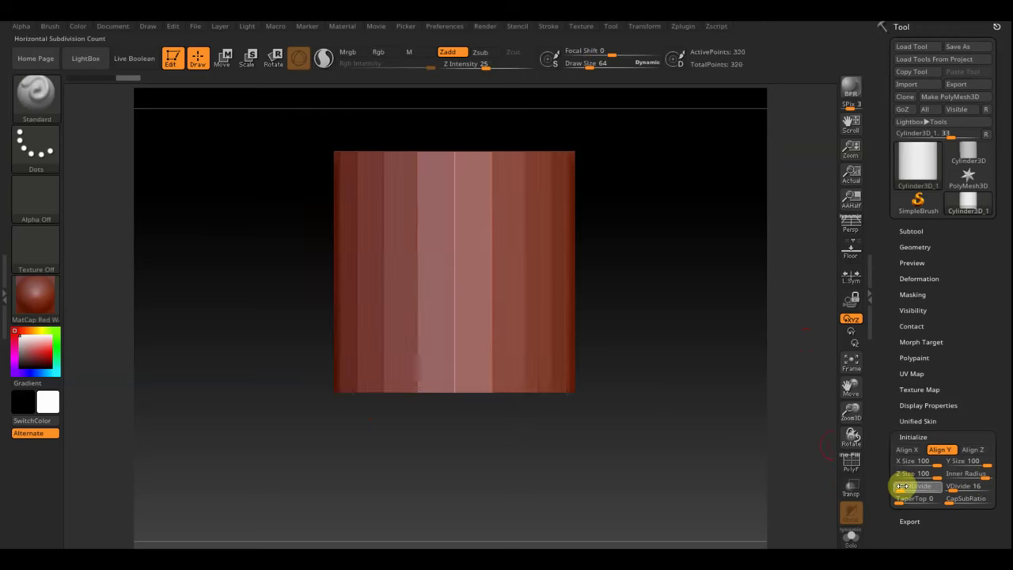
drag(902, 486, 902, 486)
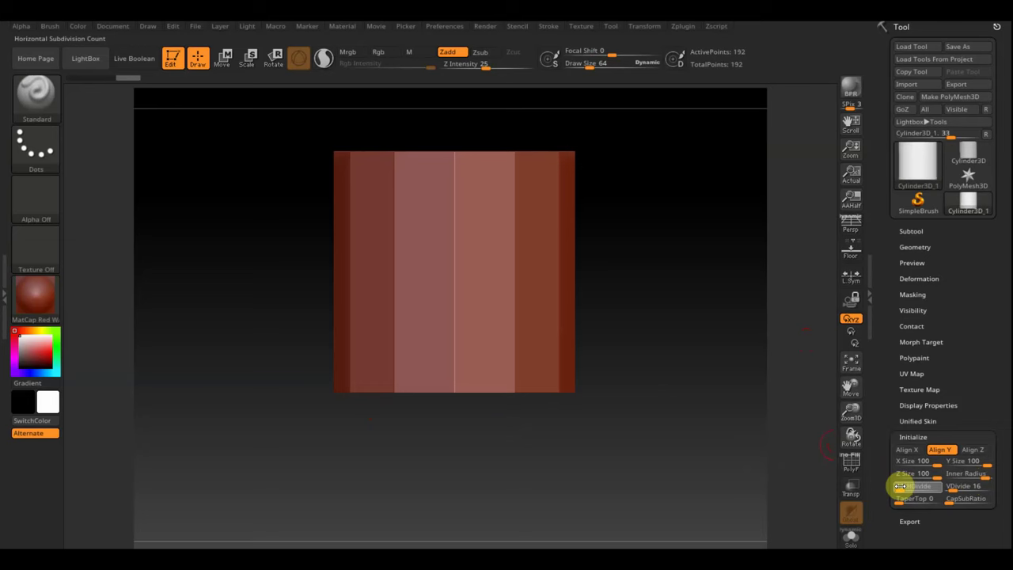
mouse_move(671, 416)
mouse_down()
mouse_move(662, 443)
mouse_move(644, 404)
mouse_move(675, 390)
mouse_up()
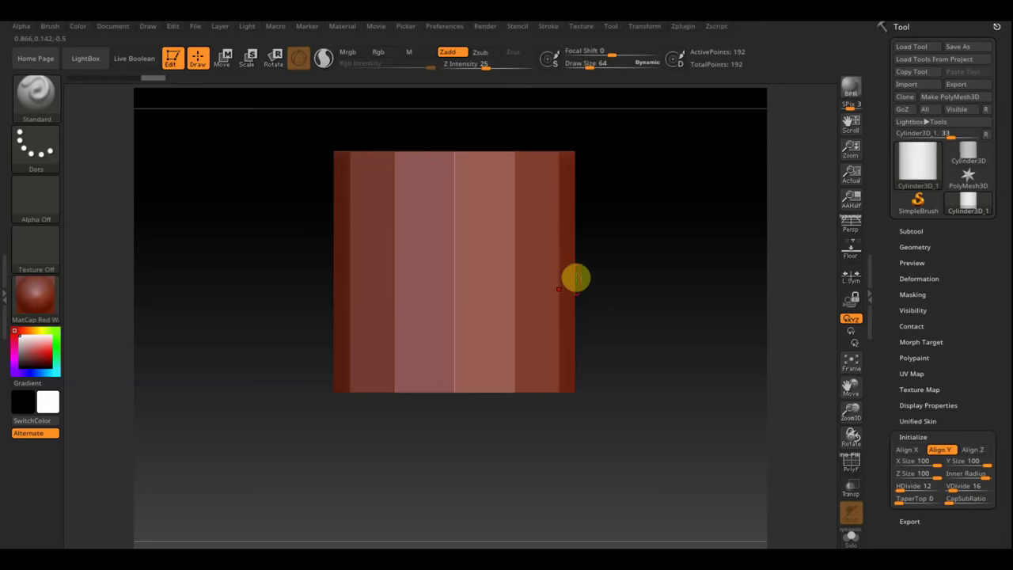
drag(906, 498, 931, 510)
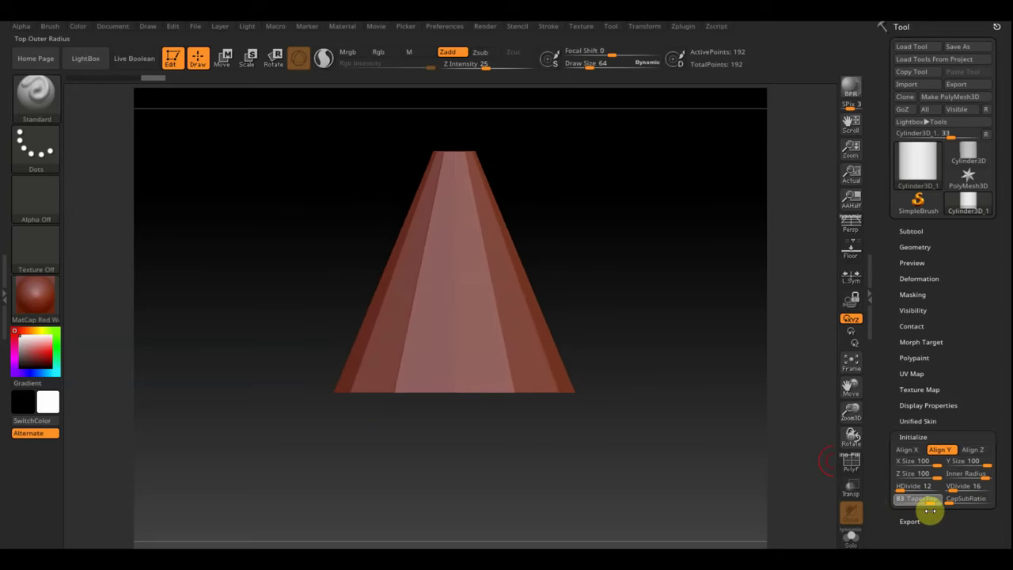
drag(657, 272, 651, 337)
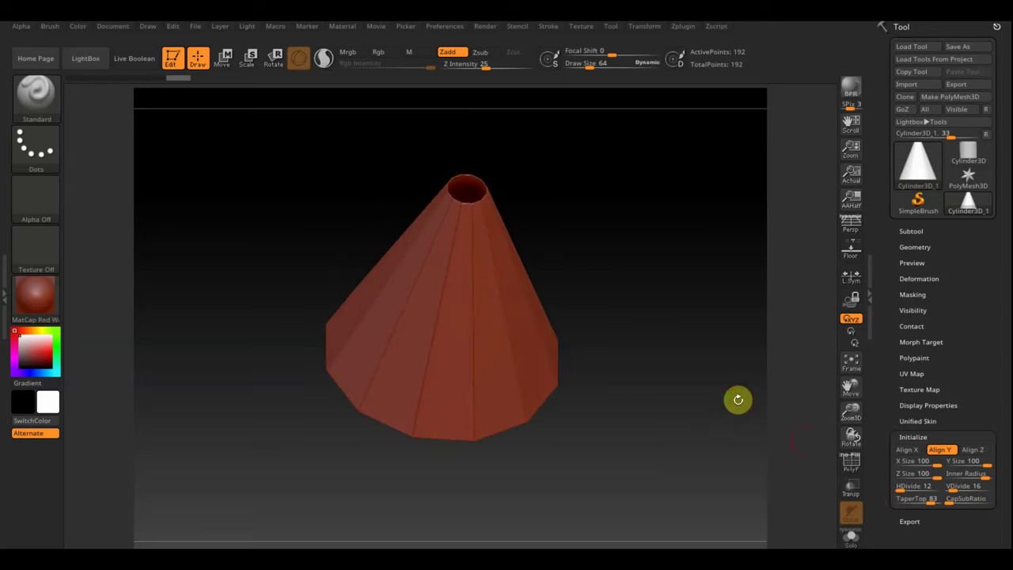
drag(923, 501, 927, 499)
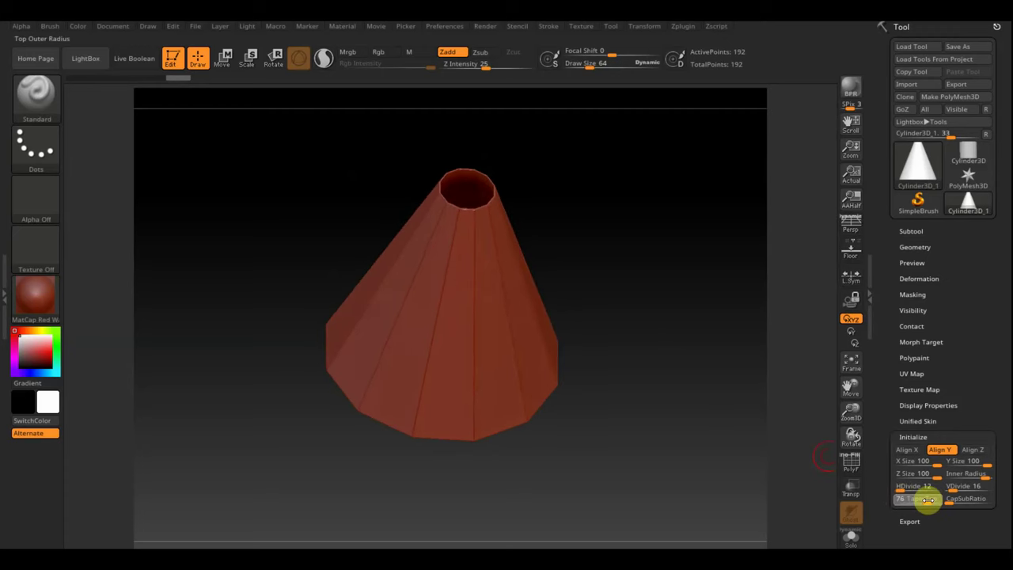
mouse_move(722, 393)
mouse_down()
mouse_move(706, 379)
mouse_move(692, 301)
mouse_move(698, 324)
mouse_up()
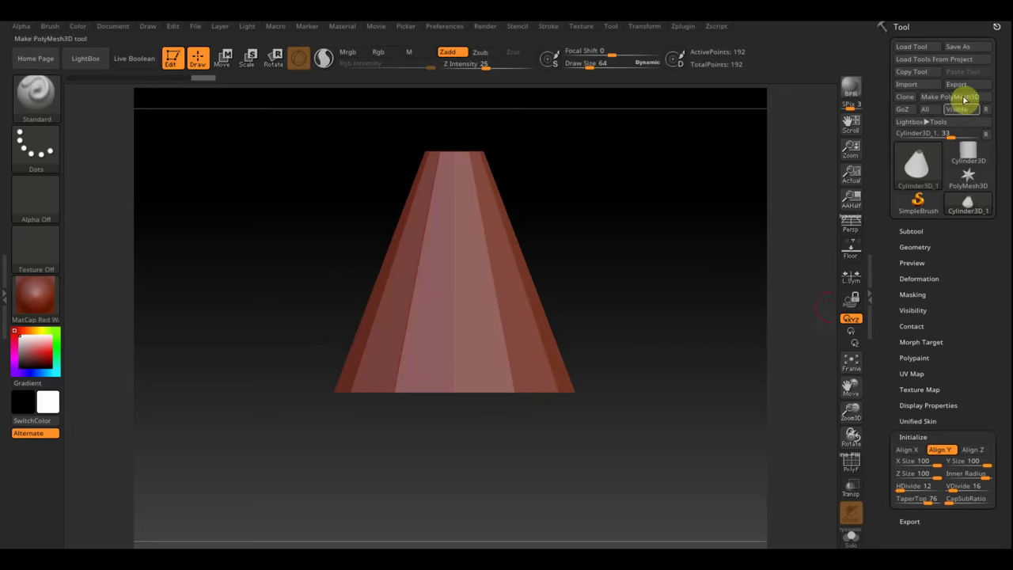
Convert the cone to PolyMesh3D, append a Cube3D subtool and select it
click(959, 98)
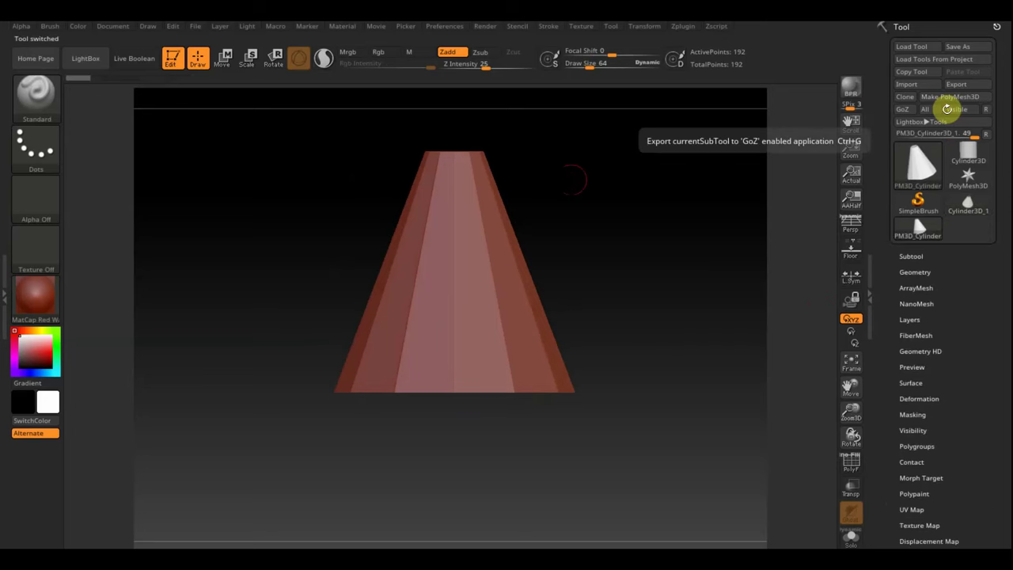
click(910, 255)
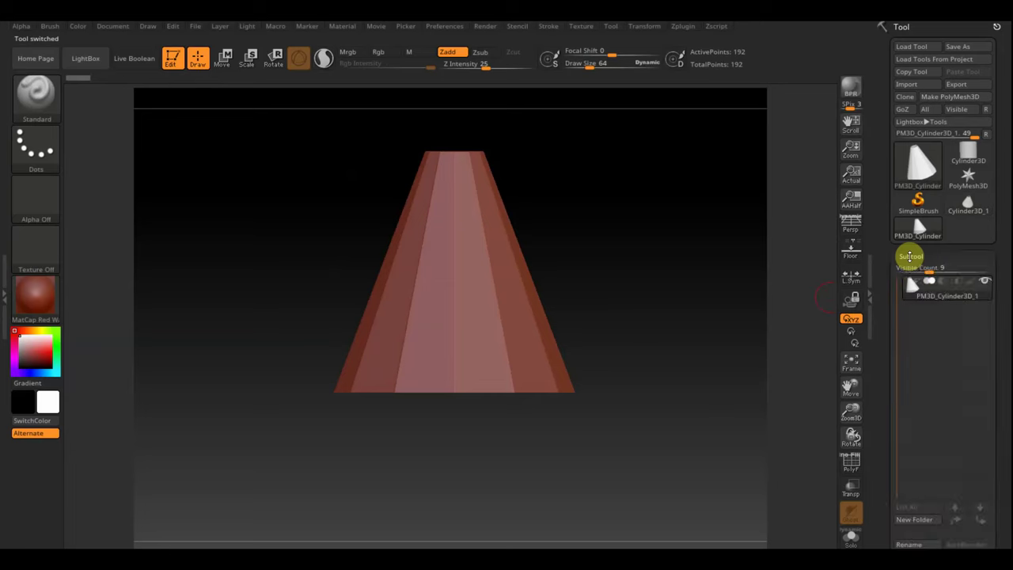
drag(1005, 531, 1002, 470)
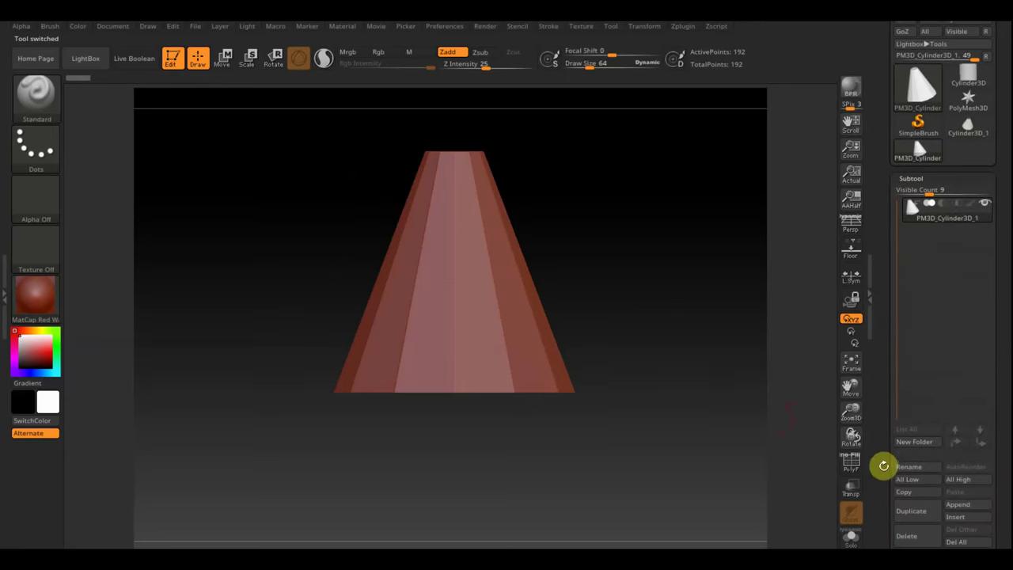
click(965, 505)
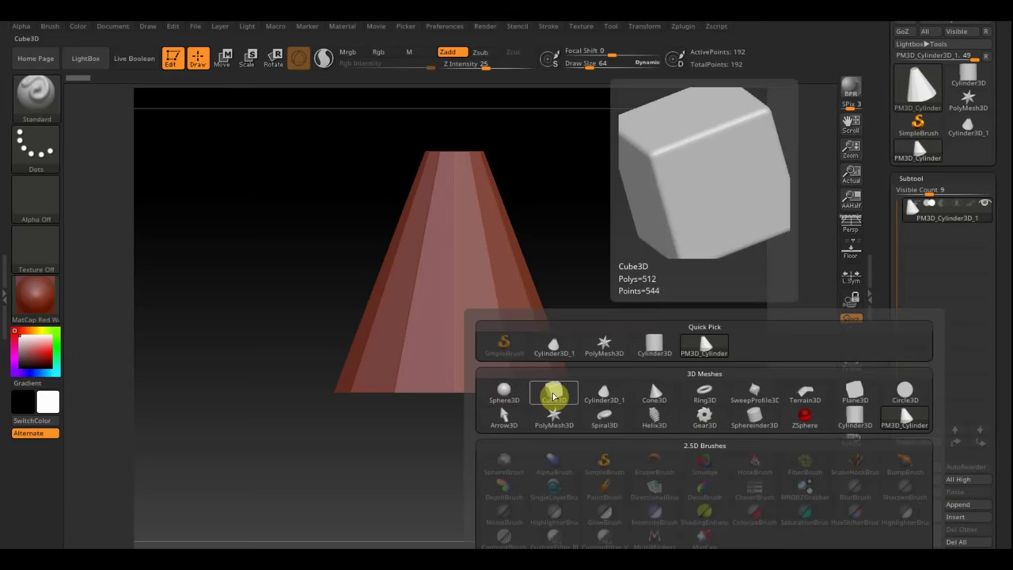
click(553, 395)
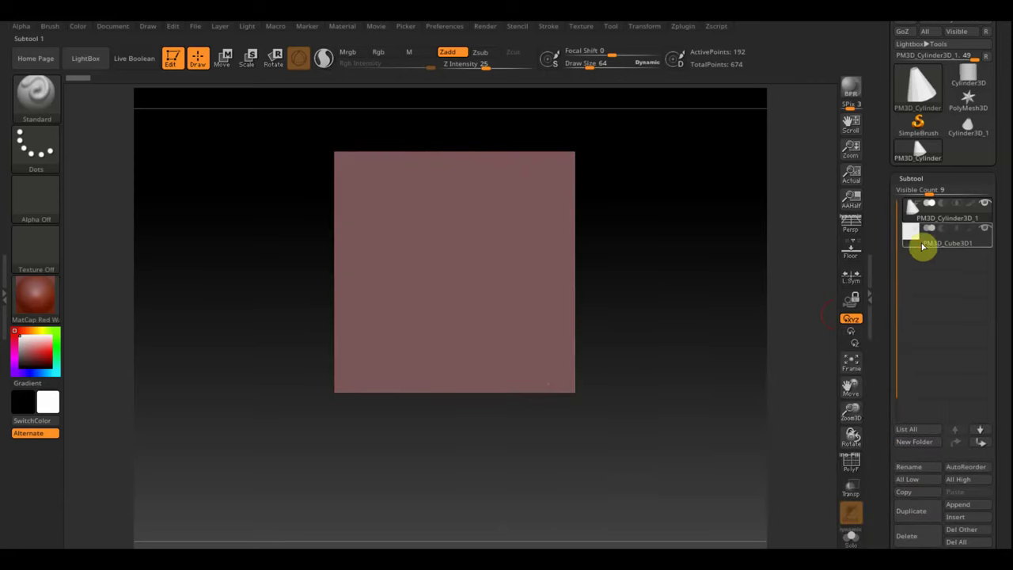
click(922, 246)
Move the cube into the cone's front base and narrow it along X into a door block
click(223, 57)
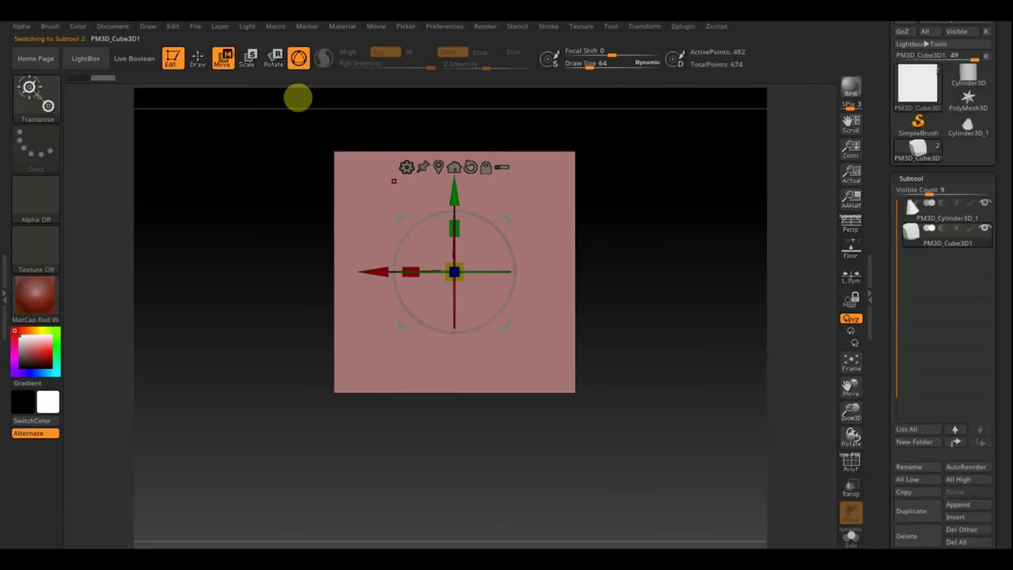
ctrl+drag(467, 279, 402, 200)
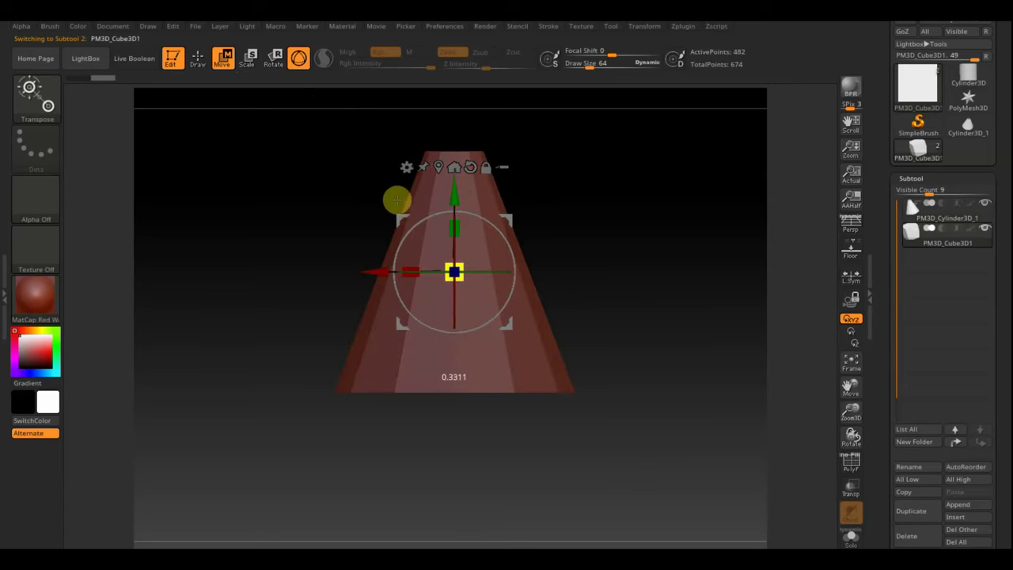
drag(402, 199, 687, 288)
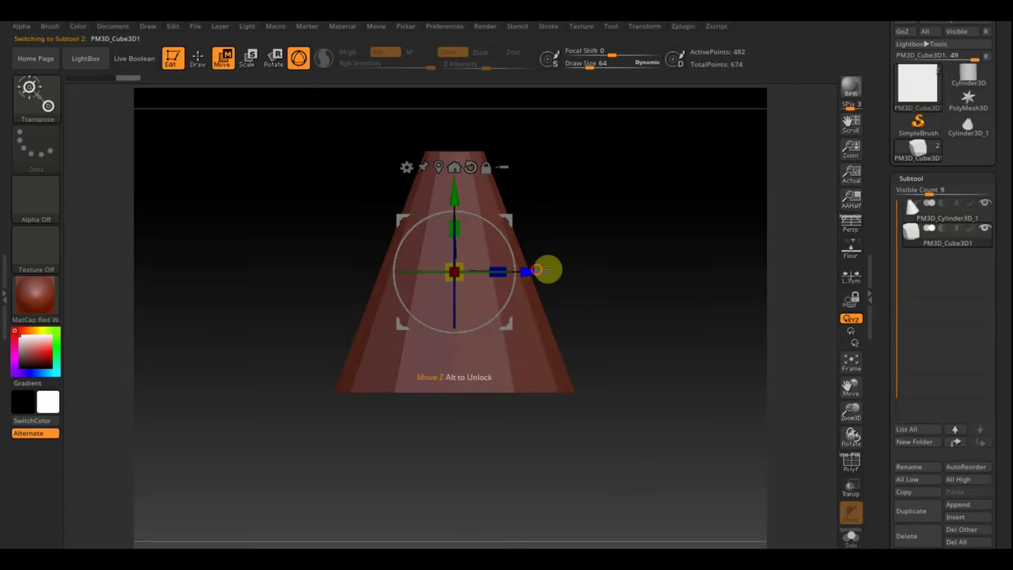
drag(546, 270, 651, 301)
mouse_move(583, 219)
mouse_down()
mouse_move(594, 278)
mouse_move(701, 303)
mouse_move(671, 315)
mouse_move(757, 274)
mouse_up()
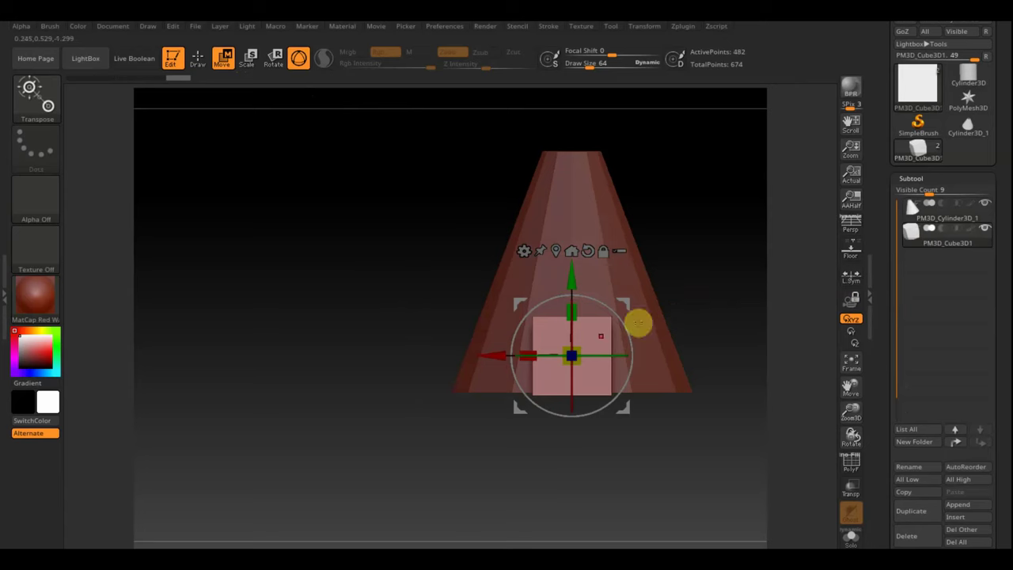
drag(528, 349, 534, 348)
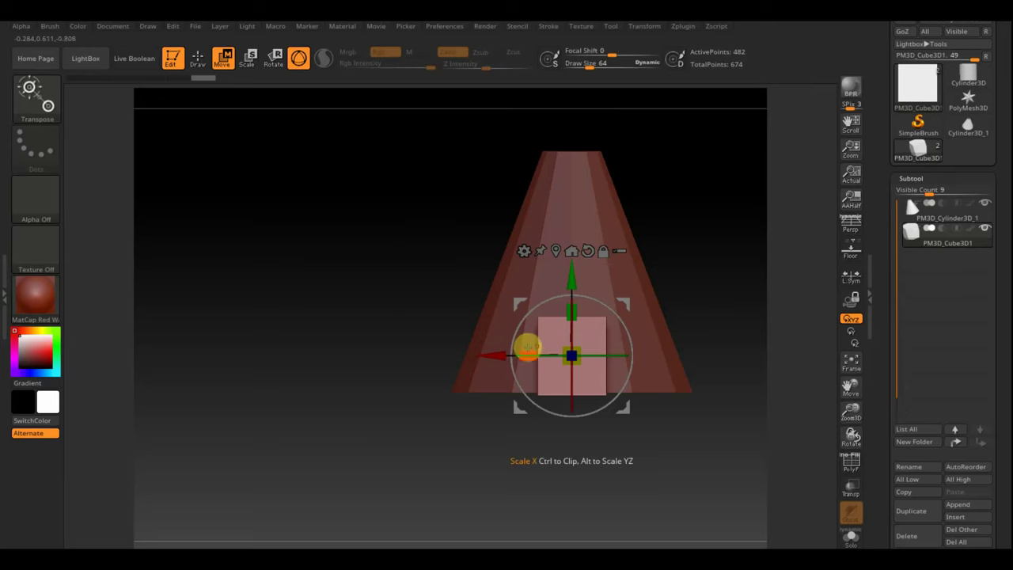
drag(527, 347, 529, 353)
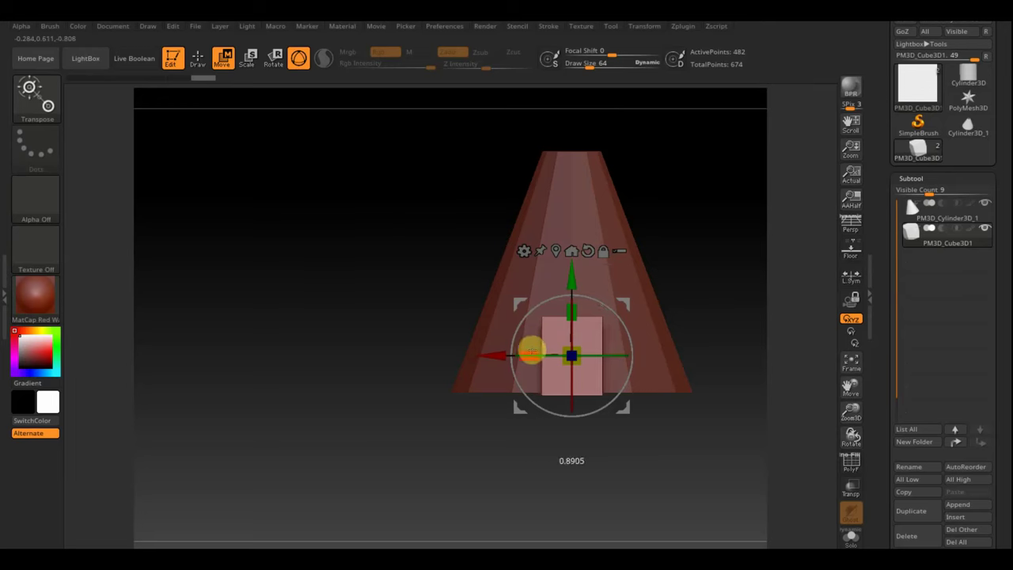
mouse_move(607, 305)
mouse_down()
mouse_move(775, 184)
mouse_move(768, 138)
mouse_up()
drag(641, 288, 634, 295)
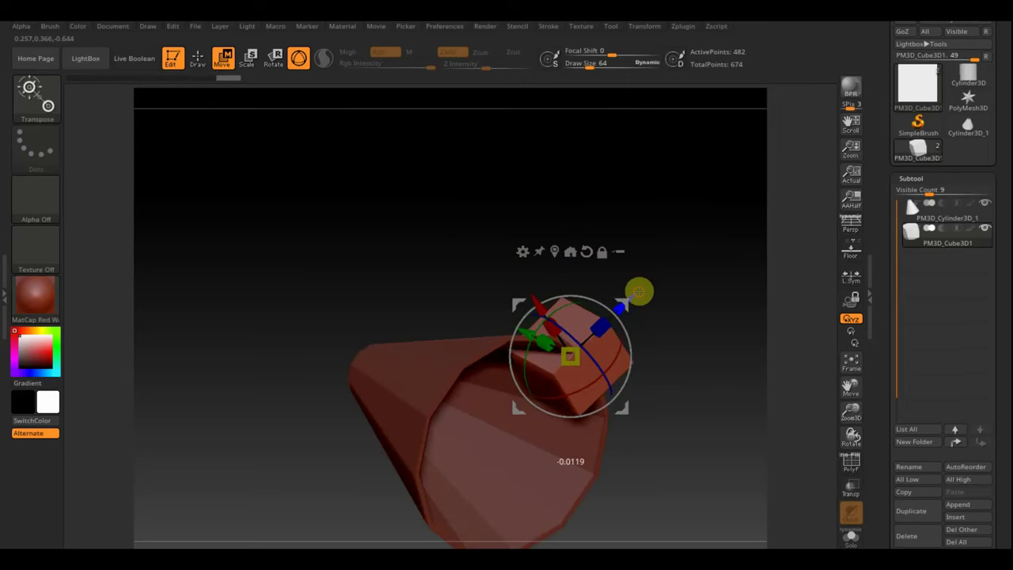
drag(707, 253, 705, 407)
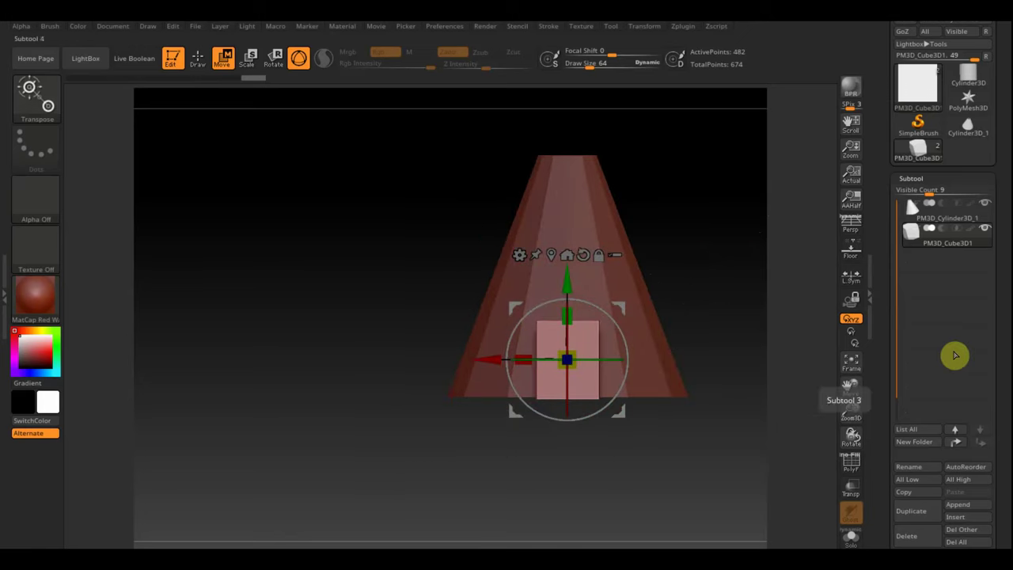
drag(1006, 509, 1002, 454)
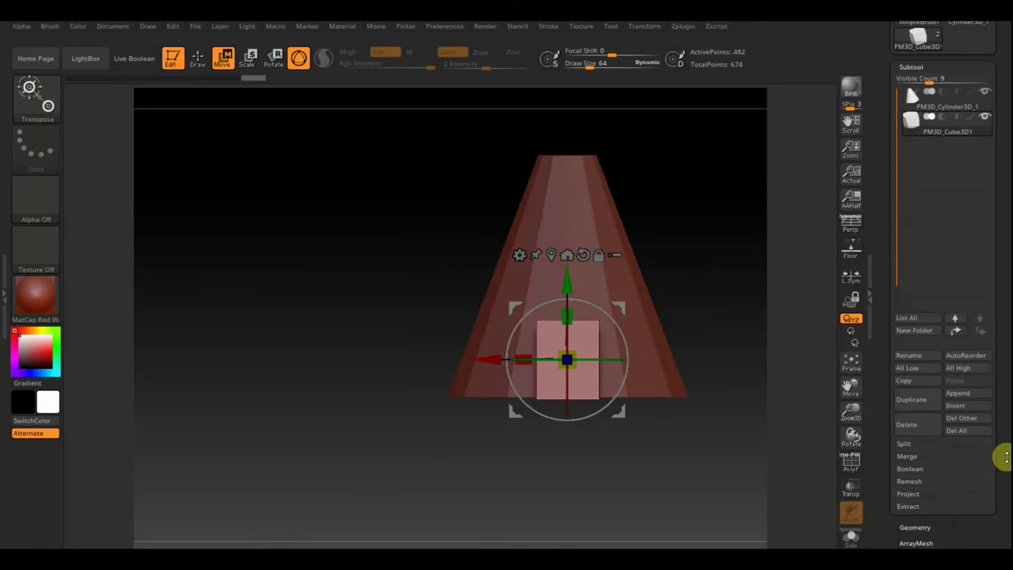
DynaMesh the door cube, then the cone after Ctrl+D/Shift+D, both at resolution 128
click(916, 528)
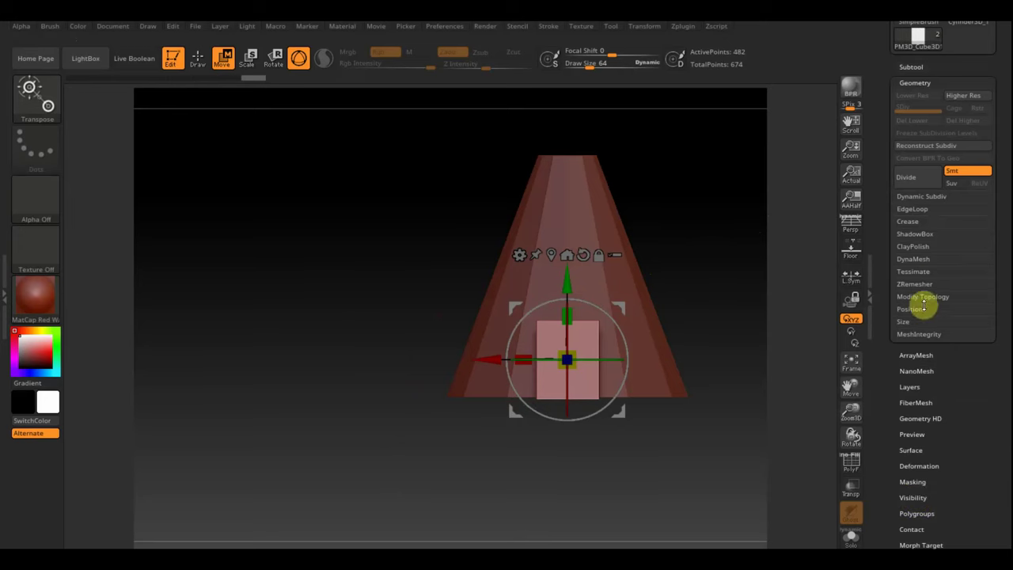
click(918, 259)
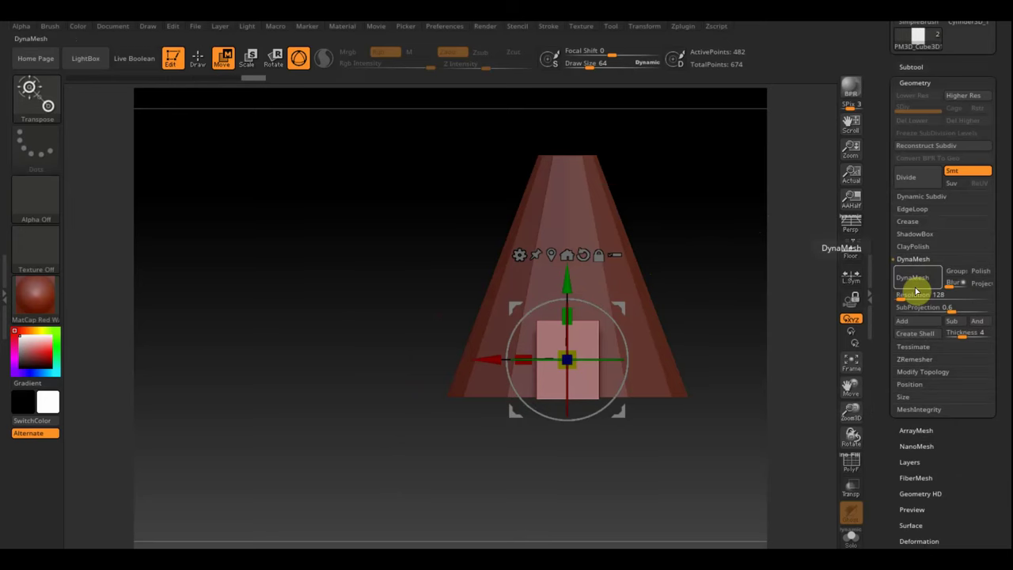
click(914, 280)
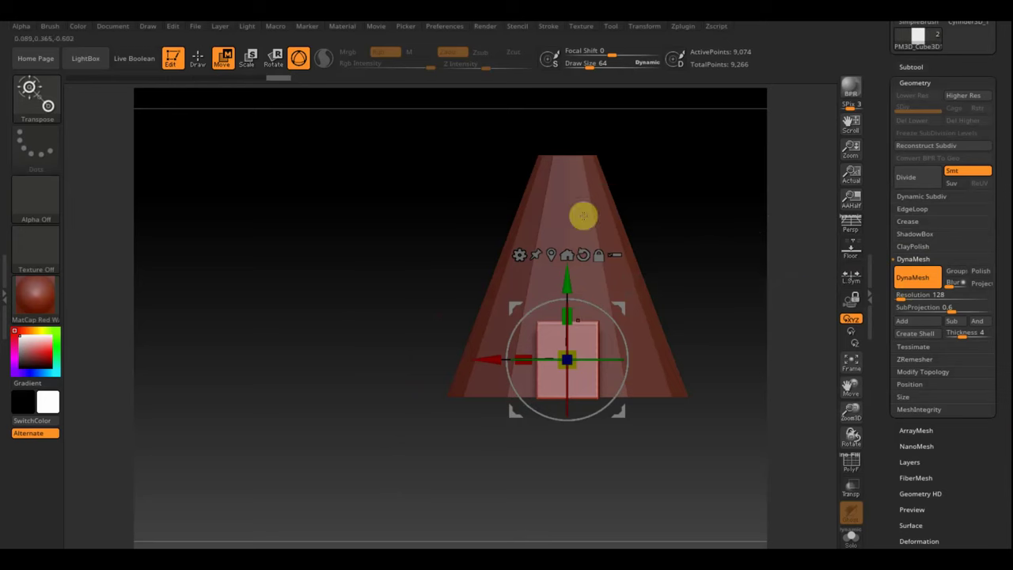
alt+click(578, 190)
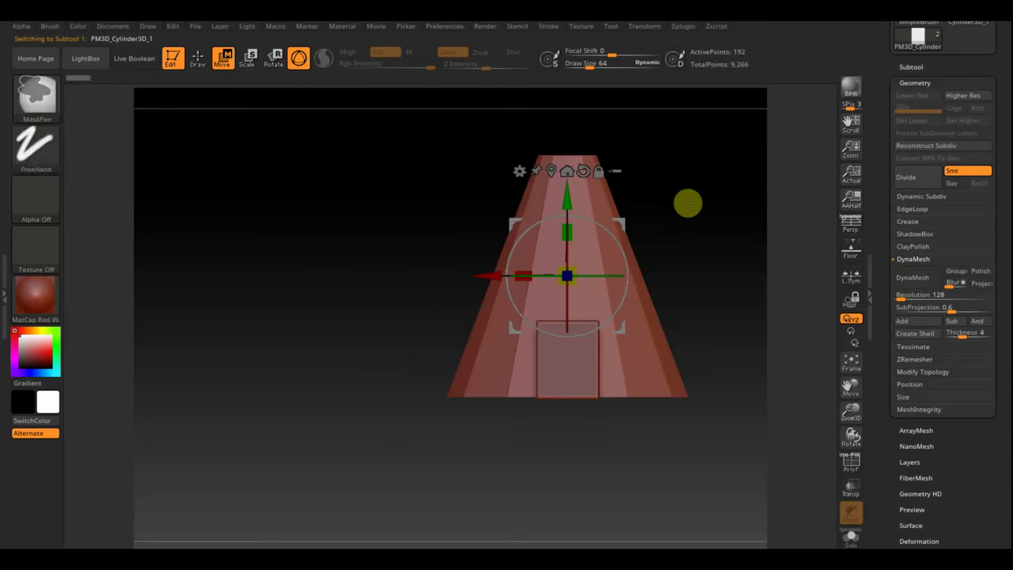
key(ctrl+d)
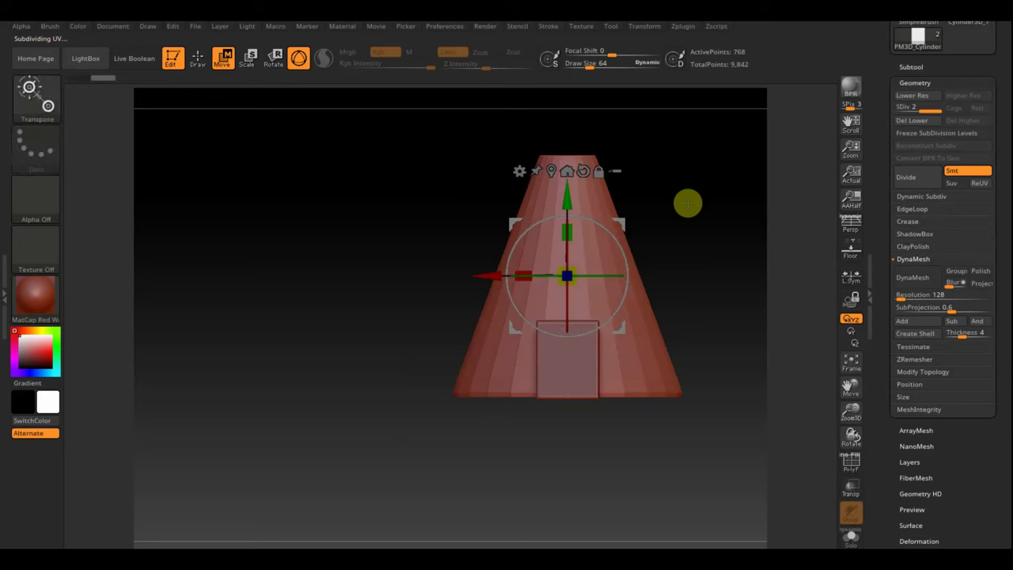
key(shift+d)
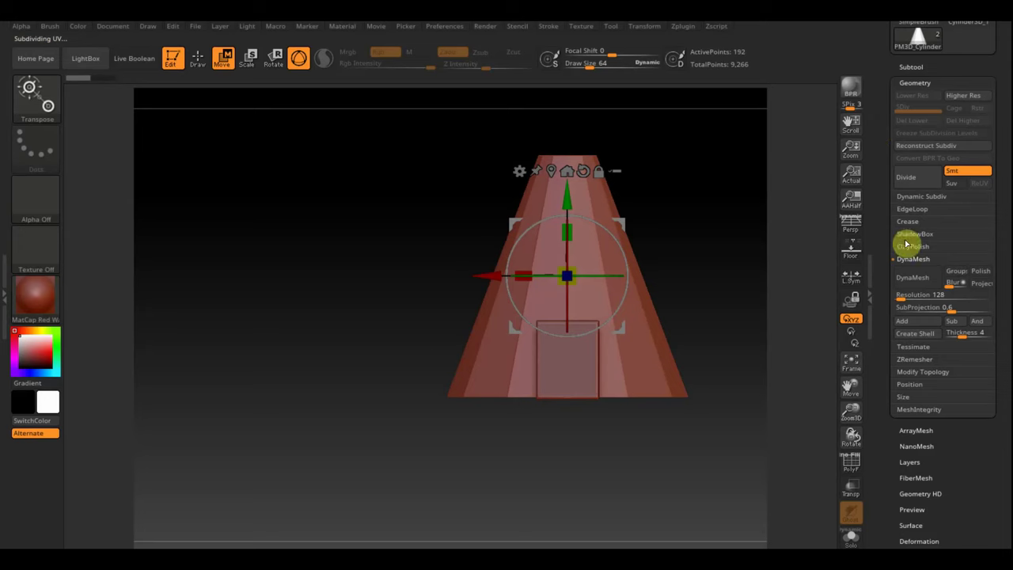
click(910, 285)
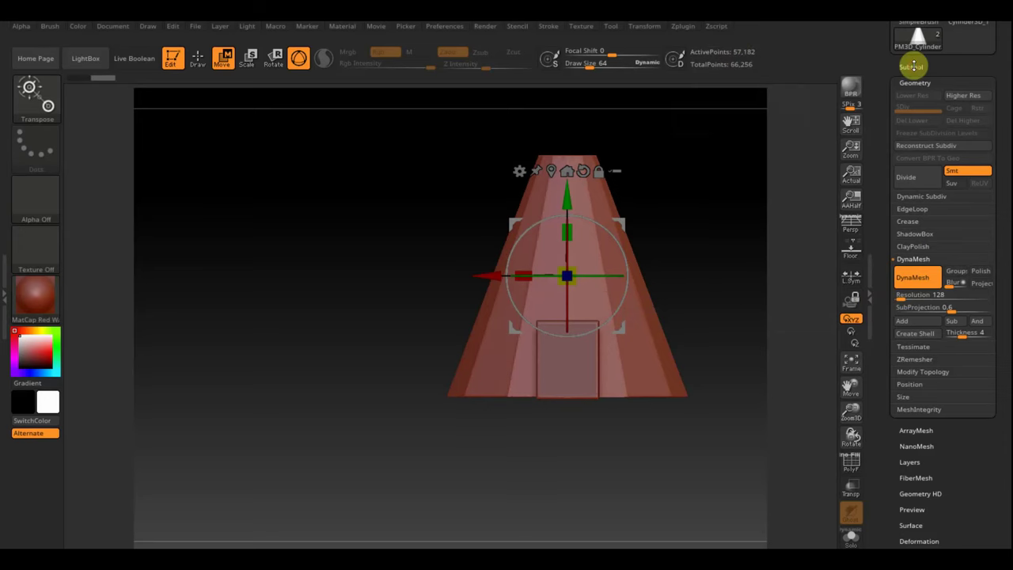
click(912, 67)
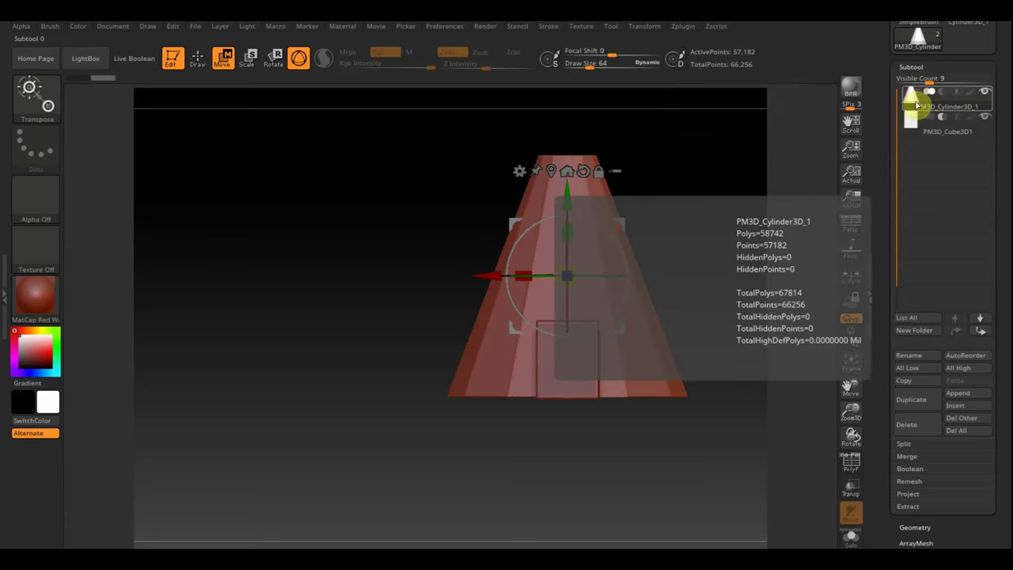
MergeDown the cone with the door block, confirm the warning, and reframe the hut's base
click(914, 457)
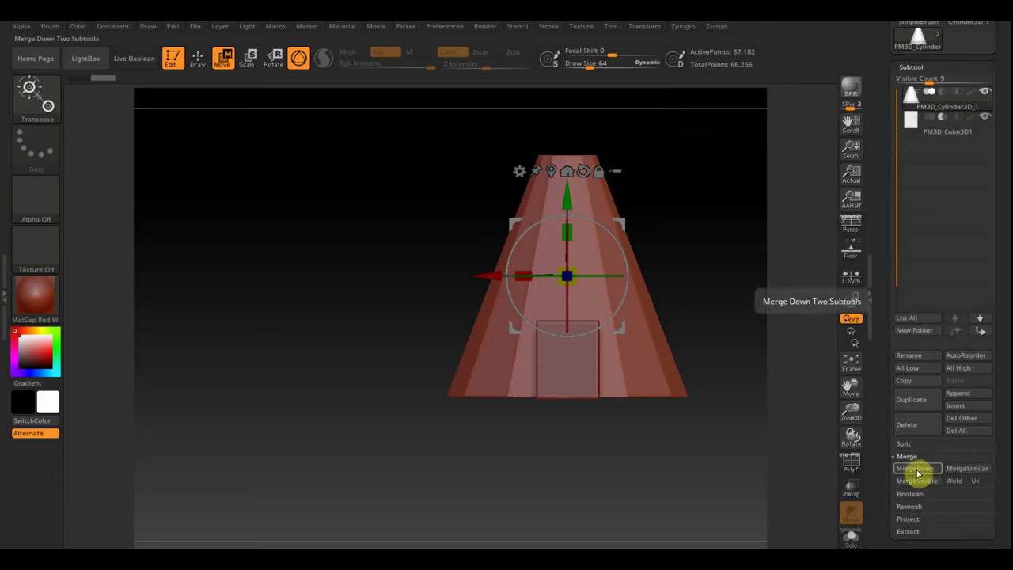
click(916, 470)
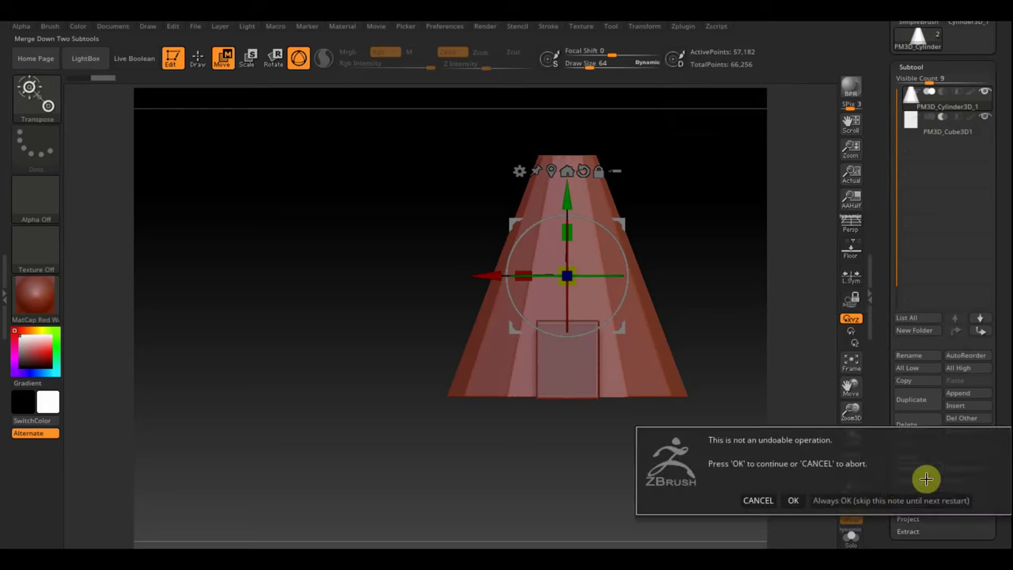
click(792, 500)
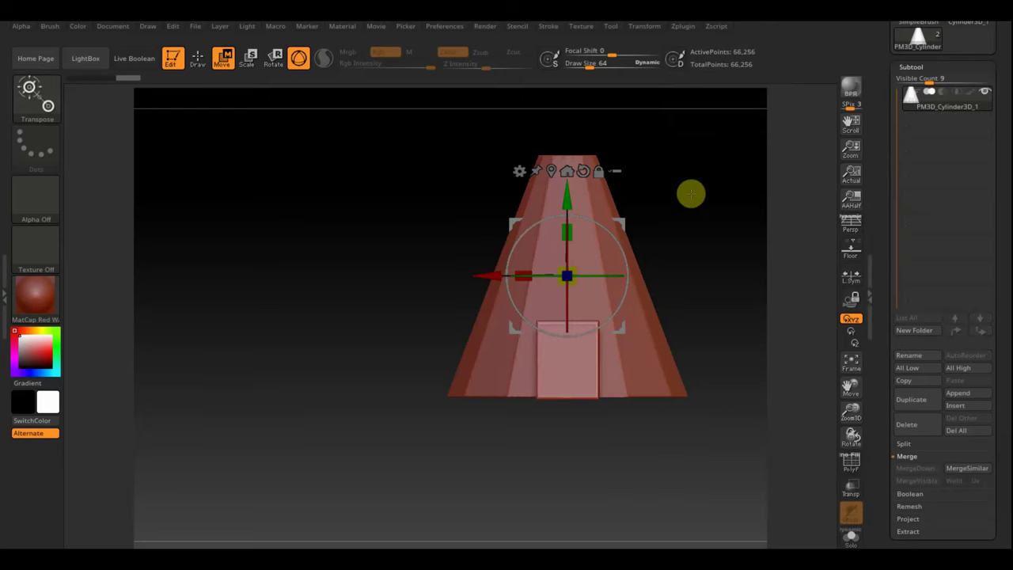
mouse_move(717, 248)
mouse_down()
mouse_move(728, 271)
mouse_move(670, 312)
mouse_move(756, 311)
mouse_move(753, 227)
mouse_move(755, 293)
mouse_move(776, 331)
mouse_up()
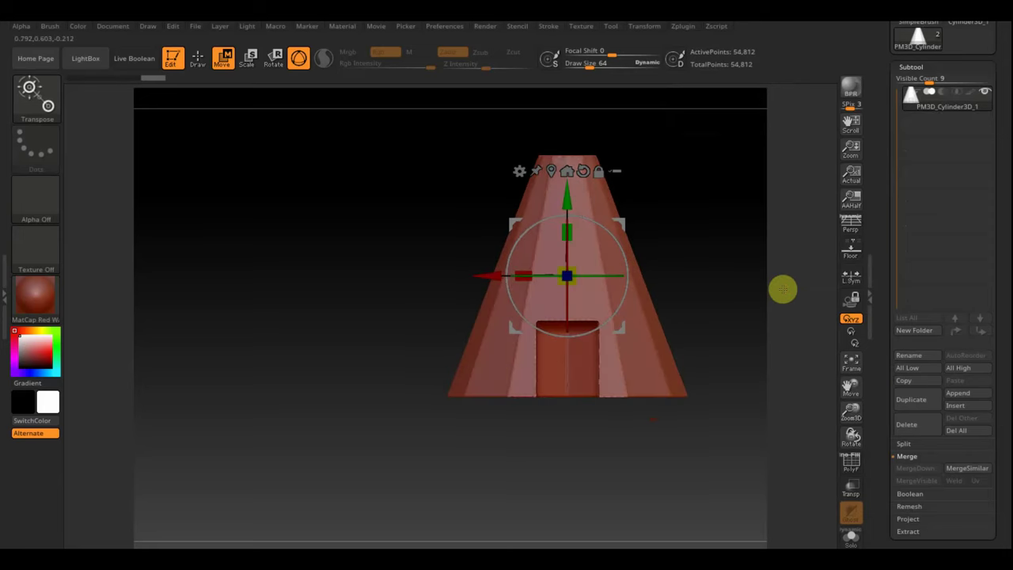
alt+drag(783, 289, 713, 329)
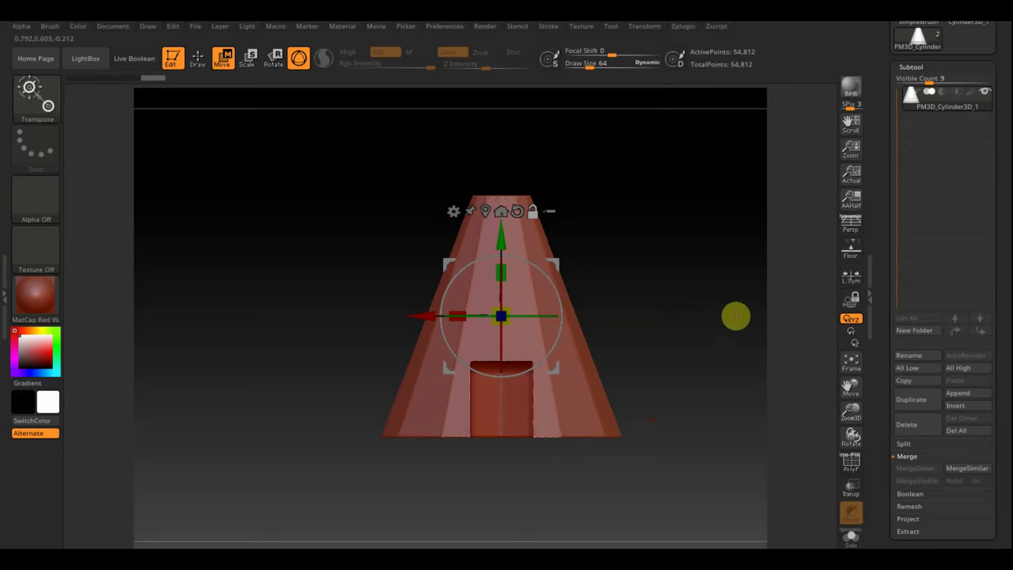
click(199, 57)
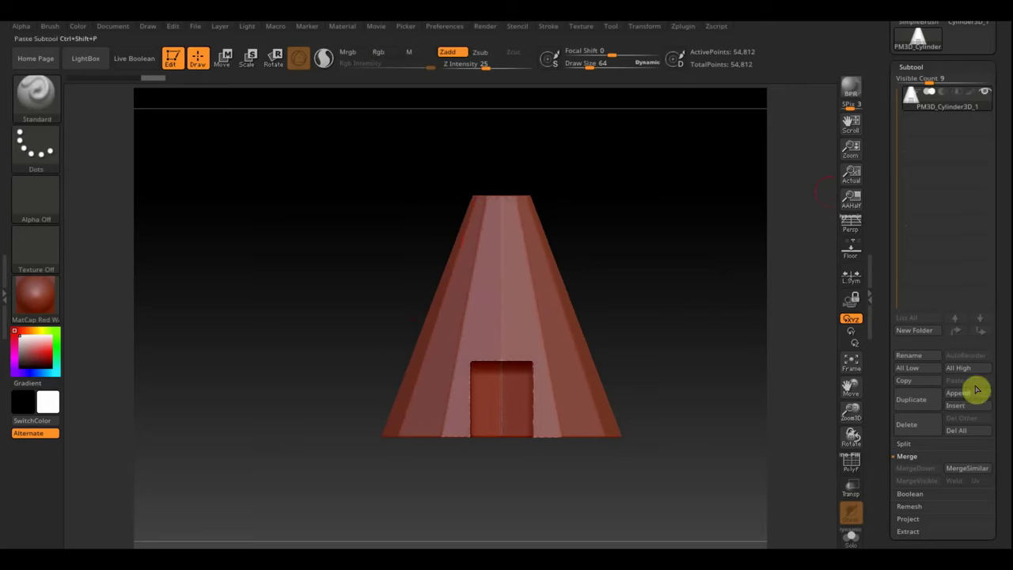
click(966, 395)
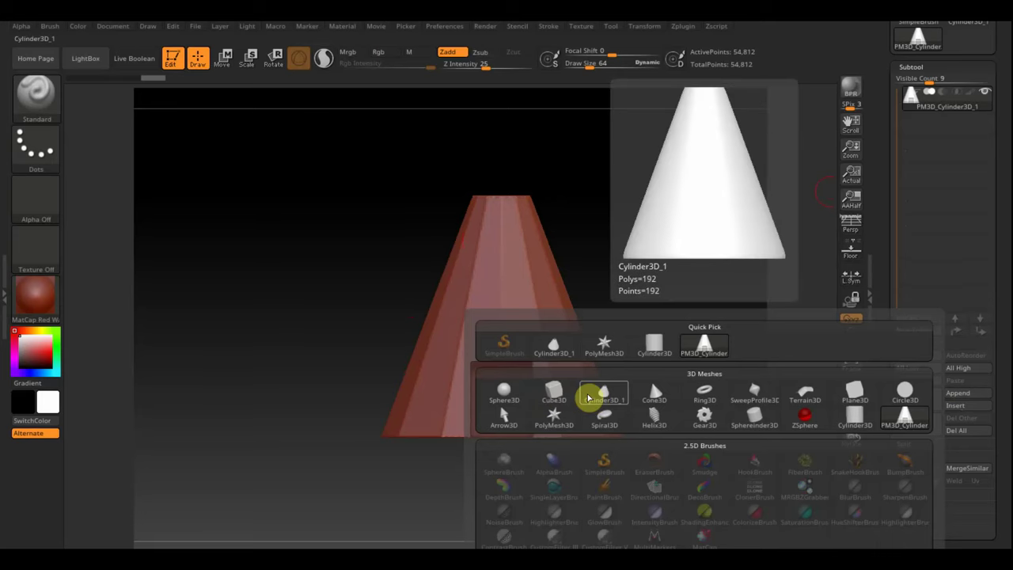
Append a Cylinder3D subtool, select it and activate Move
click(653, 345)
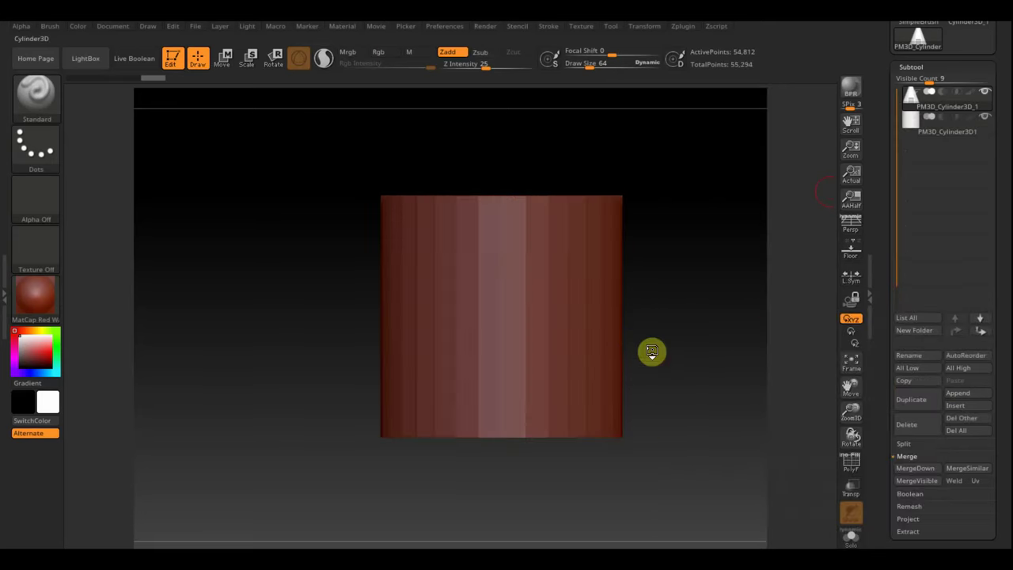
alt+click(549, 277)
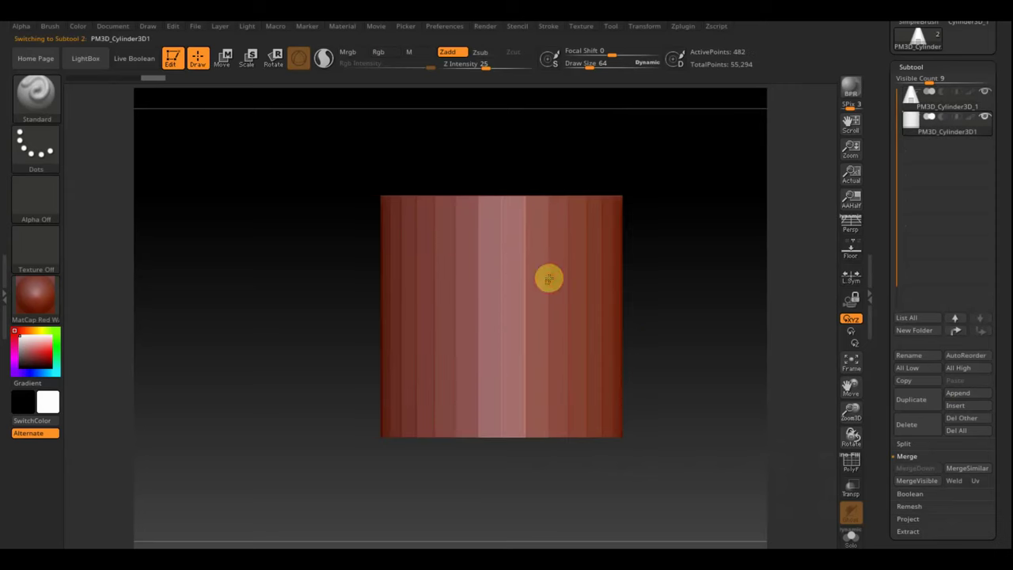
click(225, 57)
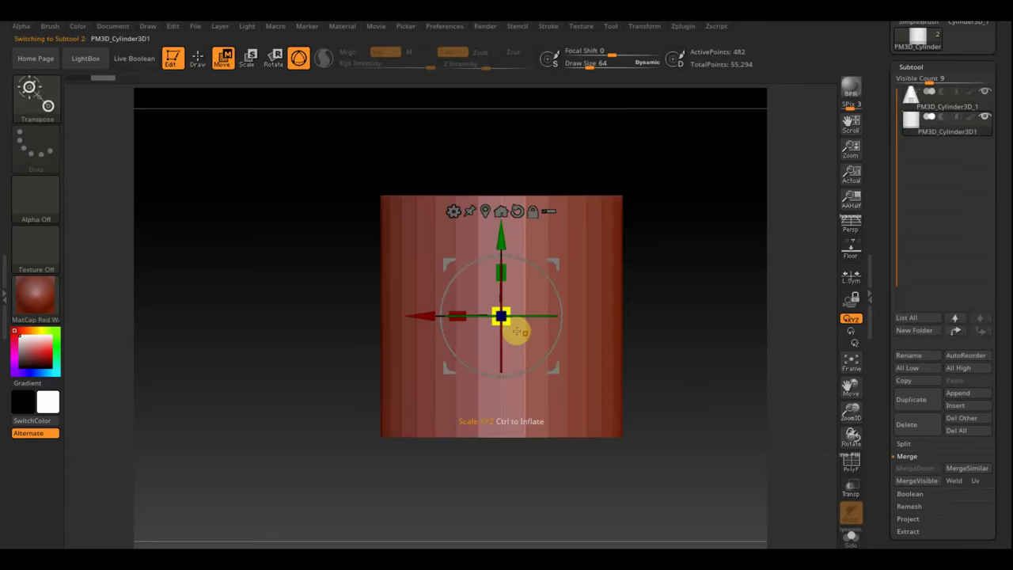
Scale the cylinder into a thin pole and lean it along the cone's left slope past the tip
drag(513, 325, 451, 264)
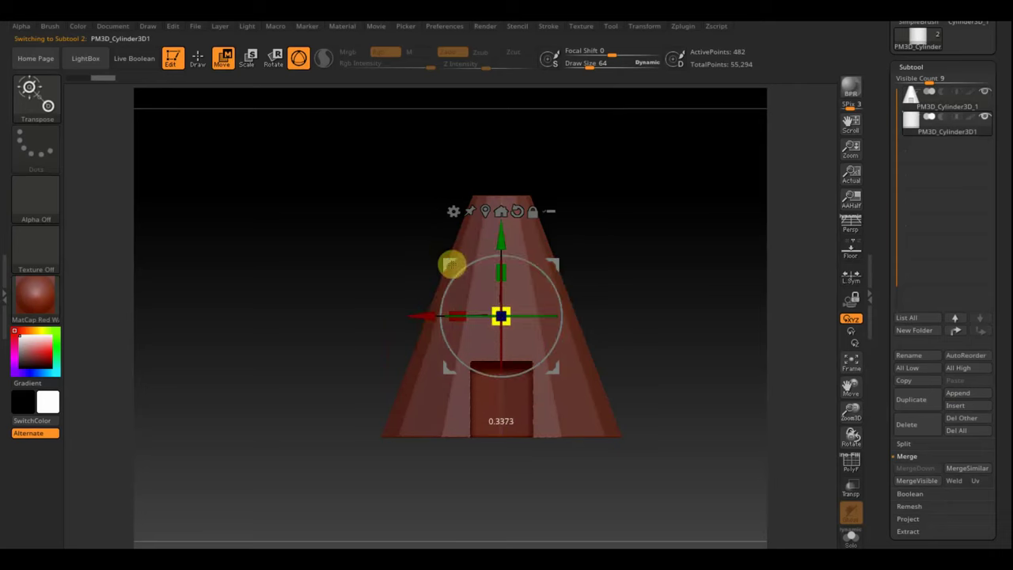
drag(506, 248, 520, 410)
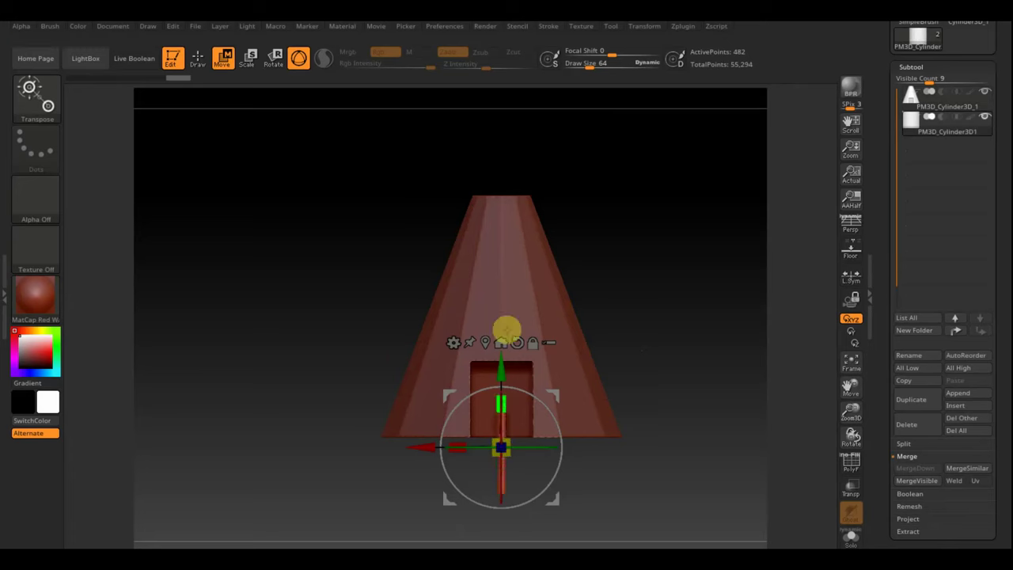
mouse_move(502, 373)
mouse_down()
mouse_move(522, 206)
mouse_move(512, 192)
mouse_up()
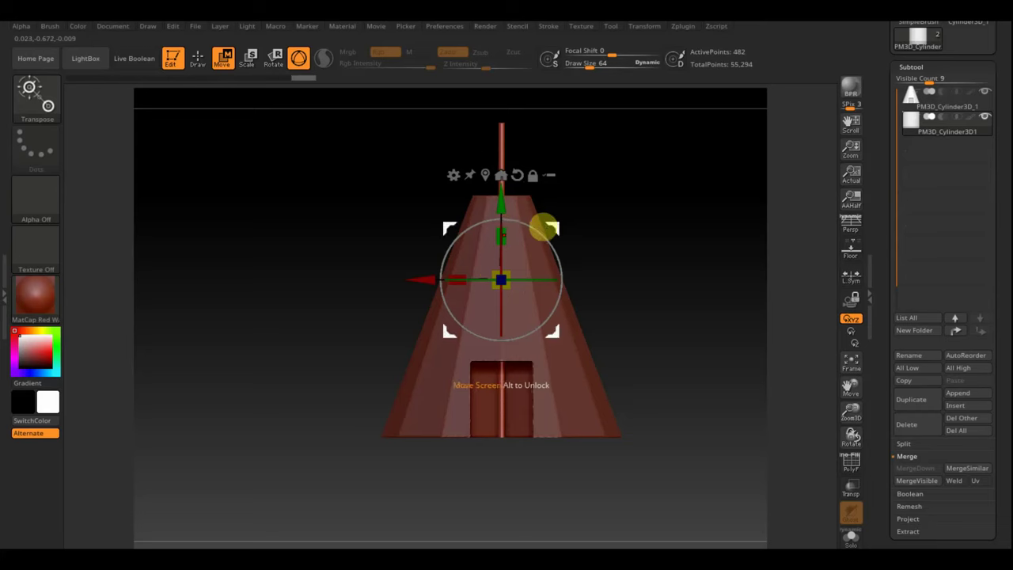
mouse_move(543, 228)
mouse_down()
mouse_move(551, 246)
mouse_move(482, 226)
mouse_move(487, 247)
mouse_move(492, 233)
mouse_move(483, 253)
mouse_up()
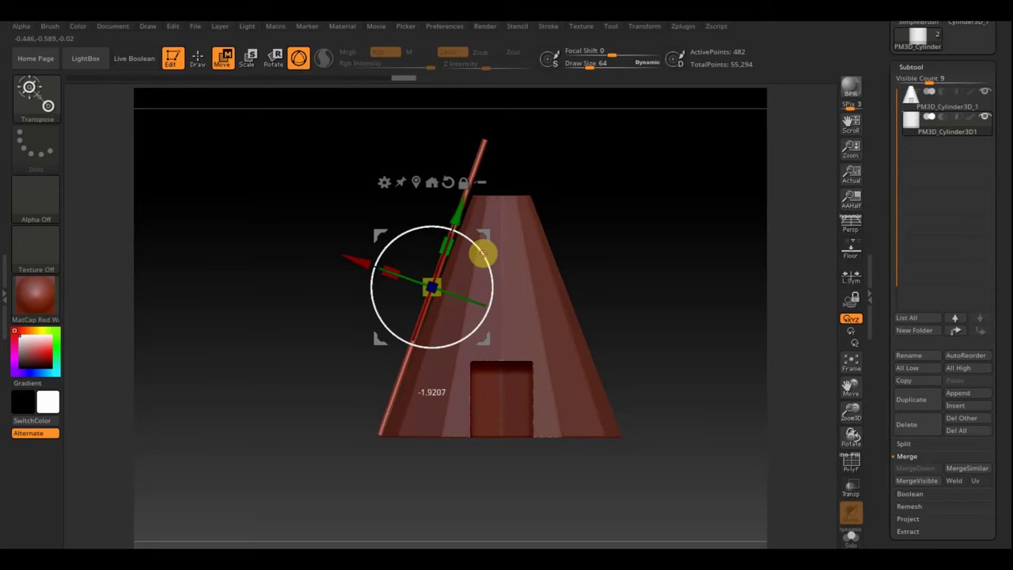
mouse_move(486, 238)
mouse_down()
mouse_move(666, 264)
mouse_move(601, 276)
mouse_move(606, 142)
mouse_move(624, 127)
mouse_move(642, 272)
mouse_move(654, 294)
mouse_move(683, 287)
mouse_move(707, 311)
mouse_move(670, 292)
mouse_up()
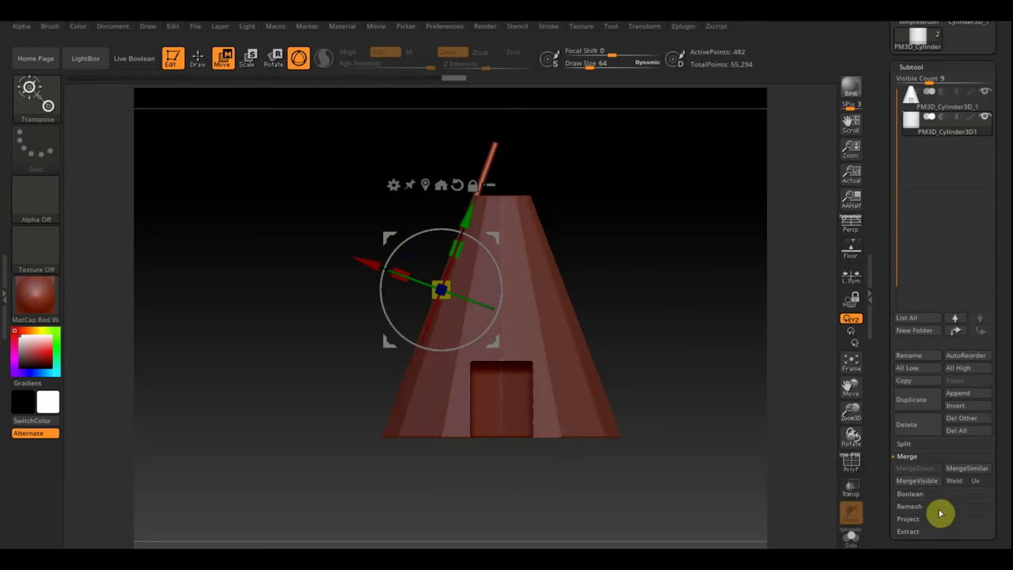
Turn on Transp, Ctrl-drag to duplicate the pole, and rotate the copy to cross the first
click(851, 488)
drag(751, 372, 754, 455)
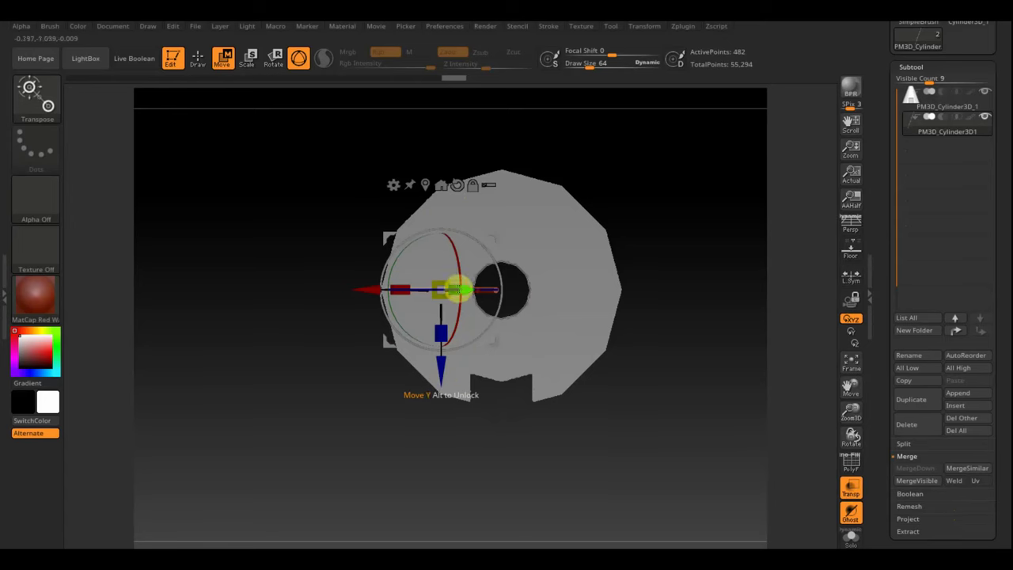
key(ctrl)
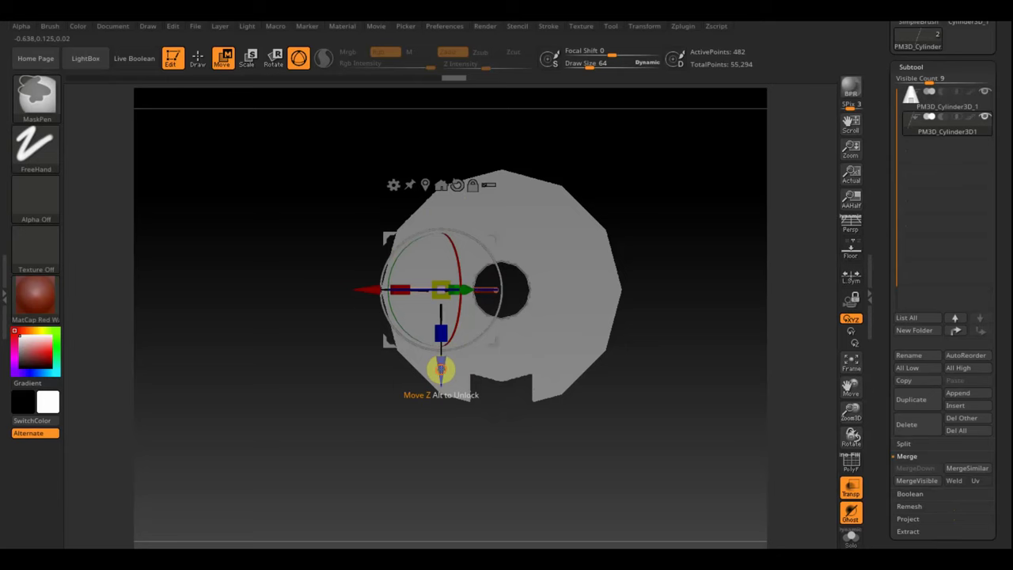
ctrl+drag(441, 369, 460, 425)
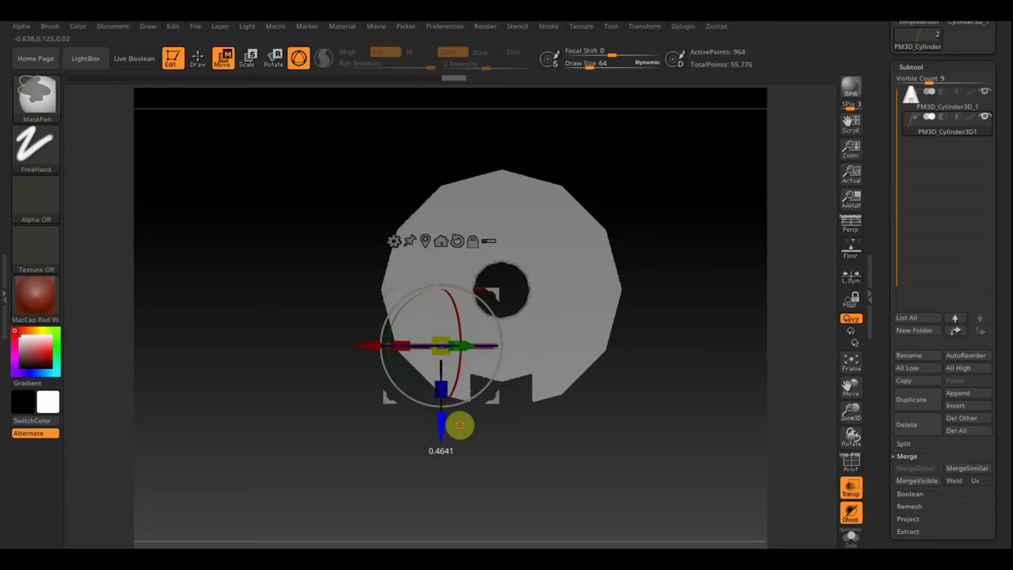
drag(500, 342, 494, 288)
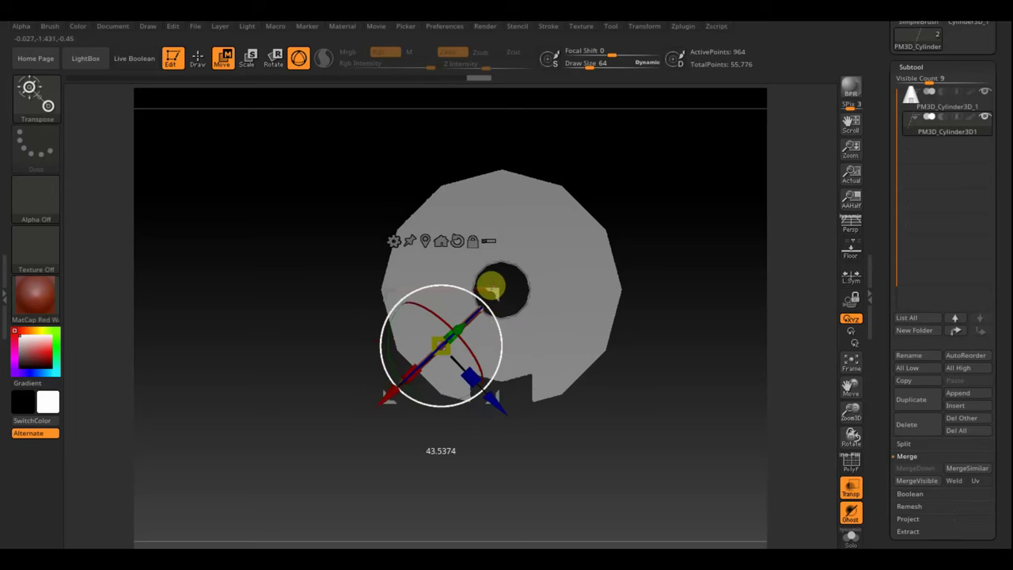
drag(492, 290, 494, 288)
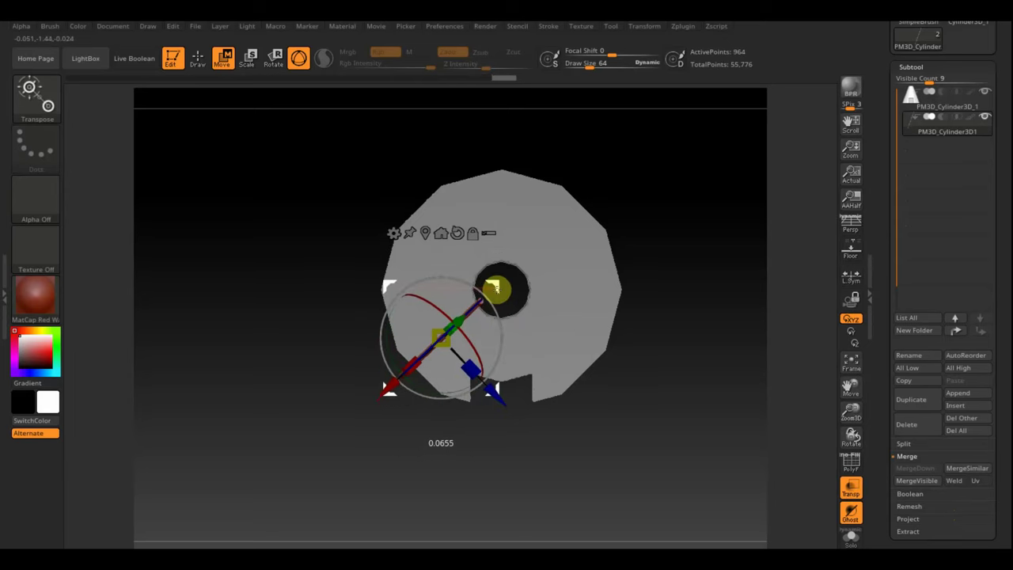
mouse_move(651, 389)
mouse_down()
mouse_move(663, 330)
mouse_move(655, 253)
mouse_move(659, 275)
mouse_up()
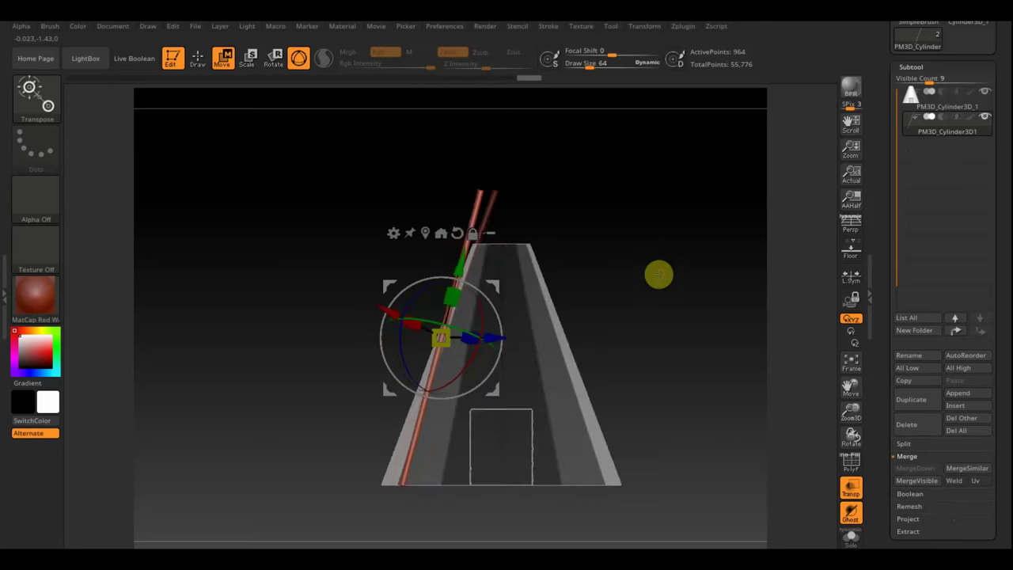
Tilt the red pole along the cone's sloping side, checking from end-on and front views
mouse_move(498, 305)
mouse_down()
mouse_move(500, 293)
mouse_move(638, 321)
mouse_up()
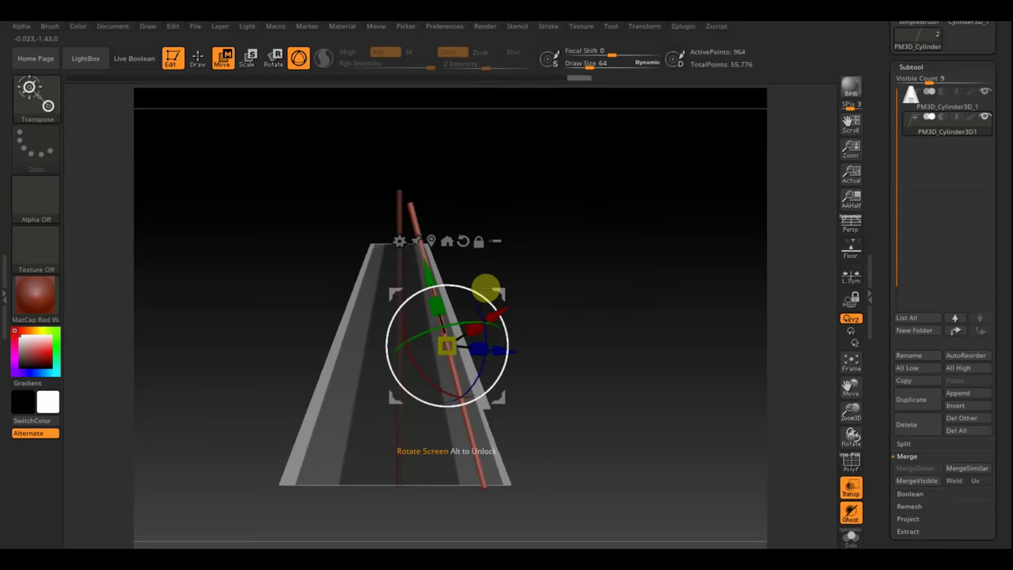
mouse_move(503, 305)
mouse_down()
mouse_move(608, 314)
mouse_move(527, 323)
mouse_move(674, 420)
mouse_move(665, 428)
mouse_up()
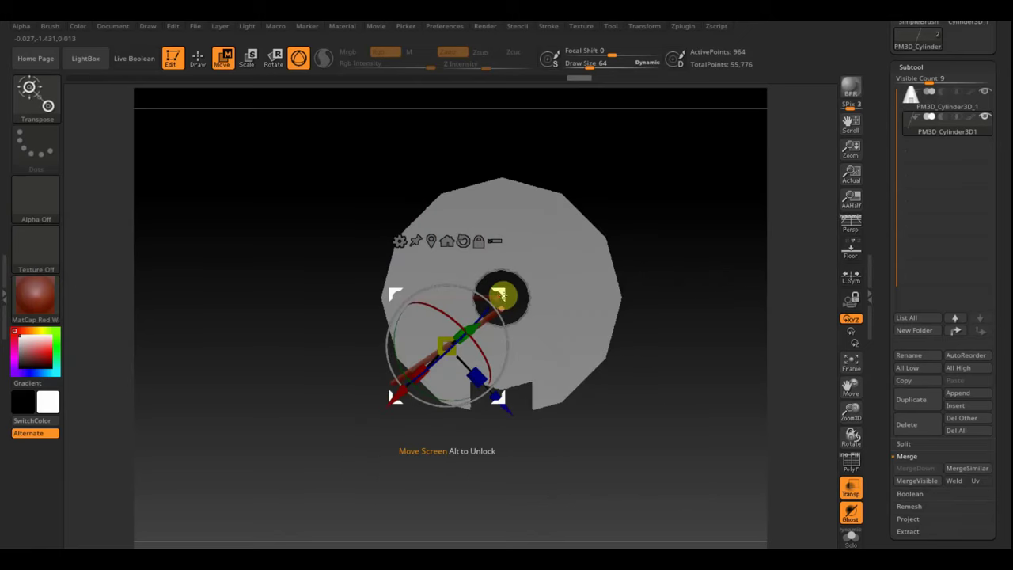
shift+drag(498, 291, 519, 283)
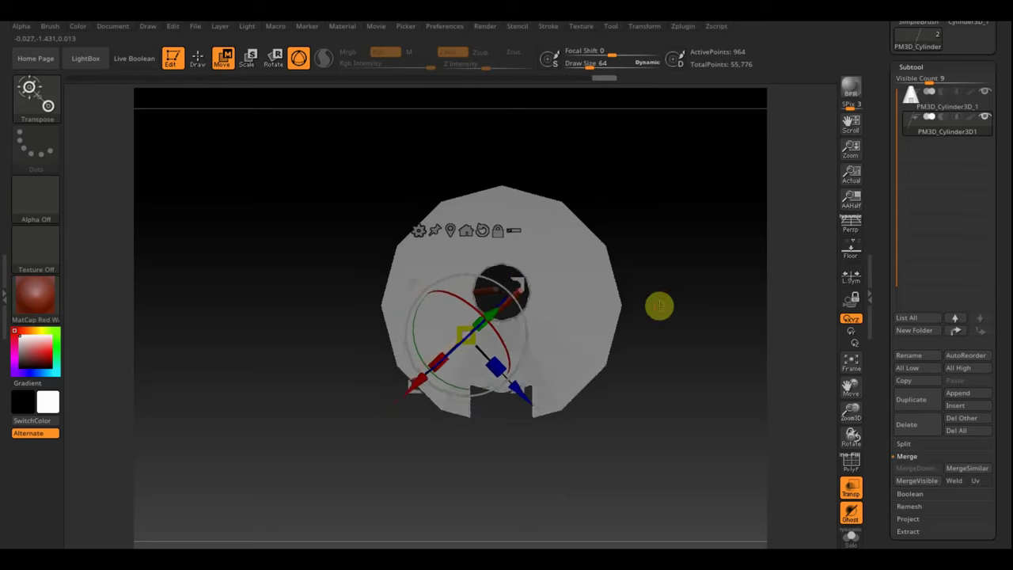
mouse_move(657, 304)
mouse_down()
mouse_move(653, 221)
mouse_move(646, 235)
mouse_up()
mouse_move(525, 307)
mouse_down()
mouse_move(520, 282)
mouse_move(499, 280)
mouse_move(638, 285)
mouse_up()
mouse_move(500, 296)
mouse_down()
mouse_move(577, 314)
mouse_move(574, 340)
mouse_move(575, 280)
mouse_move(572, 333)
mouse_move(626, 318)
mouse_up()
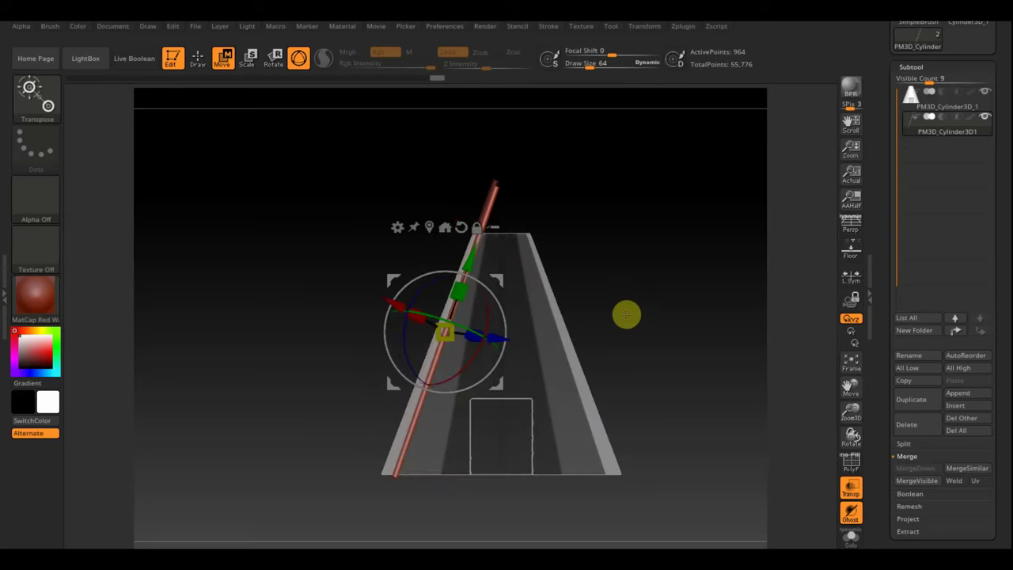
Fine-tune the red pole's offset and angle so both poles cross at the apex
drag(386, 301, 389, 302)
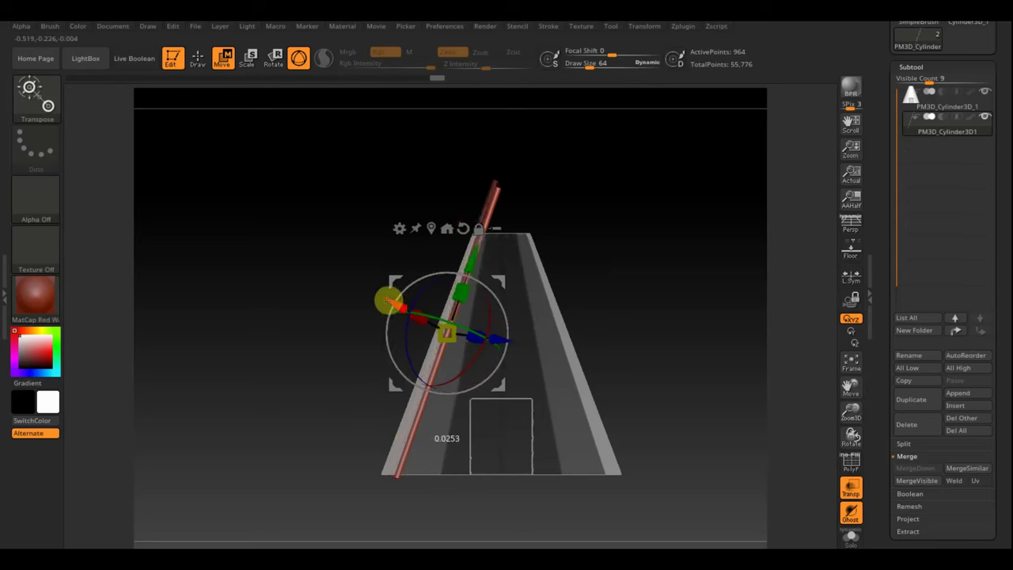
drag(626, 321, 606, 321)
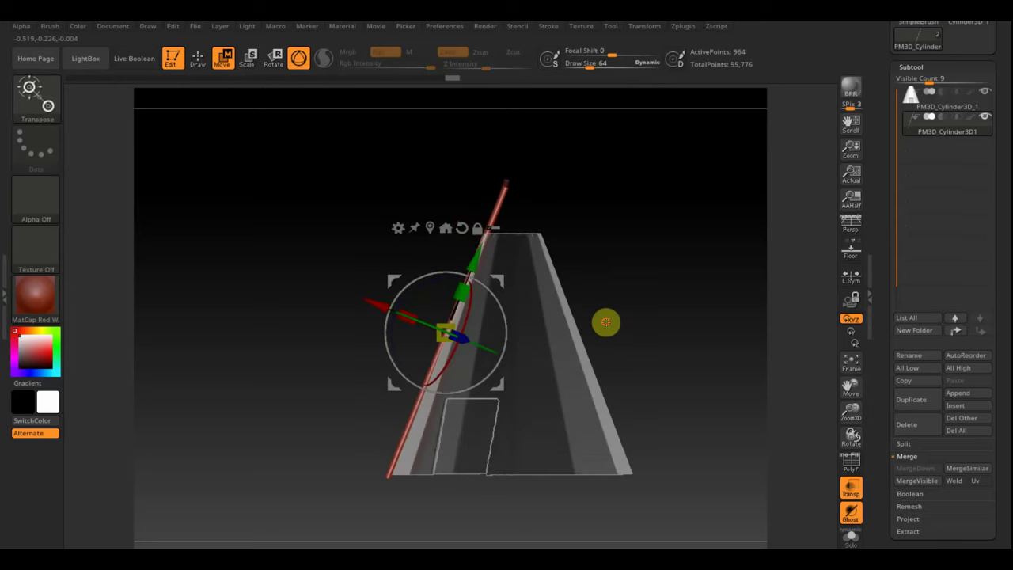
drag(498, 307, 496, 307)
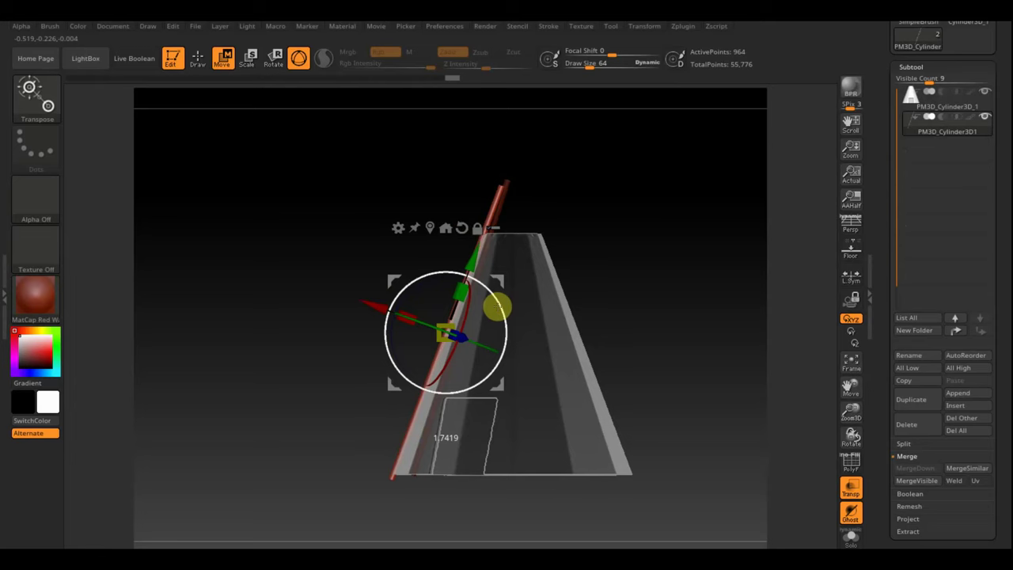
mouse_move(602, 297)
mouse_down()
mouse_move(634, 287)
mouse_move(685, 314)
mouse_move(670, 331)
mouse_move(664, 414)
mouse_up()
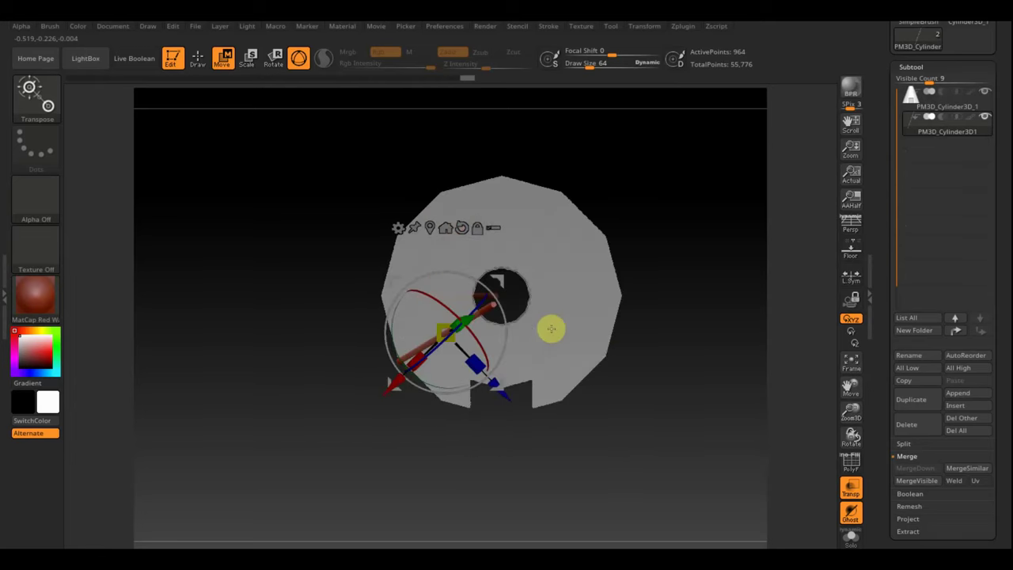
mouse_move(557, 285)
mouse_down()
mouse_move(649, 185)
mouse_move(669, 274)
mouse_move(660, 278)
mouse_move(673, 280)
mouse_up()
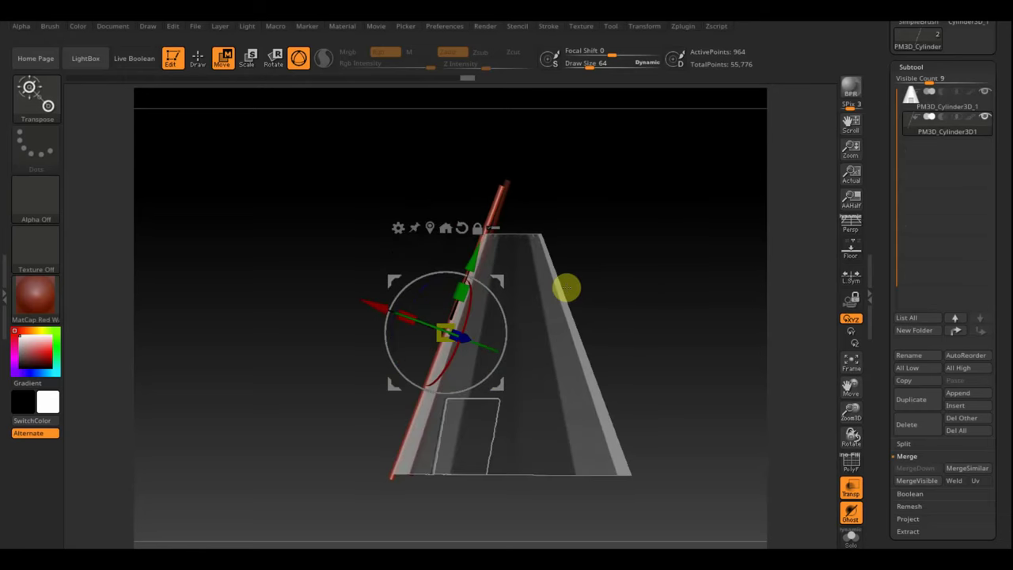
mouse_move(501, 285)
mouse_down()
mouse_move(608, 282)
mouse_move(631, 401)
mouse_move(660, 386)
mouse_up()
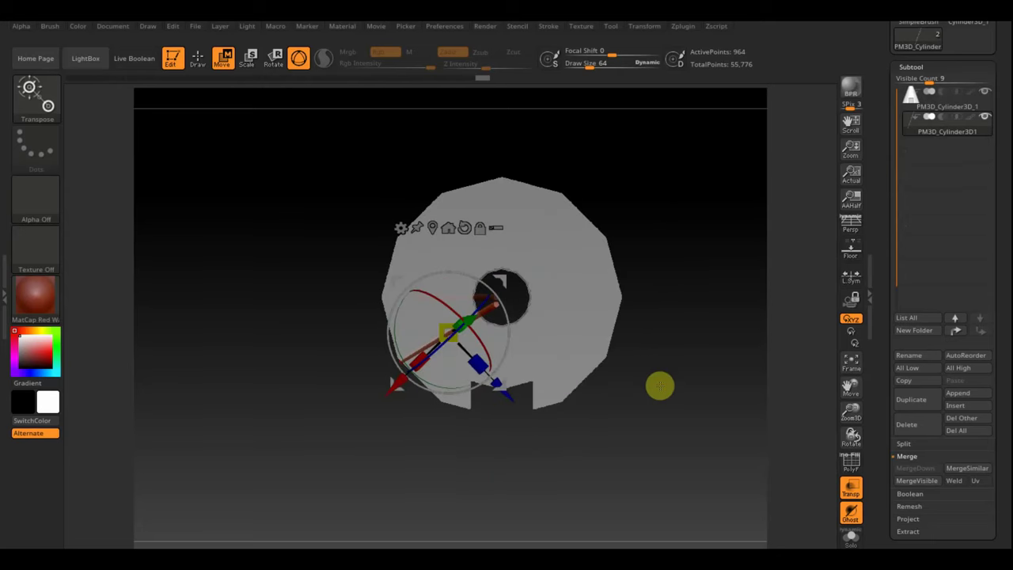
key(ctrl)
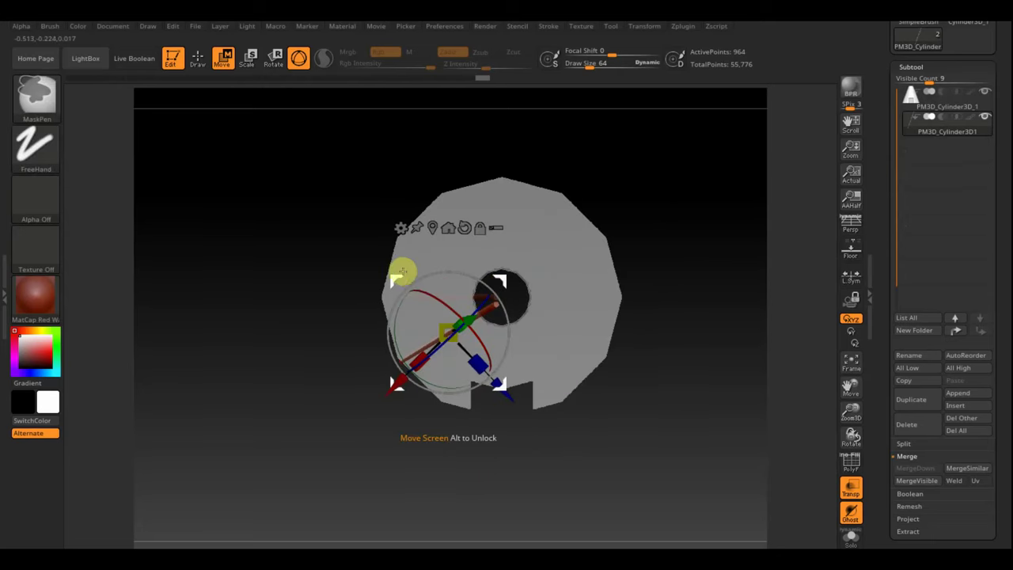
Duplicate the red pole and move and rotate the copy to another side, leaning toward the apex
ctrl+drag(393, 276, 436, 309)
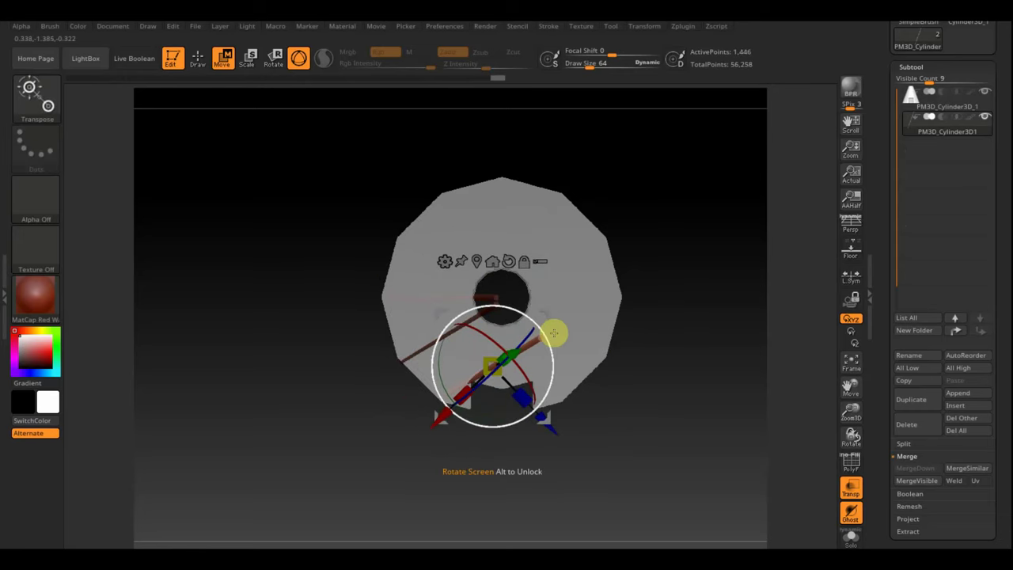
mouse_move(547, 340)
mouse_down()
mouse_move(517, 296)
mouse_move(526, 305)
mouse_up()
drag(577, 385, 552, 378)
mouse_move(670, 386)
mouse_down()
mouse_move(672, 274)
mouse_move(660, 285)
mouse_move(703, 278)
mouse_up()
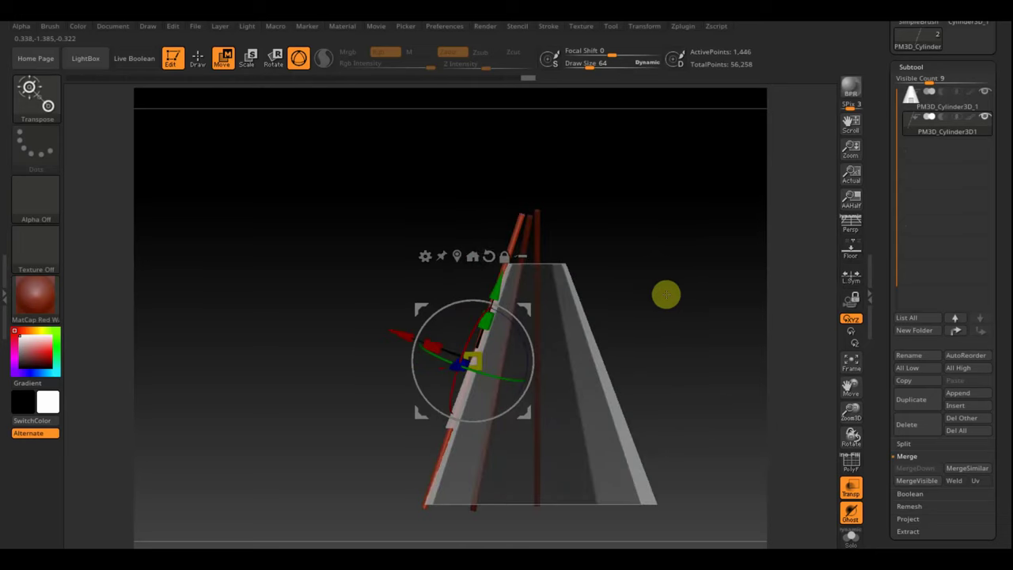
drag(398, 330, 403, 332)
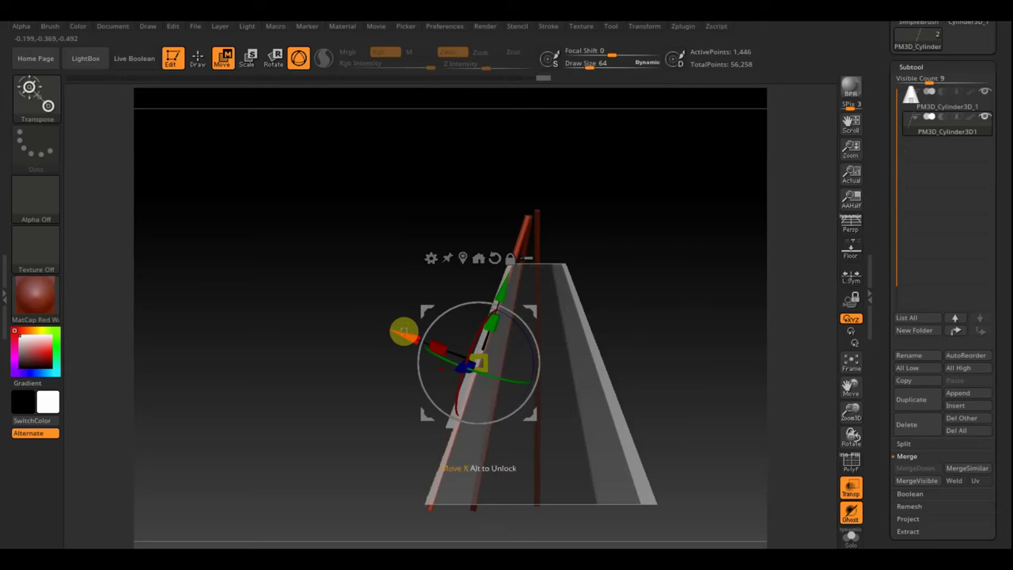
mouse_move(656, 294)
mouse_down()
mouse_move(721, 296)
mouse_move(682, 294)
mouse_move(683, 305)
mouse_up()
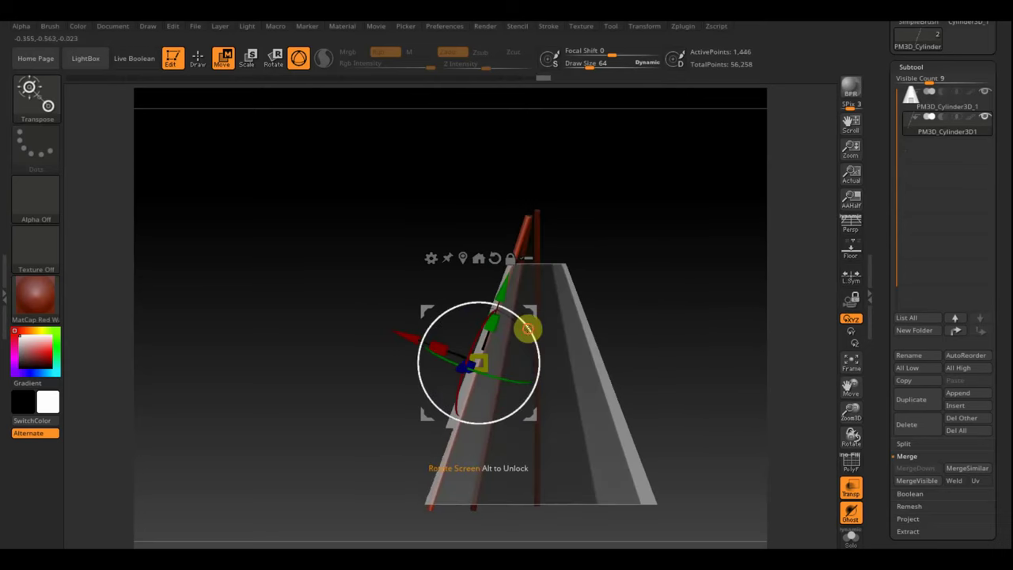
drag(528, 327, 528, 326)
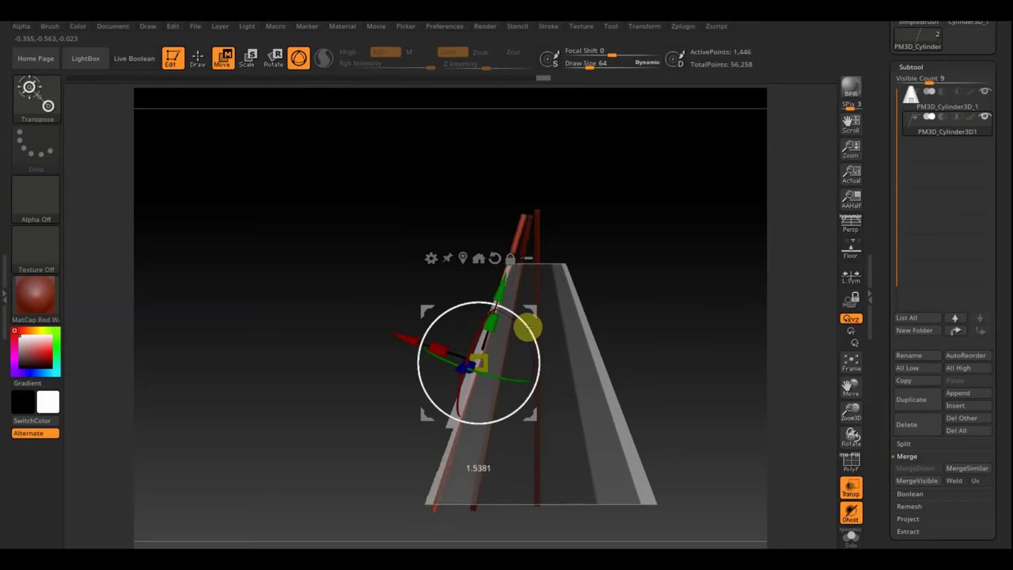
mouse_move(625, 309)
mouse_down()
mouse_move(672, 298)
mouse_move(685, 382)
mouse_move(695, 368)
mouse_up()
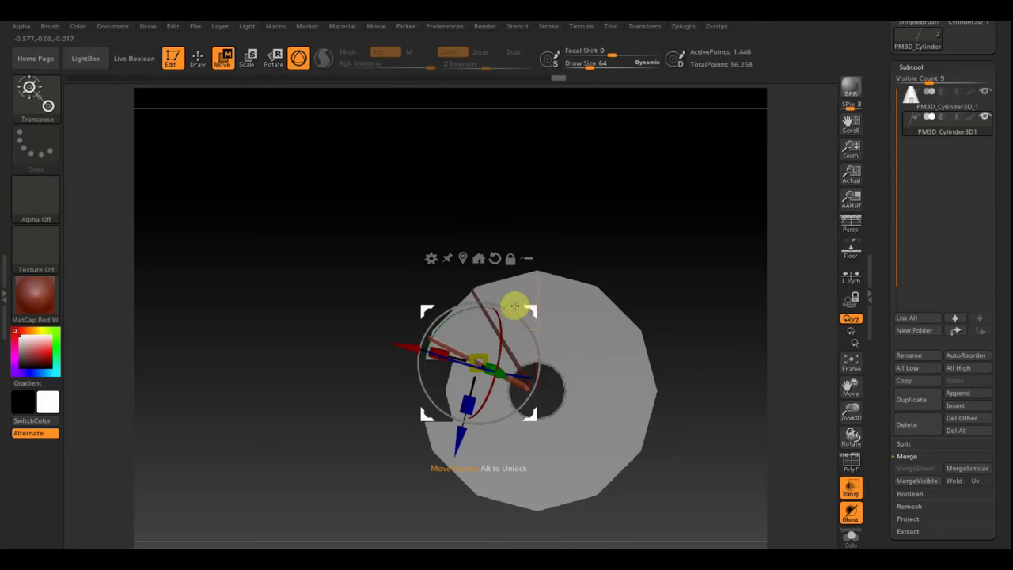
mouse_move(514, 306)
mouse_down()
mouse_move(669, 286)
mouse_move(693, 259)
mouse_move(656, 323)
mouse_up()
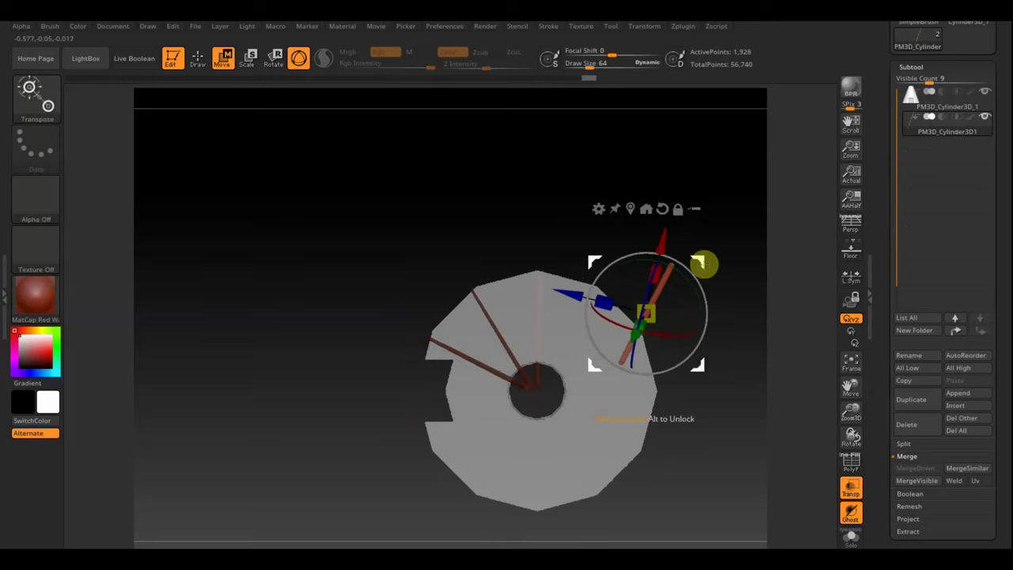
Place another pole copy at the base and tilt it along the cone toward the apex
mouse_move(700, 262)
mouse_down()
mouse_move(642, 296)
mouse_move(645, 308)
mouse_move(701, 287)
mouse_move(714, 344)
mouse_move(707, 235)
mouse_move(717, 277)
mouse_up()
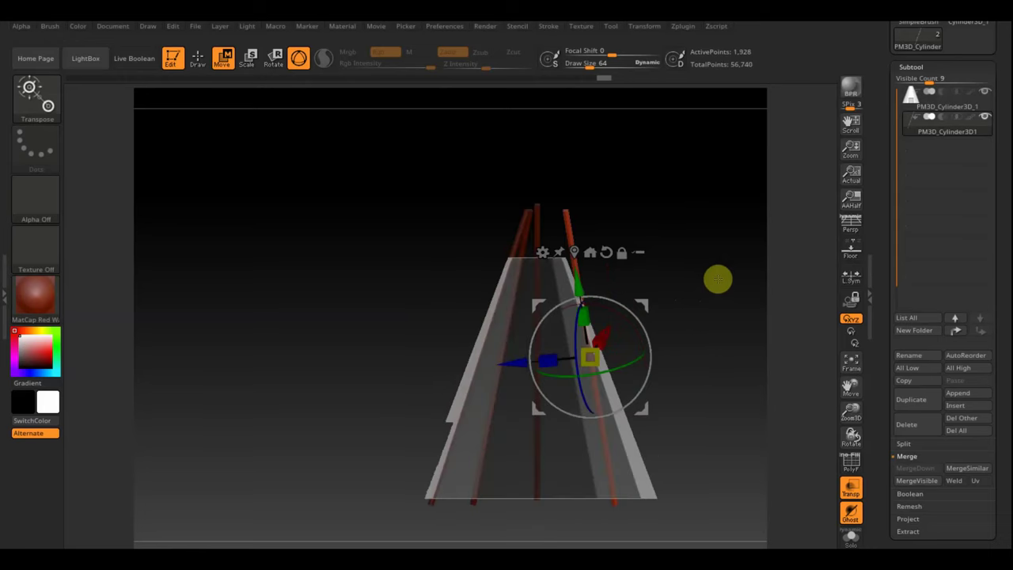
mouse_move(663, 339)
mouse_down()
mouse_move(644, 335)
mouse_move(646, 309)
mouse_move(654, 317)
mouse_up()
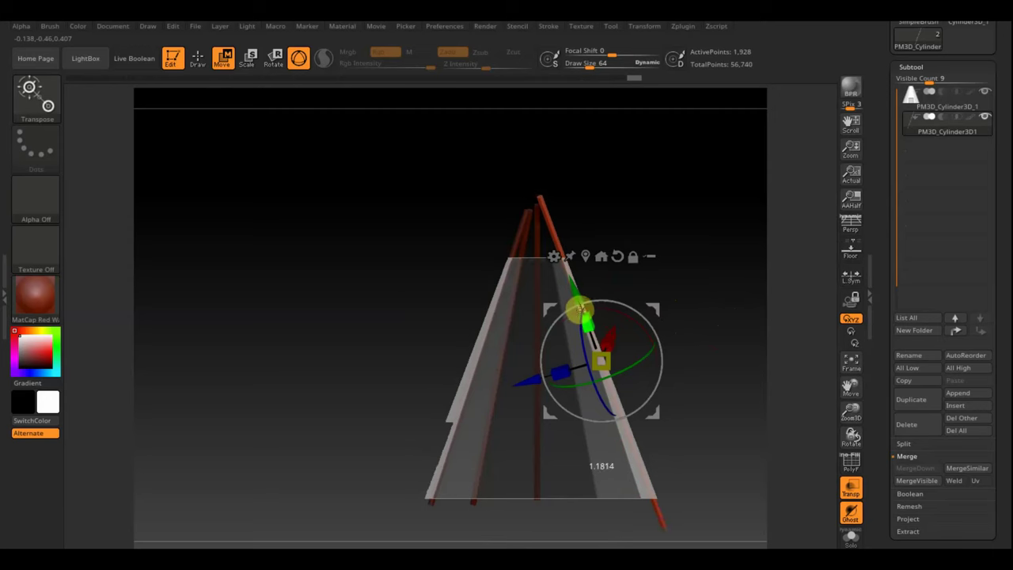
drag(705, 260, 638, 324)
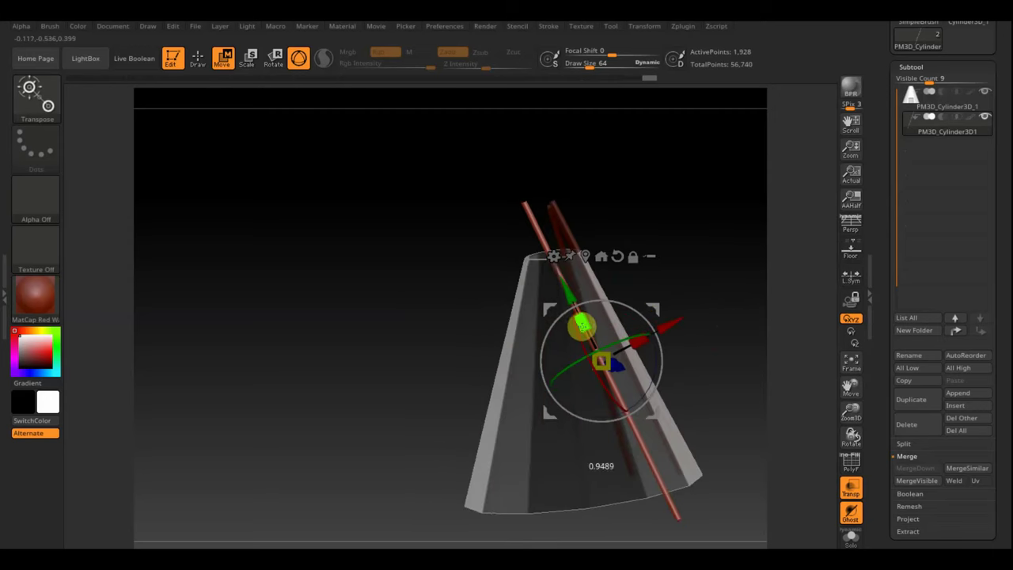
shift+drag(718, 280, 740, 285)
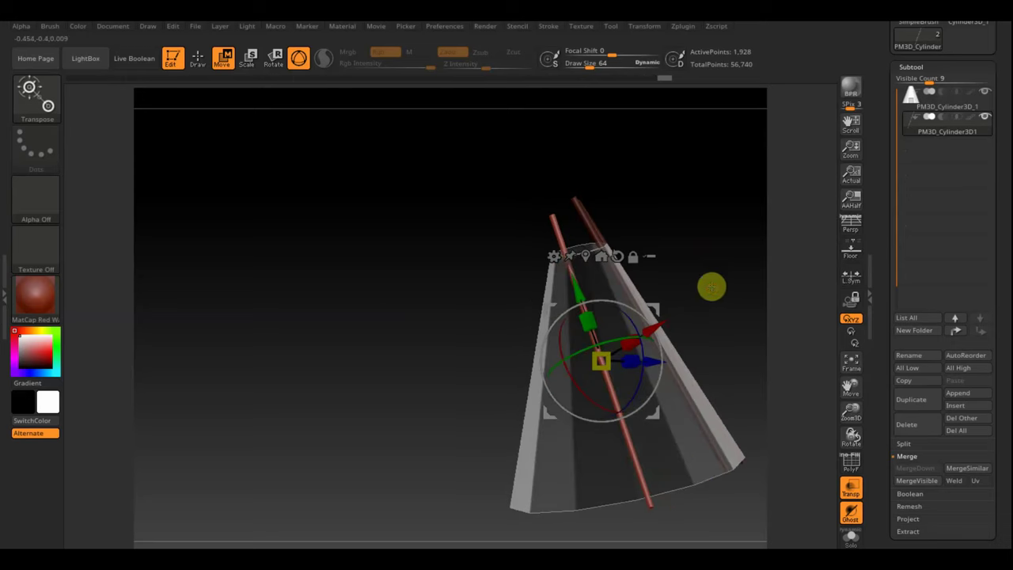
mouse_move(661, 316)
mouse_down()
mouse_move(651, 320)
mouse_move(671, 324)
mouse_move(646, 331)
mouse_move(679, 383)
mouse_up()
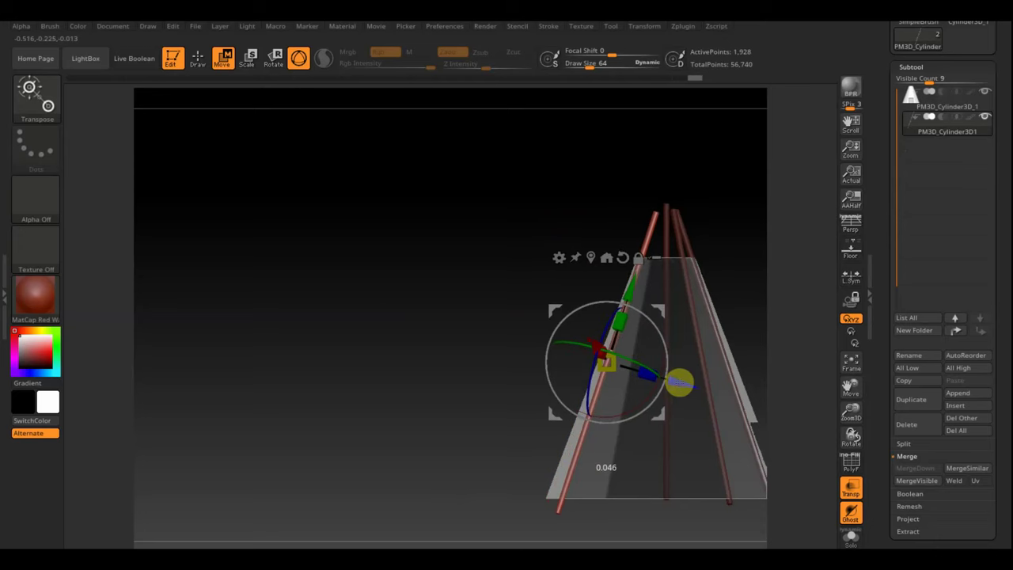
drag(656, 340, 662, 341)
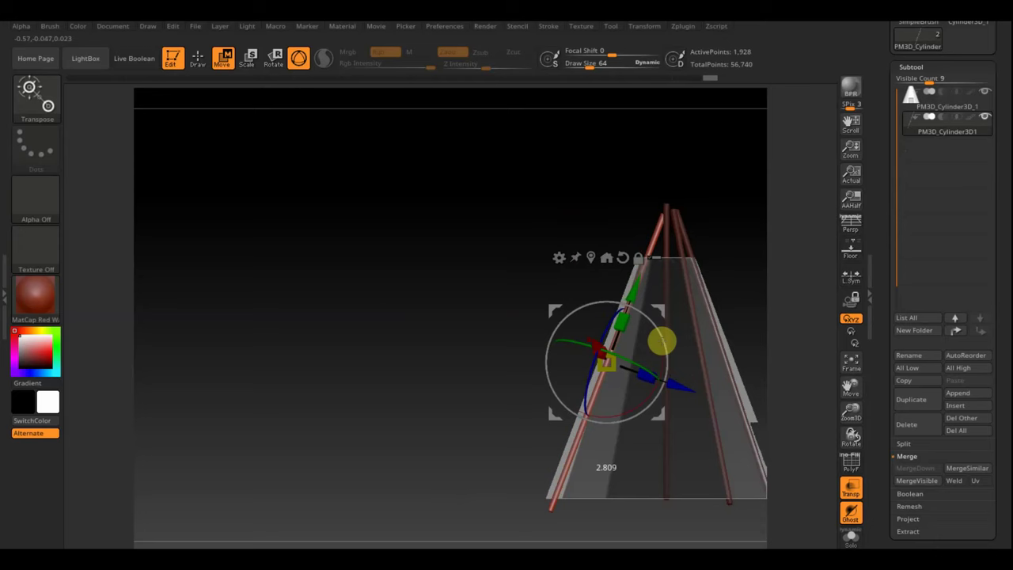
Duplicate one more pole and rotate it slightly so it crosses near the apex
mouse_move(759, 278)
mouse_down()
mouse_move(750, 388)
mouse_move(760, 435)
mouse_move(749, 466)
mouse_move(613, 493)
mouse_up()
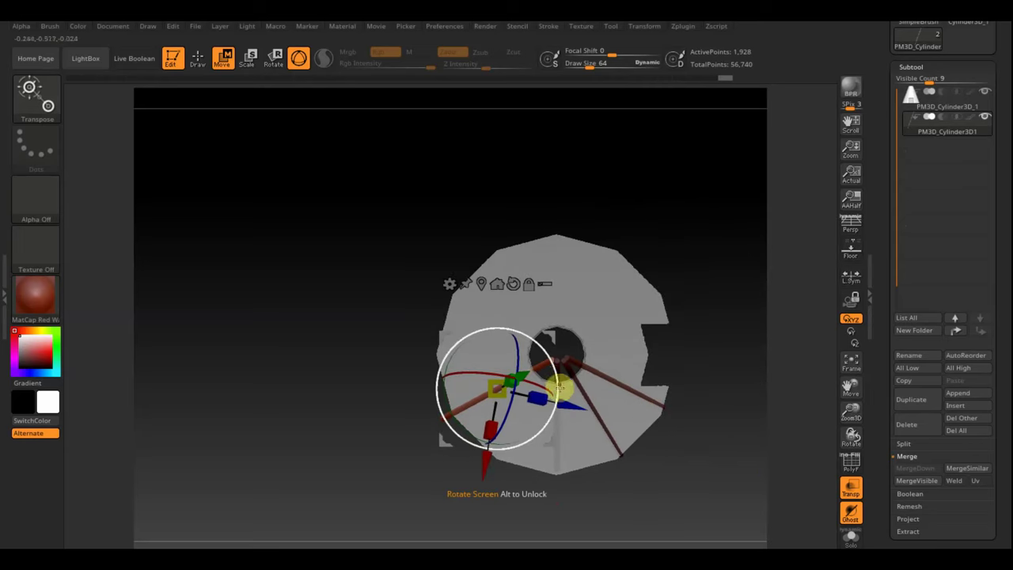
mouse_move(497, 387)
mouse_down()
mouse_move(514, 404)
mouse_move(568, 349)
mouse_move(583, 362)
mouse_move(594, 350)
mouse_move(728, 333)
mouse_move(723, 269)
mouse_move(744, 311)
mouse_up()
drag(587, 384, 689, 346)
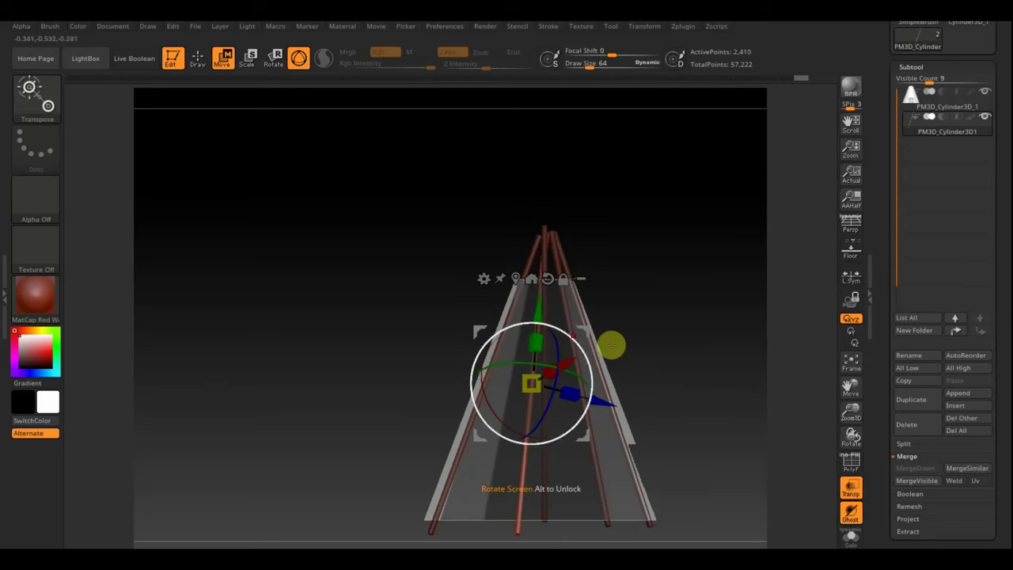
Nudge the pole upward and Ctrl-drag a copy across the hut's base
drag(539, 311, 539, 308)
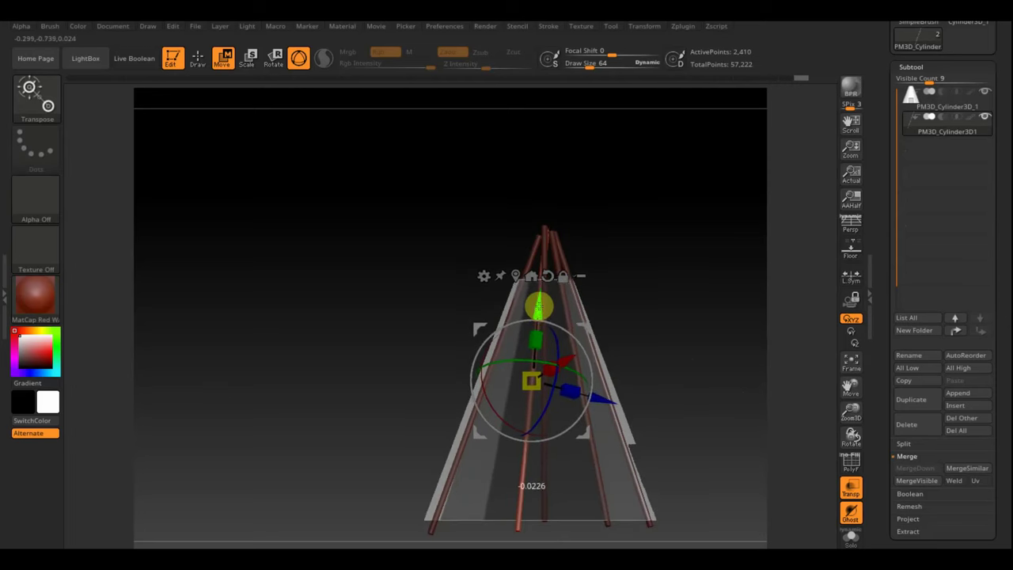
drag(686, 323, 631, 337)
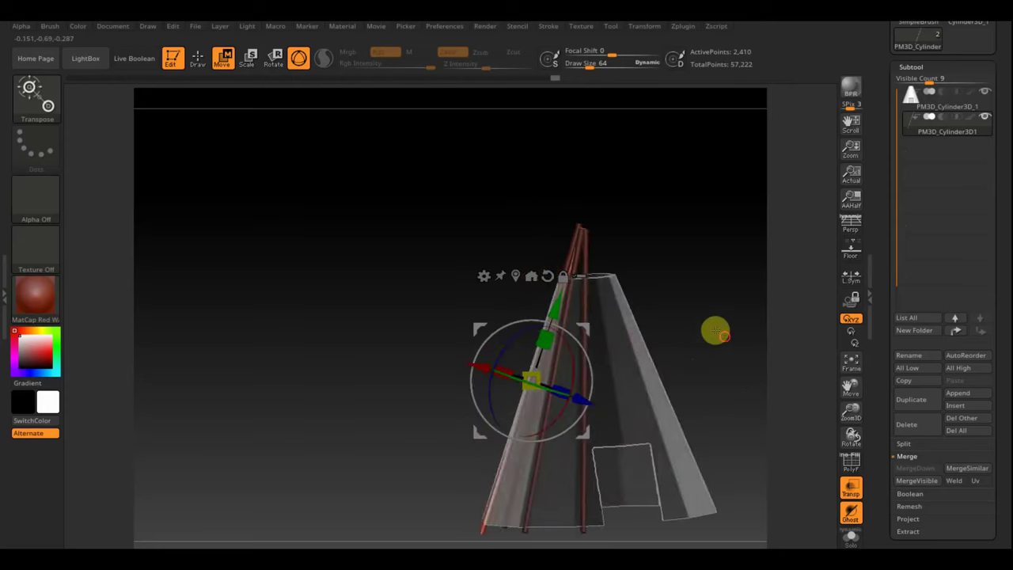
mouse_move(715, 330)
mouse_down()
mouse_move(720, 524)
mouse_move(721, 501)
mouse_up()
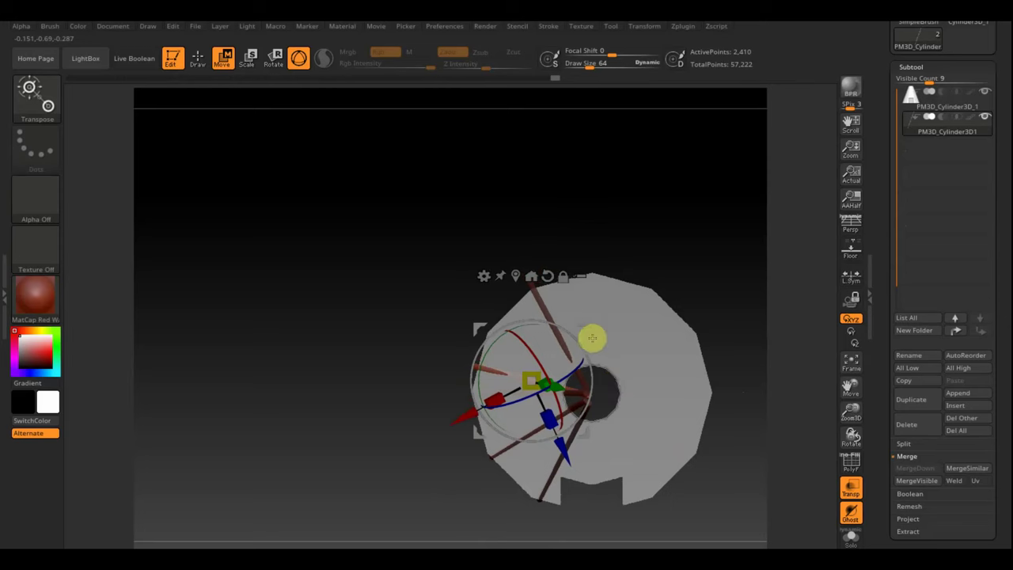
key(ctrl)
mouse_move(584, 323)
ctrl+mouse_down()
mouse_move(683, 289)
mouse_move(649, 361)
mouse_move(696, 355)
mouse_move(703, 330)
mouse_move(685, 303)
mouse_move(648, 286)
mouse_move(714, 235)
mouse_move(701, 290)
mouse_move(741, 289)
ctrl+mouse_up()
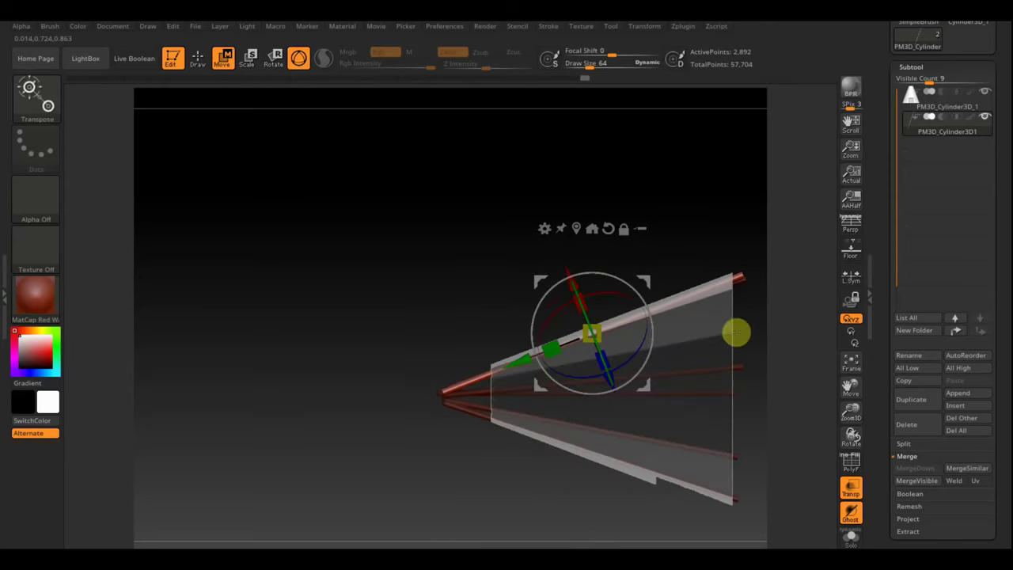
Nudge the new pole into place and scroll the Tool palette toward Geometry
drag(736, 333, 683, 68)
mouse_move(486, 414)
mouse_down()
mouse_move(441, 299)
mouse_move(502, 327)
mouse_move(545, 272)
mouse_move(723, 270)
mouse_move(633, 321)
mouse_move(710, 355)
mouse_up()
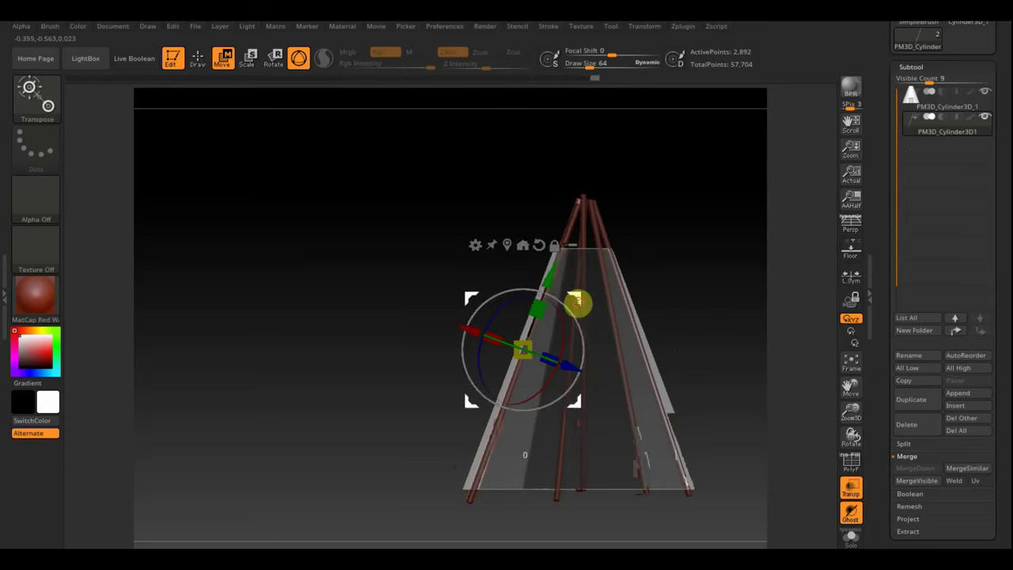
drag(577, 298, 575, 299)
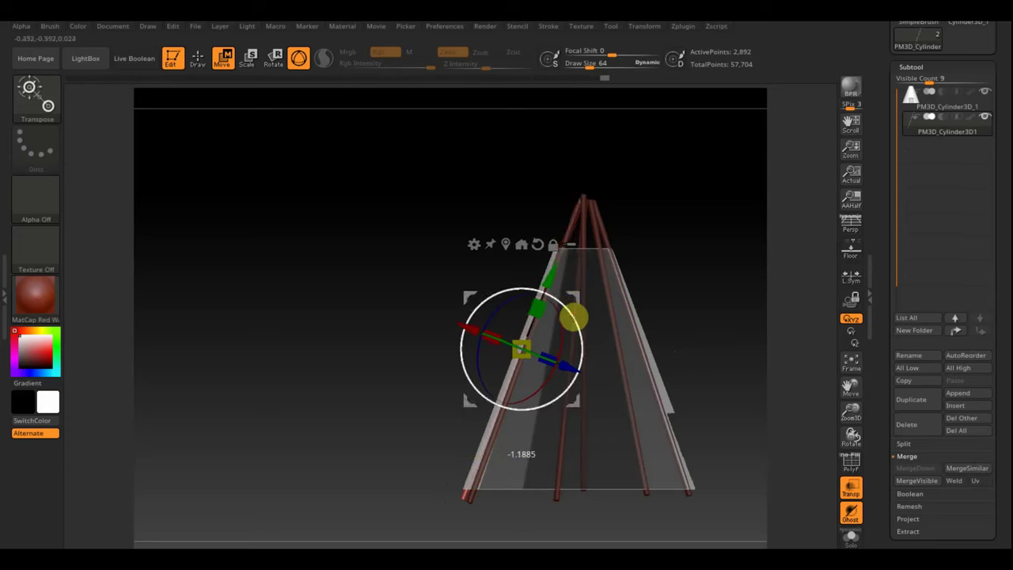
mouse_move(703, 317)
mouse_down()
mouse_move(765, 317)
mouse_move(741, 311)
mouse_up()
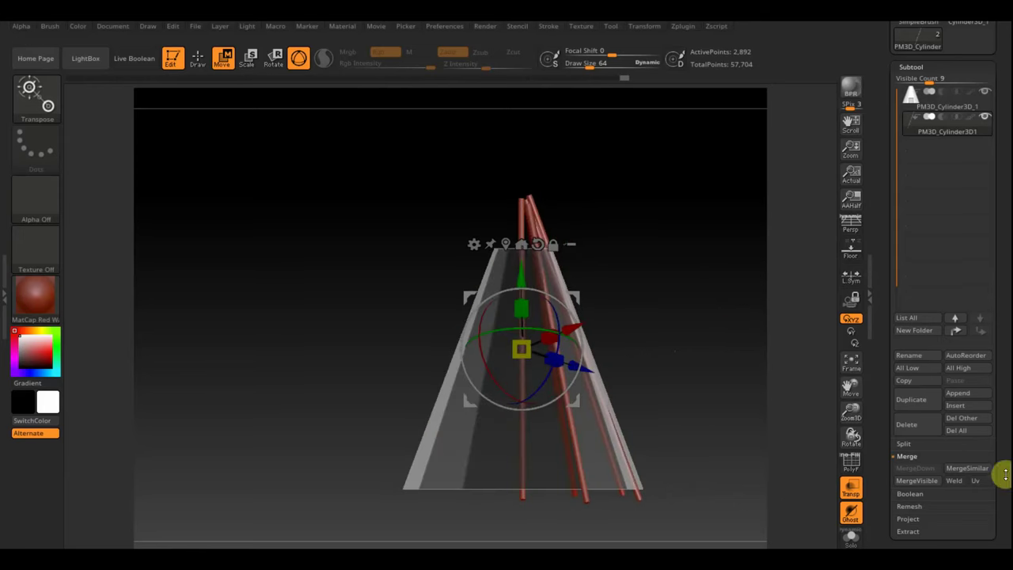
drag(1003, 491, 1001, 414)
Apply Geometry > Modify Topology > Mirror And Weld to the pole subtool
click(923, 379)
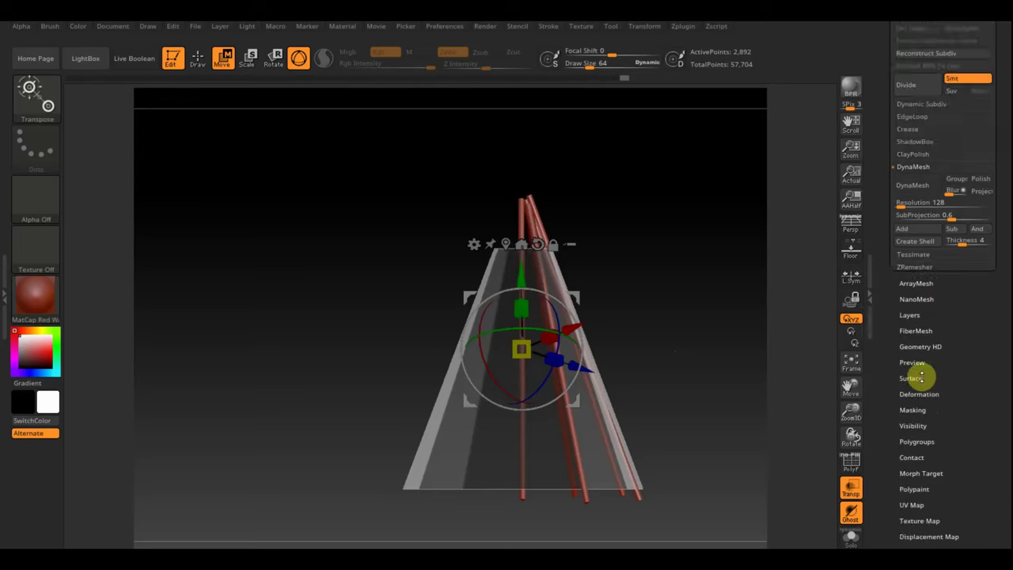
drag(923, 380, 944, 188)
click(925, 196)
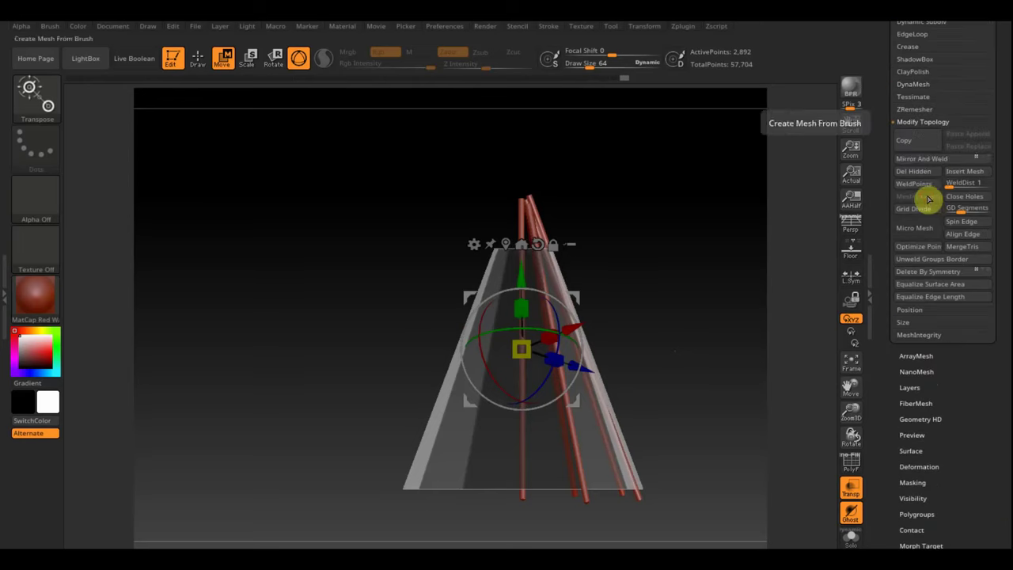
click(943, 159)
Orbit the hut to a front-on view and return to Draw mode
mouse_move(770, 205)
mouse_down()
mouse_move(692, 294)
mouse_move(646, 285)
mouse_move(654, 253)
mouse_move(685, 273)
mouse_up()
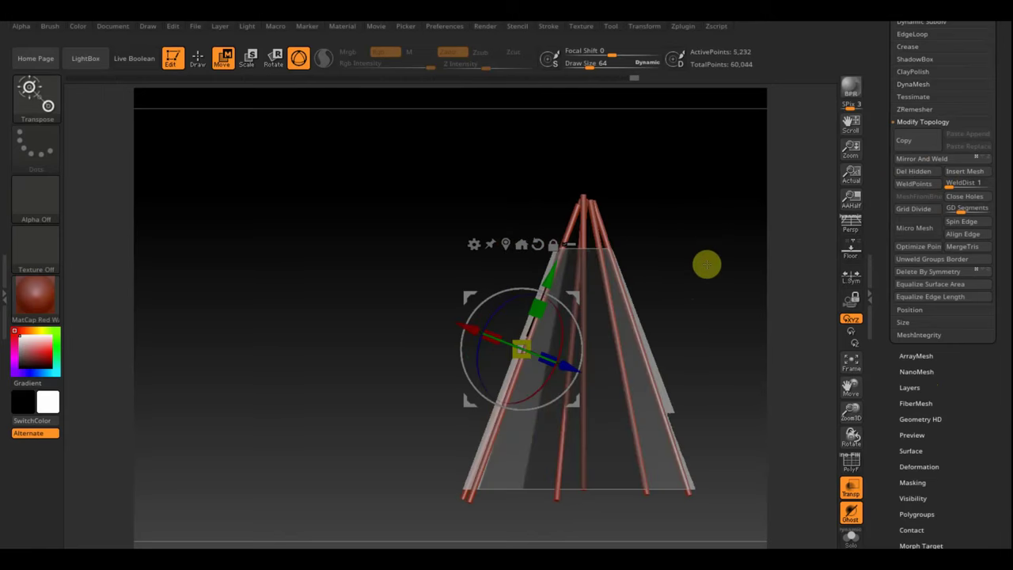
mouse_move(730, 275)
mouse_down()
mouse_move(758, 287)
mouse_move(699, 276)
mouse_move(649, 306)
mouse_move(649, 343)
mouse_move(604, 346)
mouse_up()
drag(763, 339, 694, 348)
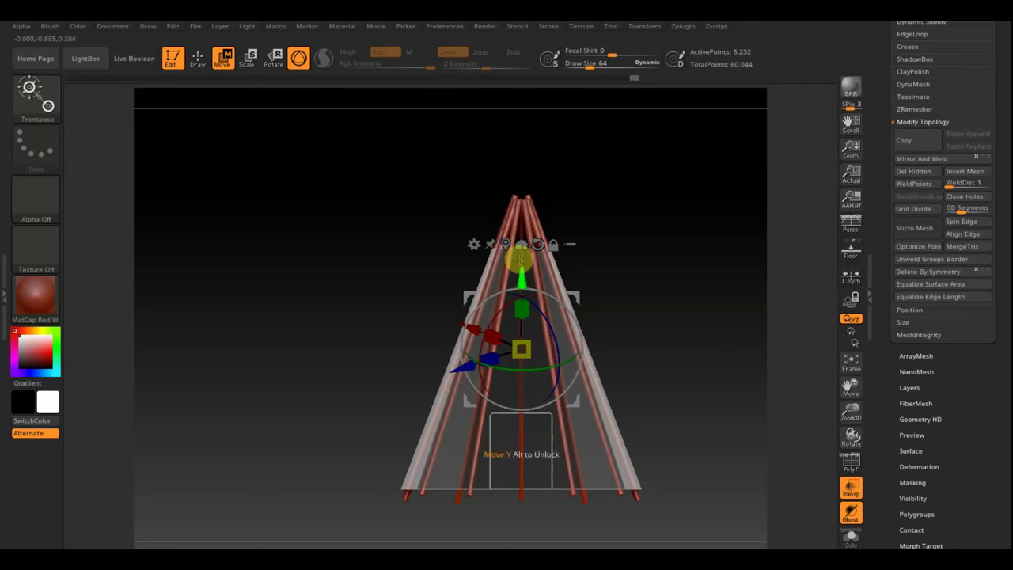
click(199, 55)
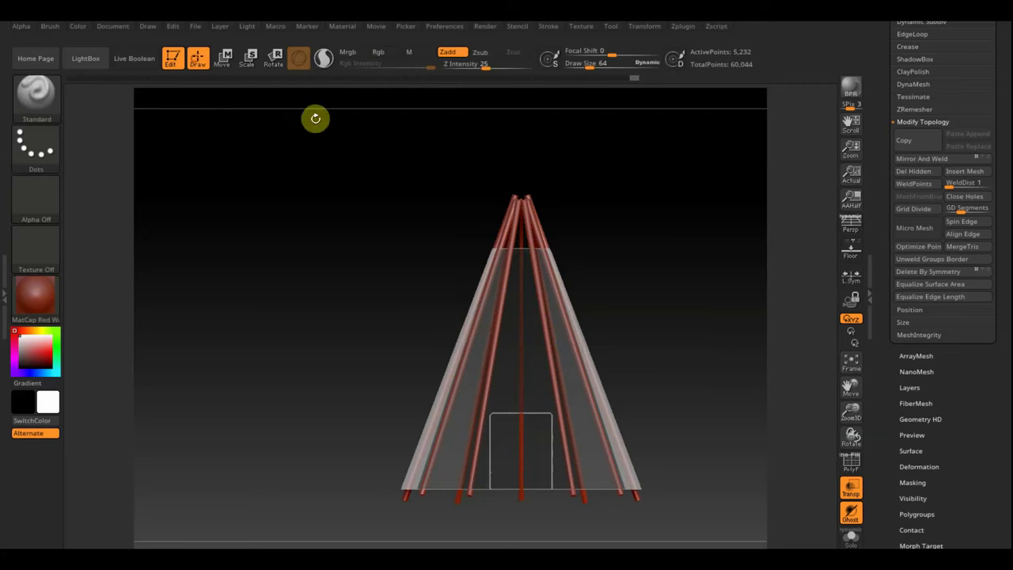
Turn off Transp and scale the cone cover subtool up to 1.0163 around the poles
click(850, 487)
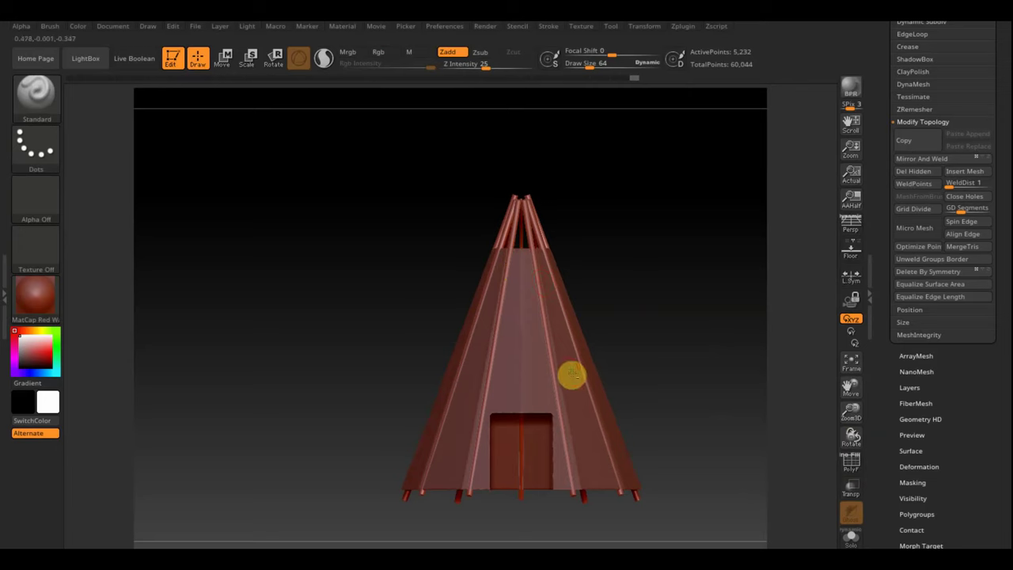
alt+click(572, 374)
click(224, 57)
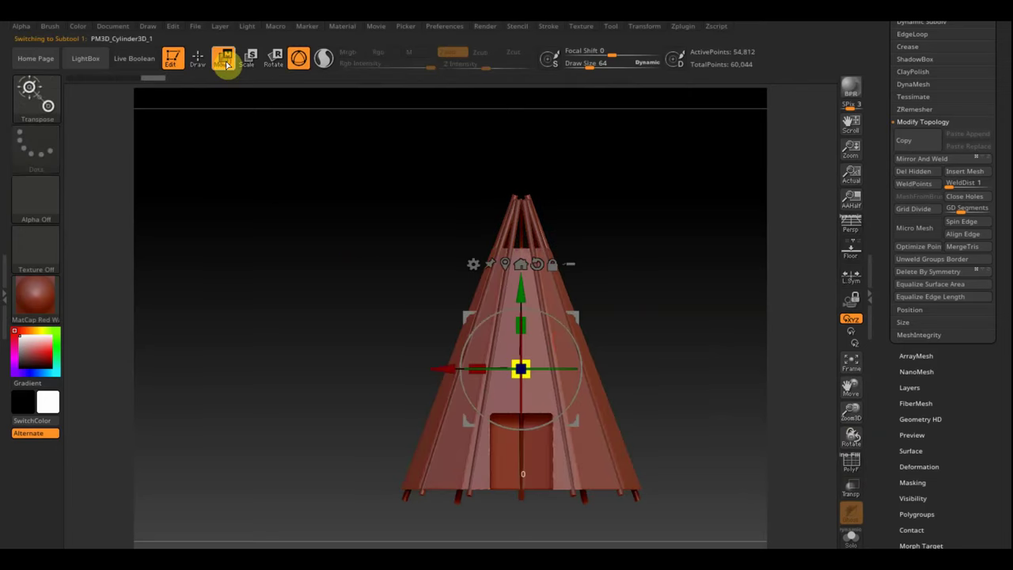
mouse_move(528, 373)
mouse_down()
mouse_move(651, 321)
mouse_move(641, 328)
mouse_up()
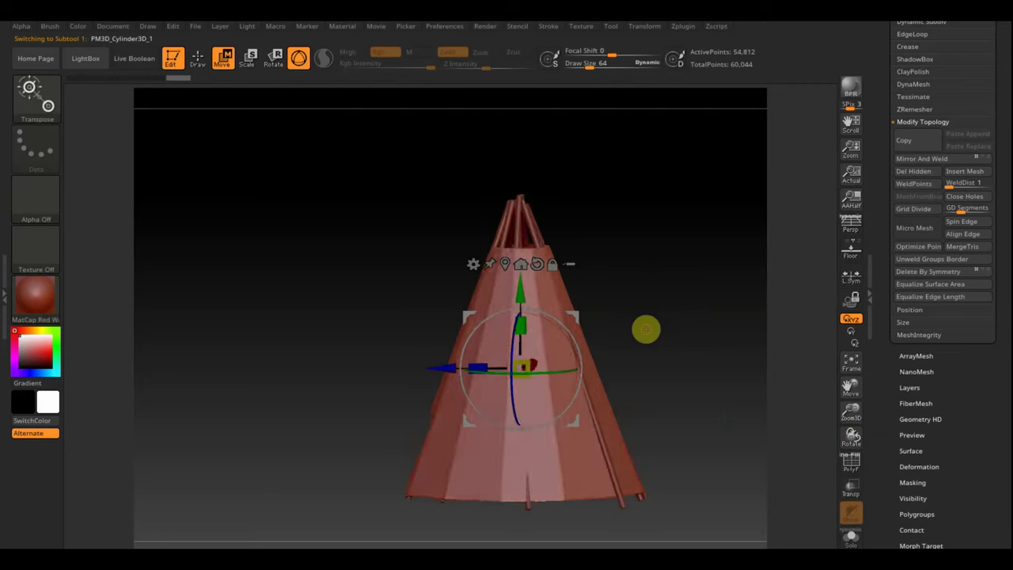
mouse_move(700, 420)
mouse_down()
mouse_move(664, 430)
mouse_move(751, 419)
mouse_move(723, 417)
mouse_up()
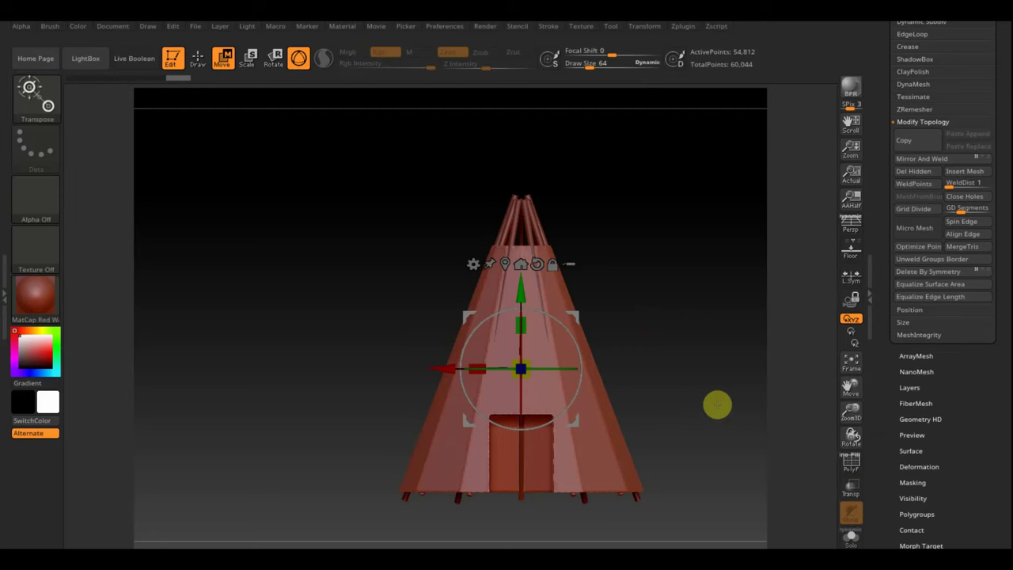
click(199, 55)
click(42, 92)
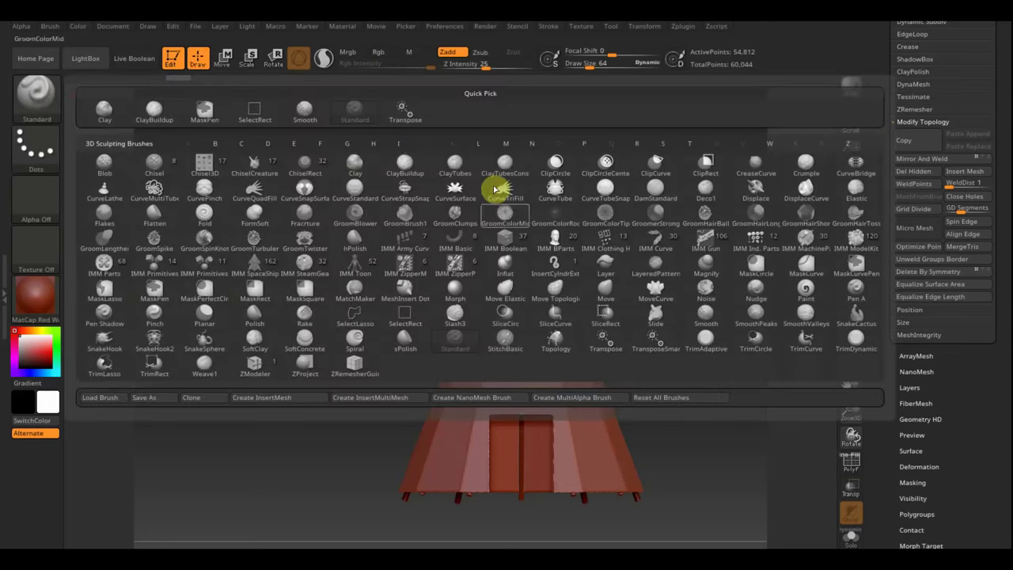
Select the Move Topological brush and set Draw Size to 135
click(544, 294)
click(593, 63)
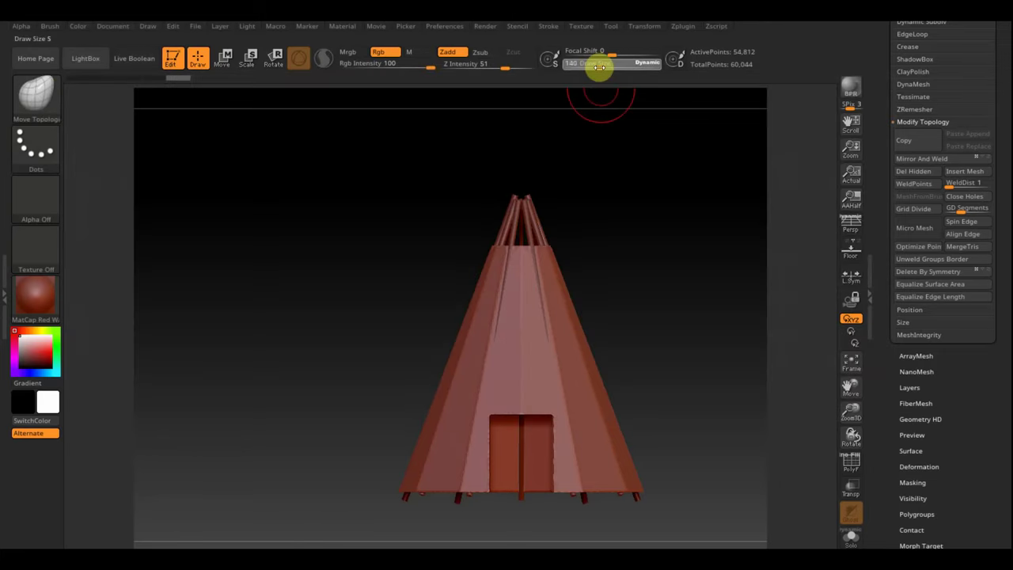
drag(599, 67, 595, 68)
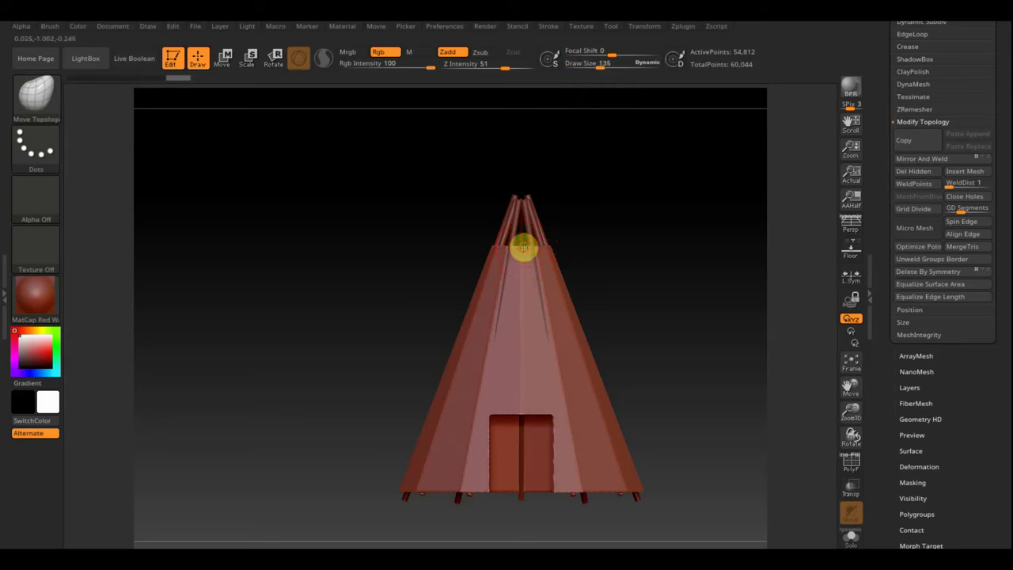
Orbit around the tipi, including its underside, until the door faces front
drag(629, 256, 518, 270)
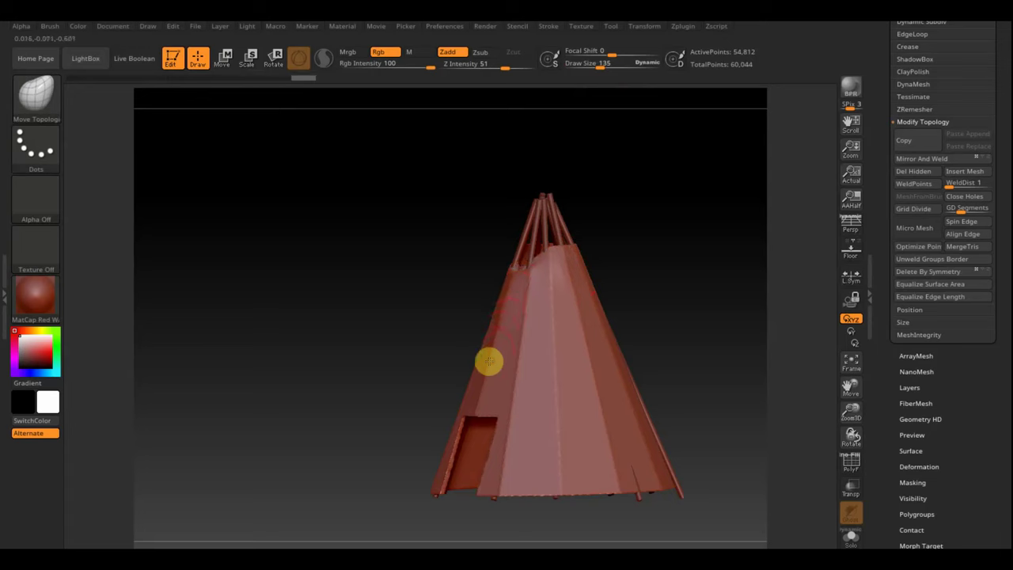
mouse_move(589, 232)
mouse_down()
mouse_move(657, 216)
mouse_move(649, 226)
mouse_up()
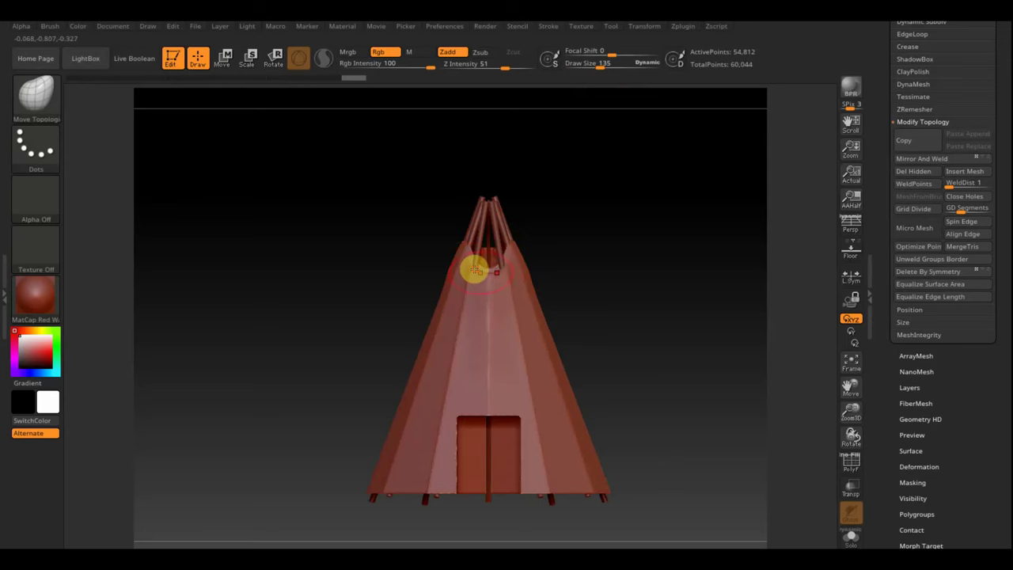
mouse_move(487, 285)
mouse_down()
mouse_move(608, 266)
mouse_move(557, 279)
mouse_up()
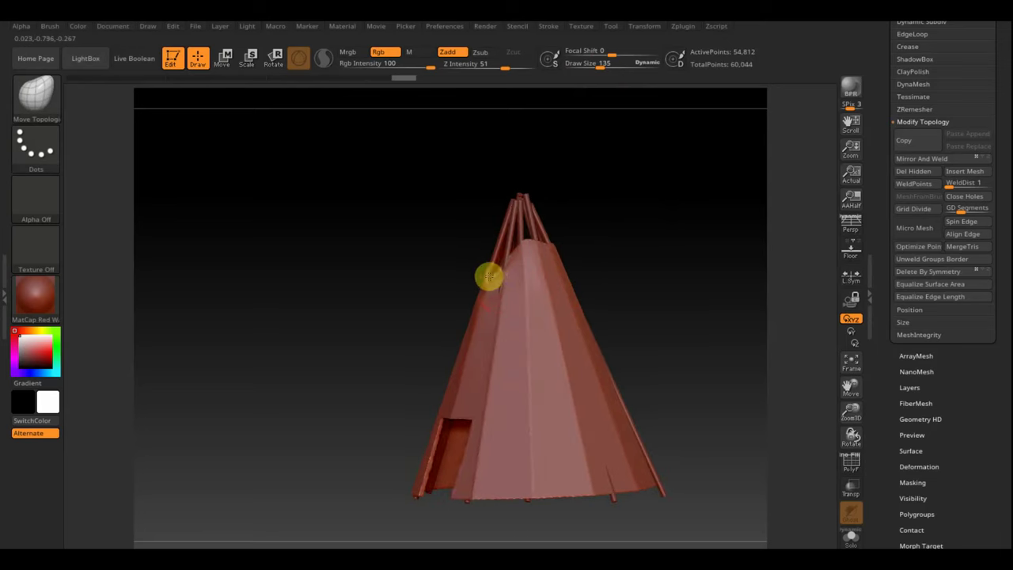
mouse_move(504, 260)
mouse_down()
mouse_move(617, 240)
mouse_move(615, 102)
mouse_move(600, 112)
mouse_move(543, 335)
mouse_move(689, 229)
mouse_move(631, 353)
mouse_up()
mouse_move(596, 402)
mouse_down()
mouse_move(618, 400)
mouse_move(712, 312)
mouse_move(719, 450)
mouse_move(687, 354)
mouse_up()
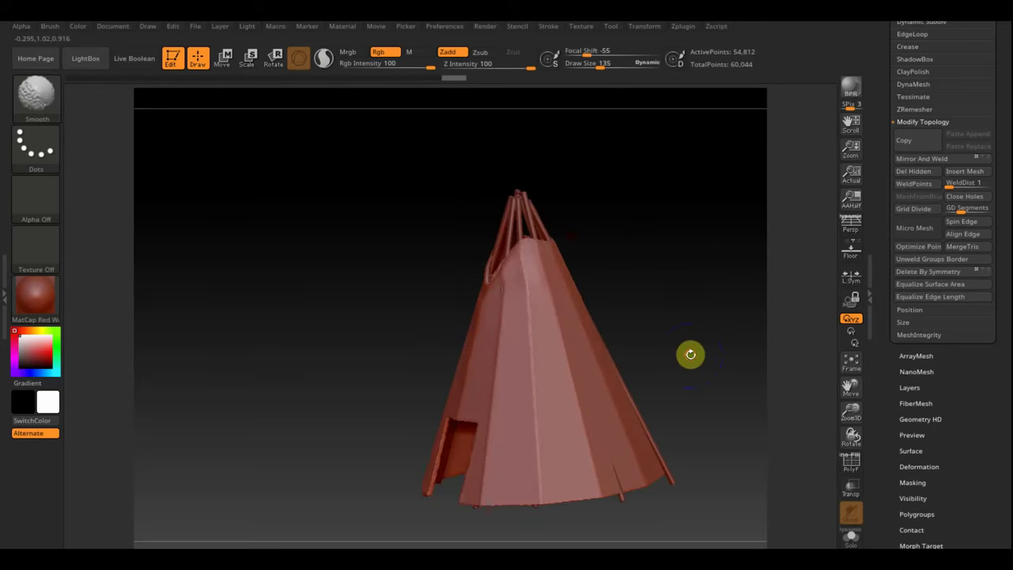
drag(667, 312, 704, 314)
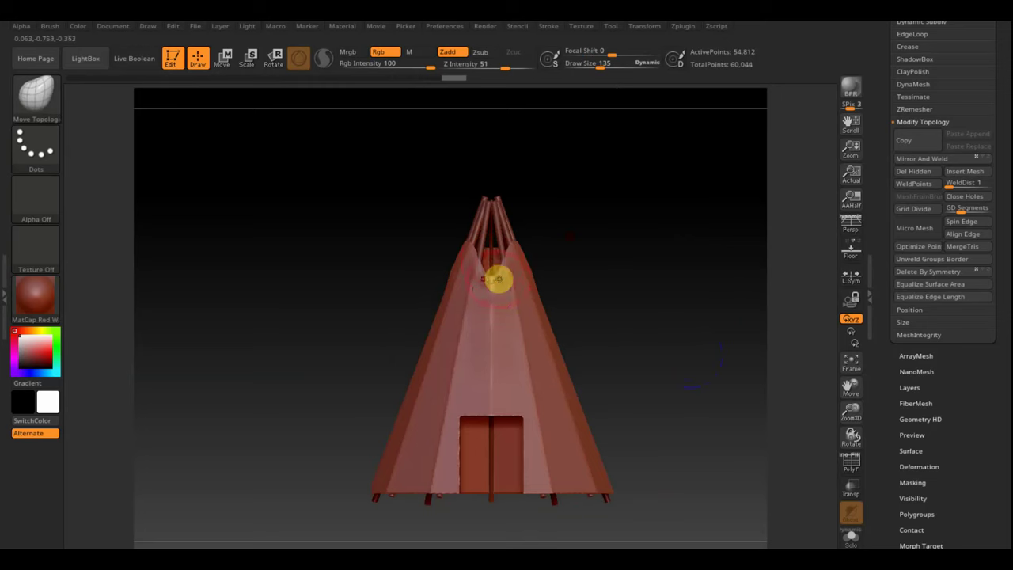
Append a Cube3D subtool, make it active, and bring up its Move gizmo
scroll(1002, 95, up, 3)
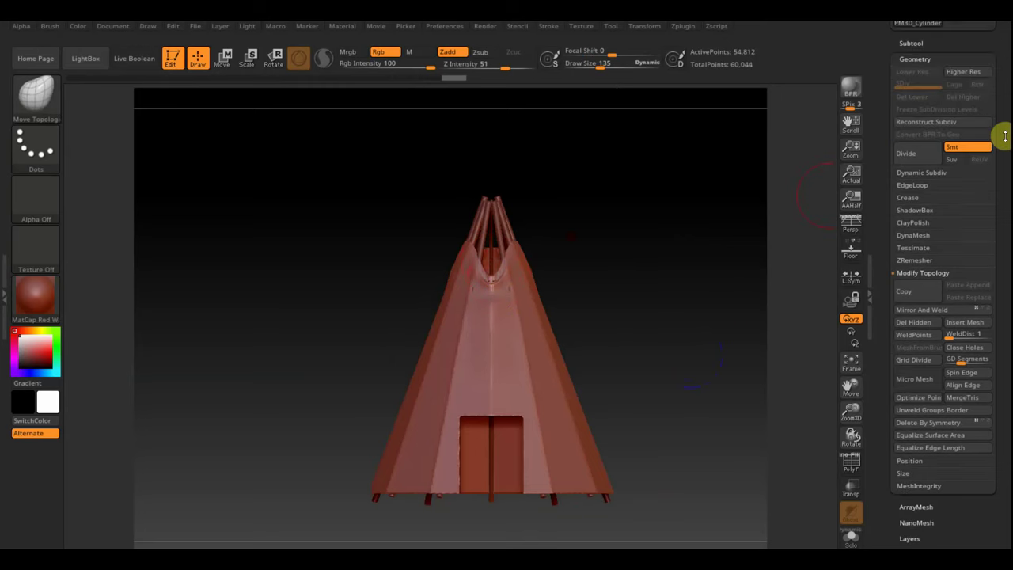
scroll(1006, 146, up, 2)
click(916, 97)
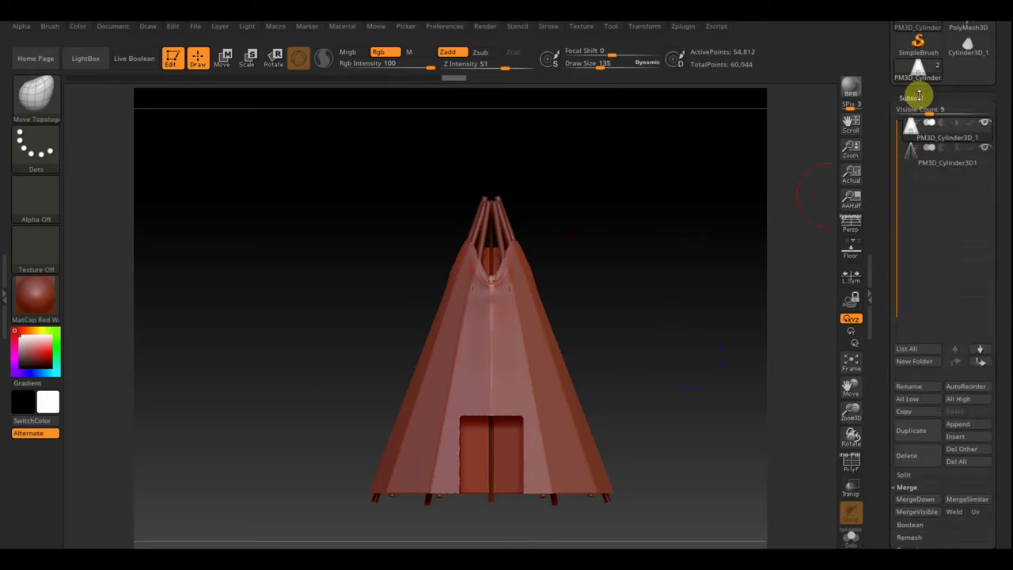
click(965, 432)
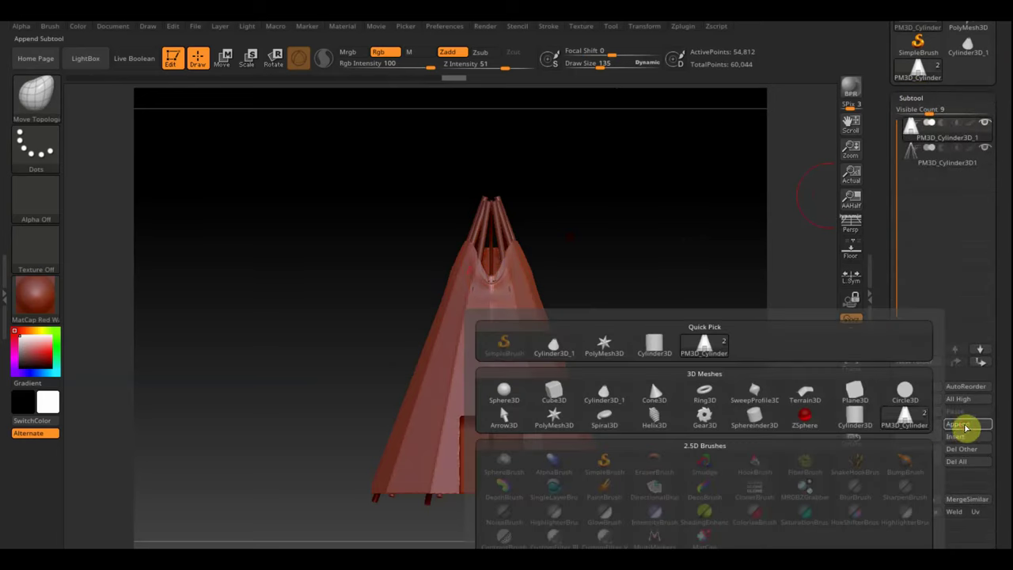
click(550, 392)
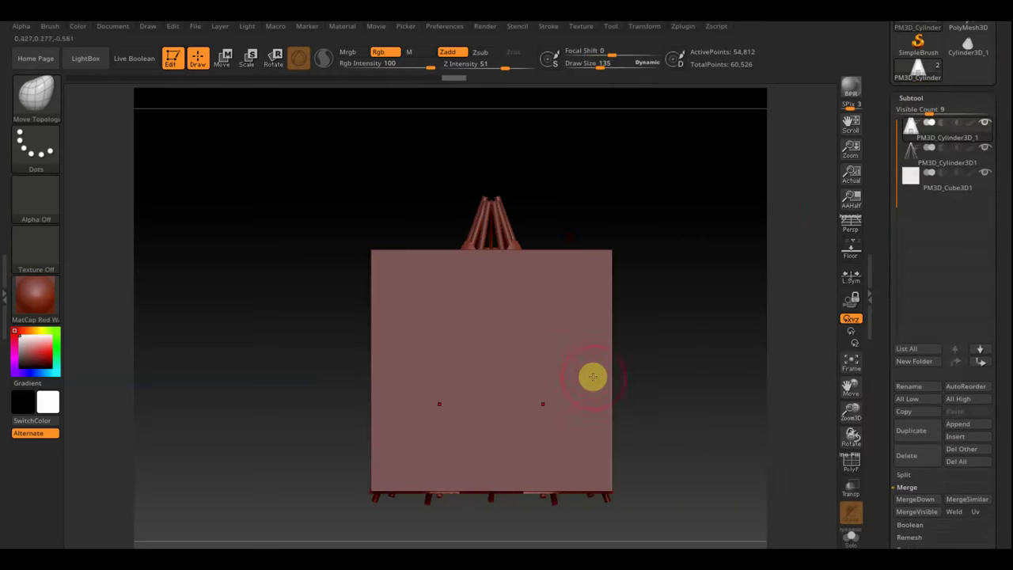
alt+click(592, 296)
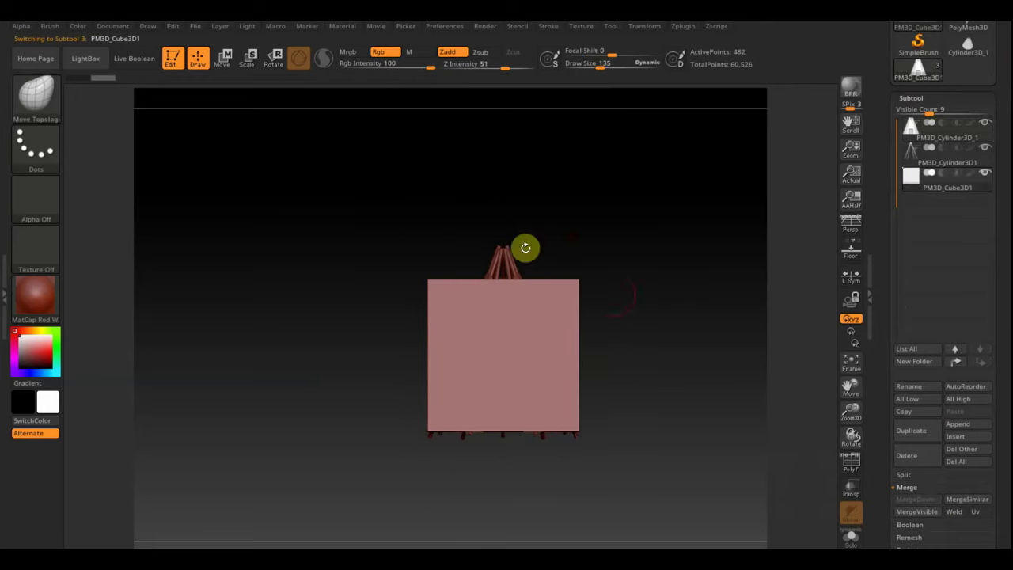
click(223, 59)
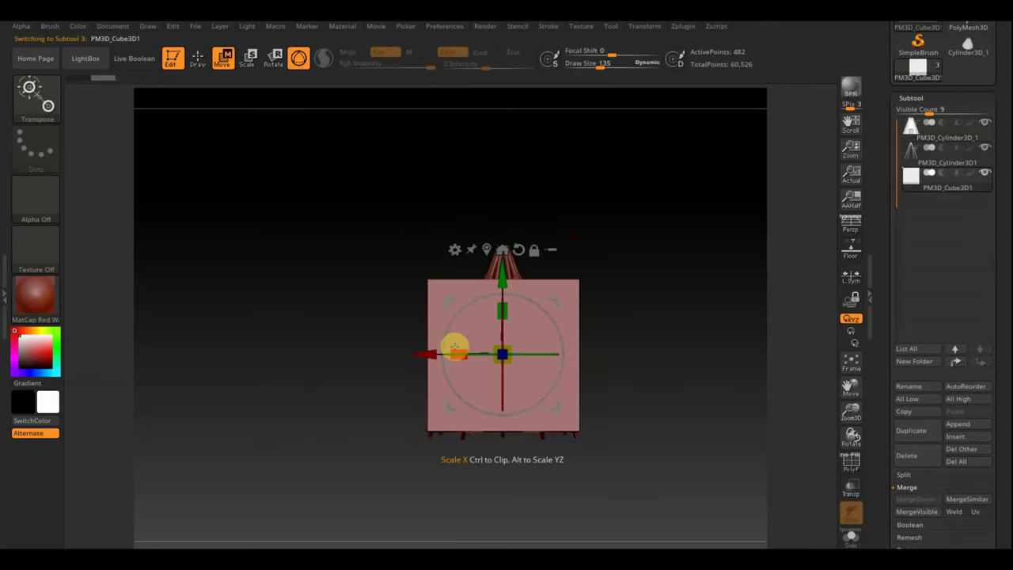
Squash the cube into a thin strip and rotate it into a flat plane above the tipi
drag(456, 349, 484, 351)
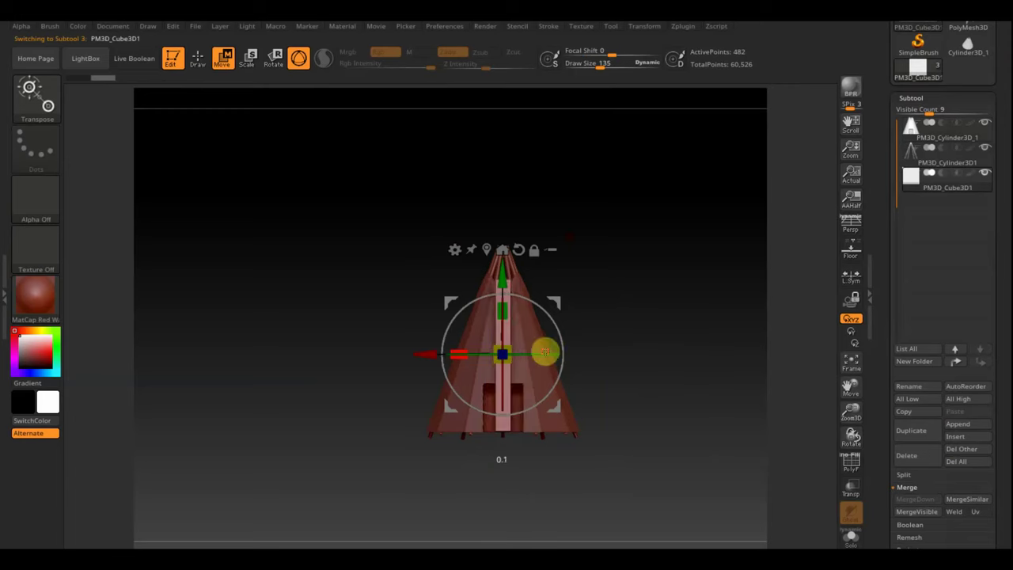
key(f)
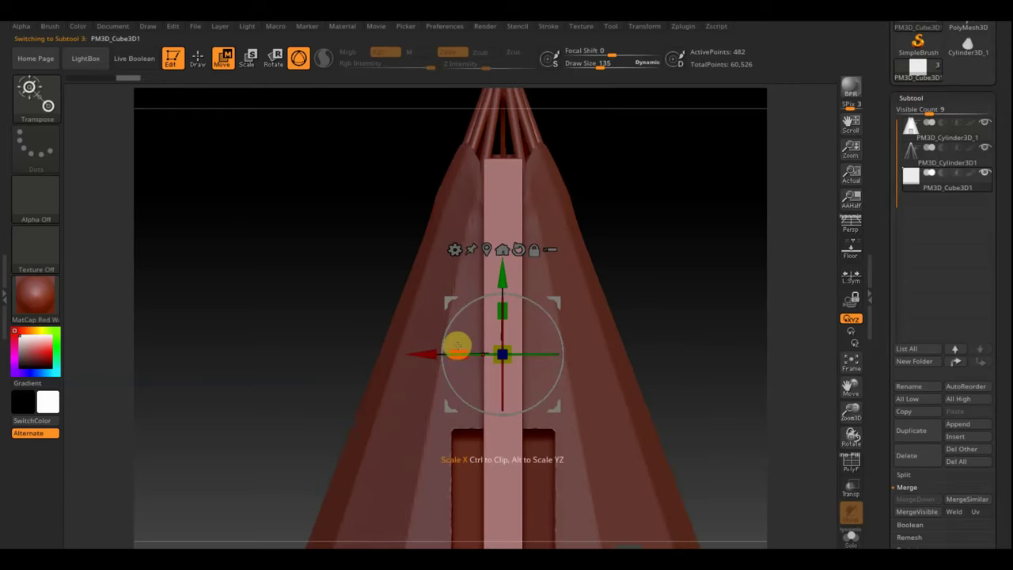
mouse_move(457, 346)
mouse_down()
mouse_move(639, 364)
mouse_move(629, 366)
mouse_up()
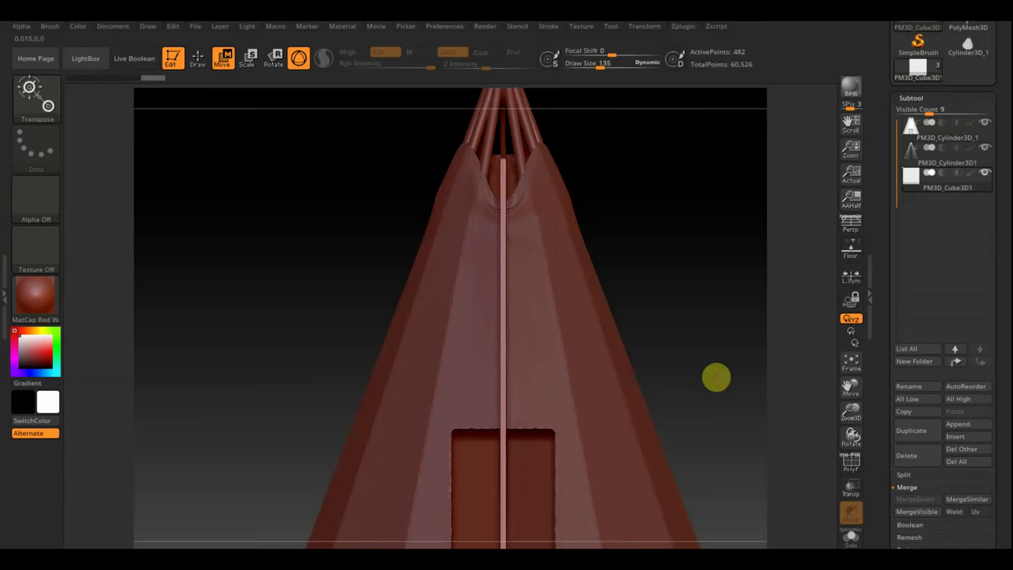
key(f)
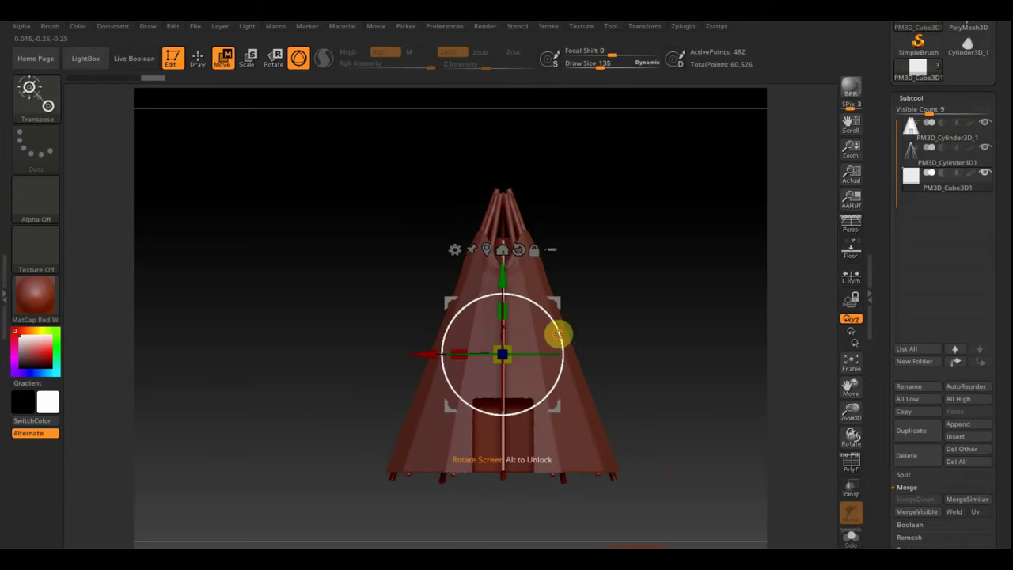
drag(558, 334, 560, 315)
drag(561, 305, 590, 251)
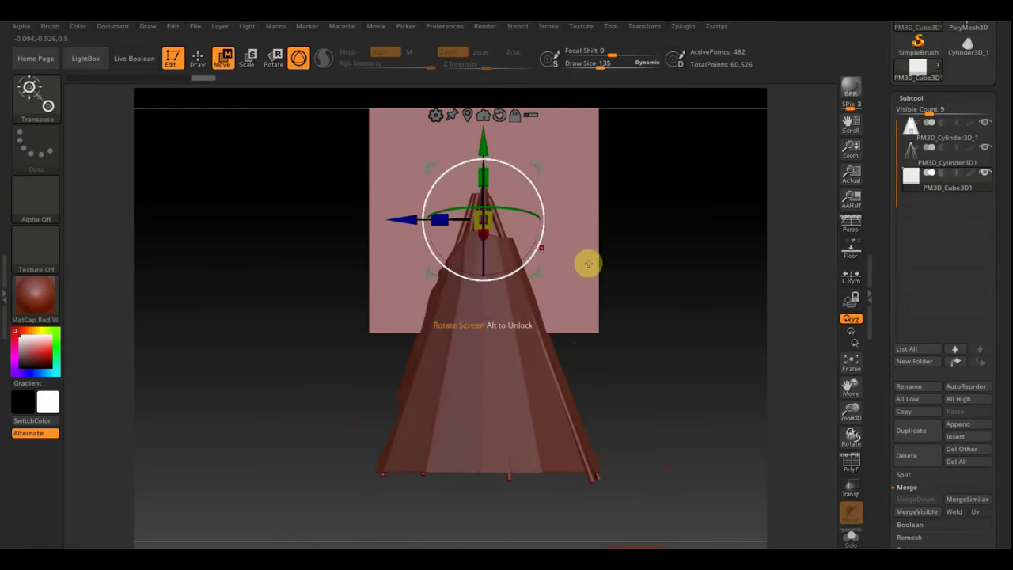
Shrink the plate to about 0.42 and position it against the apex poles
drag(491, 222, 421, 196)
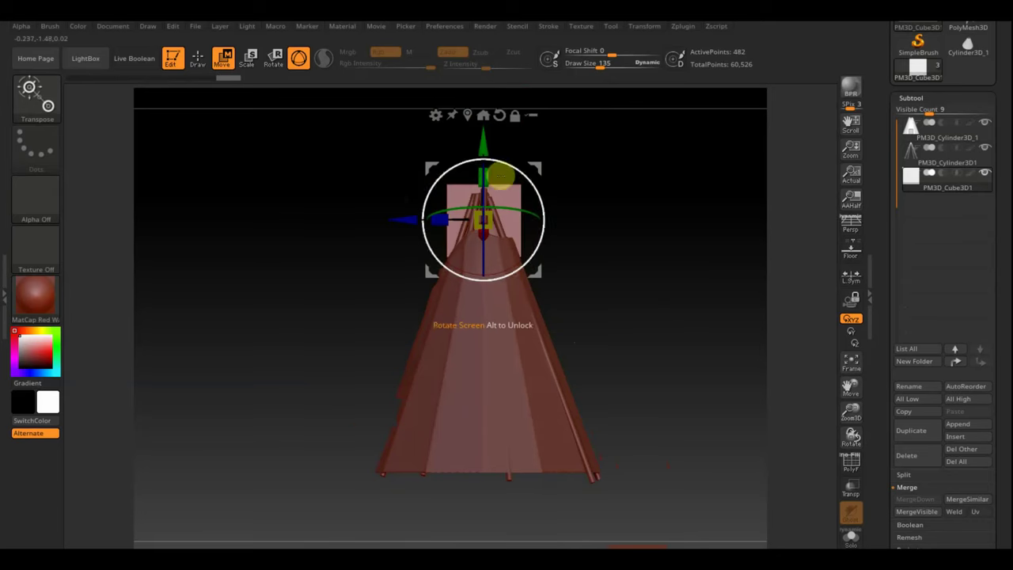
mouse_move(483, 222)
mouse_down()
mouse_move(554, 164)
mouse_move(504, 192)
mouse_move(508, 228)
mouse_move(508, 195)
mouse_move(668, 210)
mouse_move(646, 246)
mouse_move(666, 244)
mouse_up()
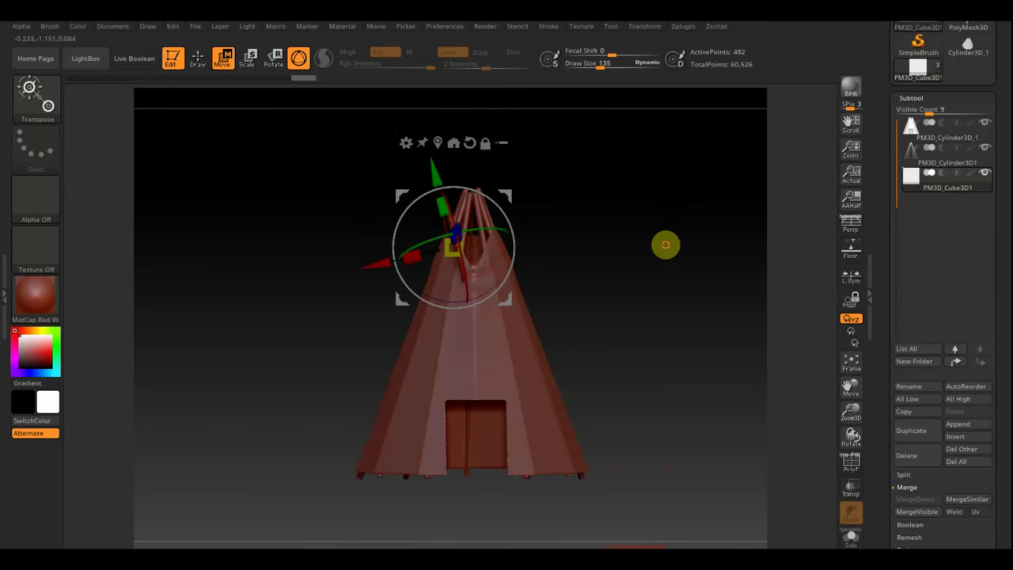
drag(511, 198, 511, 195)
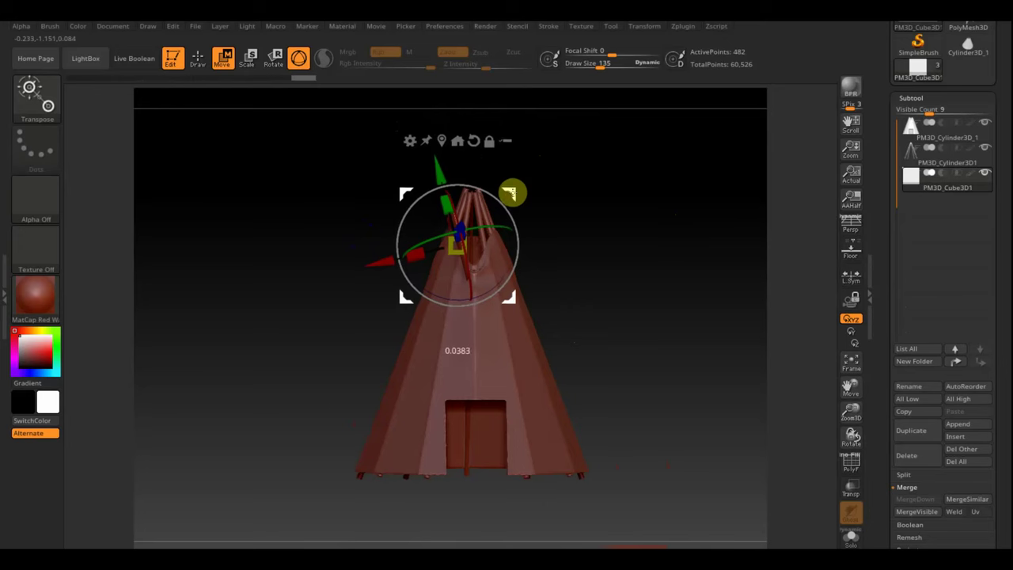
mouse_move(581, 224)
mouse_down()
mouse_move(628, 248)
mouse_move(601, 256)
mouse_move(658, 254)
mouse_up()
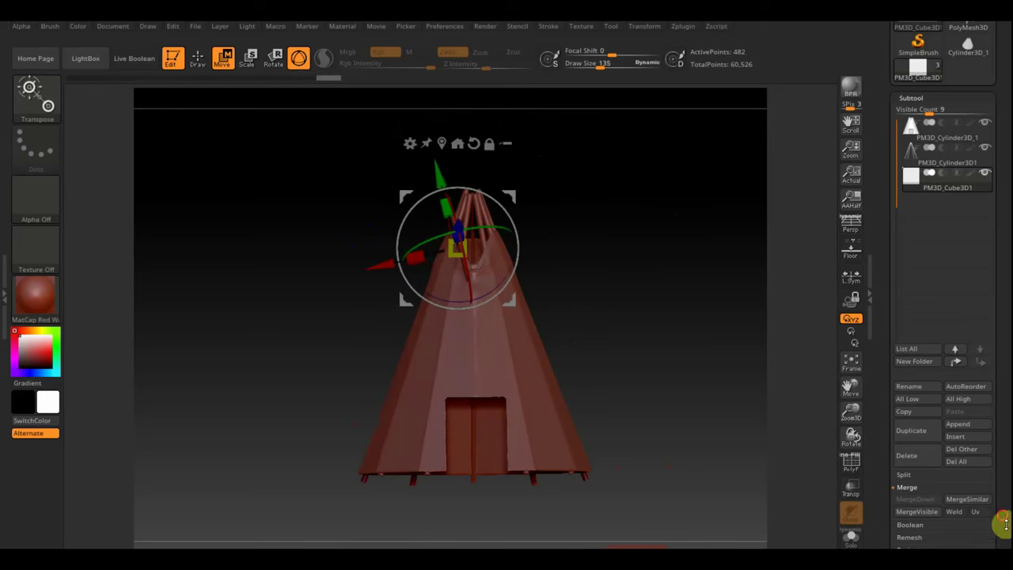
drag(1004, 522, 994, 430)
Mirror And Weld the plate, rotate it around the apex, and mirror again into a symmetric pair
click(915, 402)
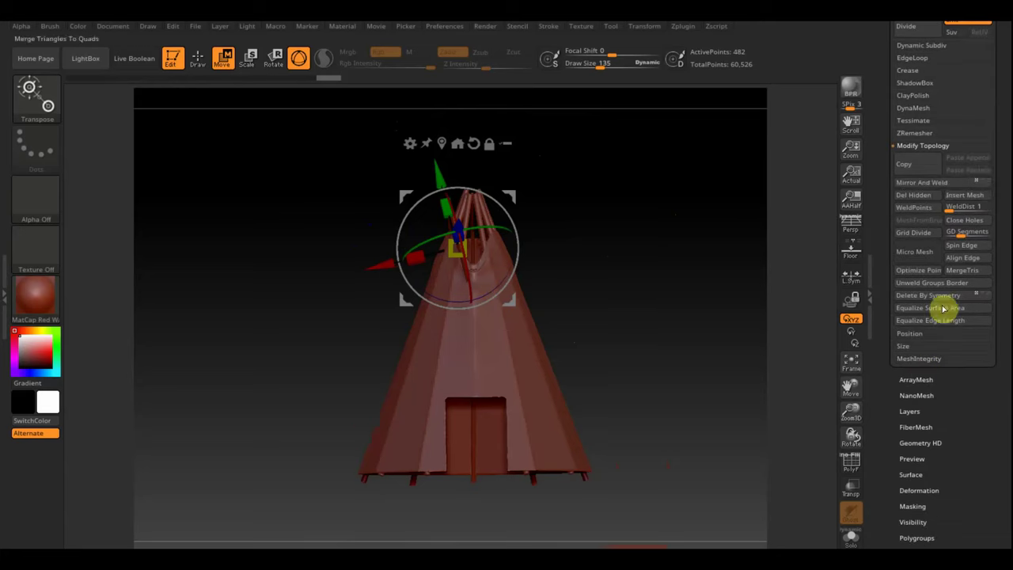
click(942, 183)
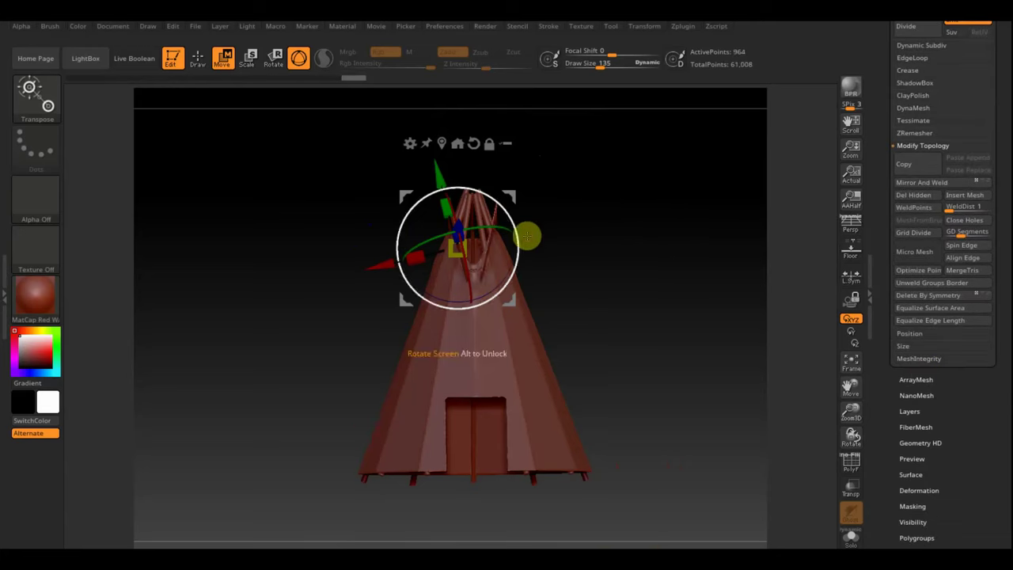
mouse_move(600, 231)
mouse_down()
mouse_move(610, 248)
mouse_move(604, 287)
mouse_up()
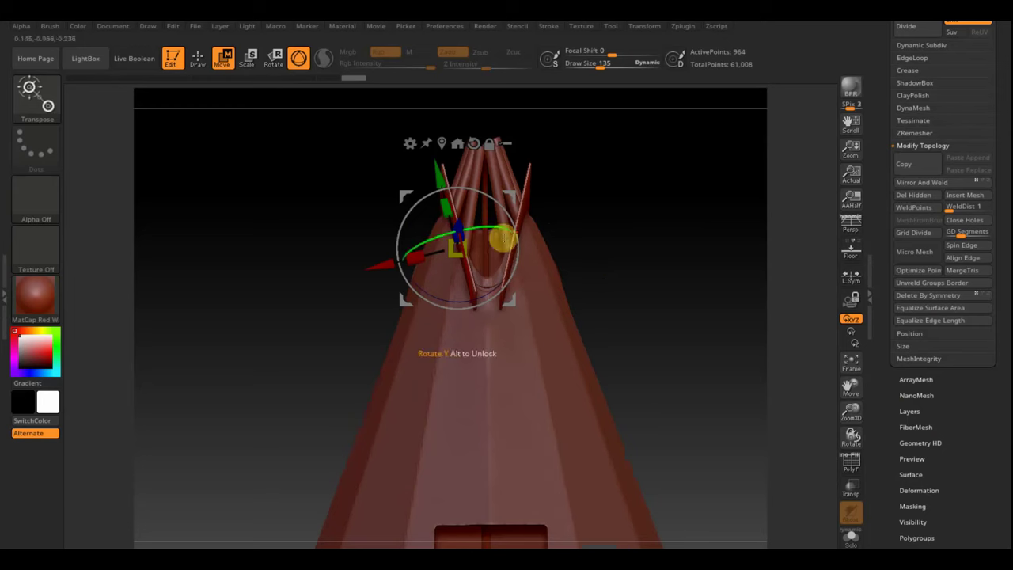
drag(511, 224, 522, 204)
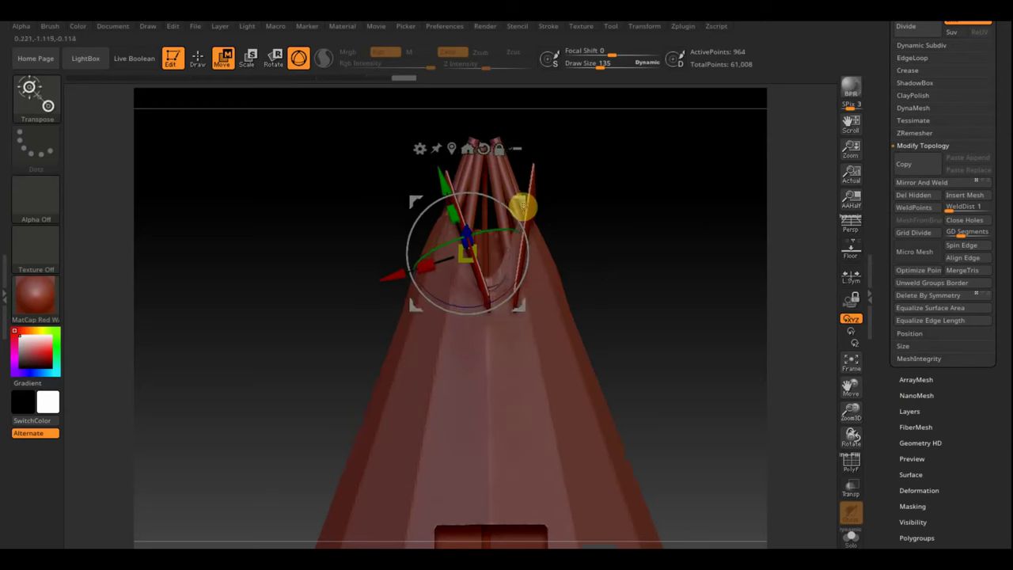
click(929, 184)
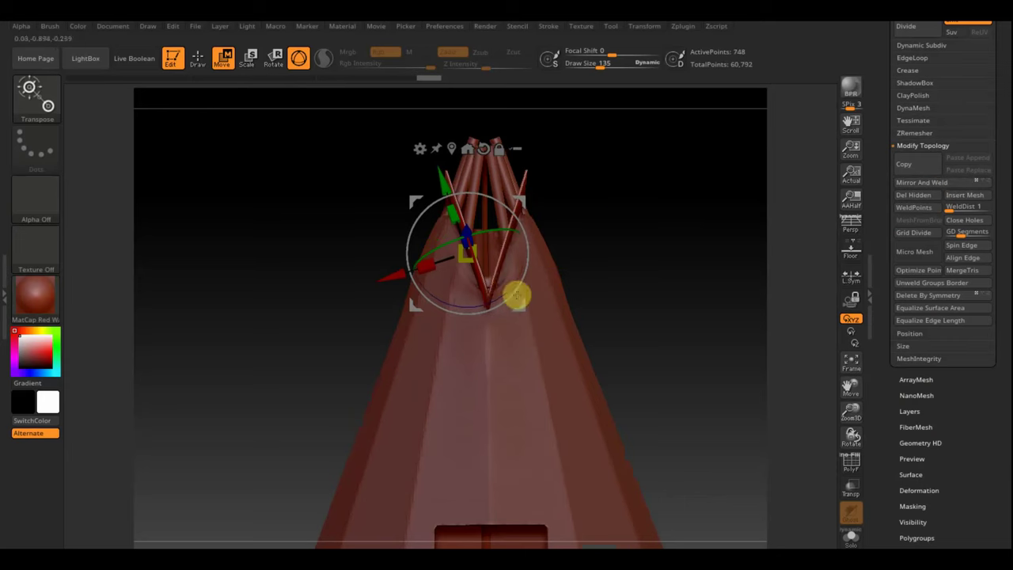
mouse_move(719, 292)
mouse_down()
mouse_move(712, 274)
mouse_move(770, 266)
mouse_move(656, 272)
mouse_up()
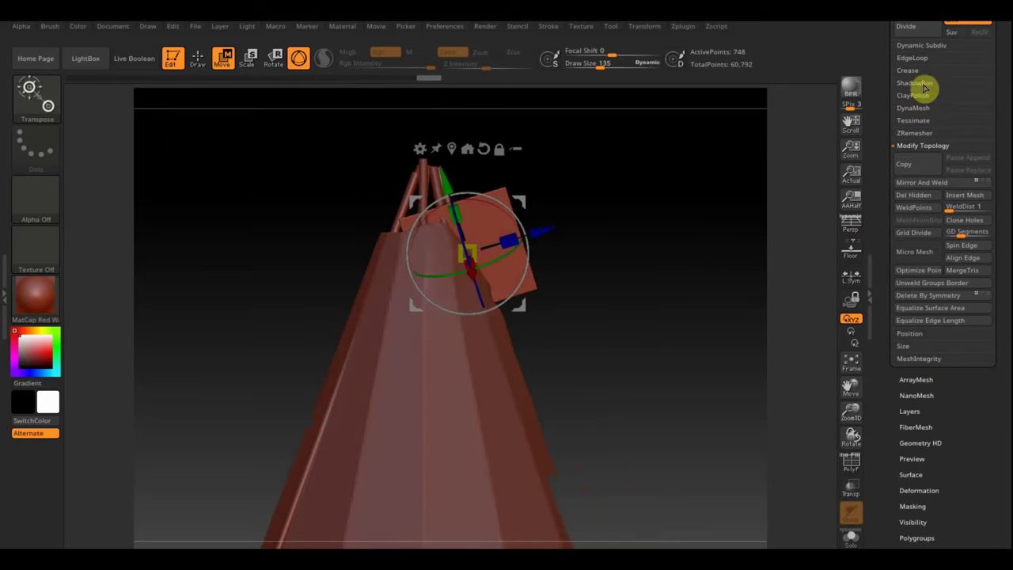
DynaMesh the fin plates at Resolution 528 and leave transform mode
click(918, 108)
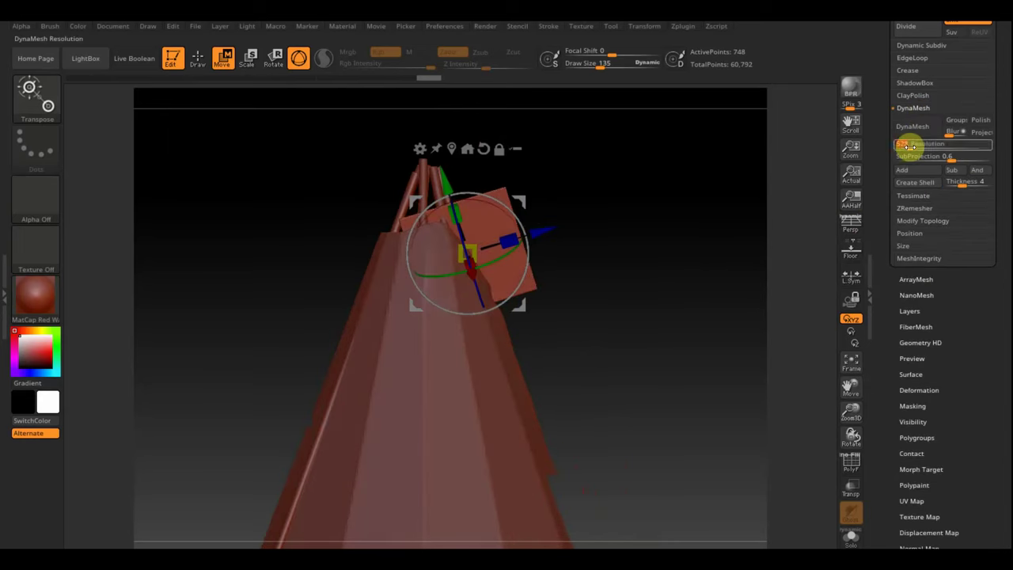
click(912, 127)
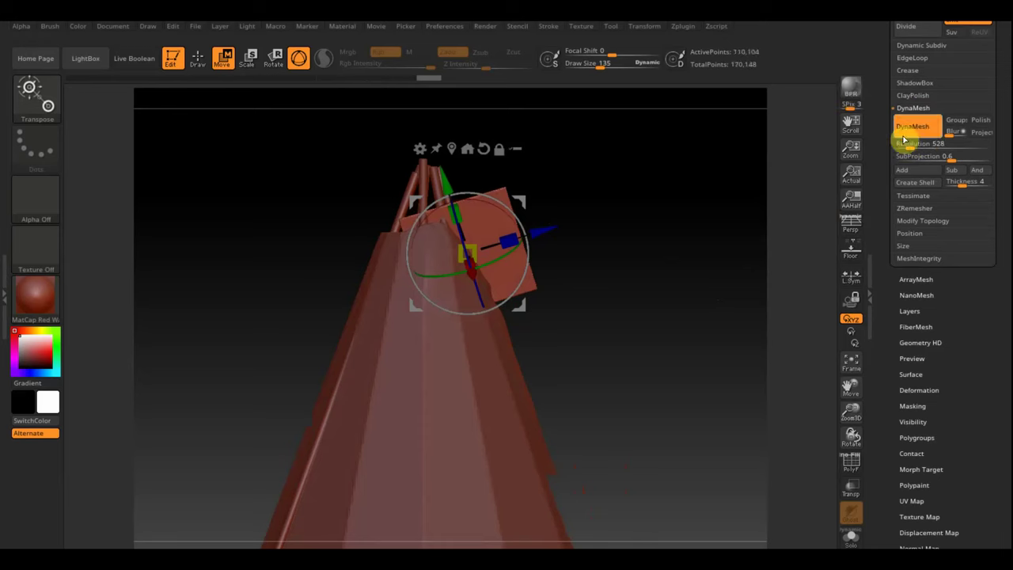
click(197, 61)
Pick the TrimCurve brush and cut the top corner and another edge off the plate
ctrl+shift+click(37, 103)
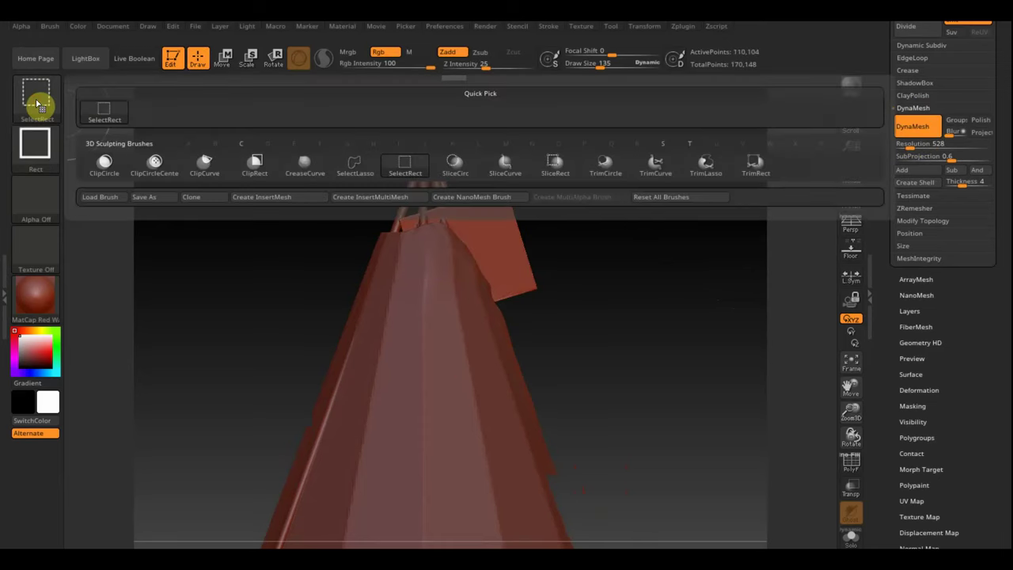
click(655, 165)
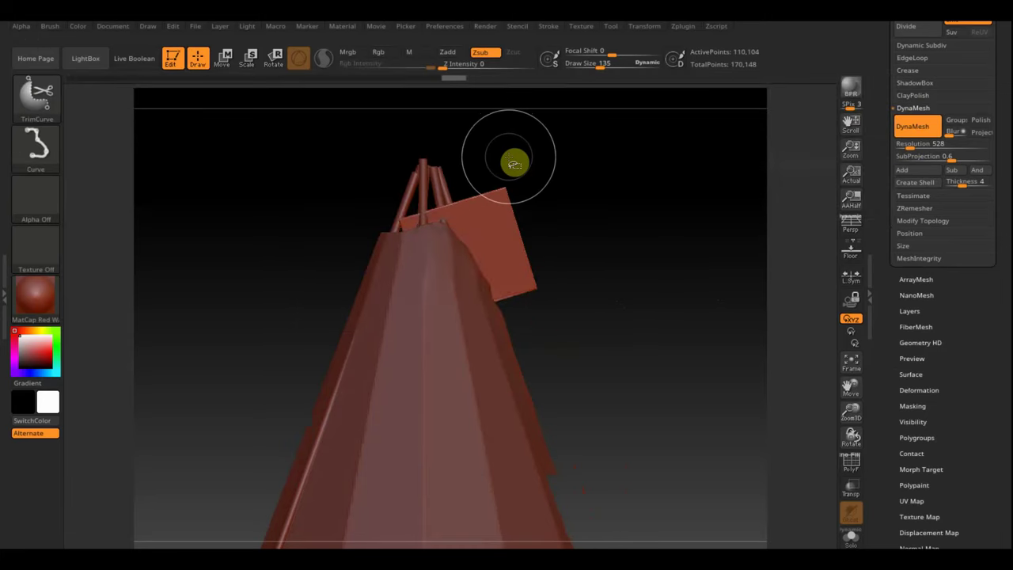
ctrl+shift+drag(509, 146, 498, 322)
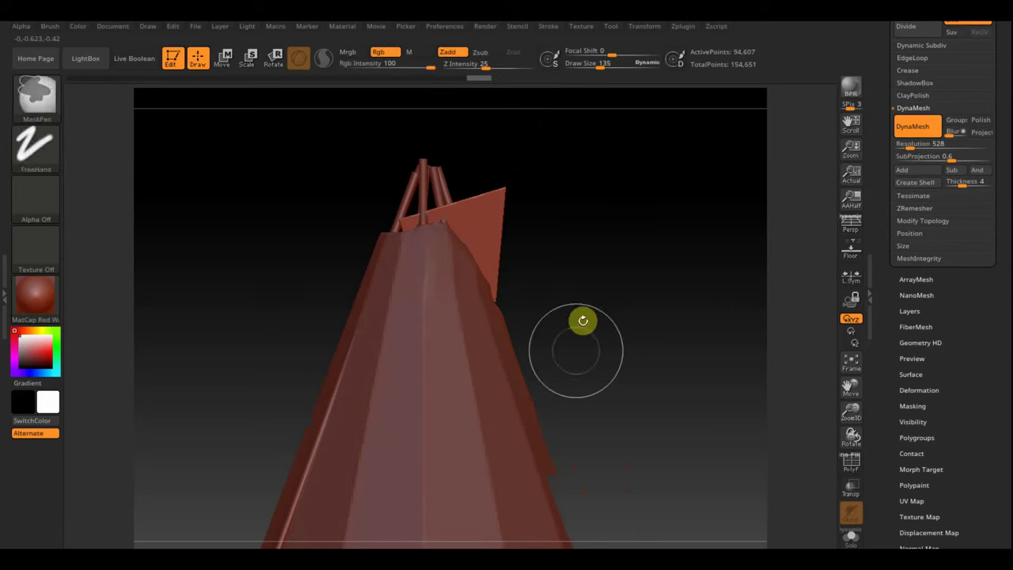
ctrl+shift+drag(518, 451, 413, 166)
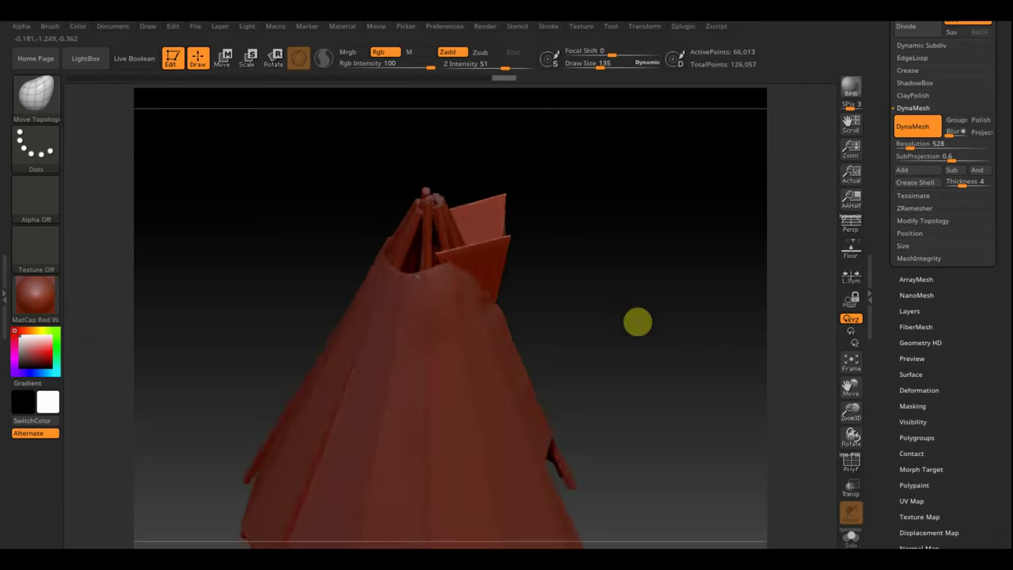
Inspect the fins from below and the side, then trim another curve across the plate
mouse_move(632, 345)
mouse_down()
mouse_move(619, 262)
mouse_move(617, 290)
mouse_move(560, 289)
mouse_up()
drag(615, 265, 617, 341)
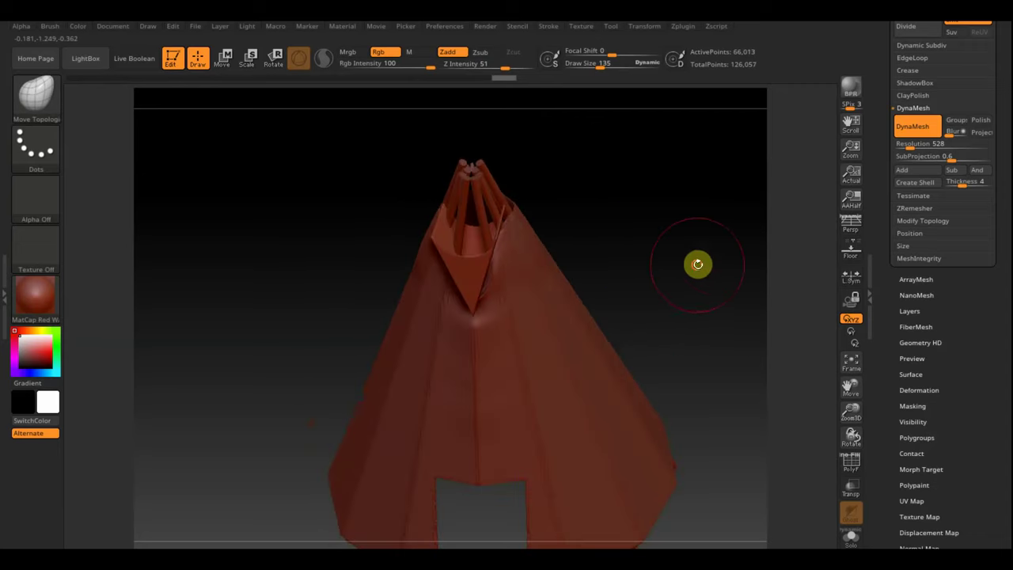
mouse_move(696, 262)
mouse_down()
mouse_move(694, 230)
mouse_move(679, 269)
mouse_move(688, 290)
mouse_move(688, 278)
mouse_up()
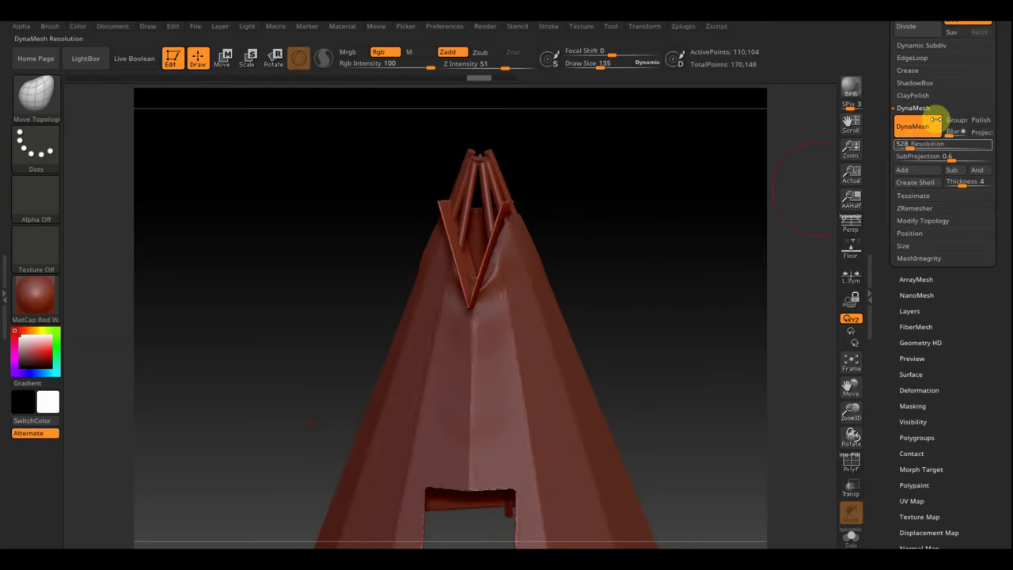
mouse_move(696, 235)
mouse_down()
mouse_move(757, 232)
mouse_move(659, 420)
mouse_up()
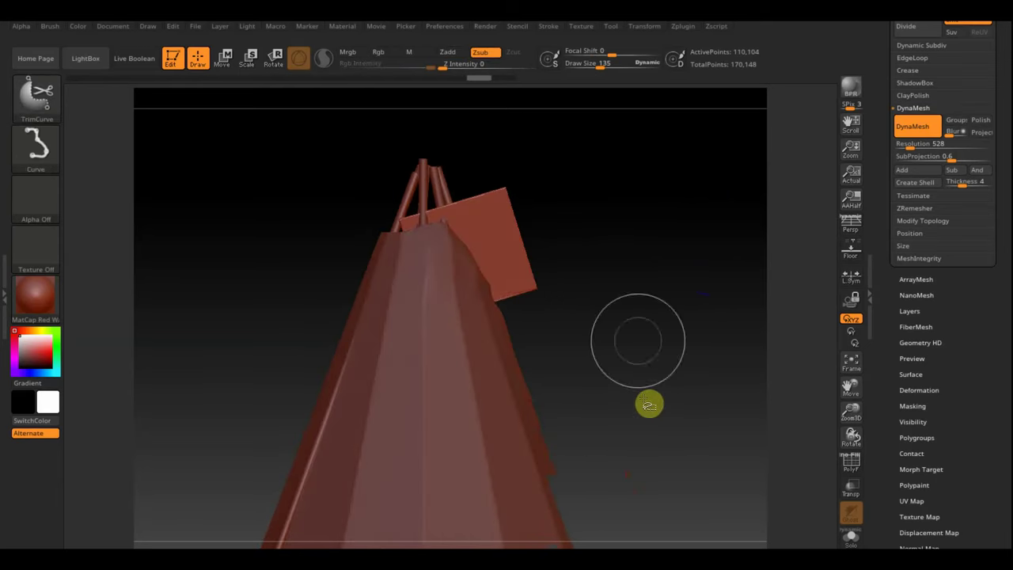
mouse_move(499, 134)
ctrl+shift+mouse_down()
mouse_move(533, 341)
mouse_move(507, 384)
mouse_move(626, 340)
mouse_move(554, 364)
ctrl+shift+mouse_up()
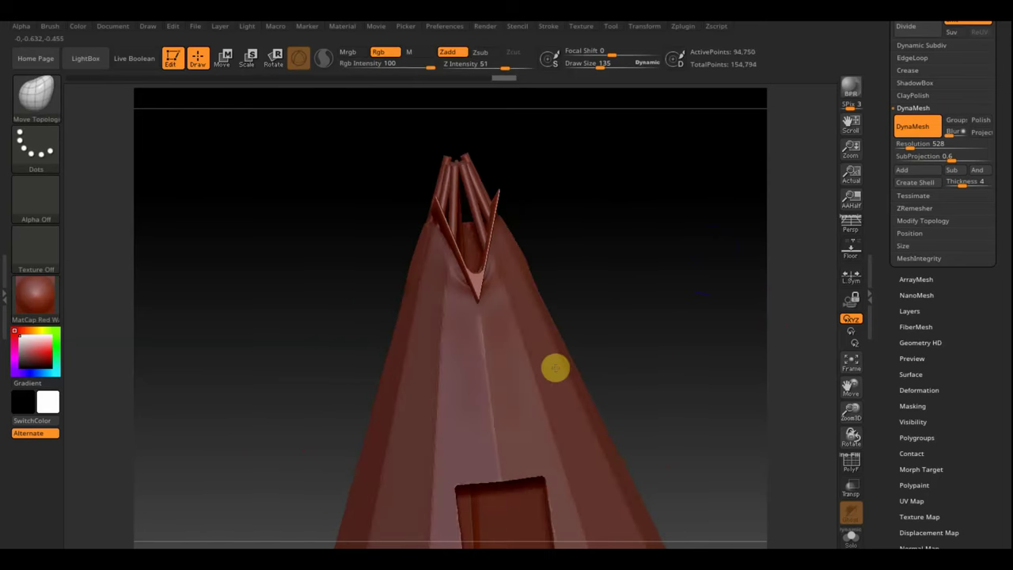
Mask parts of the model and trim along the plate's left side into a point
drag(609, 276, 654, 299)
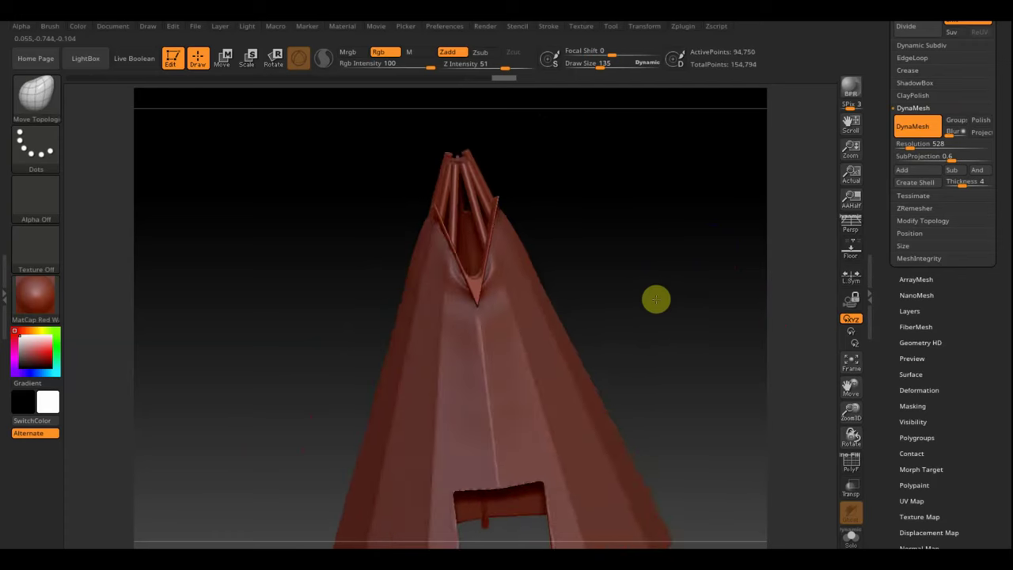
ctrl+drag(677, 171, 738, 322)
mouse_move(633, 298)
mouse_down()
mouse_move(691, 274)
mouse_move(628, 316)
mouse_up()
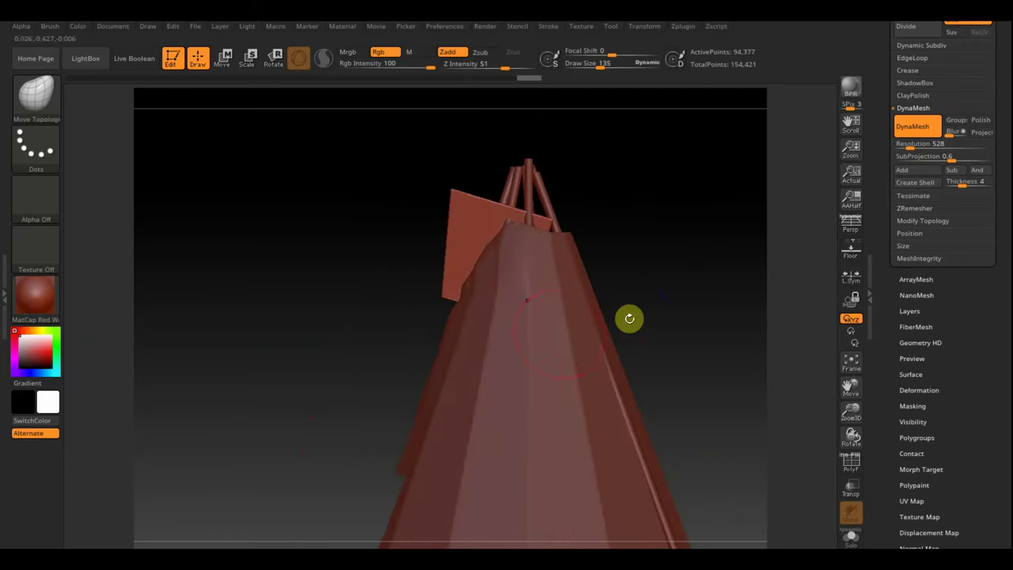
key(ctrl+shift)
ctrl+shift+drag(453, 365, 447, 153)
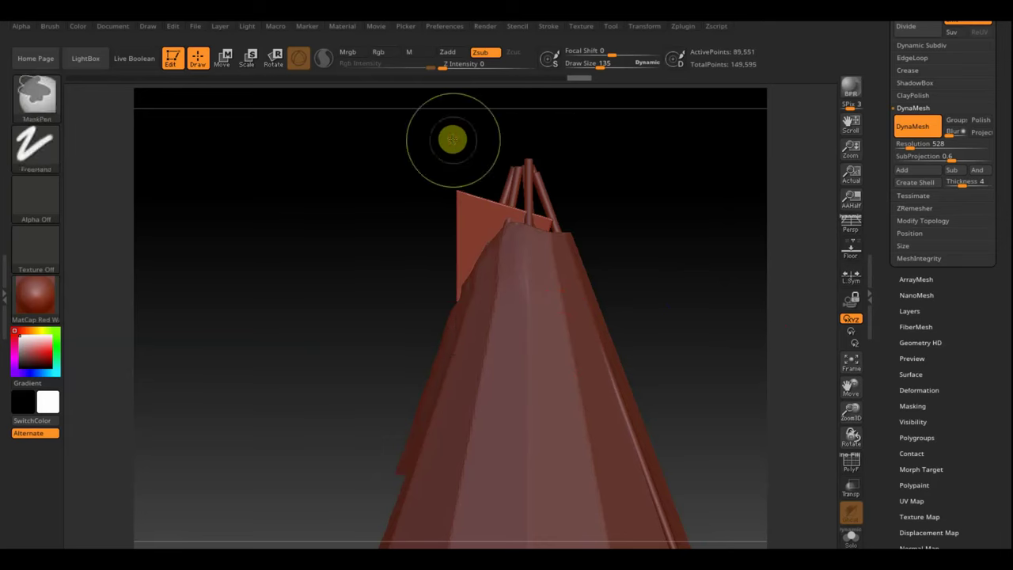
mouse_move(452, 138)
shift+mouse_down()
mouse_move(711, 231)
mouse_move(704, 251)
shift+mouse_up()
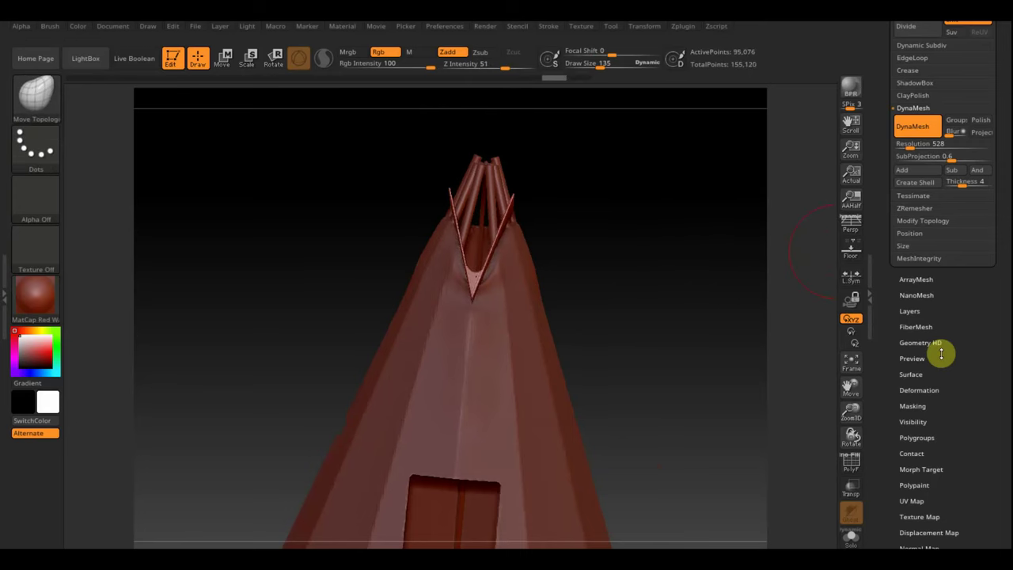
Inflate the fin plates to thicken them and trim a vertical slice off the left side
click(932, 390)
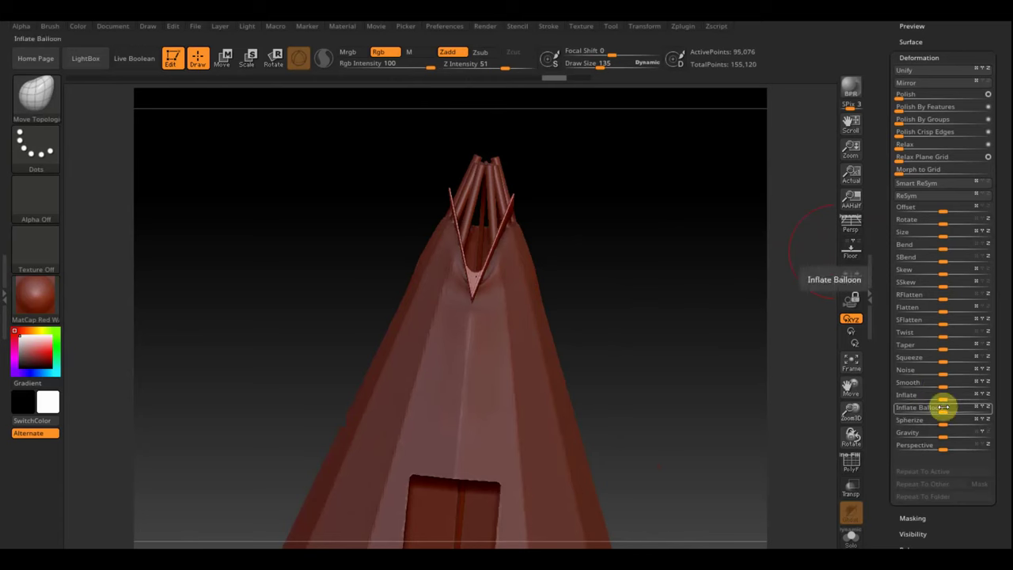
drag(943, 400, 946, 398)
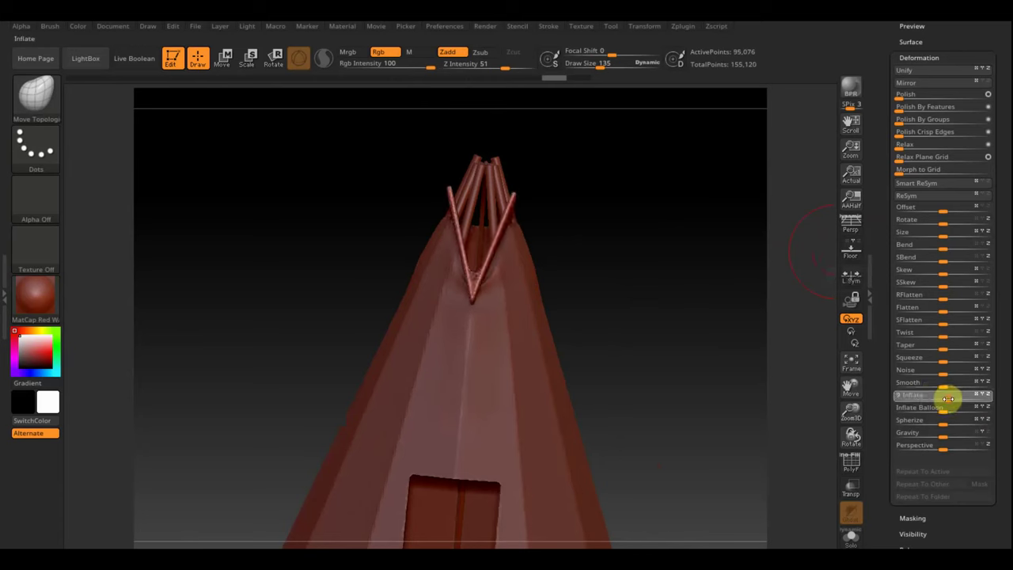
mouse_move(705, 308)
mouse_down()
mouse_move(677, 319)
mouse_move(687, 323)
mouse_up()
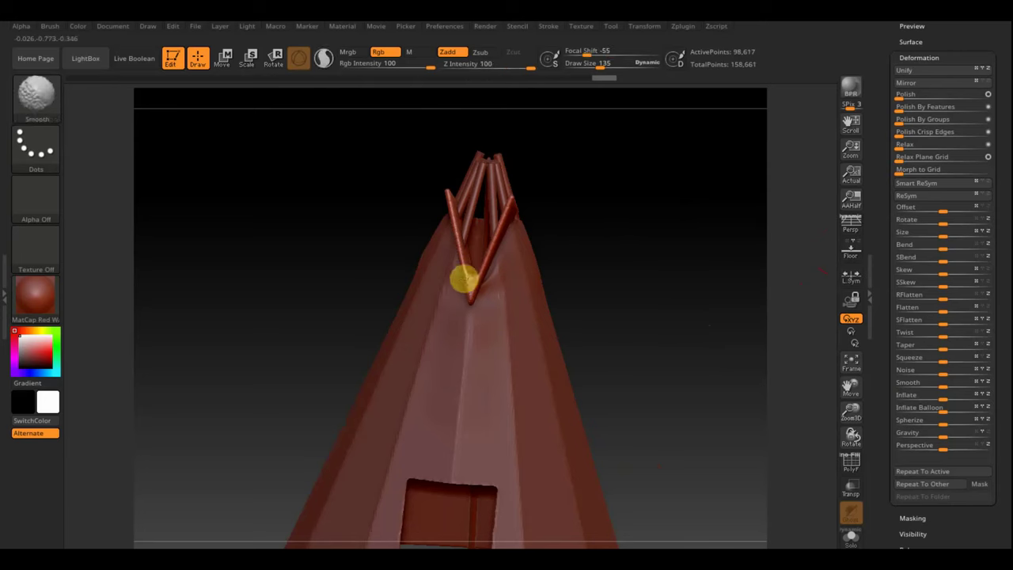
mouse_move(633, 197)
ctrl+shift+mouse_down()
mouse_move(678, 310)
mouse_move(642, 319)
ctrl+shift+mouse_up()
mouse_move(452, 420)
ctrl+shift+mouse_down()
mouse_move(467, 146)
mouse_move(741, 235)
mouse_move(692, 254)
ctrl+shift+mouse_up()
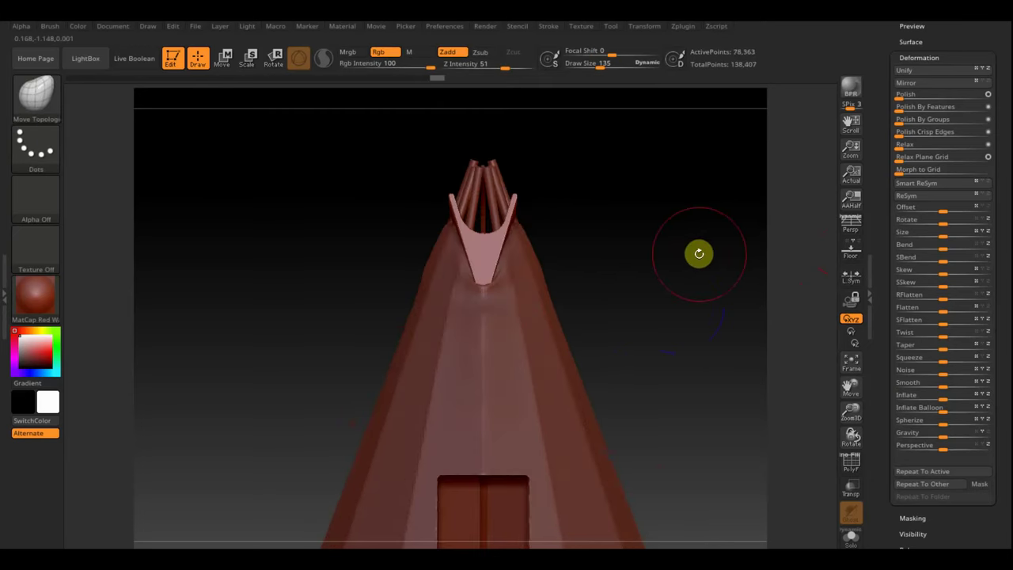
ctrl+shift+click(698, 254)
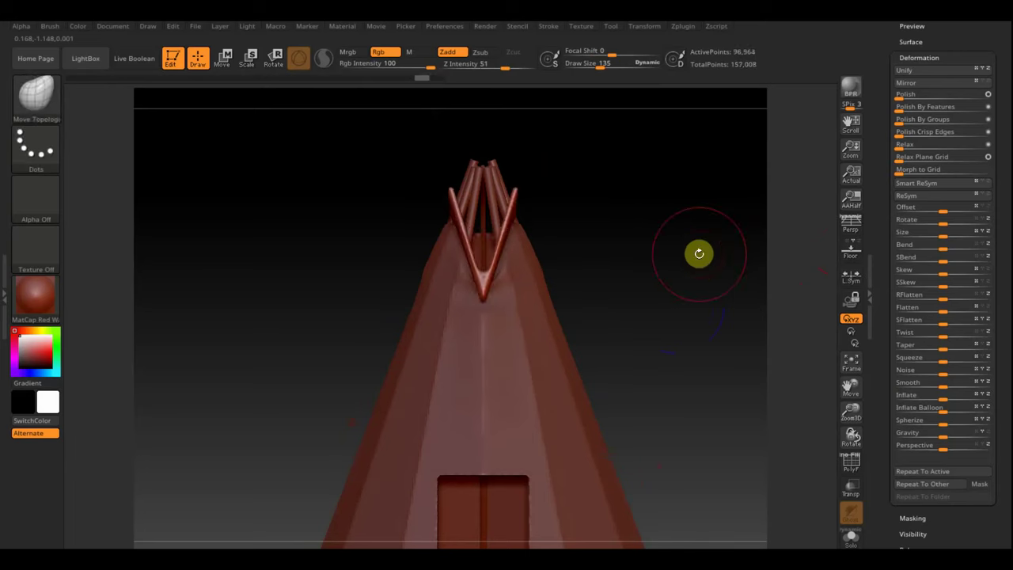
Revert through the undo history to the single flat 482-point plate and scroll to the SubTool list
click(300, 77)
click(269, 81)
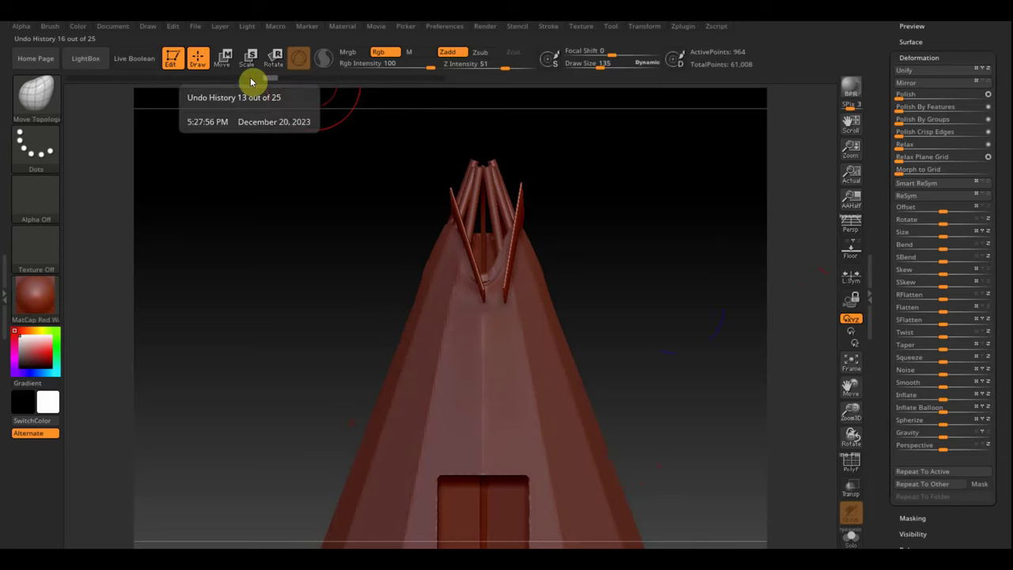
click(230, 82)
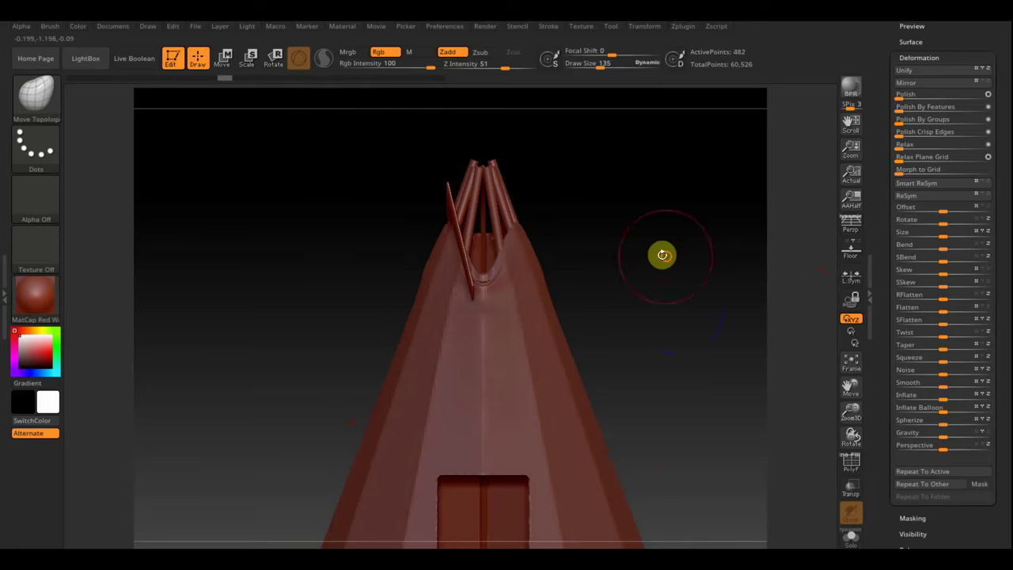
drag(660, 254, 731, 255)
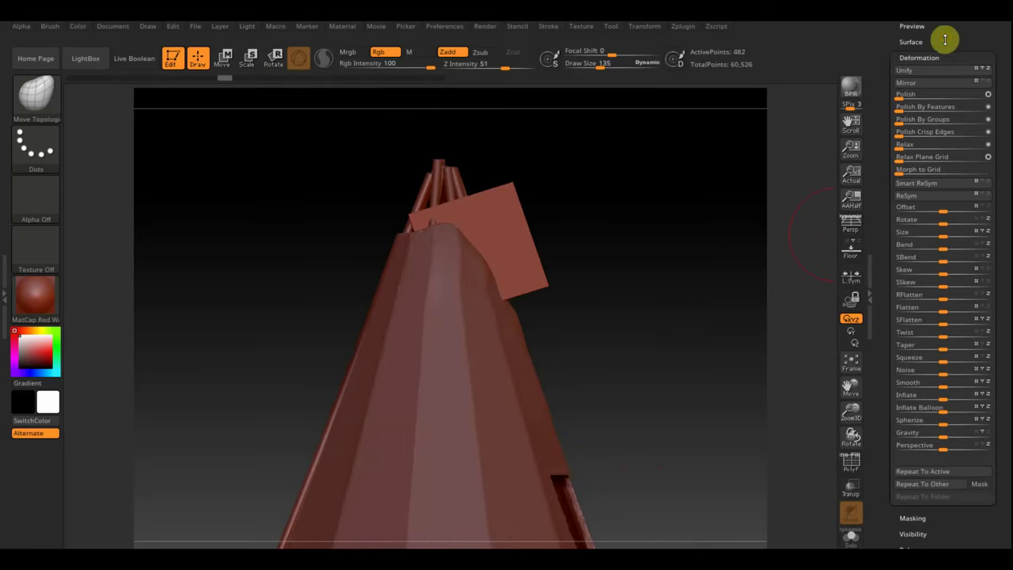
drag(945, 38, 952, 81)
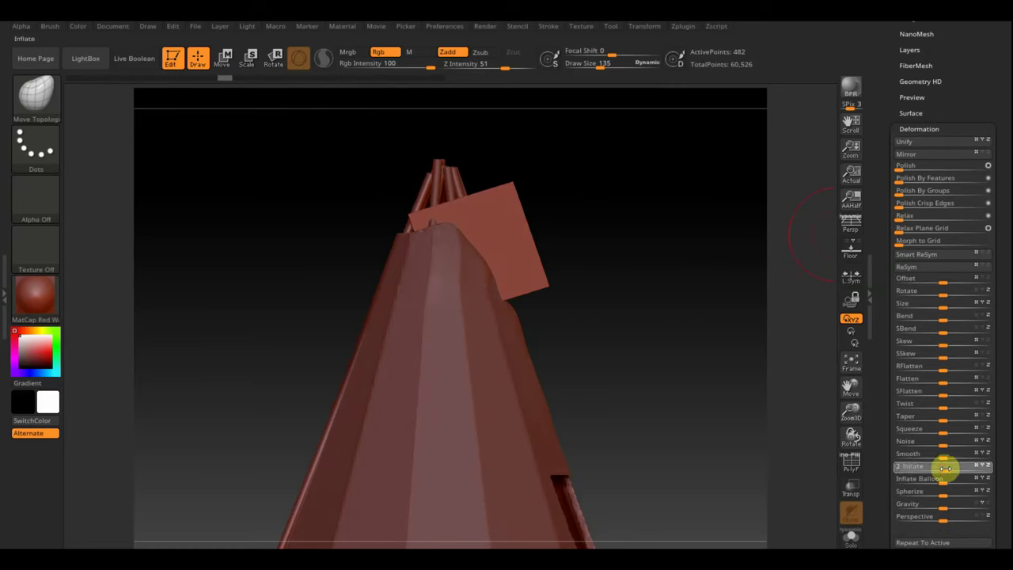
mouse_move(664, 387)
mouse_down()
mouse_move(554, 373)
mouse_move(531, 380)
mouse_move(546, 382)
mouse_up()
mouse_move(993, 57)
mouse_down()
mouse_move(983, 114)
mouse_move(957, 151)
mouse_up()
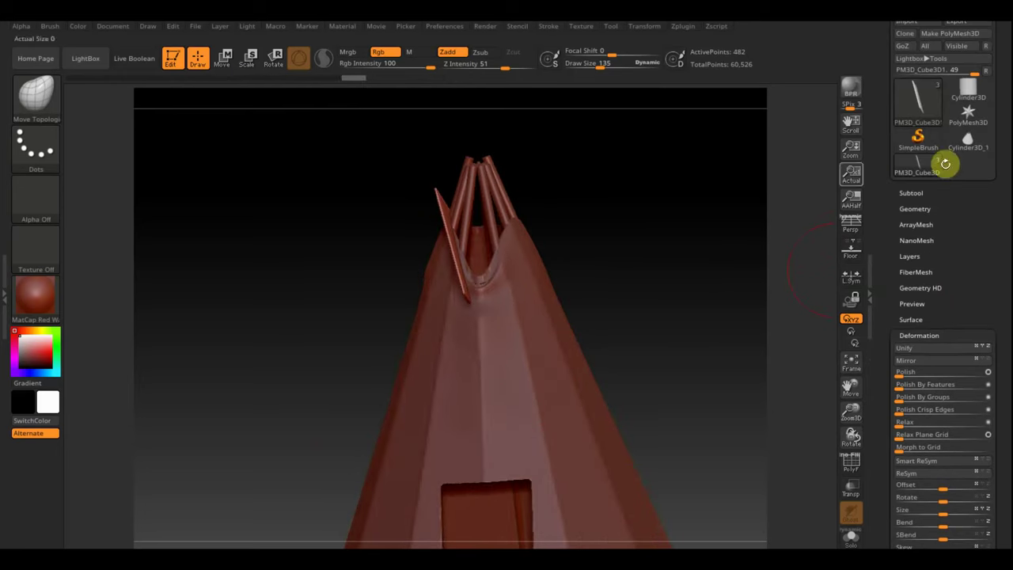
DynaMesh the square plate into dense, even geometry
click(915, 209)
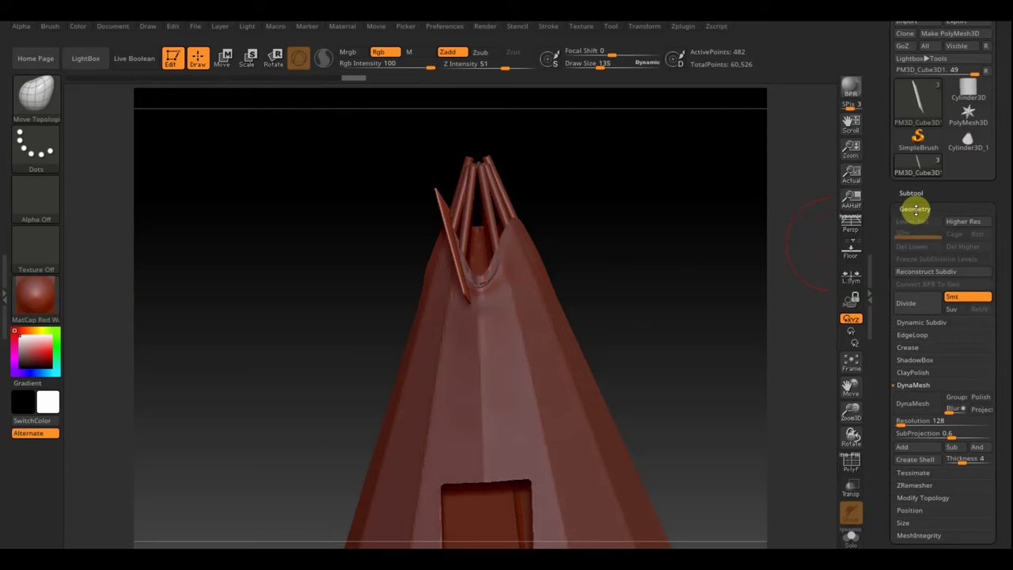
click(916, 405)
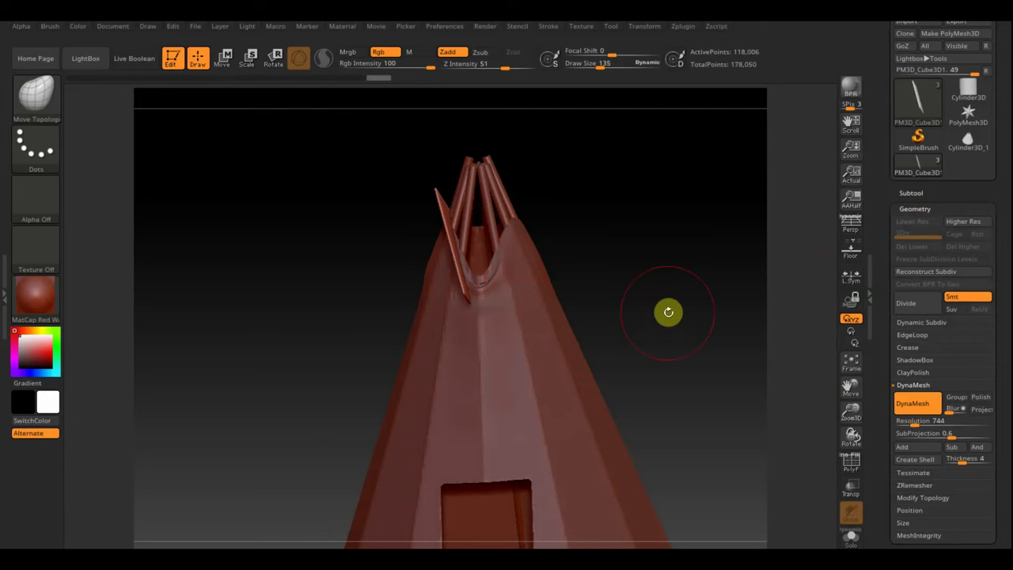
drag(671, 291, 726, 304)
Trim the plate with two angled TrimCurve slices into a narrow fin
key(ctrl+shift)
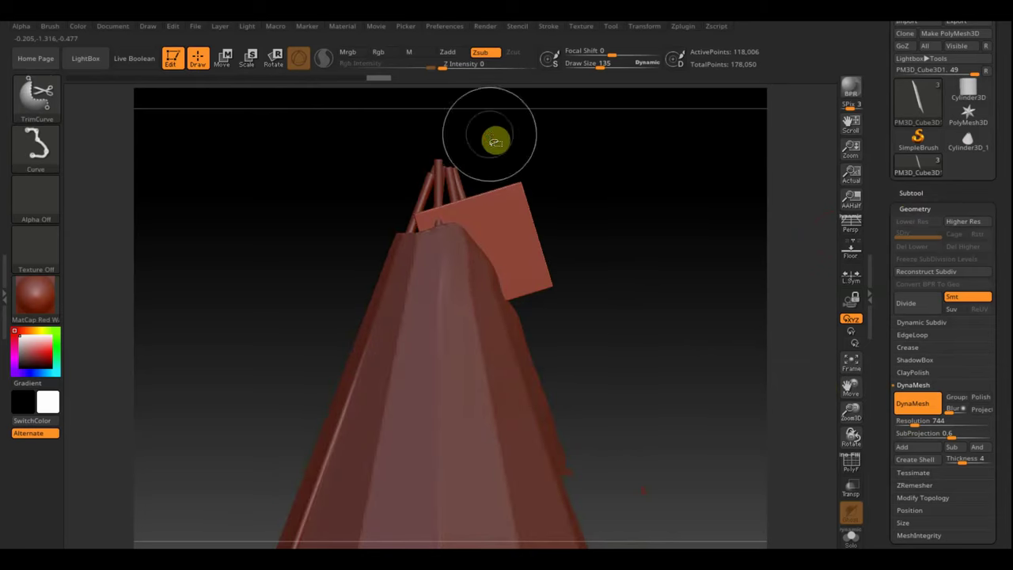
mouse_move(493, 140)
ctrl+shift+mouse_down()
mouse_move(515, 388)
mouse_move(544, 394)
mouse_move(525, 422)
ctrl+shift+mouse_up()
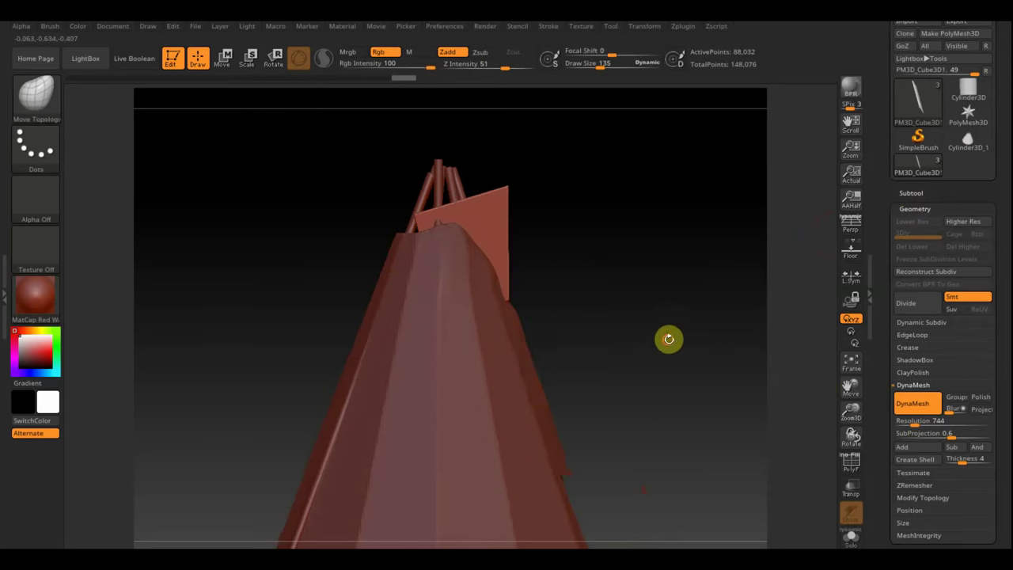
mouse_move(635, 457)
ctrl+shift+mouse_down()
mouse_move(376, 145)
mouse_move(400, 128)
mouse_move(545, 228)
mouse_move(583, 233)
ctrl+shift+mouse_up()
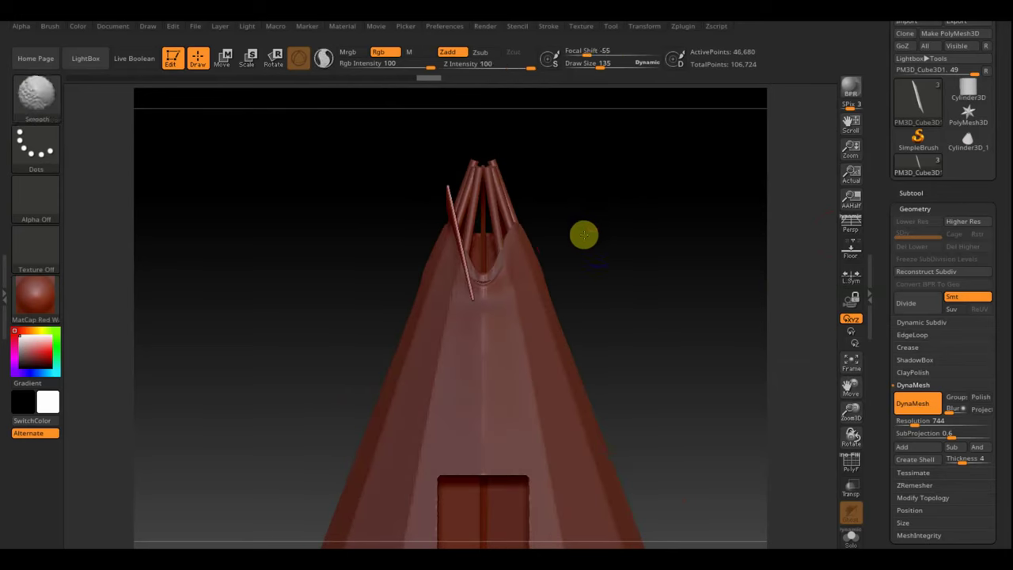
Tidy the fin with the Transpose gizmo, removing a small stray piece
click(224, 57)
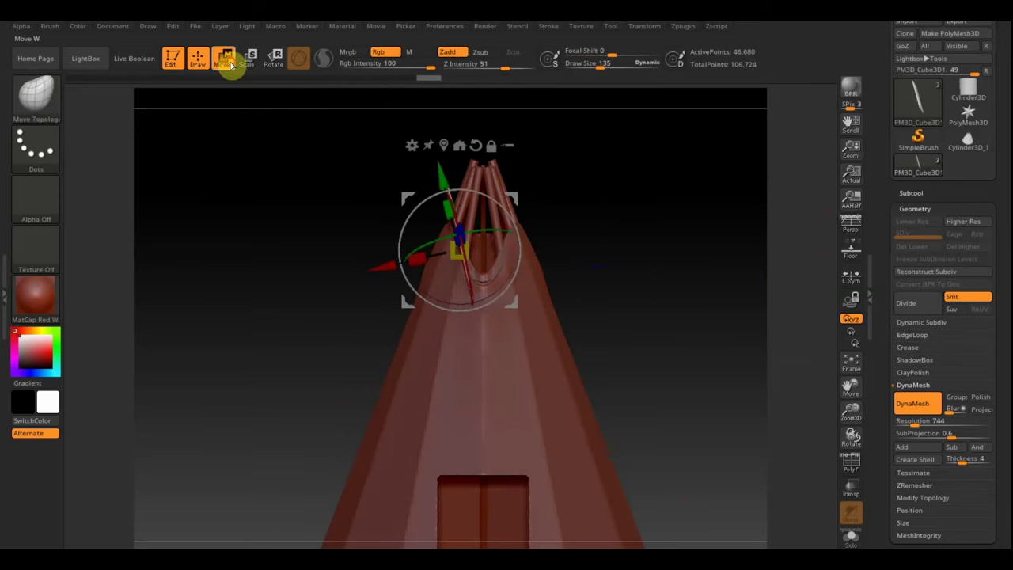
drag(516, 198, 519, 199)
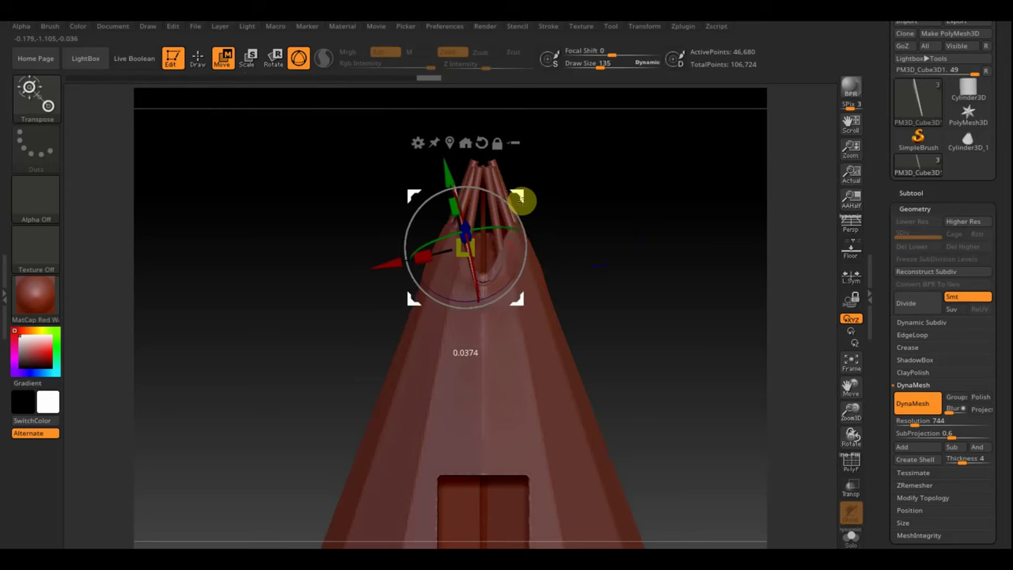
ctrl+shift+drag(615, 173, 683, 302)
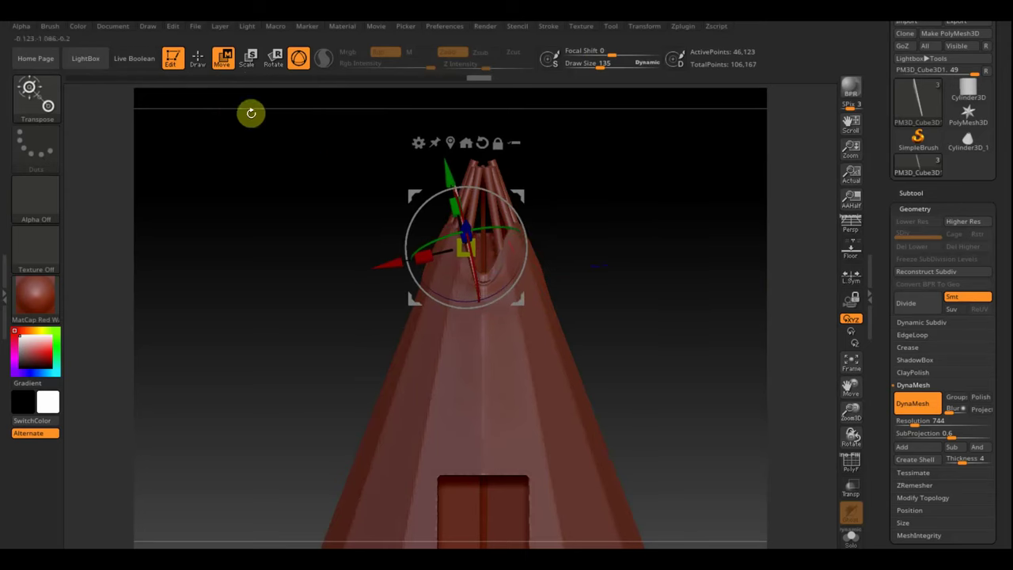
click(198, 57)
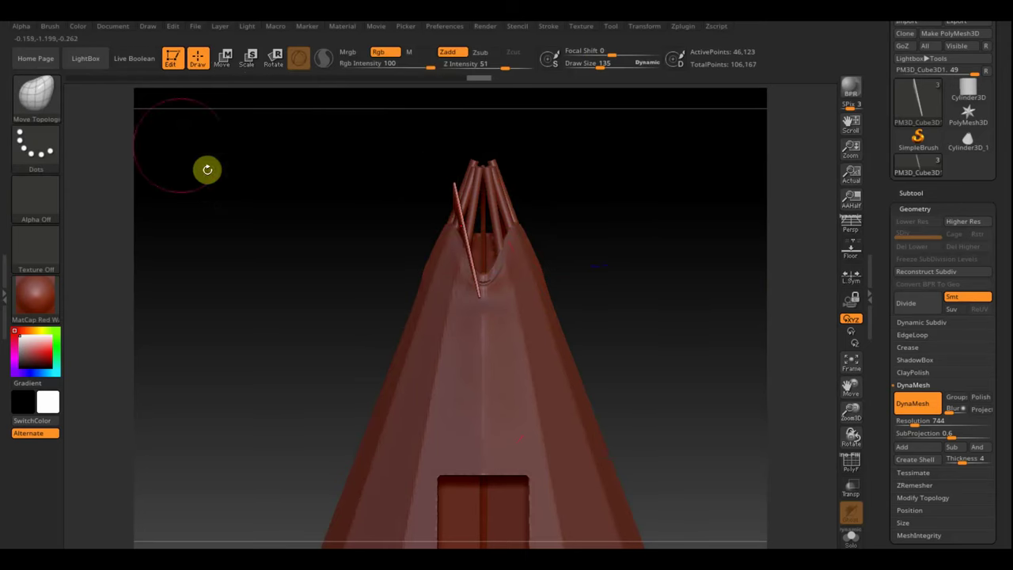
drag(207, 169, 217, 167)
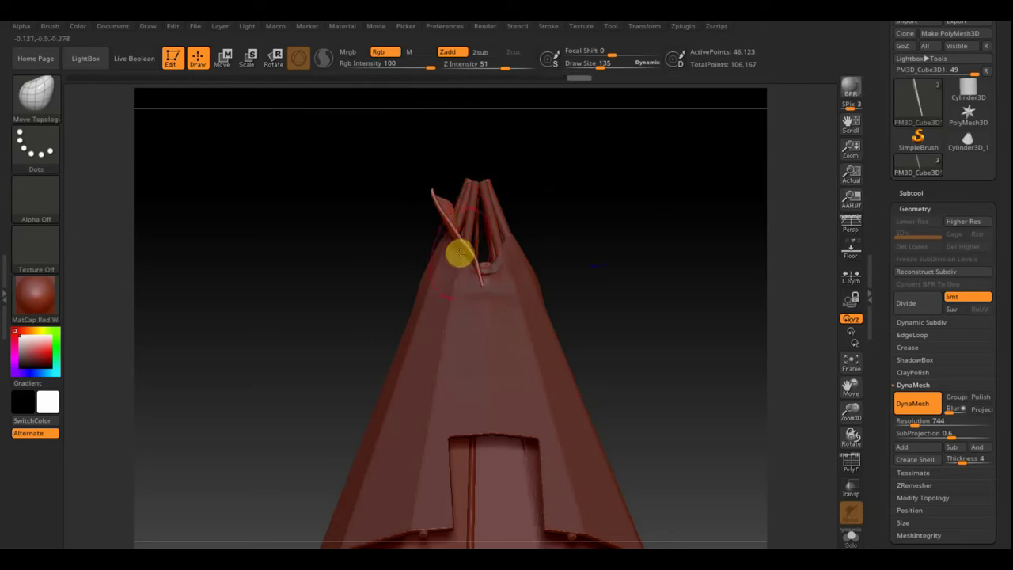
Orbit around the thin fin to inspect it, ending square onto the hut front
drag(510, 251, 588, 290)
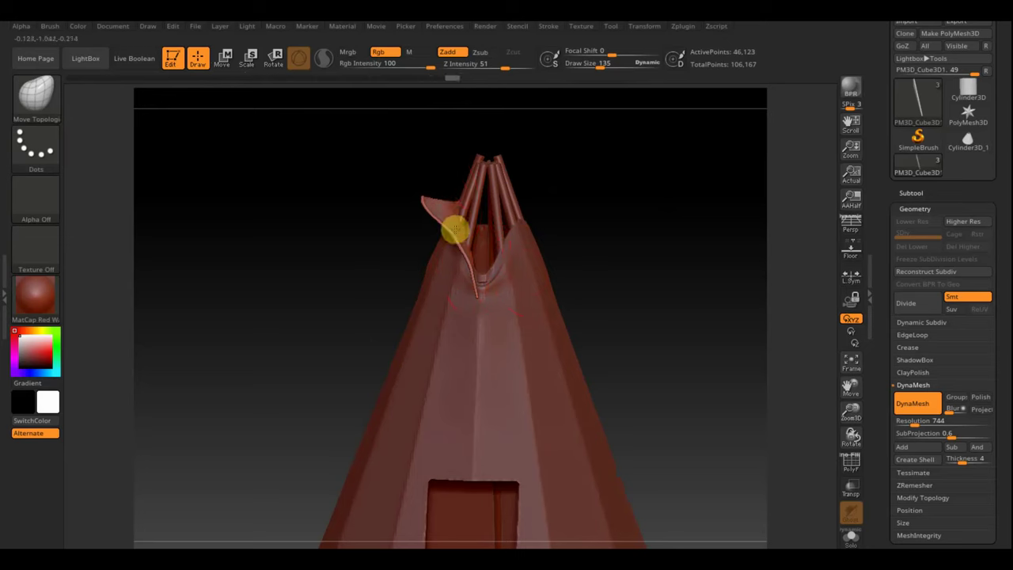
mouse_move(455, 230)
mouse_down()
mouse_move(631, 267)
mouse_move(606, 278)
mouse_move(570, 260)
mouse_up()
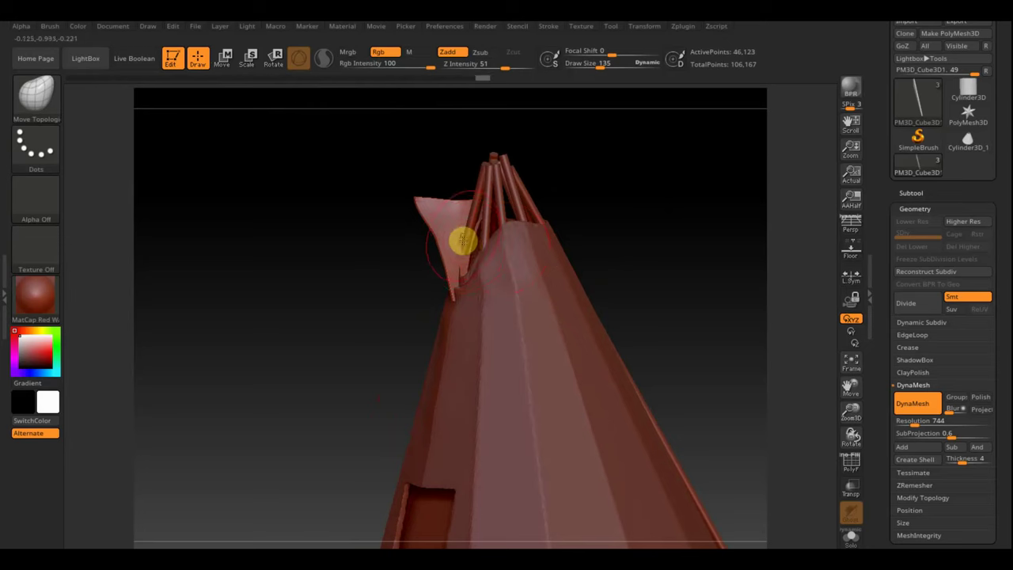
mouse_move(436, 240)
mouse_down()
mouse_move(401, 226)
mouse_move(407, 208)
mouse_up()
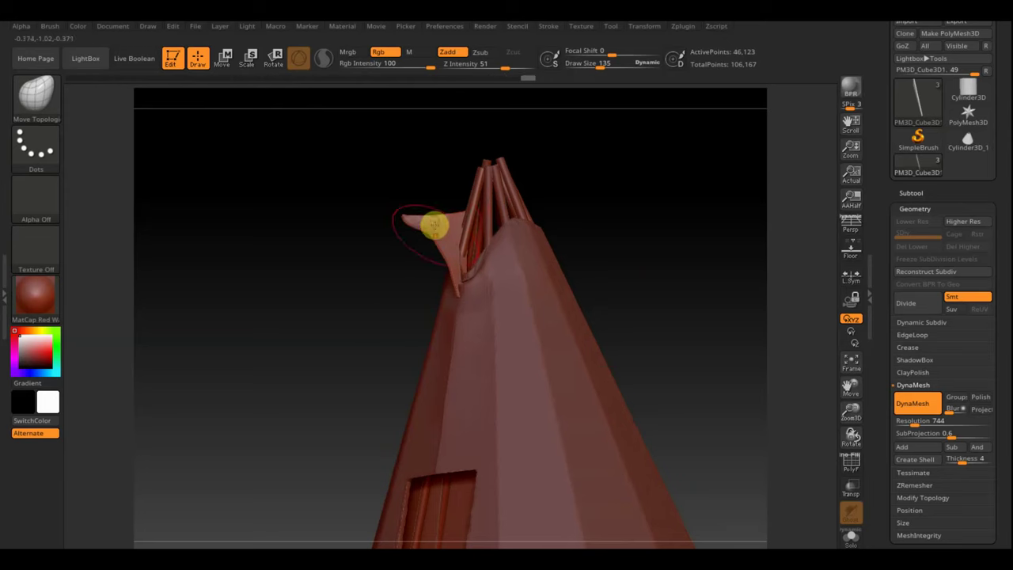
drag(399, 267, 416, 294)
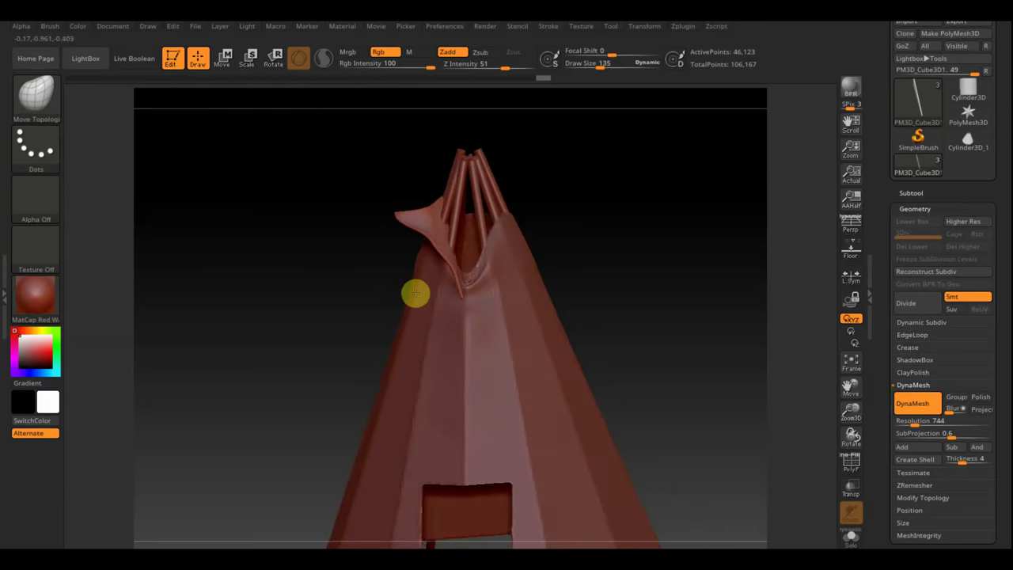
drag(579, 253, 610, 268)
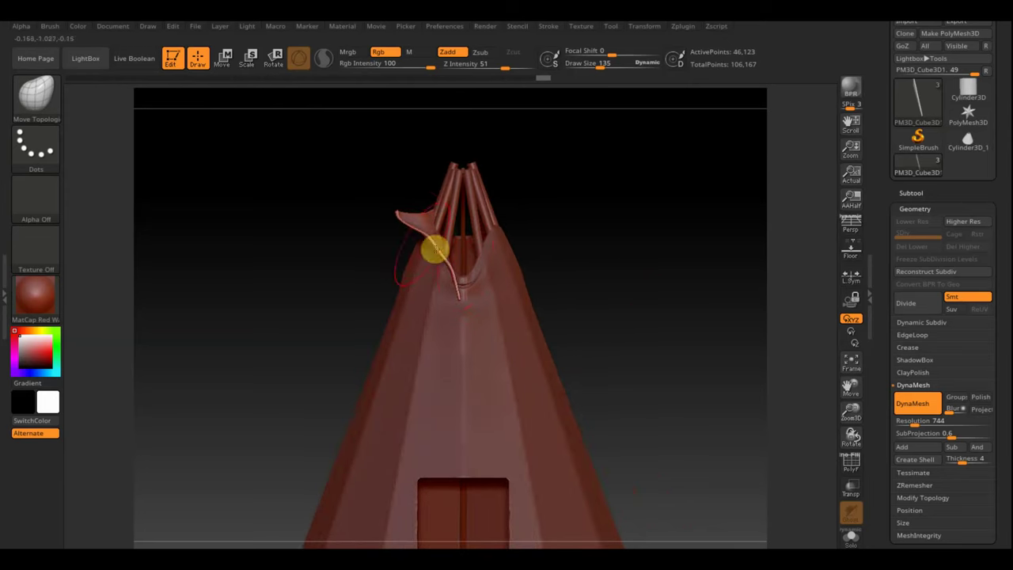
Smooth the base of the fin and bring up the Deformation options
key(shift)
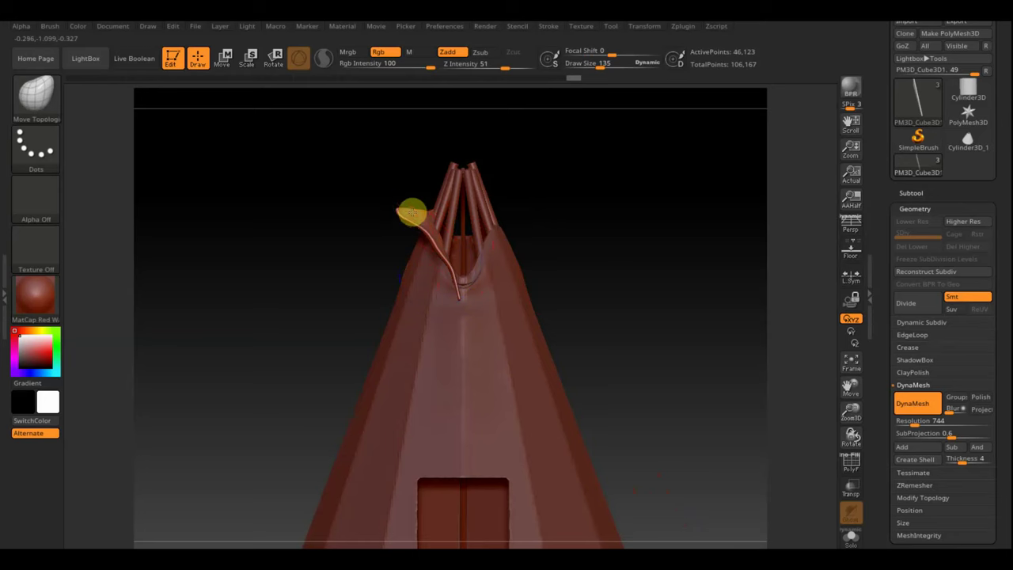
key(shift)
shift+click(446, 256)
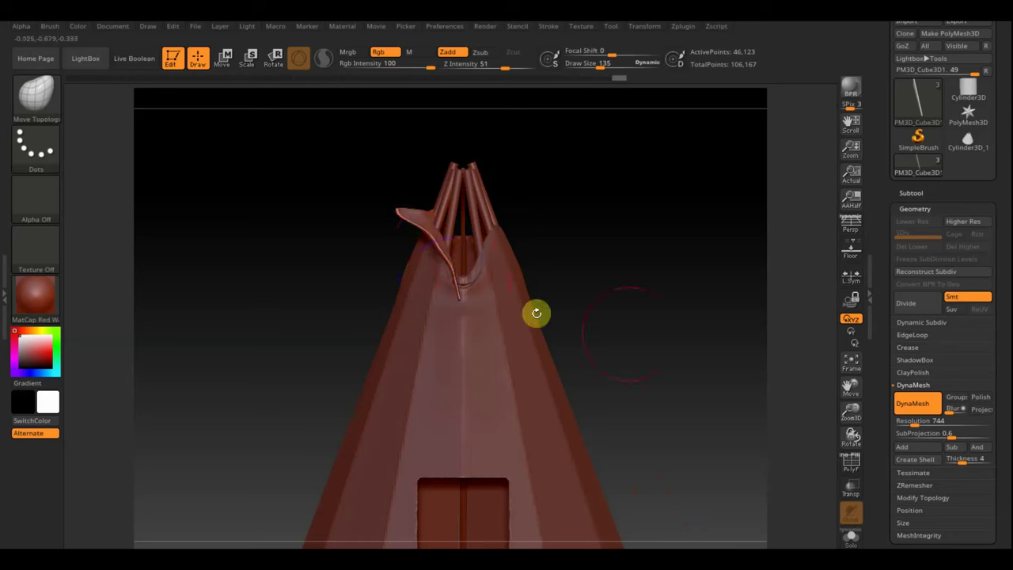
drag(1007, 472, 1007, 383)
click(943, 448)
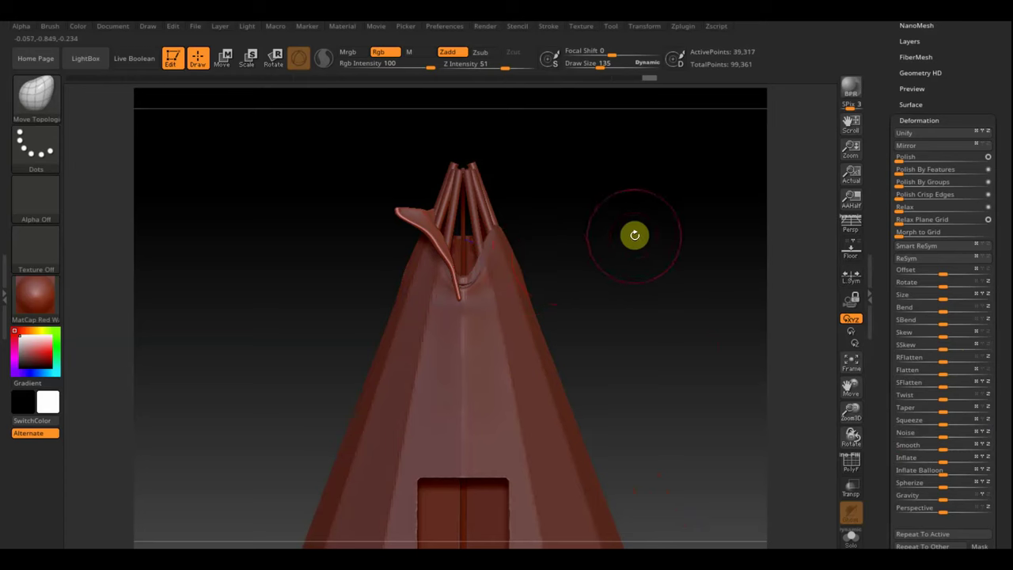
Mirror And Weld the fin to the right side, realign the gizmo upright, and weld again
scroll(981, 111, up, 3)
click(923, 118)
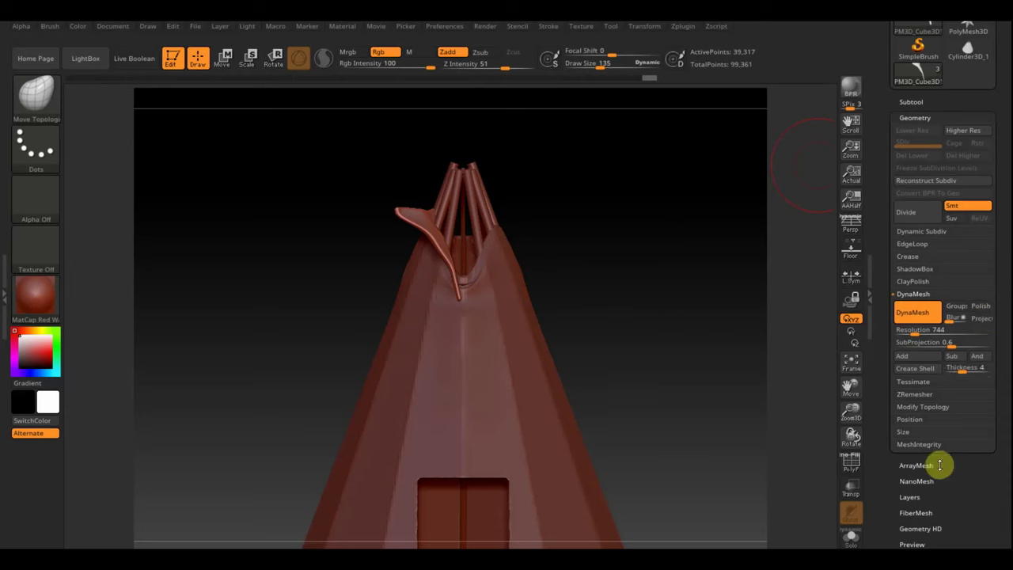
click(936, 407)
click(936, 368)
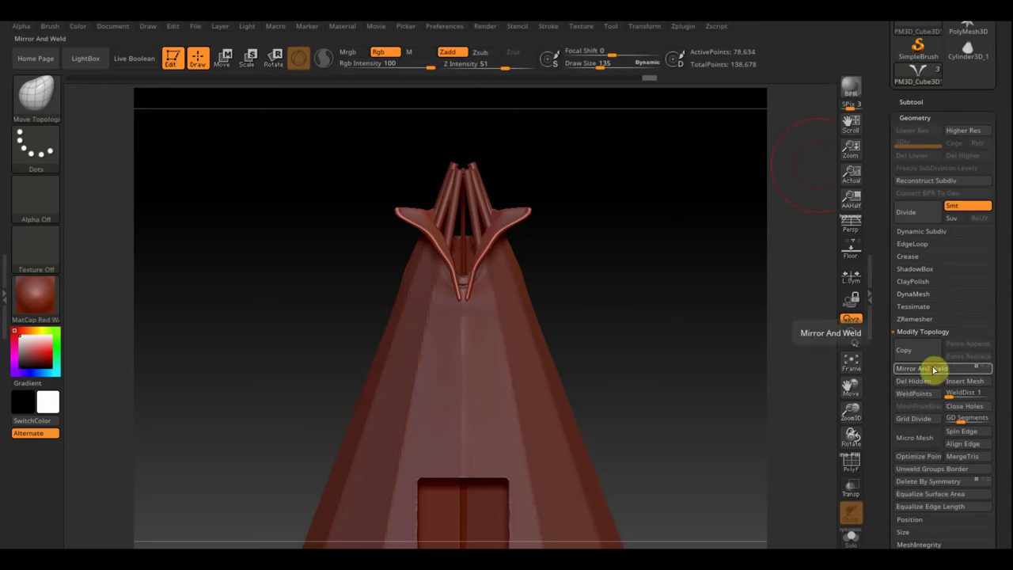
click(225, 57)
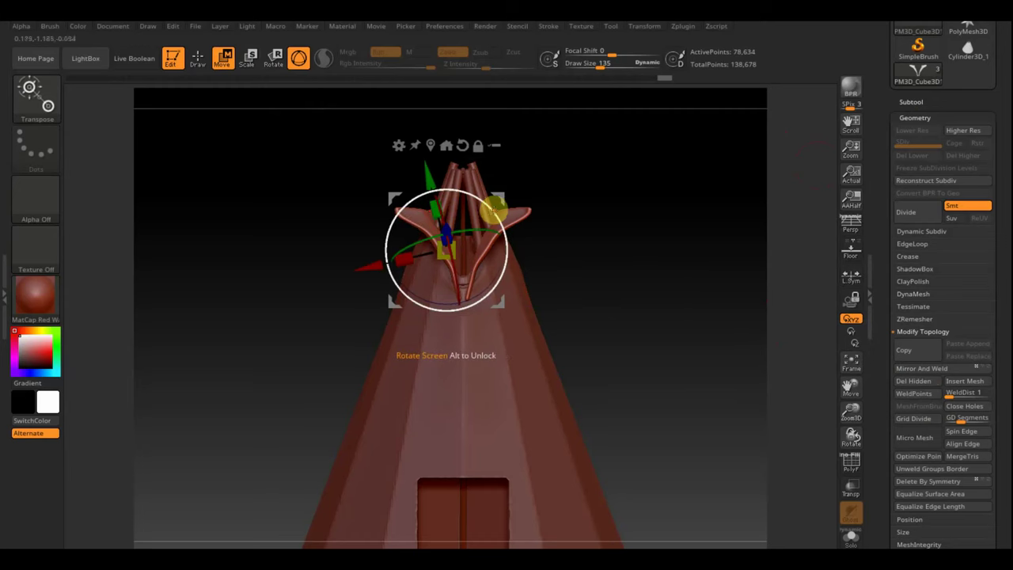
alt+drag(483, 209, 366, 245)
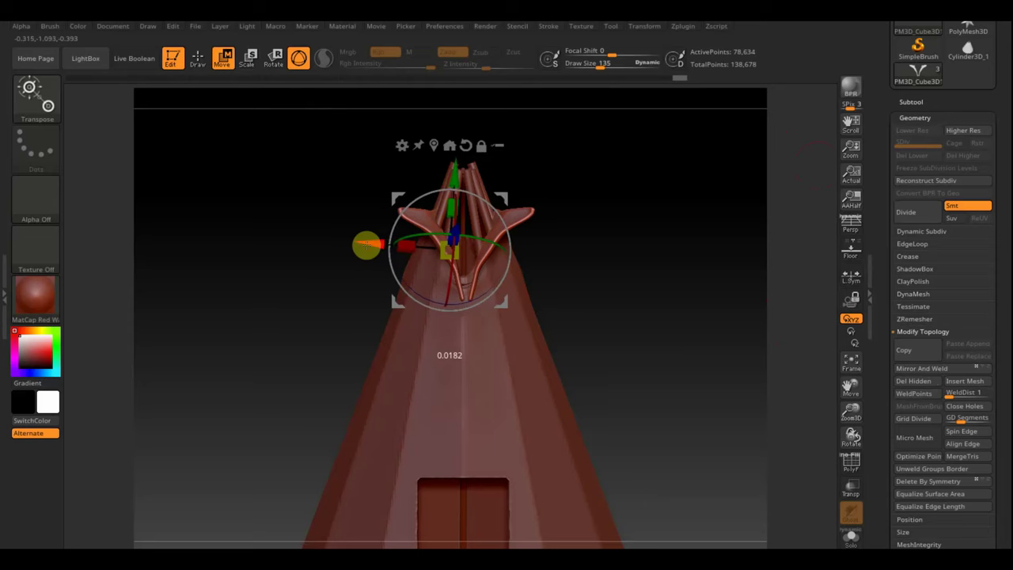
click(930, 370)
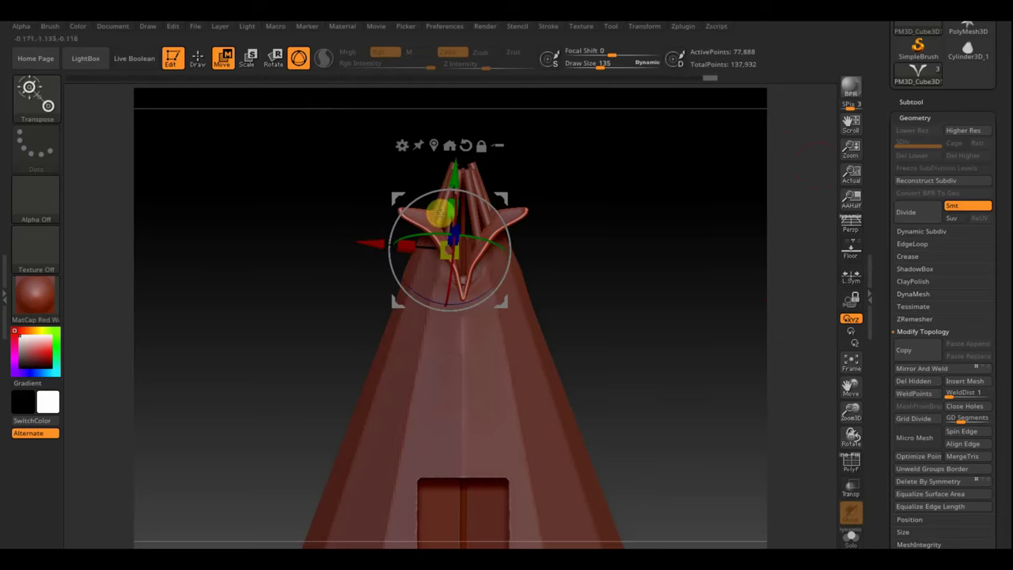
Orbit the hut to a front view and pick the crossed apex poles with the Move gizmo
click(198, 57)
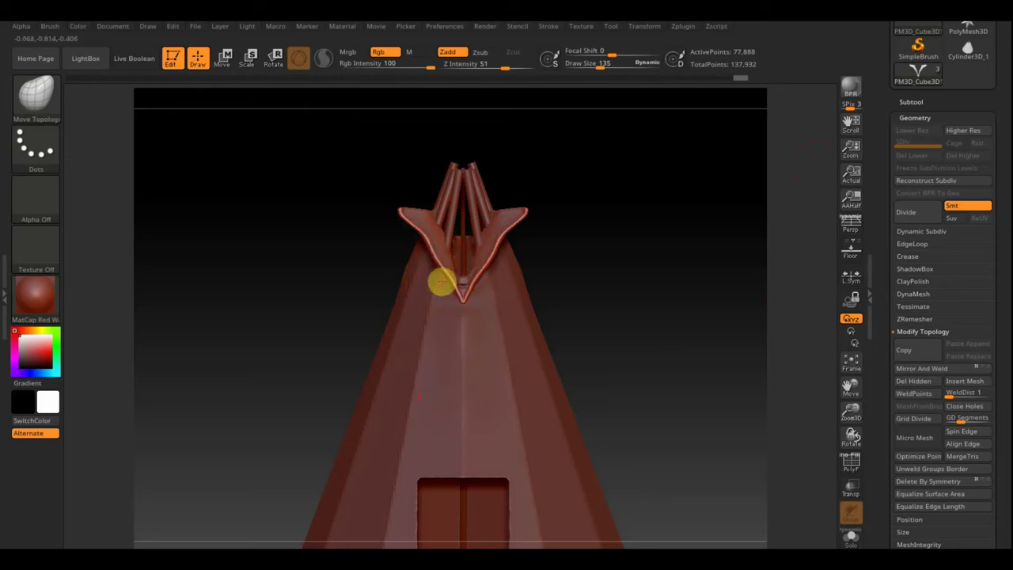
alt+click(499, 296)
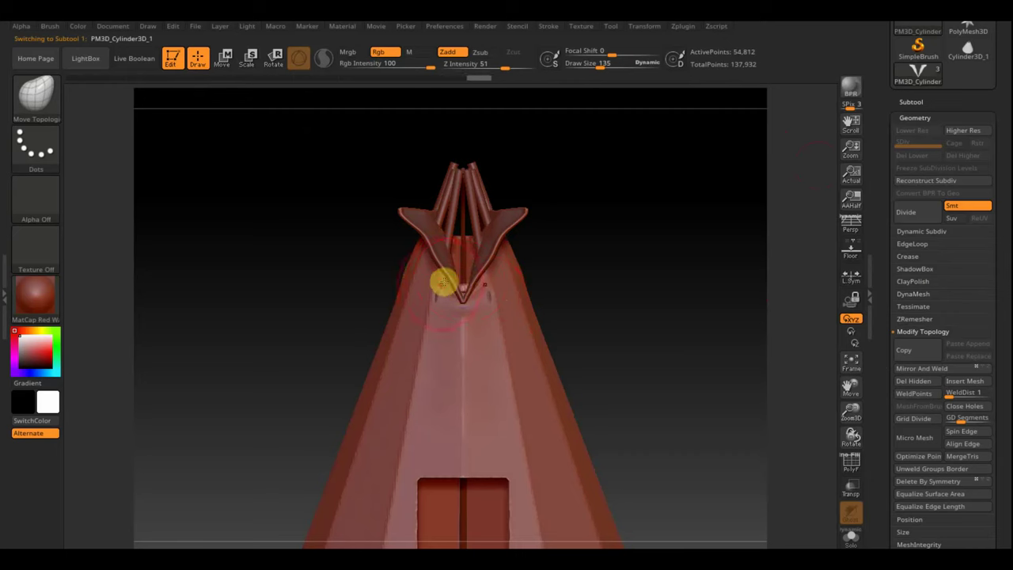
mouse_move(524, 274)
mouse_down()
mouse_move(585, 266)
mouse_move(544, 277)
mouse_up()
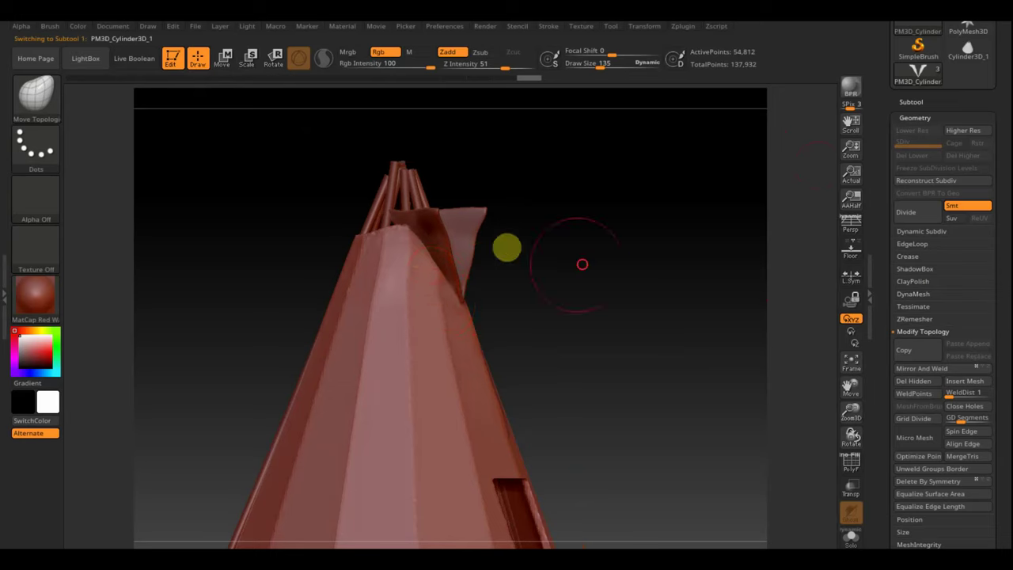
drag(506, 248, 579, 265)
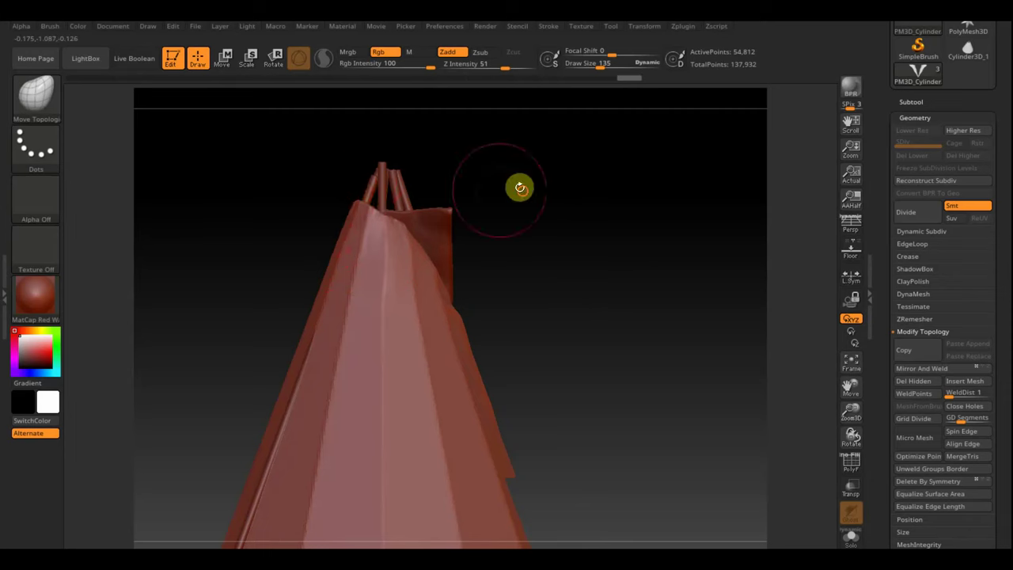
mouse_move(520, 185)
mouse_down()
mouse_move(543, 226)
mouse_move(579, 215)
mouse_move(529, 237)
mouse_move(531, 248)
mouse_move(577, 248)
mouse_move(527, 268)
mouse_up()
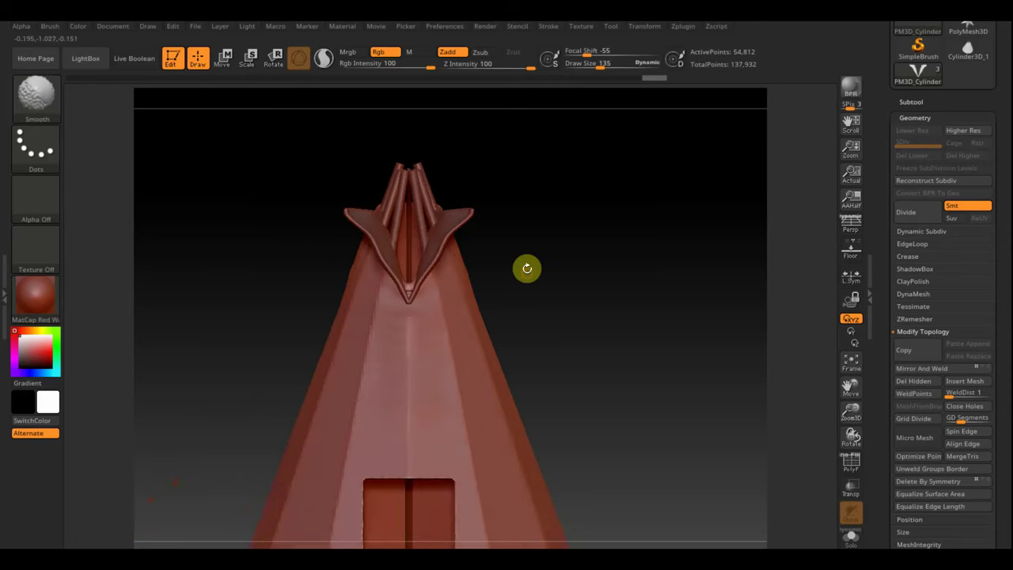
alt+click(413, 198)
click(224, 56)
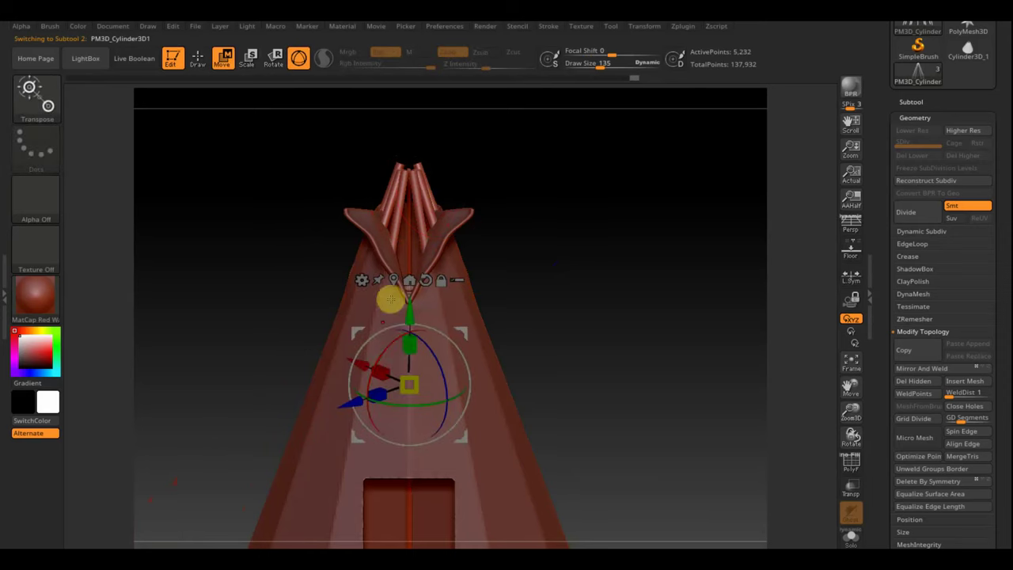
Scale the crossed apex poles up to about 1.03, then reselect the cone cover for sculpting
drag(407, 343, 405, 340)
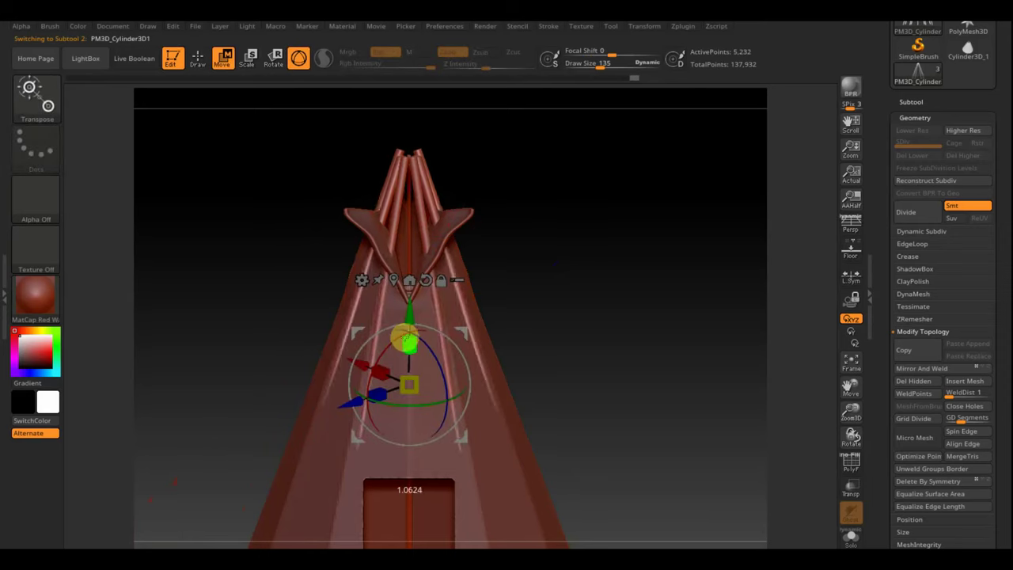
mouse_move(493, 310)
mouse_down()
mouse_move(606, 276)
mouse_move(641, 287)
mouse_up()
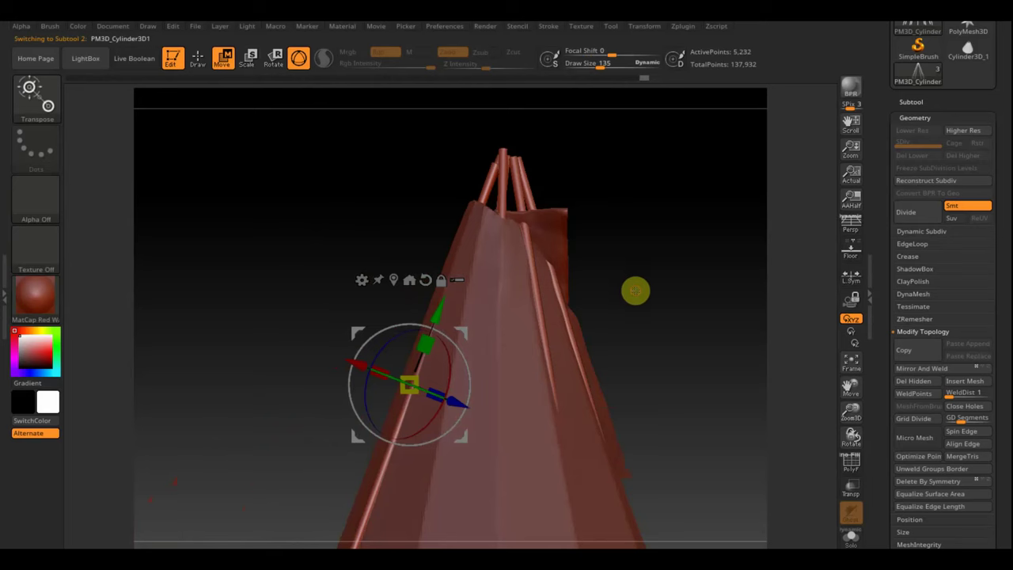
key(ctrl+z)
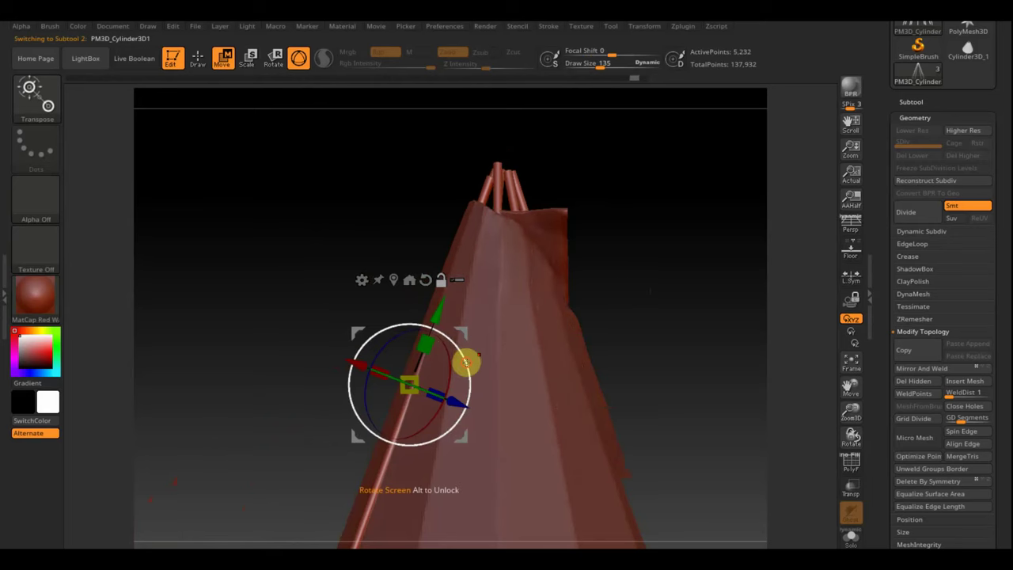
mouse_move(466, 361)
mouse_down()
mouse_move(462, 330)
mouse_move(550, 330)
mouse_up()
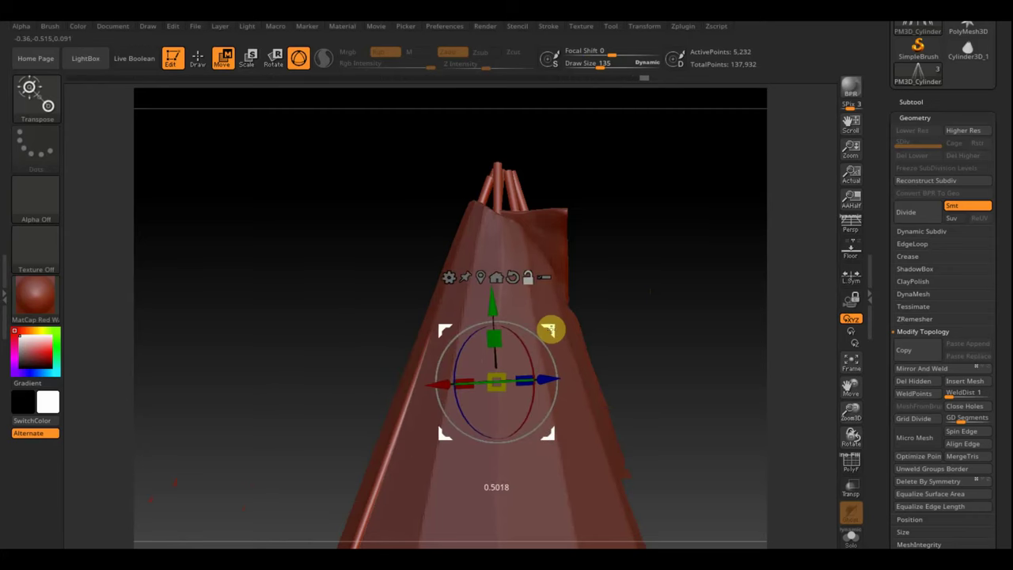
drag(720, 363, 660, 368)
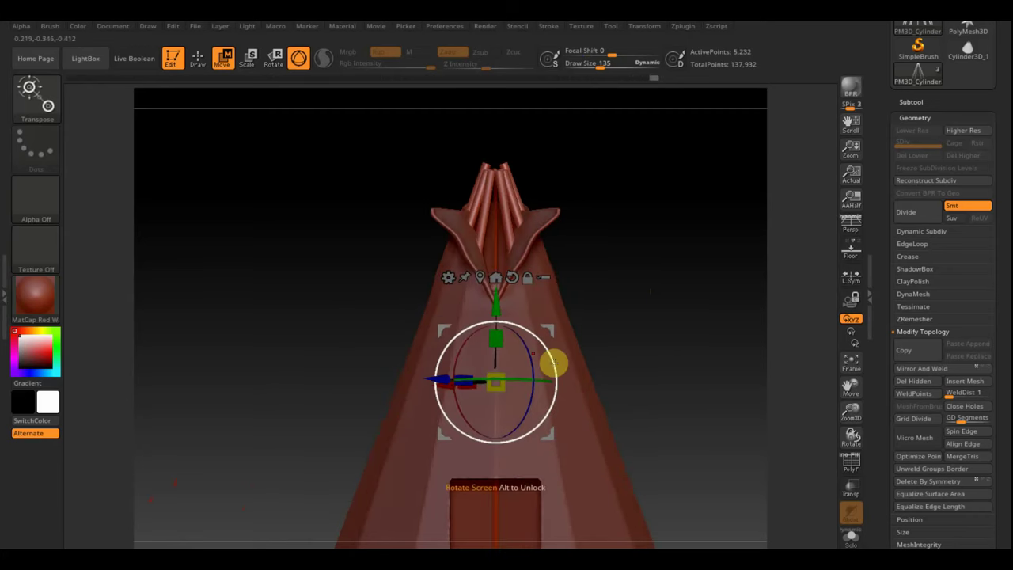
drag(494, 335, 495, 326)
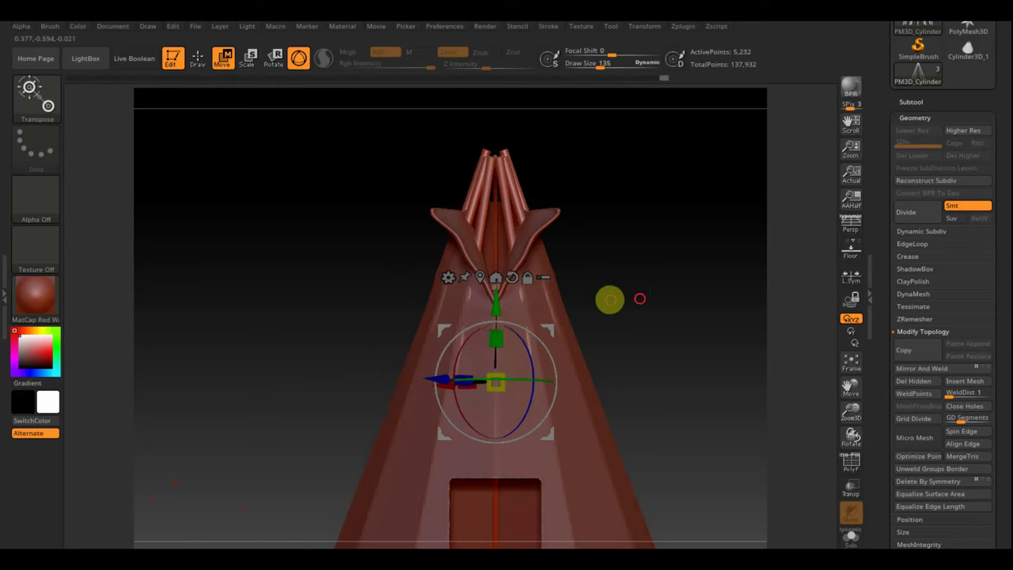
mouse_move(608, 296)
mouse_down()
mouse_move(707, 308)
mouse_move(699, 327)
mouse_move(670, 325)
mouse_move(647, 265)
mouse_up()
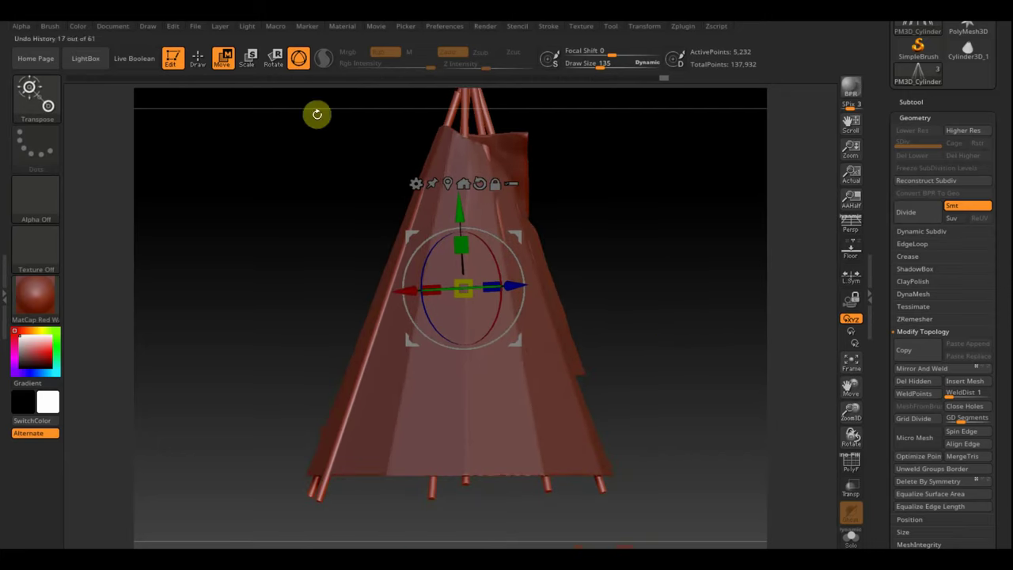
click(197, 57)
alt+click(443, 336)
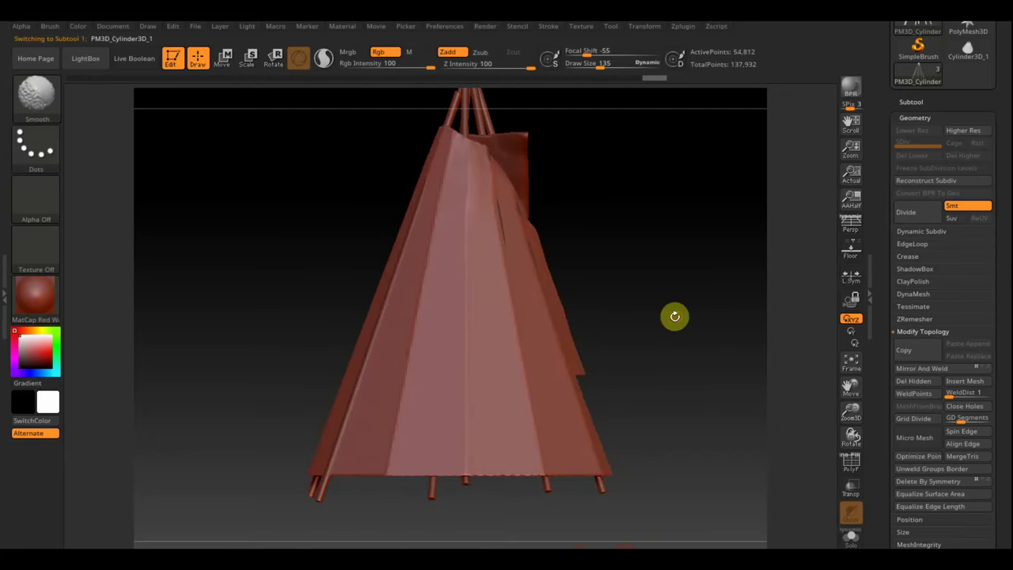
Set the Move Topological brush to Draw Size 274 and inspect the hut's underside and pole ends
drag(606, 64, 613, 65)
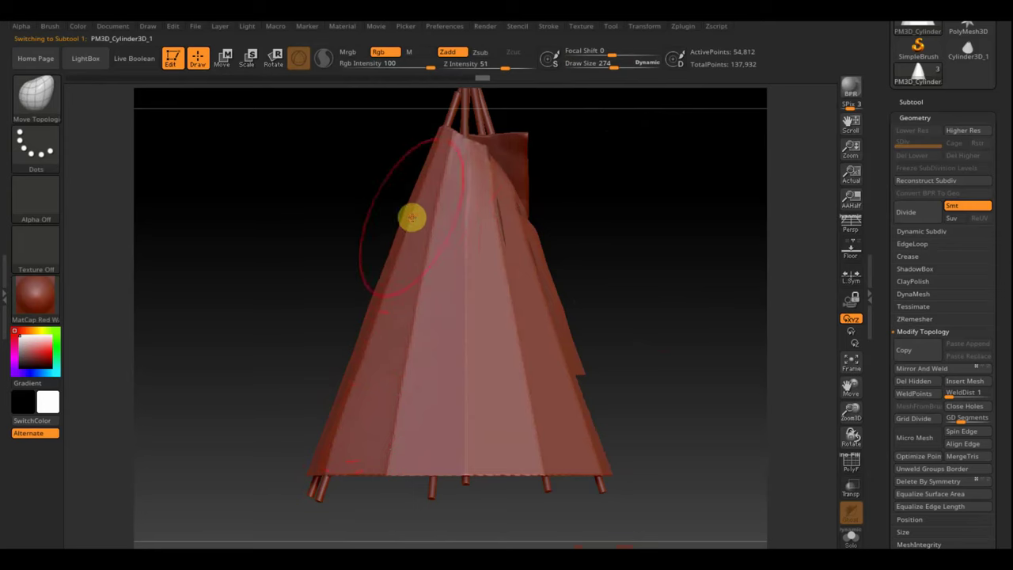
mouse_move(602, 238)
mouse_down()
mouse_move(626, 251)
mouse_move(660, 233)
mouse_move(689, 240)
mouse_up()
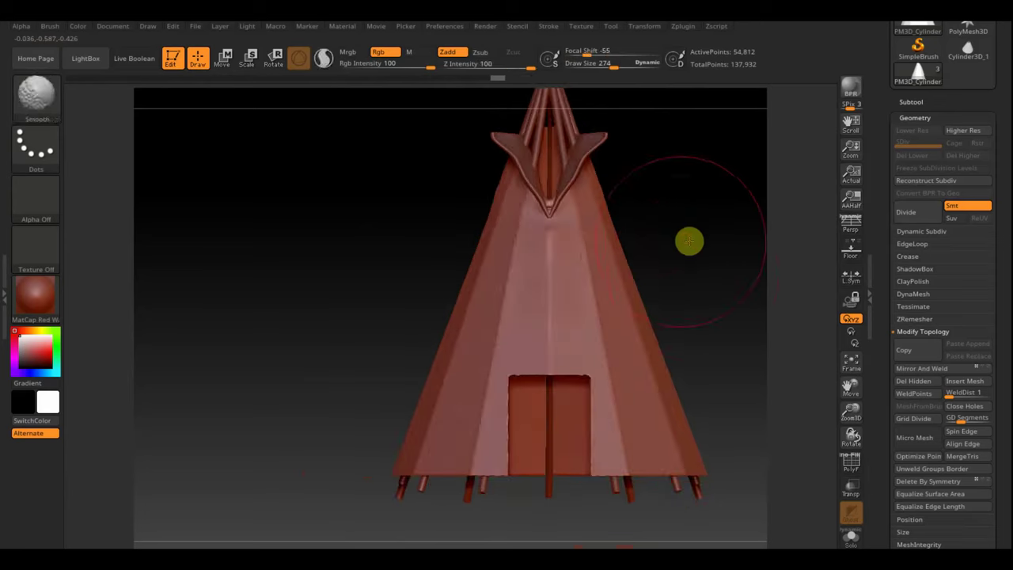
mouse_move(714, 301)
mouse_down()
mouse_move(656, 306)
mouse_move(692, 182)
mouse_move(709, 177)
mouse_move(692, 258)
mouse_up()
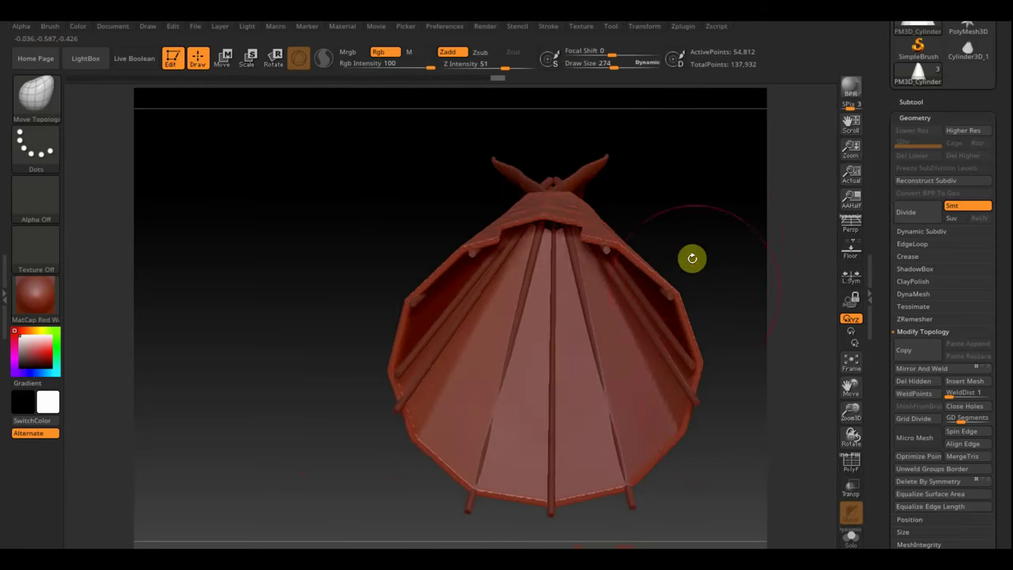
mouse_move(697, 450)
mouse_down()
mouse_move(676, 466)
mouse_move(686, 466)
mouse_up()
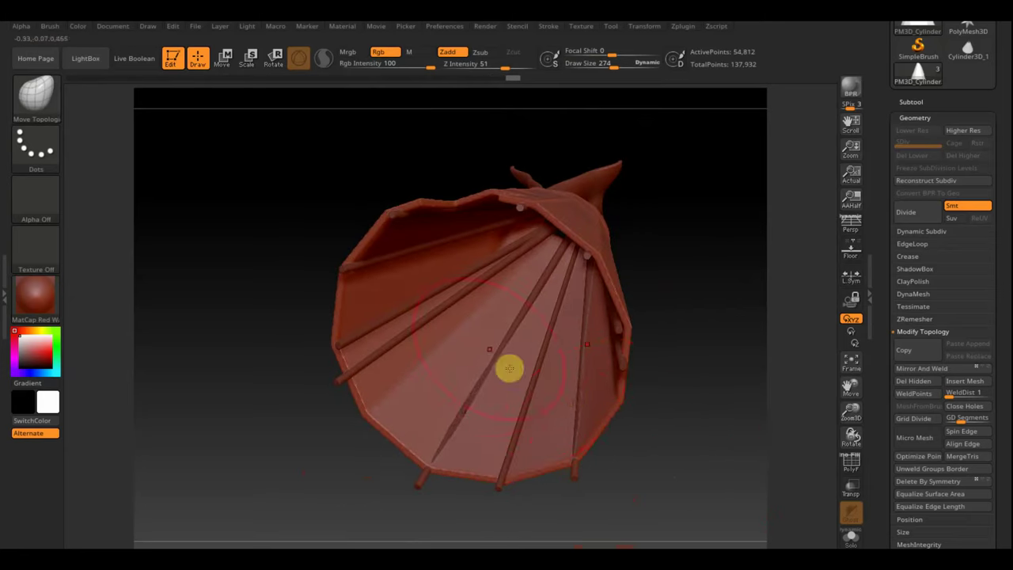
mouse_move(688, 445)
mouse_down()
mouse_move(709, 450)
mouse_move(725, 434)
mouse_up()
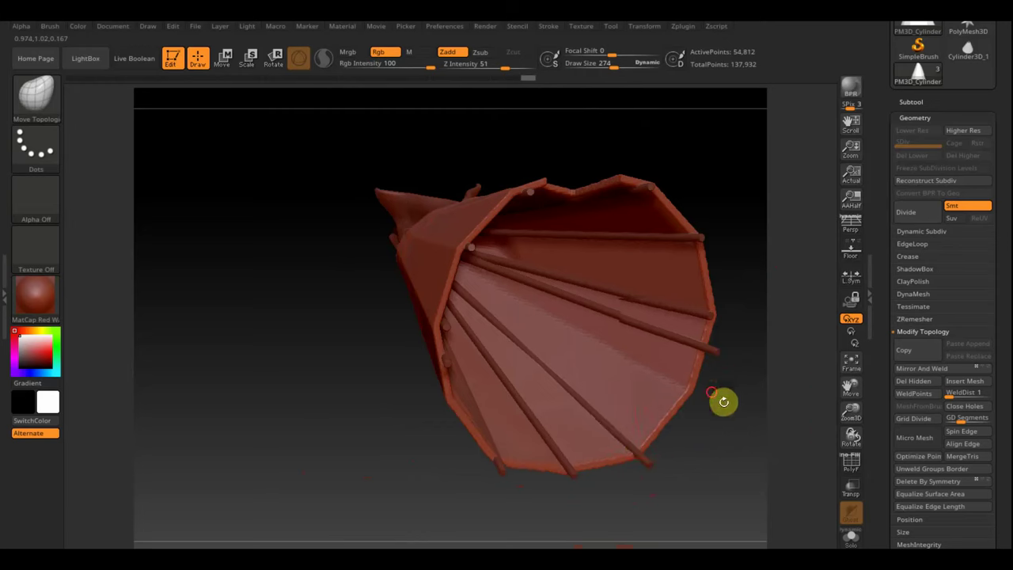
mouse_move(724, 400)
mouse_down()
mouse_move(688, 332)
mouse_move(678, 384)
mouse_move(696, 385)
mouse_move(694, 484)
mouse_move(723, 423)
mouse_move(736, 252)
mouse_move(649, 352)
mouse_up()
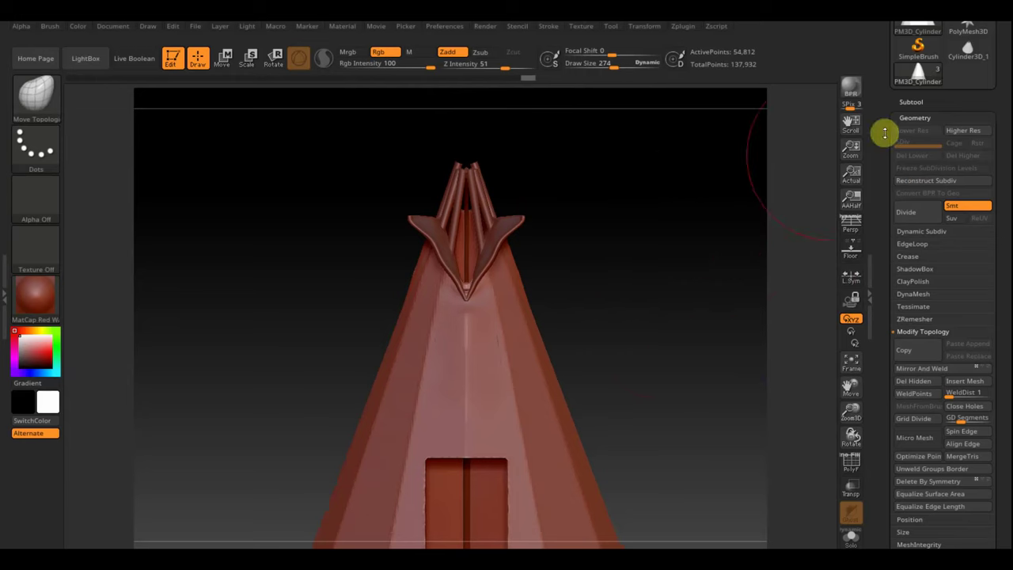
Append a cylinder as a new subtool
click(914, 97)
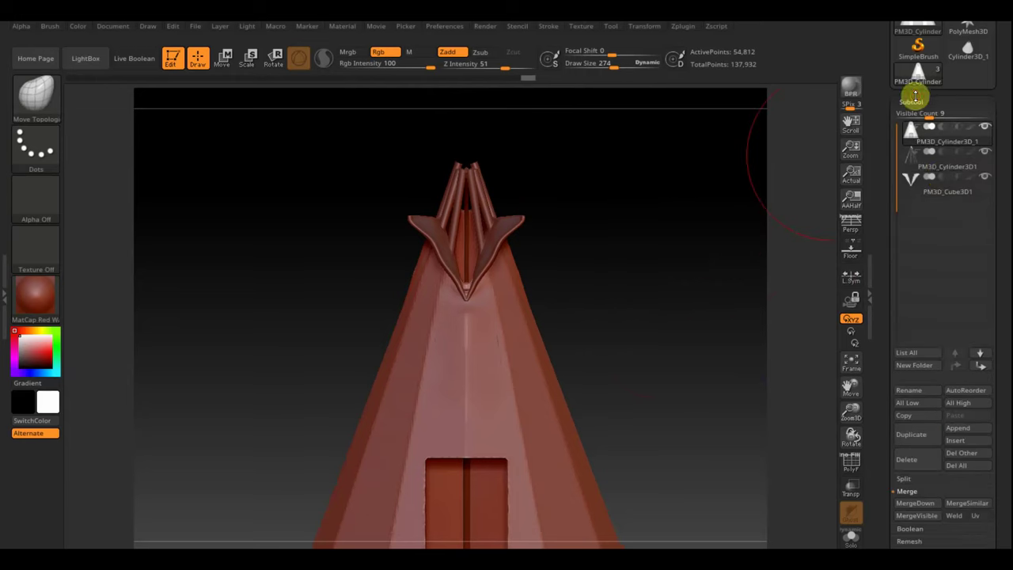
click(964, 428)
click(975, 429)
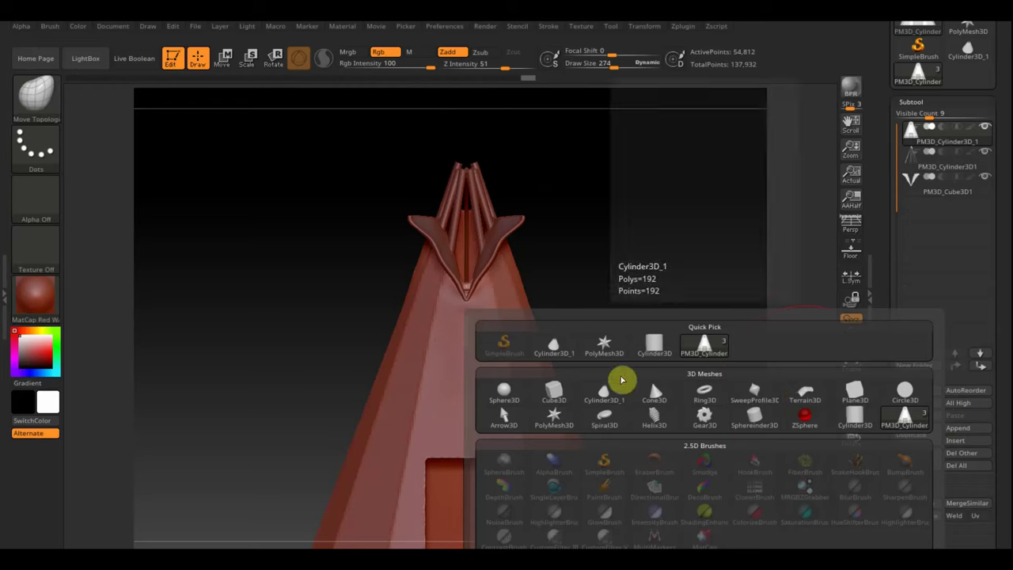
click(606, 394)
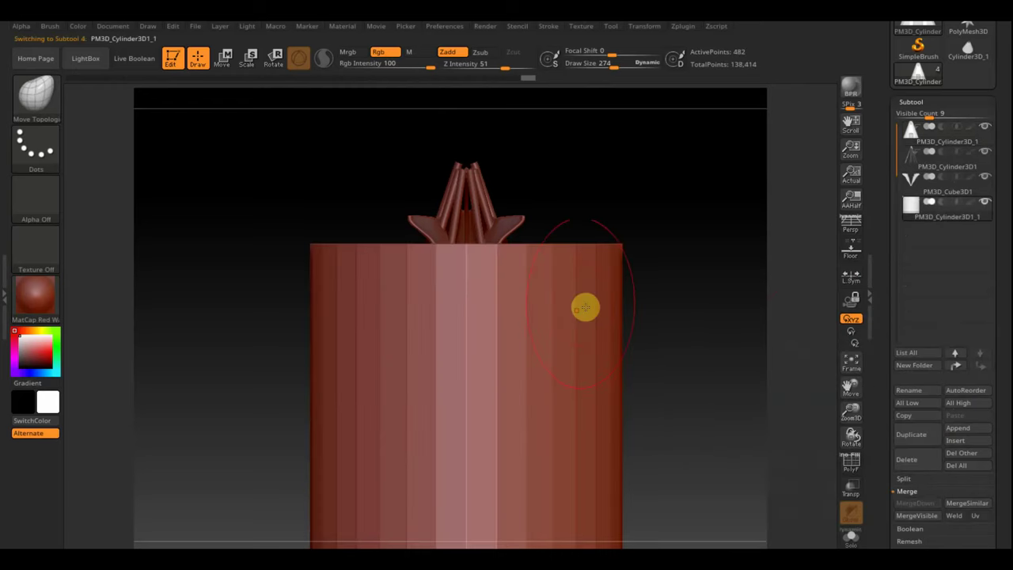
Shrink the cylinder and stretch it into a long thin bar beside the cone
click(222, 58)
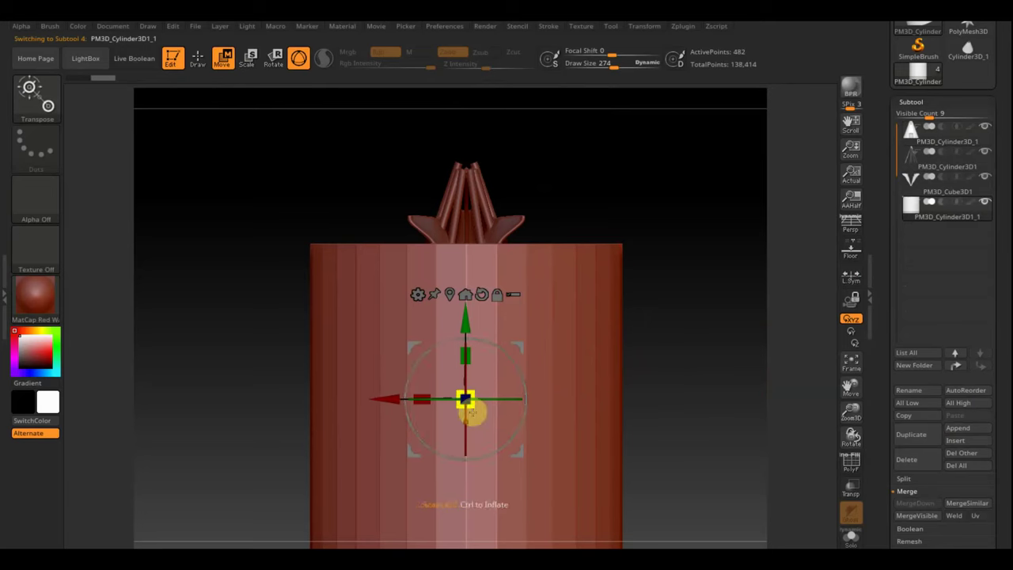
drag(470, 407, 466, 398)
mouse_move(417, 294)
mouse_down()
mouse_move(678, 335)
mouse_move(607, 357)
mouse_up()
drag(515, 349, 691, 303)
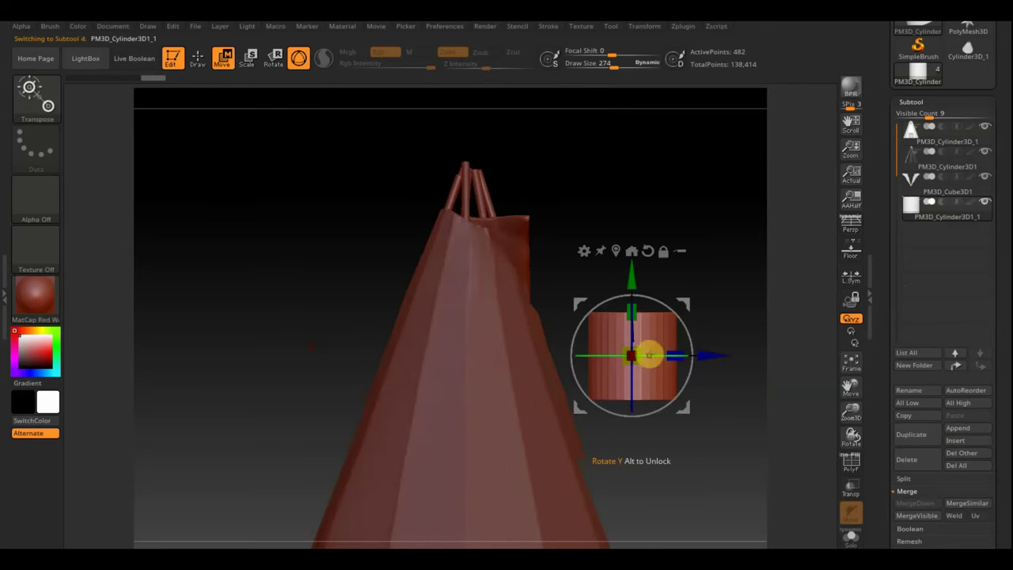
mouse_move(643, 366)
mouse_down()
mouse_move(625, 342)
mouse_move(637, 289)
mouse_up()
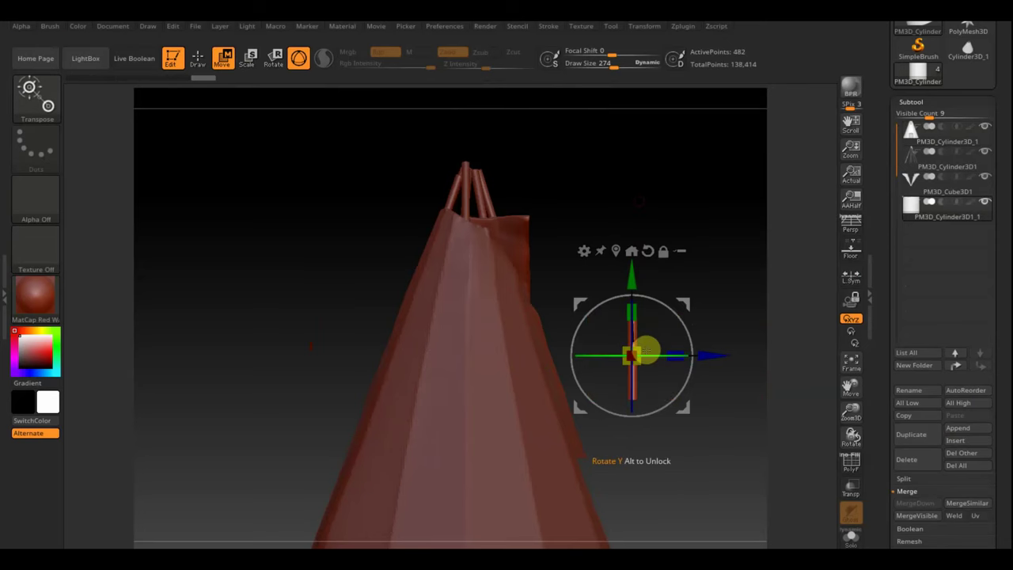
drag(632, 358, 644, 271)
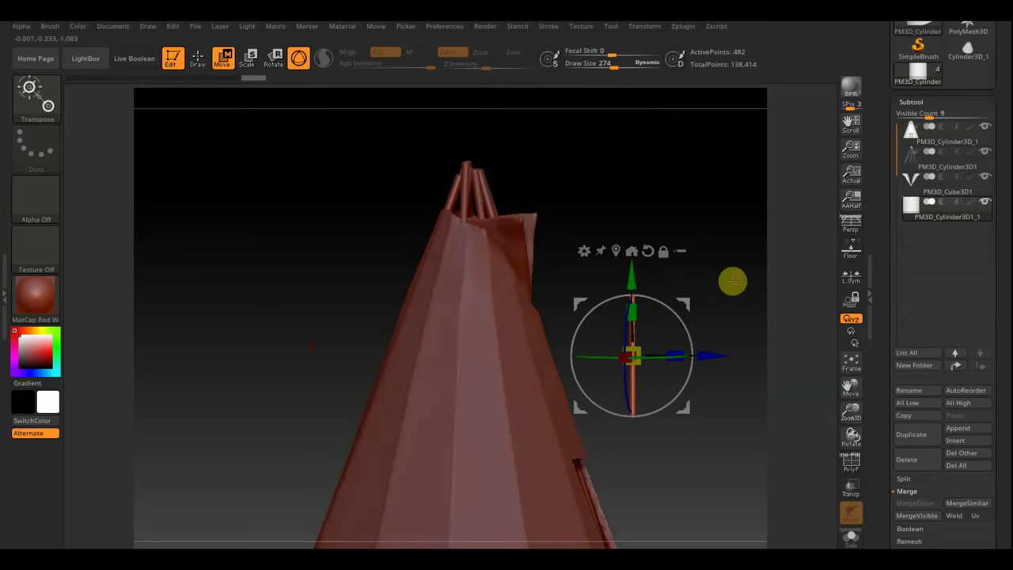
Lay the bar on its side, tilt it about 38 degrees, and raise it toward the apex
drag(664, 314, 734, 491)
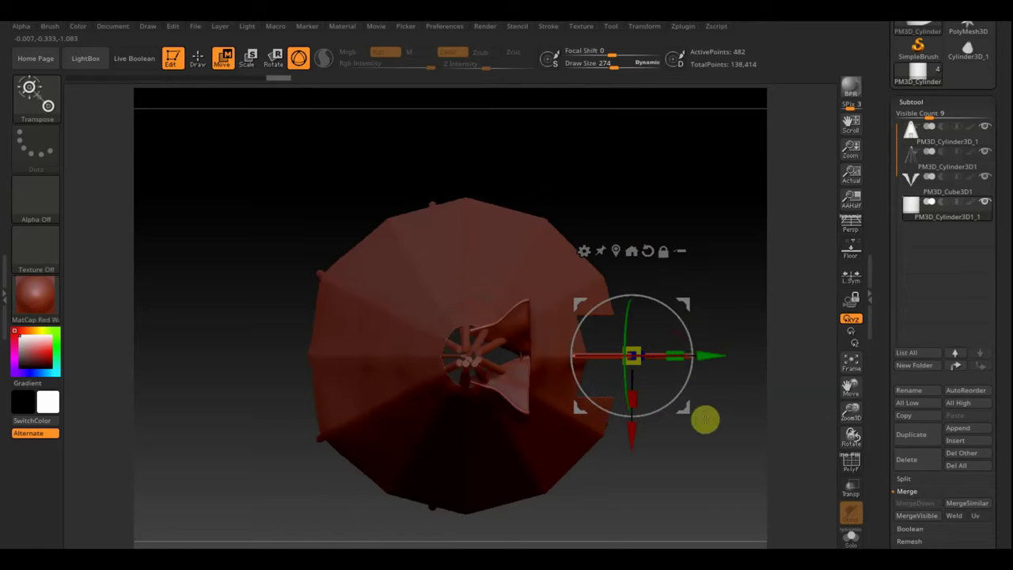
drag(683, 332, 693, 368)
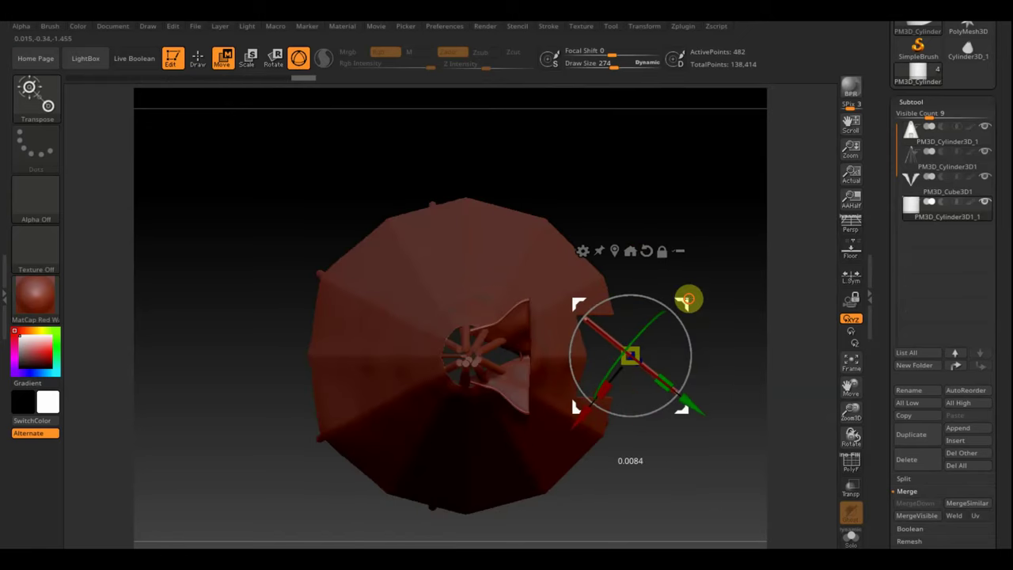
mouse_move(685, 296)
mouse_down()
mouse_move(565, 342)
mouse_move(544, 332)
mouse_up()
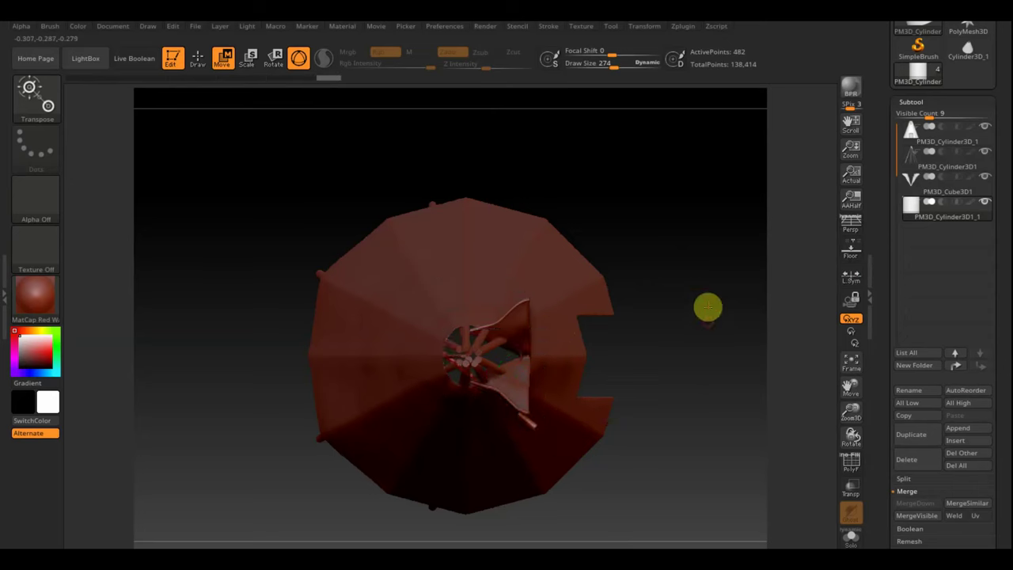
mouse_move(708, 305)
mouse_down()
mouse_move(694, 201)
mouse_move(654, 262)
mouse_move(671, 275)
mouse_up()
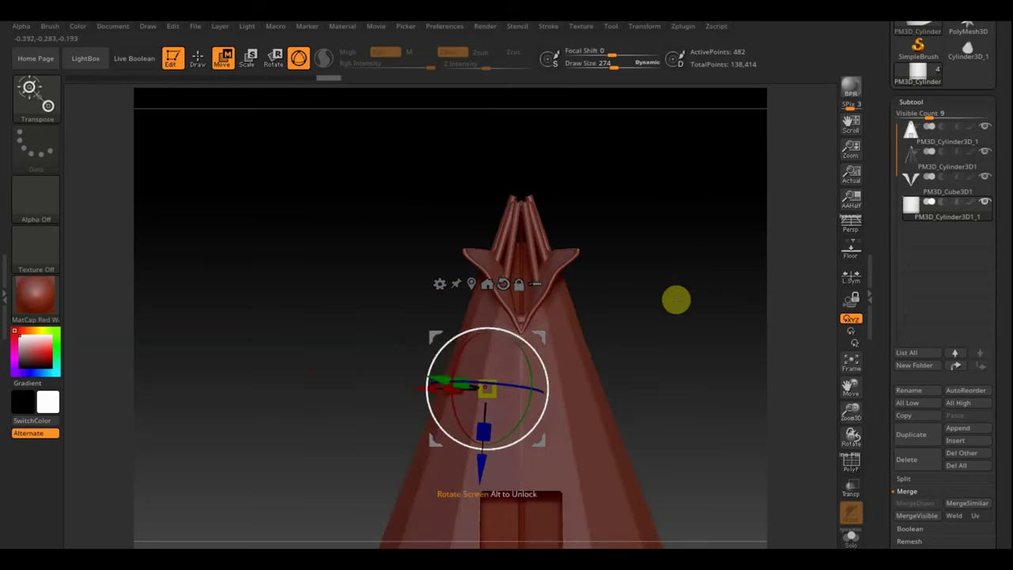
drag(484, 472, 473, 341)
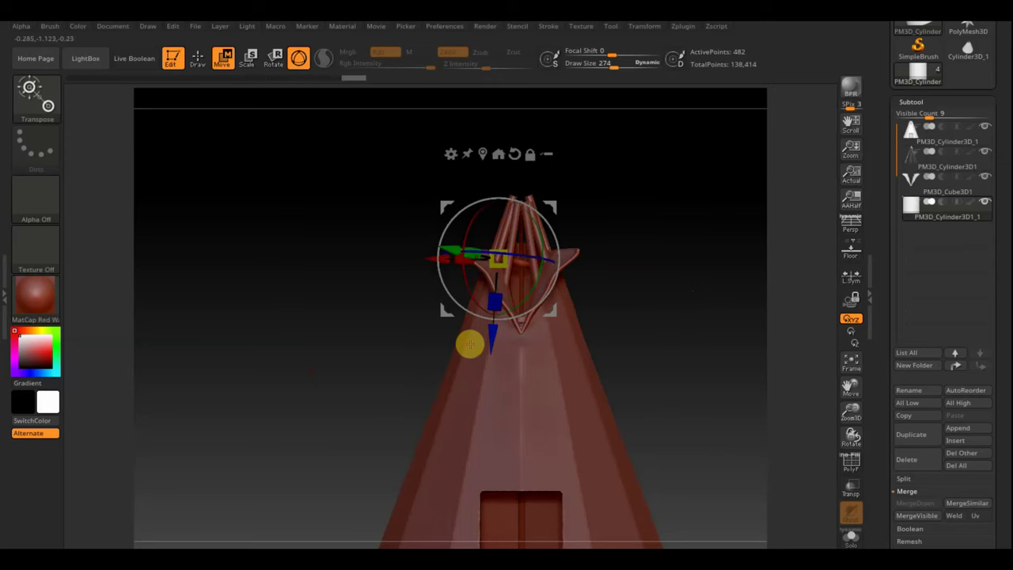
Rotate the crossbar so it lies across the crossed poles at the hut's top
drag(625, 299, 628, 429)
mouse_move(732, 333)
mouse_down()
mouse_move(760, 254)
mouse_move(750, 222)
mouse_move(746, 239)
mouse_move(715, 264)
mouse_move(735, 334)
mouse_move(721, 344)
mouse_move(729, 416)
mouse_move(690, 419)
mouse_up()
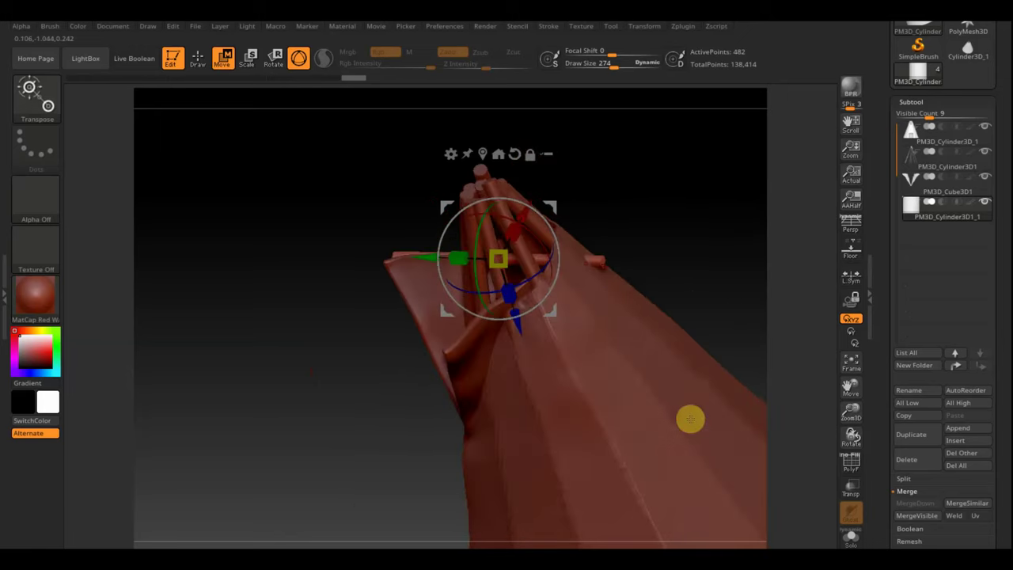
drag(668, 260, 698, 202)
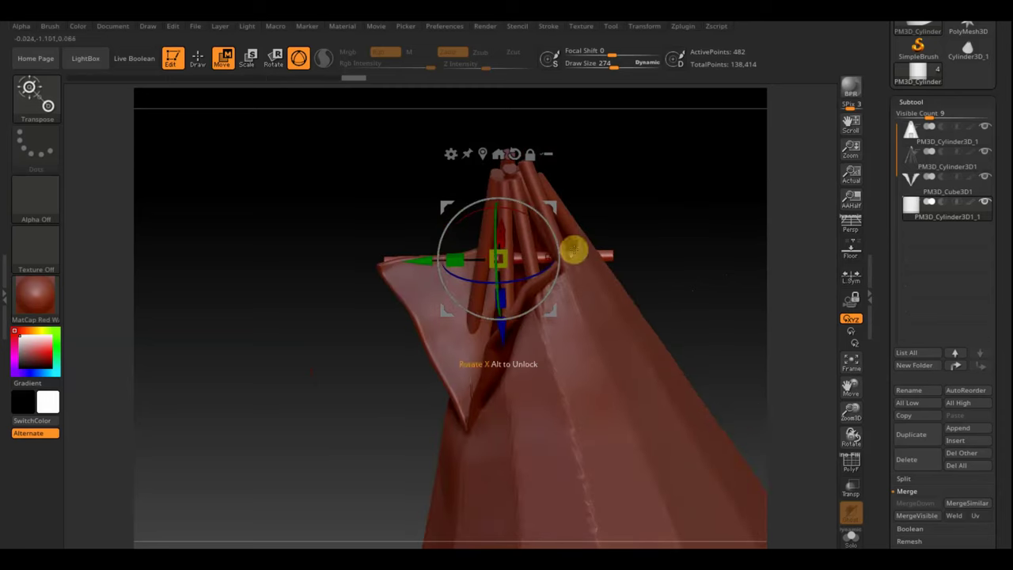
mouse_move(574, 252)
mouse_down()
mouse_move(418, 250)
mouse_move(403, 261)
mouse_up()
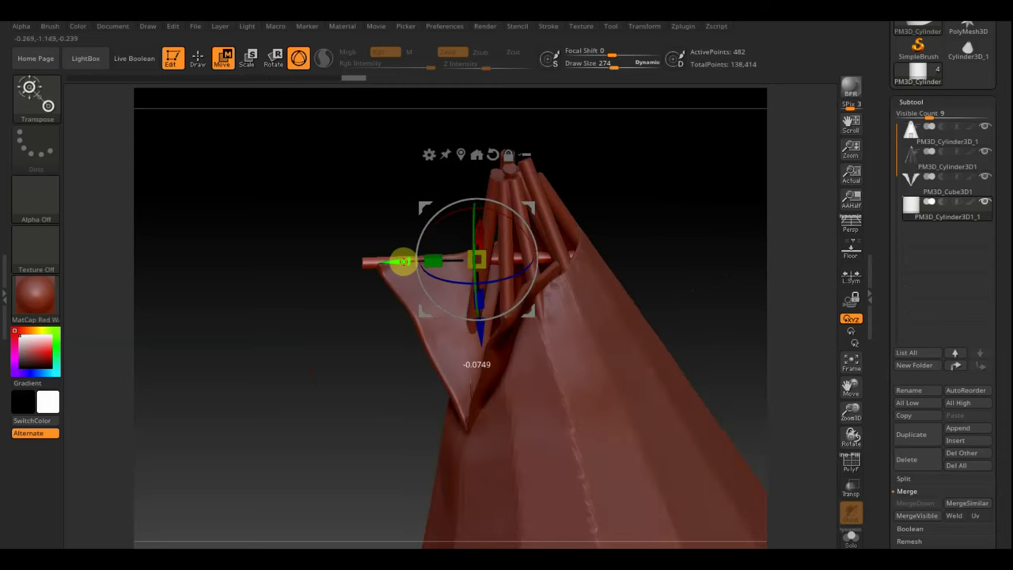
mouse_move(651, 210)
mouse_down()
mouse_move(694, 192)
mouse_move(698, 225)
mouse_up()
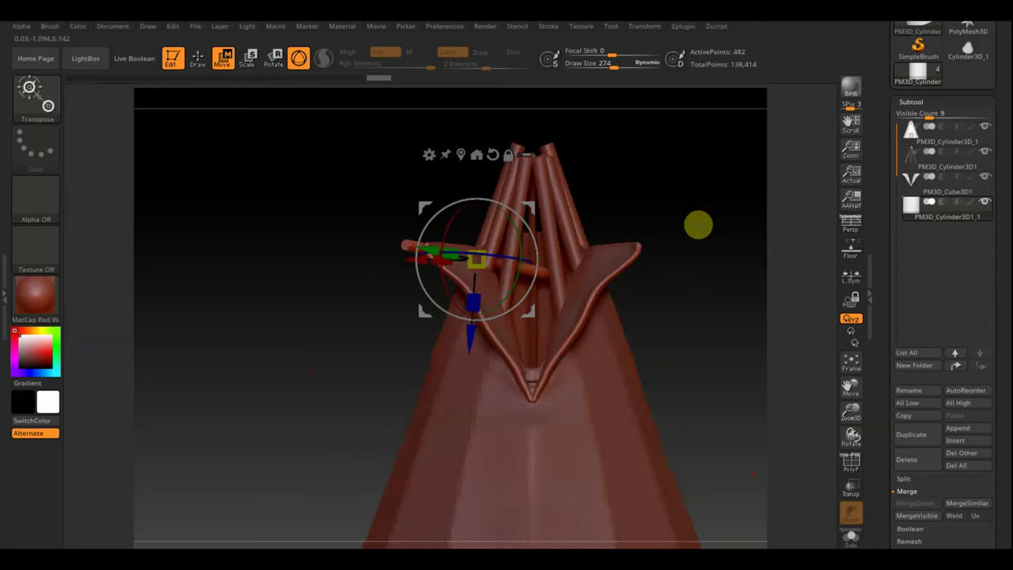
Select the fin plate subtool and set the Move Topologic brush to Draw Size 157
drag(1004, 538, 1000, 468)
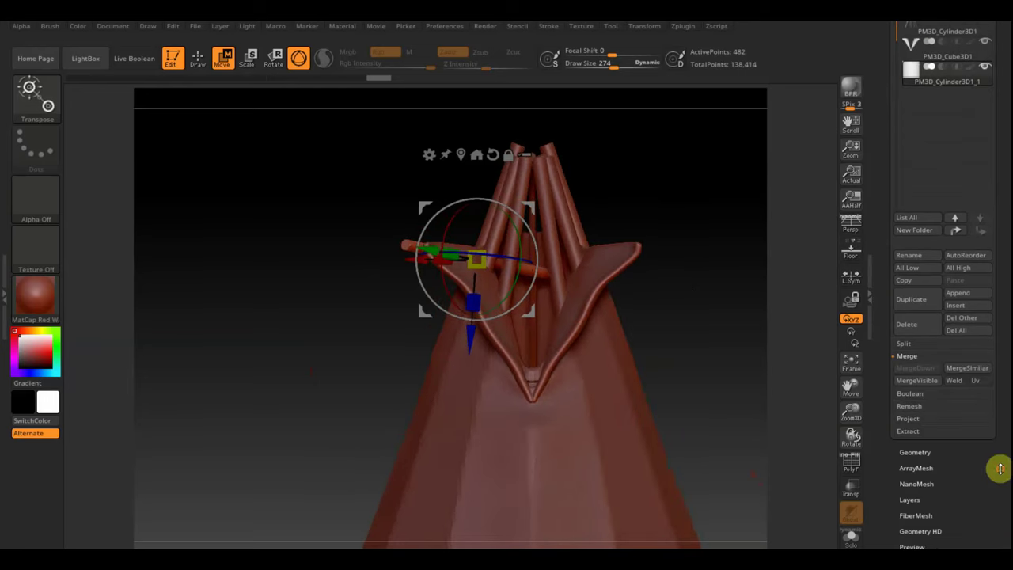
click(922, 453)
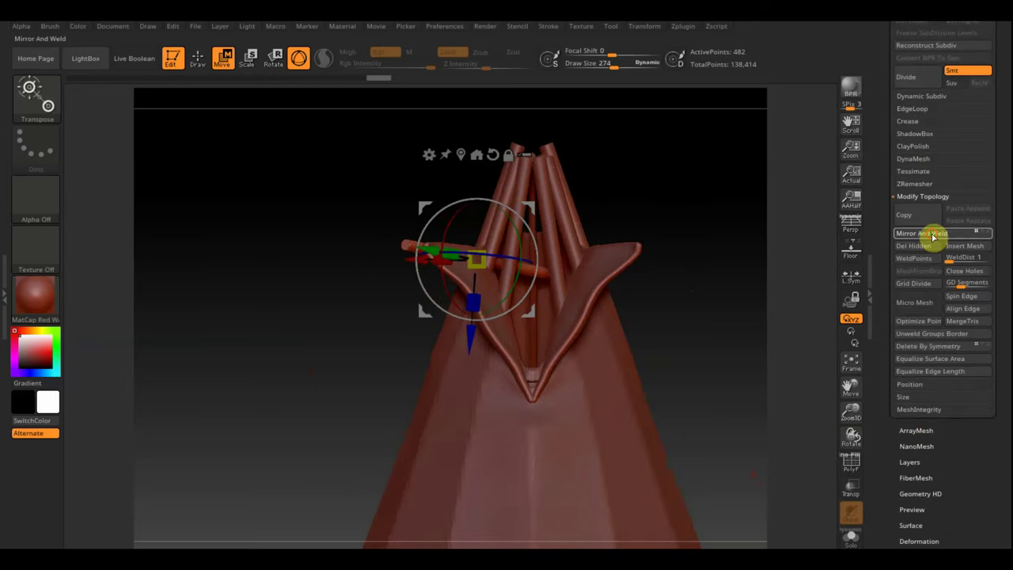
mouse_move(789, 263)
mouse_down()
mouse_move(703, 269)
mouse_move(706, 375)
mouse_move(742, 324)
mouse_move(721, 311)
mouse_up()
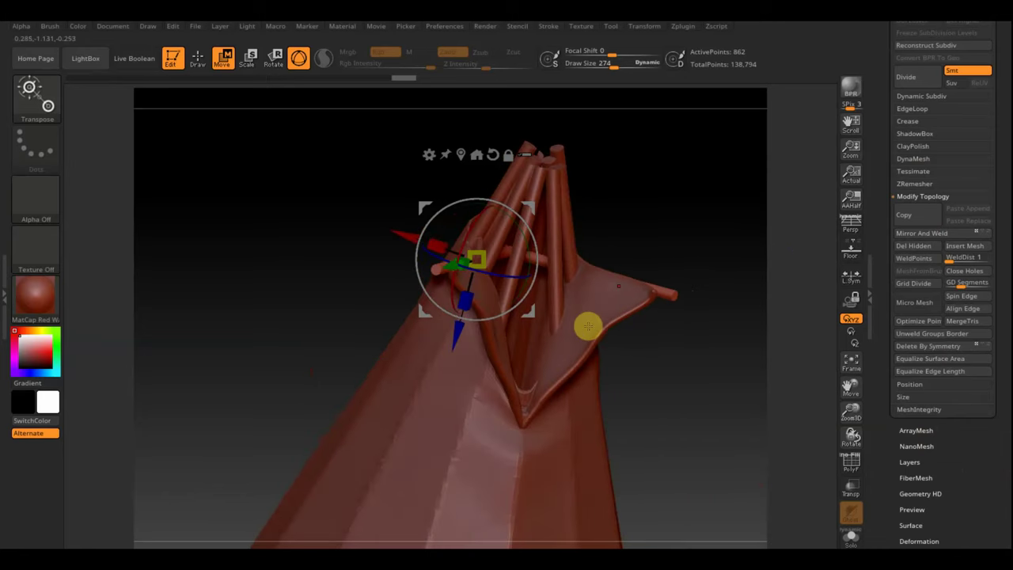
alt+click(588, 326)
shift+drag(651, 344, 647, 347)
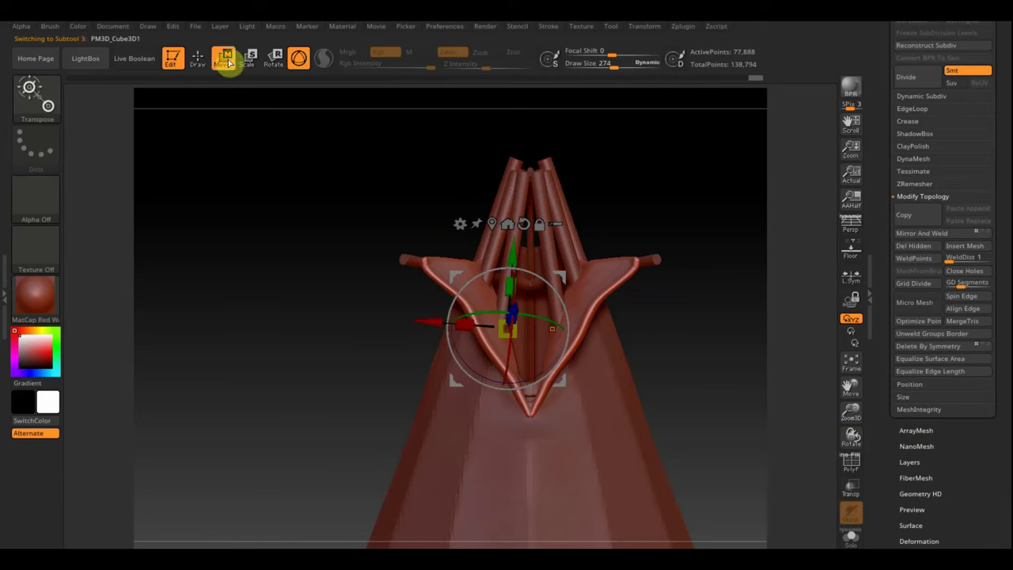
click(198, 57)
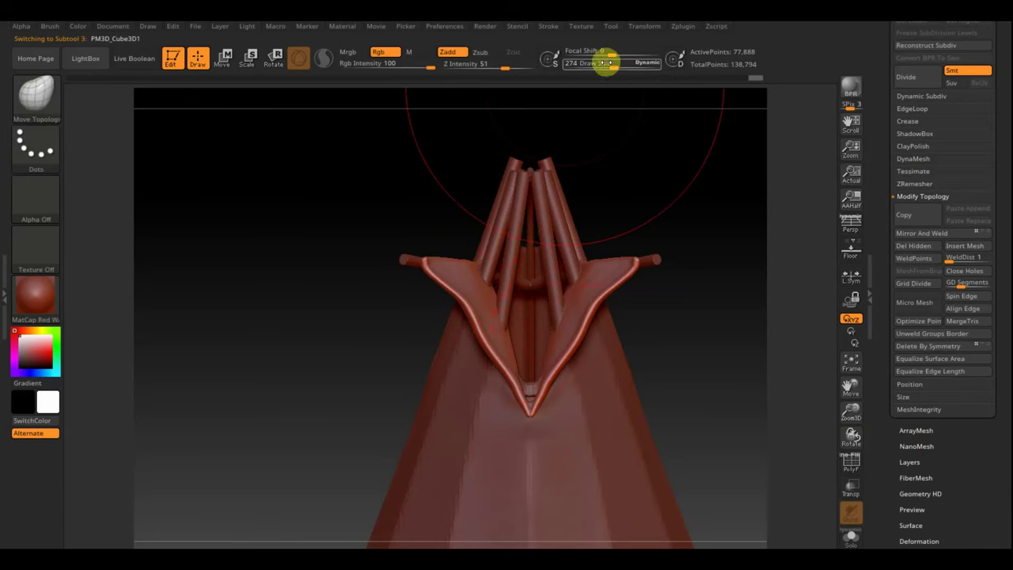
drag(605, 63, 599, 63)
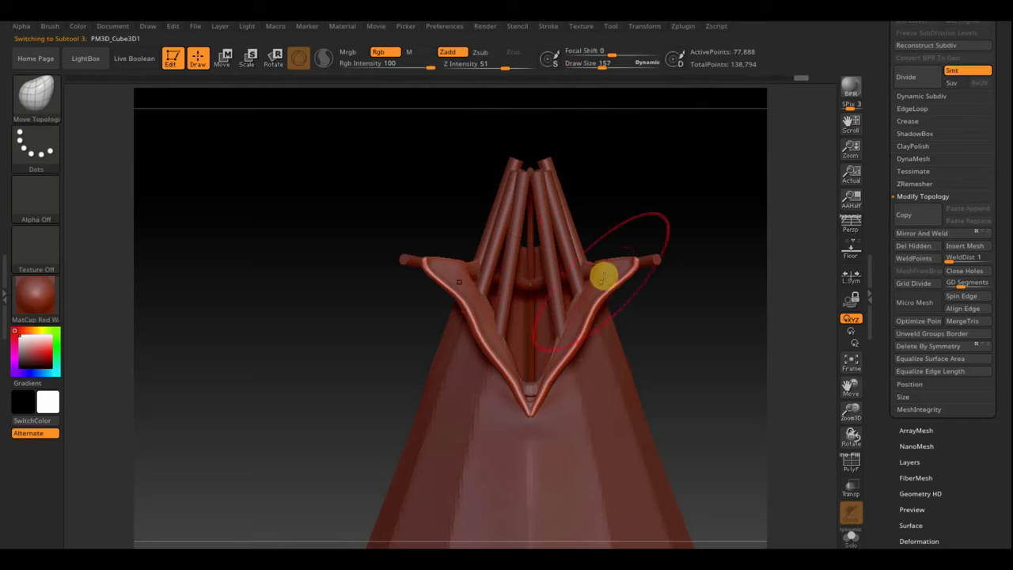
Pull the wing tips outward, reshape the right wing's top rim, and draw the left edge inward
drag(623, 265, 740, 356)
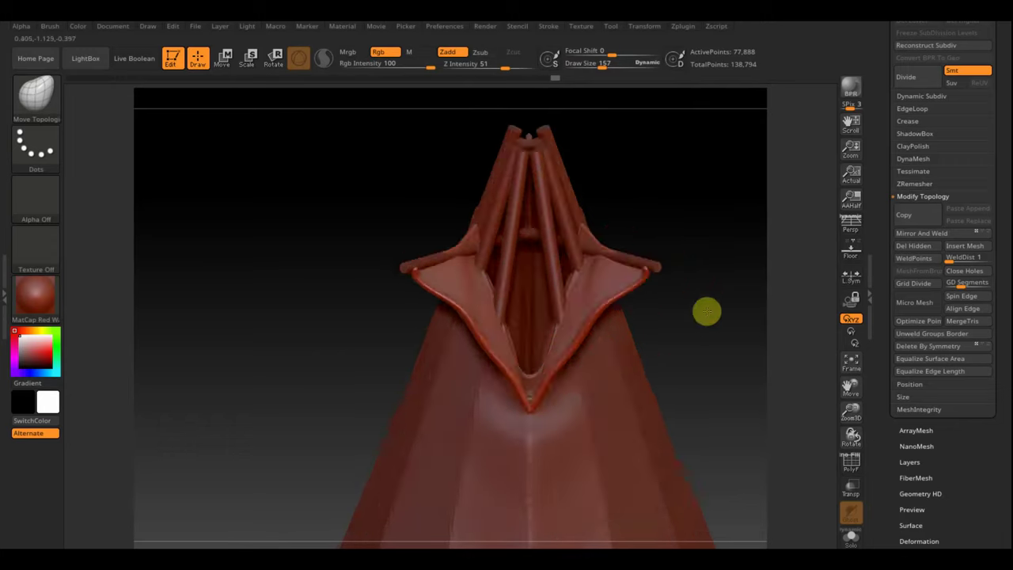
drag(554, 226, 552, 252)
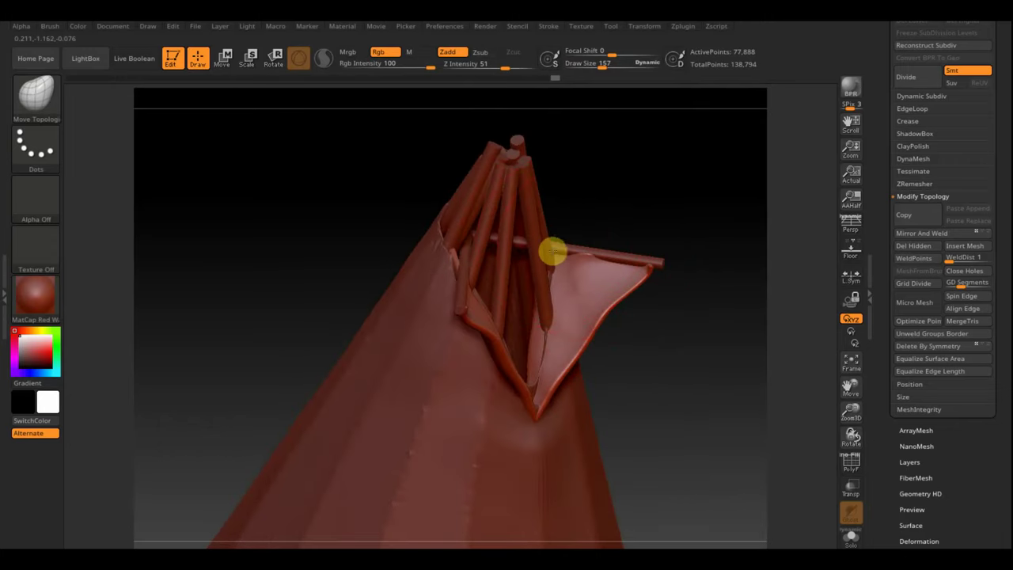
drag(697, 333, 673, 319)
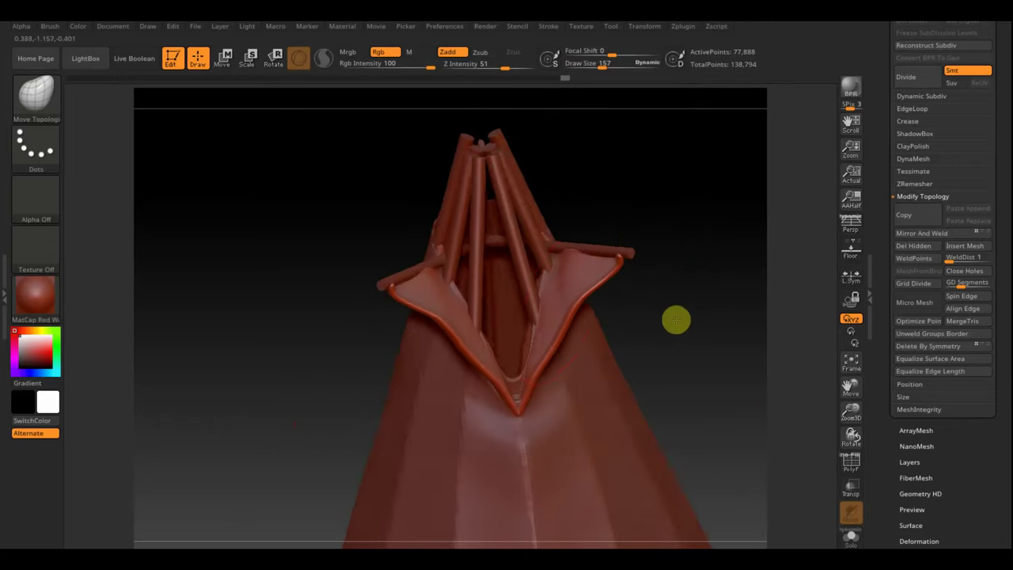
drag(443, 251, 473, 249)
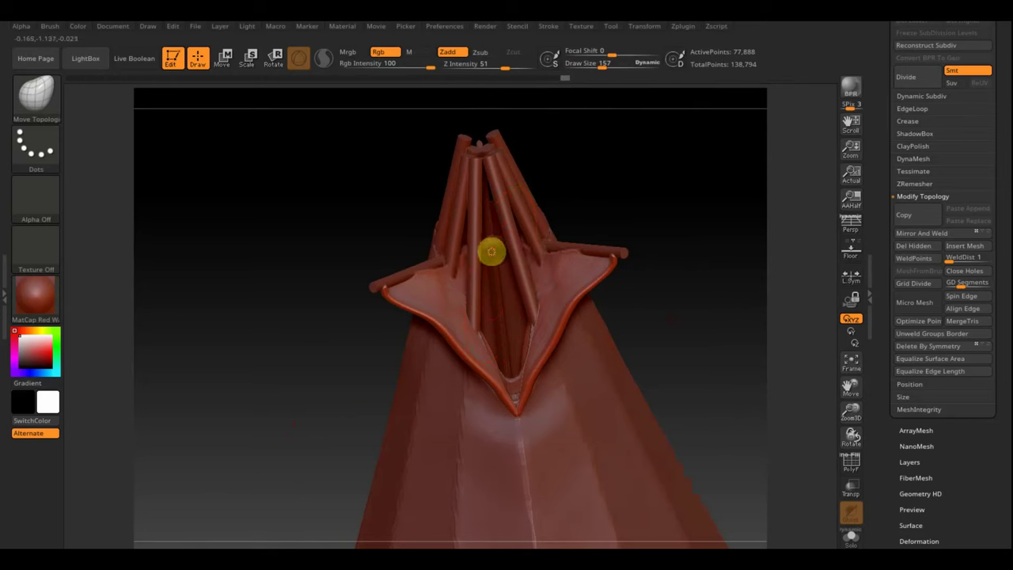
drag(645, 208, 672, 184)
mouse_move(645, 262)
mouse_down()
mouse_move(643, 244)
mouse_move(696, 306)
mouse_move(514, 332)
mouse_up()
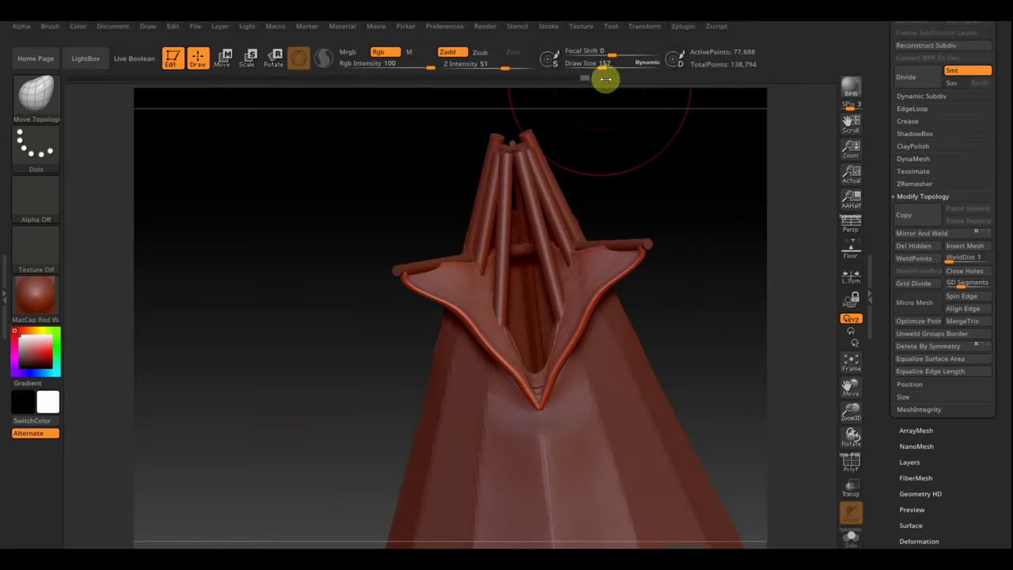
With a smaller brush, push the left flap tip inward and thicken its upper rim
drag(606, 65, 592, 64)
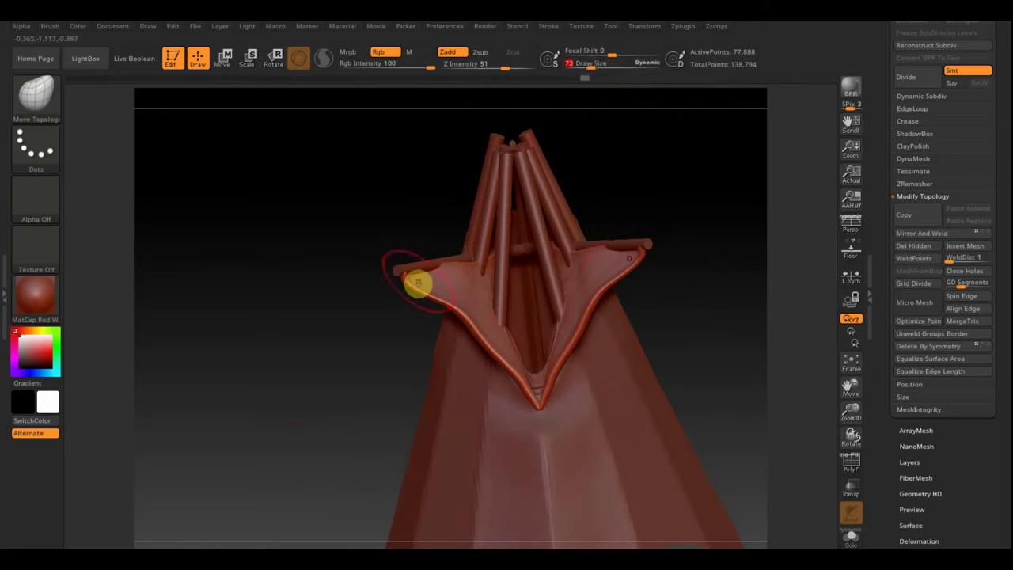
drag(397, 275, 432, 272)
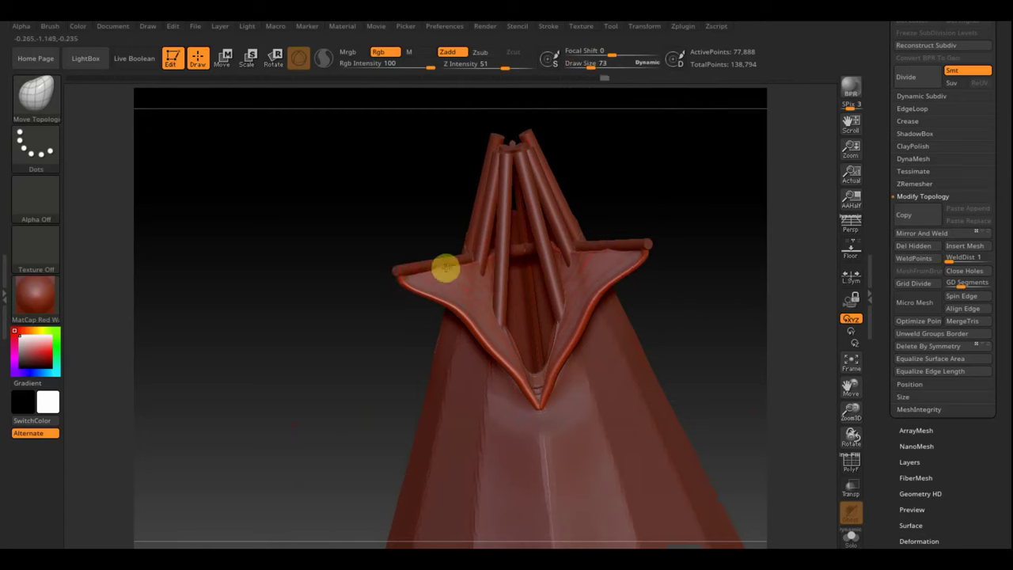
drag(435, 223, 401, 253)
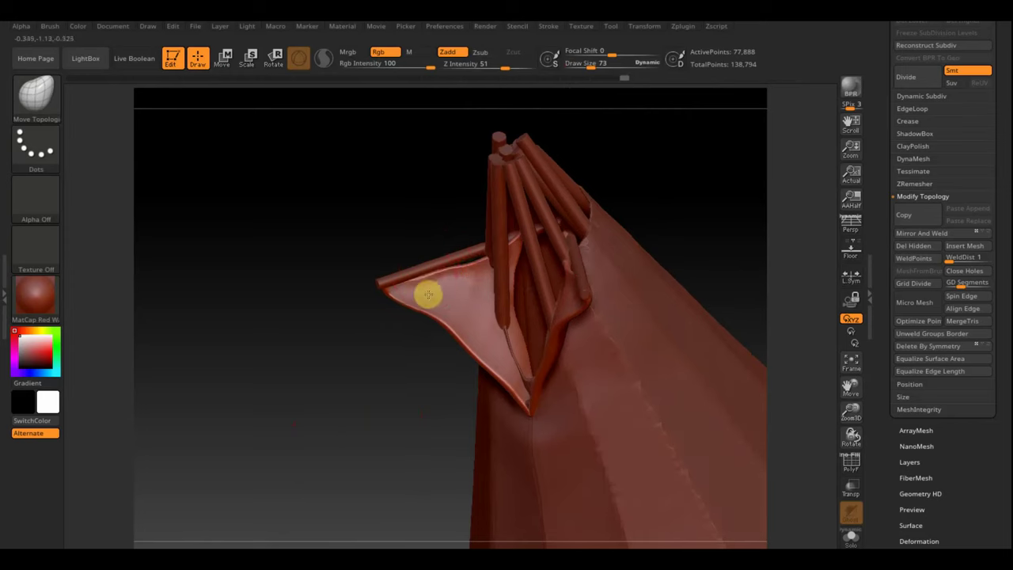
mouse_move(428, 295)
mouse_down()
mouse_move(420, 283)
mouse_move(449, 272)
mouse_move(434, 203)
mouse_up()
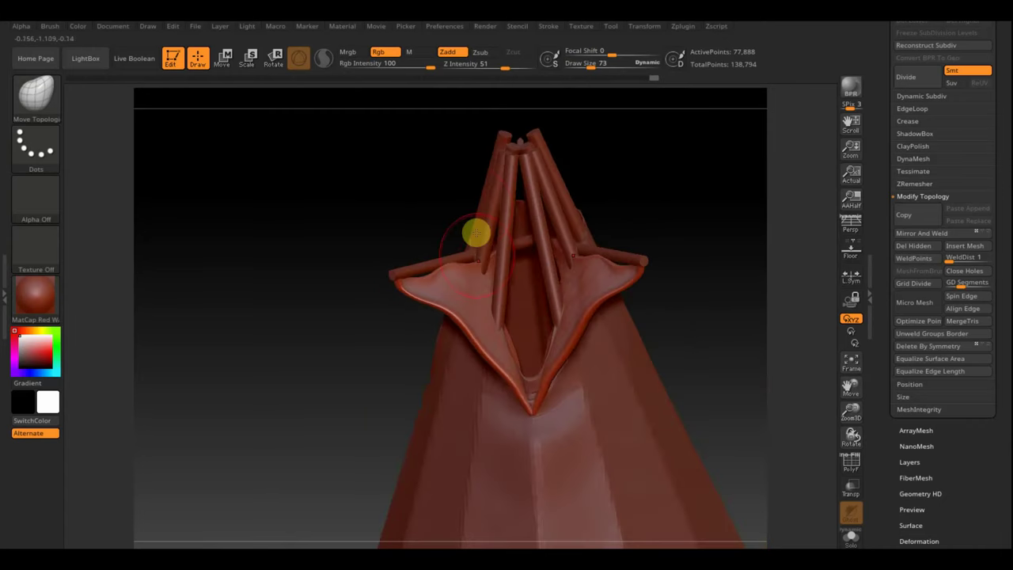
Orbit around the reshaped plates and return to a symmetrical front view
drag(481, 271, 708, 205)
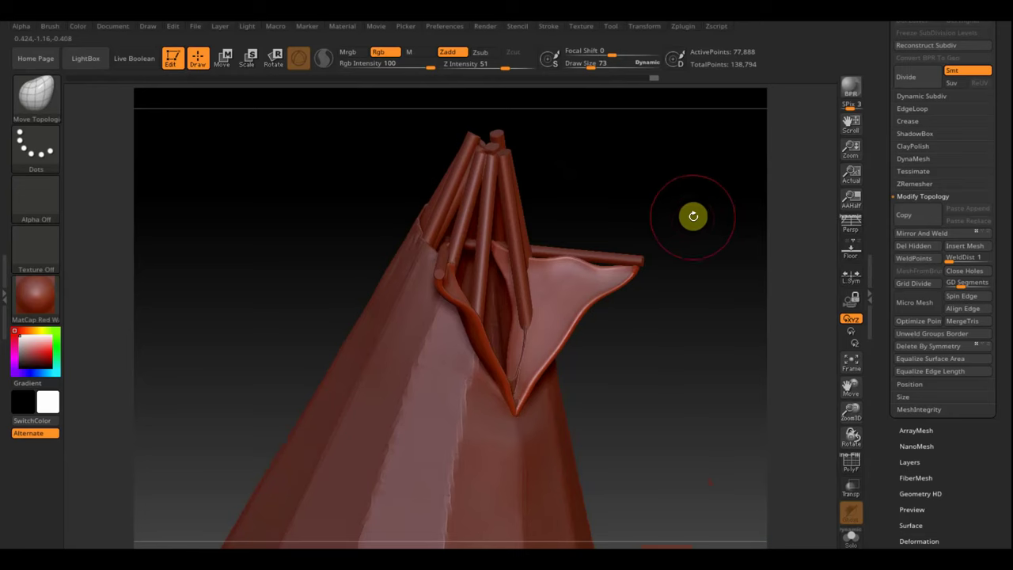
mouse_move(637, 342)
mouse_down()
mouse_move(634, 318)
mouse_move(607, 319)
mouse_move(613, 305)
mouse_move(569, 351)
mouse_up()
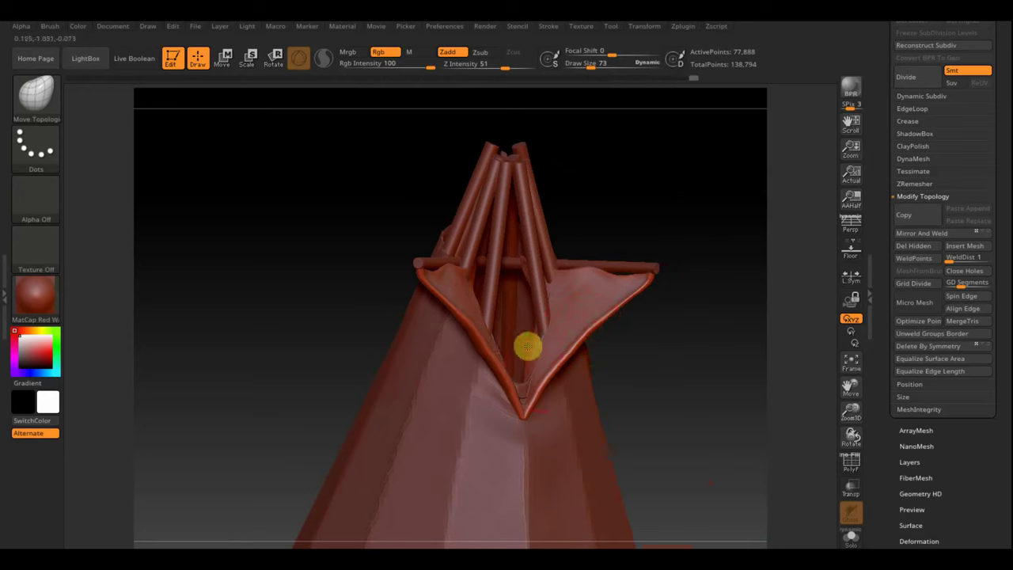
mouse_move(602, 366)
mouse_down()
mouse_move(670, 385)
mouse_move(683, 422)
mouse_up()
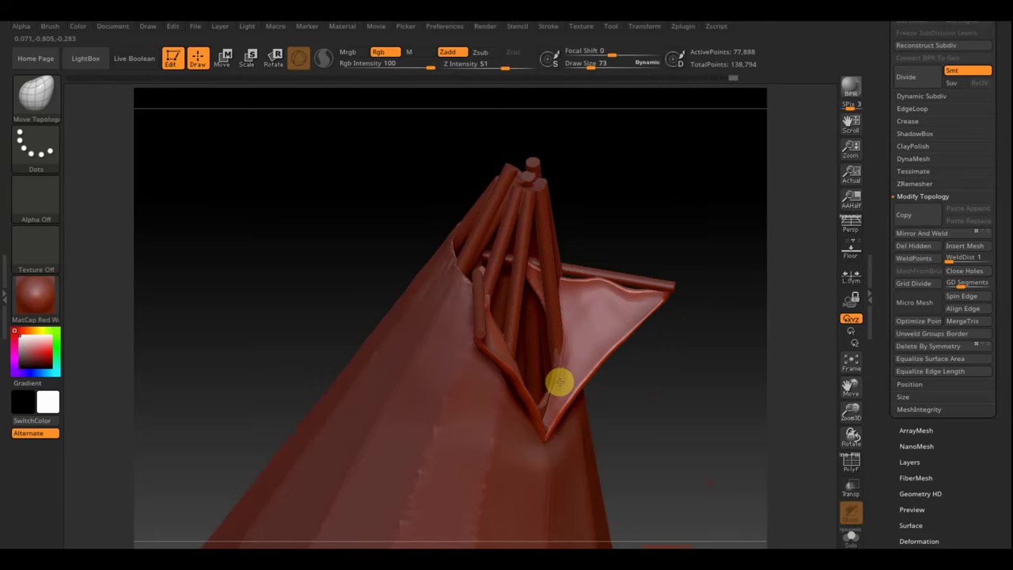
mouse_move(631, 384)
mouse_down()
mouse_move(704, 425)
mouse_move(667, 448)
mouse_move(656, 420)
mouse_move(660, 340)
mouse_up()
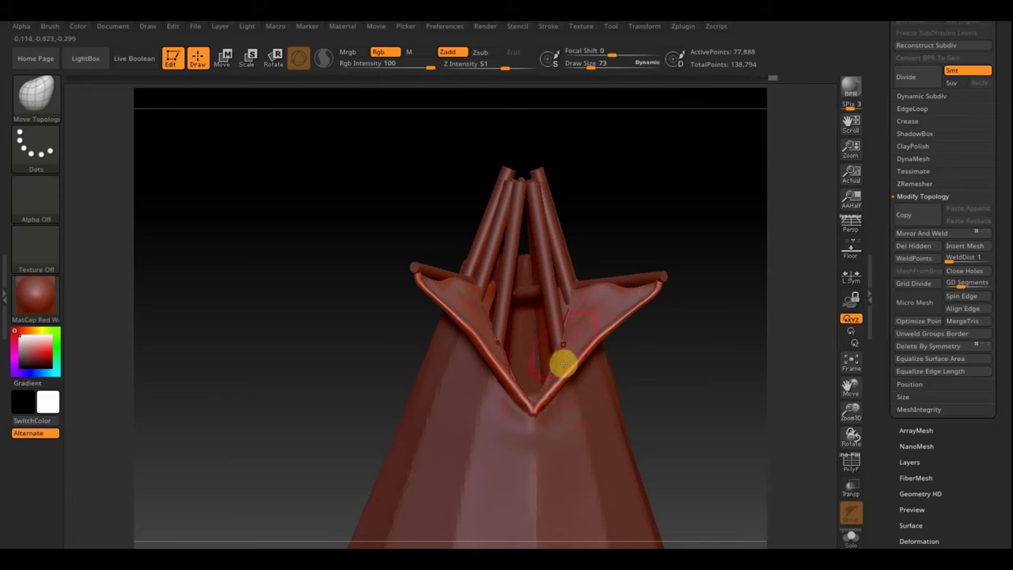
mouse_move(712, 364)
mouse_down()
mouse_move(710, 380)
mouse_move(704, 294)
mouse_up()
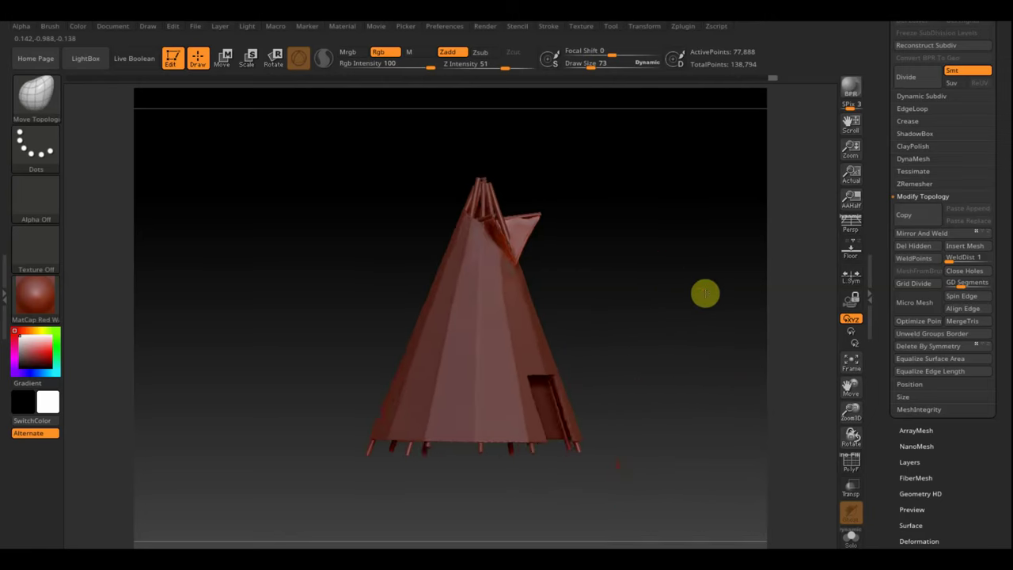
Select the cone body facing the door and set the brush to Draw Size 140 for rounding the doorway
drag(705, 330, 527, 390)
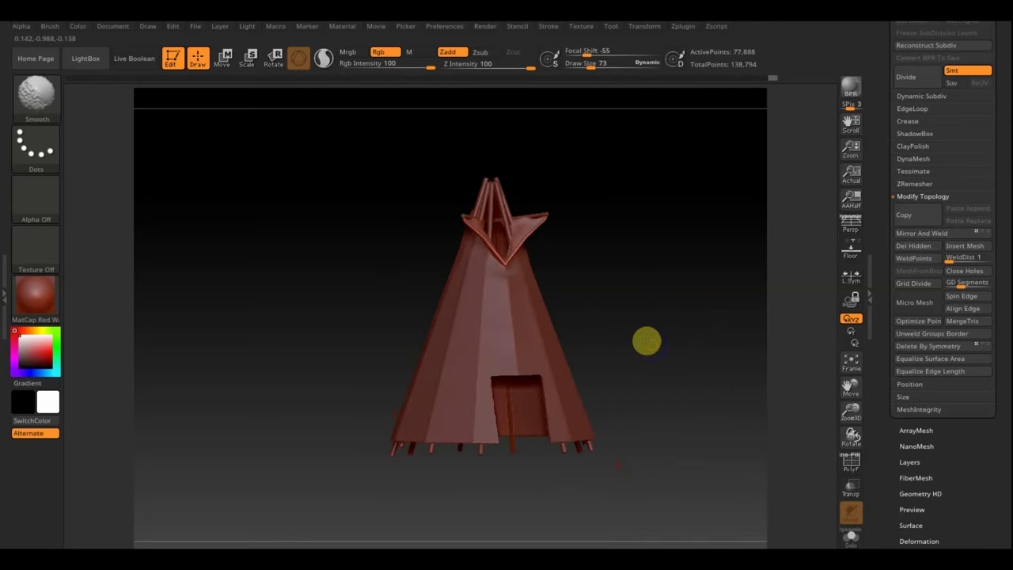
alt+click(519, 348)
drag(591, 65, 610, 70)
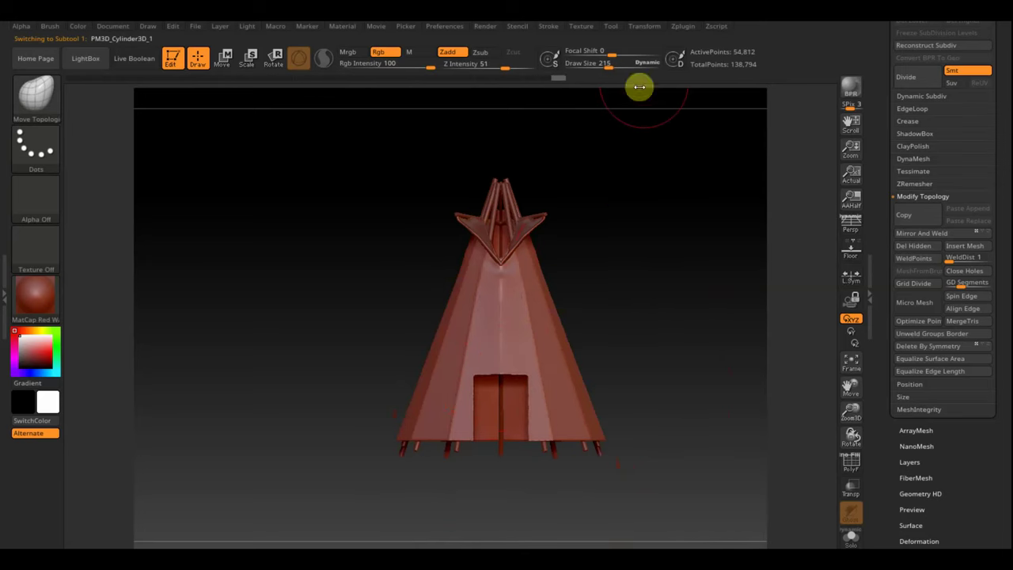
drag(607, 68, 602, 66)
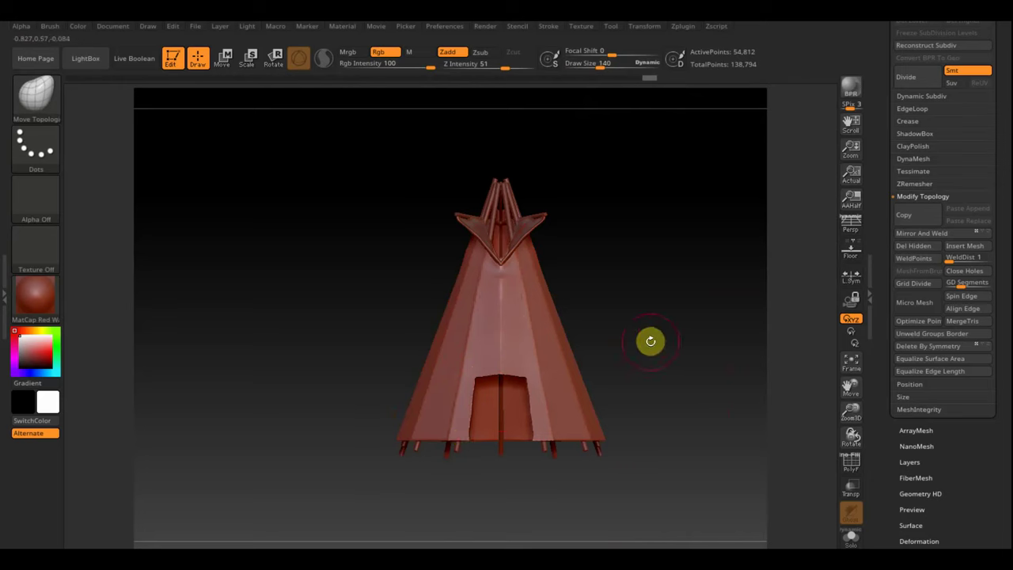
Append a cube as a new subtool and make it active
scroll(1002, 119, up, 2)
scroll(1004, 158, up, 2)
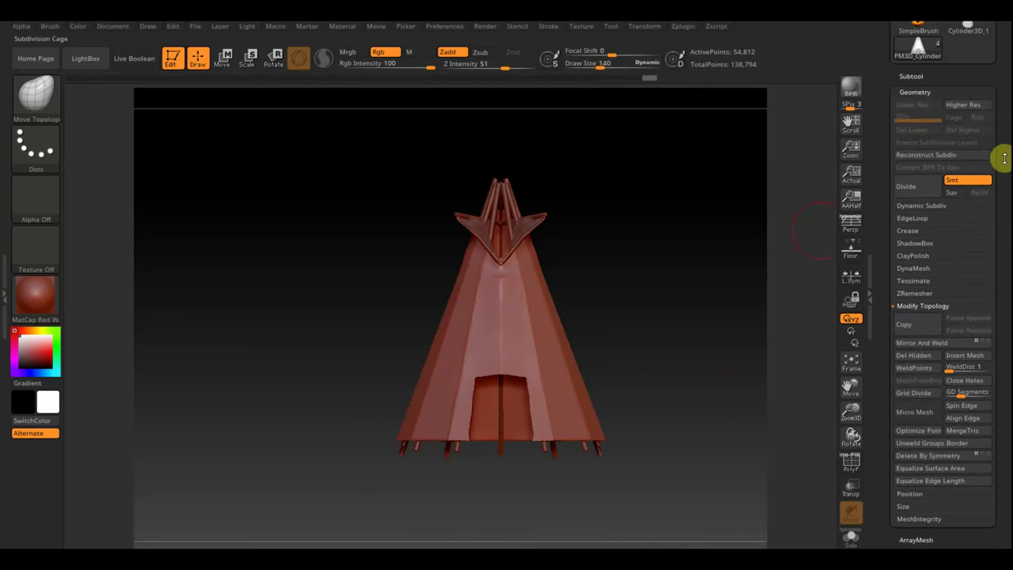
click(914, 76)
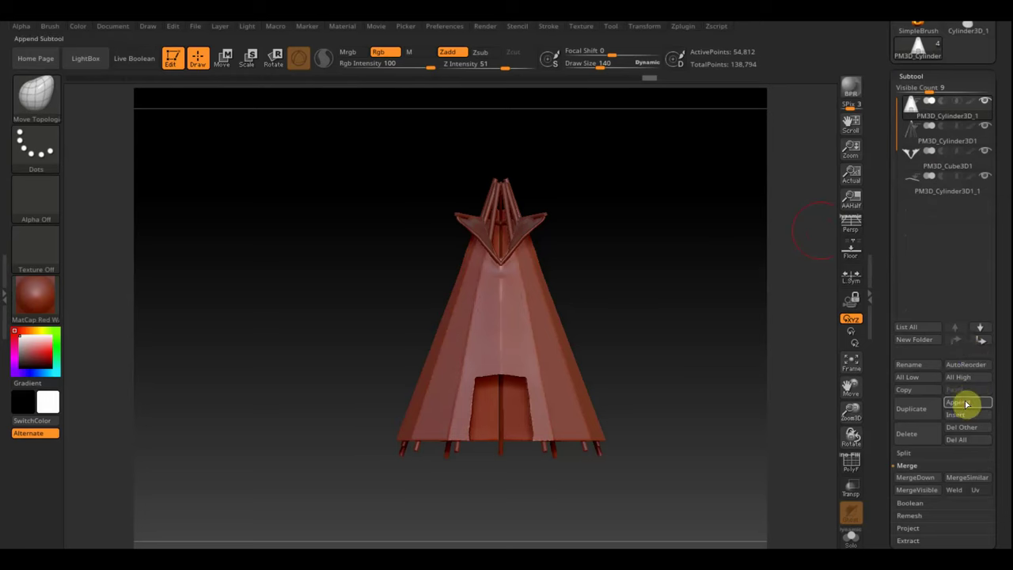
click(965, 404)
click(554, 395)
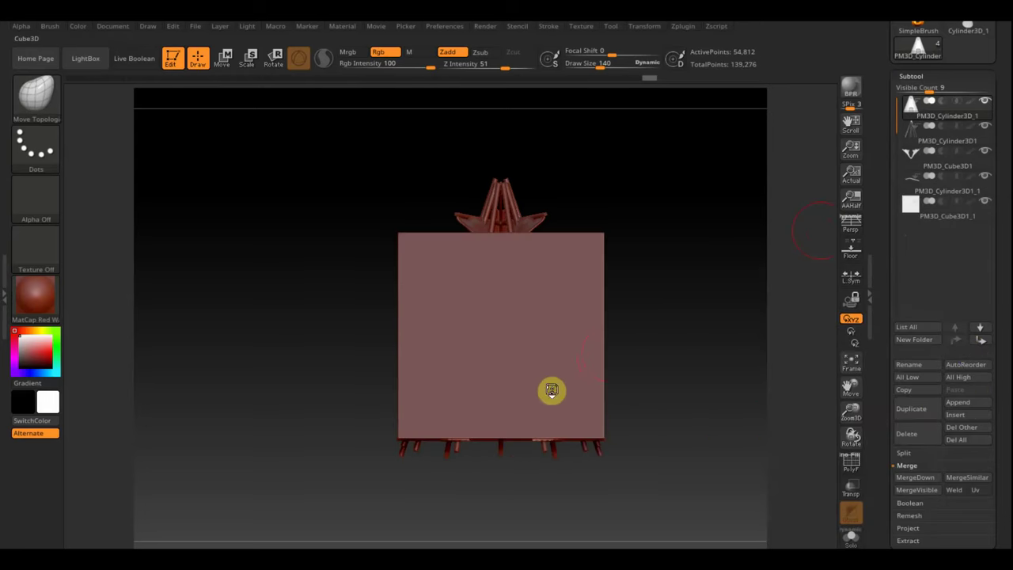
alt+click(569, 309)
Squash the cube into a thin vertical panel and lower it down the cone toward the door
mouse_move(660, 315)
mouse_down()
mouse_move(730, 326)
mouse_move(596, 274)
mouse_up()
click(224, 57)
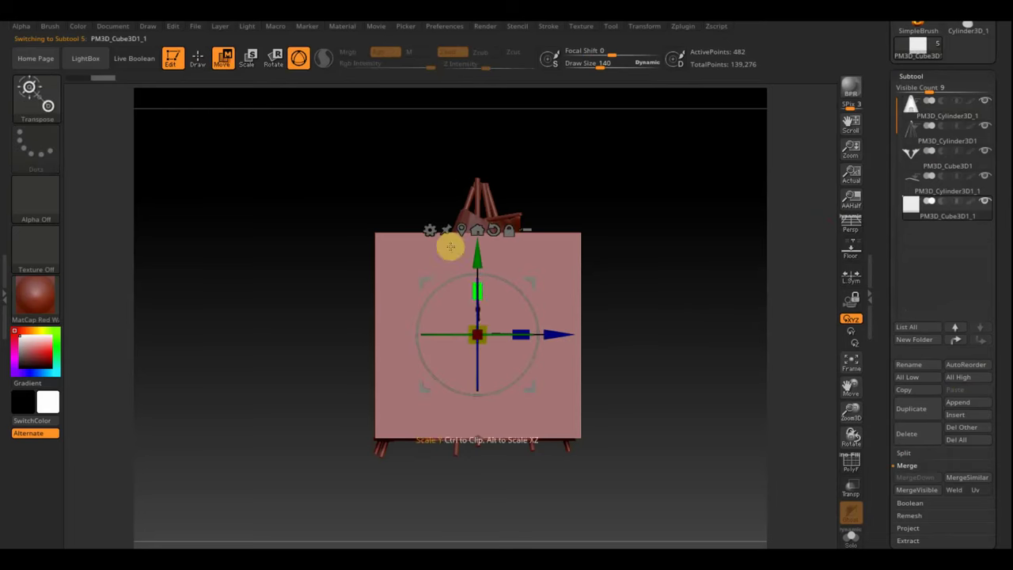
mouse_move(526, 331)
mouse_down()
mouse_move(405, 315)
mouse_move(487, 325)
mouse_move(435, 323)
mouse_up()
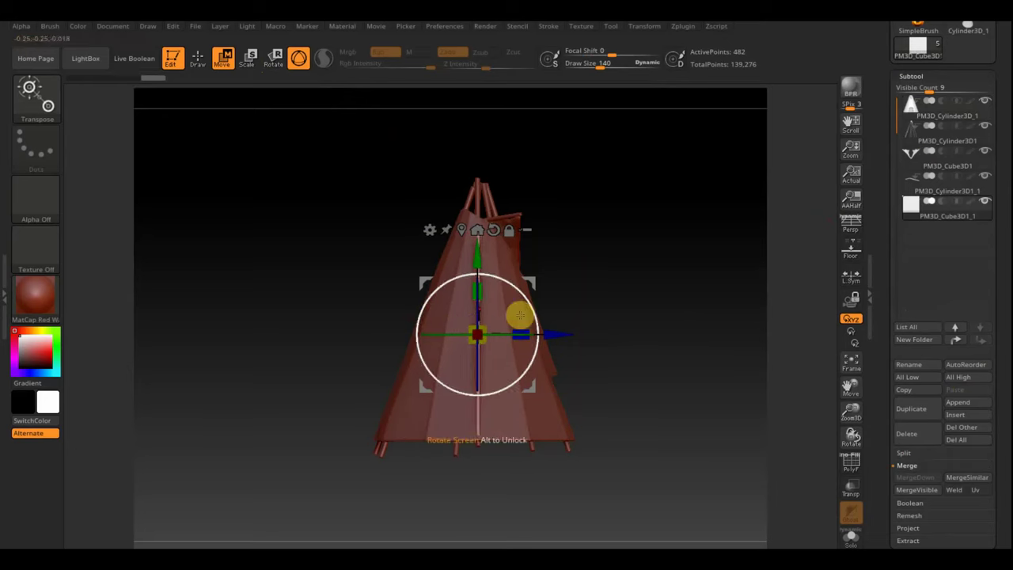
mouse_move(531, 310)
alt+mouse_down()
mouse_move(527, 290)
mouse_move(588, 333)
mouse_move(613, 330)
alt+mouse_up()
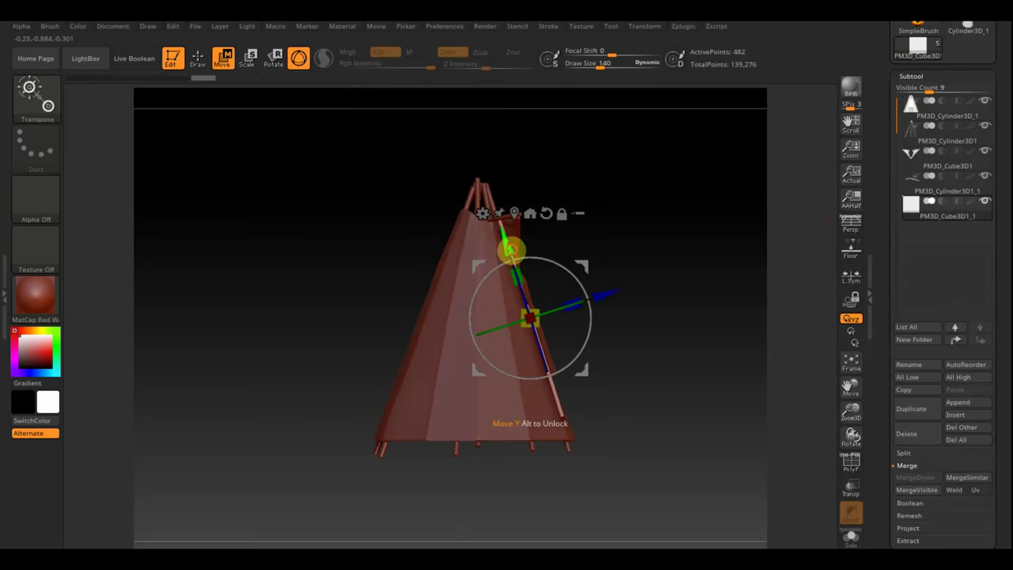
drag(510, 250, 549, 309)
mouse_move(618, 364)
mouse_down()
mouse_move(728, 376)
mouse_move(716, 388)
mouse_up()
mouse_move(549, 380)
mouse_down()
mouse_move(557, 388)
mouse_move(506, 339)
mouse_up()
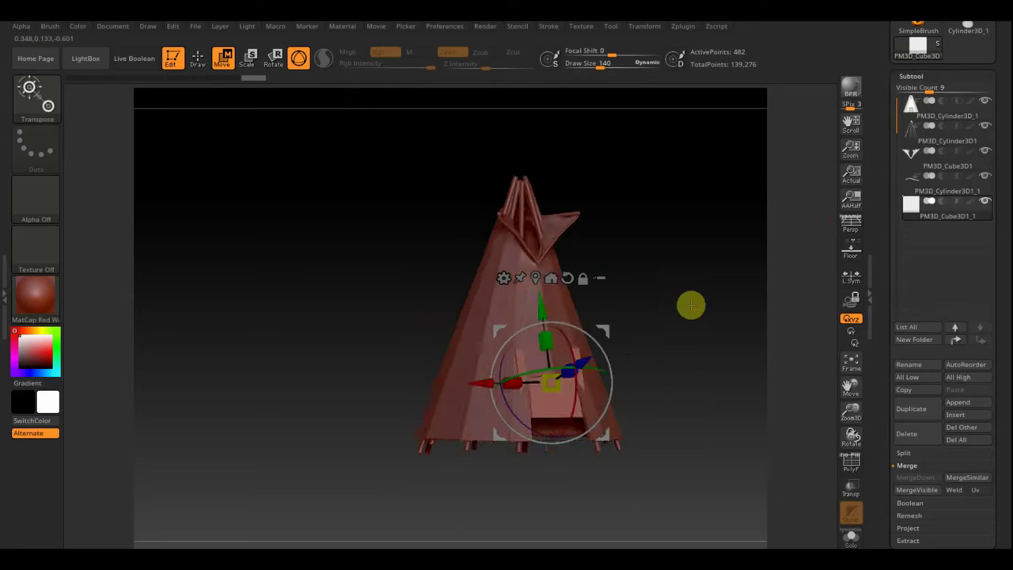
Push the panel flush against the cone front and narrow it to fit the doorway
drag(691, 305, 739, 306)
drag(530, 317, 543, 330)
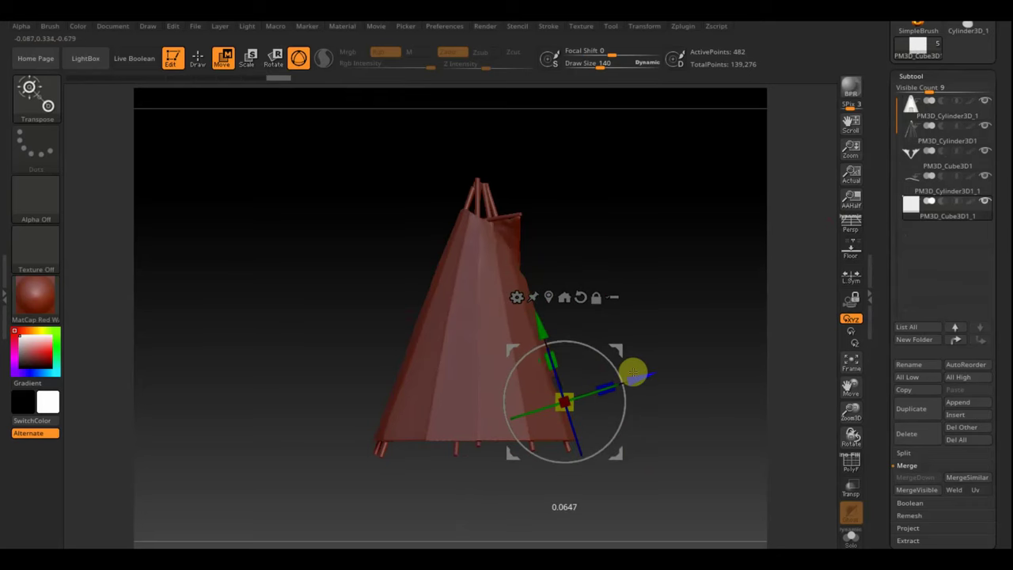
mouse_move(702, 422)
mouse_down()
mouse_move(678, 456)
mouse_move(643, 451)
mouse_up()
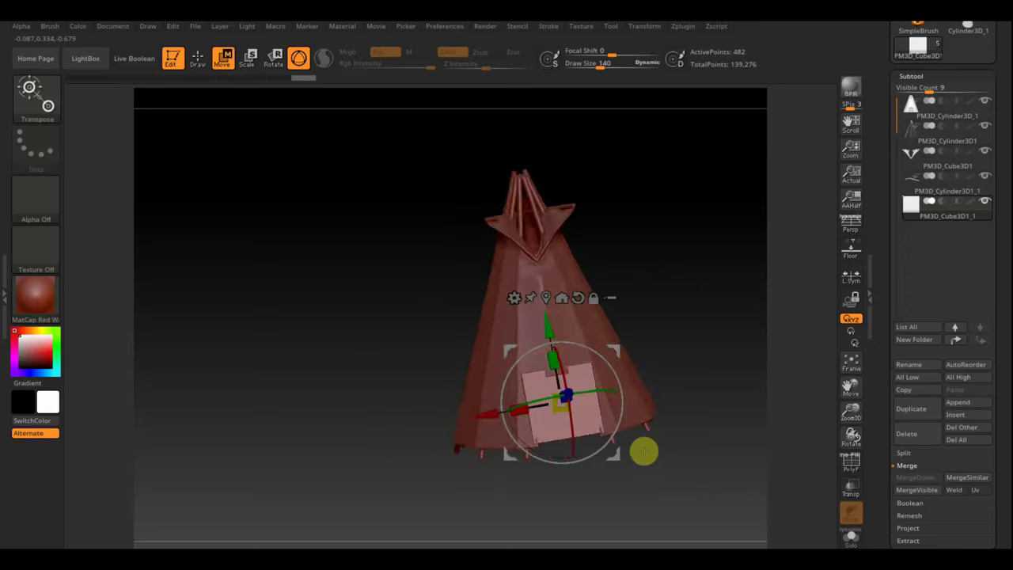
mouse_move(743, 413)
mouse_down()
mouse_move(724, 357)
mouse_move(698, 386)
mouse_move(658, 312)
mouse_move(690, 412)
mouse_move(684, 402)
mouse_up()
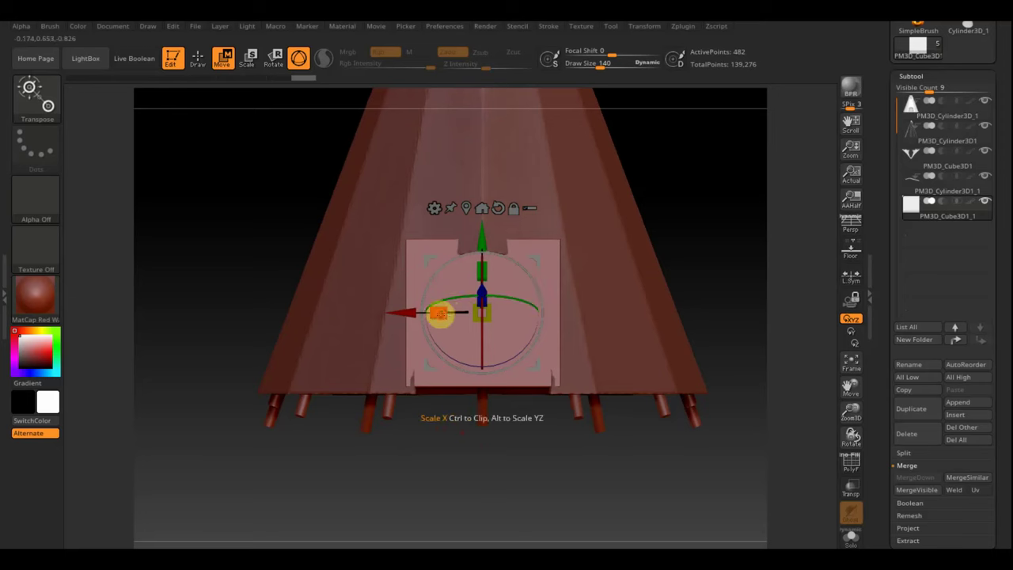
drag(439, 313, 457, 321)
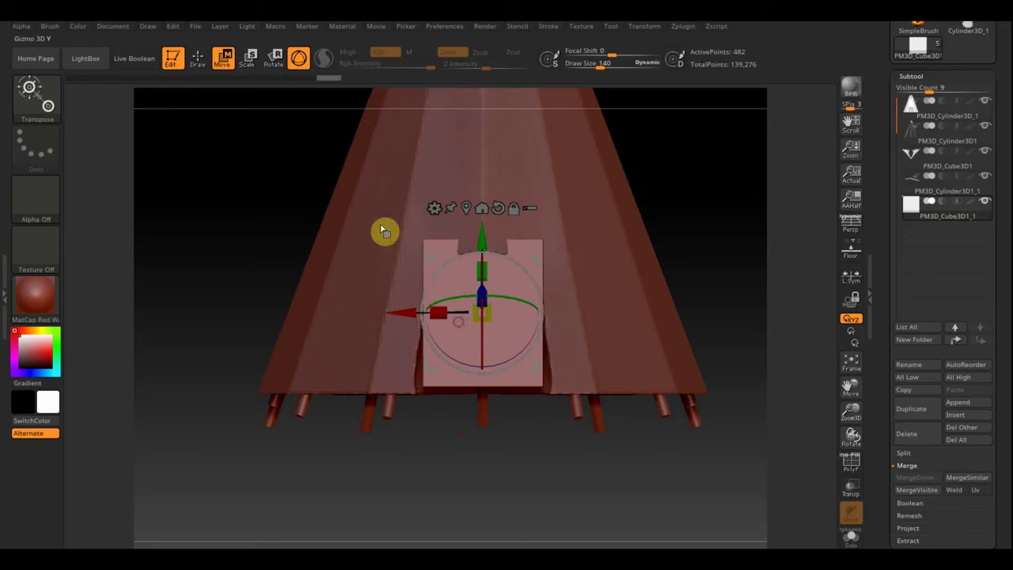
key(q)
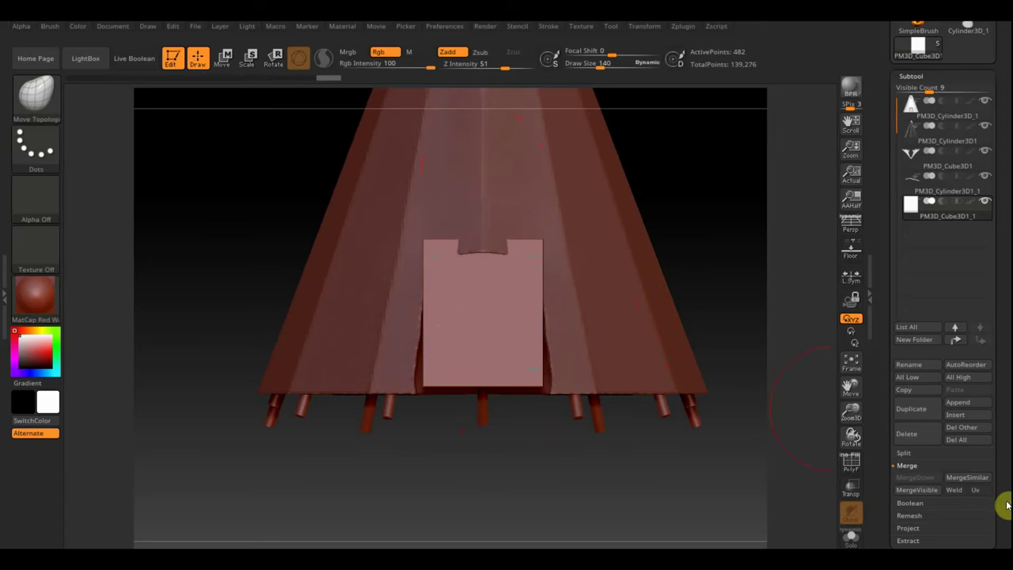
Show the door panel's PolyF wireframe and DynaMesh it at resolution 128
scroll(1004, 483, down, 3)
click(924, 514)
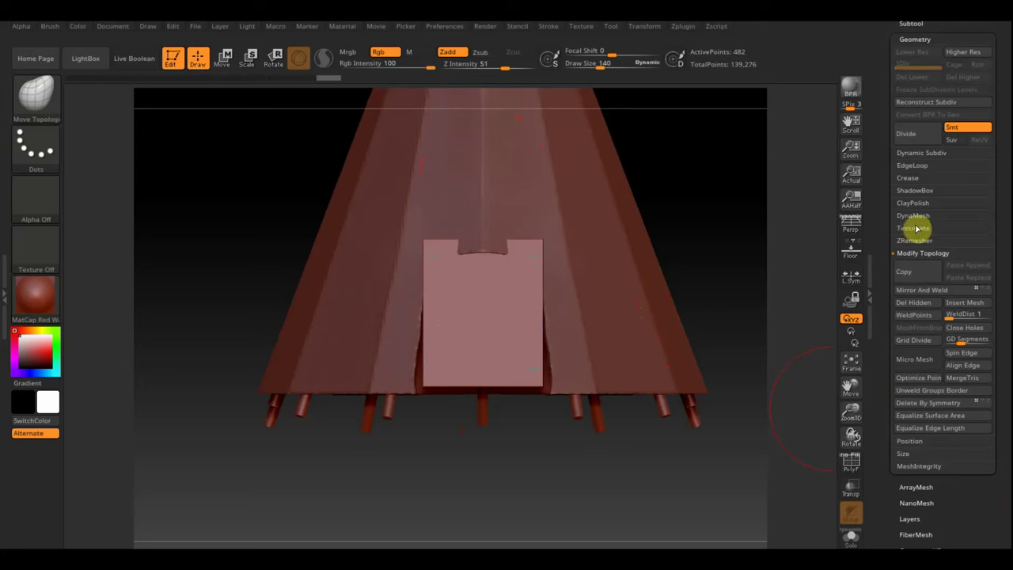
click(851, 462)
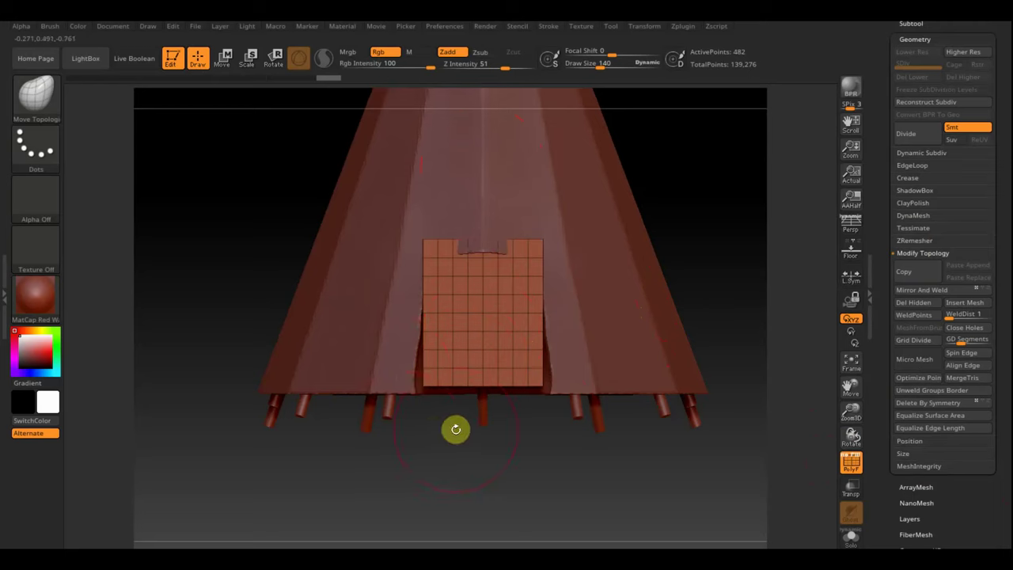
mouse_move(685, 253)
mouse_down()
mouse_move(753, 163)
mouse_move(736, 90)
mouse_move(715, 55)
mouse_move(735, 282)
mouse_move(791, 256)
mouse_move(735, 242)
mouse_move(739, 254)
mouse_up()
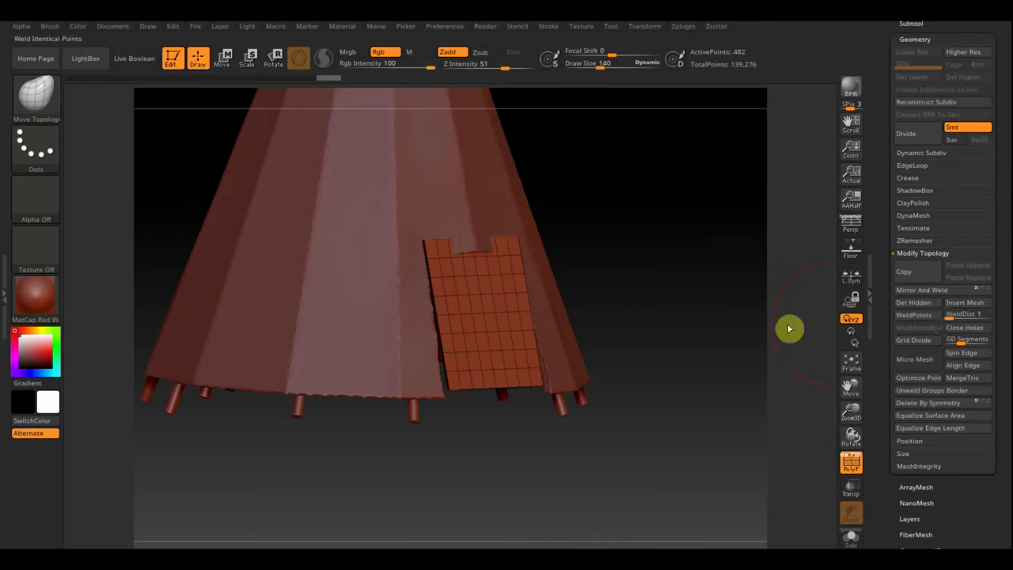
click(914, 217)
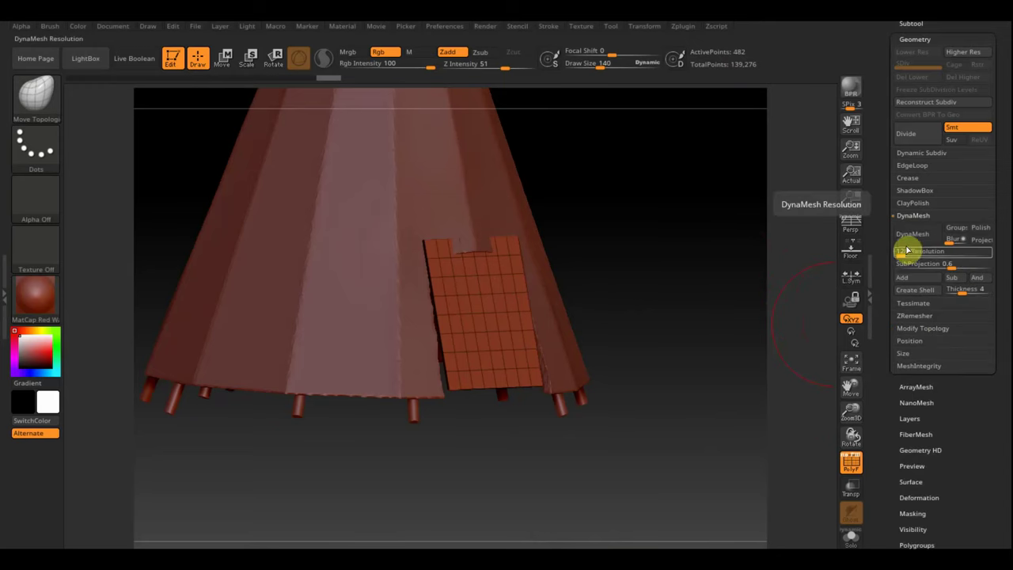
click(912, 234)
mouse_move(774, 304)
mouse_down()
mouse_move(722, 309)
mouse_move(739, 362)
mouse_move(644, 412)
mouse_up()
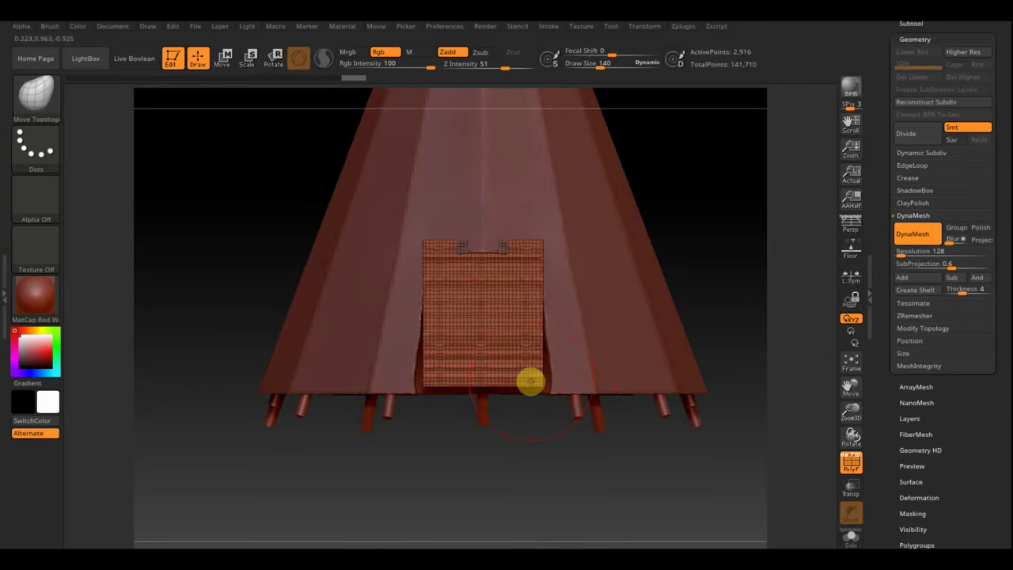
Smooth the notched top edge of the panel and drape it against the cone surface
drag(536, 385, 562, 403)
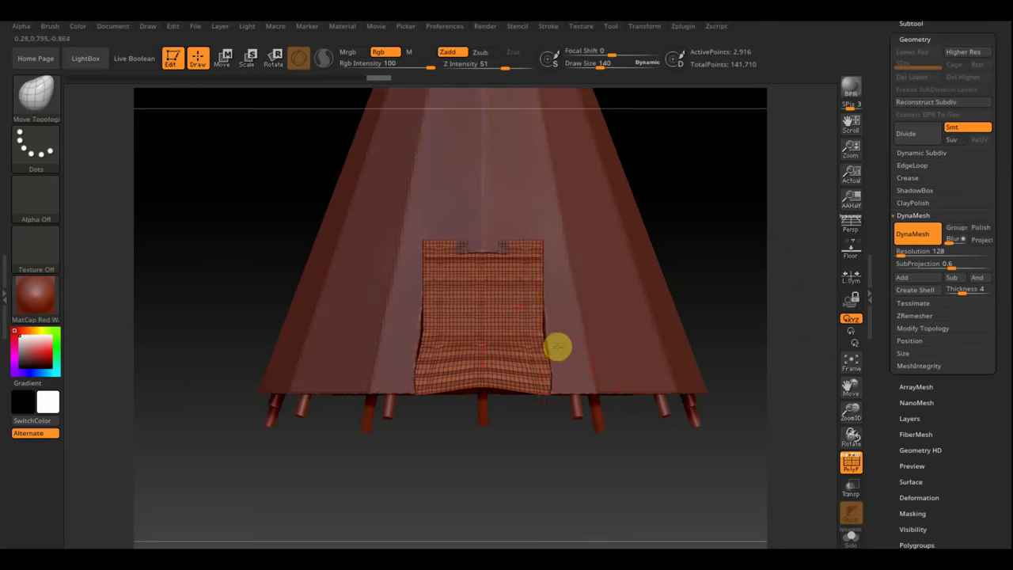
key(ctrl+z)
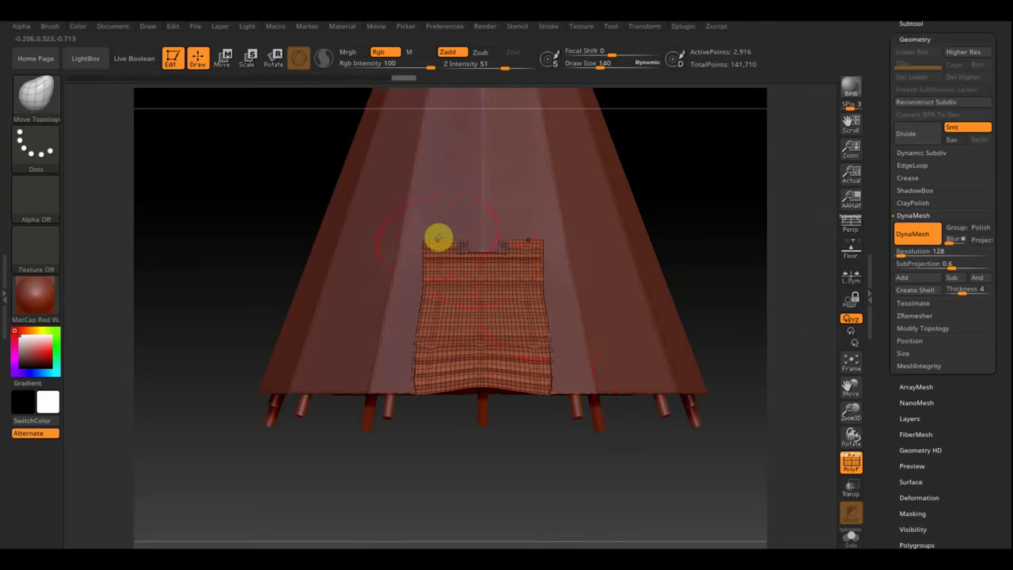
drag(436, 235, 436, 256)
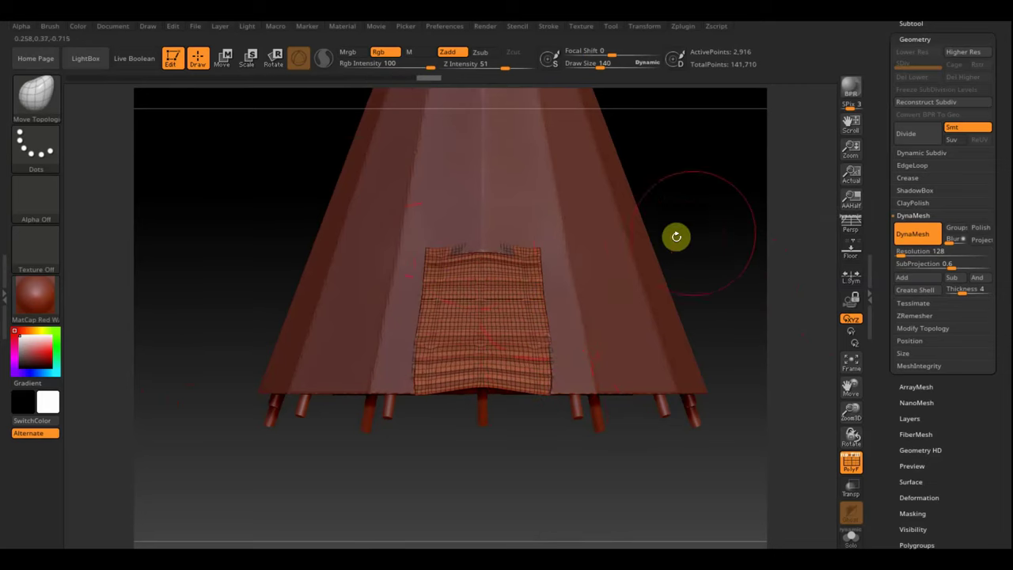
mouse_move(673, 235)
mouse_down()
mouse_move(728, 224)
mouse_move(699, 244)
mouse_up()
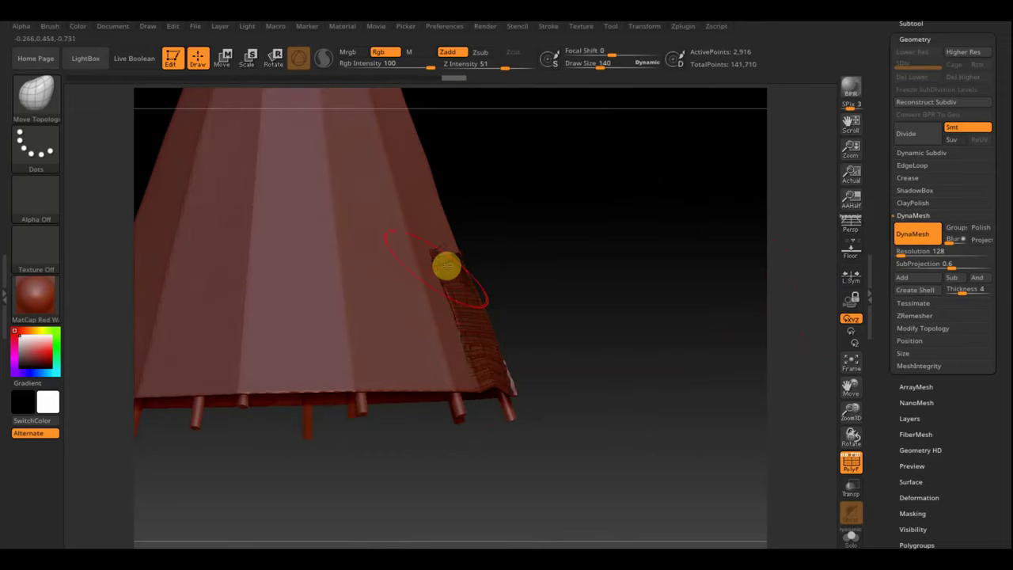
drag(573, 270, 562, 217)
mouse_move(435, 256)
mouse_down()
mouse_move(411, 323)
mouse_move(397, 331)
mouse_move(409, 280)
mouse_up()
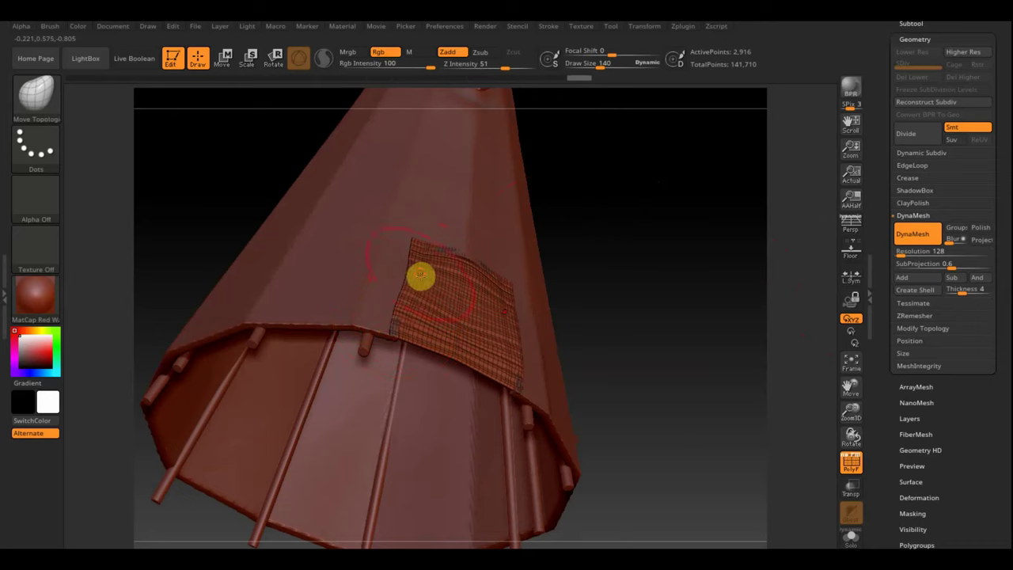
Tuck the flap's side edge against the cone, checking it from several angles
mouse_move(735, 240)
mouse_down()
mouse_move(719, 319)
mouse_move(719, 306)
mouse_up()
mouse_move(692, 436)
mouse_down()
mouse_move(416, 464)
mouse_move(403, 419)
mouse_up()
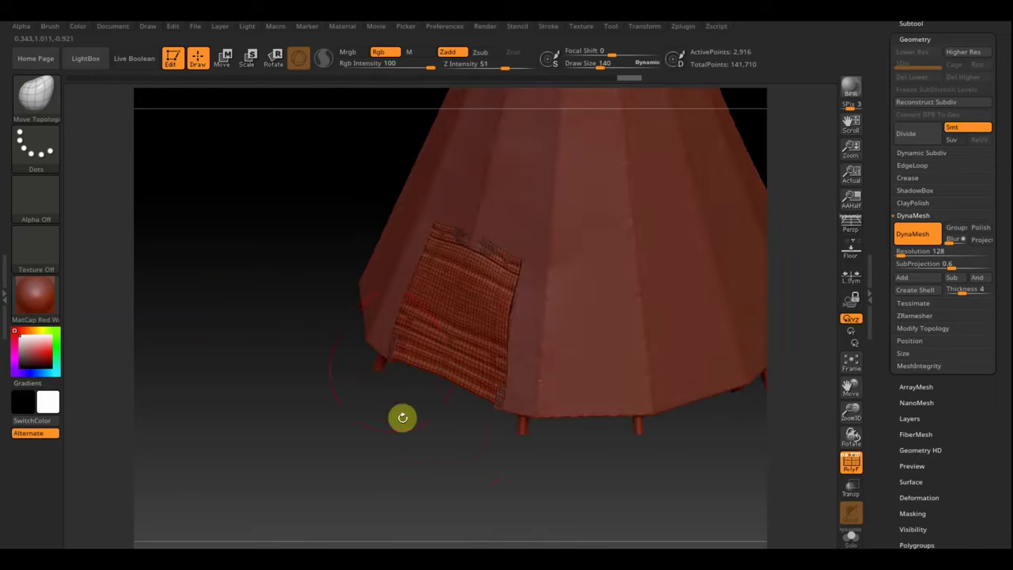
mouse_move(441, 366)
mouse_down()
mouse_move(420, 416)
mouse_move(395, 400)
mouse_move(493, 273)
mouse_up()
mouse_move(441, 367)
mouse_down()
mouse_move(451, 443)
mouse_move(520, 470)
mouse_move(622, 482)
mouse_move(572, 435)
mouse_up()
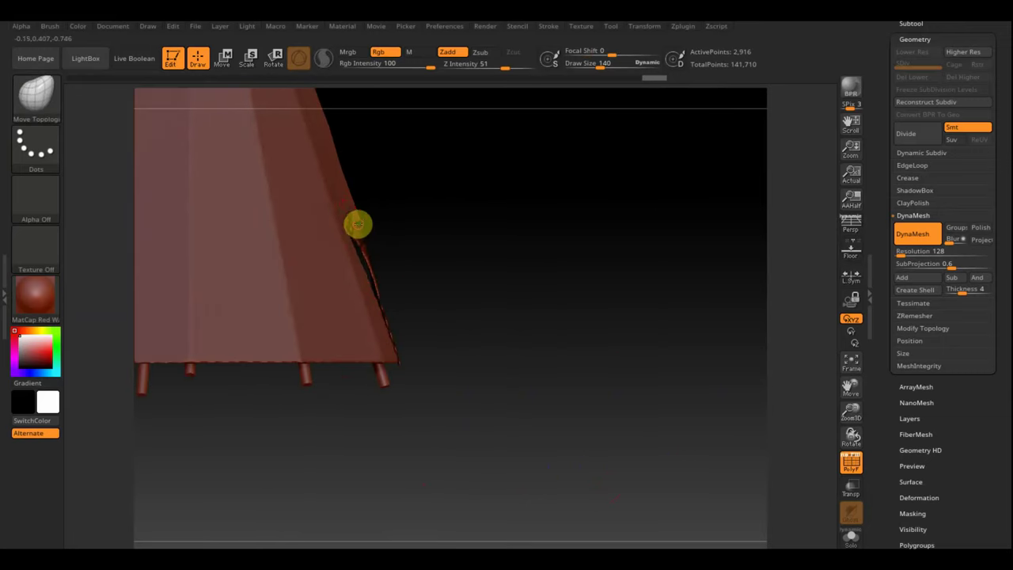
mouse_move(362, 223)
mouse_down()
mouse_move(364, 242)
mouse_move(355, 242)
mouse_up()
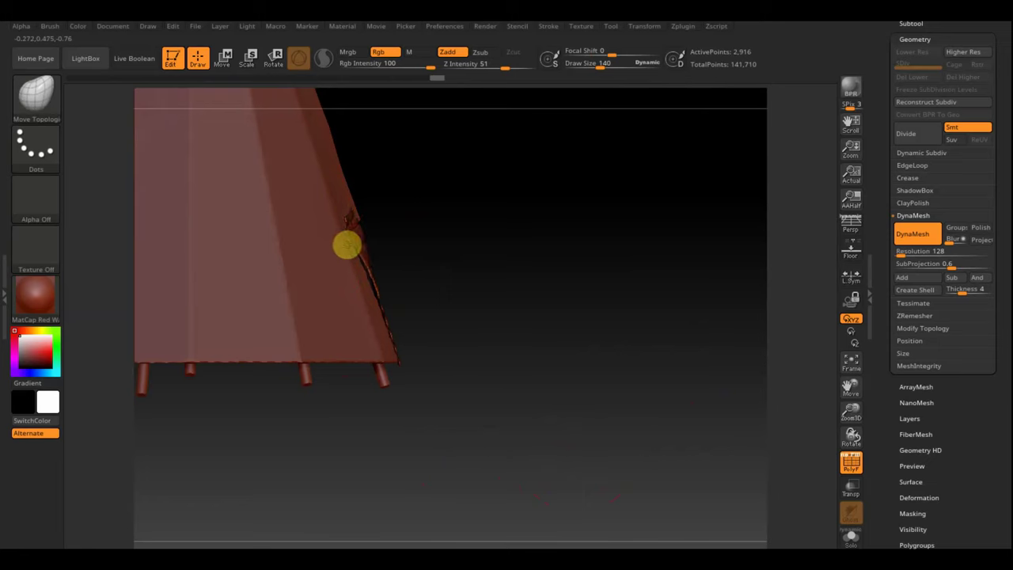
mouse_move(429, 266)
mouse_down()
mouse_move(389, 274)
mouse_move(404, 215)
mouse_up()
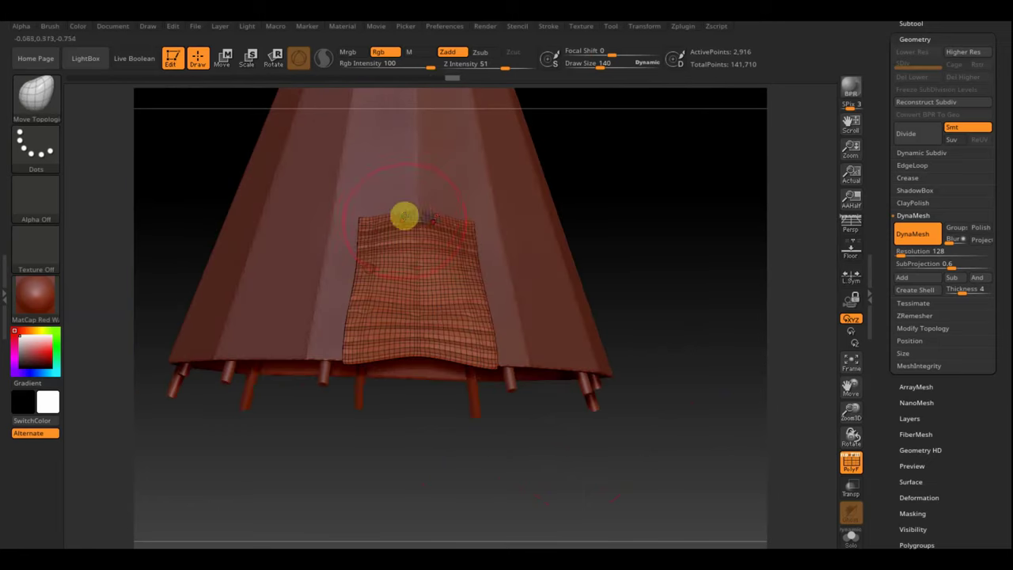
drag(596, 240, 665, 262)
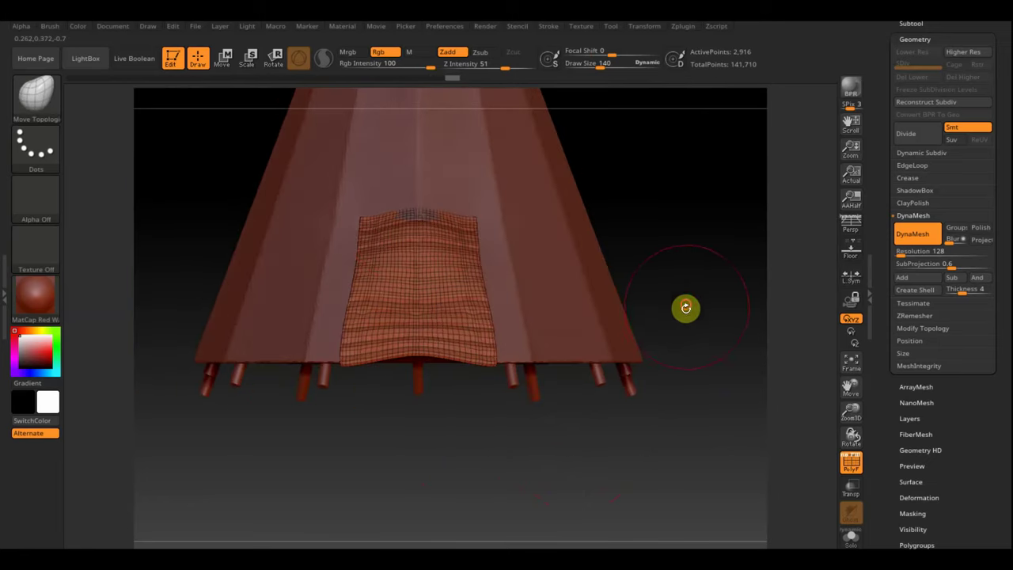
mouse_move(686, 307)
mouse_down()
mouse_move(665, 244)
mouse_move(680, 366)
mouse_up()
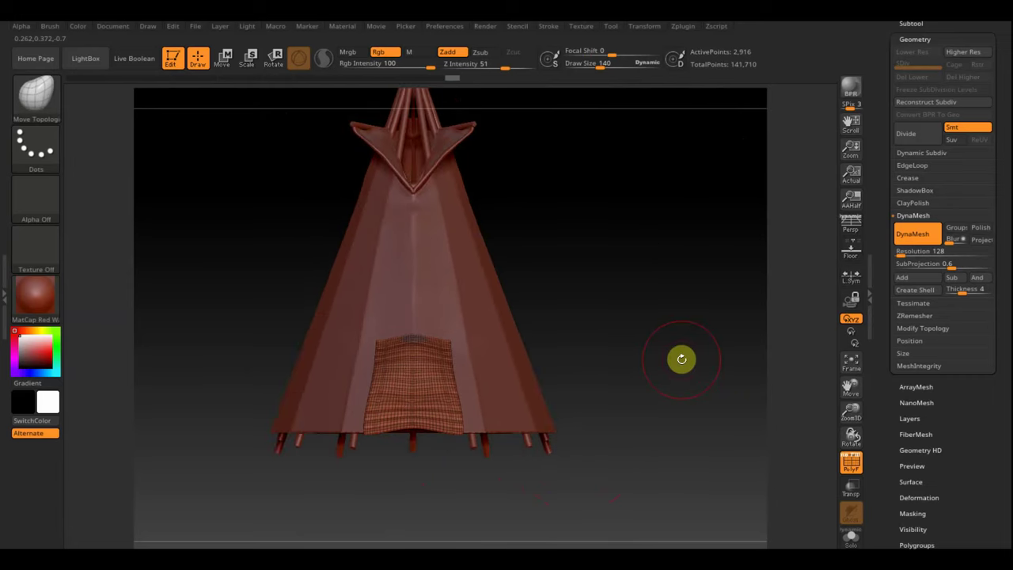
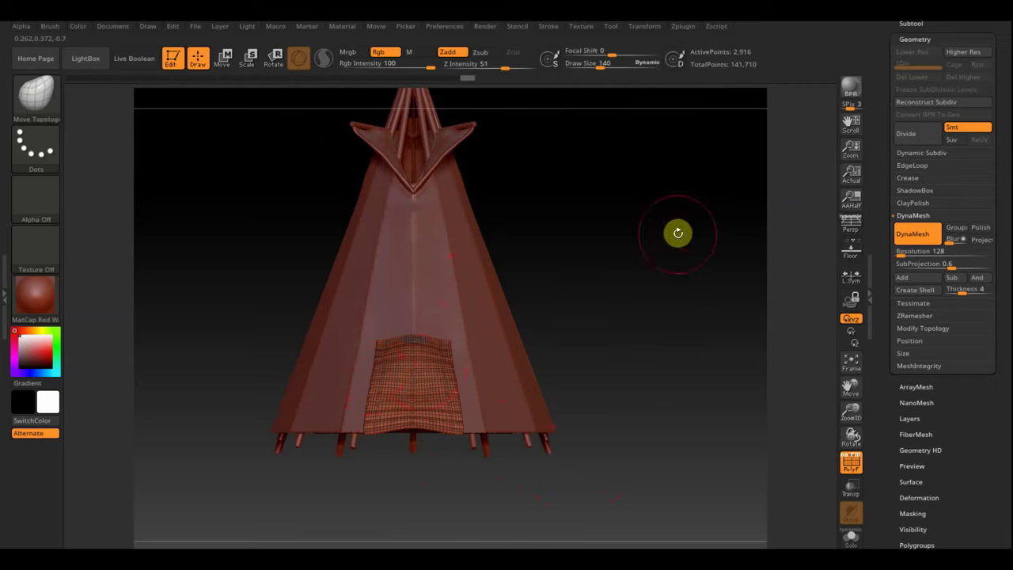
Frame the whole teepee, then open Tool > Subtool and its Append mesh picker
alt+drag(656, 209, 647, 337)
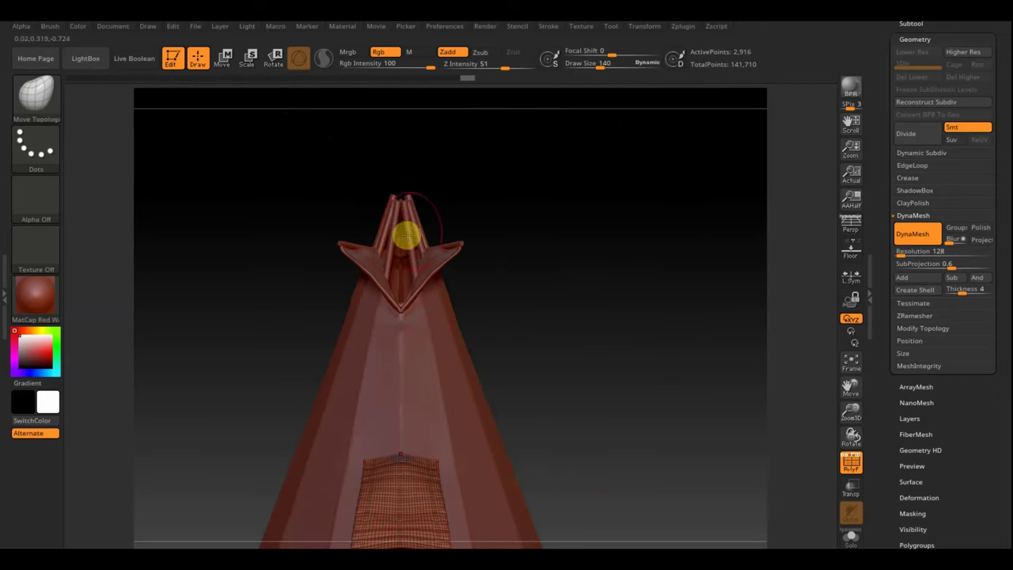
alt+drag(568, 362, 575, 244)
mouse_move(590, 278)
alt+mouse_down()
mouse_move(563, 235)
mouse_move(579, 301)
alt+mouse_up()
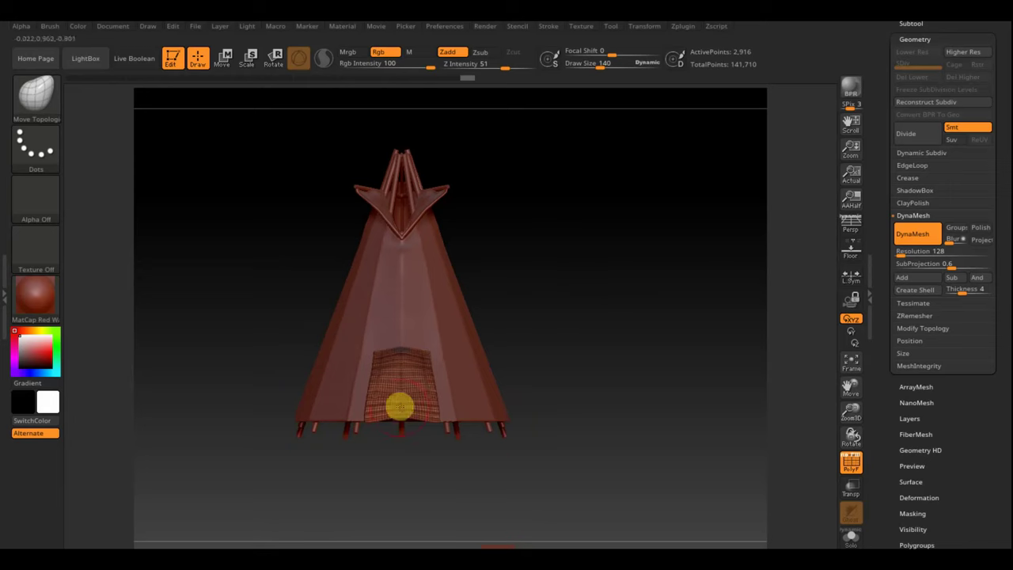
mouse_move(552, 248)
mouse_down()
mouse_move(557, 187)
mouse_move(576, 322)
mouse_up()
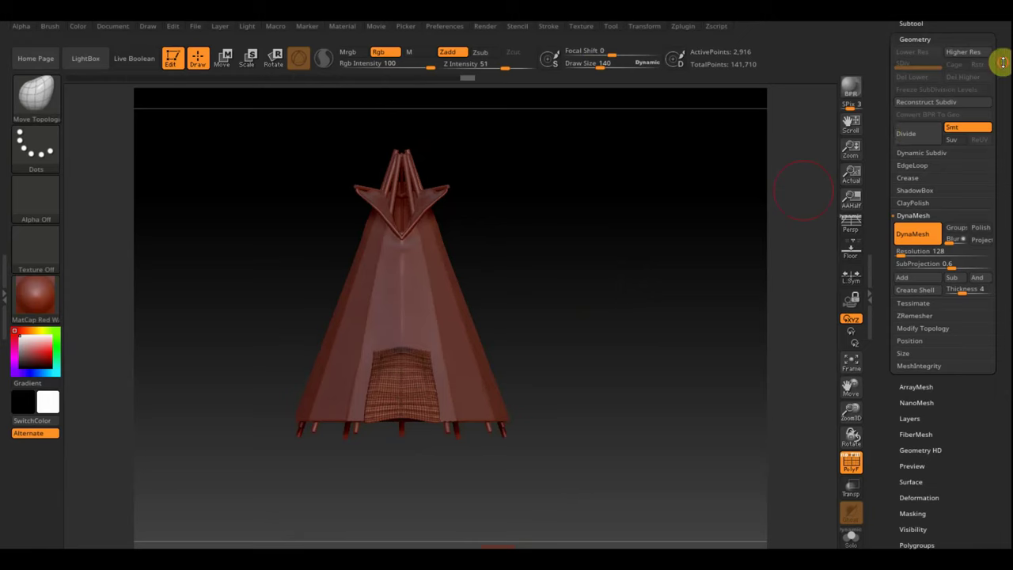
drag(1003, 62, 997, 102)
click(912, 137)
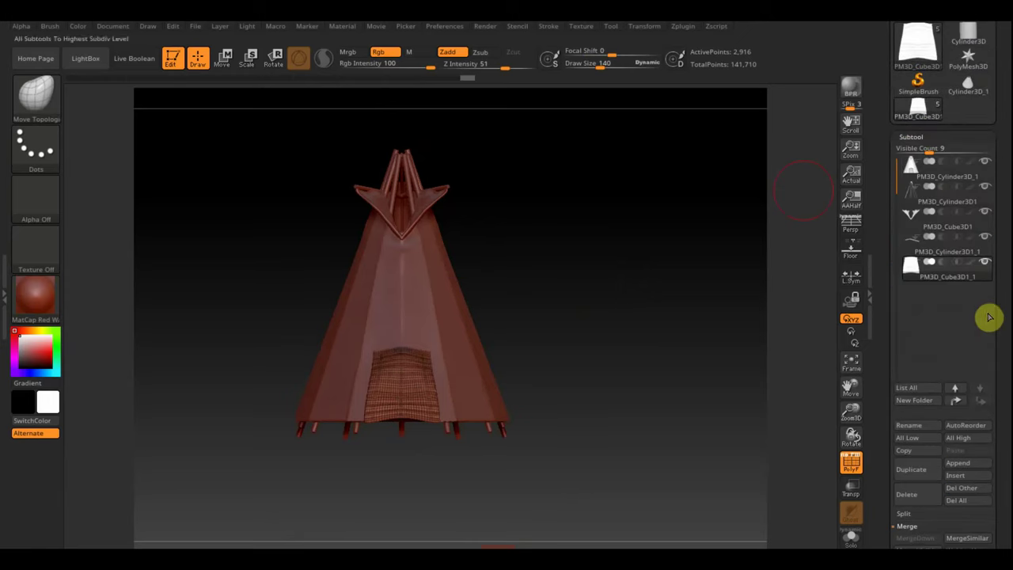
click(966, 466)
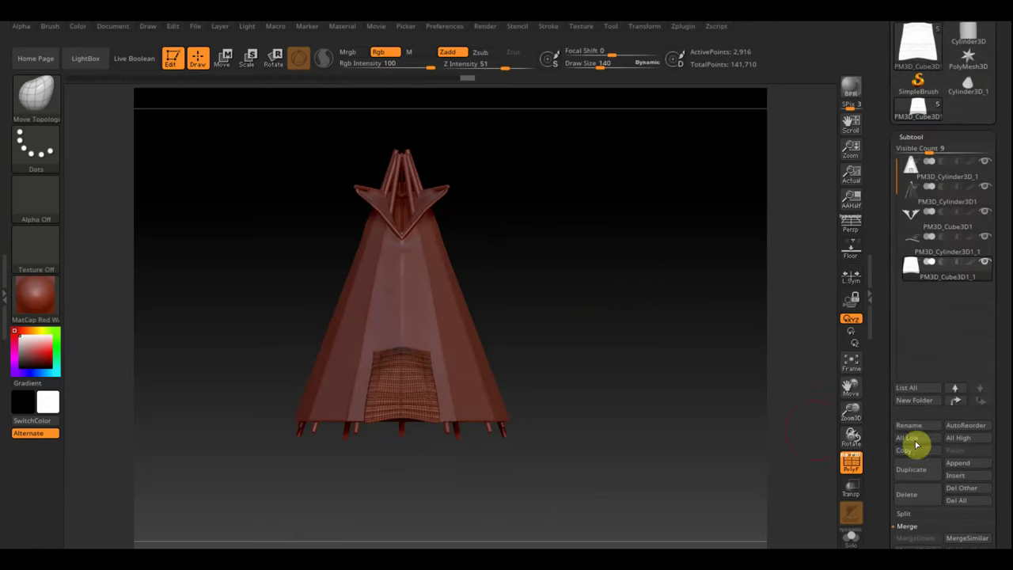
click(961, 464)
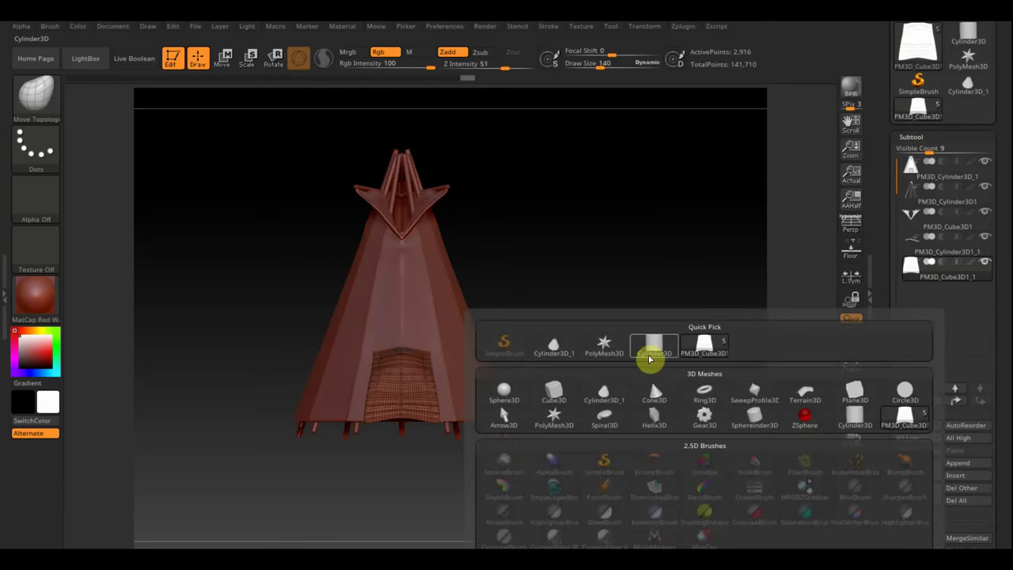
Append a Cylinder3D subtool and scale it down on Y with the Move gizmo into a thin disk
click(654, 351)
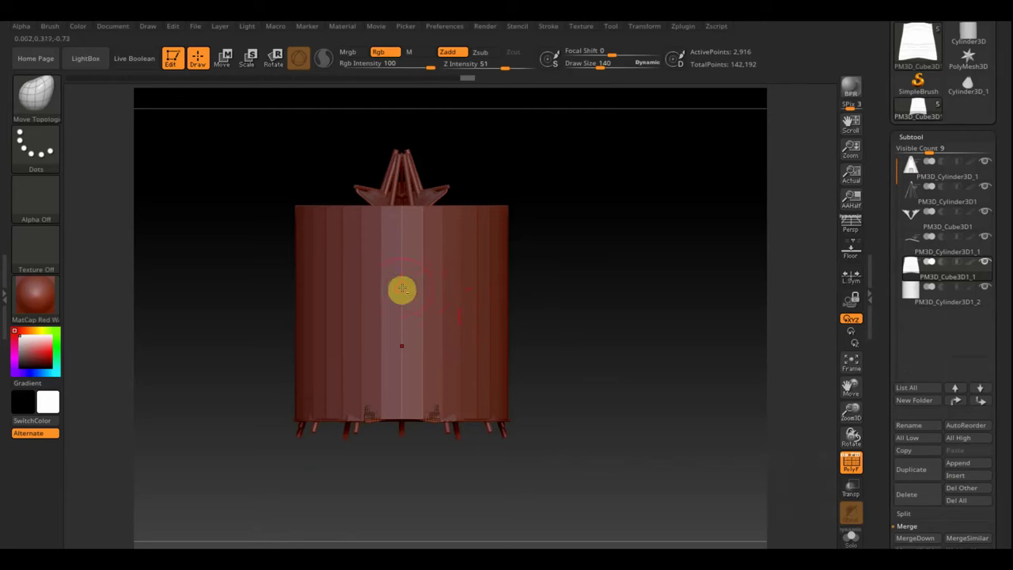
alt+click(400, 288)
click(223, 57)
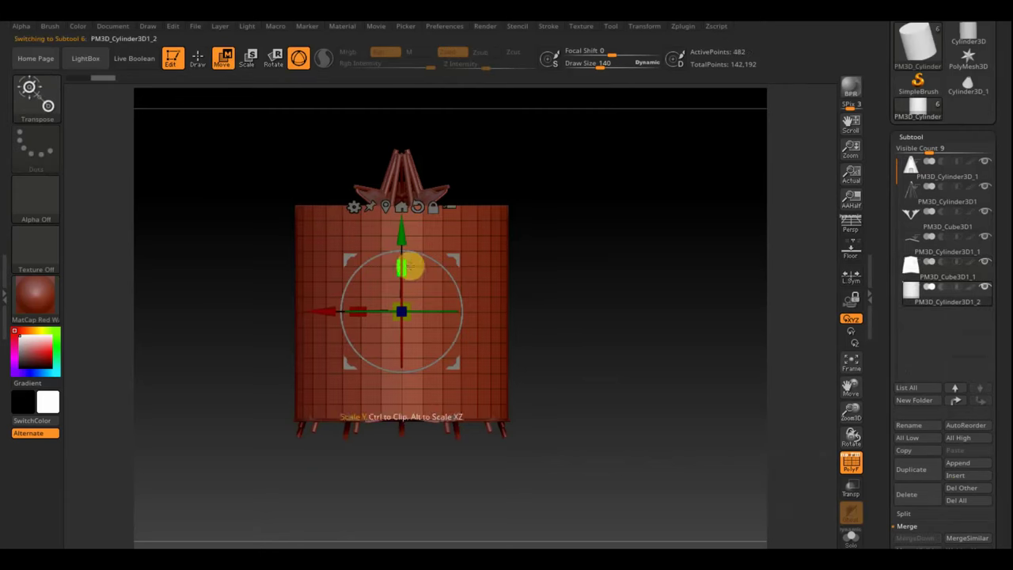
drag(409, 264, 401, 312)
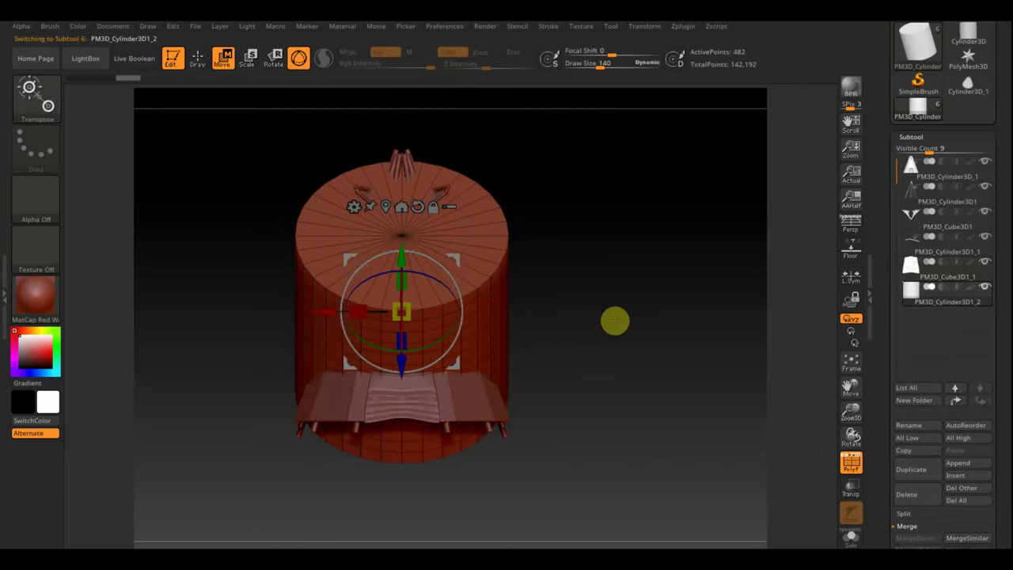
shift+drag(612, 319, 615, 320)
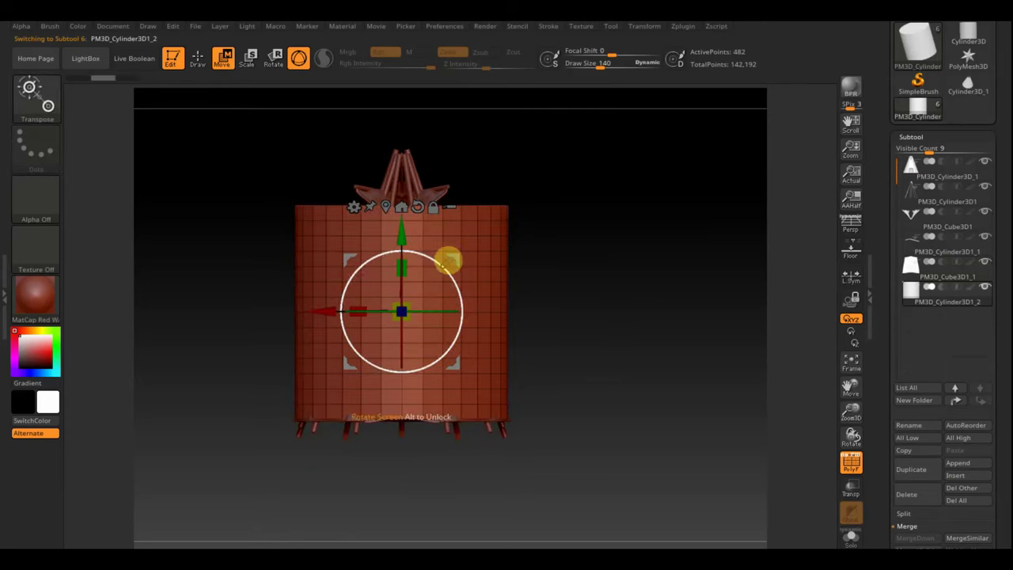
drag(403, 261, 420, 377)
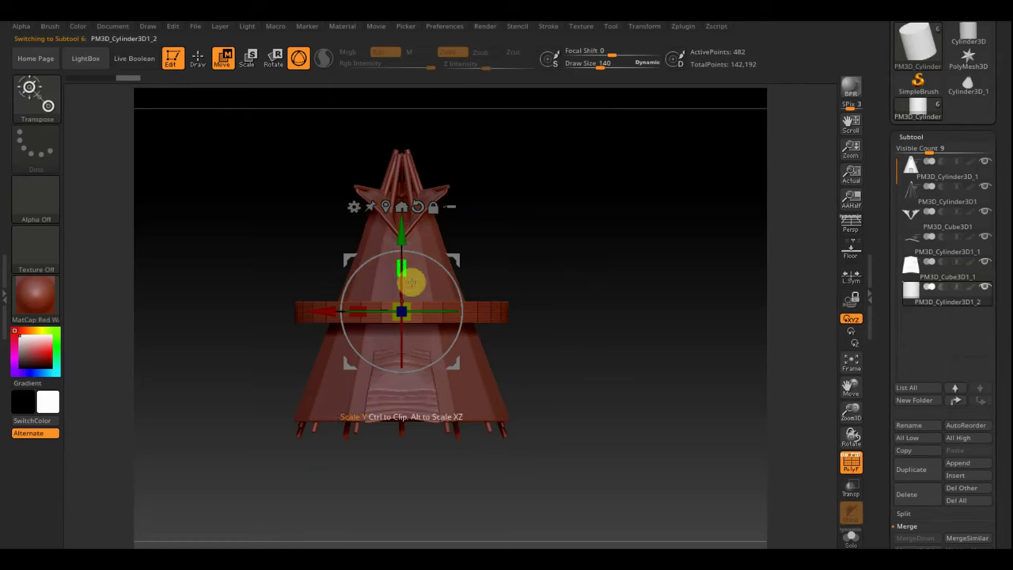
drag(403, 264, 414, 347)
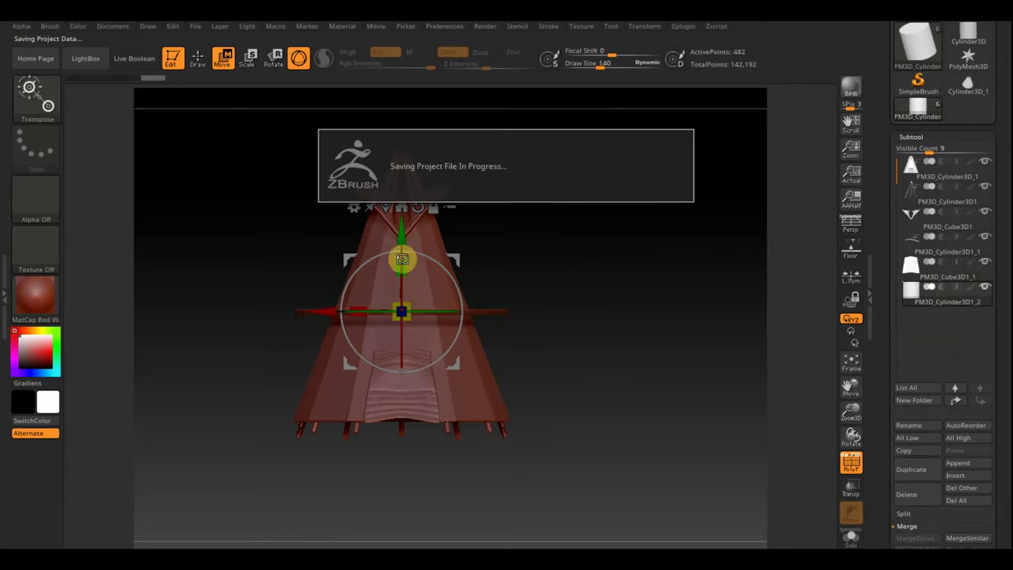
Drag the disk down with the gizmo's Y arrow to the teepee's base, checking placement from several angles
ctrl+shift+click(560, 276)
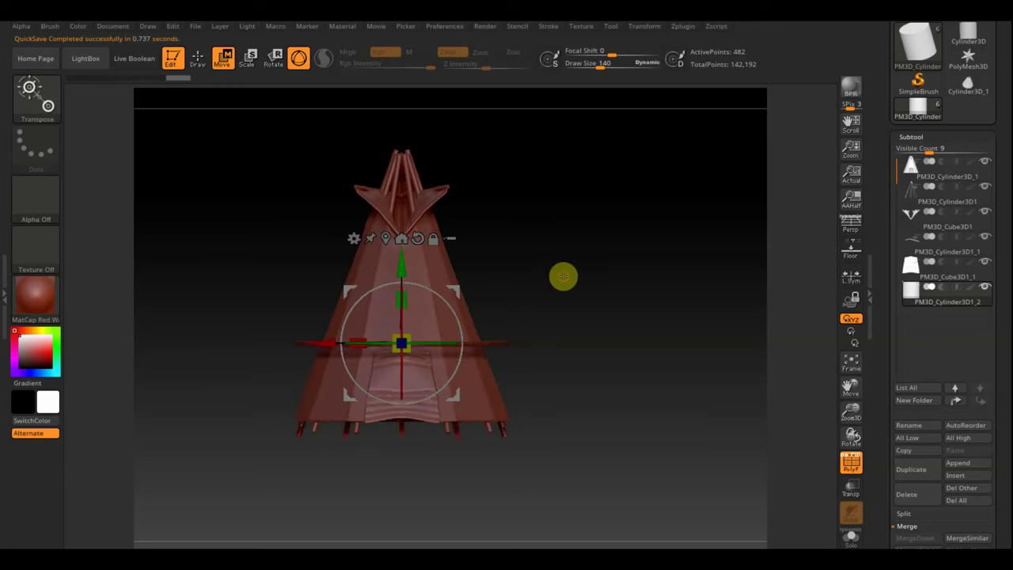
drag(543, 283, 577, 193)
mouse_move(603, 312)
mouse_down()
mouse_move(596, 179)
mouse_move(596, 296)
mouse_up()
drag(395, 259, 411, 344)
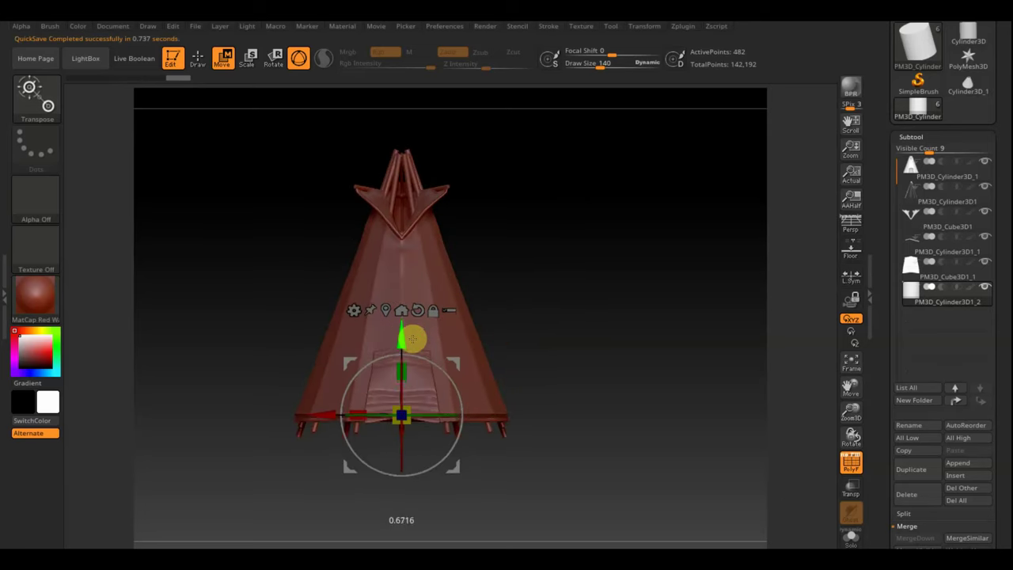
mouse_move(673, 319)
mouse_down()
mouse_move(676, 208)
mouse_move(672, 400)
mouse_move(677, 343)
mouse_up()
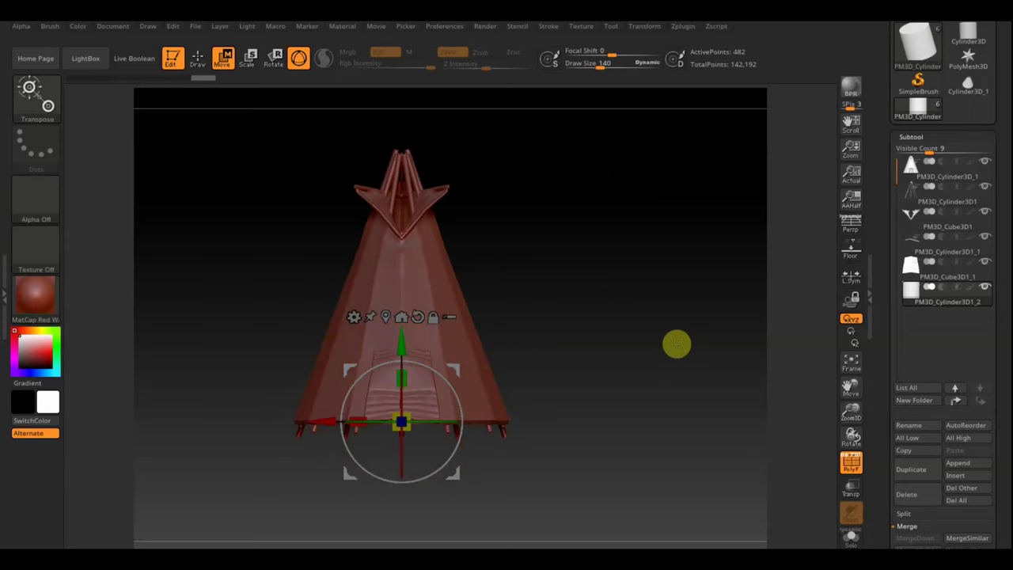
drag(402, 346, 402, 344)
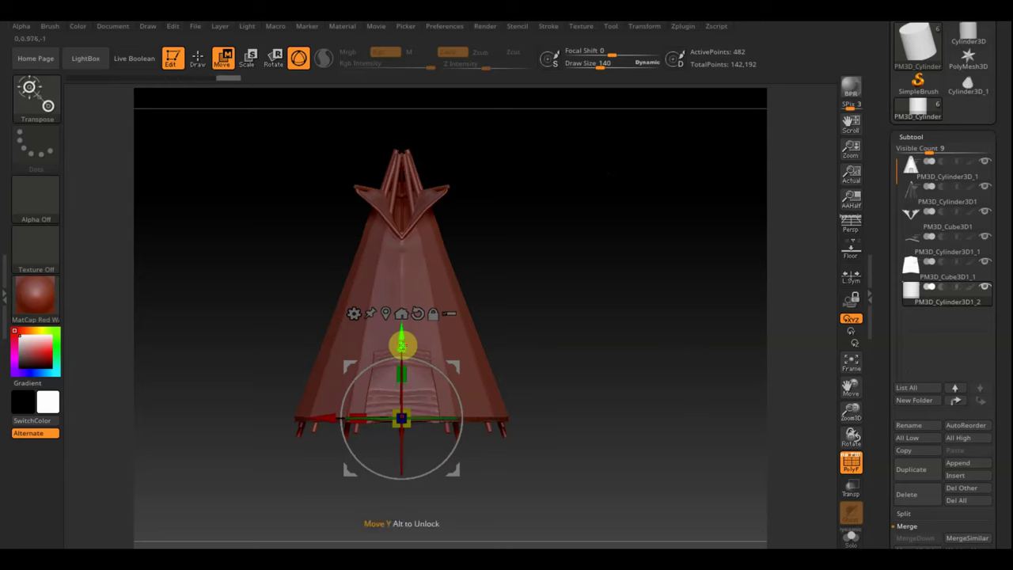
mouse_move(686, 353)
mouse_down()
mouse_move(681, 425)
mouse_move(662, 441)
mouse_move(672, 422)
mouse_up()
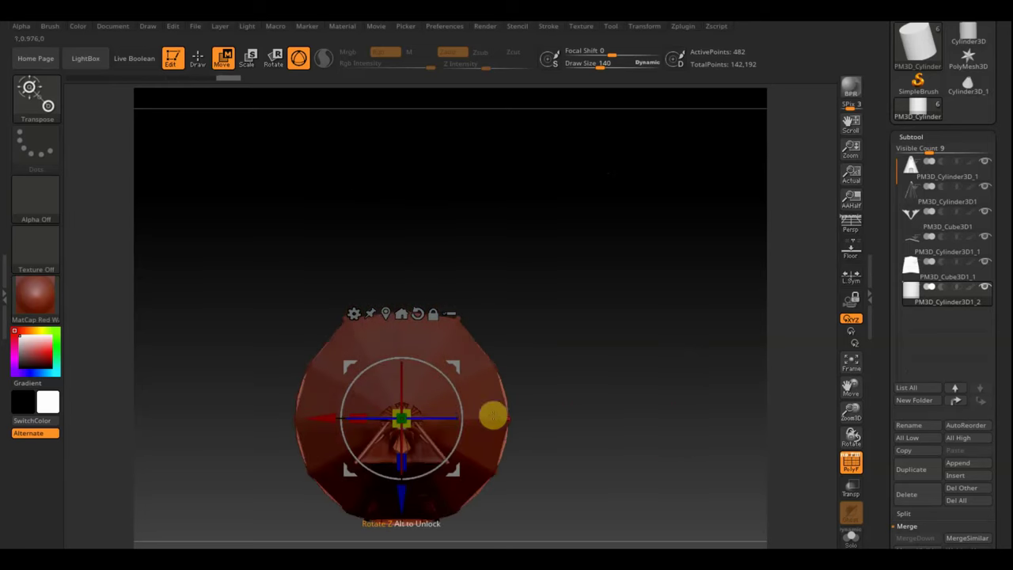
drag(400, 496, 400, 501)
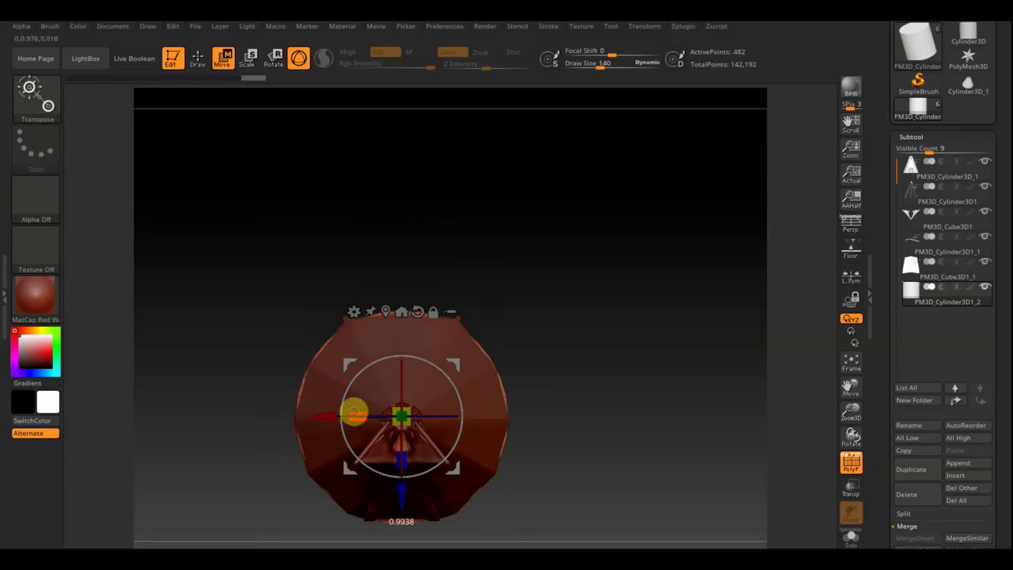
mouse_move(522, 364)
mouse_down()
mouse_move(622, 283)
mouse_move(621, 377)
mouse_move(628, 293)
mouse_up()
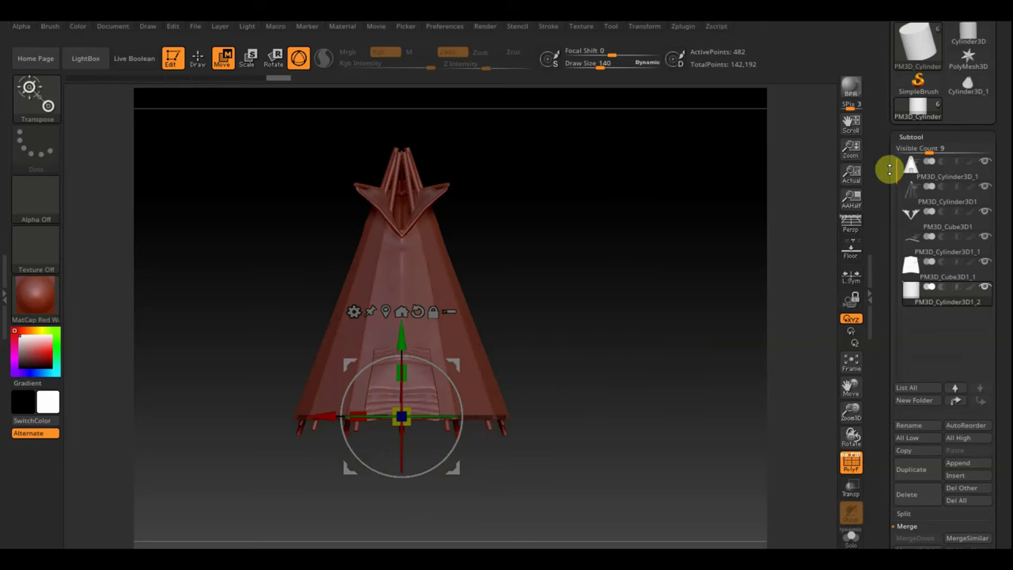
drag(670, 259, 725, 272)
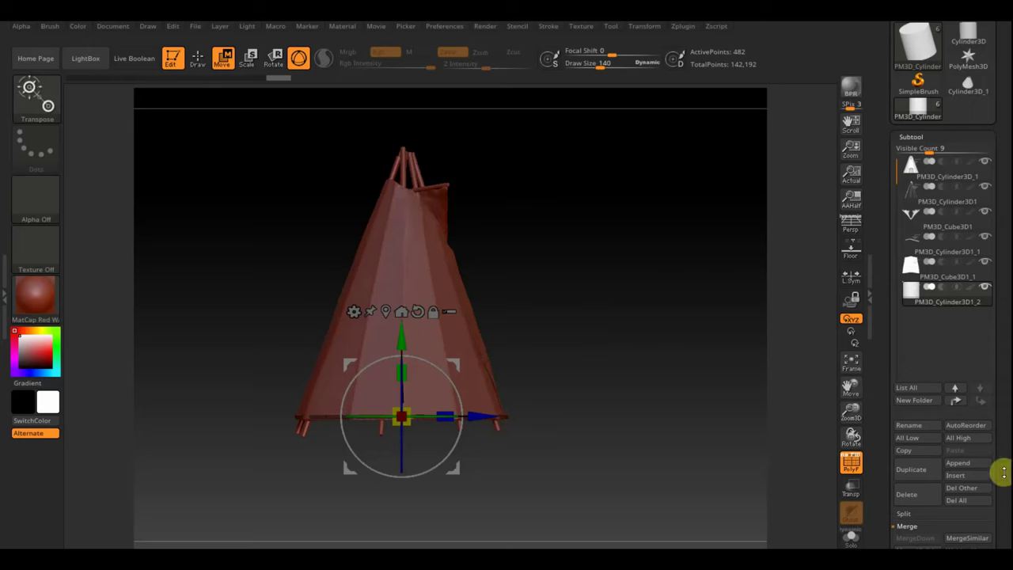
Remesh the flat disk with DynaMesh at resolution 584
drag(1003, 473, 995, 389)
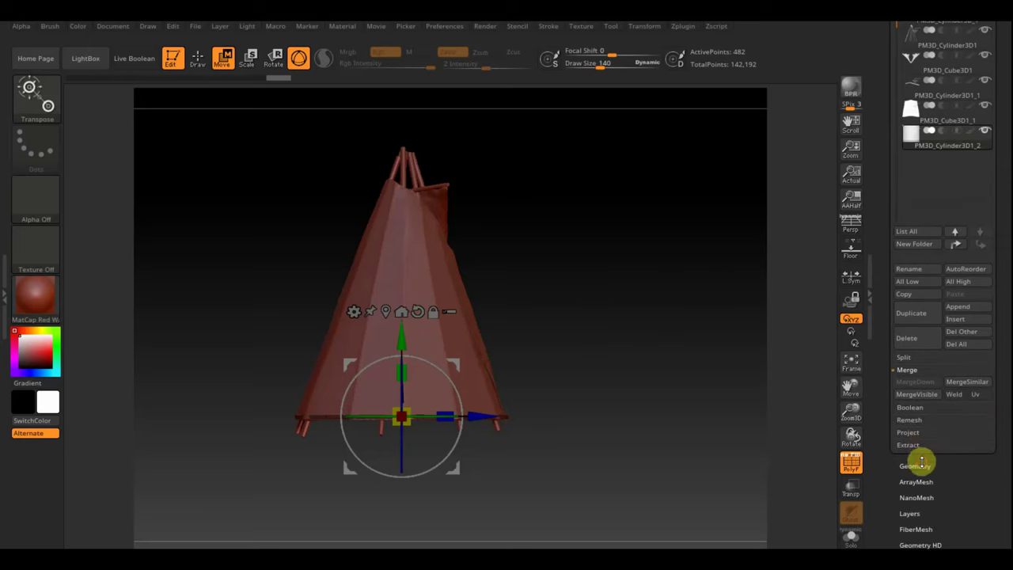
click(921, 464)
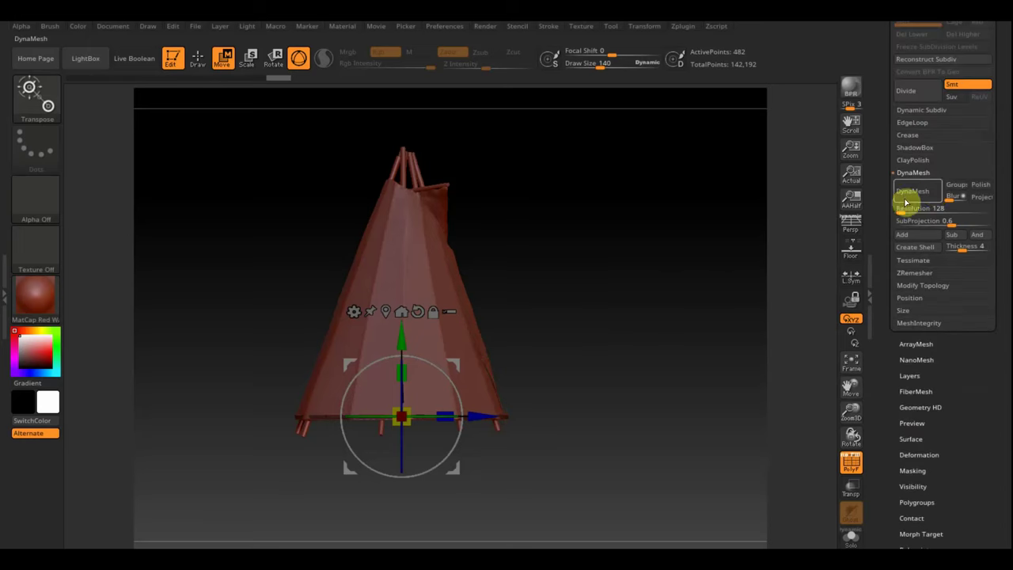
text(584)
key(Return)
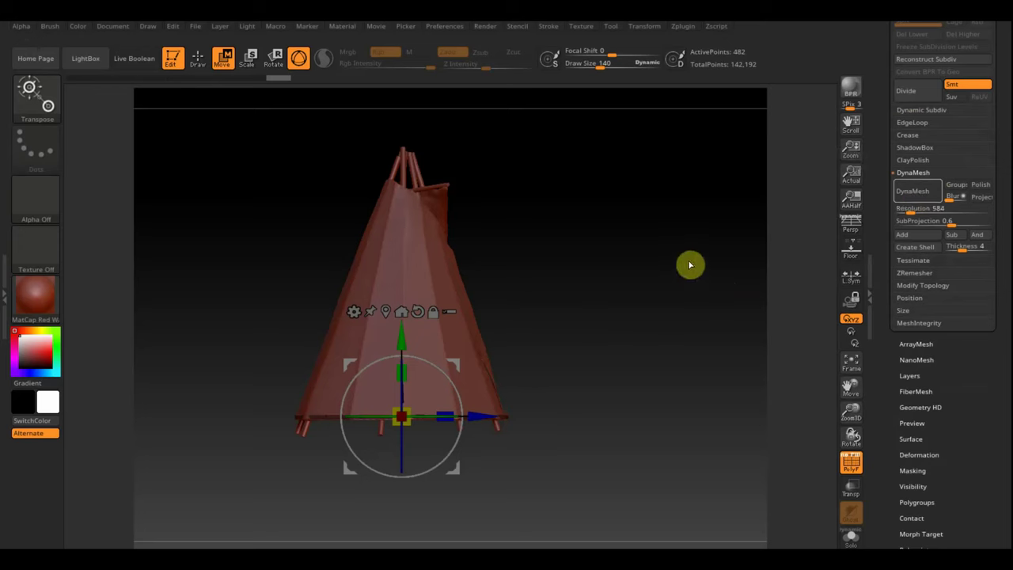
ctrl+drag(689, 264, 687, 260)
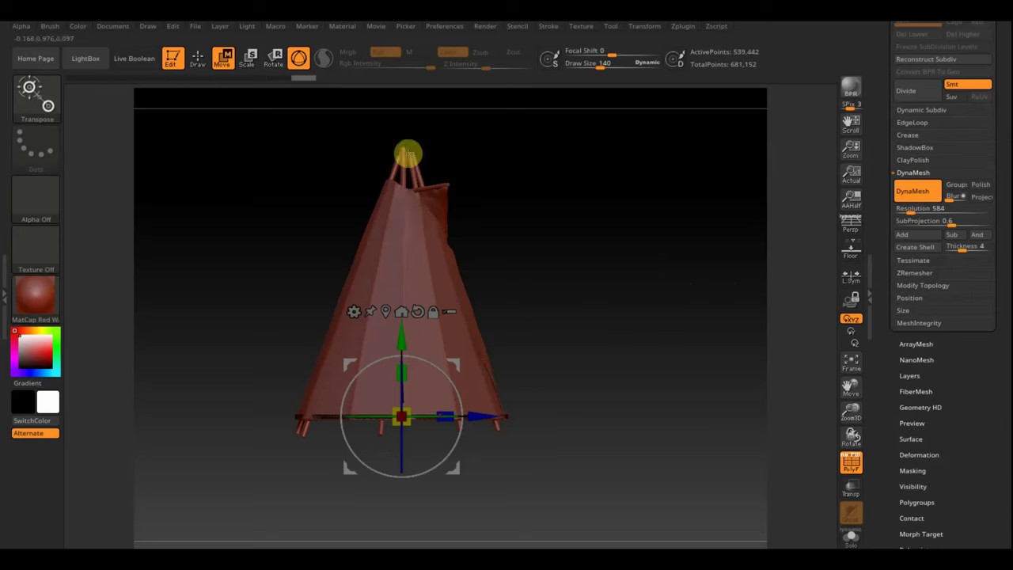
Select the cone subtool, set DynaMesh resolution to 256 and remesh, then undo the remesh
click(197, 58)
alt+click(412, 251)
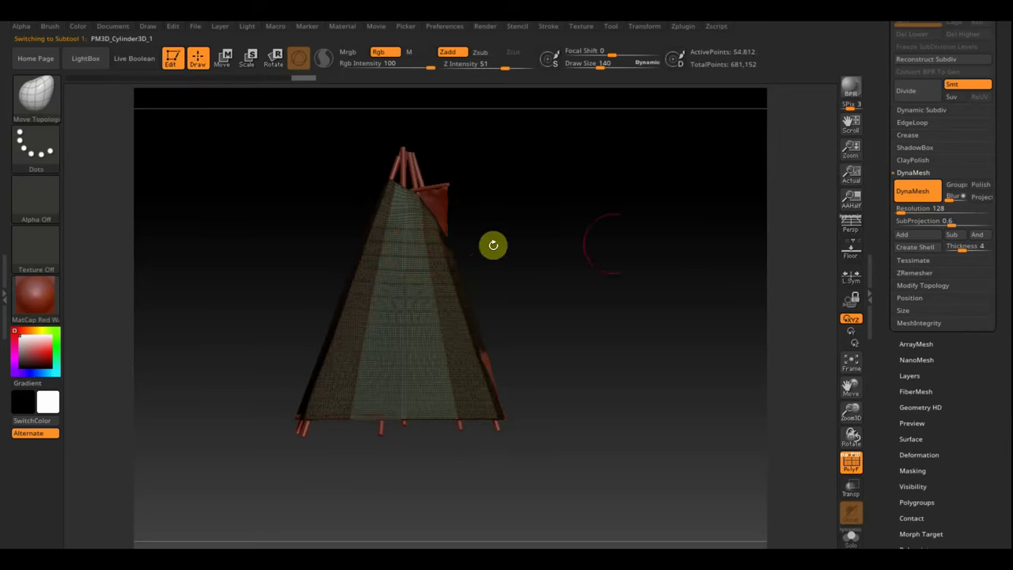
click(904, 209)
text(256)
key(Return)
click(914, 198)
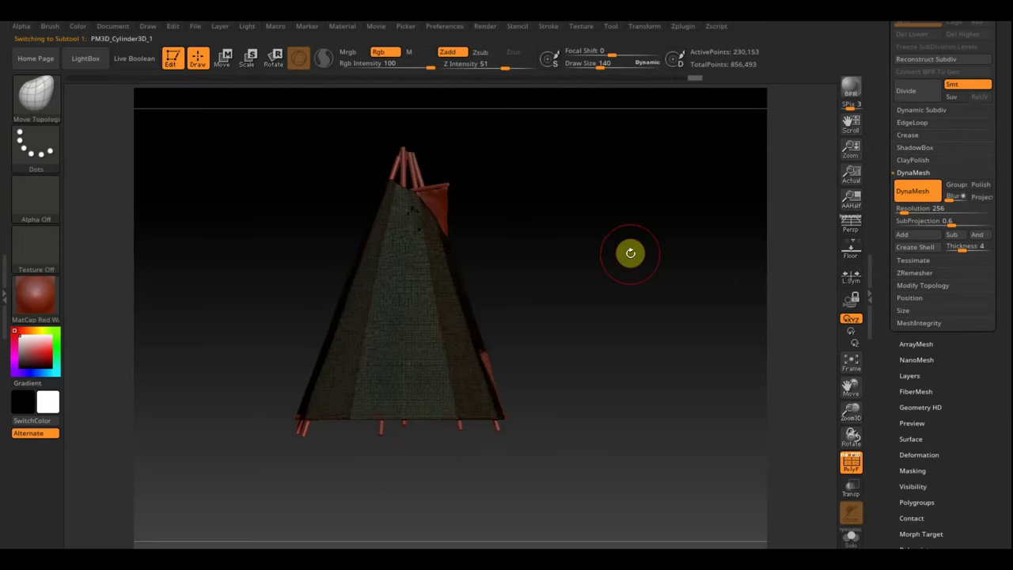
mouse_move(660, 264)
mouse_down()
mouse_move(646, 264)
mouse_move(653, 322)
mouse_move(637, 319)
mouse_move(654, 356)
mouse_move(665, 278)
mouse_move(650, 341)
mouse_up()
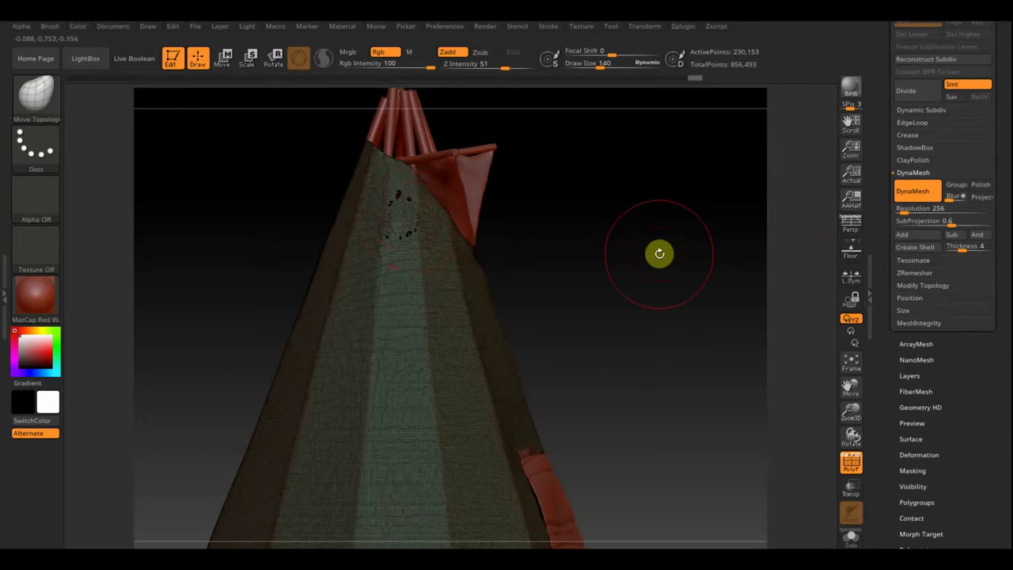
key(ctrl)
key(ctrl+z)
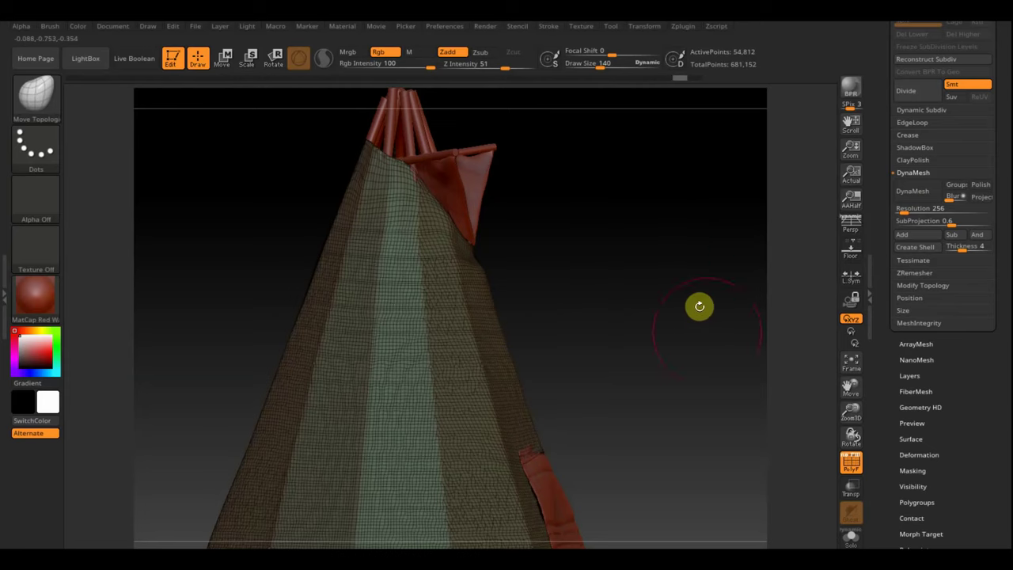
mouse_move(679, 369)
mouse_down()
mouse_move(673, 377)
mouse_move(683, 237)
mouse_up()
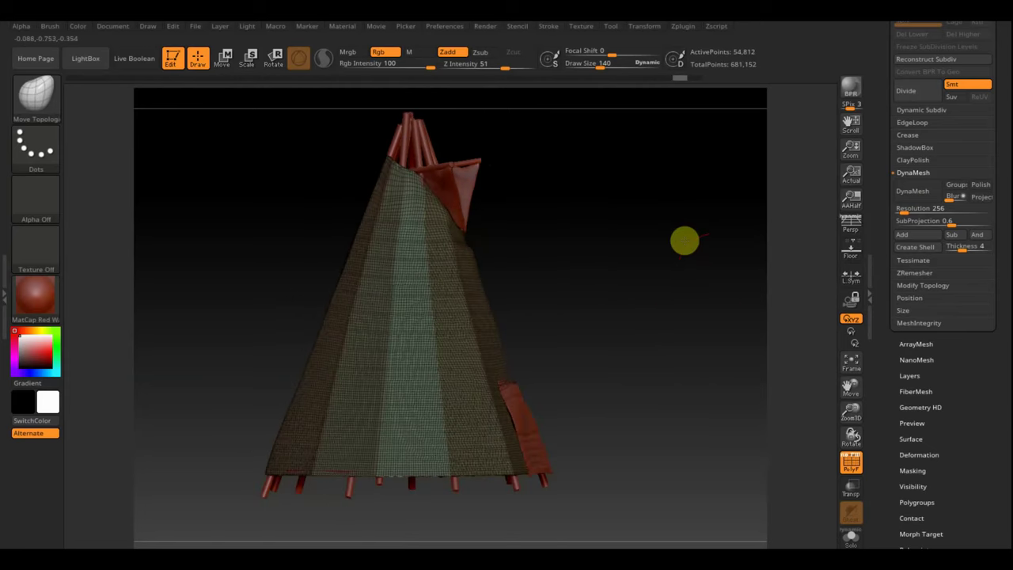
Run Geometry > DynaMesh at resolution 256 on the teepee cover and turn it to face front
click(919, 454)
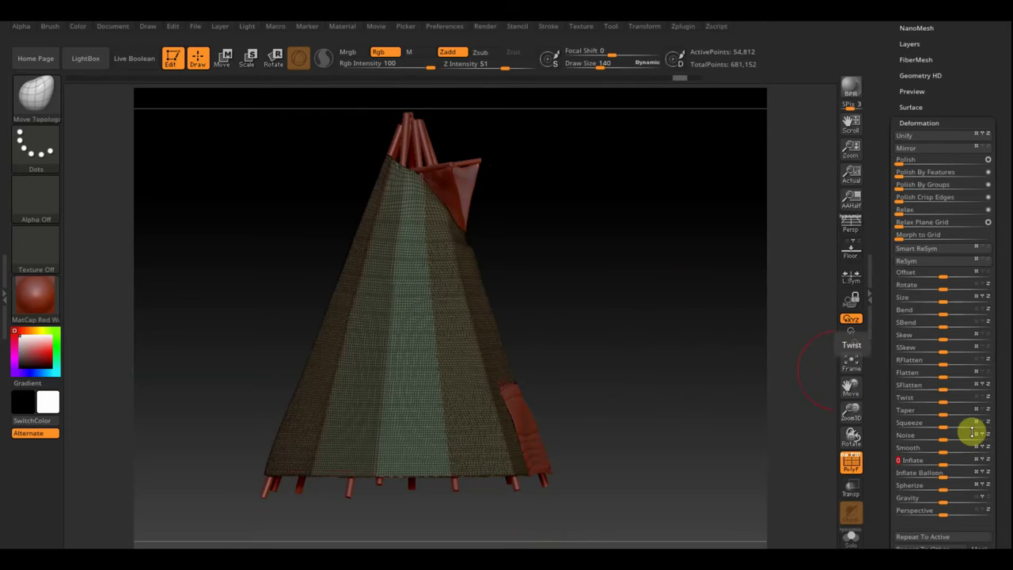
drag(979, 69, 977, 131)
click(915, 99)
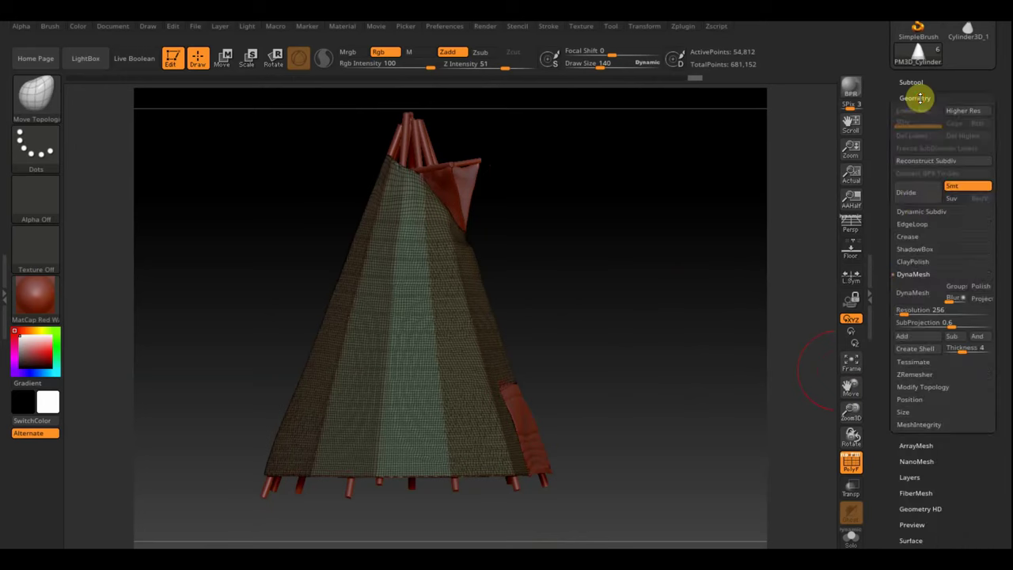
click(914, 294)
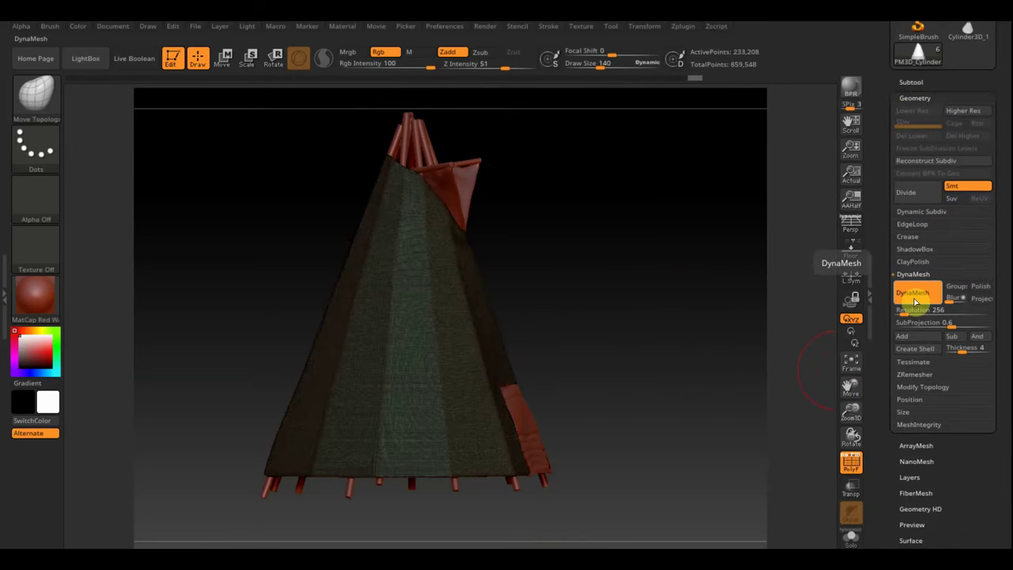
mouse_move(628, 276)
mouse_down()
mouse_move(583, 283)
mouse_move(436, 194)
mouse_up()
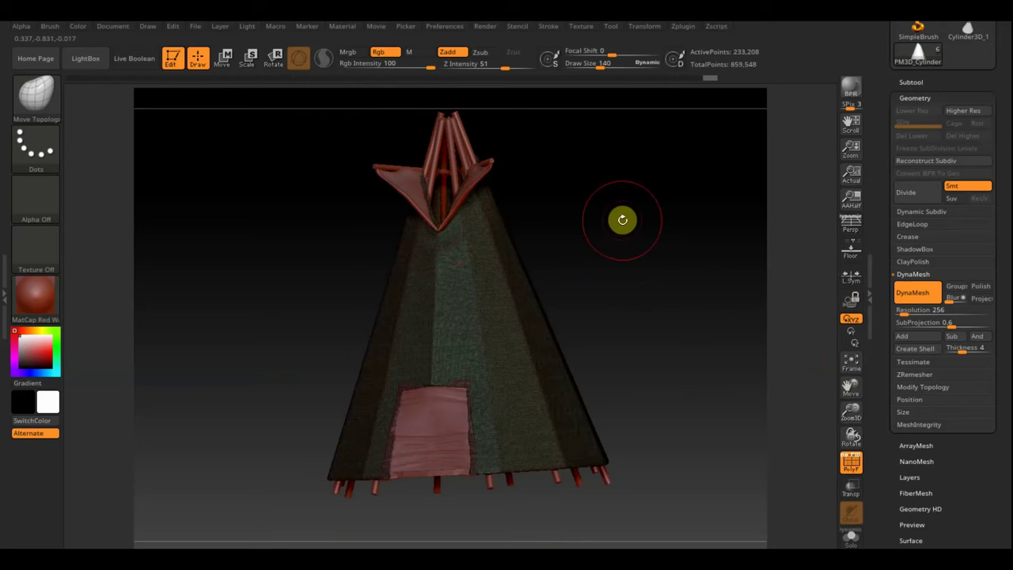
Select the teepee body subtool and turn off the PolyF overlay
shift+drag(607, 201, 638, 264)
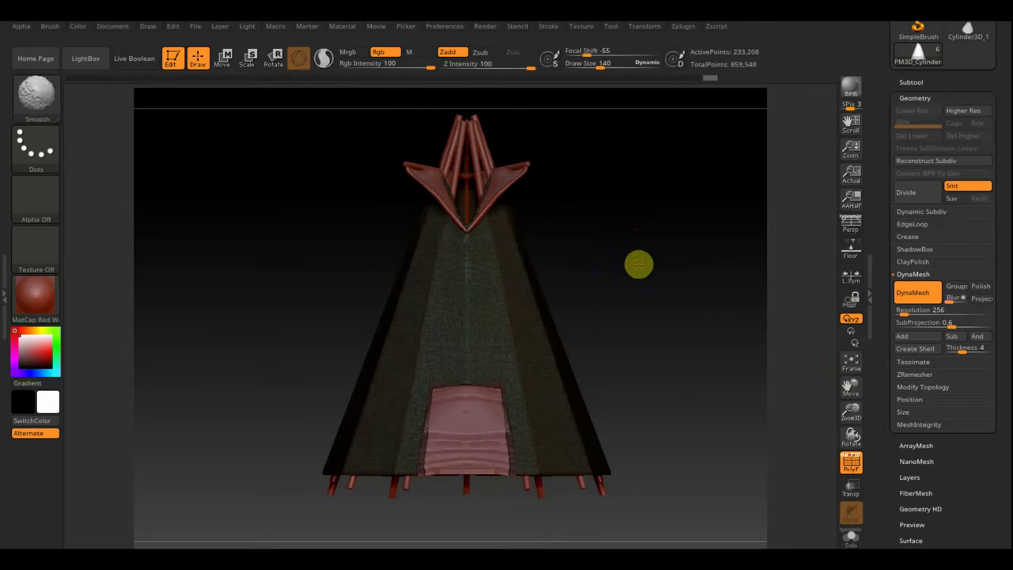
alt+click(504, 185)
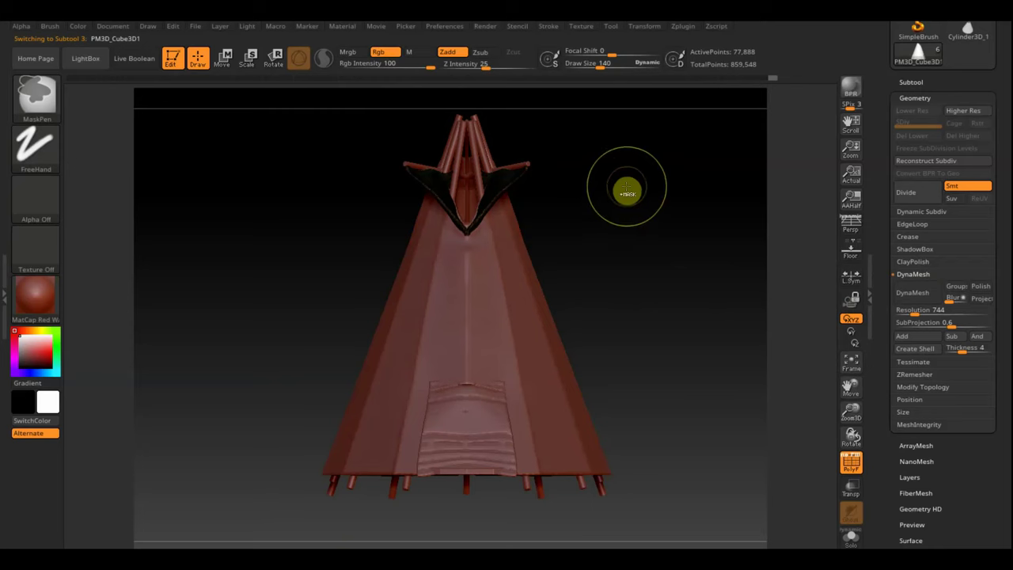
drag(641, 214, 685, 267)
click(851, 463)
mouse_move(760, 412)
mouse_down()
mouse_move(685, 357)
mouse_move(651, 359)
mouse_up()
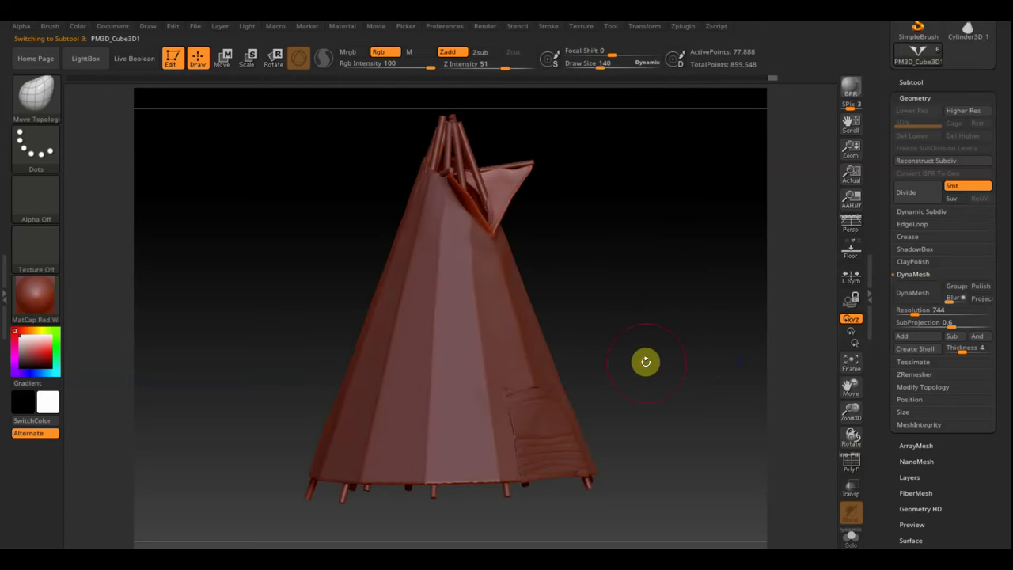
shift+drag(610, 389, 614, 398)
Select the door flap subtool and Shift-smooth its surface, inspecting from front and side
alt+click(512, 433)
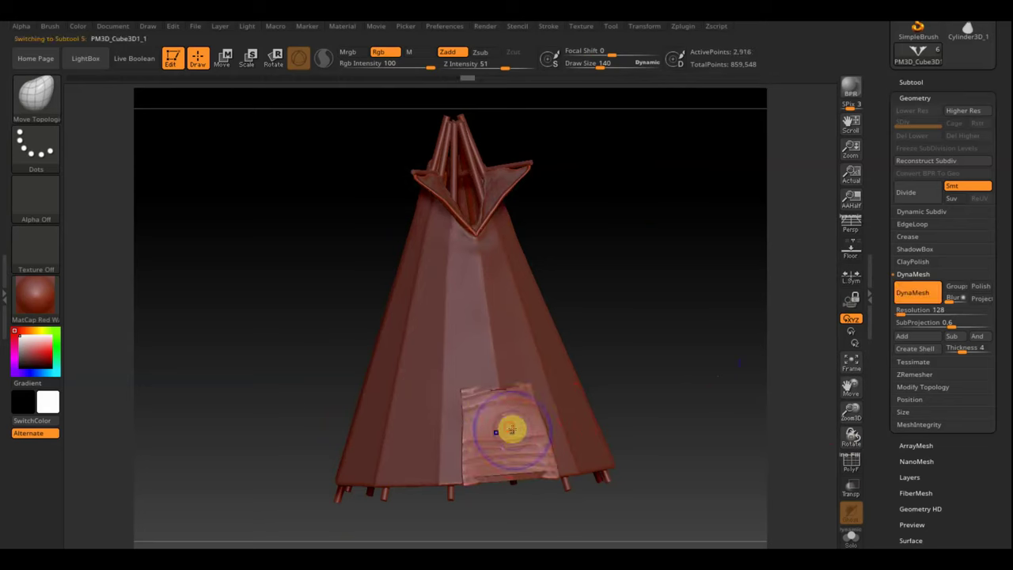
mouse_move(479, 443)
shift+mouse_down()
mouse_move(492, 476)
mouse_move(575, 516)
shift+mouse_up()
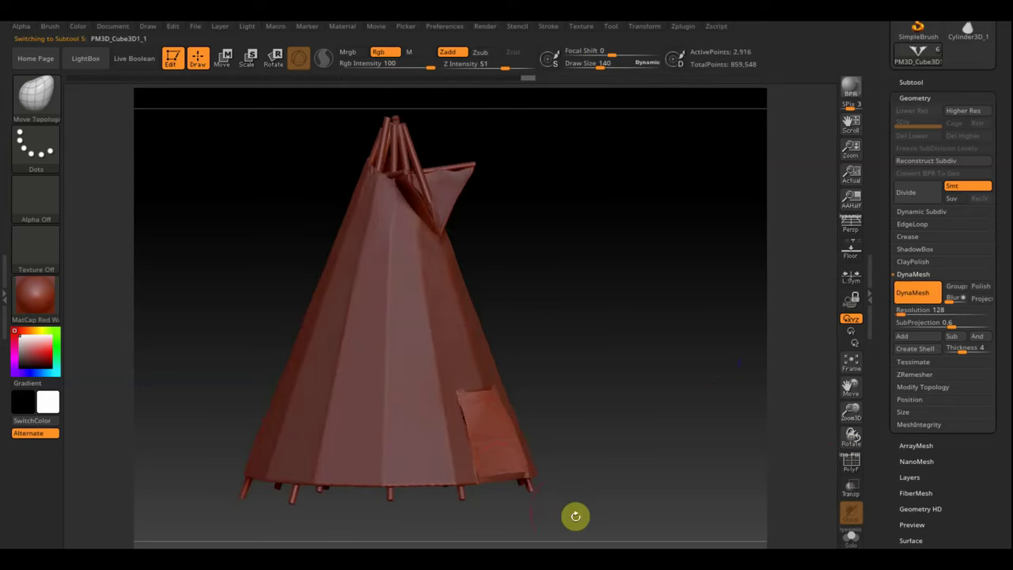
mouse_move(502, 481)
mouse_down()
mouse_move(536, 499)
mouse_move(501, 477)
mouse_move(530, 498)
mouse_move(472, 511)
mouse_move(484, 478)
mouse_up()
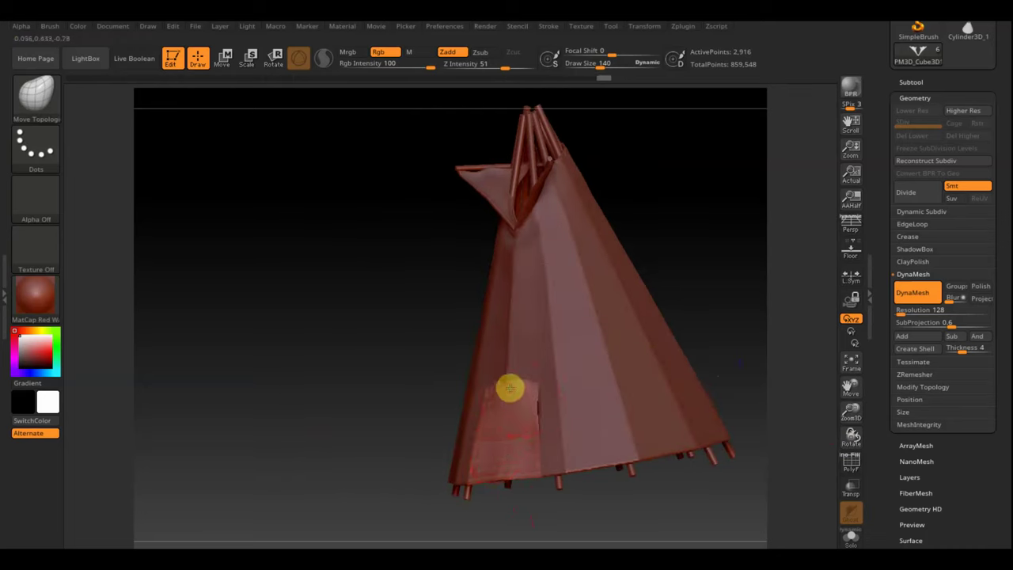
mouse_move(737, 294)
mouse_down()
mouse_move(753, 271)
mouse_move(744, 287)
mouse_up()
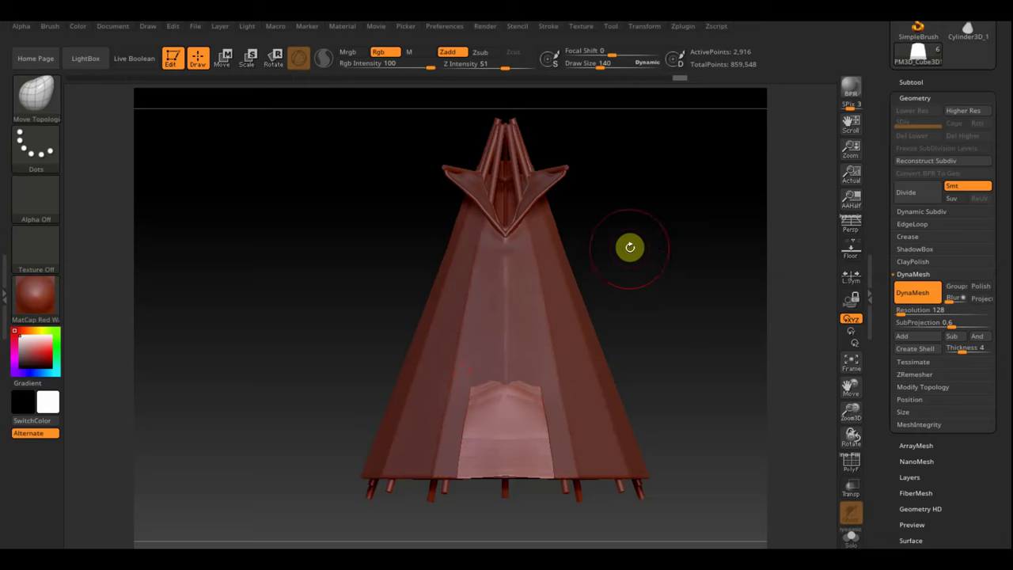
mouse_move(660, 267)
mouse_down()
mouse_move(703, 275)
mouse_move(628, 276)
mouse_up()
With the cover selected, import the teepee photograph from the Desktop as a texture
alt+click(477, 338)
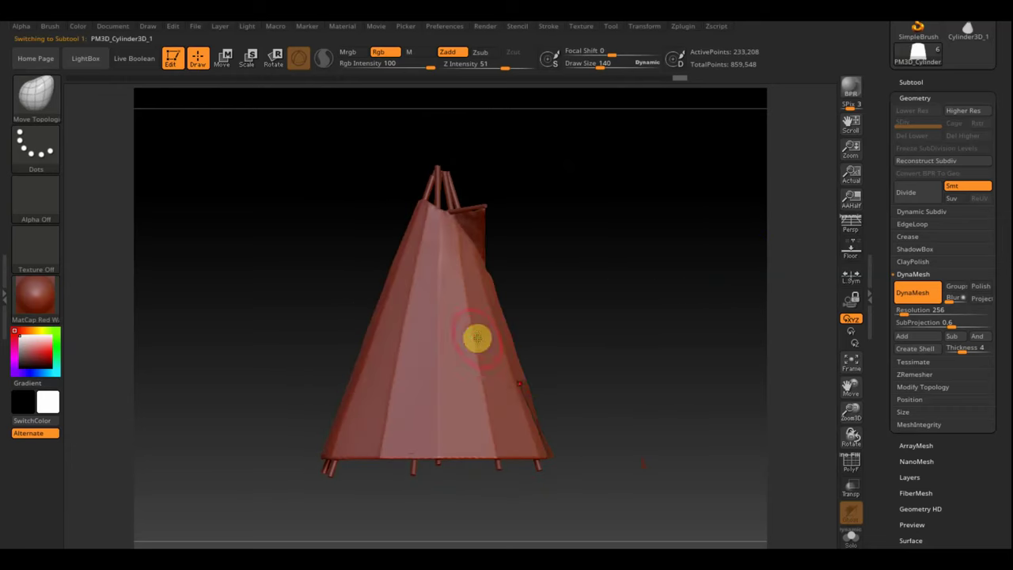
click(578, 28)
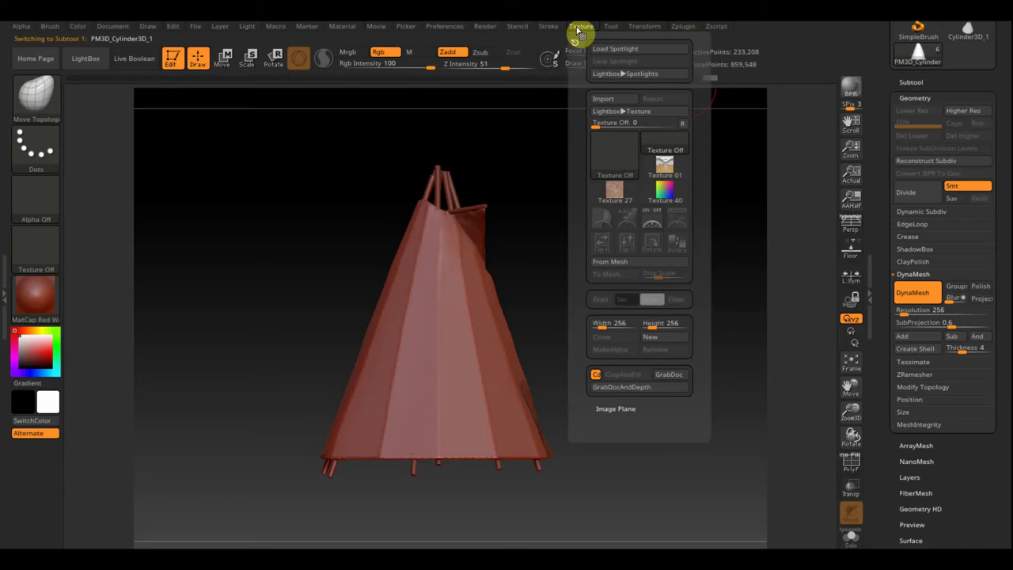
click(607, 101)
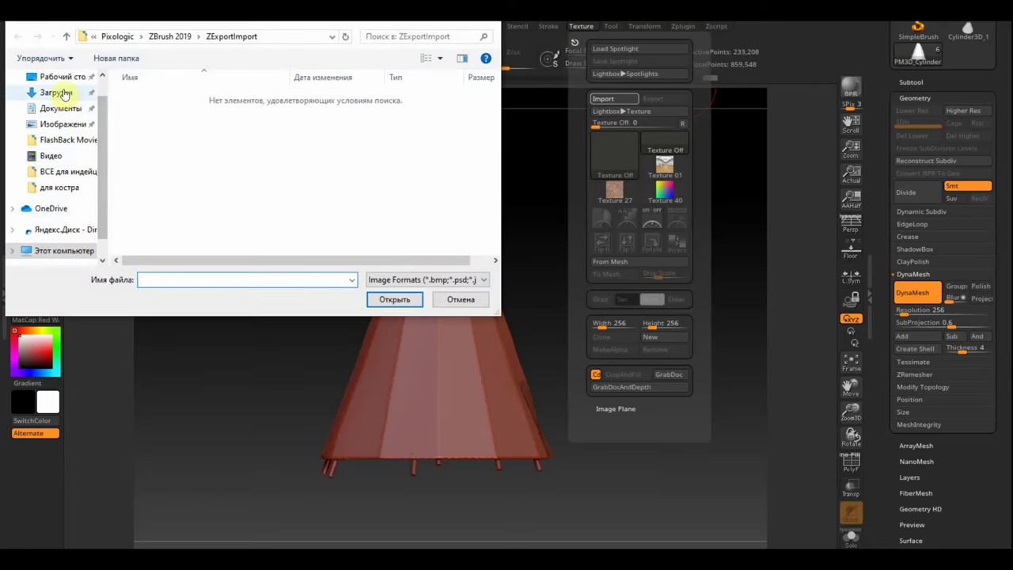
drag(104, 141, 103, 106)
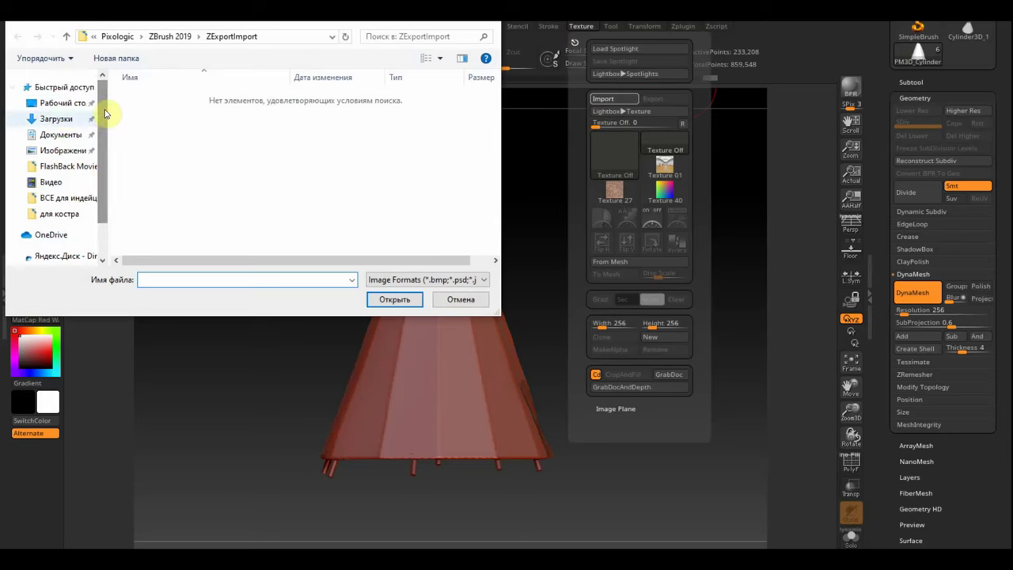
click(61, 103)
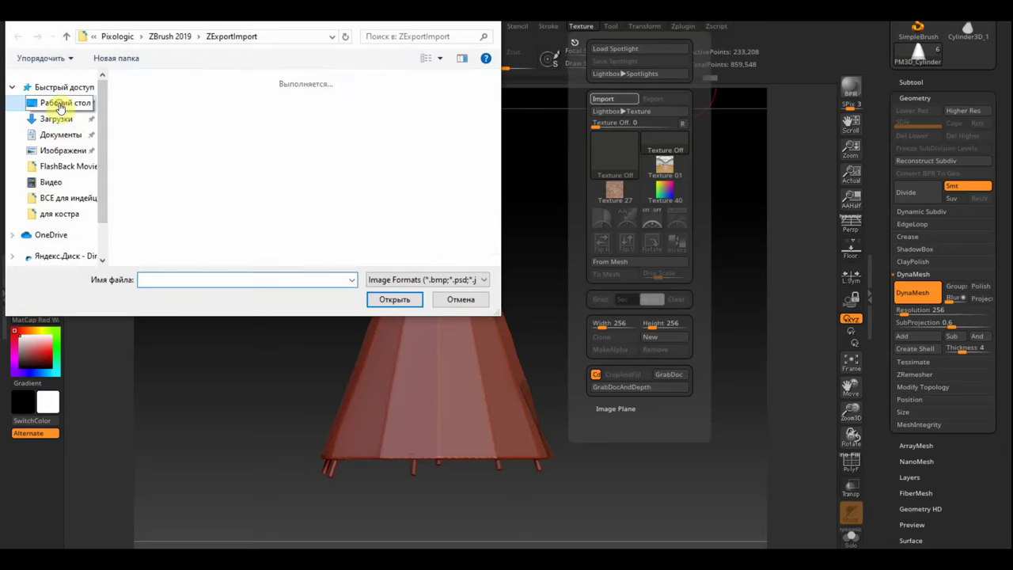
scroll(329, 205, down, 1)
scroll(328, 206, down, 5)
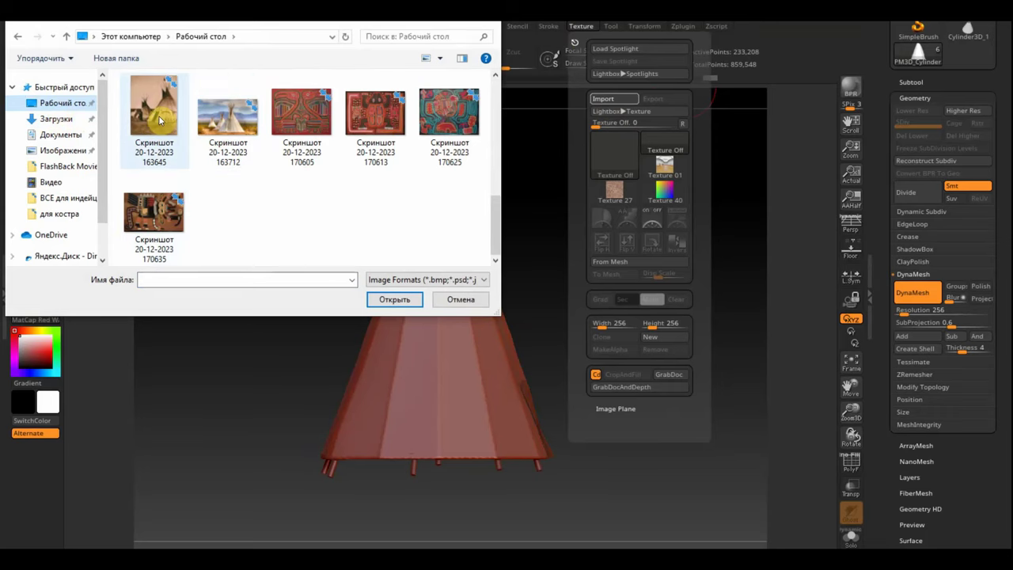
double_click(159, 123)
Add the photo to Spotlight, move it right, lower its opacity, flip it horizontally and align it
click(584, 30)
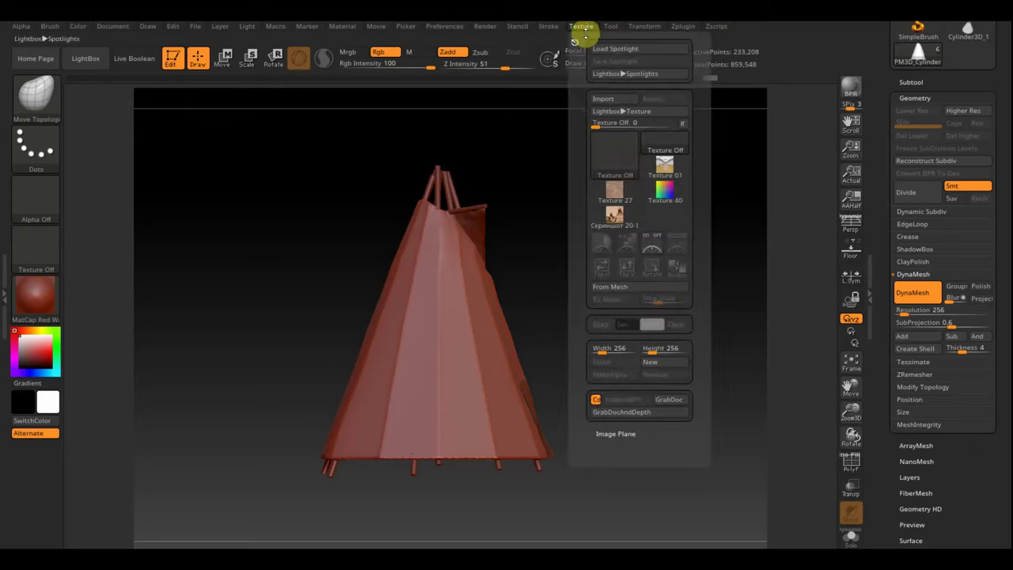
click(614, 214)
click(683, 250)
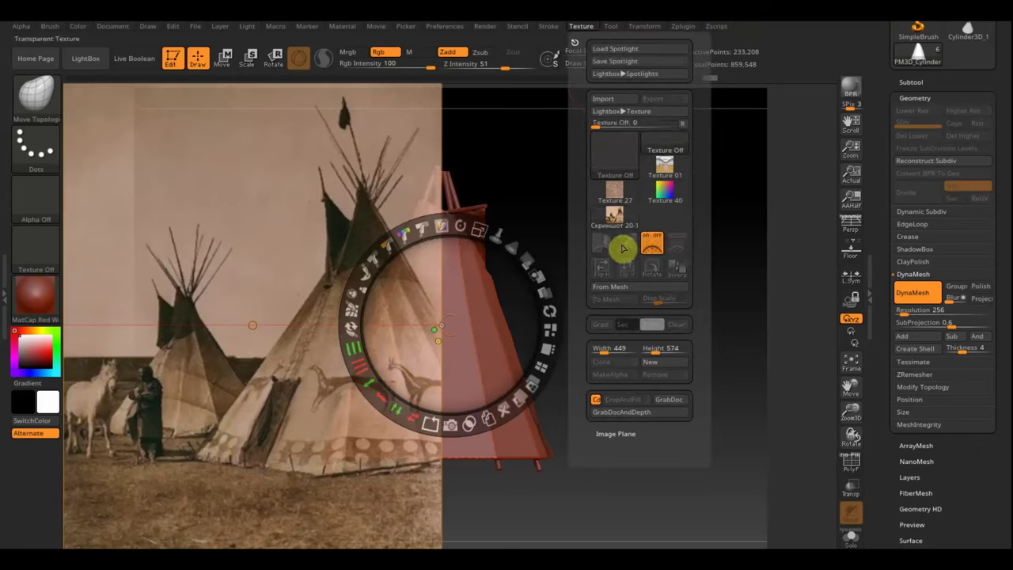
drag(456, 301, 502, 291)
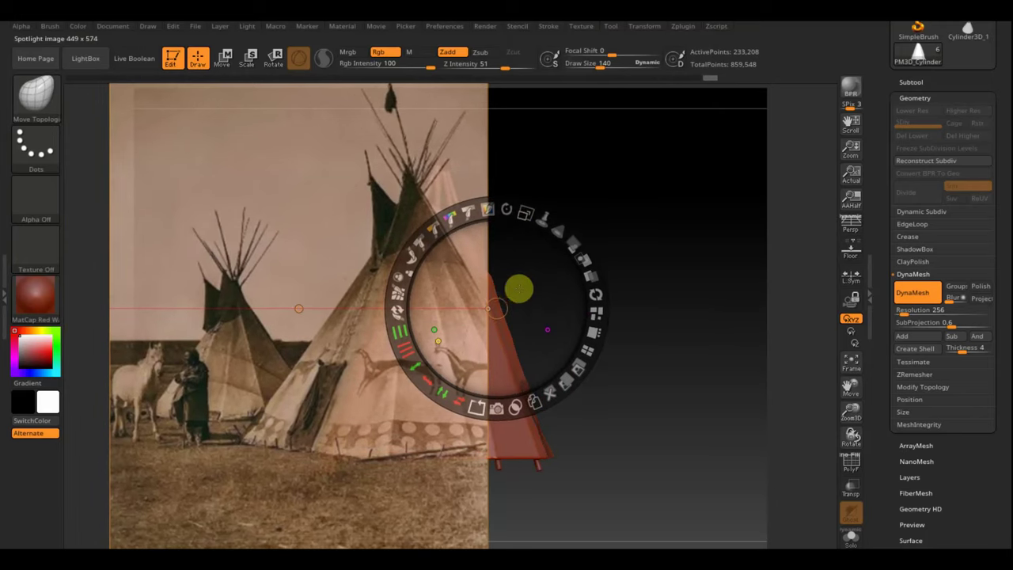
drag(491, 286, 501, 286)
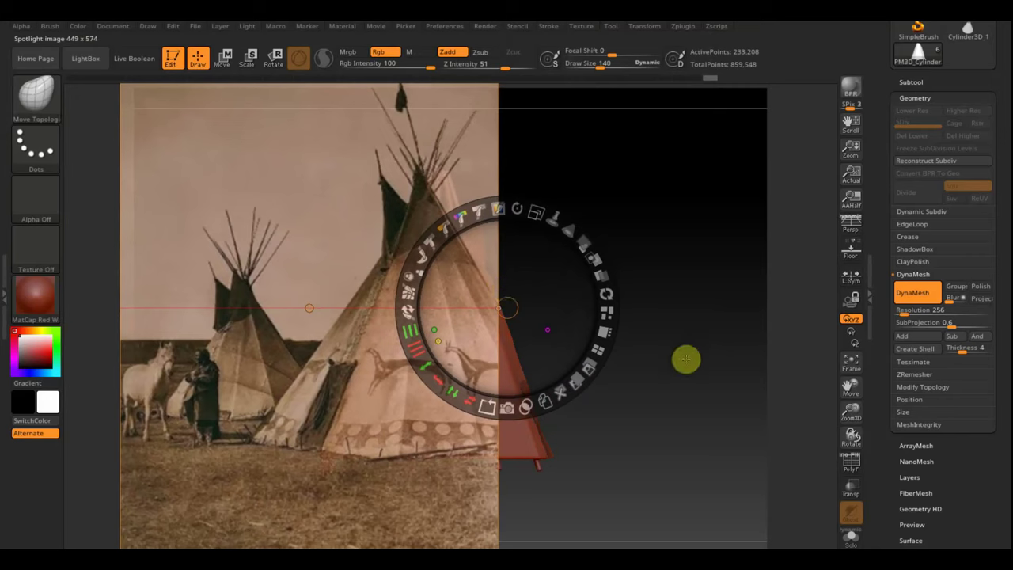
drag(586, 240, 528, 176)
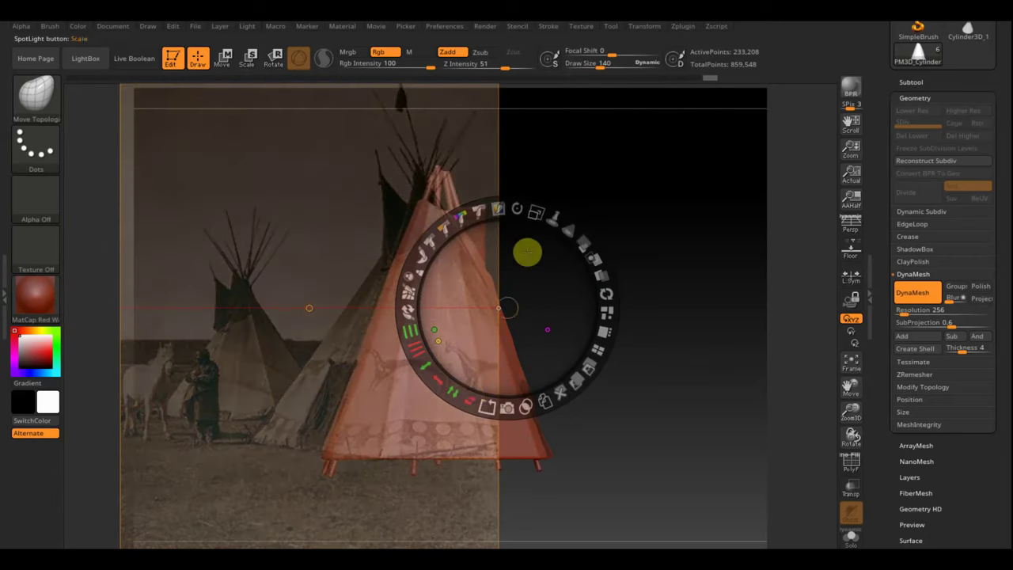
click(469, 396)
mouse_move(466, 319)
mouse_down()
mouse_move(593, 281)
mouse_move(667, 273)
mouse_move(683, 292)
mouse_move(668, 298)
mouse_move(679, 312)
mouse_move(656, 320)
mouse_move(690, 319)
mouse_move(694, 282)
mouse_move(662, 271)
mouse_move(681, 287)
mouse_move(675, 295)
mouse_up()
key(z)
key(space)
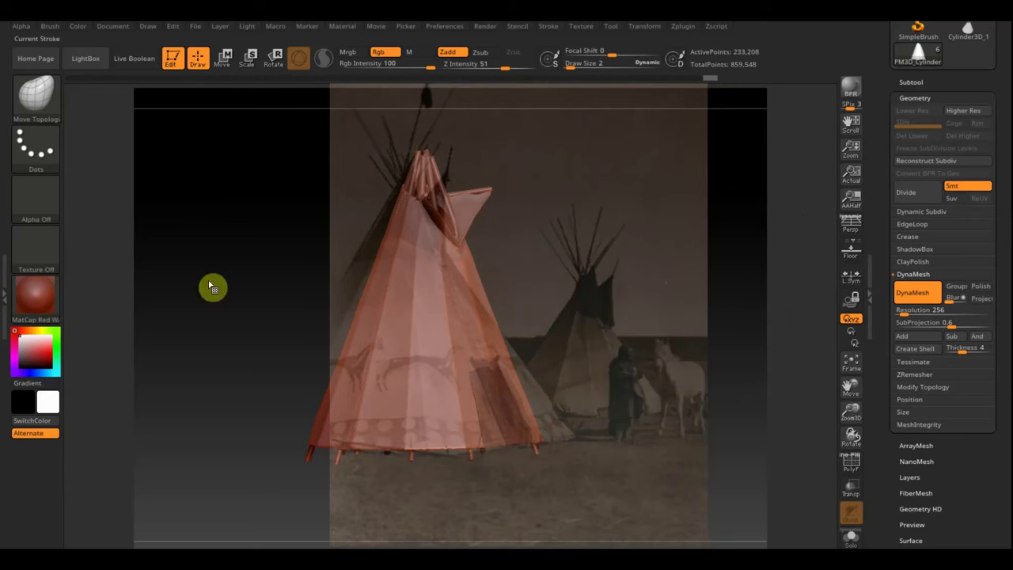
Set up the Standard brush with Rgb on, Zadd off and a suitable draw size
click(36, 91)
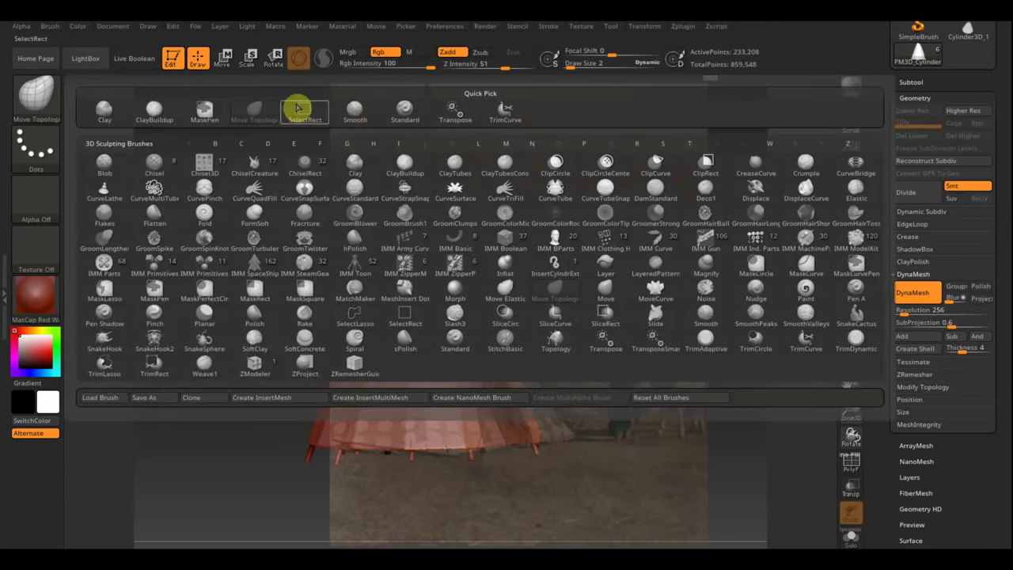
click(403, 110)
drag(584, 63, 582, 65)
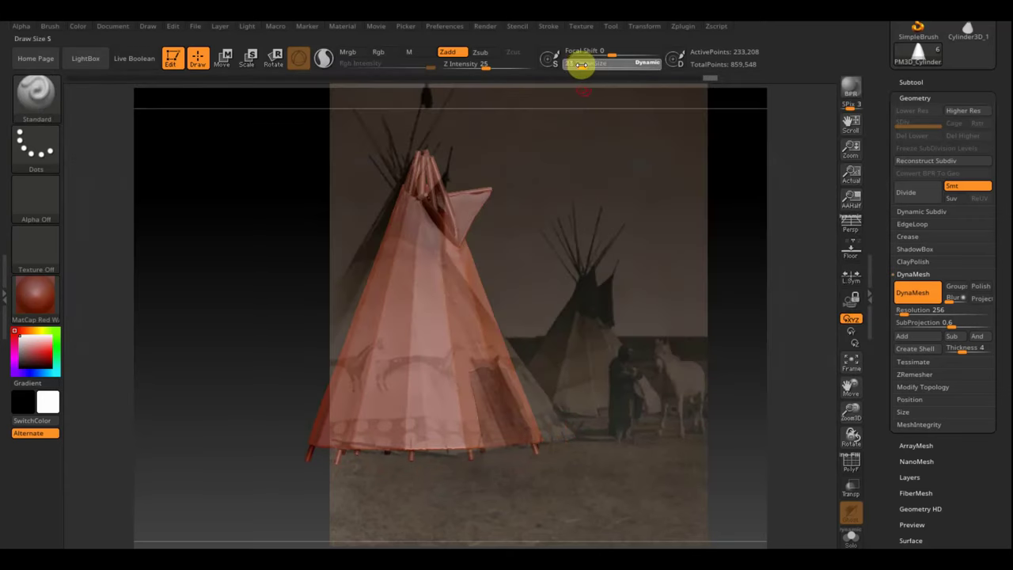
click(384, 52)
click(447, 51)
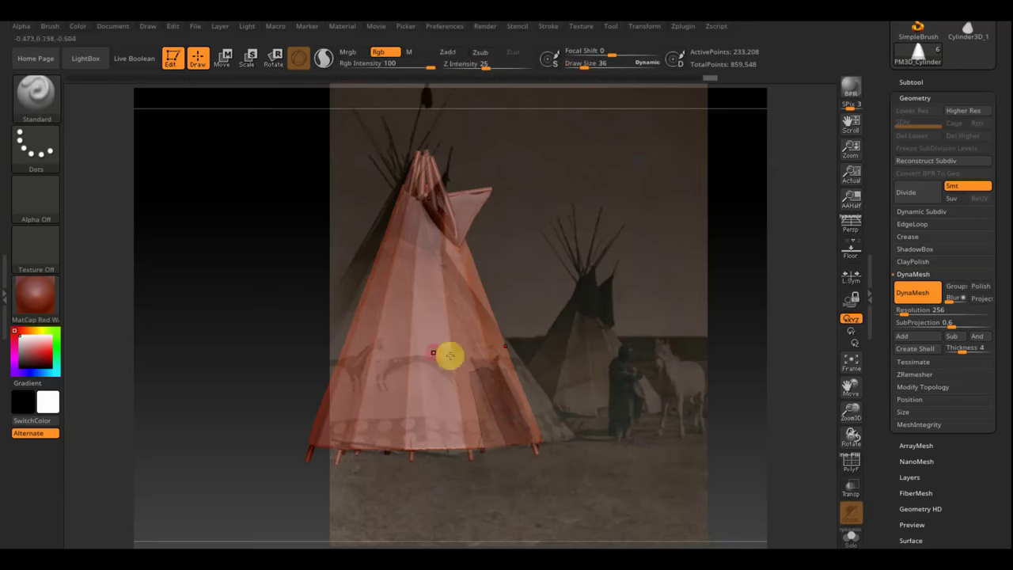
drag(584, 65, 592, 66)
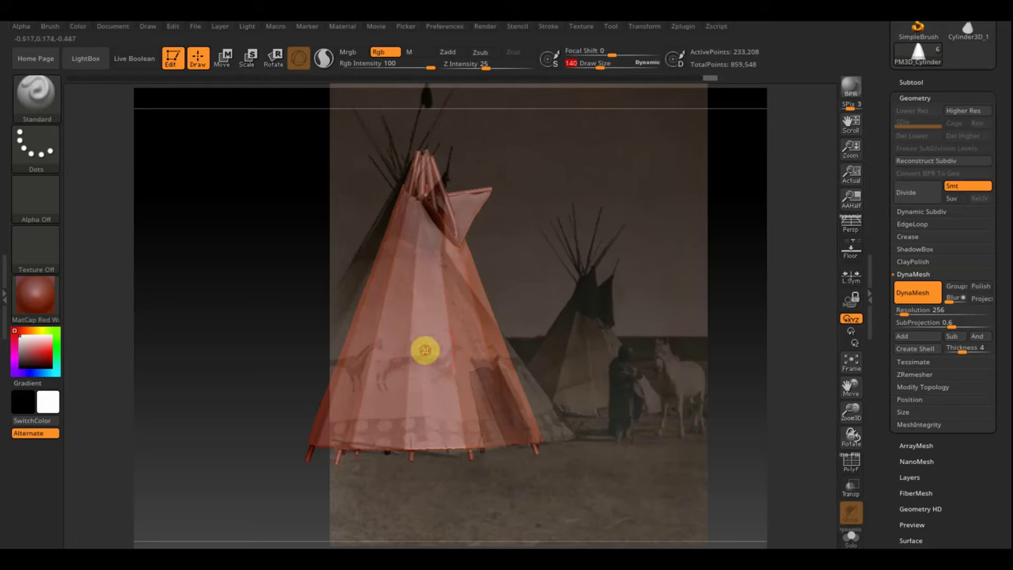
Paint the photo's horse figures and dotted bottom band onto the cover, then hide the overlay
mouse_move(425, 350)
mouse_down()
mouse_move(414, 373)
mouse_move(398, 356)
mouse_move(450, 435)
mouse_move(396, 442)
mouse_up()
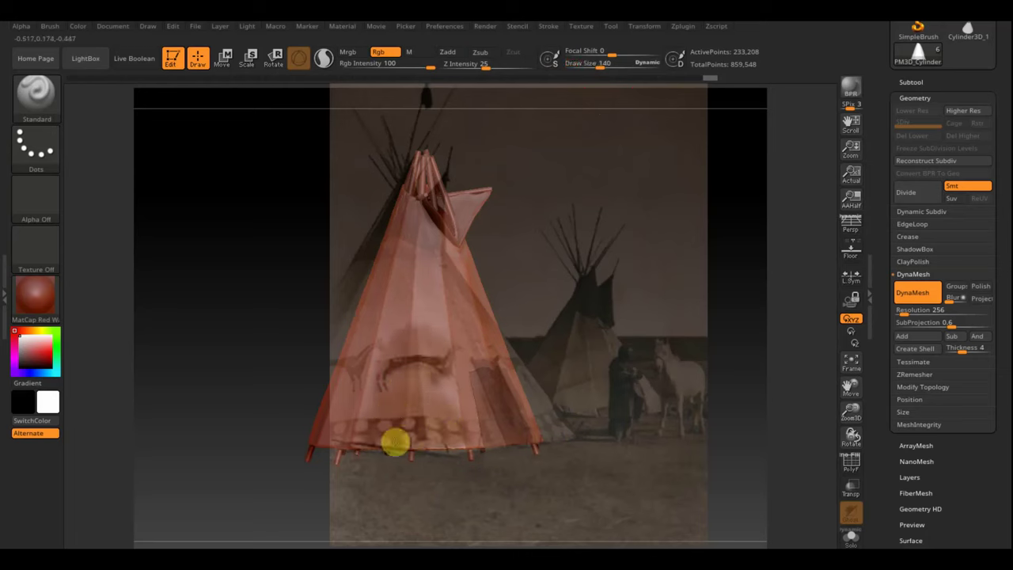
mouse_move(441, 373)
mouse_down()
mouse_move(441, 253)
mouse_move(442, 286)
mouse_move(419, 199)
mouse_move(400, 213)
mouse_move(368, 369)
mouse_move(357, 290)
mouse_up()
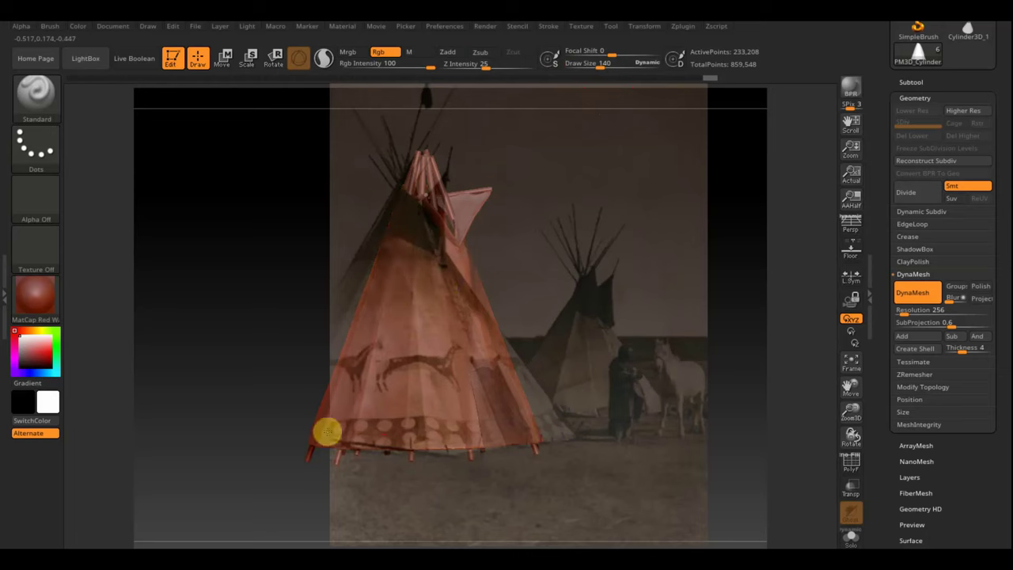
drag(441, 344, 482, 341)
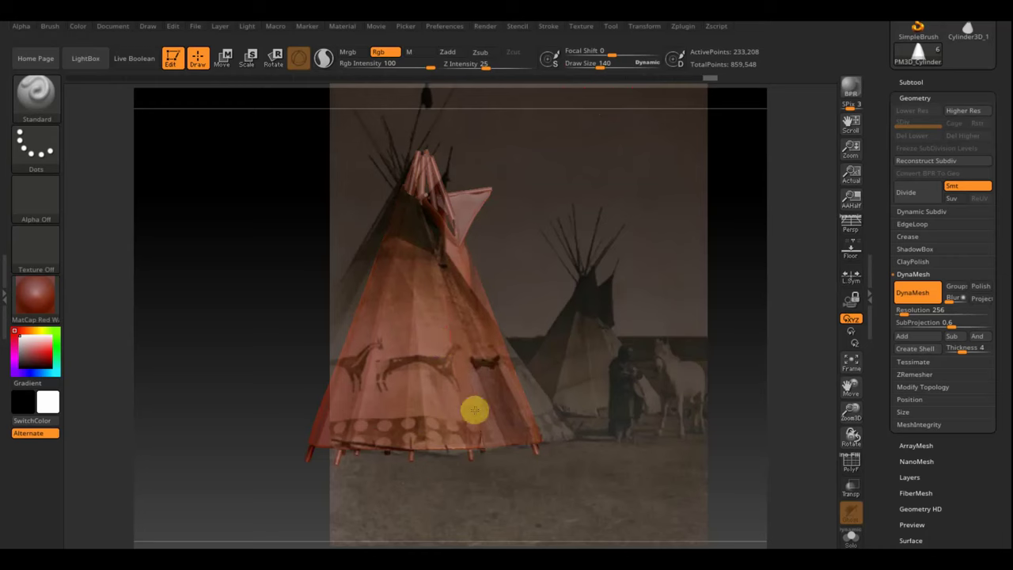
mouse_move(483, 431)
mouse_down()
mouse_move(459, 362)
mouse_move(438, 193)
mouse_move(441, 208)
mouse_move(407, 237)
mouse_move(409, 193)
mouse_move(411, 225)
mouse_up()
key(shift+z)
drag(561, 246, 586, 246)
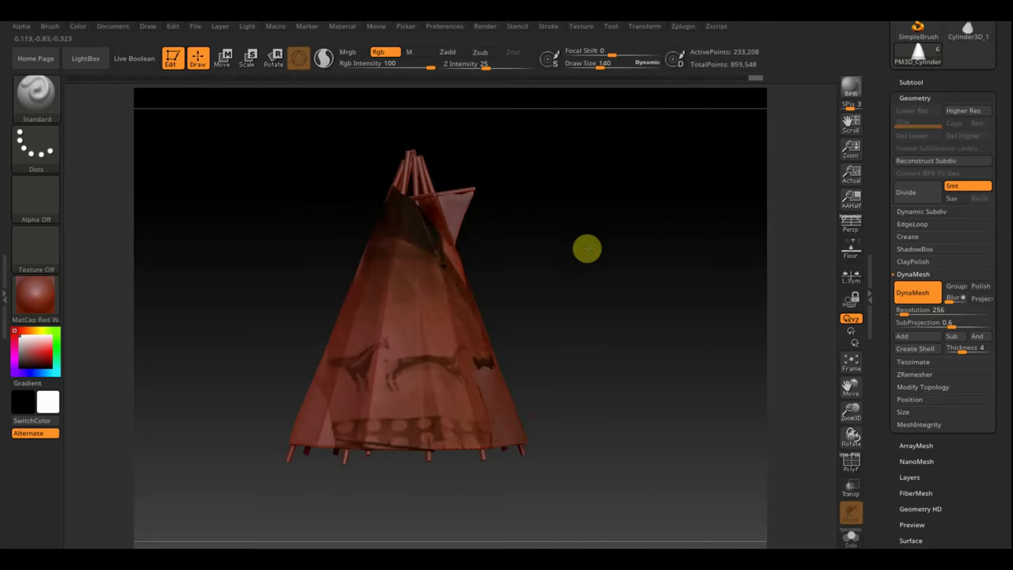
click(46, 300)
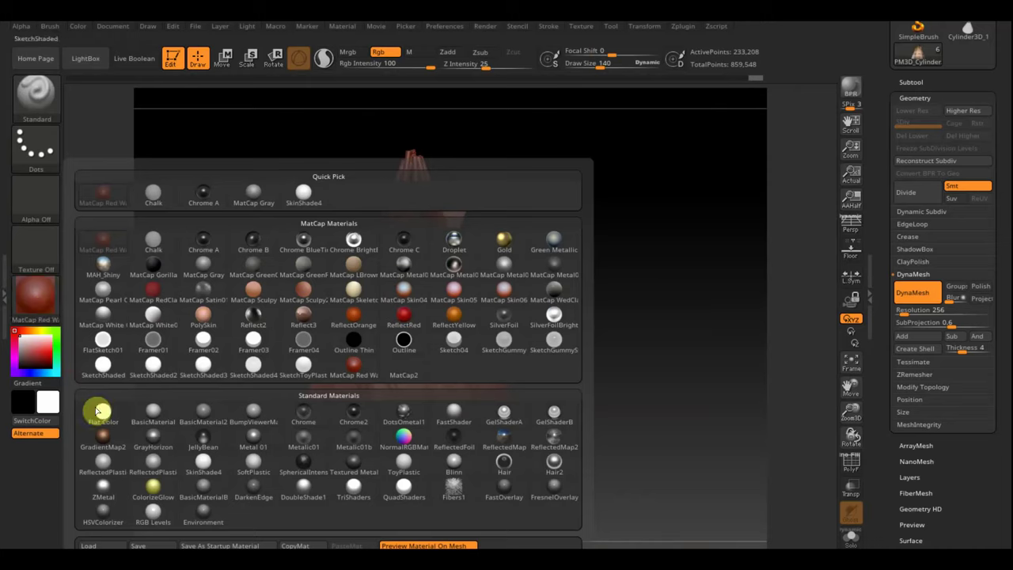
Apply the SketchShaded material and realign the Spotlight photo over the front-facing teepee
click(102, 369)
drag(568, 285, 580, 280)
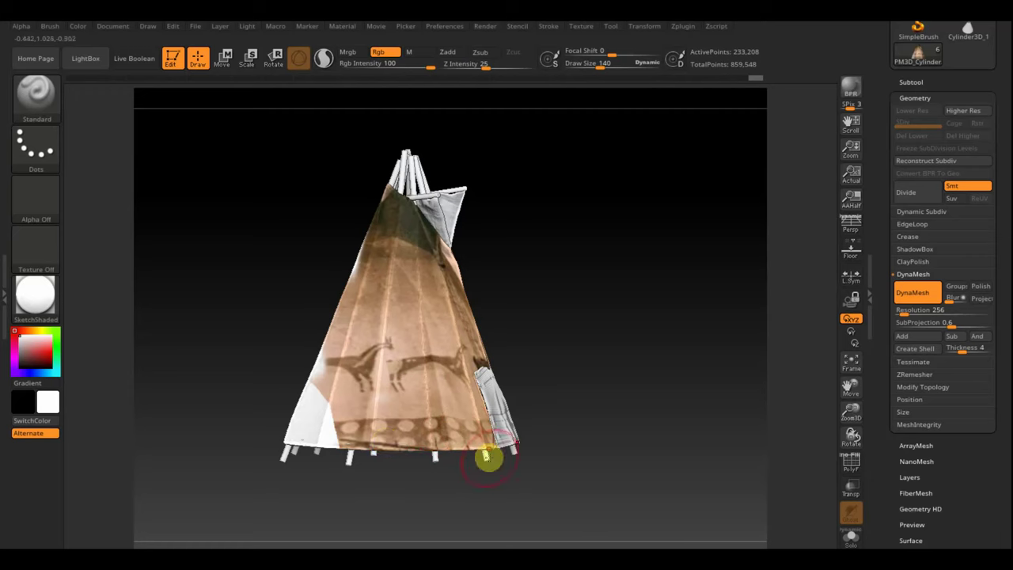
mouse_move(506, 475)
shift+mouse_down()
mouse_move(565, 495)
mouse_move(581, 479)
mouse_move(613, 482)
shift+mouse_up()
key(shift+z)
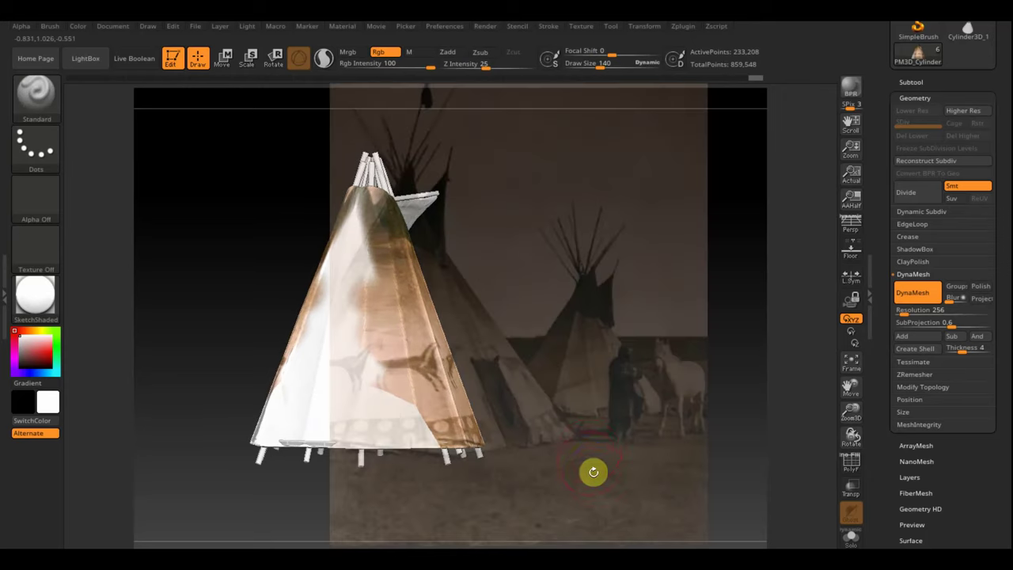
key(z)
mouse_move(683, 343)
mouse_down()
mouse_move(615, 345)
mouse_move(662, 344)
mouse_up()
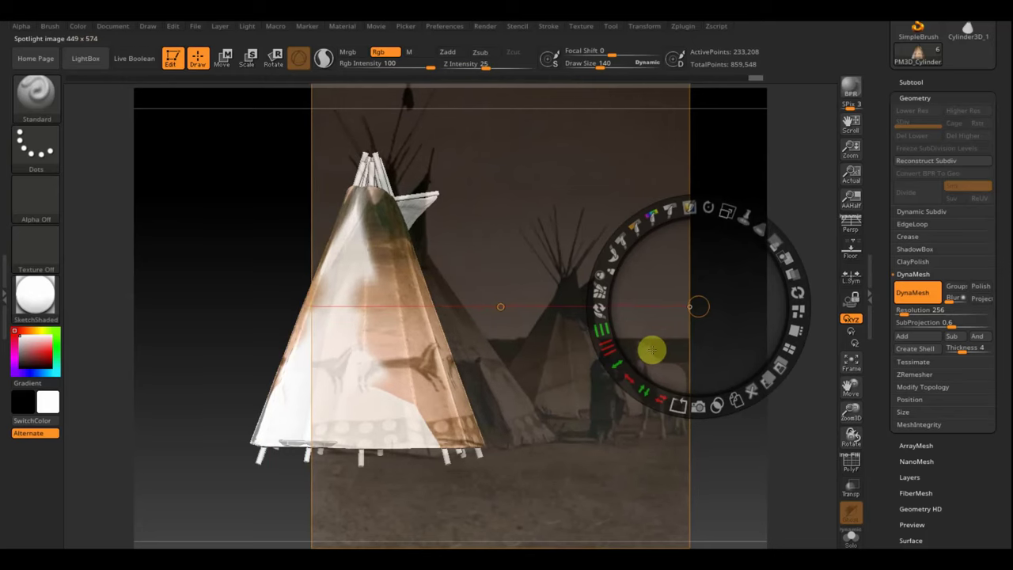
drag(712, 208, 715, 210)
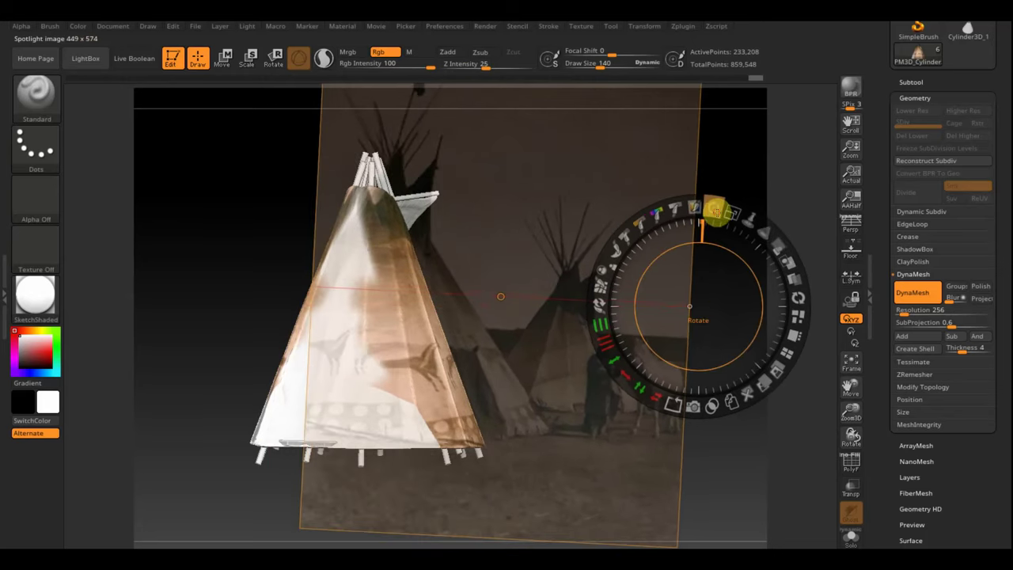
drag(693, 280, 711, 290)
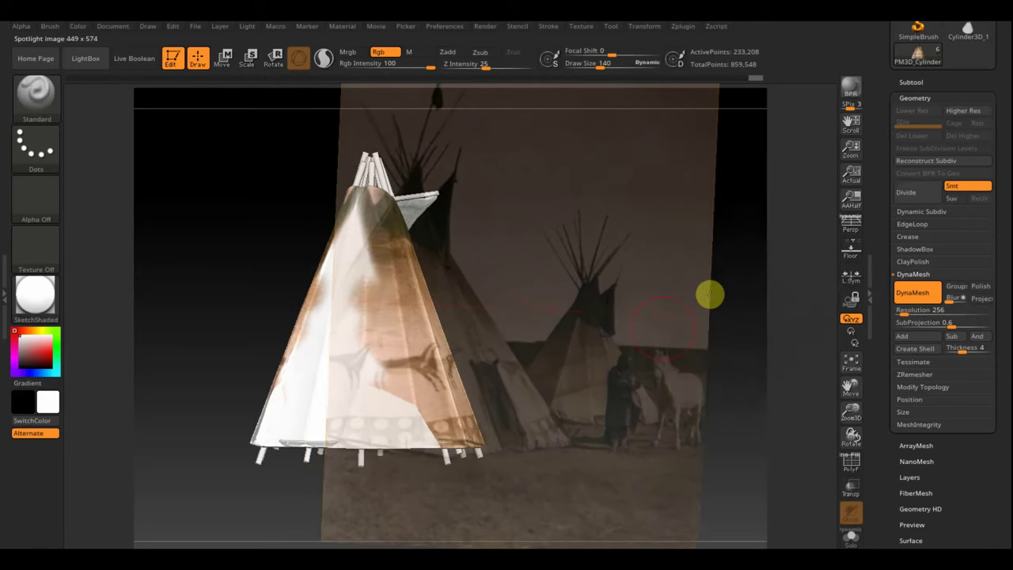
key(z)
Project the photo's lower band and horse figures up the cover, then realign the photo
mouse_move(415, 432)
mouse_down()
mouse_move(346, 425)
mouse_move(393, 399)
mouse_up()
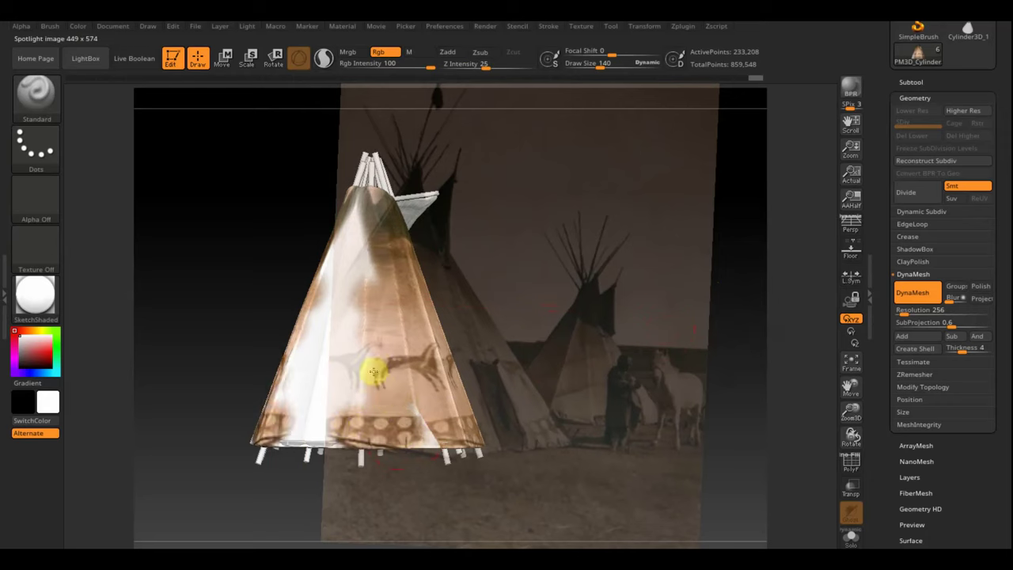
mouse_move(373, 366)
mouse_down()
mouse_move(385, 340)
mouse_move(369, 385)
mouse_move(355, 343)
mouse_move(348, 382)
mouse_move(387, 244)
mouse_move(370, 212)
mouse_up()
mouse_move(363, 300)
mouse_down()
mouse_move(378, 285)
mouse_move(388, 209)
mouse_up()
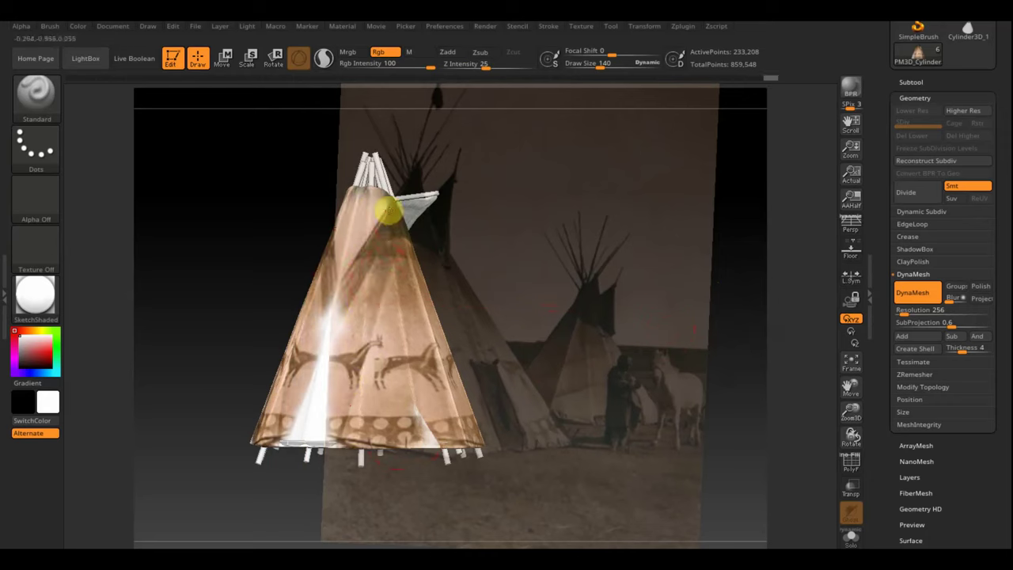
key(z)
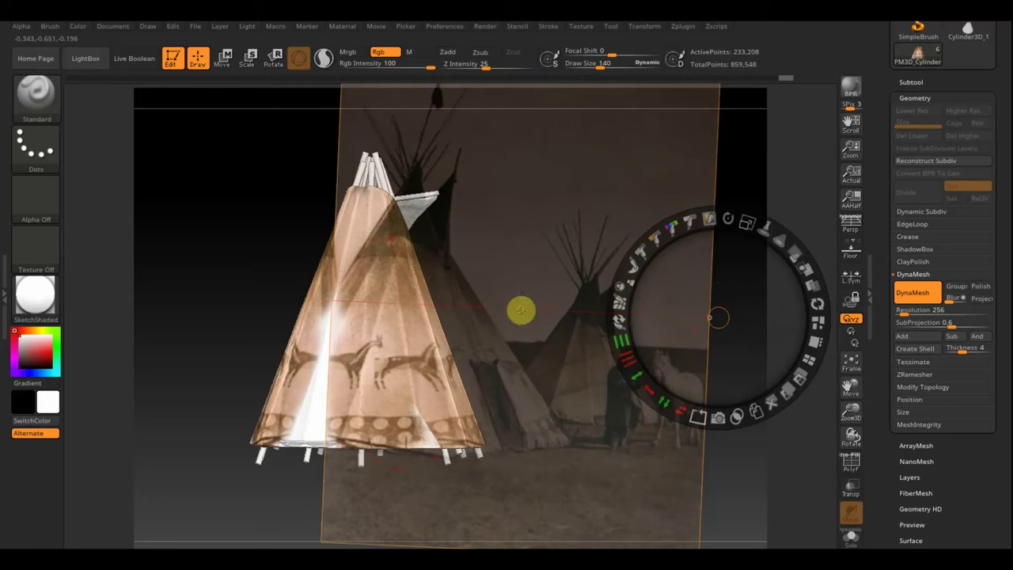
key(shift+z)
mouse_move(602, 319)
mouse_down()
mouse_move(575, 333)
mouse_move(589, 327)
mouse_up()
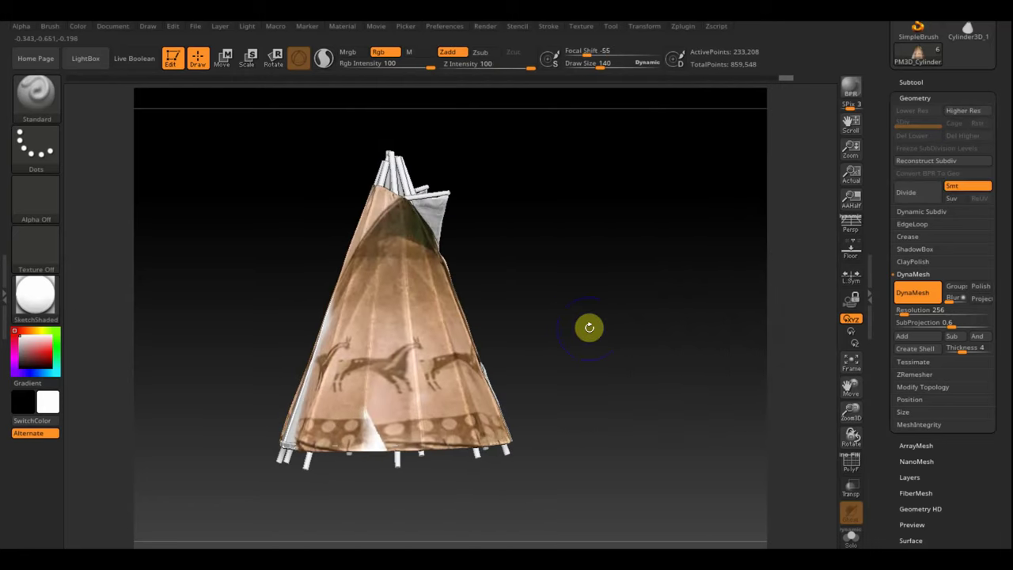
key(shift+z)
key(z)
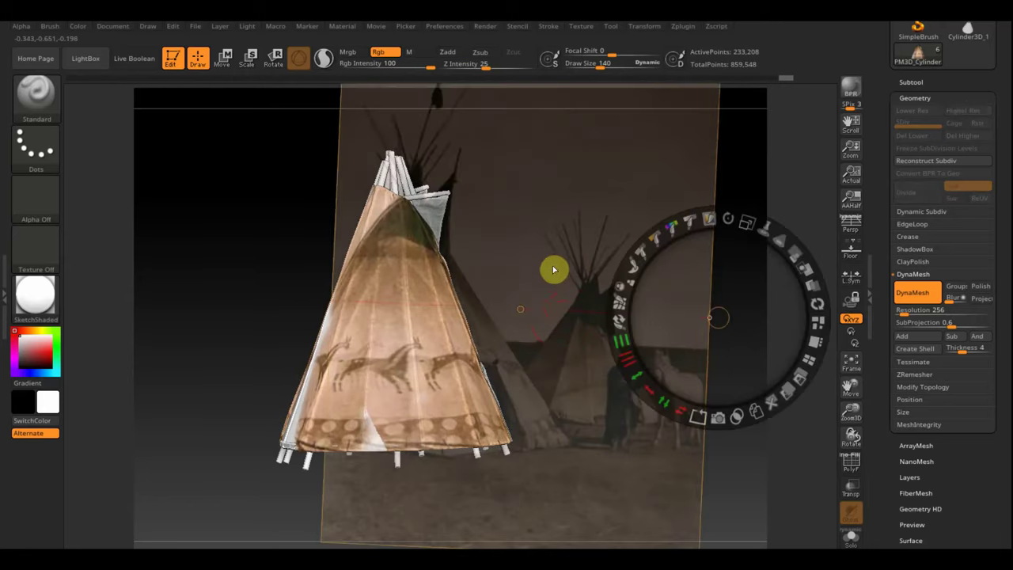
mouse_move(552, 269)
mouse_down()
mouse_move(672, 301)
mouse_move(647, 310)
mouse_up()
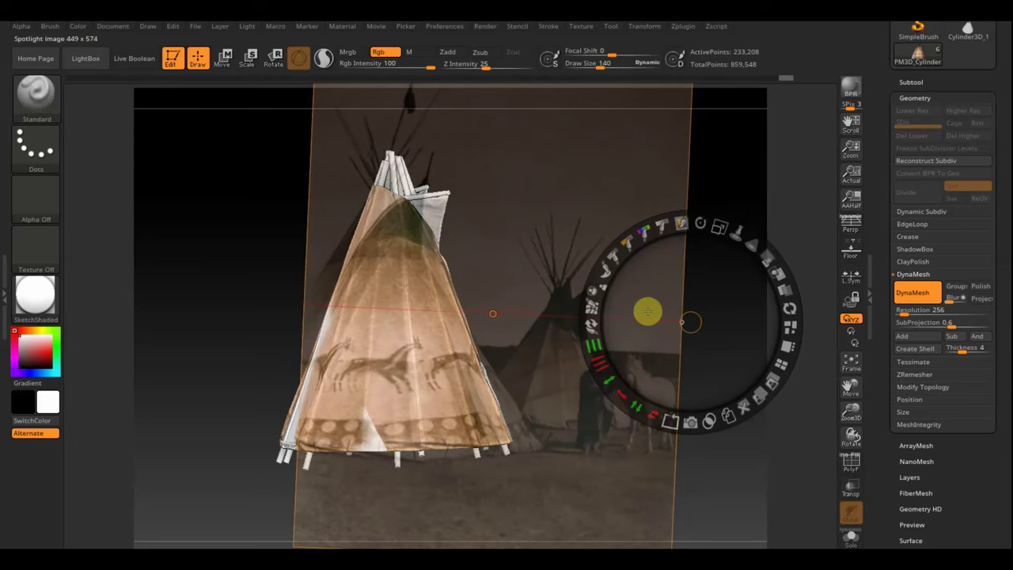
key(z)
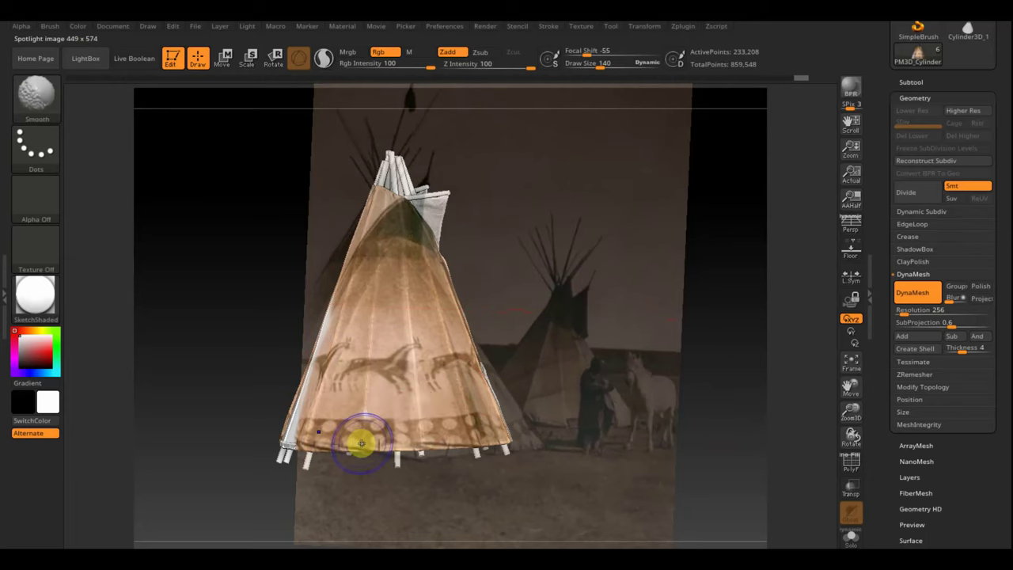
Sample the tan colour with C and paint it across the teepee's centre
key(shift+z)
drag(562, 424, 599, 423)
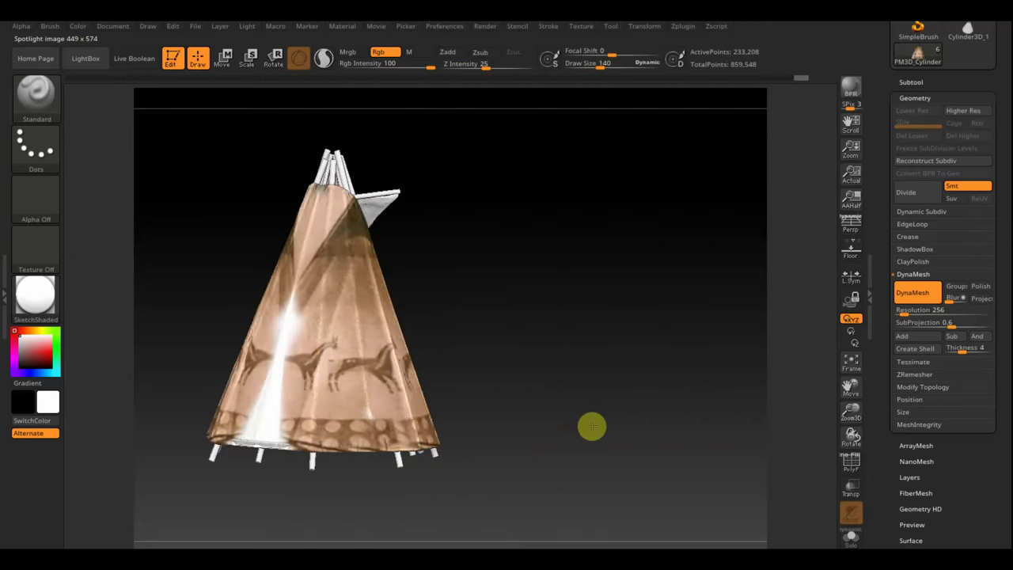
alt+drag(485, 339, 539, 347)
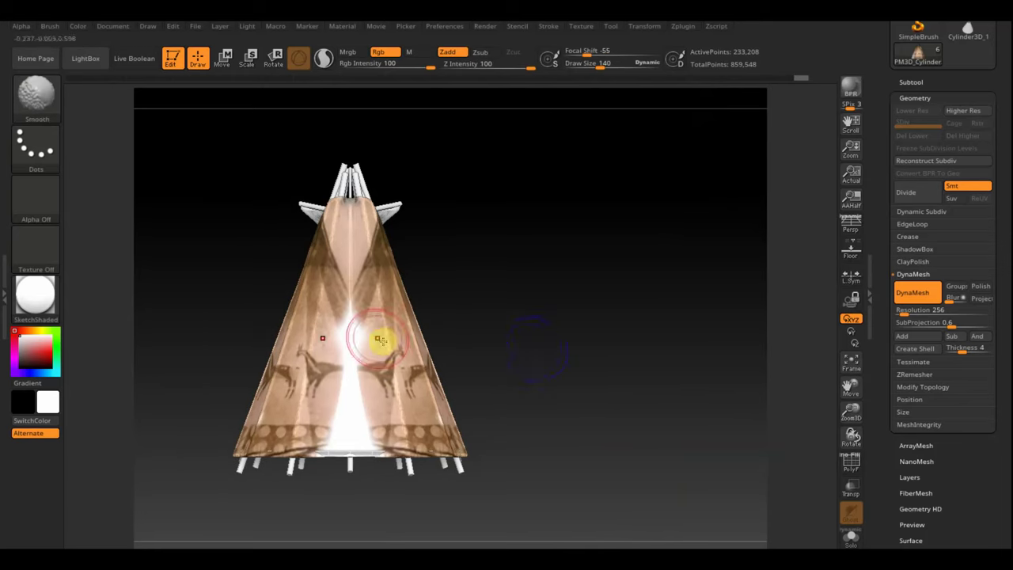
key(c)
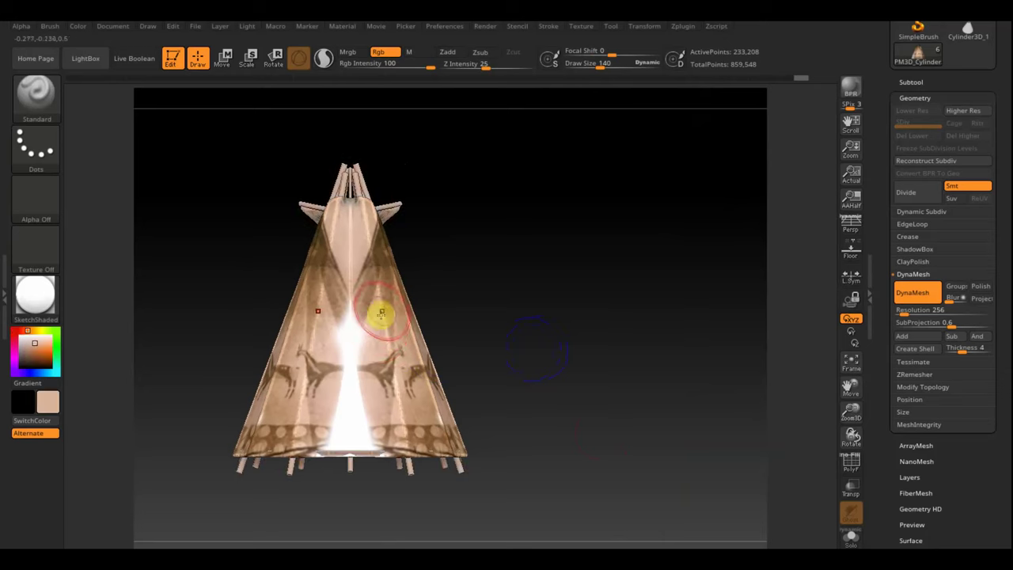
mouse_move(384, 295)
mouse_down()
mouse_move(341, 299)
mouse_move(390, 300)
mouse_move(367, 294)
mouse_move(383, 387)
mouse_move(369, 441)
mouse_move(360, 317)
mouse_move(337, 436)
mouse_up()
key(shift+z)
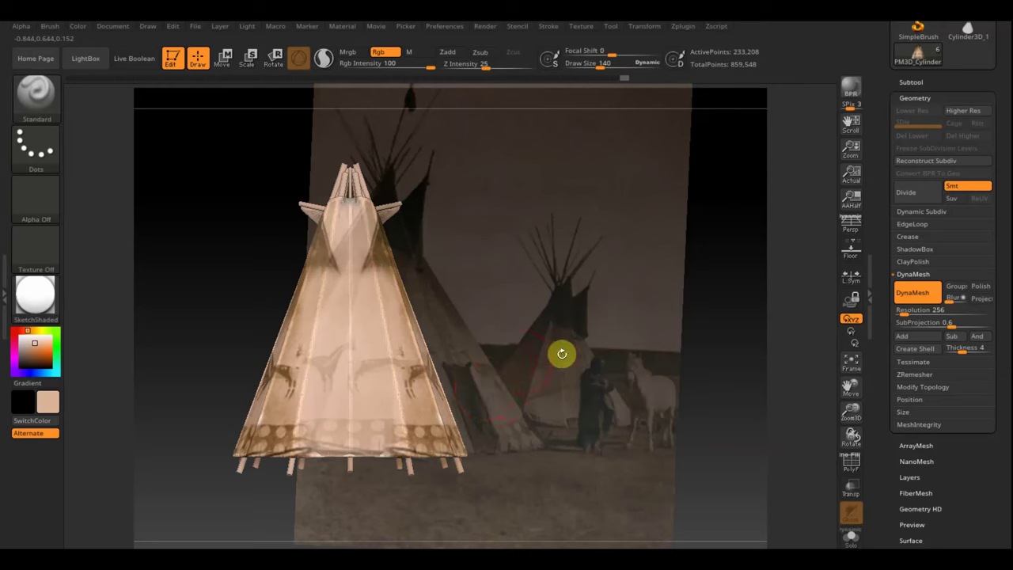
Shift the photo left, project its horses onto the teepee front and smooth the bottom edge
key(z)
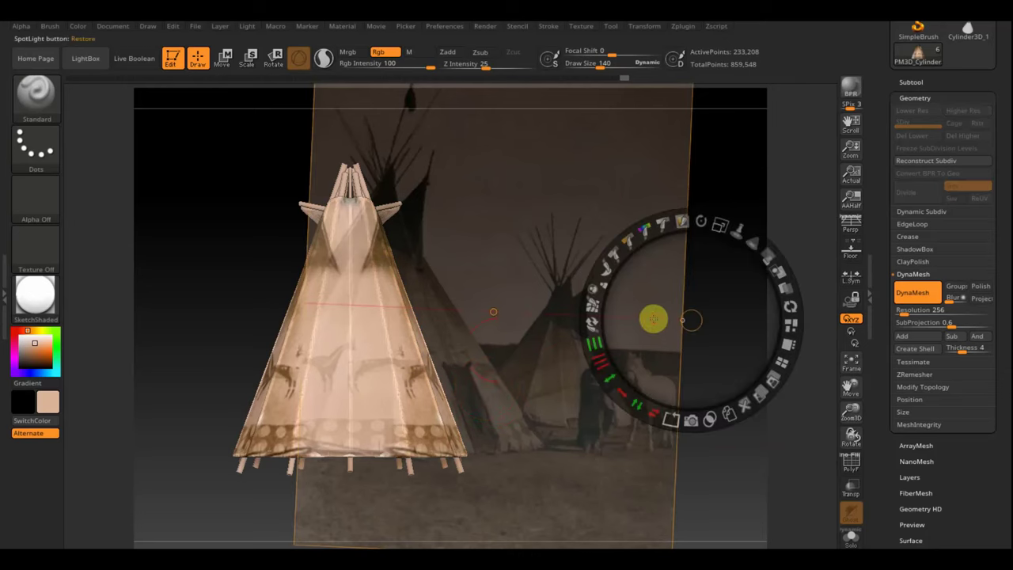
drag(653, 318, 615, 324)
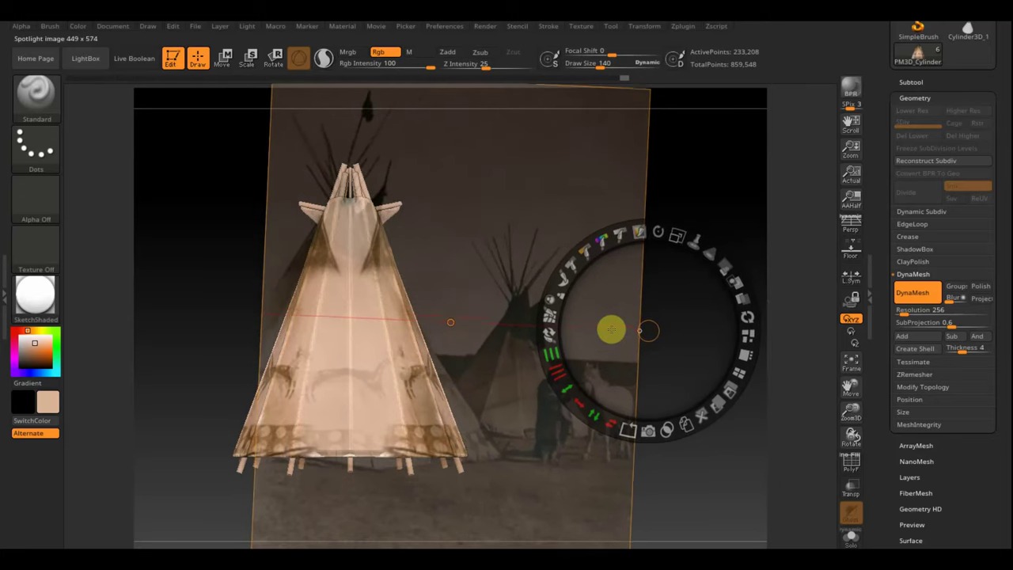
key(z)
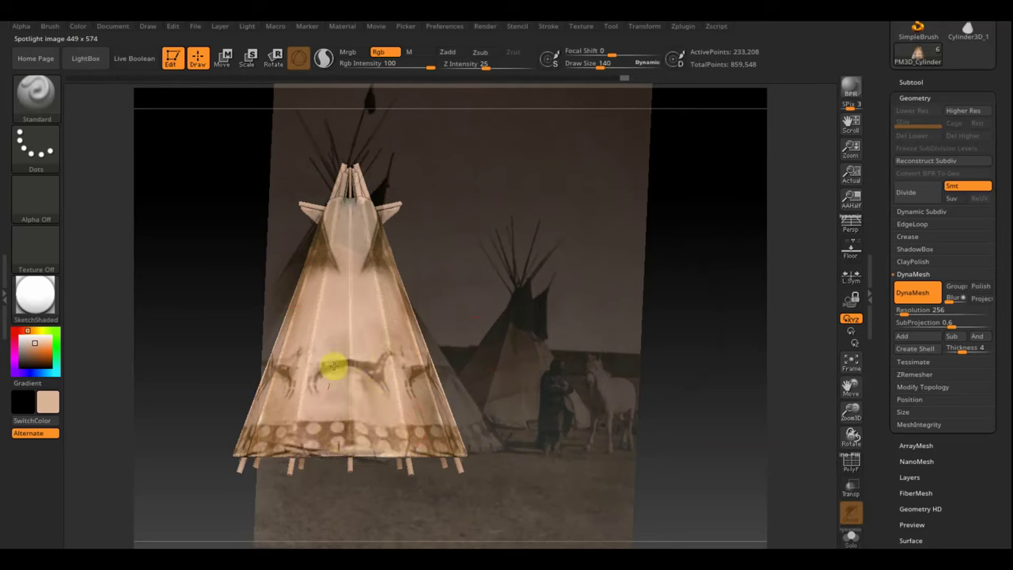
drag(316, 369, 337, 342)
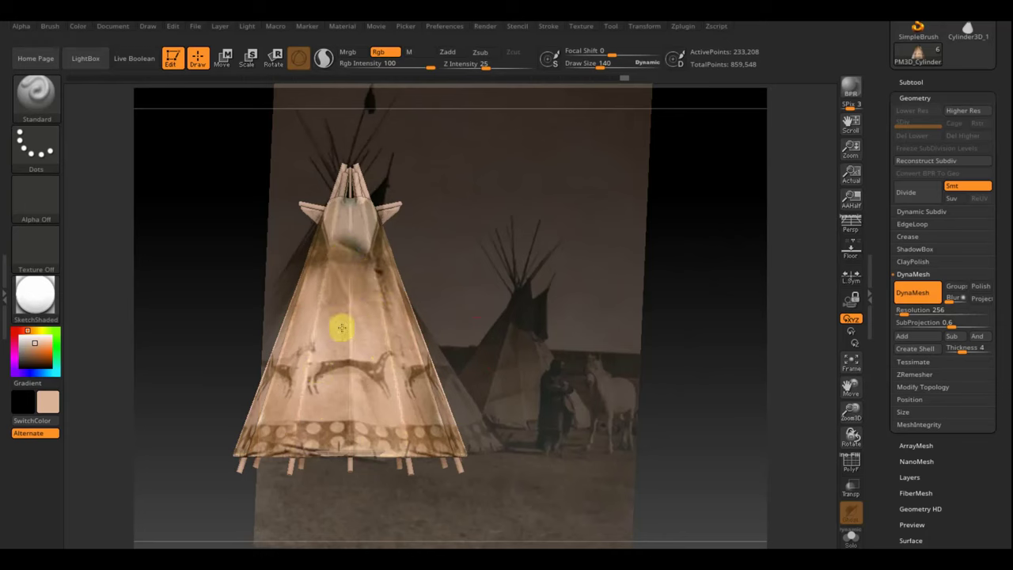
key(shift)
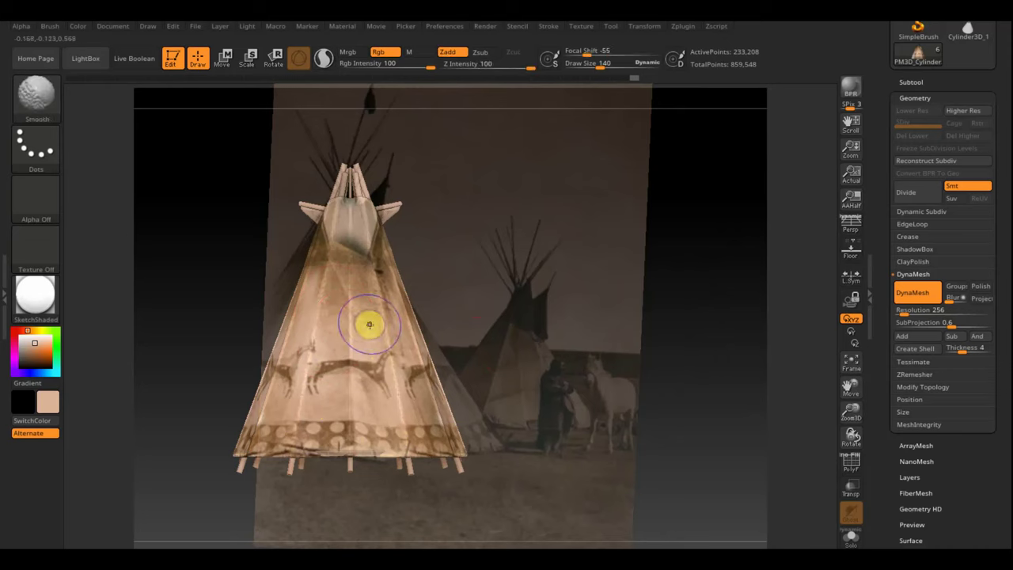
drag(372, 453, 406, 449)
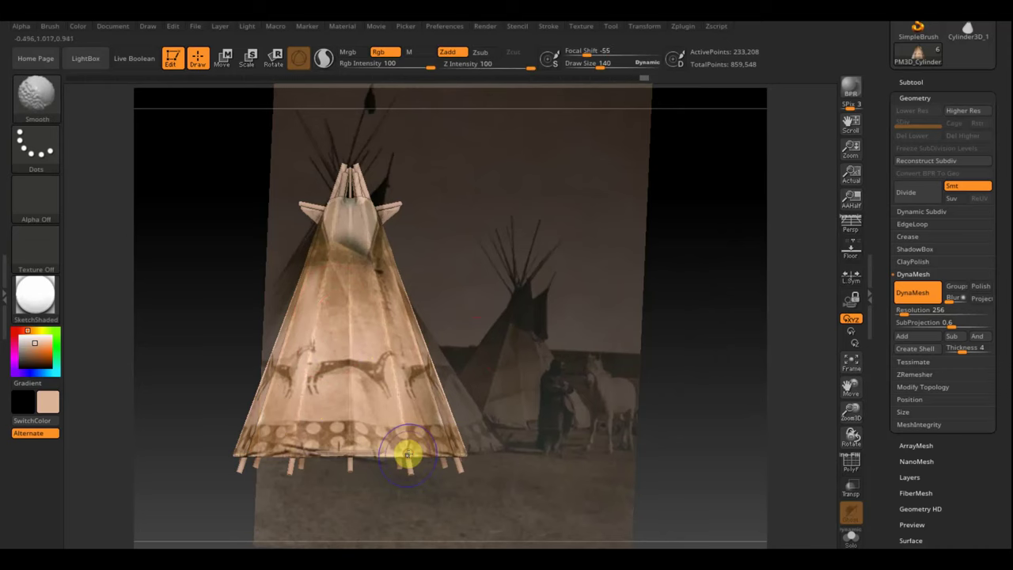
mouse_move(407, 452)
right_down()
mouse_move(556, 416)
mouse_move(451, 403)
right_up()
key(shift)
mouse_move(612, 338)
right_down()
mouse_move(607, 345)
mouse_move(646, 308)
mouse_move(708, 321)
right_up()
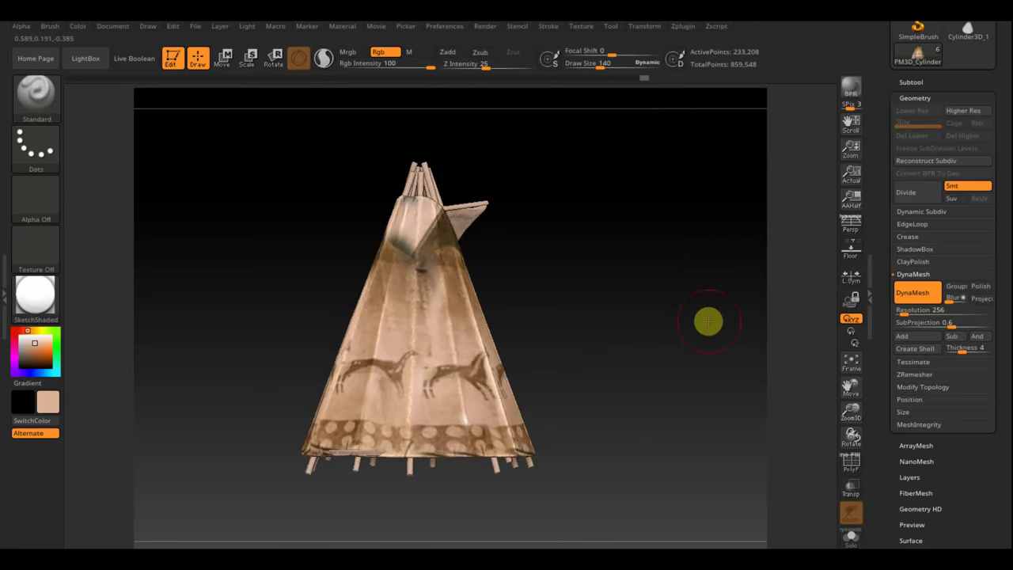
key(shift)
Move the photo right behind the teepee and check the projection around its side
key(shift+z)
key(z)
drag(527, 298, 679, 304)
key(z)
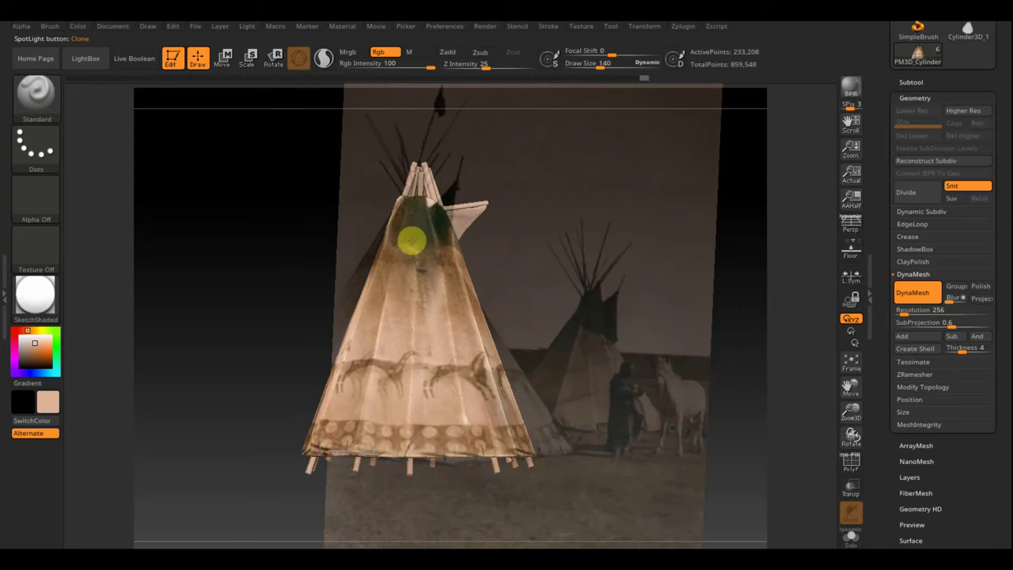
key(shift+z)
mouse_move(538, 228)
mouse_down()
mouse_move(617, 238)
mouse_move(606, 240)
mouse_up()
key(shift+z)
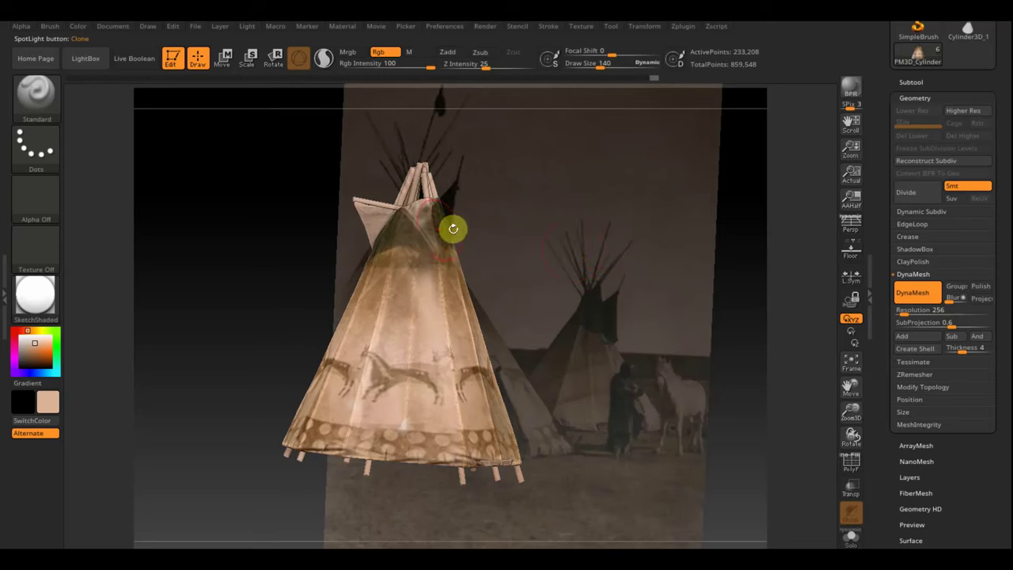
key(shift+z)
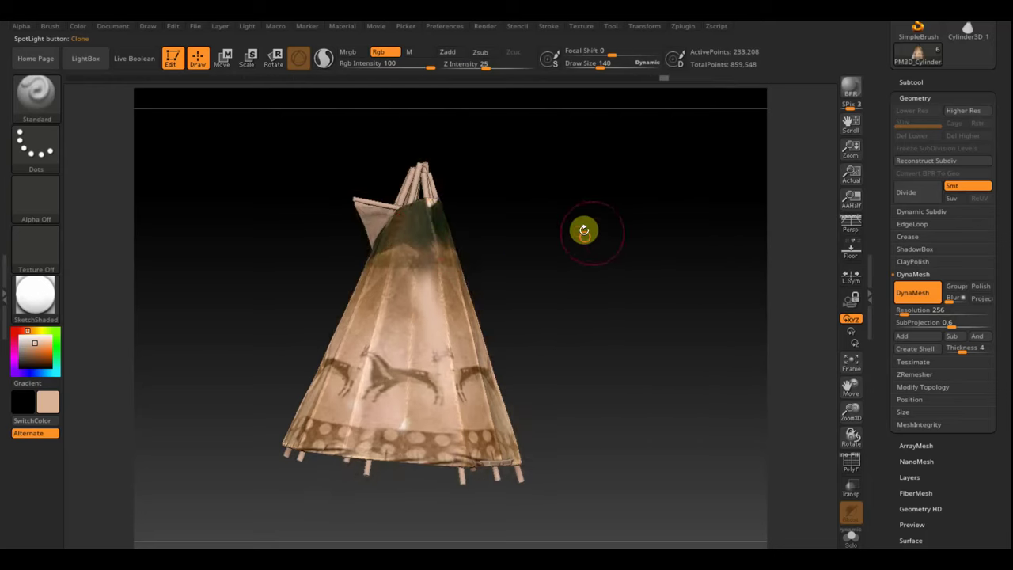
mouse_move(584, 229)
mouse_down()
mouse_move(529, 233)
mouse_move(558, 250)
mouse_move(500, 239)
mouse_move(570, 271)
mouse_move(581, 298)
mouse_up()
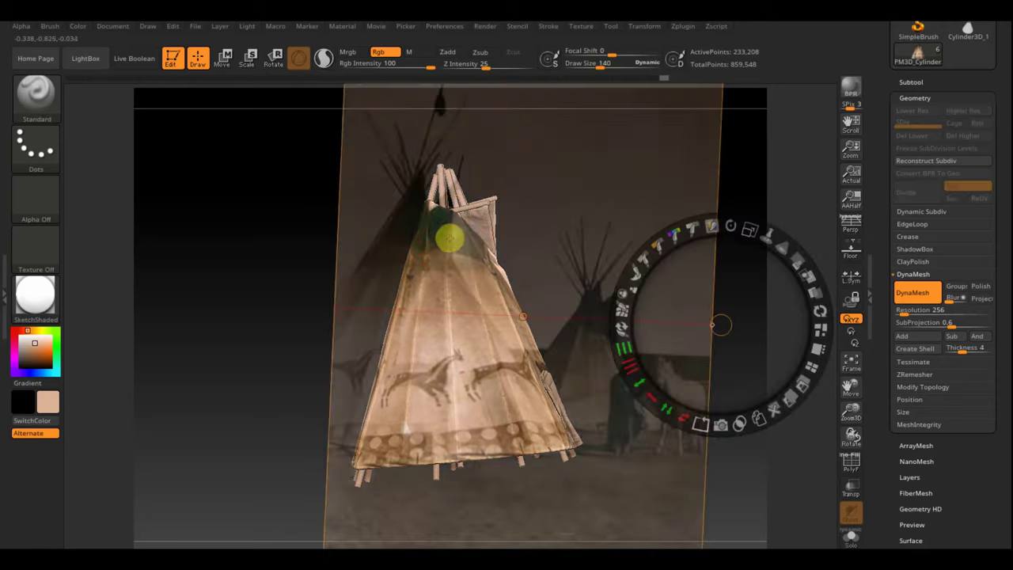
key(shift+z)
key(shift+z)
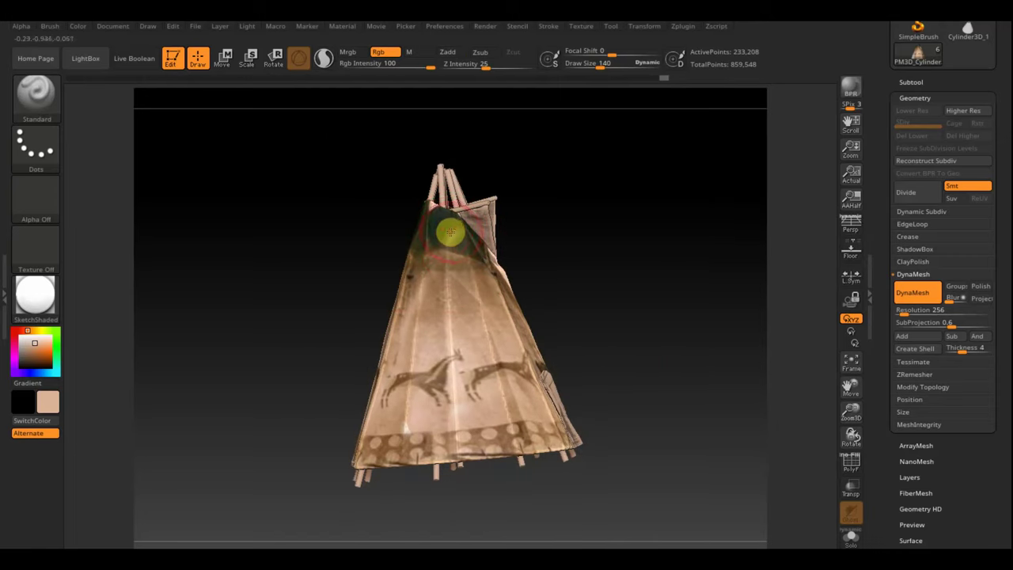
drag(546, 220, 486, 241)
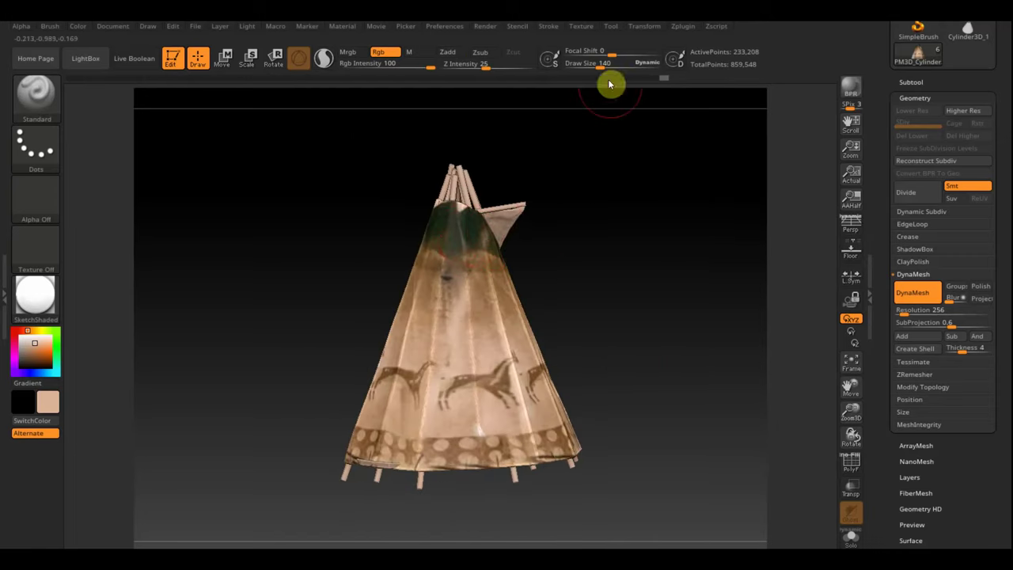
Set the brush size to 99, select the PM3D_Cube3D1 subtool and bring the teepee to a front view
drag(601, 64, 594, 64)
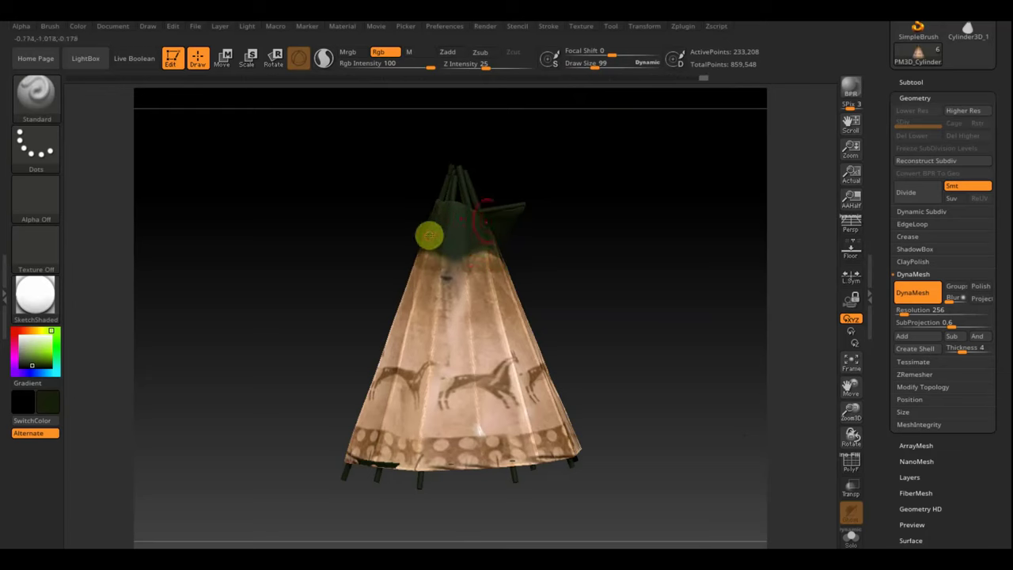
drag(565, 247, 516, 245)
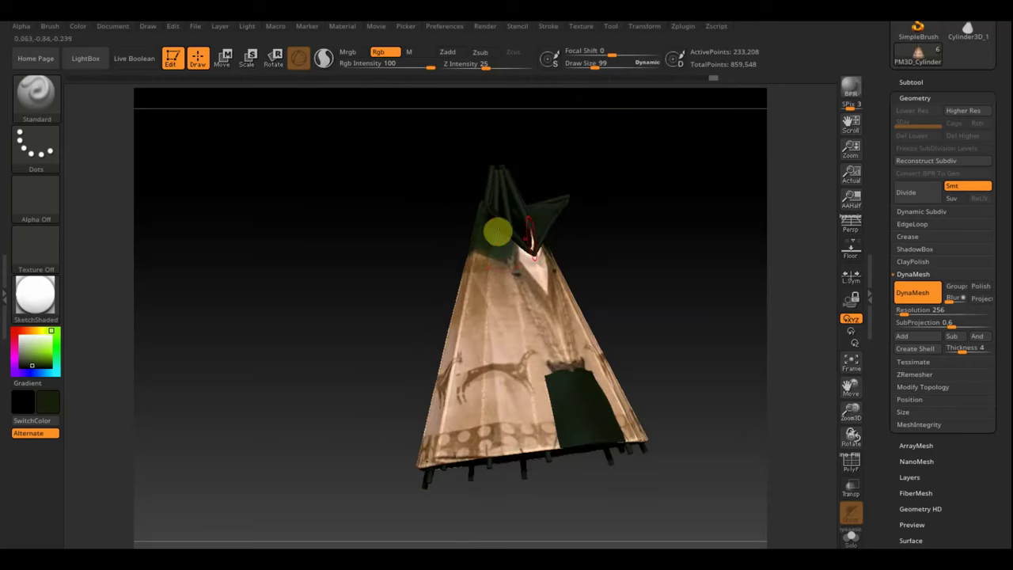
mouse_move(607, 226)
mouse_down()
mouse_move(633, 232)
mouse_move(617, 237)
mouse_up()
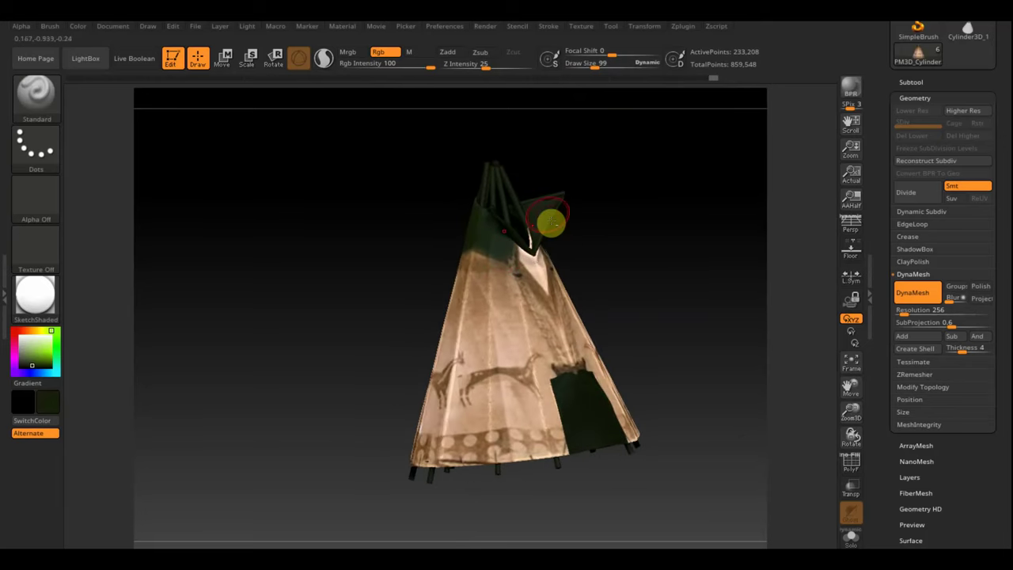
alt+click(545, 214)
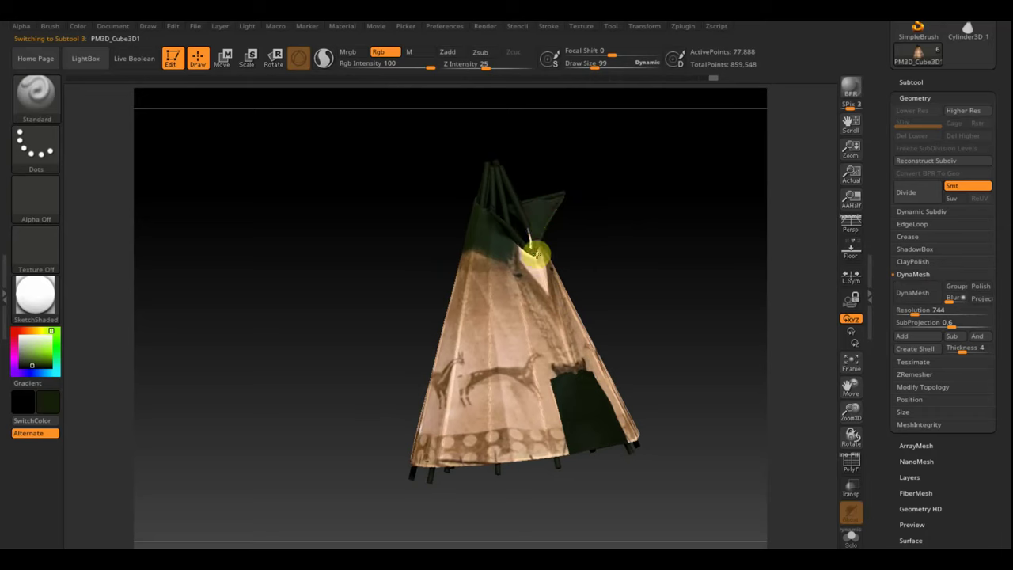
shift+drag(615, 256, 583, 274)
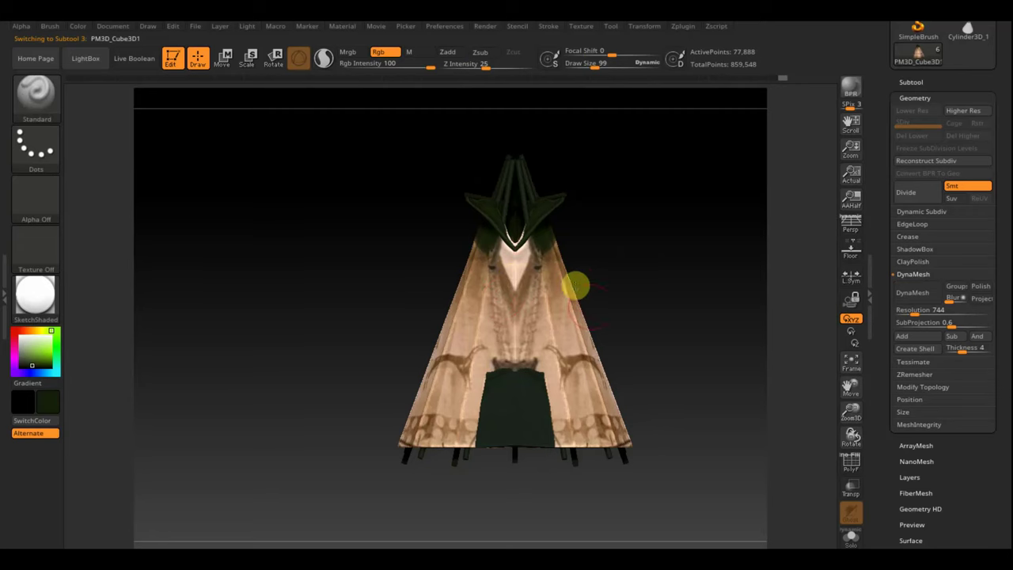
Show the teepee reference photo, shift it right into place, then hide it again
key(shift+z)
key(z)
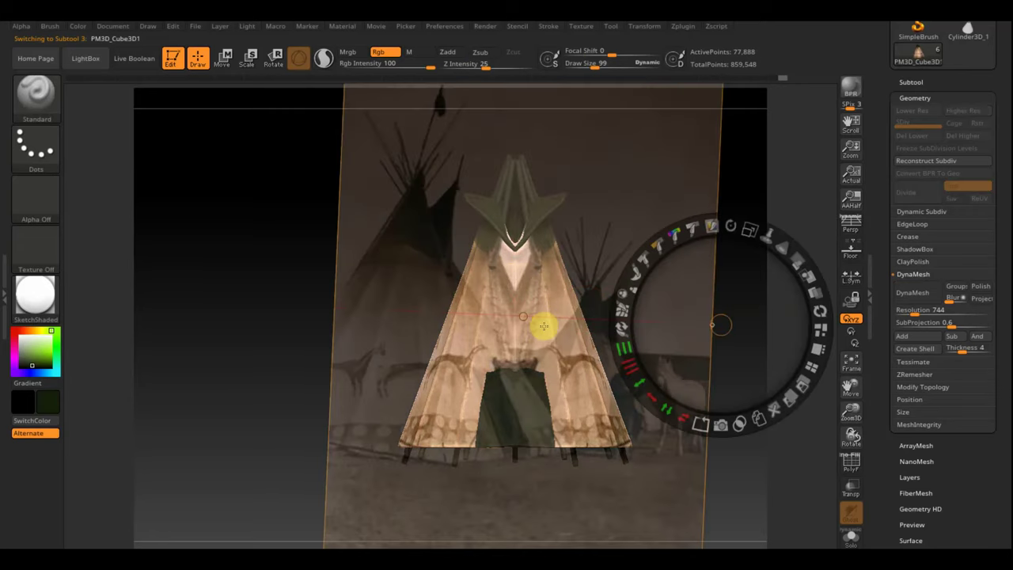
mouse_move(629, 316)
mouse_down()
mouse_move(720, 320)
mouse_move(728, 296)
mouse_up()
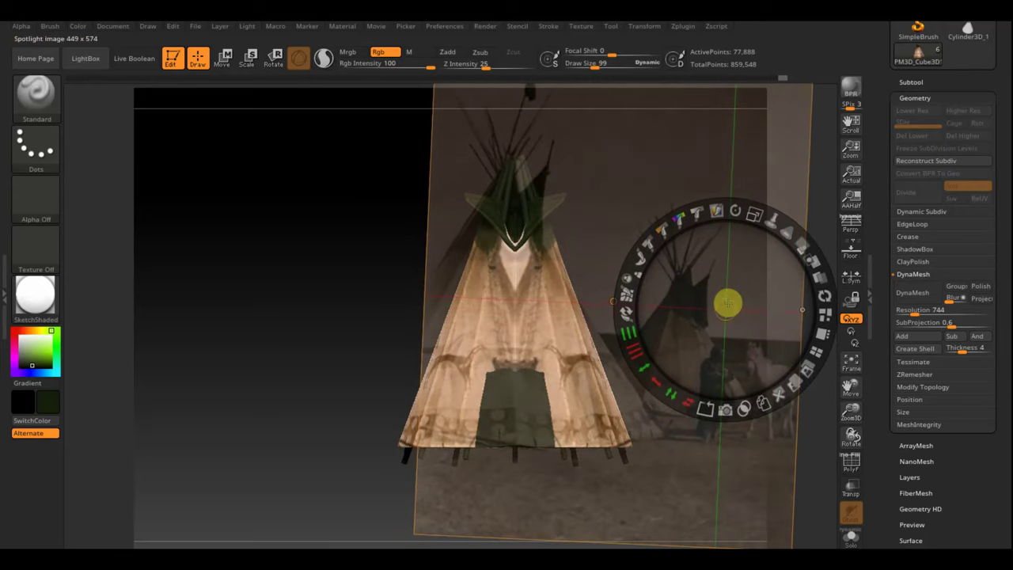
key(z)
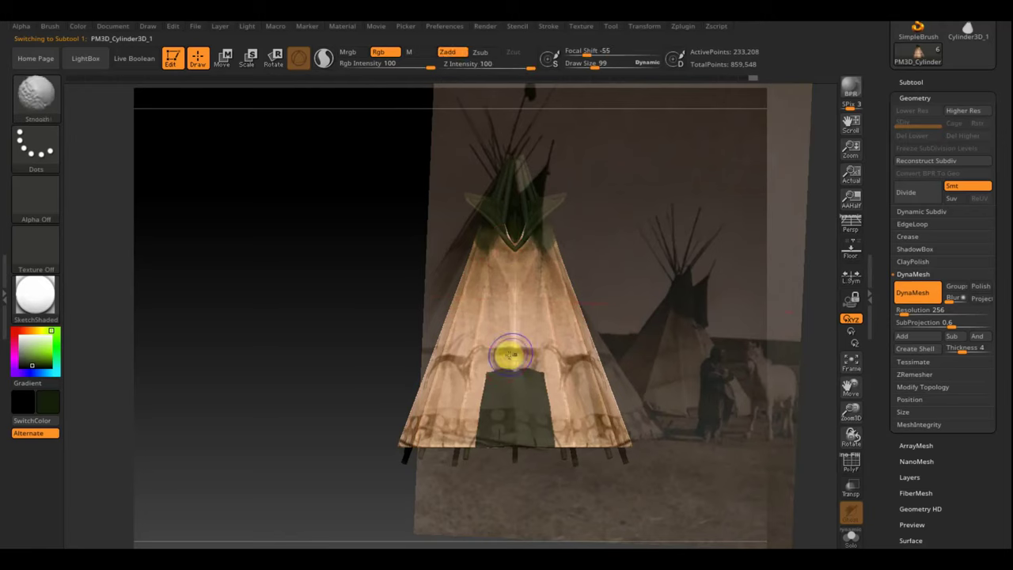
key(shift+z)
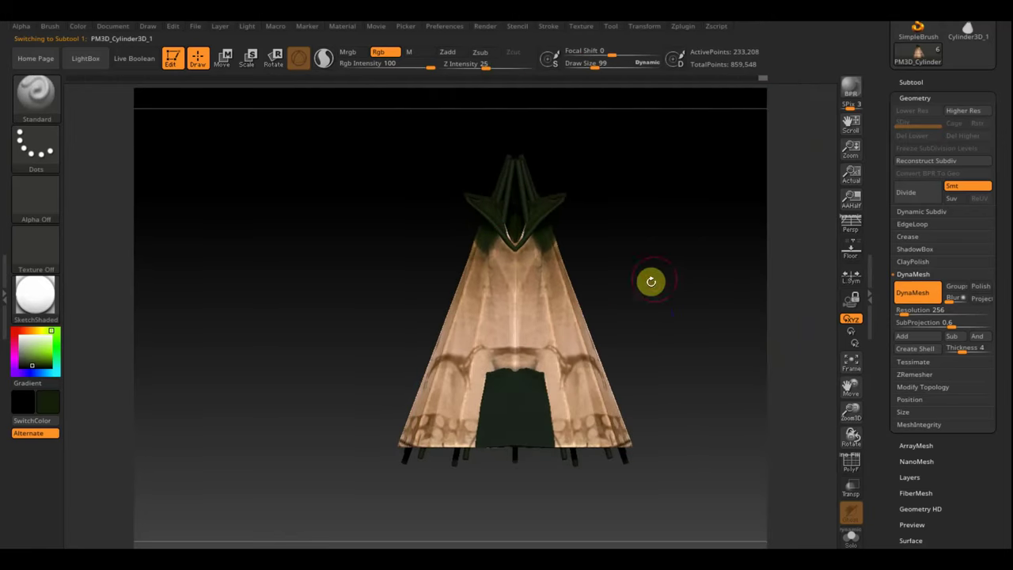
Zoom in on the cover, lower the brush size to 23 and undo the stray dark mark
alt+drag(652, 280, 673, 348)
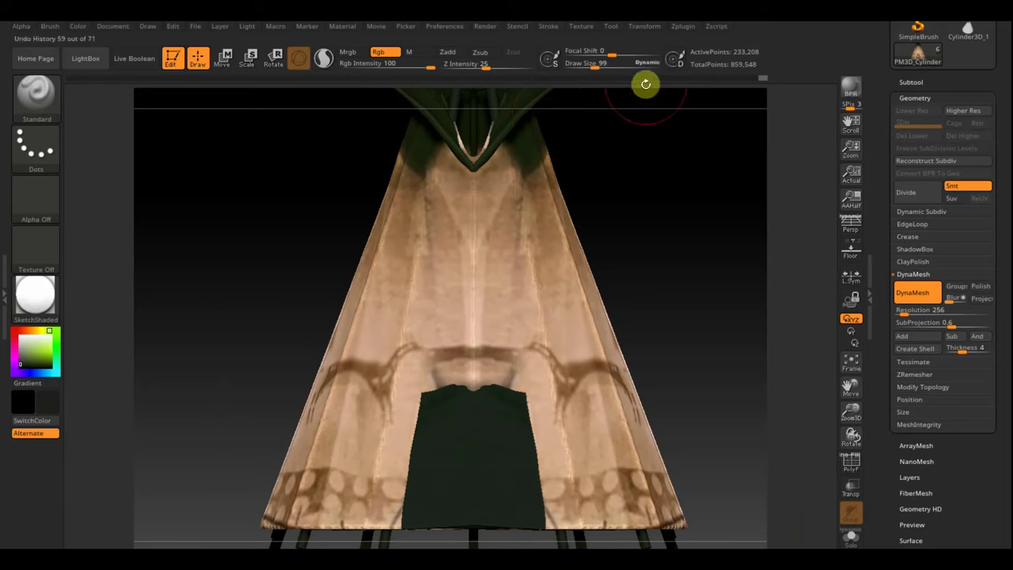
drag(599, 64, 587, 65)
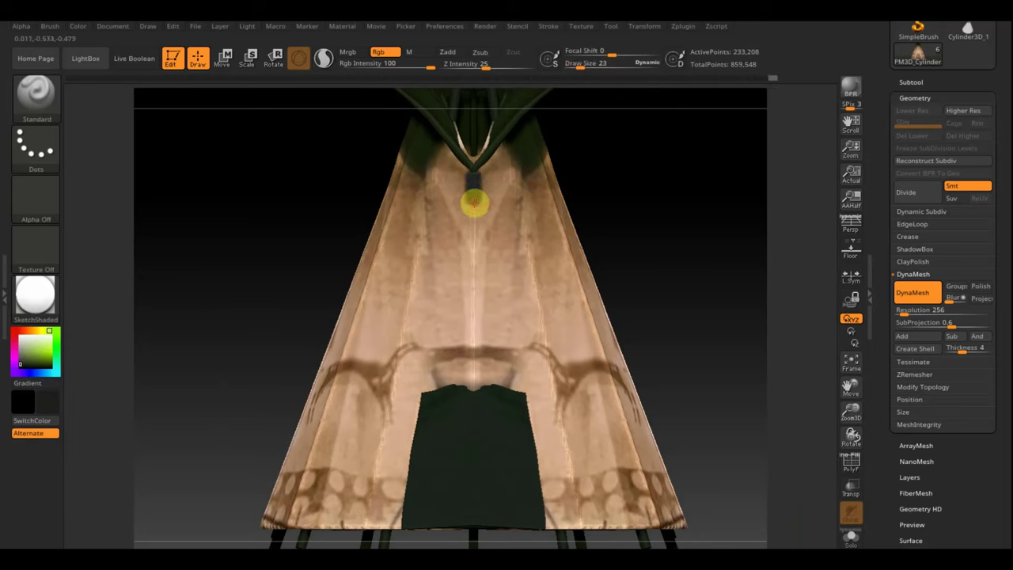
key(ctrl+z)
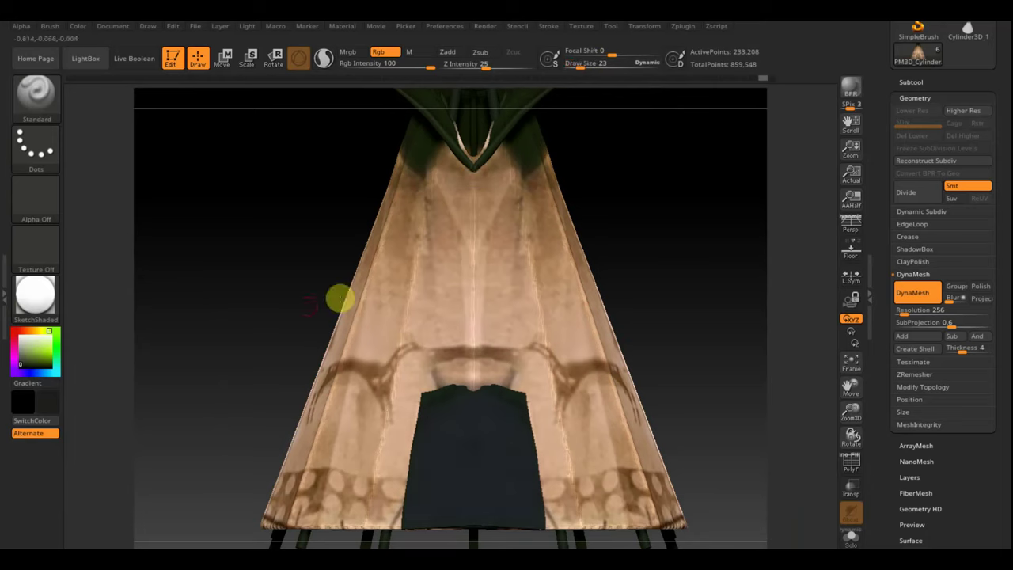
Pick a near-black paint colour in the color picker
click(47, 407)
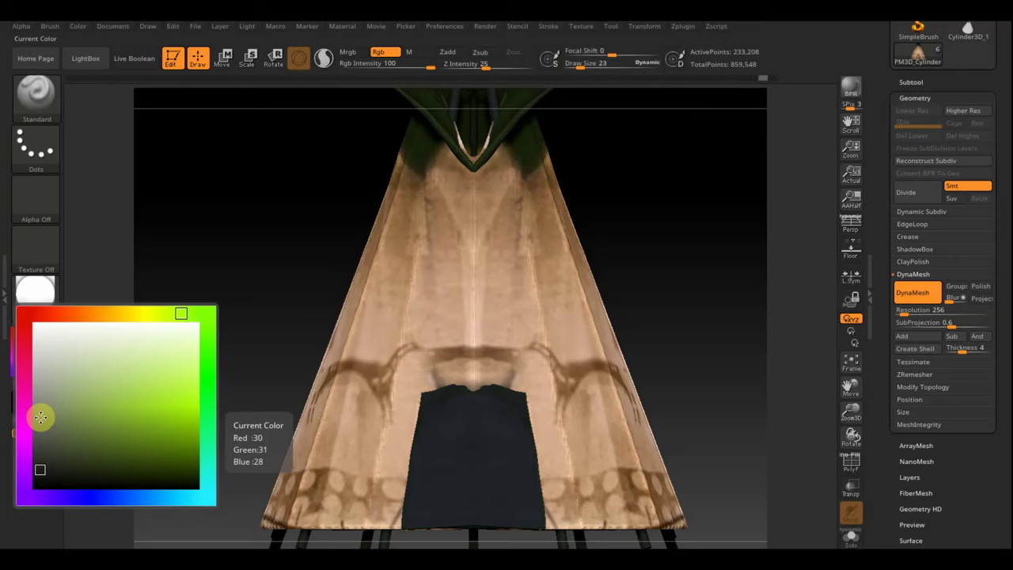
click(37, 476)
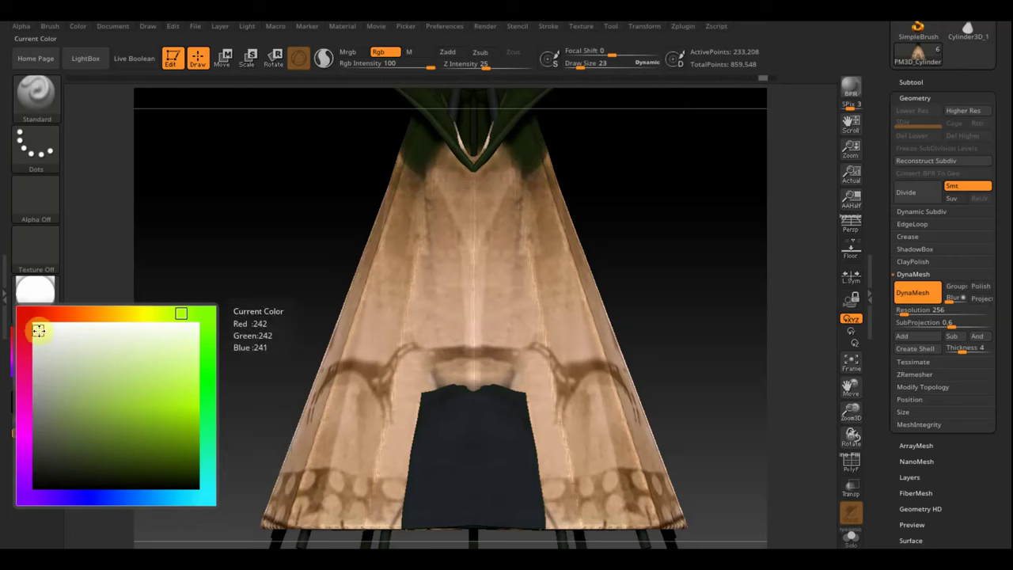
click(36, 476)
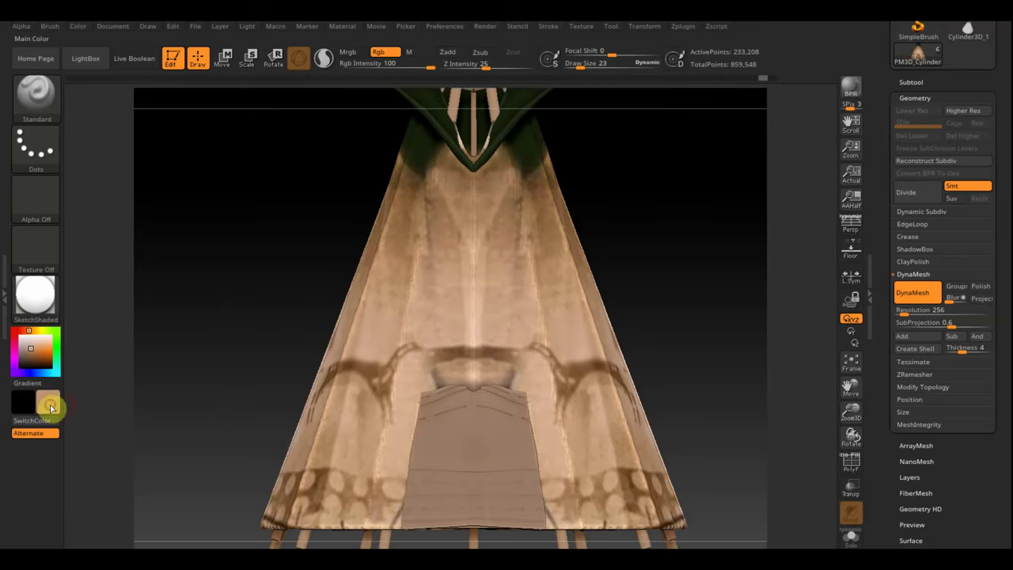
click(37, 472)
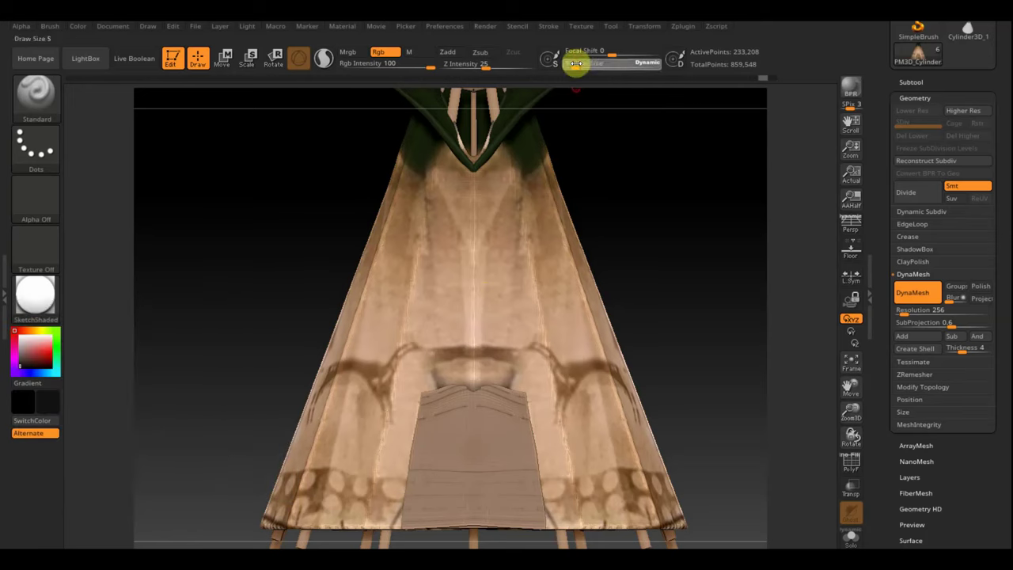
With a size-10 brush, paint the dark lacing seam and its horizontal ties, undoing a stray line
drag(576, 63, 576, 64)
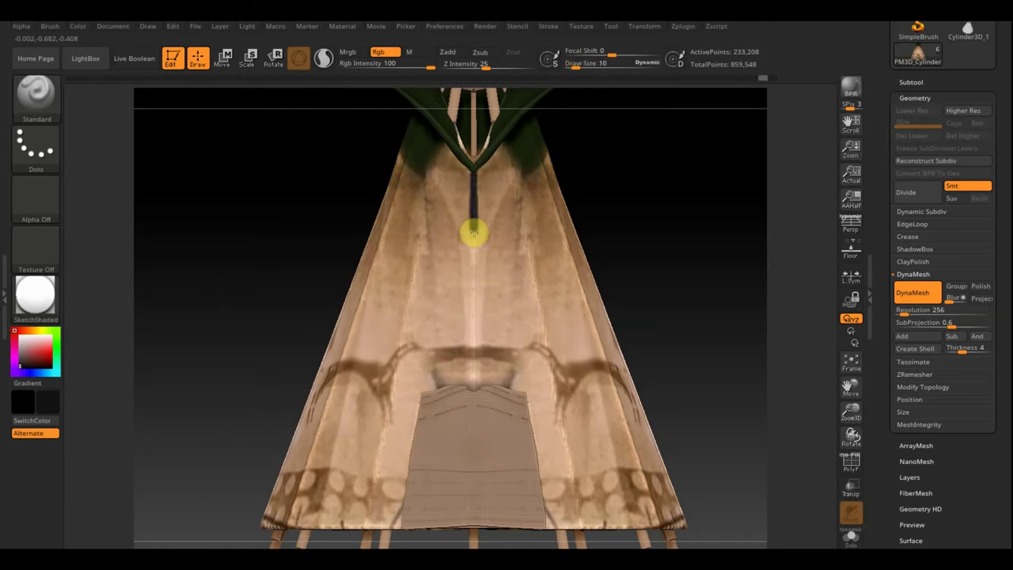
drag(475, 259, 477, 290)
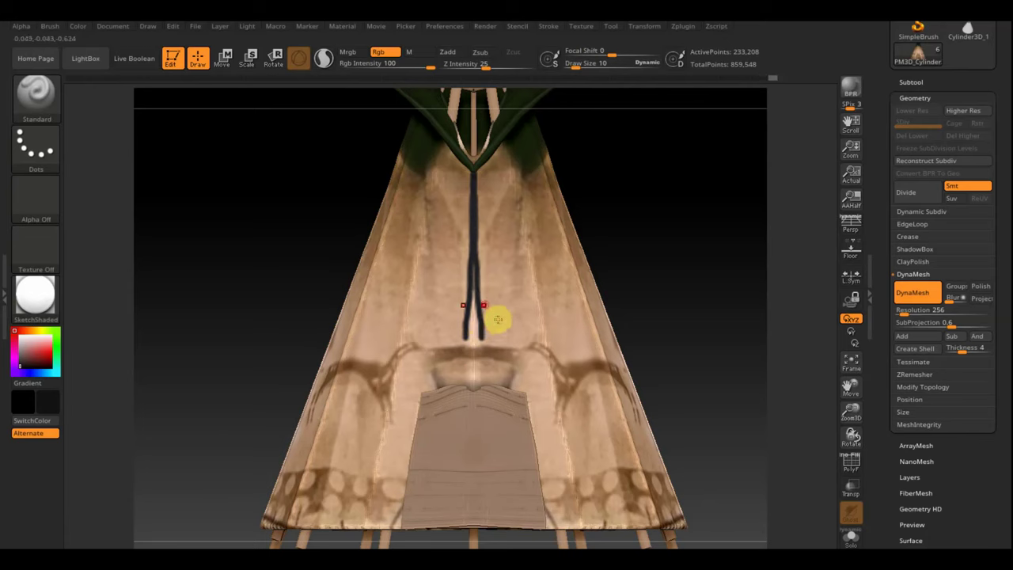
key(ctrl+z)
key(ctrl+z)
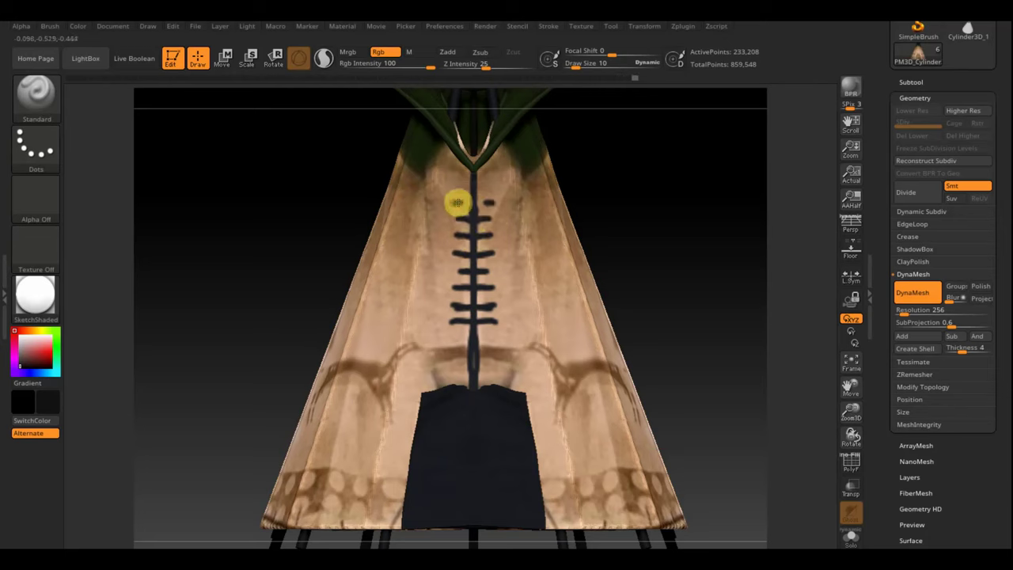
drag(457, 203, 475, 201)
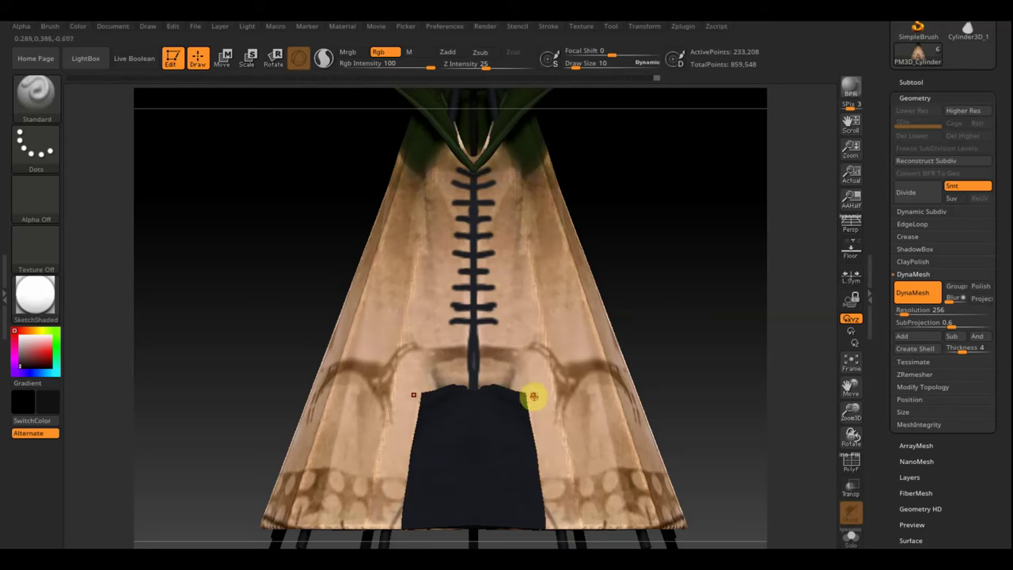
Switch the secondary colour to tan, work the cover at brush size 51, then reduce the brush to 21
key(c)
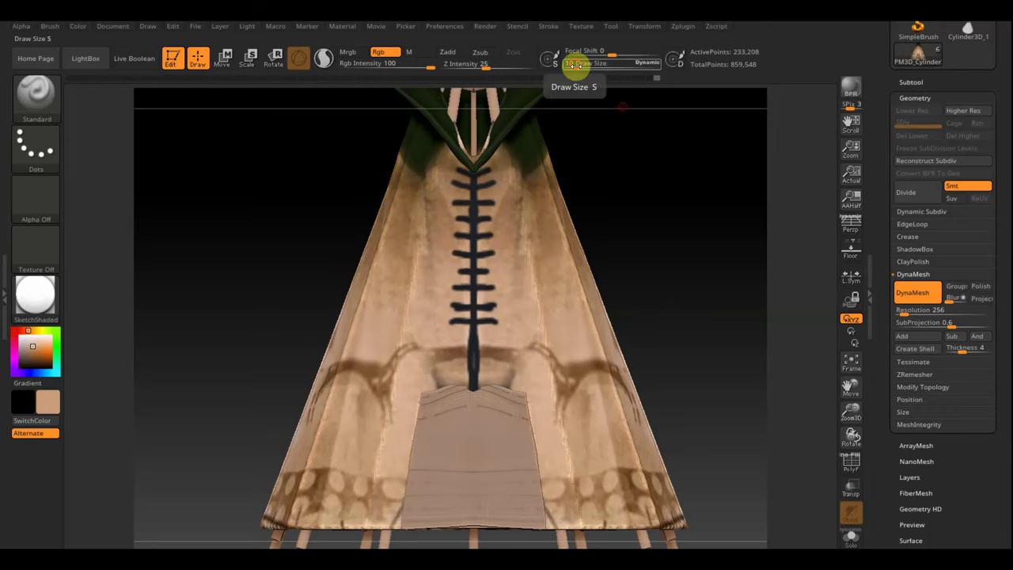
drag(575, 64, 587, 64)
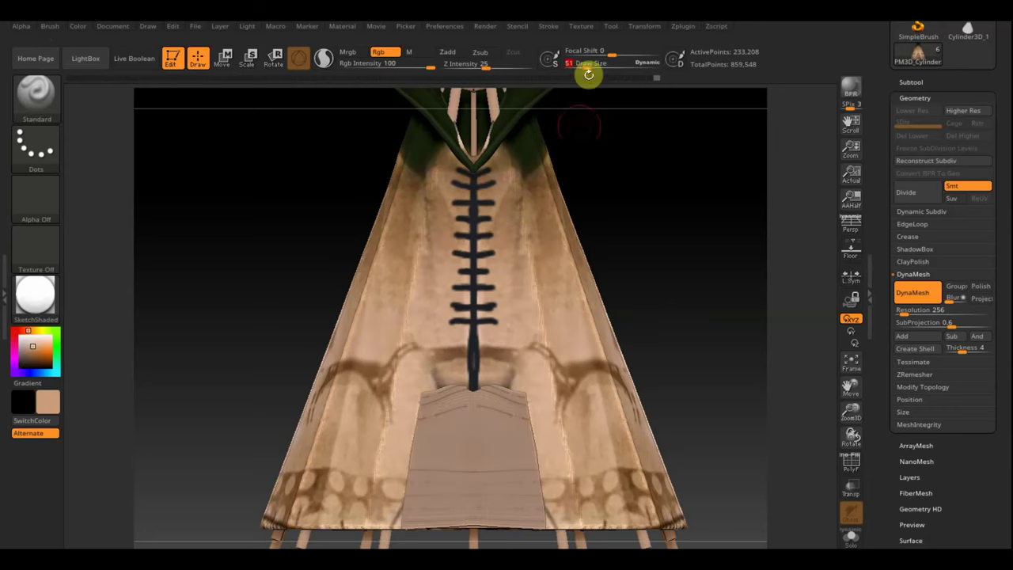
click(511, 384)
drag(508, 367, 524, 383)
click(501, 358)
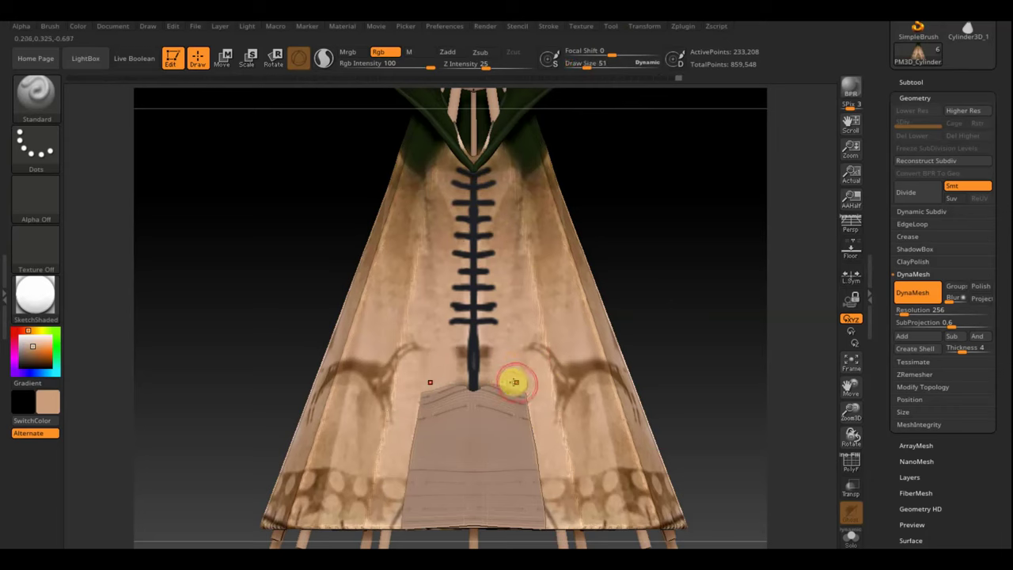
drag(621, 65, 584, 66)
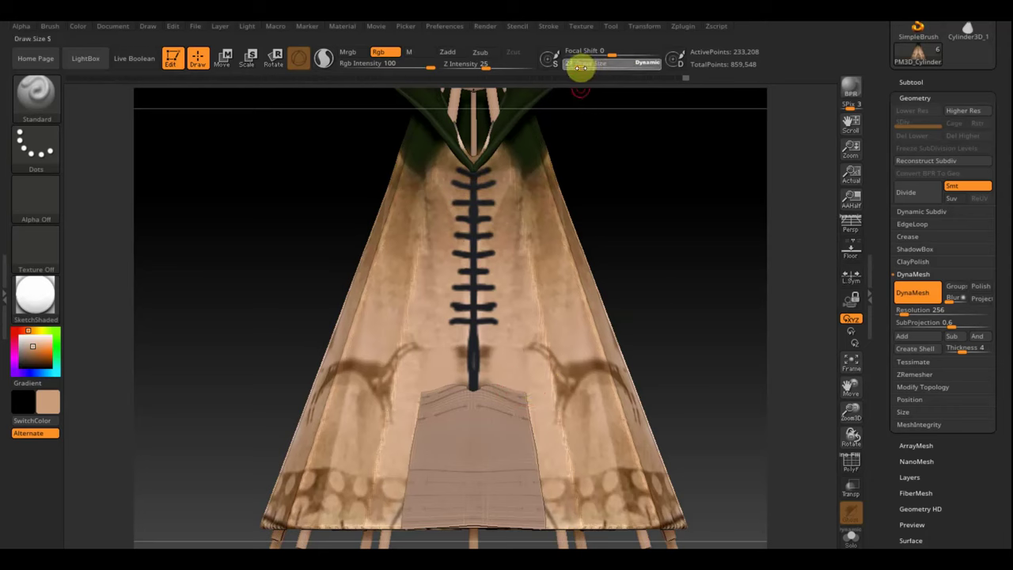
drag(581, 68, 579, 68)
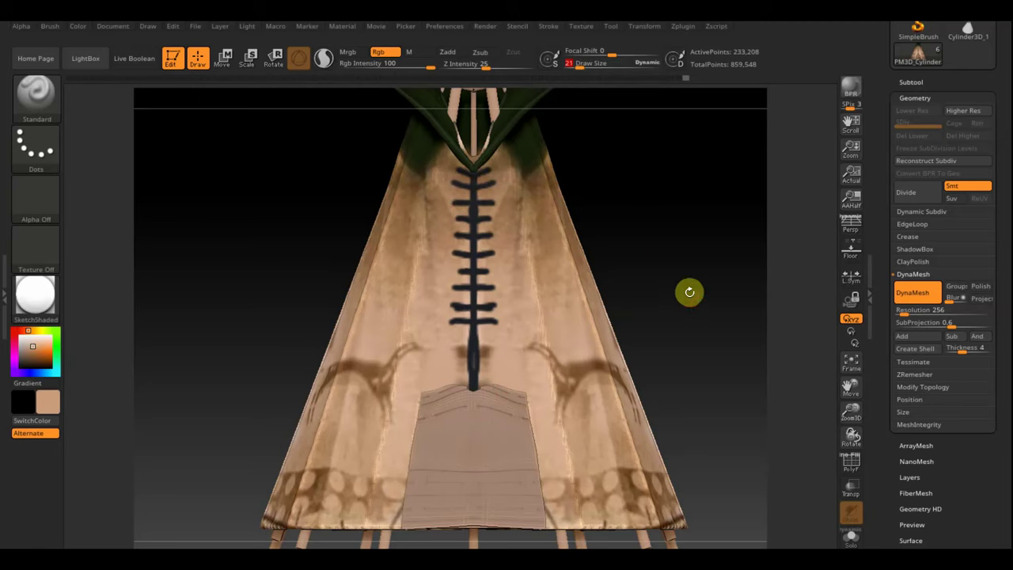
mouse_move(690, 300)
alt+mouse_down()
mouse_move(672, 256)
mouse_move(641, 296)
alt+mouse_up()
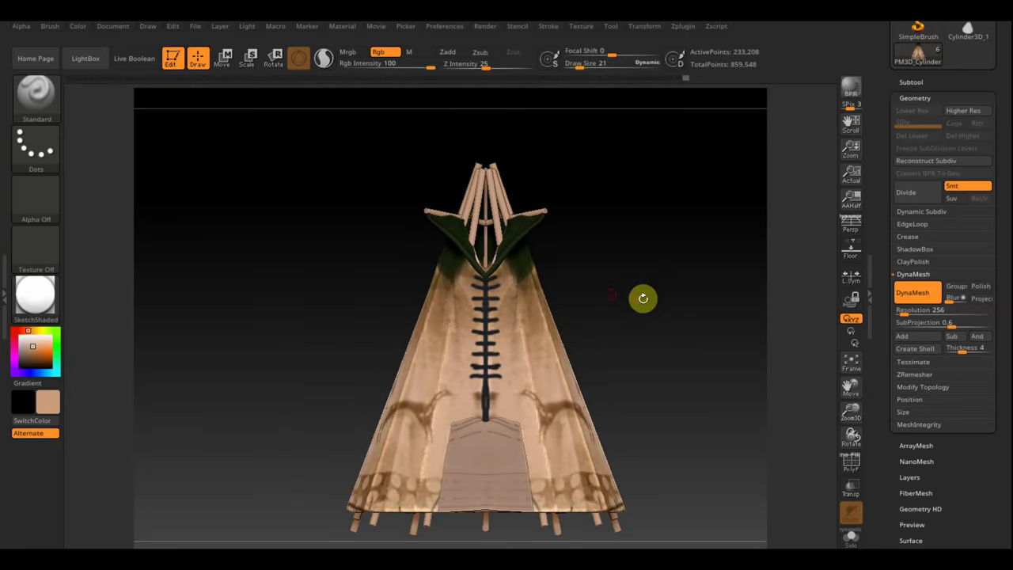
Turn the teepee to a three-quarter view, enlarge the brush to 104 and select the poles subtool
mouse_move(538, 274)
mouse_down()
mouse_move(565, 266)
mouse_move(620, 288)
mouse_move(624, 278)
mouse_up()
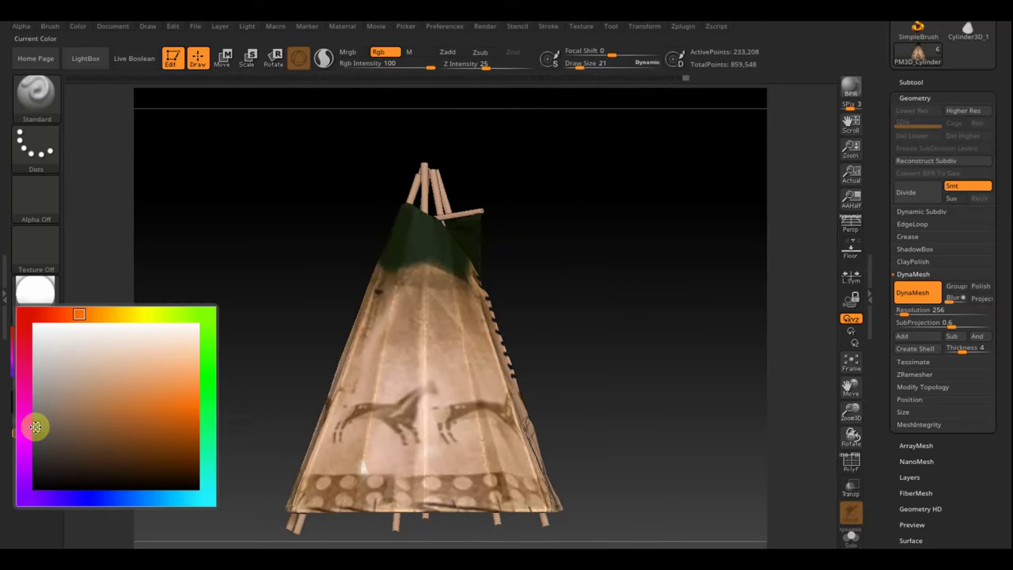
click(37, 422)
drag(44, 398, 35, 405)
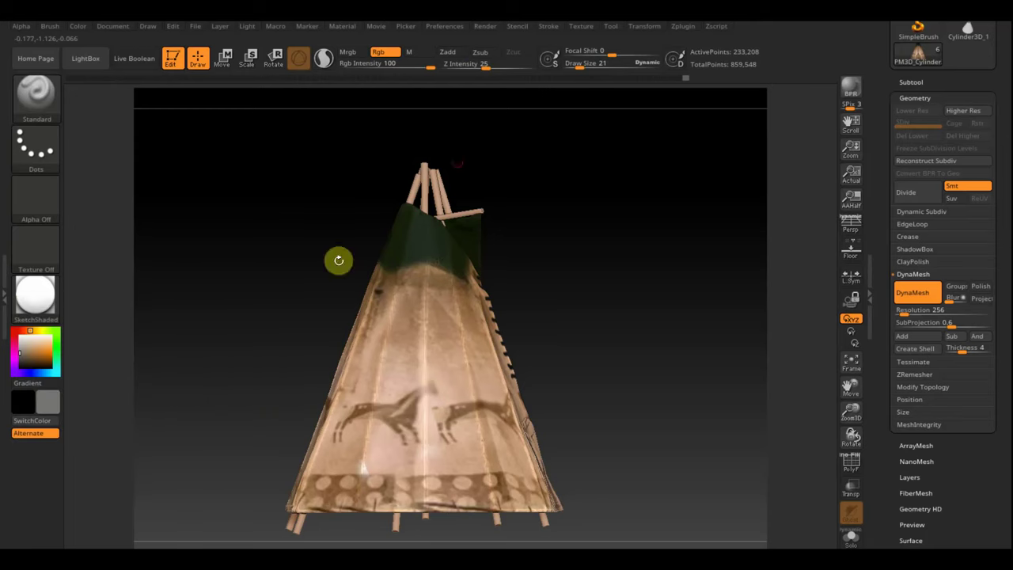
drag(582, 63, 599, 64)
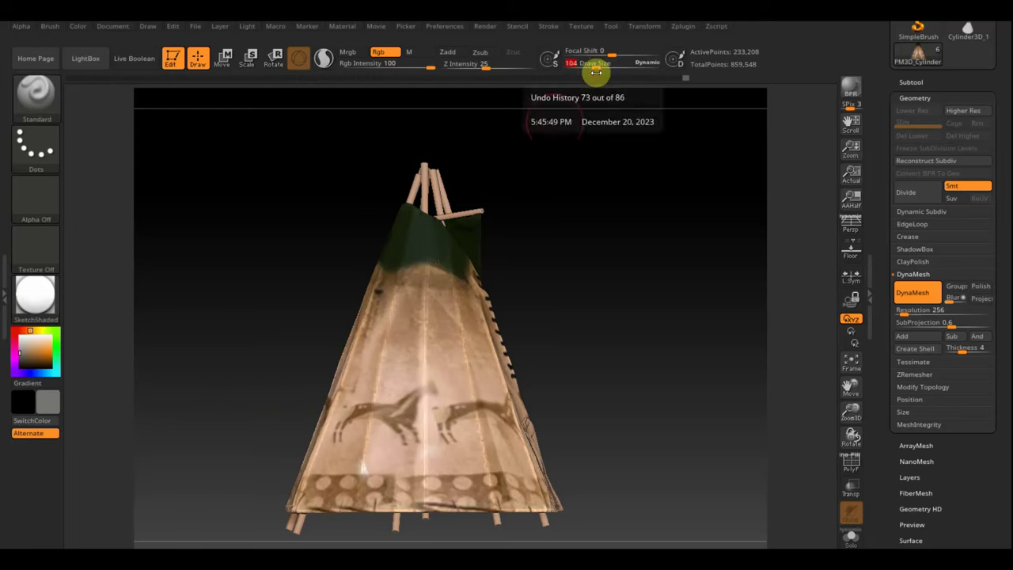
alt+click(438, 191)
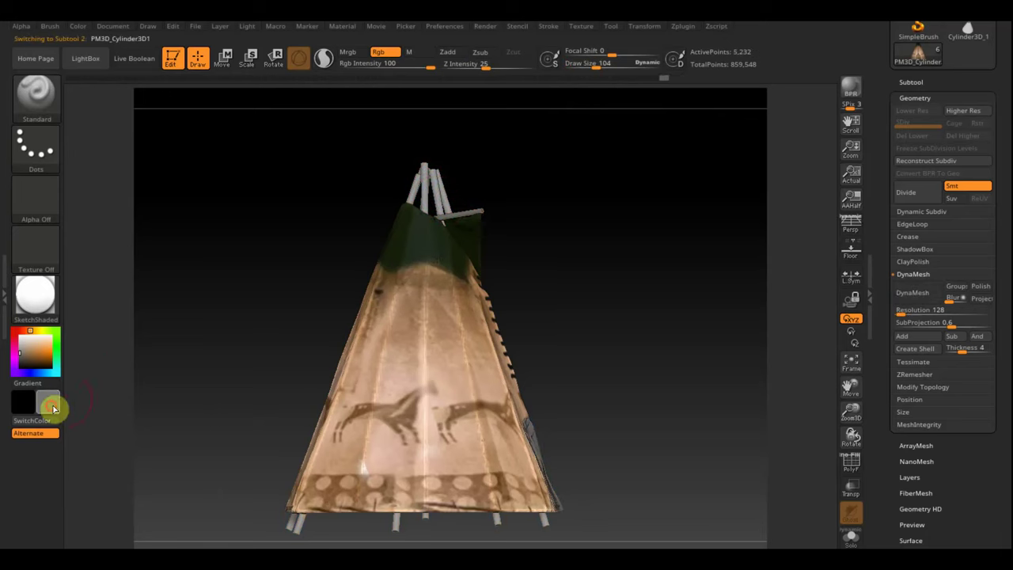
Try orange and brown tones in the color picker, finally settling on a near-black dark paint colour
click(43, 407)
click(36, 433)
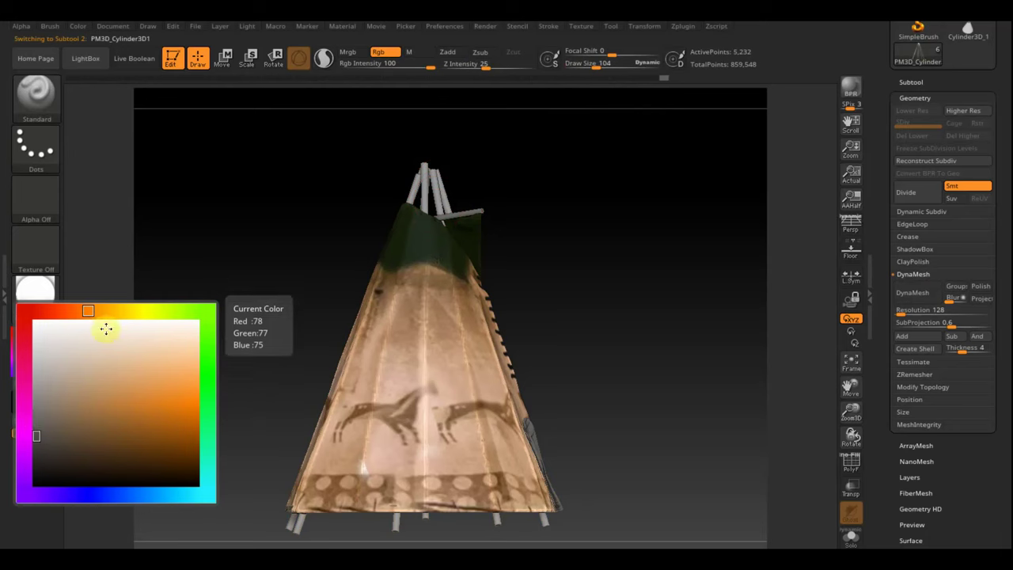
click(104, 314)
click(44, 436)
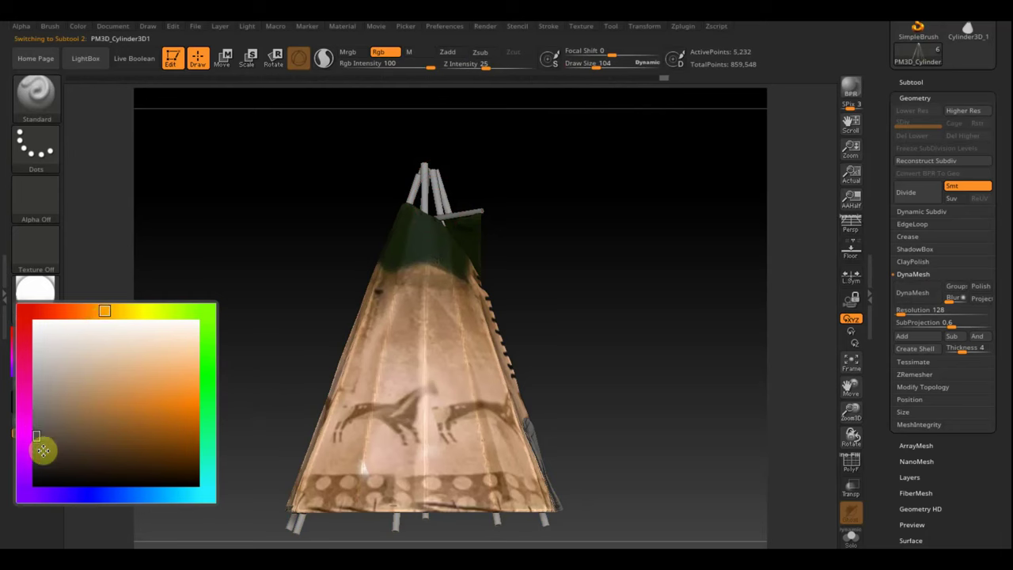
click(110, 385)
click(34, 462)
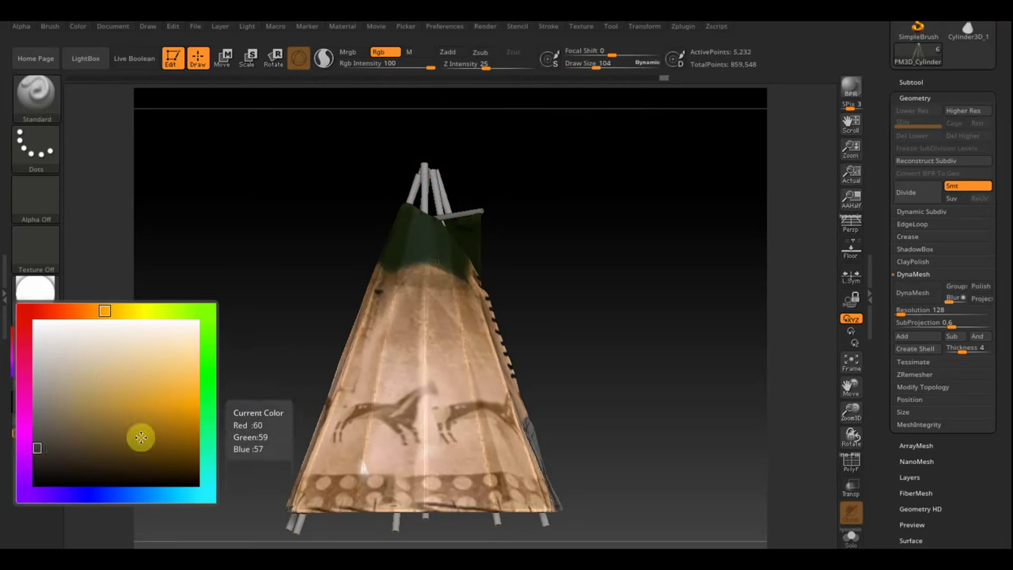
click(160, 397)
click(173, 425)
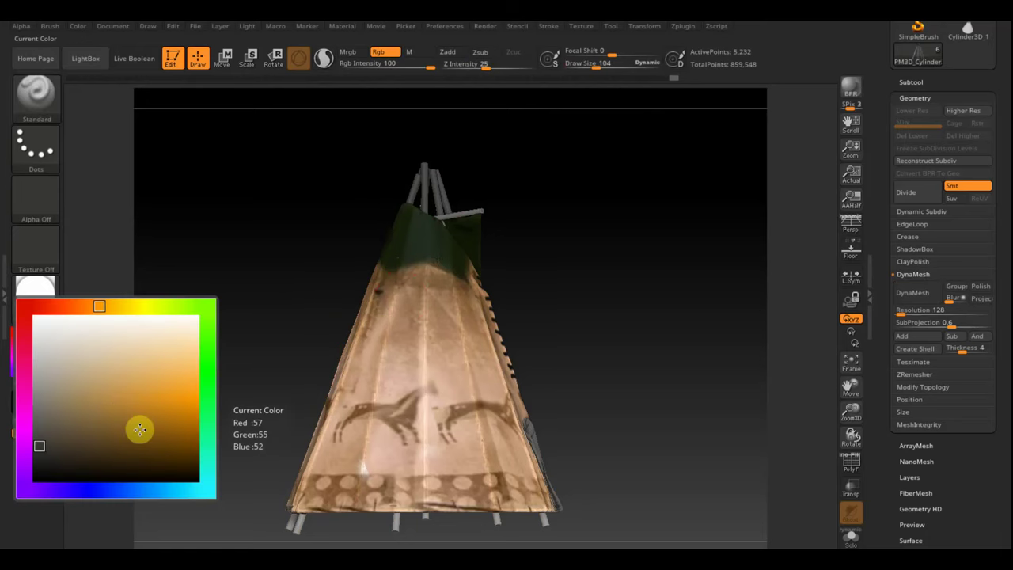
click(144, 436)
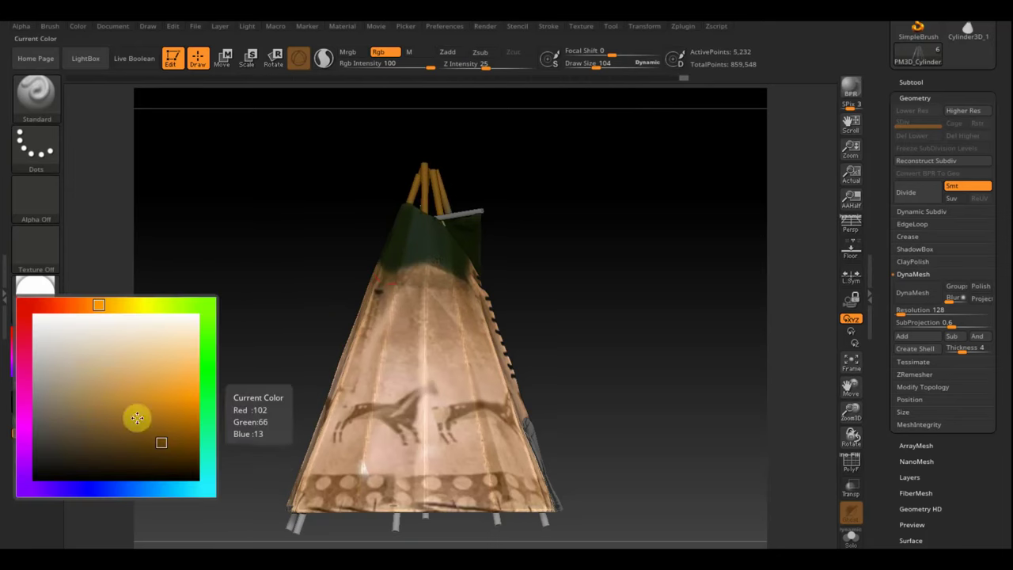
click(106, 444)
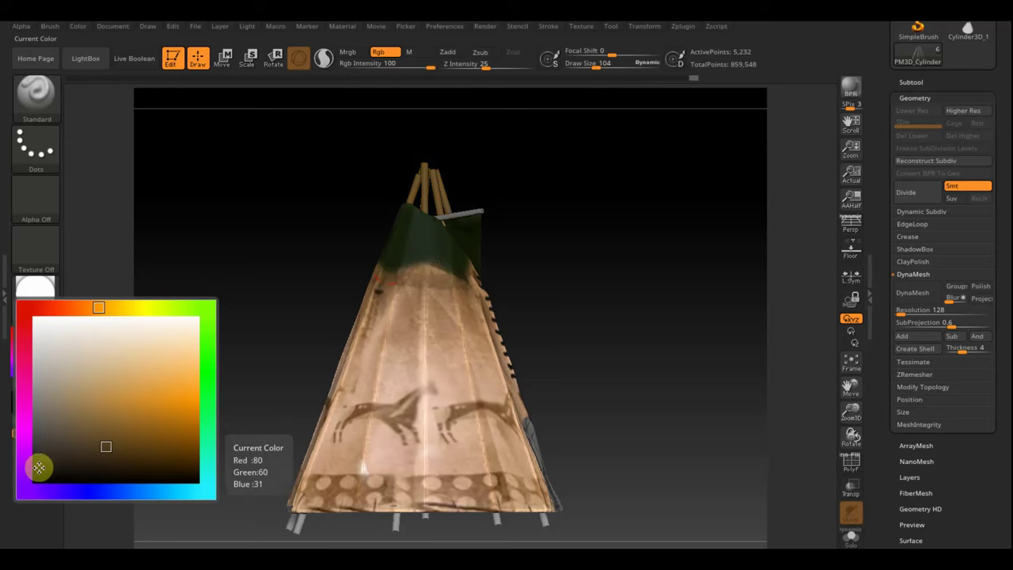
click(35, 470)
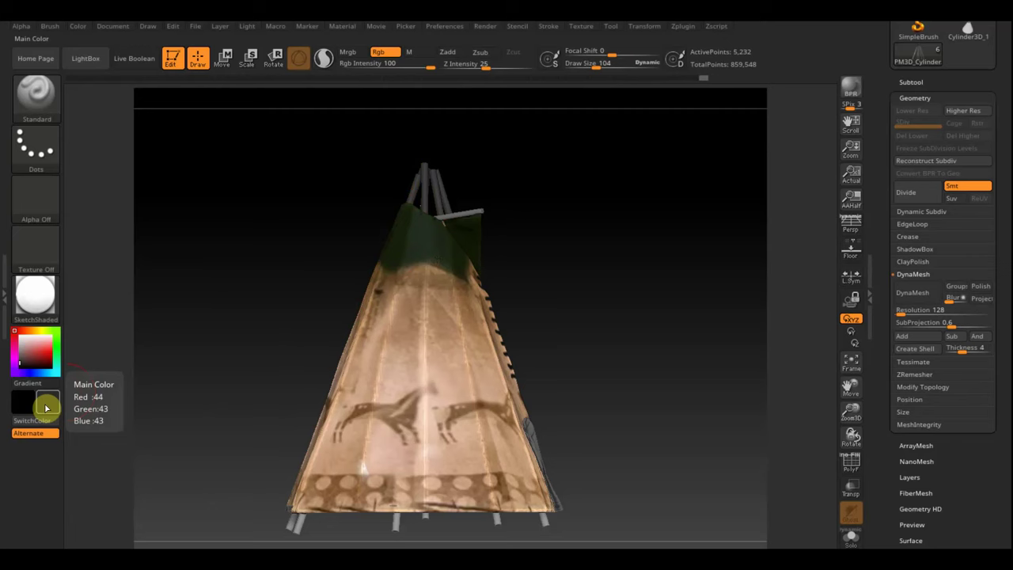
Rotate the teepee through front, base and side views and scroll the right tray toward the Subtool palette
mouse_move(561, 280)
mouse_down()
mouse_move(474, 224)
mouse_move(460, 190)
mouse_up()
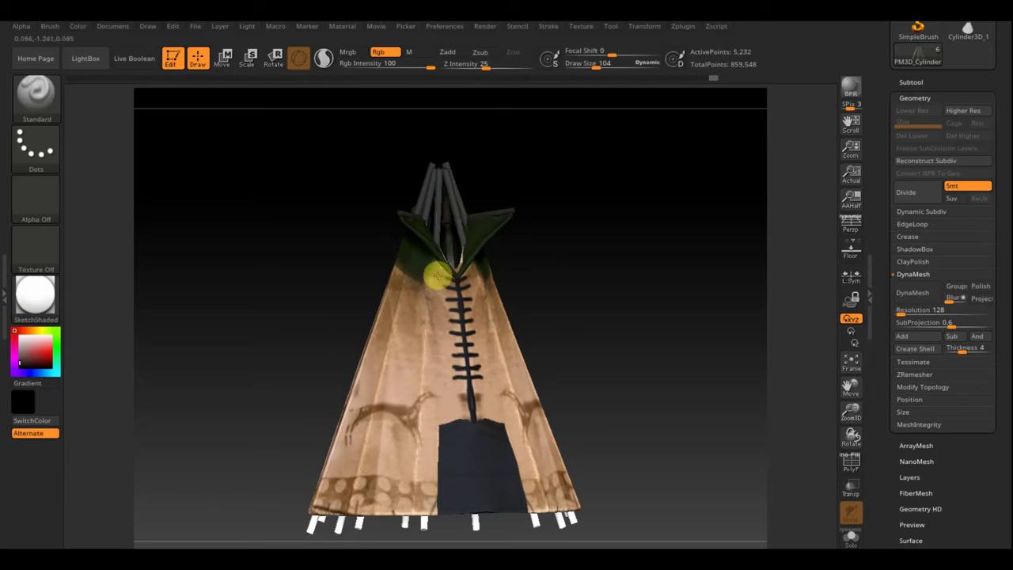
mouse_move(548, 248)
mouse_down()
mouse_move(599, 219)
mouse_move(594, 153)
mouse_move(602, 290)
mouse_move(627, 297)
mouse_up()
click(634, 262)
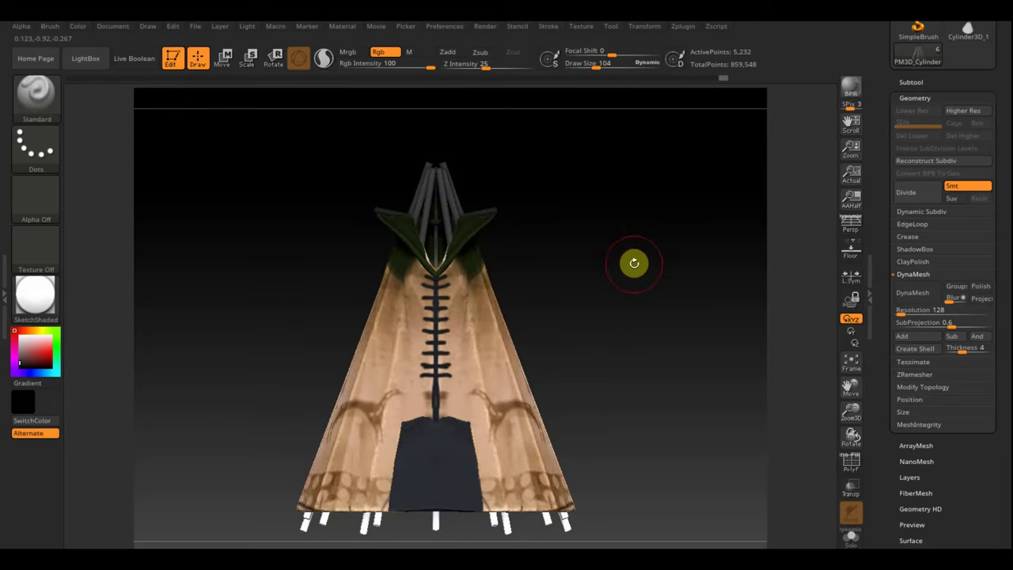
drag(1002, 77, 911, 168)
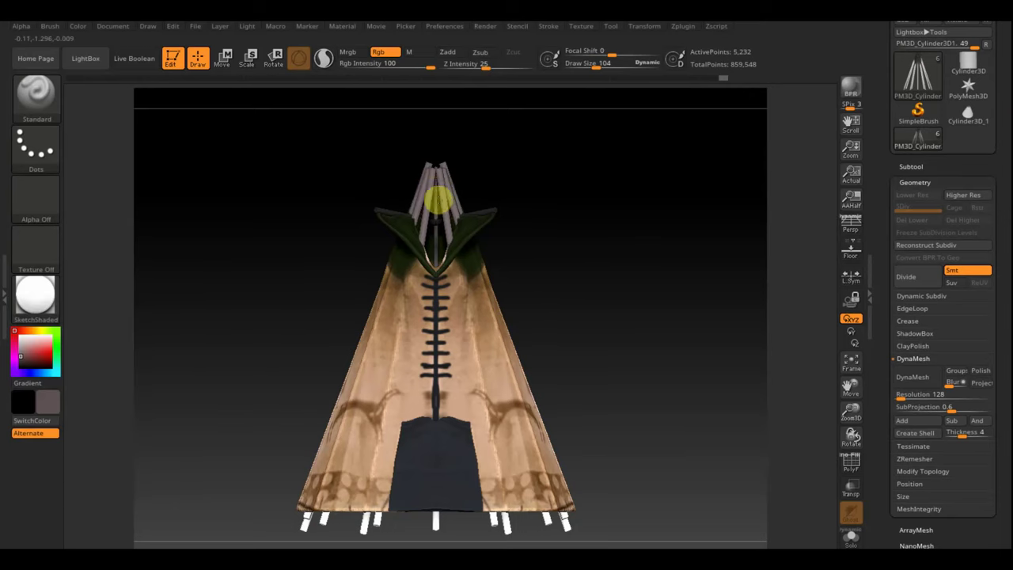
drag(607, 215, 433, 209)
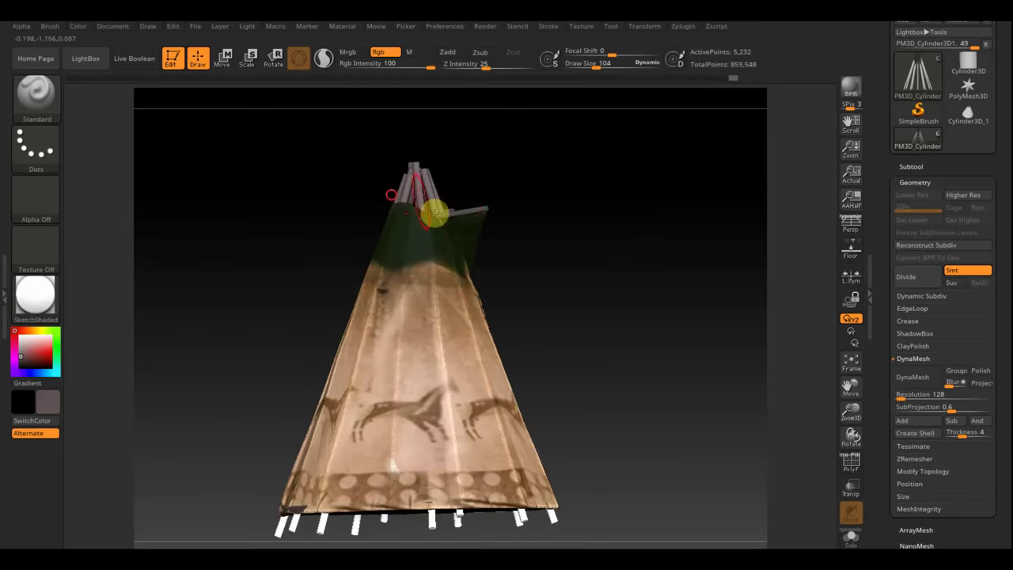
mouse_move(420, 175)
mouse_down()
mouse_move(504, 270)
mouse_move(549, 274)
mouse_up()
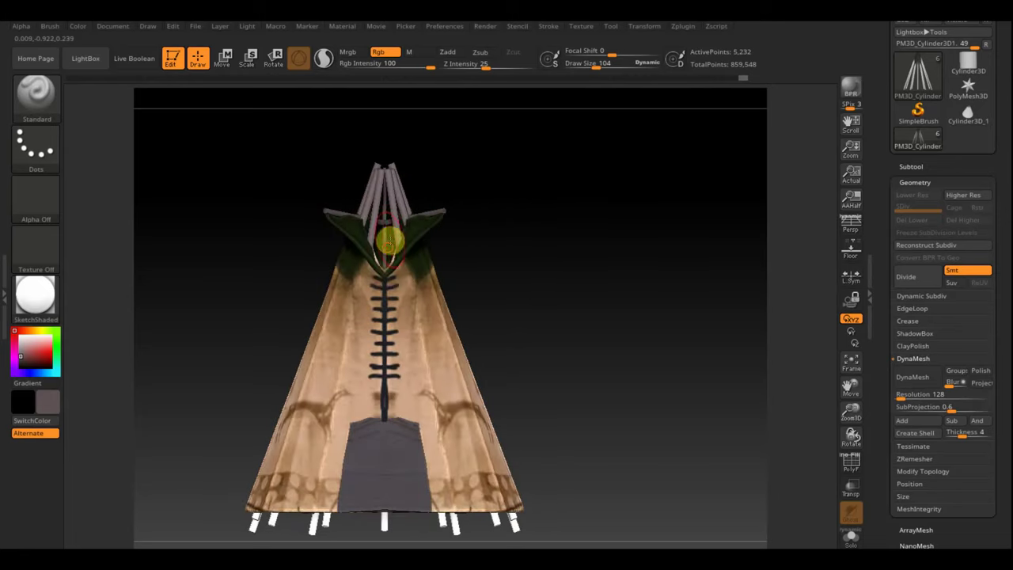
Solo the poles subtool and paint the white pole tips pink with a size-215 brush
click(922, 162)
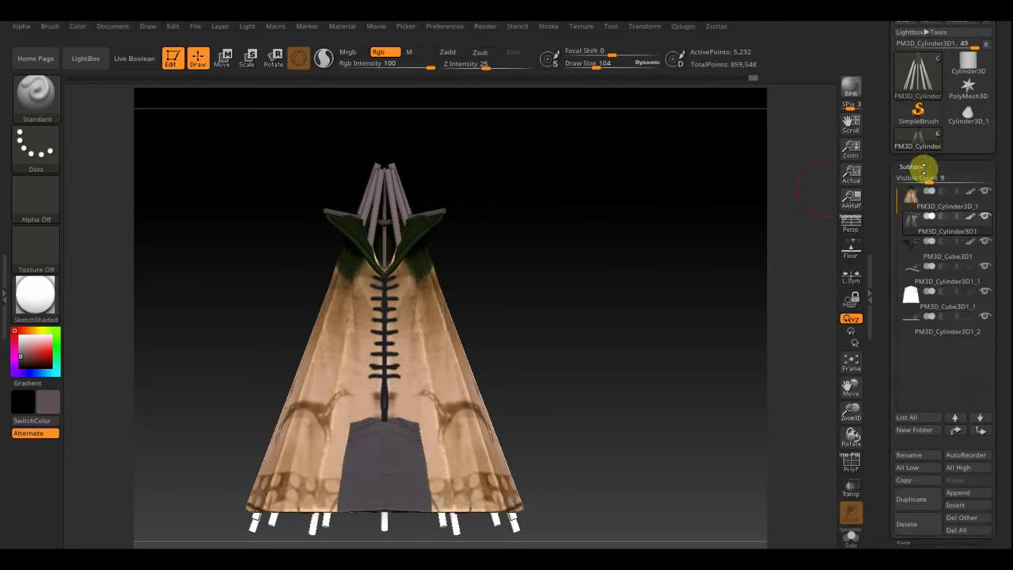
click(987, 228)
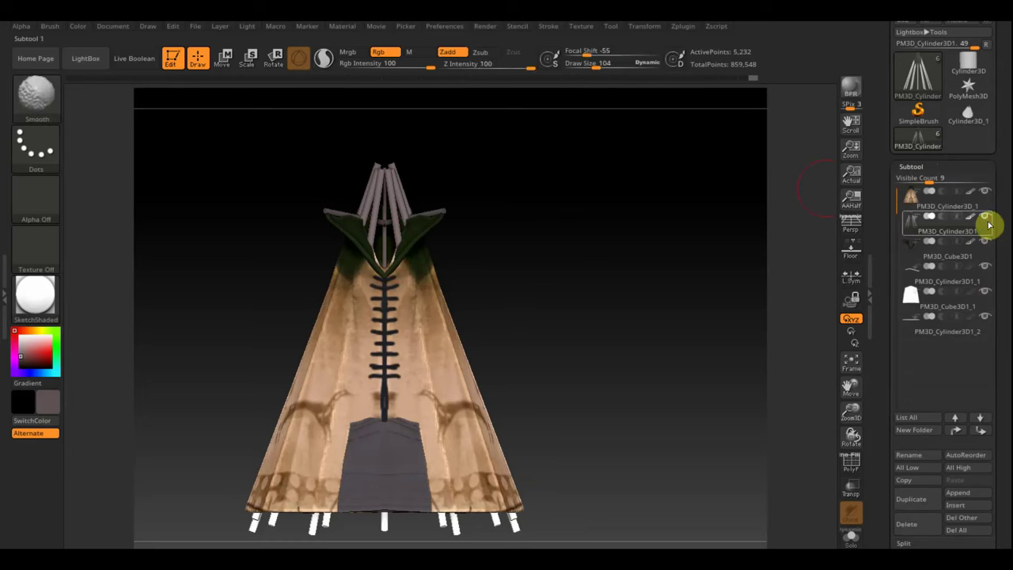
shift+click(985, 217)
drag(596, 64, 608, 64)
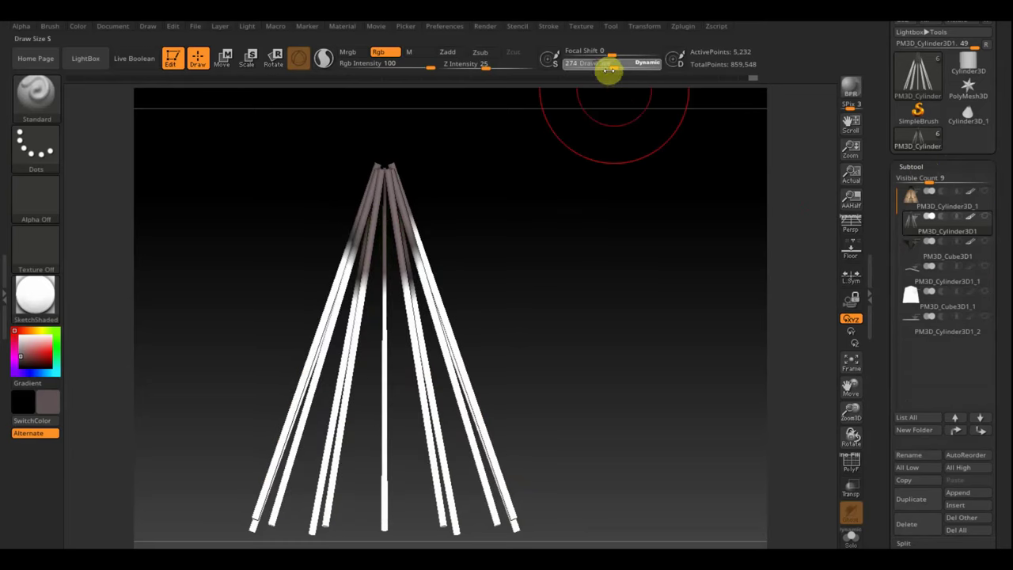
mouse_move(398, 297)
mouse_down()
mouse_move(437, 386)
mouse_move(468, 417)
mouse_move(416, 416)
mouse_move(506, 440)
mouse_move(394, 412)
mouse_up()
mouse_move(505, 501)
mouse_down()
mouse_move(526, 488)
mouse_move(230, 522)
mouse_up()
drag(167, 292, 289, 322)
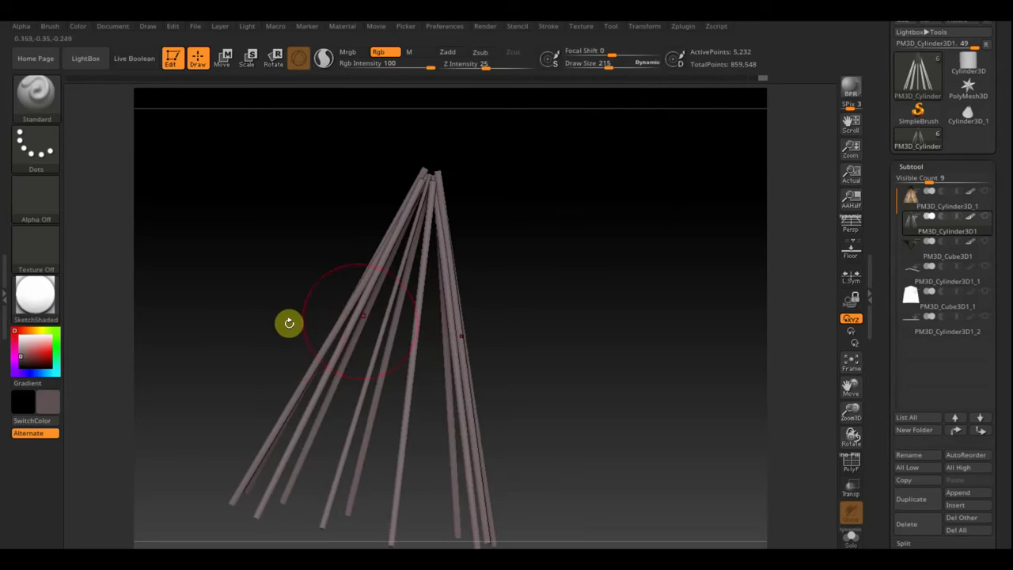
mouse_move(578, 300)
mouse_down()
mouse_move(565, 289)
mouse_move(599, 293)
mouse_up()
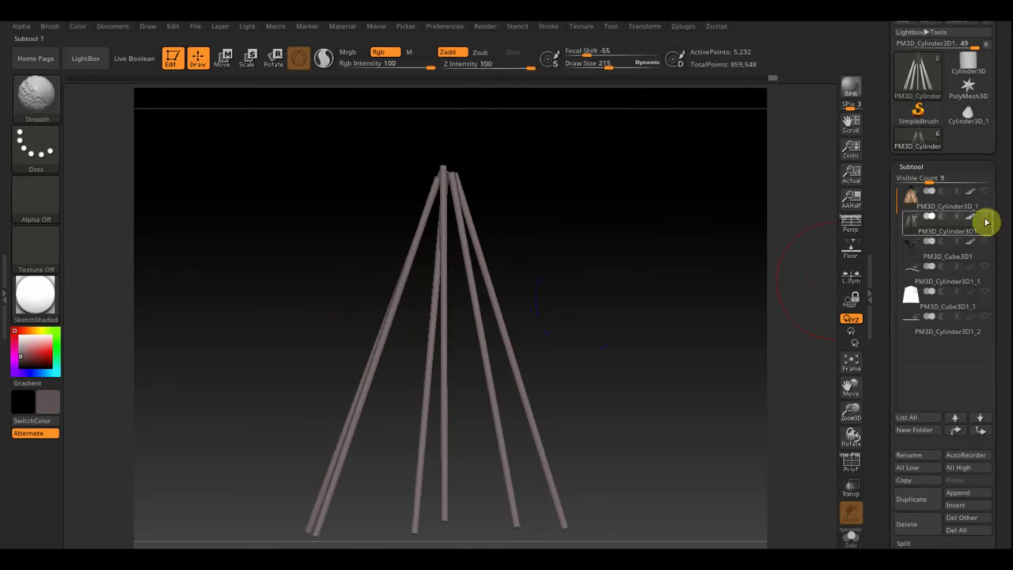
Inspect the PM3D_Cylinder3D1_2 and PM3D_Cylinder3D1_1 crossbar subtools from several angles
click(910, 330)
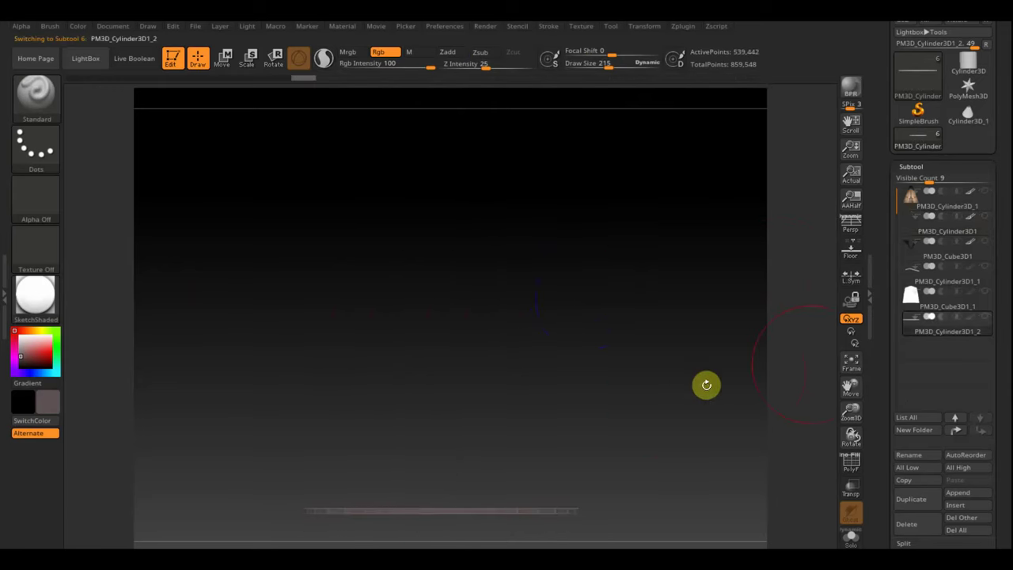
click(911, 279)
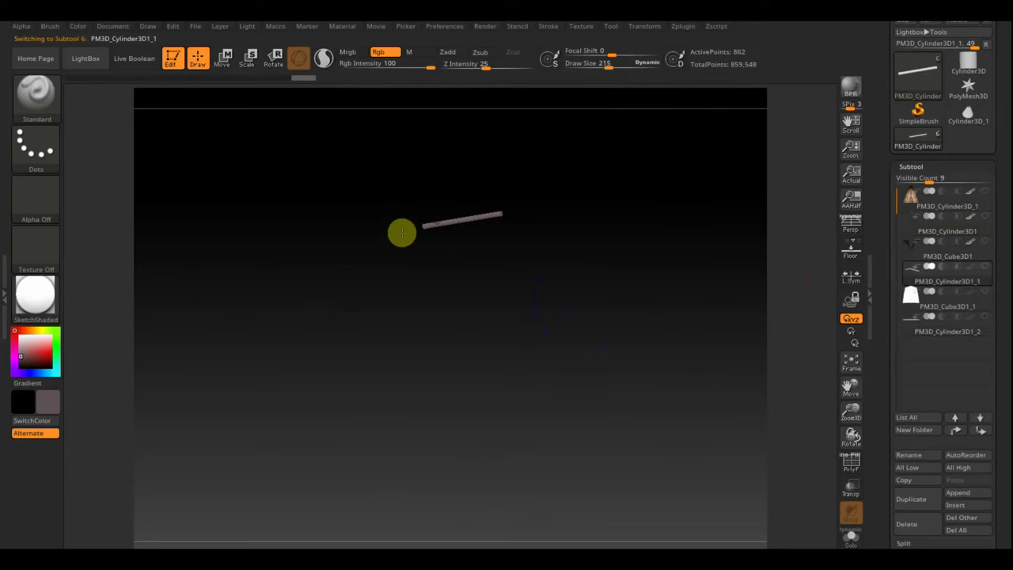
mouse_move(439, 255)
mouse_down()
mouse_move(524, 332)
mouse_move(565, 162)
mouse_up()
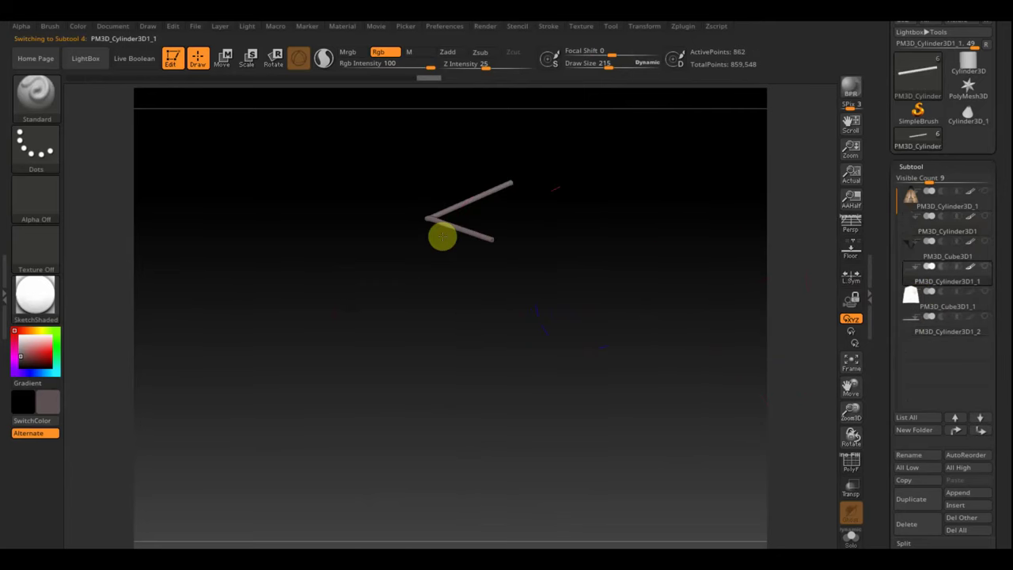
mouse_move(447, 231)
mouse_down()
mouse_move(491, 233)
mouse_move(423, 243)
mouse_move(488, 222)
mouse_move(545, 148)
mouse_up()
mouse_move(416, 201)
mouse_down()
mouse_move(662, 308)
mouse_move(649, 301)
mouse_up()
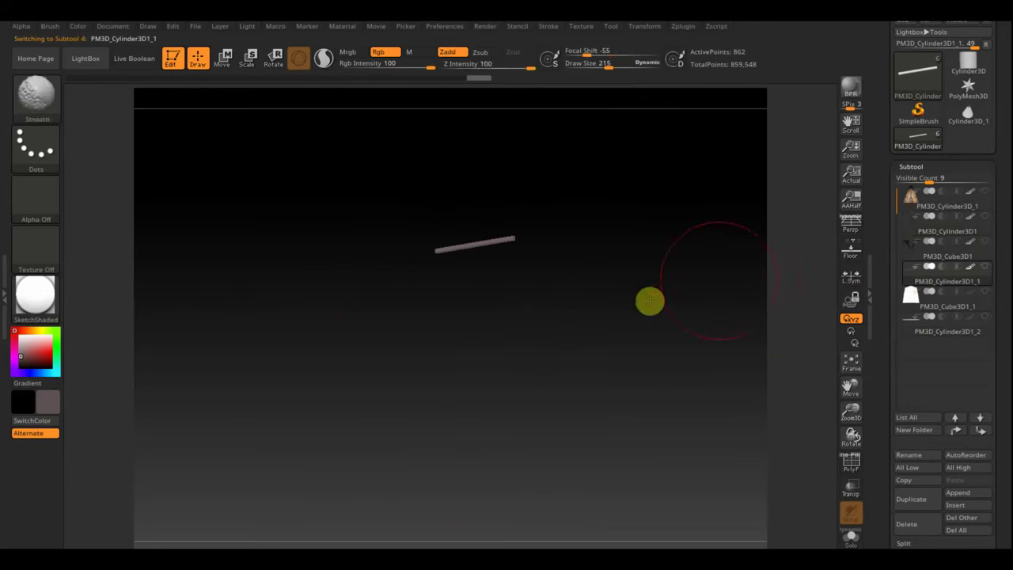
Move the poles subtool below PM3D_Cube3D1 and MergeDown it with the crossbar part
click(913, 231)
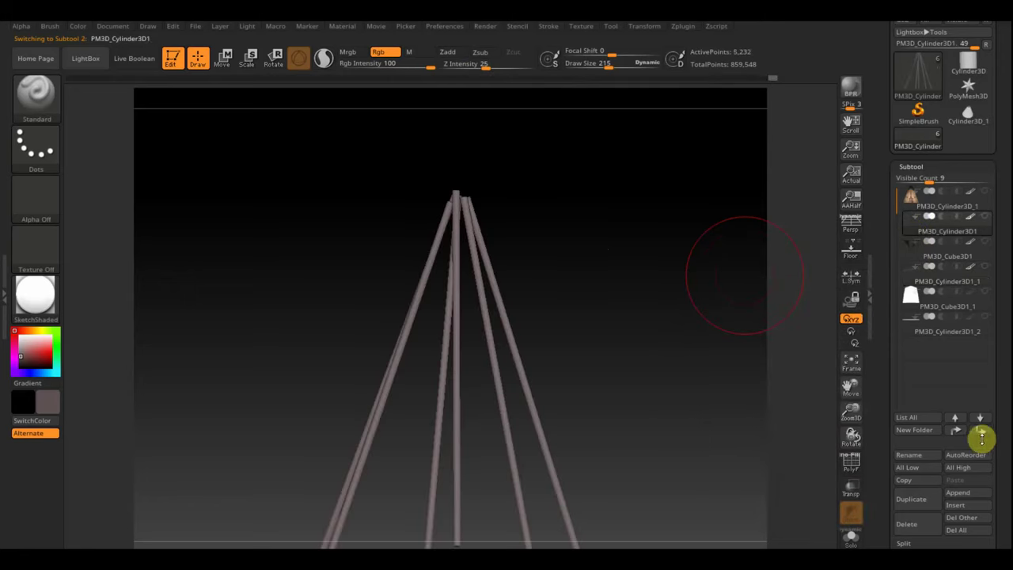
click(981, 434)
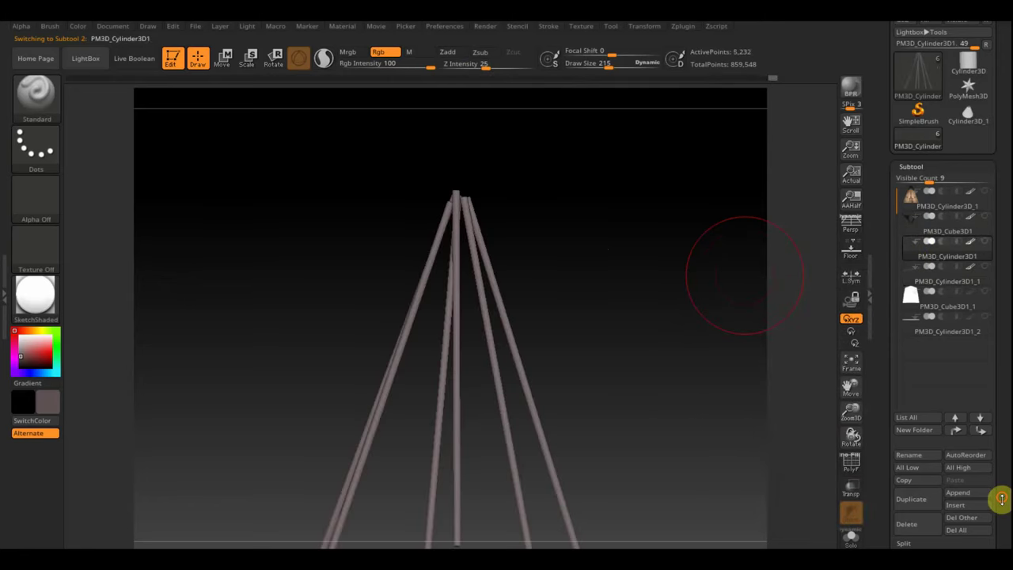
drag(1001, 498, 1000, 419)
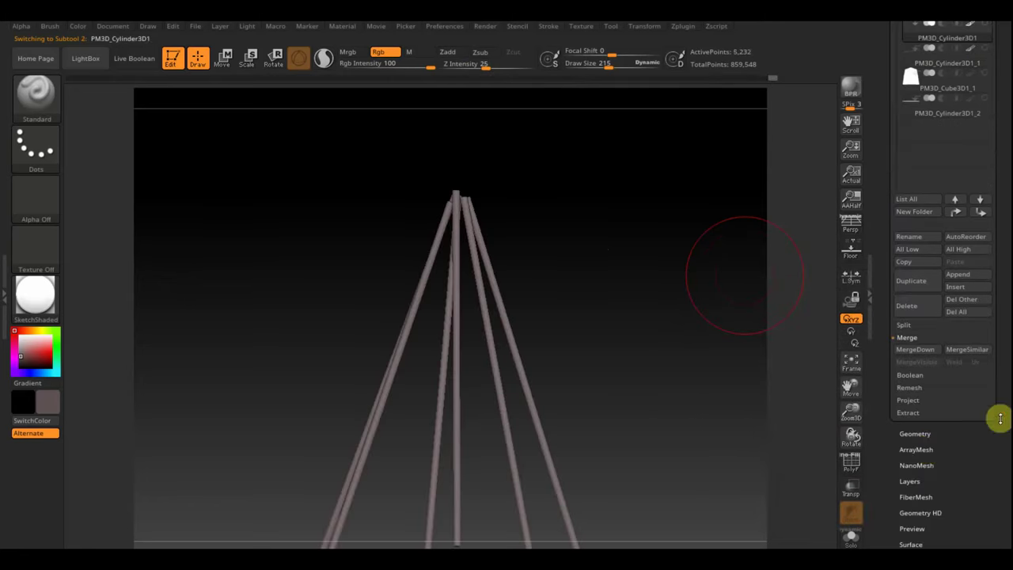
click(921, 354)
click(796, 380)
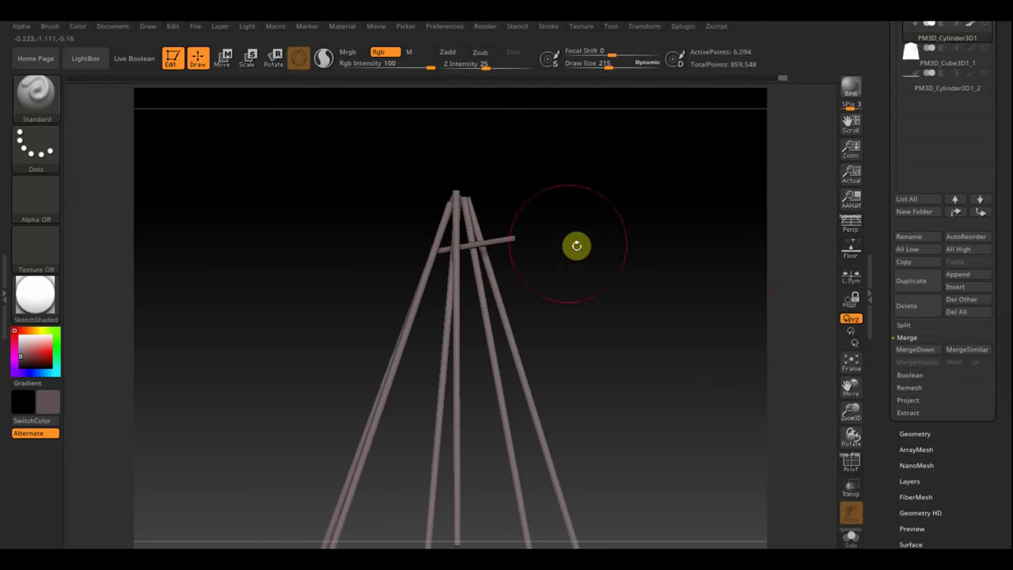
Frame the merged pole framework in a front view and turn on the PolyF wireframe
drag(577, 245, 558, 298)
mouse_move(703, 273)
mouse_down()
mouse_move(721, 289)
mouse_move(687, 245)
mouse_up()
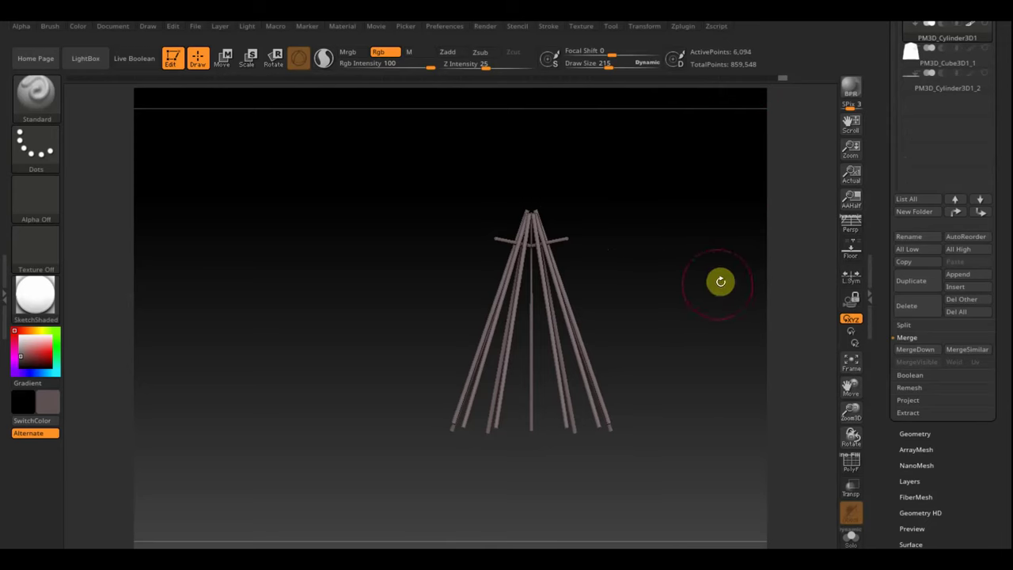
mouse_move(721, 281)
alt+mouse_down()
mouse_move(654, 281)
mouse_move(669, 315)
alt+mouse_up()
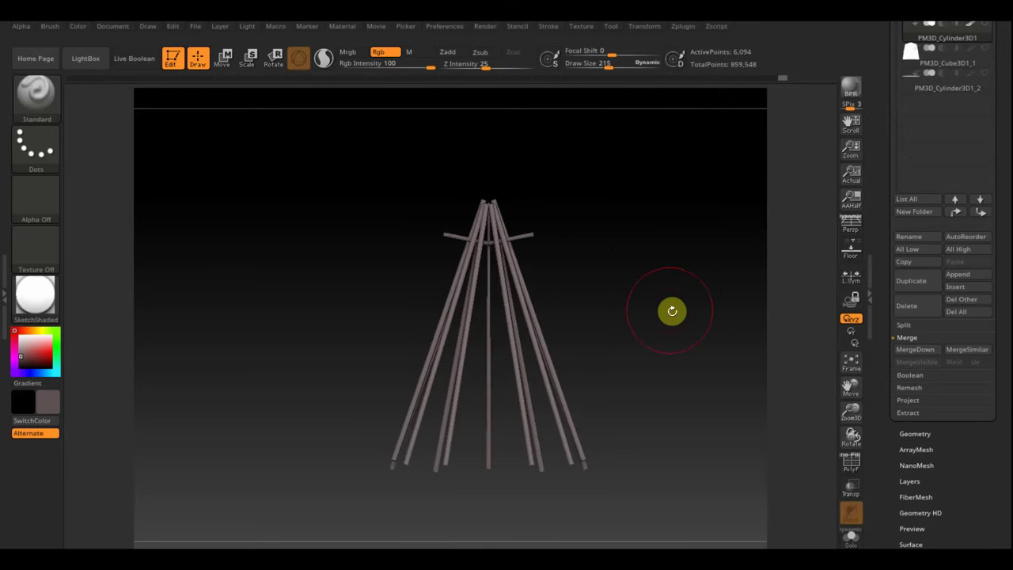
click(851, 463)
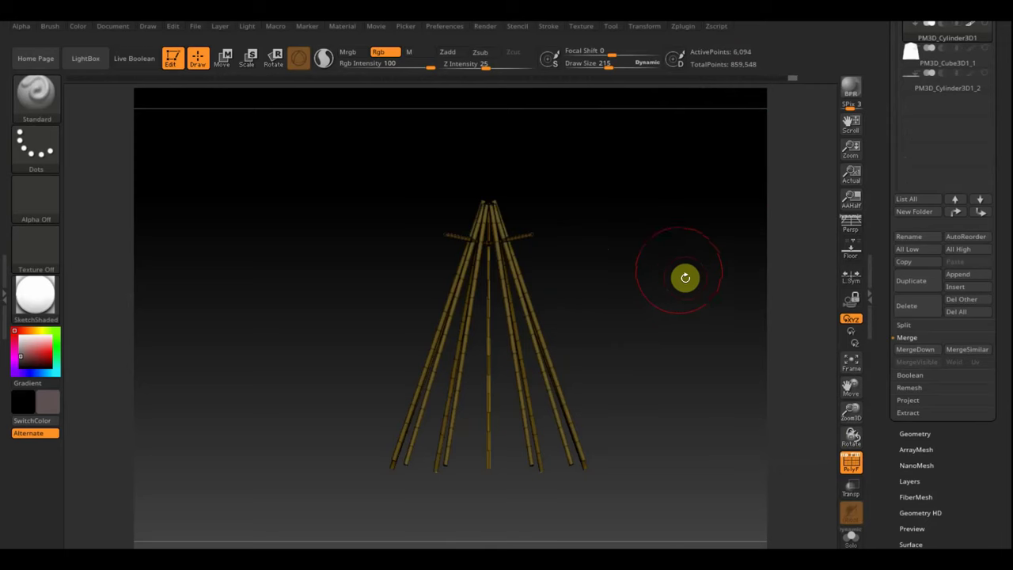
Select the disc subtool PM3D_Cylinder3D1_2, turn off PolyF and make the disc white
click(906, 89)
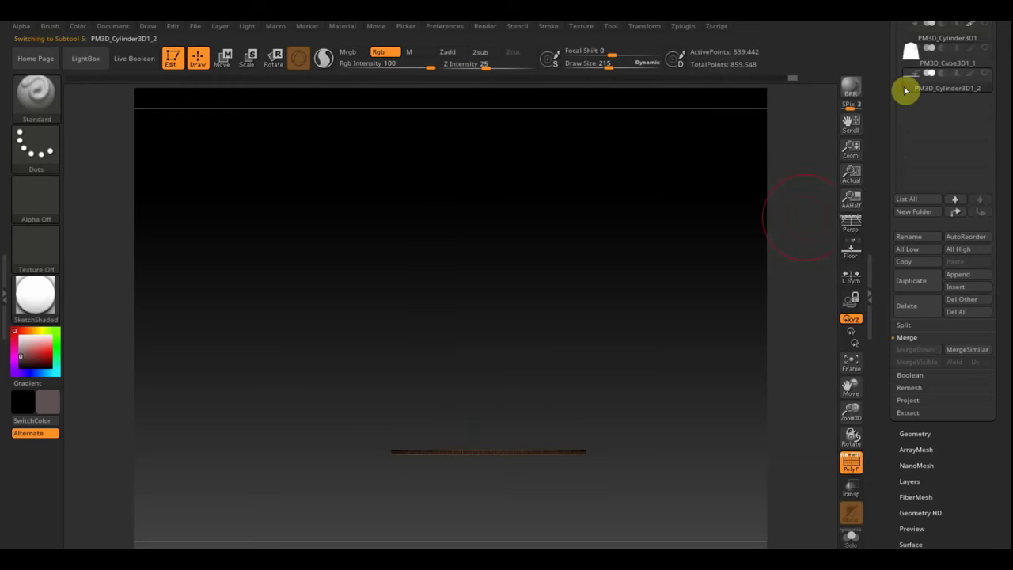
drag(707, 175, 638, 344)
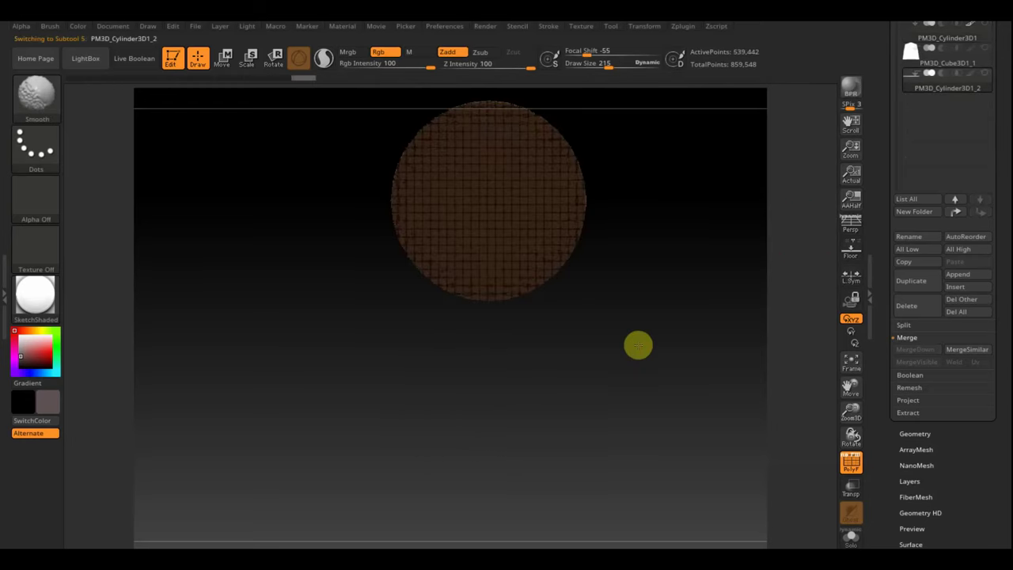
click(851, 465)
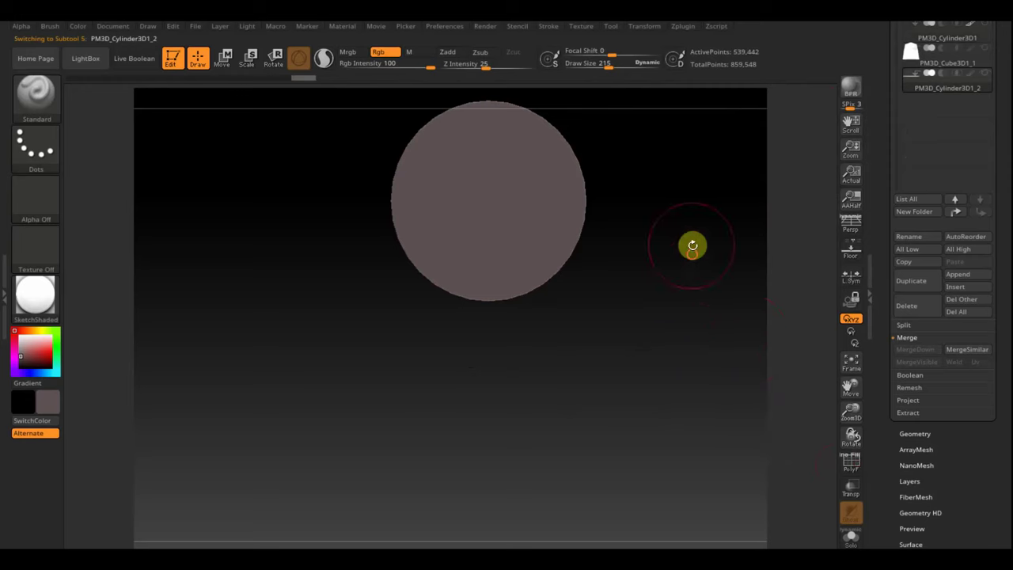
alt+drag(692, 246, 681, 351)
click(15, 331)
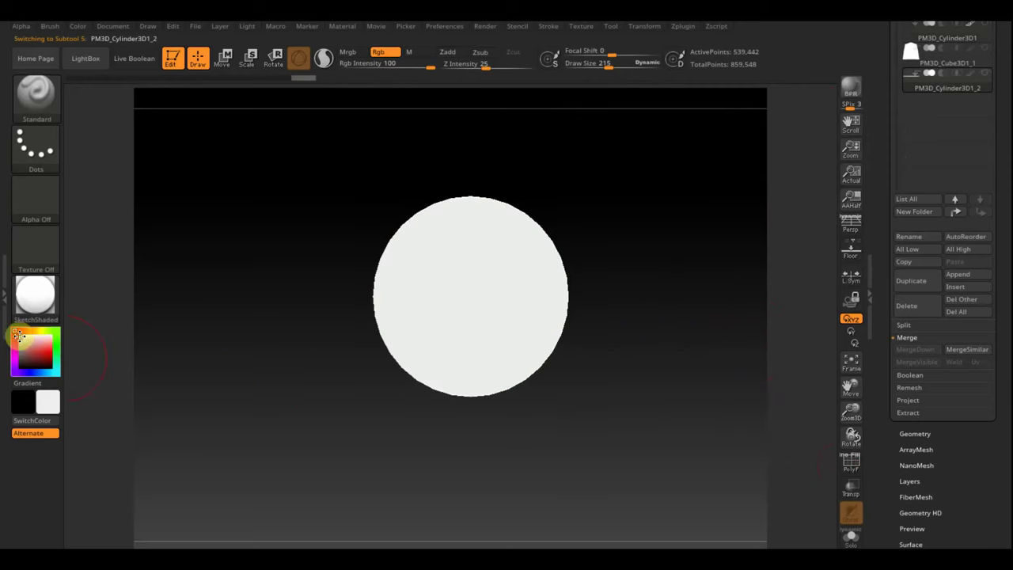
Import the red patterned screenshot as a texture and make it the current texture
click(589, 29)
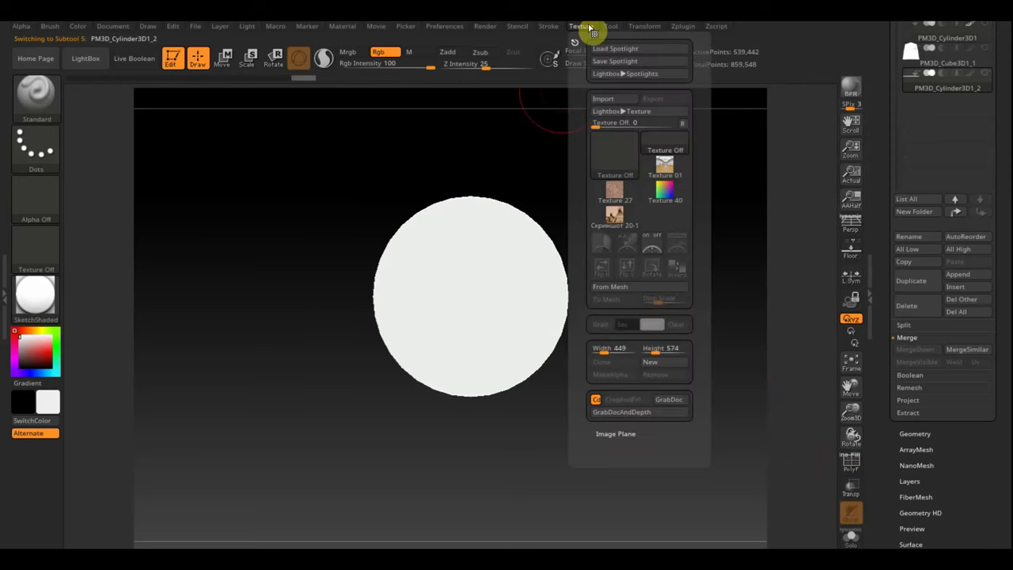
click(606, 102)
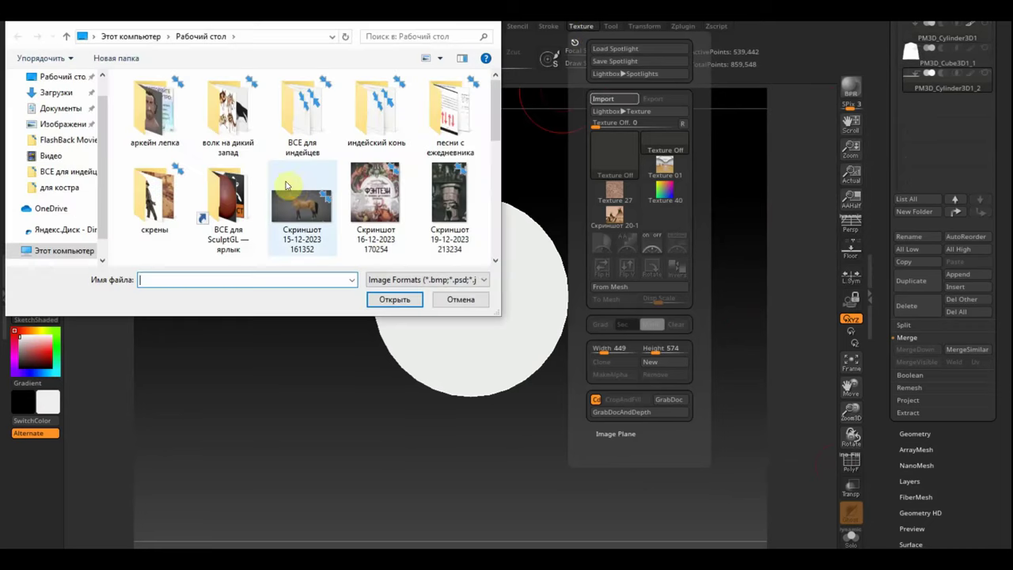
scroll(299, 196, down, 5)
click(377, 120)
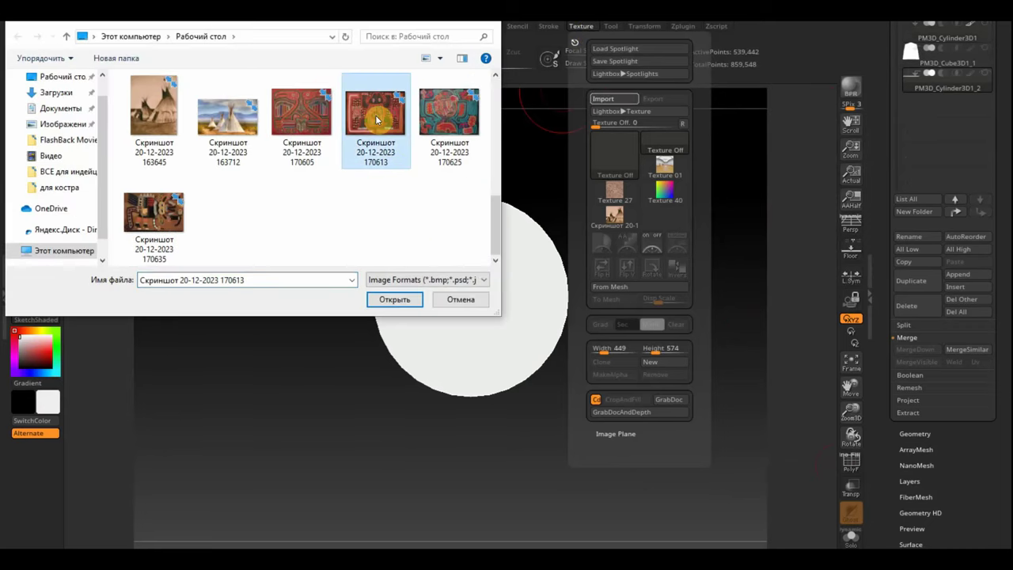
click(390, 298)
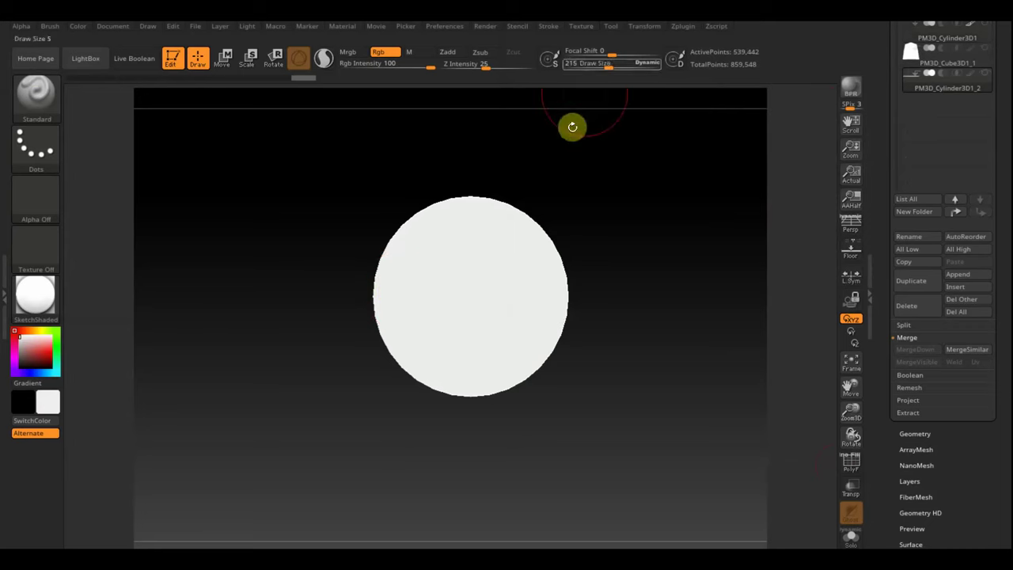
click(581, 27)
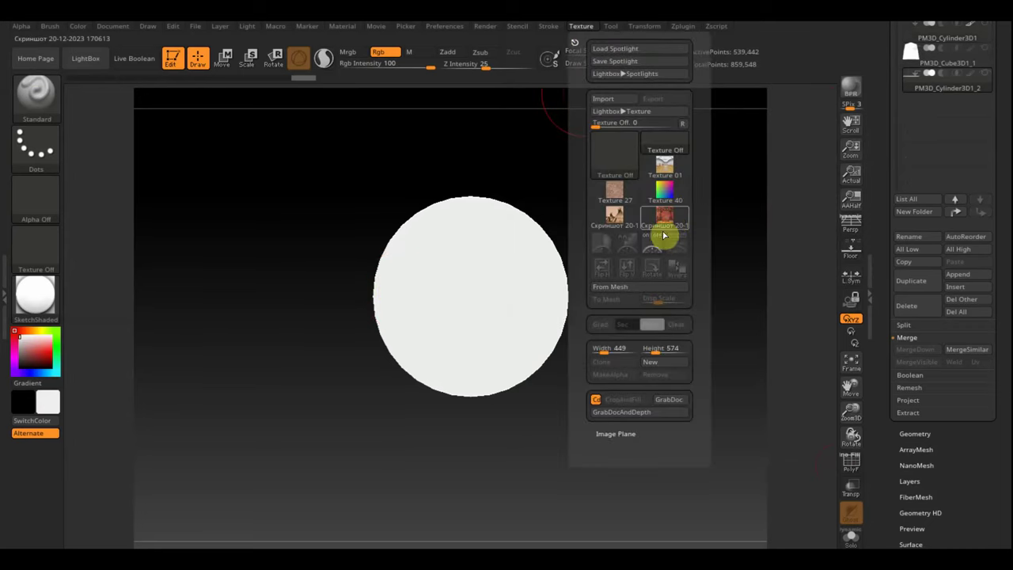
click(665, 215)
Overlay the textile image with Spotlight, then shrink and position it over the disc
click(677, 246)
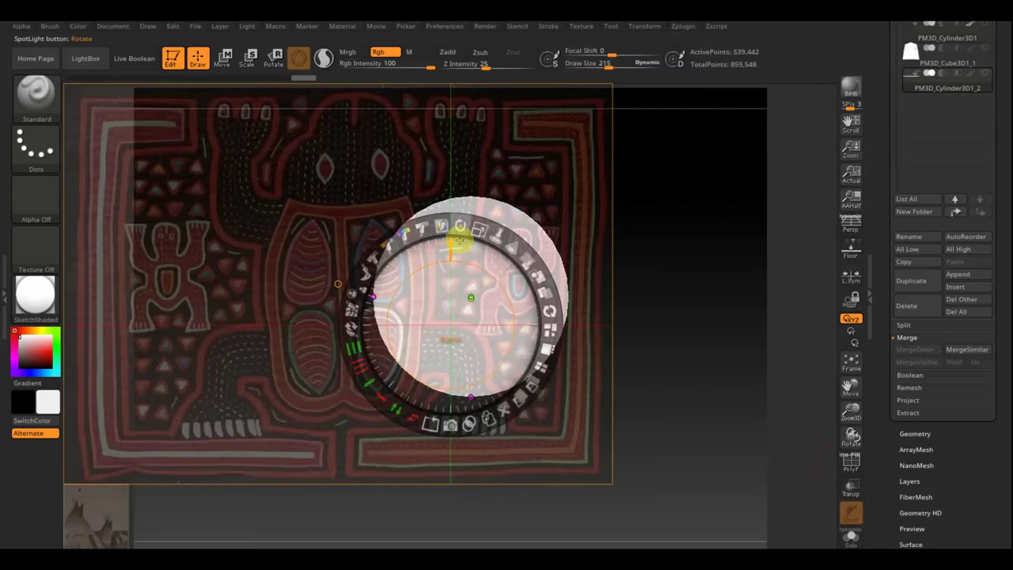
drag(485, 230, 401, 193)
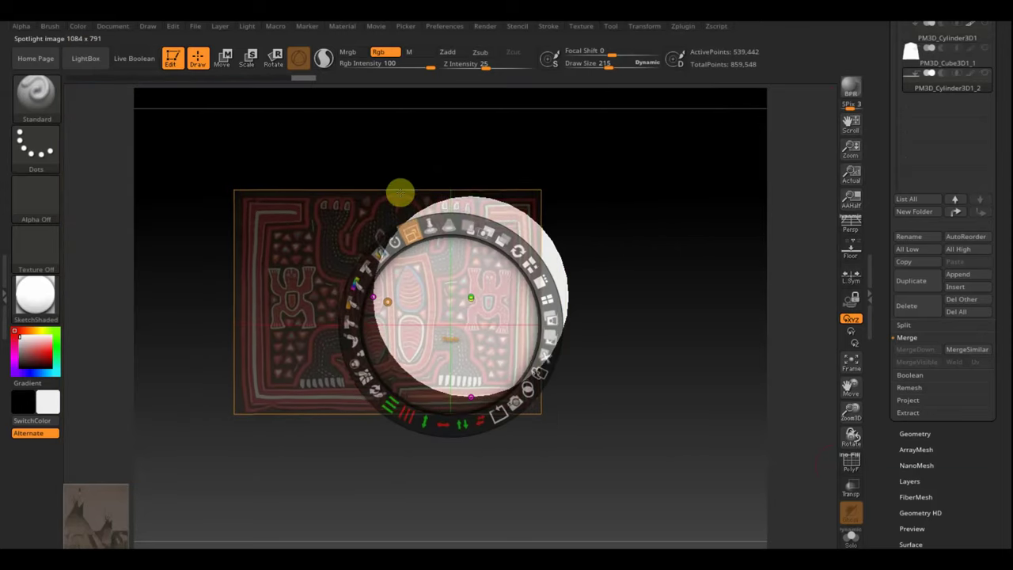
drag(457, 281, 522, 289)
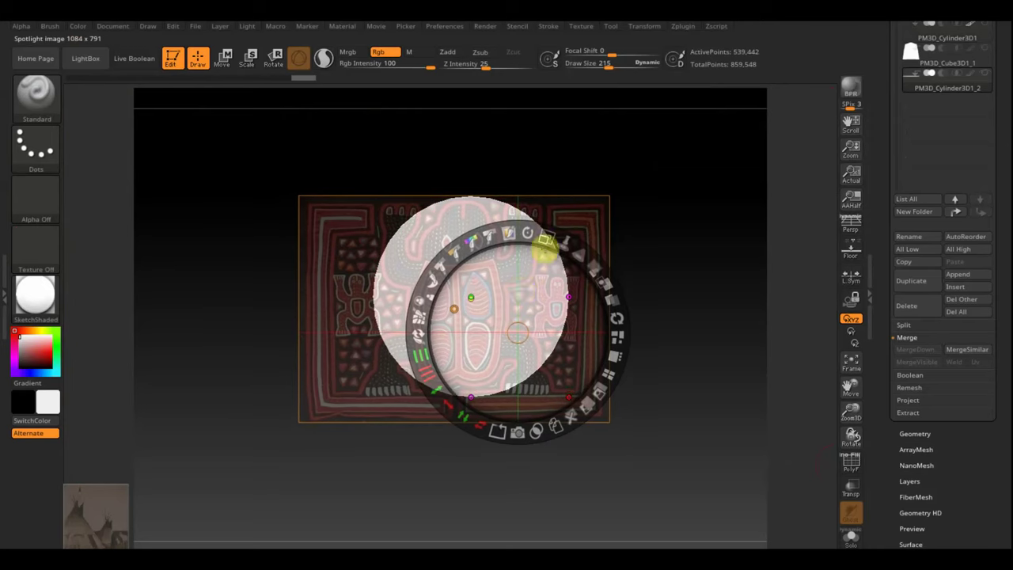
mouse_move(546, 247)
mouse_down()
mouse_move(546, 229)
mouse_move(529, 228)
mouse_move(524, 270)
mouse_up()
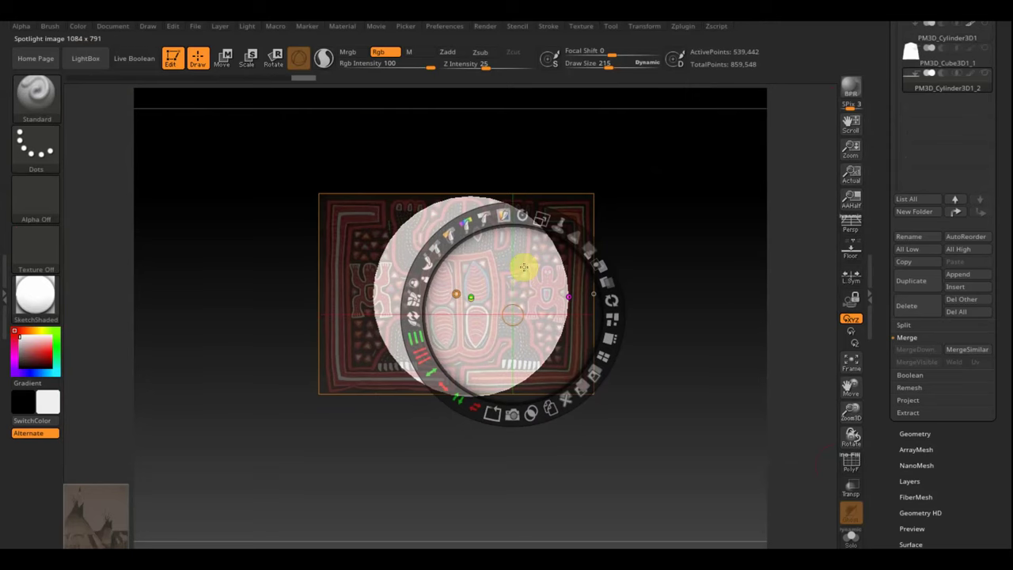
key(z)
key(z)
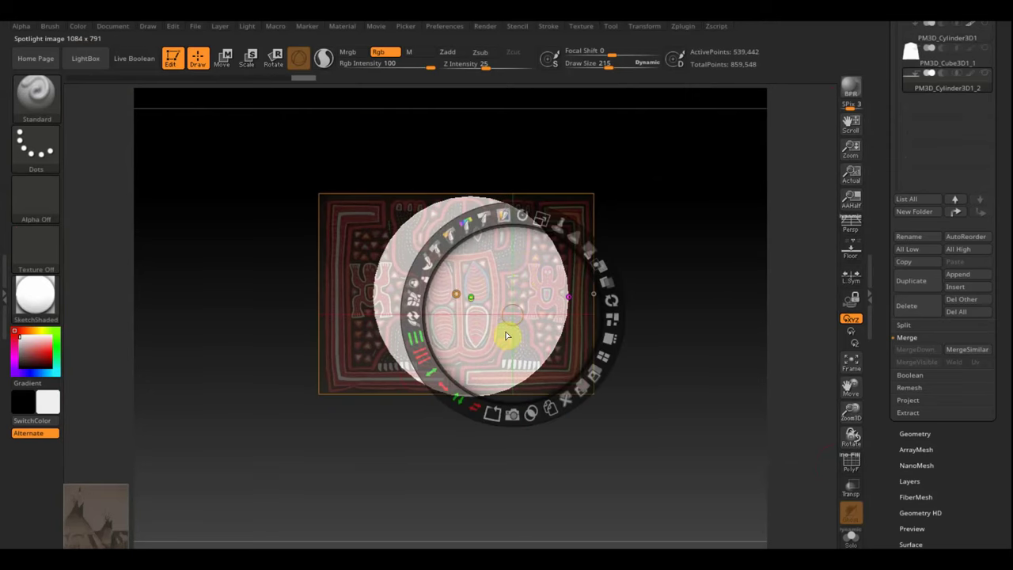
drag(543, 219, 545, 226)
key(z)
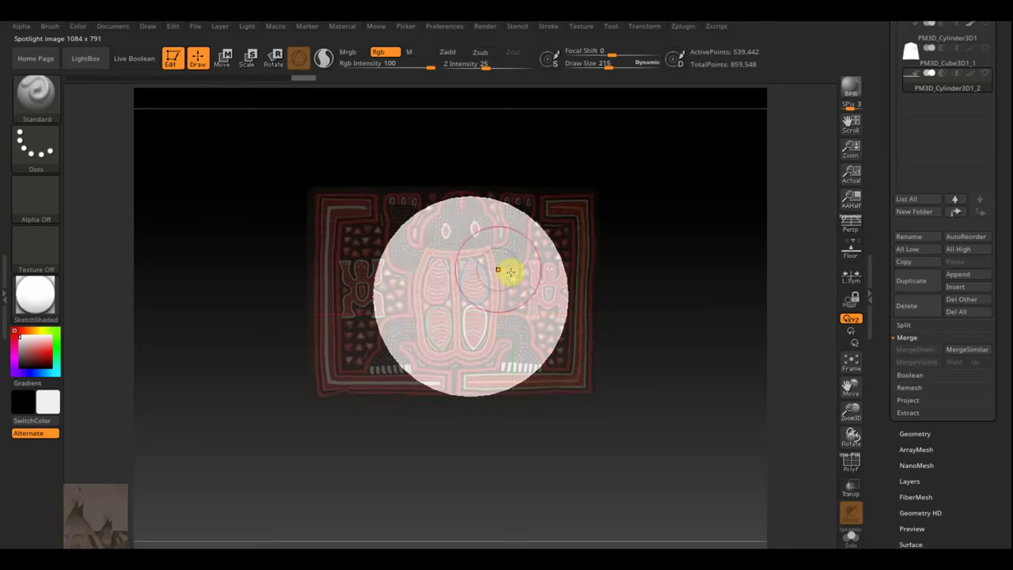
Paint the textile pattern onto the disc, hide the overlay and rotate to check it
mouse_move(453, 234)
mouse_down()
mouse_move(491, 227)
mouse_move(414, 242)
mouse_move(506, 314)
mouse_move(391, 272)
mouse_move(450, 398)
mouse_move(464, 353)
mouse_move(579, 290)
mouse_up()
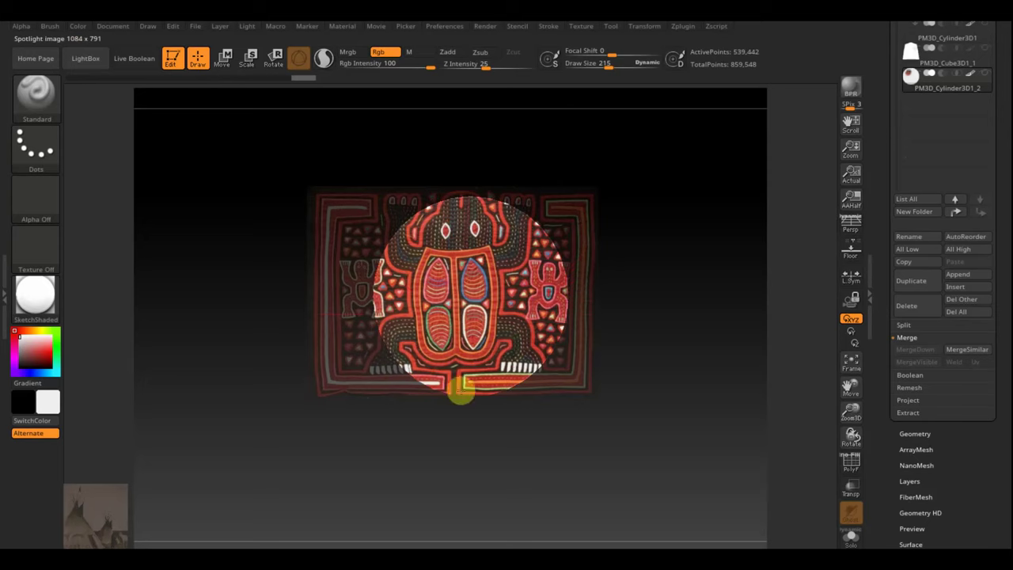
key(shift+z)
mouse_move(595, 372)
mouse_down()
mouse_move(656, 292)
mouse_move(654, 167)
mouse_move(672, 335)
mouse_up()
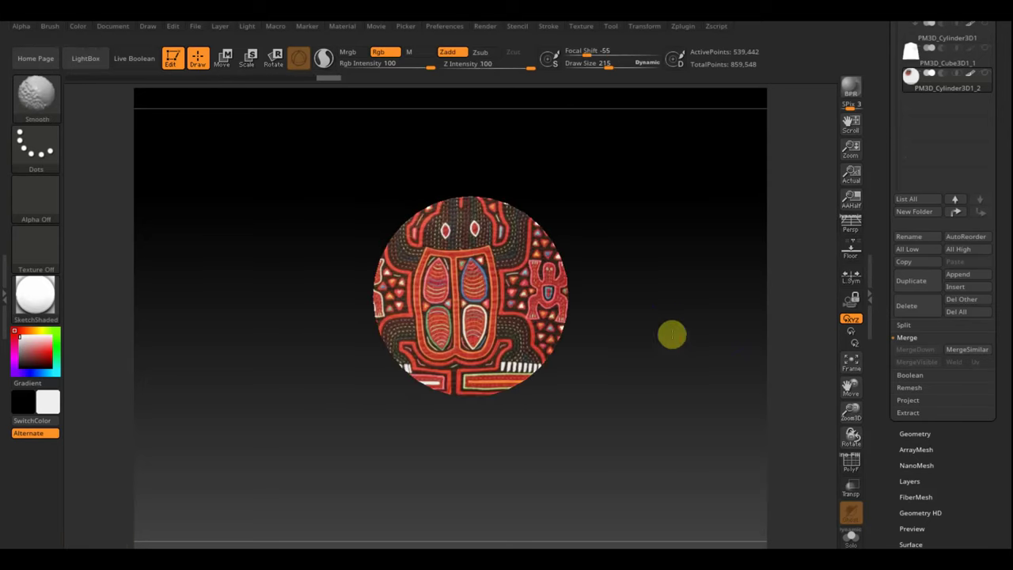
Make the teepee door flap the active part and move the textile reference image aside
shift+click(985, 72)
mouse_move(655, 375)
shift+mouse_down()
mouse_move(640, 278)
mouse_move(652, 269)
mouse_move(642, 391)
mouse_move(667, 391)
mouse_move(686, 365)
mouse_move(673, 385)
mouse_move(719, 307)
mouse_move(639, 372)
mouse_move(665, 369)
mouse_move(646, 353)
mouse_move(691, 326)
shift+mouse_up()
alt+click(423, 369)
key(shift+z)
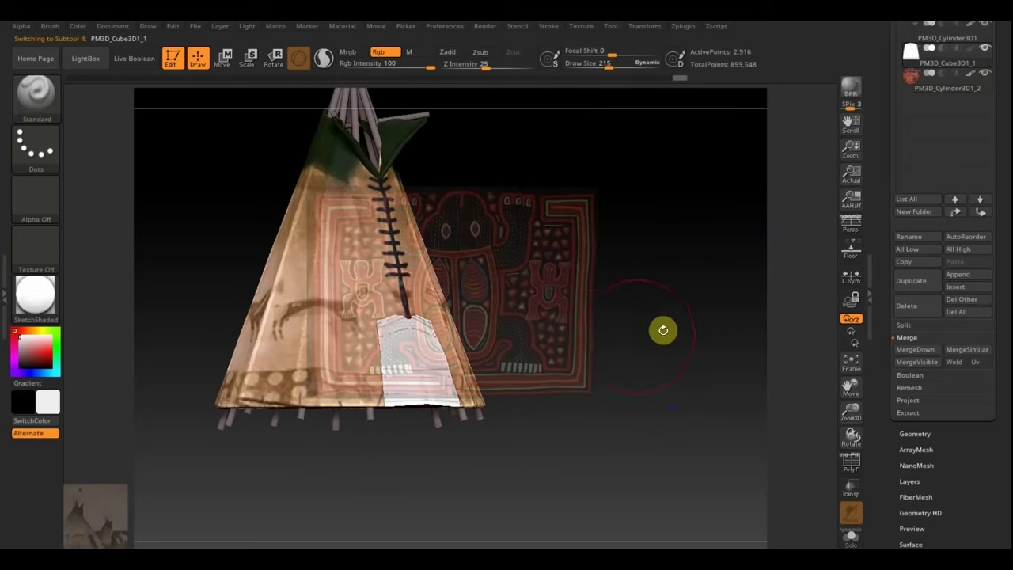
key(z)
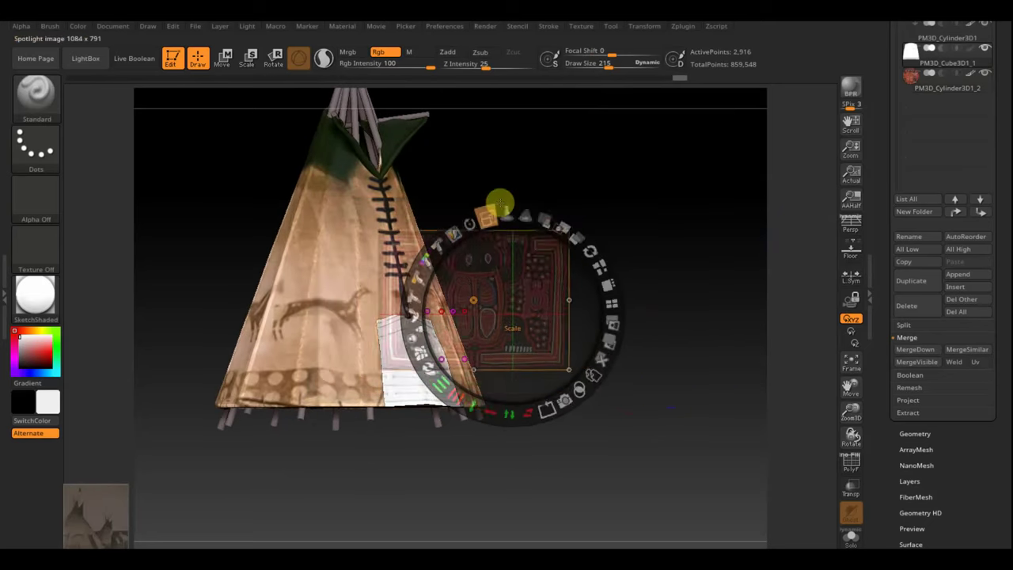
mouse_move(542, 222)
mouse_down()
mouse_move(522, 238)
mouse_move(814, 140)
mouse_up()
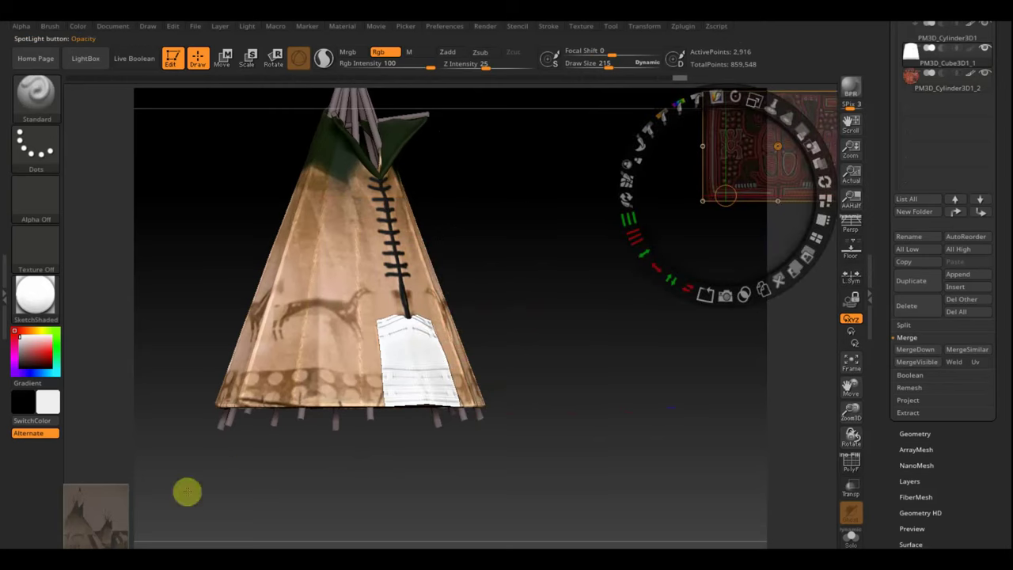
Load the teepee photo in Spotlight and scale and position it over the model
click(102, 515)
drag(124, 420, 198, 498)
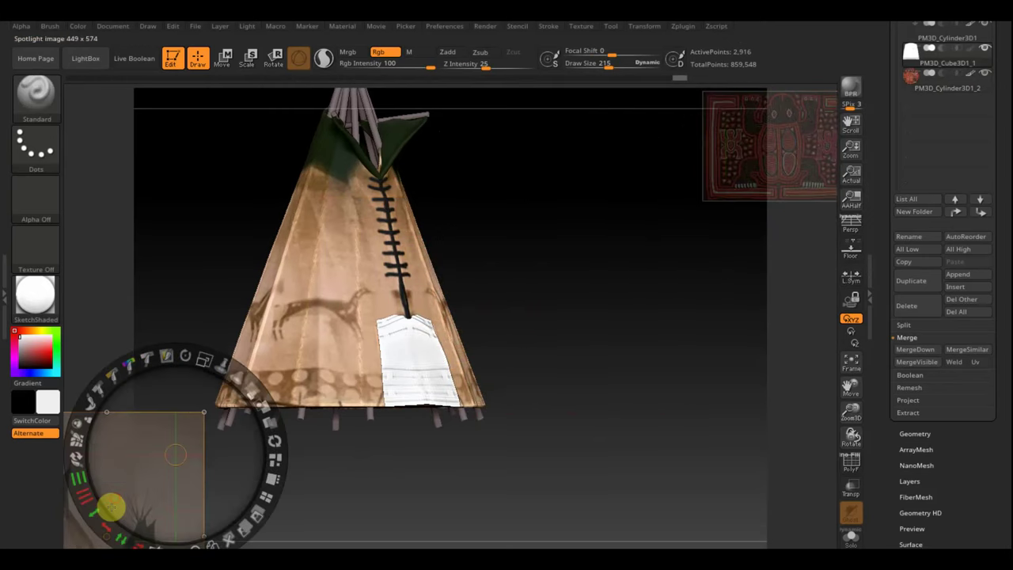
mouse_move(110, 506)
mouse_down()
mouse_move(316, 276)
mouse_move(522, 224)
mouse_up()
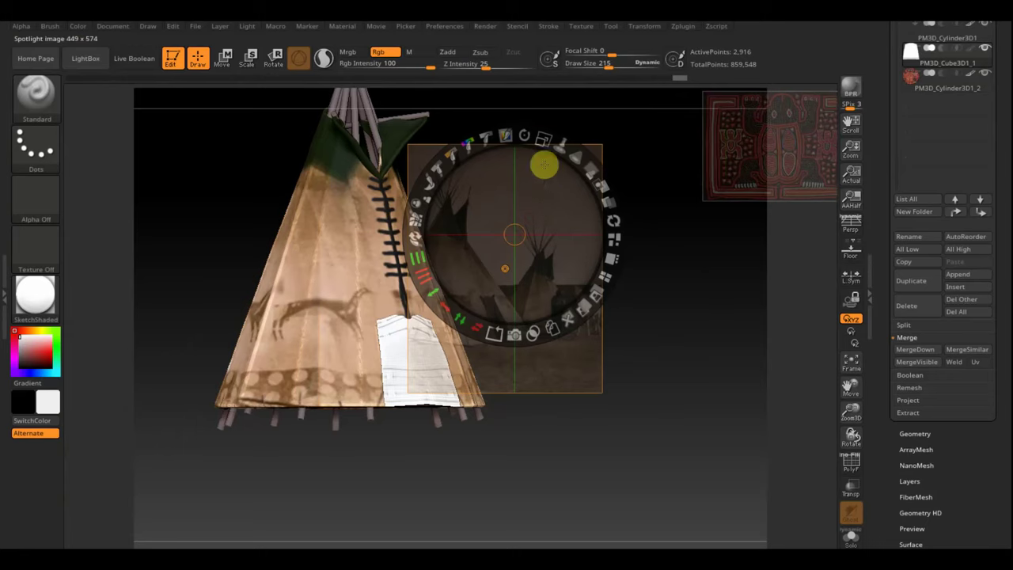
drag(545, 165, 605, 226)
mouse_move(527, 251)
mouse_down()
mouse_move(569, 229)
mouse_move(582, 197)
mouse_up()
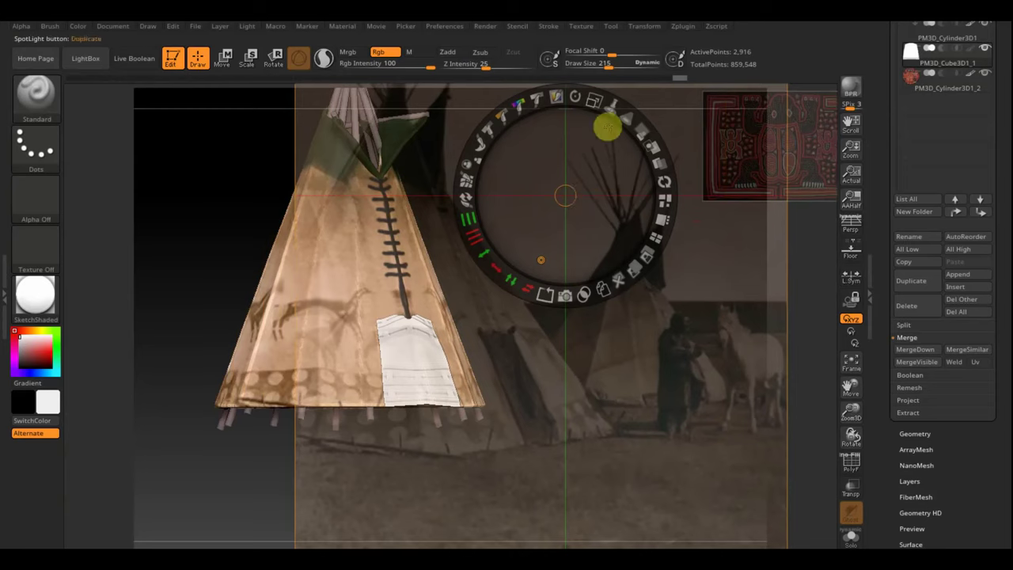
mouse_move(606, 124)
mouse_down()
mouse_move(594, 97)
mouse_move(654, 161)
mouse_move(604, 119)
mouse_move(675, 119)
mouse_move(548, 119)
mouse_move(543, 95)
mouse_move(498, 83)
mouse_move(558, 99)
mouse_move(558, 125)
mouse_move(517, 207)
mouse_up()
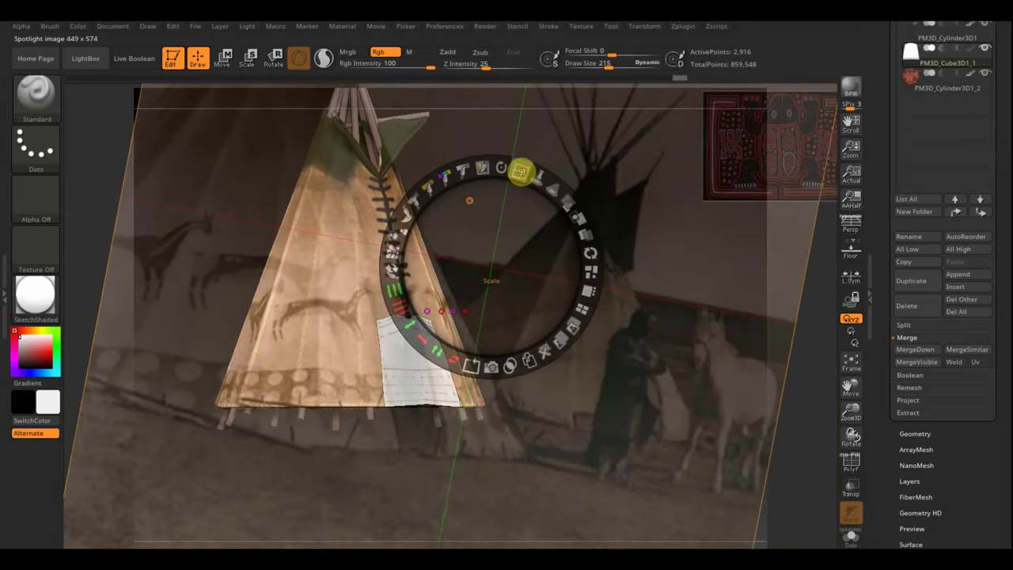
mouse_move(521, 172)
mouse_down()
mouse_move(497, 164)
mouse_move(513, 168)
mouse_move(520, 202)
mouse_up()
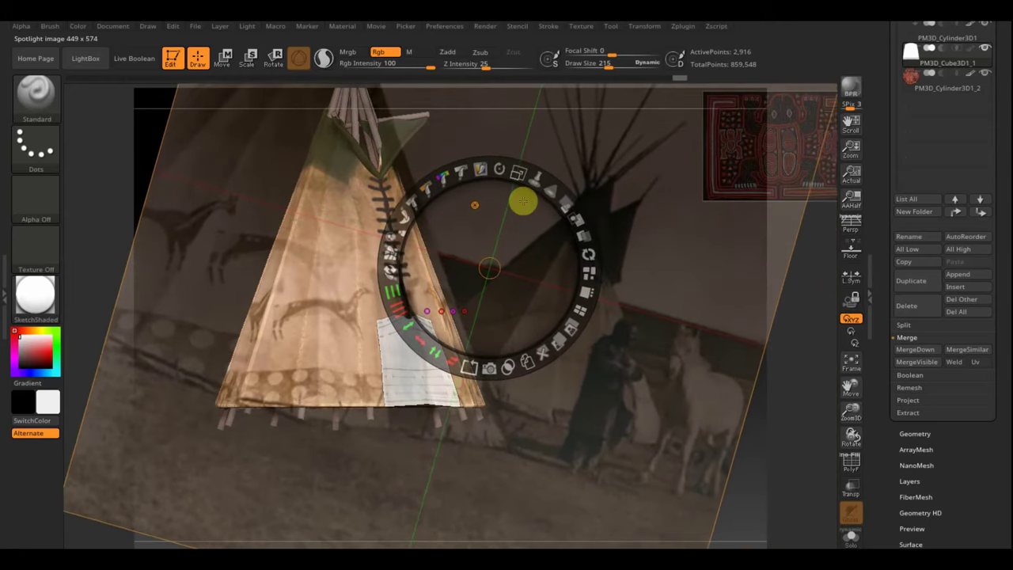
key(z)
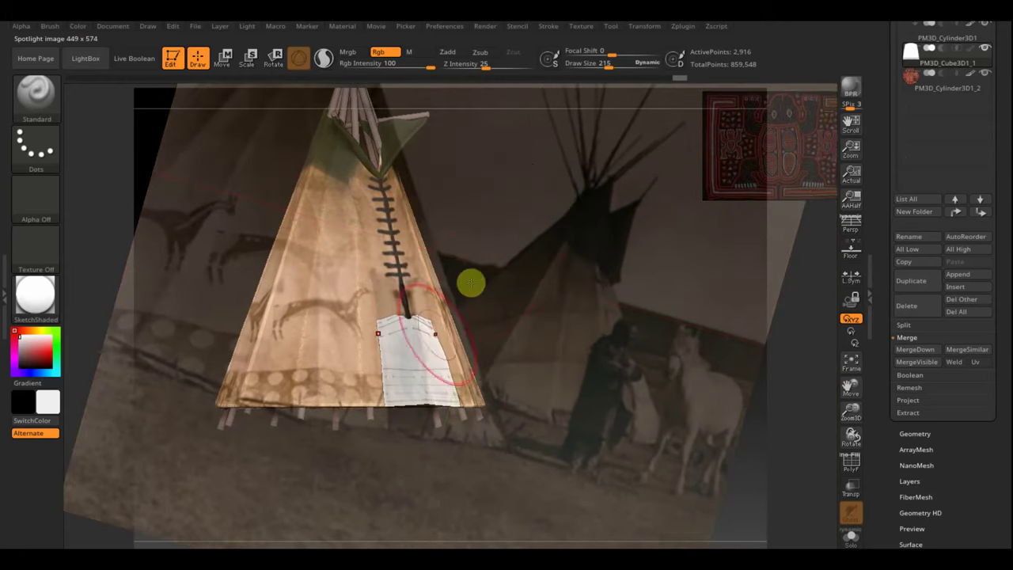
Paint the photo texture onto the white door flap, hide the photo and inspect the door
drag(403, 337, 406, 391)
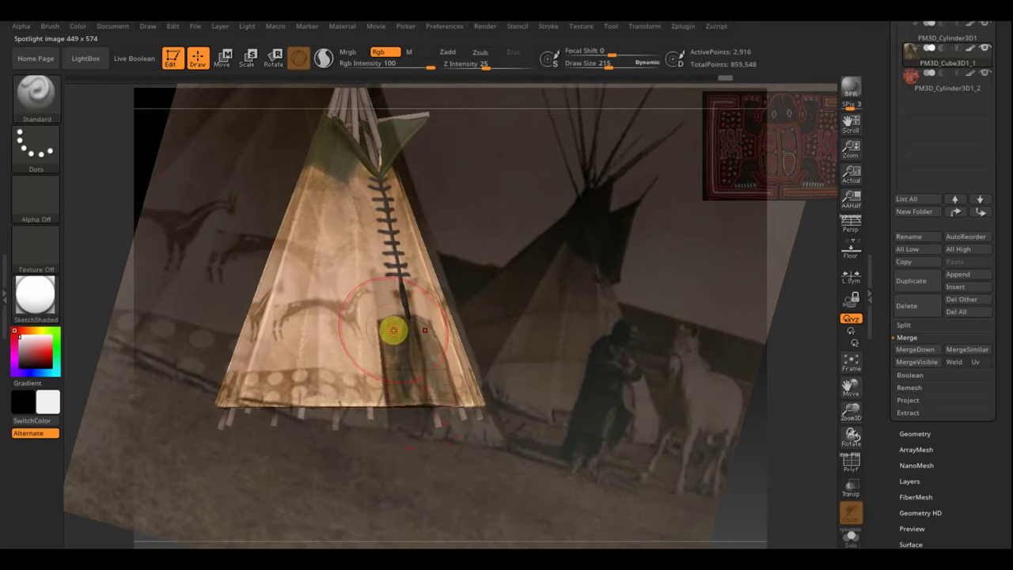
key(shift+z)
mouse_move(604, 416)
mouse_down()
mouse_move(577, 443)
mouse_move(609, 416)
mouse_move(574, 416)
mouse_move(588, 423)
mouse_up()
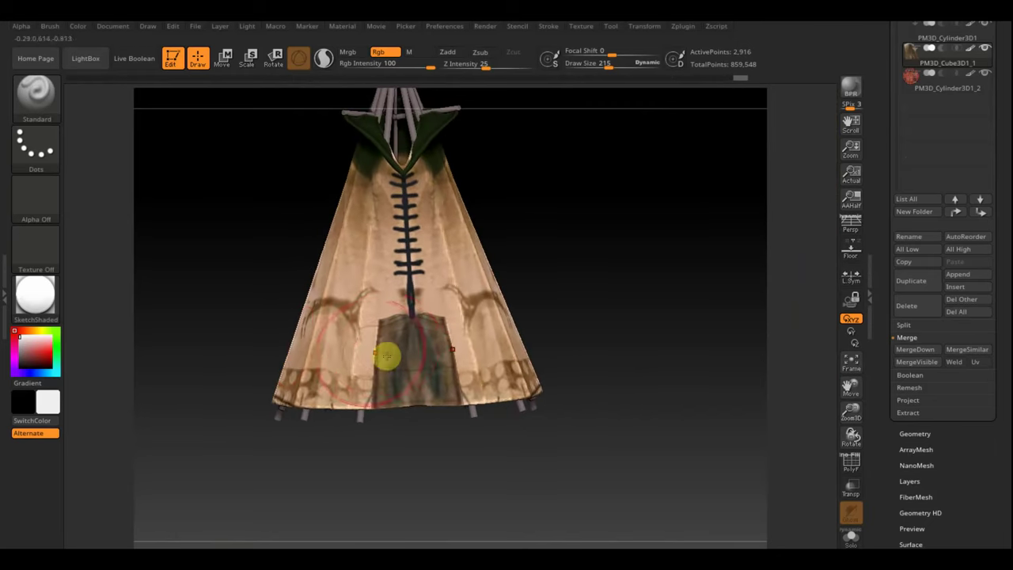
mouse_move(524, 385)
mouse_down()
mouse_move(626, 375)
mouse_move(441, 276)
mouse_up()
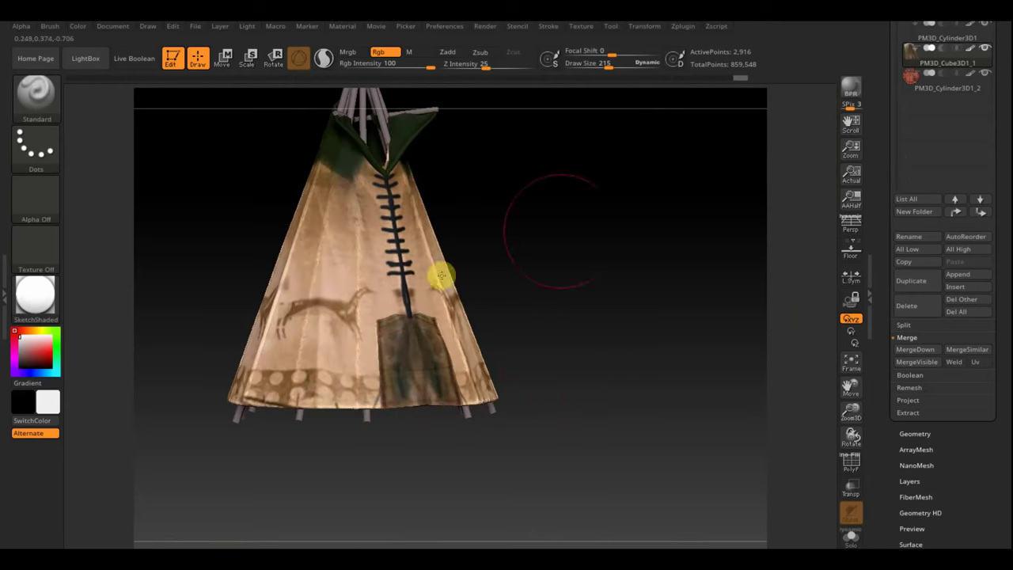
Darken the pole tops with a dark colour, then repaint them lighter grey using a dark-grey secondary colour
shift+drag(631, 309, 688, 344)
mouse_move(568, 353)
alt+mouse_down()
mouse_move(559, 325)
mouse_move(656, 337)
mouse_move(645, 356)
mouse_move(620, 346)
mouse_move(626, 337)
mouse_move(651, 375)
mouse_move(623, 412)
mouse_move(630, 401)
mouse_move(567, 411)
mouse_move(620, 410)
mouse_move(654, 385)
alt+mouse_up()
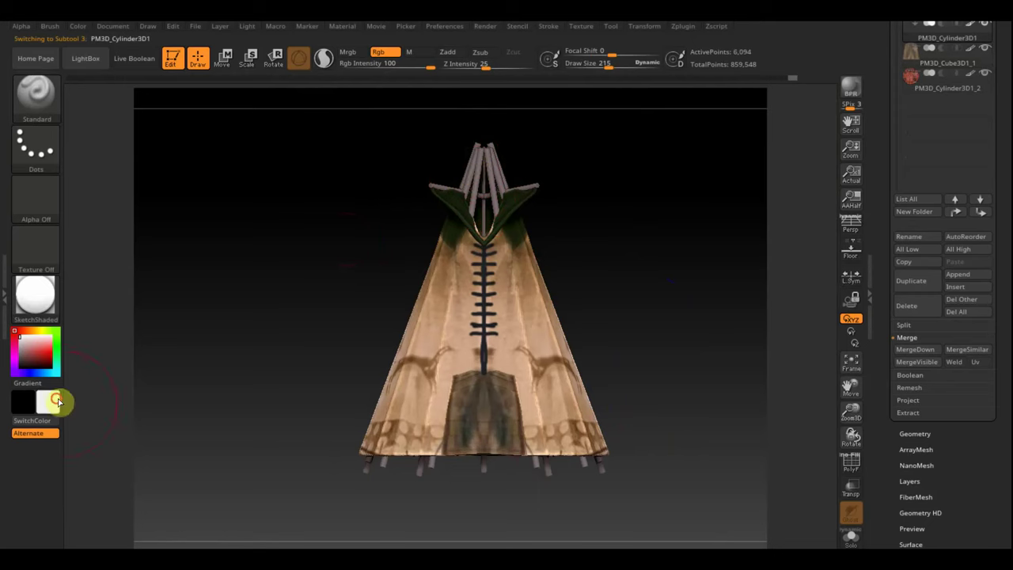
click(57, 402)
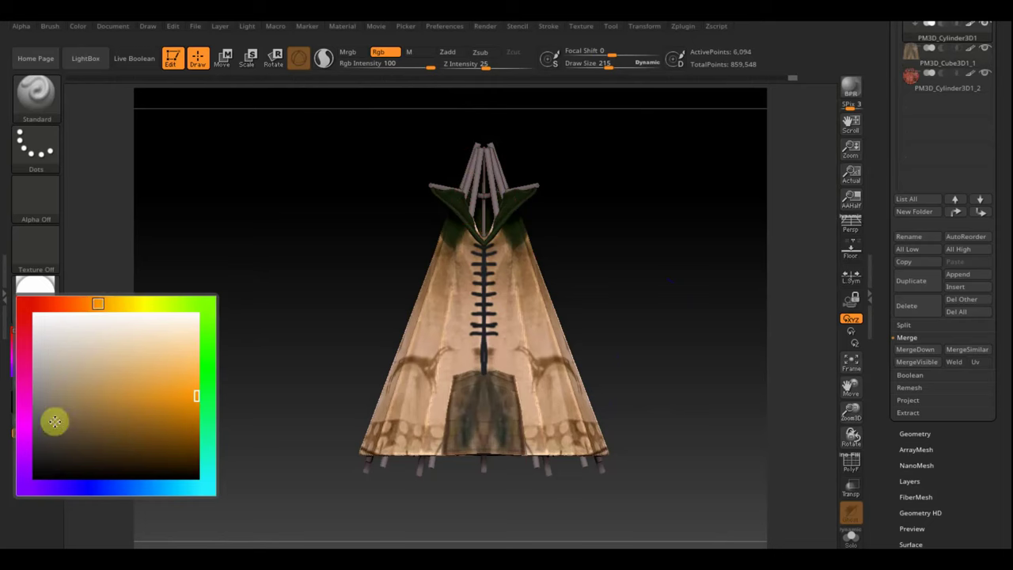
click(34, 467)
mouse_move(445, 200)
mouse_down()
mouse_move(473, 166)
mouse_move(473, 192)
mouse_up()
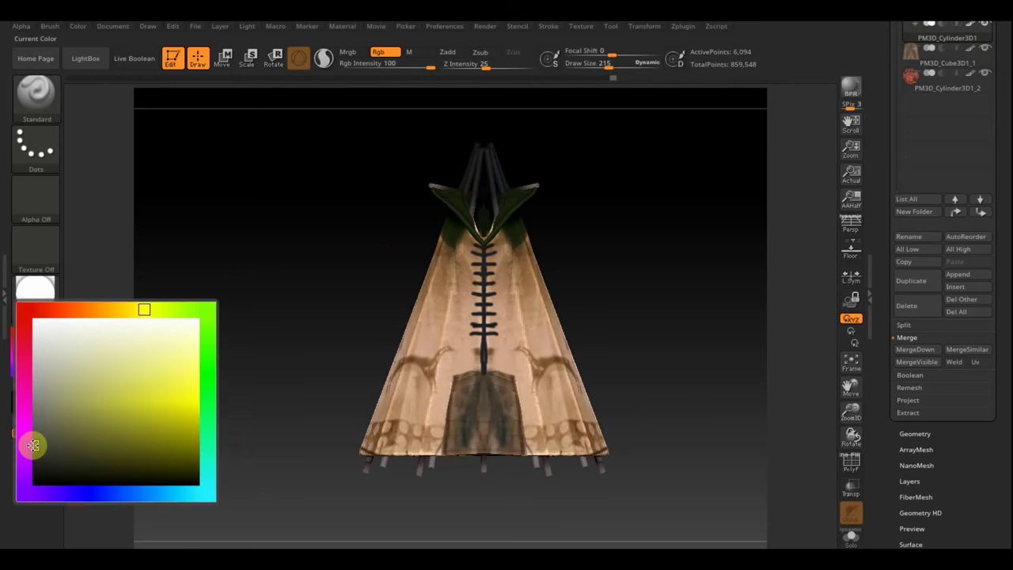
drag(57, 408, 29, 443)
drag(485, 159, 476, 225)
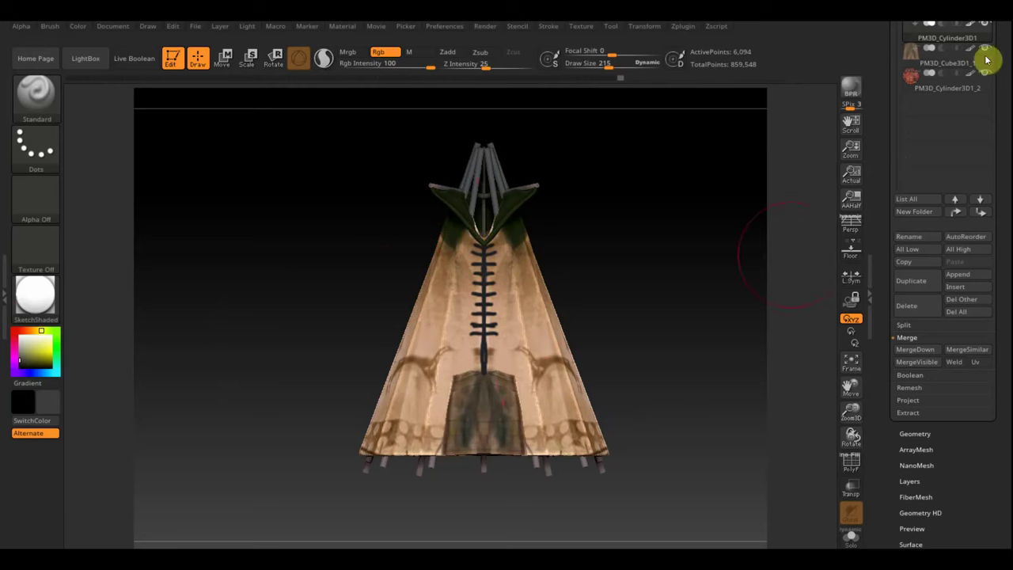
Solo the poles SubTool, inspect it from several angles, and reduce the Draw Size
drag(1004, 102, 995, 149)
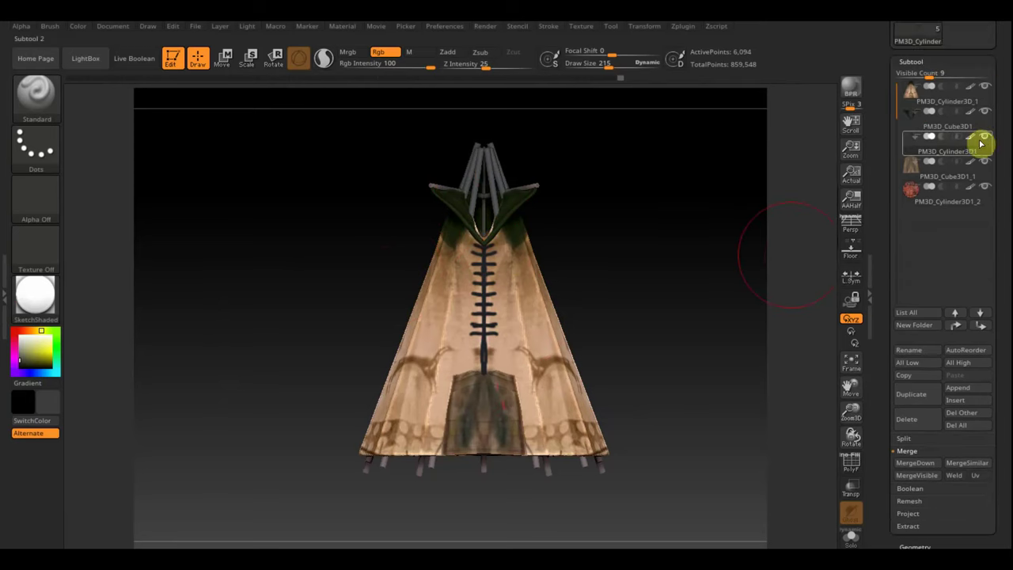
click(984, 139)
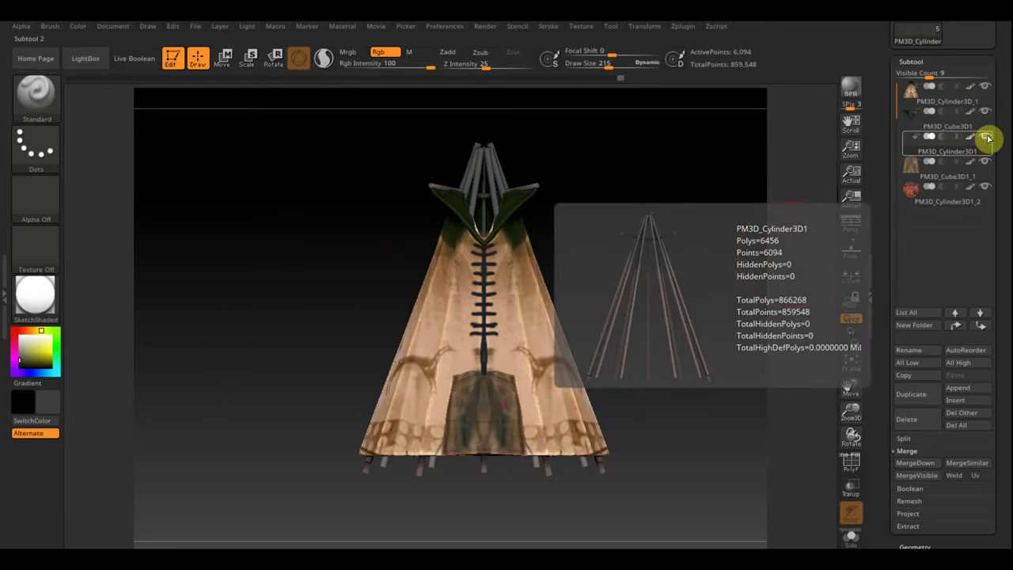
shift+click(986, 138)
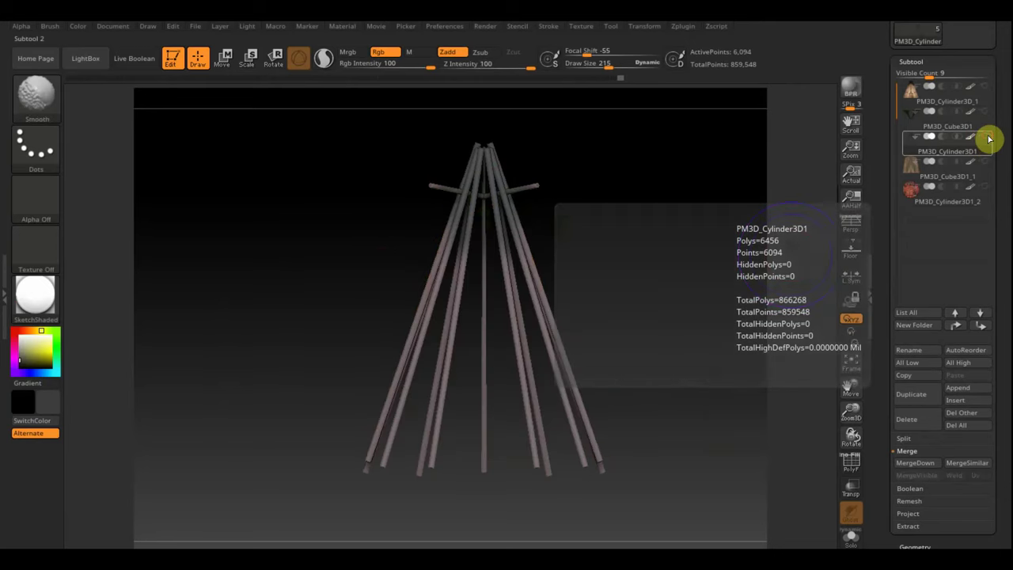
mouse_move(570, 451)
mouse_down()
mouse_move(500, 370)
mouse_move(301, 376)
mouse_move(356, 355)
mouse_up()
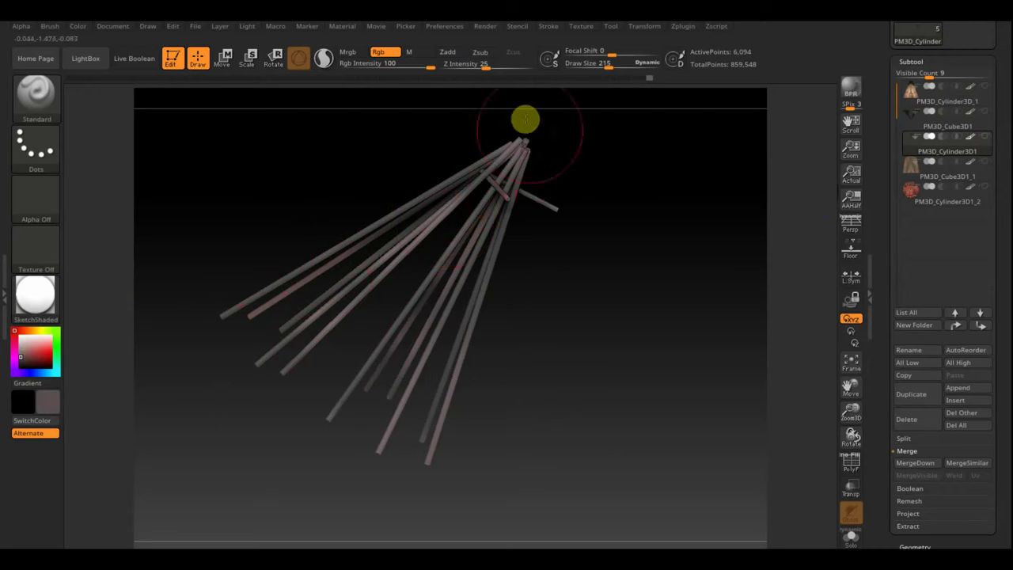
mouse_move(603, 210)
mouse_down()
mouse_move(593, 180)
mouse_move(646, 222)
mouse_up()
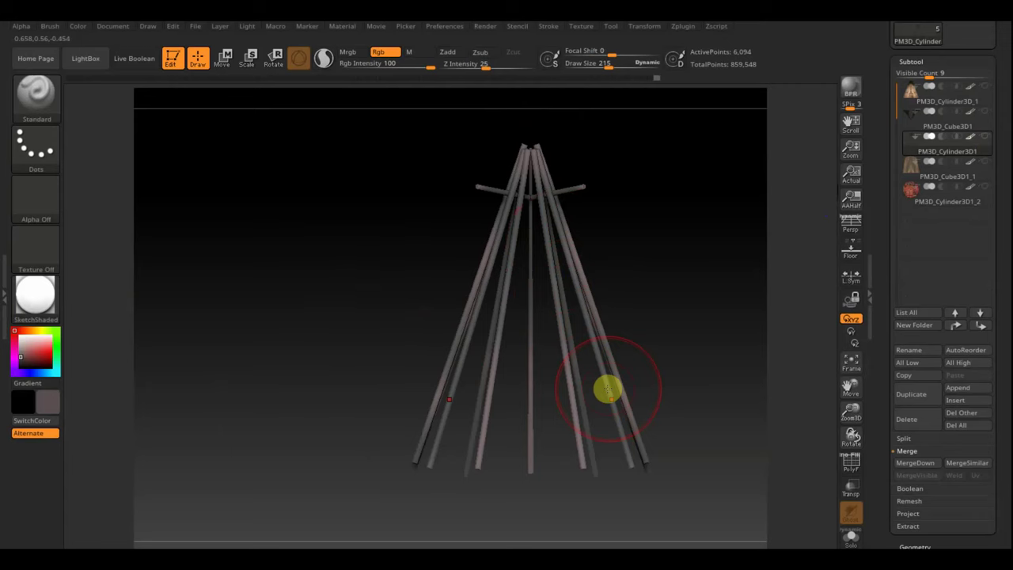
drag(609, 64, 565, 95)
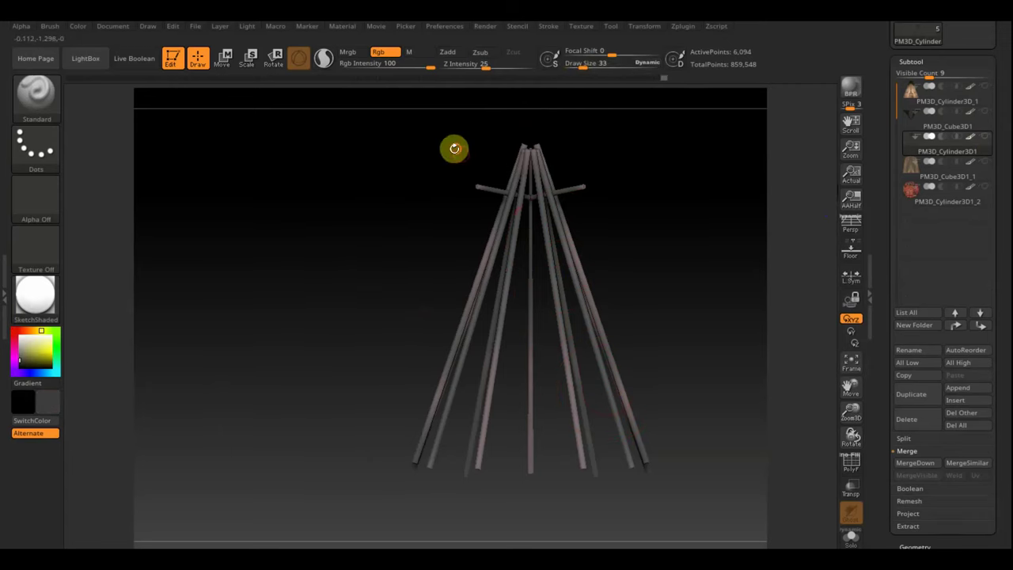
drag(454, 150, 522, 163)
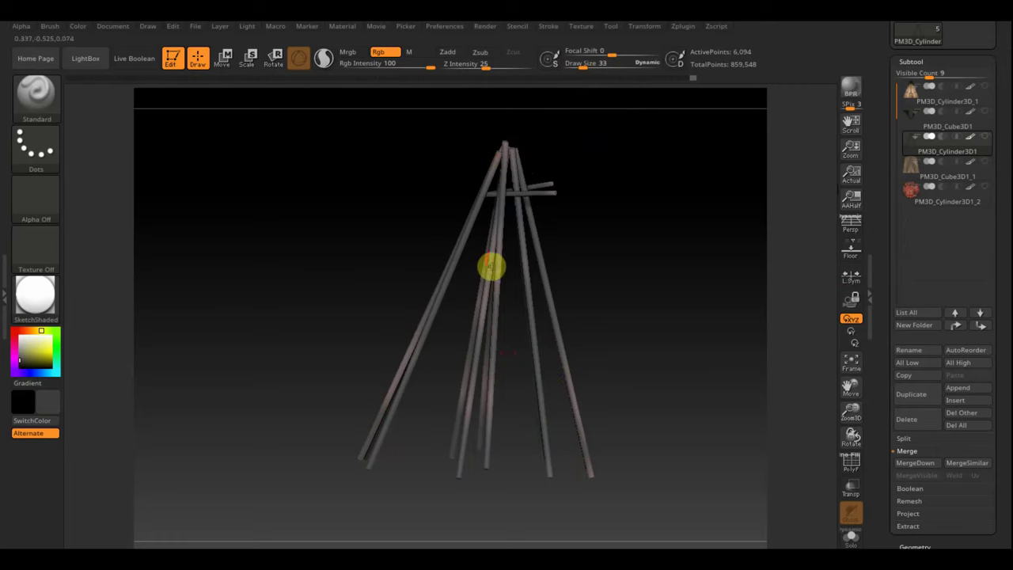
mouse_move(541, 296)
mouse_down()
mouse_move(612, 271)
mouse_move(635, 282)
mouse_up()
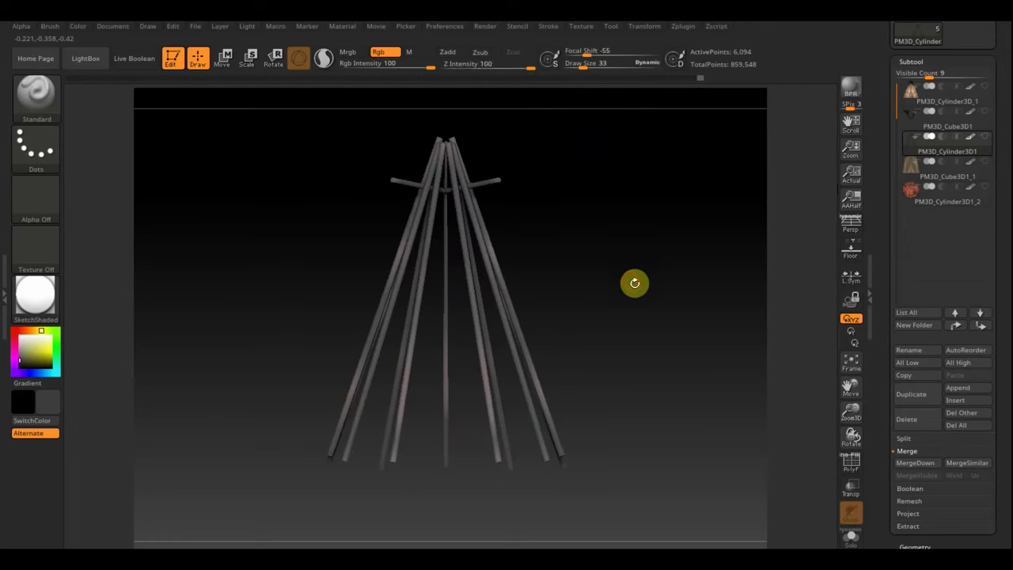
Show all SubTools again and hide the door flap to reveal the rug through the doorway
click(985, 139)
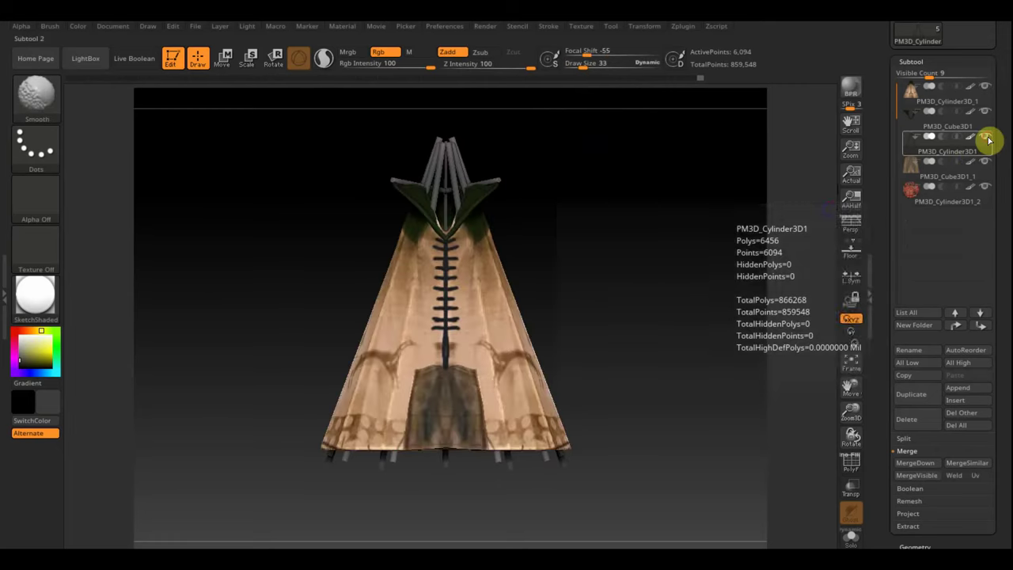
mouse_move(656, 324)
mouse_down()
mouse_move(697, 323)
mouse_move(685, 319)
mouse_move(667, 346)
mouse_move(622, 374)
mouse_move(490, 424)
mouse_up()
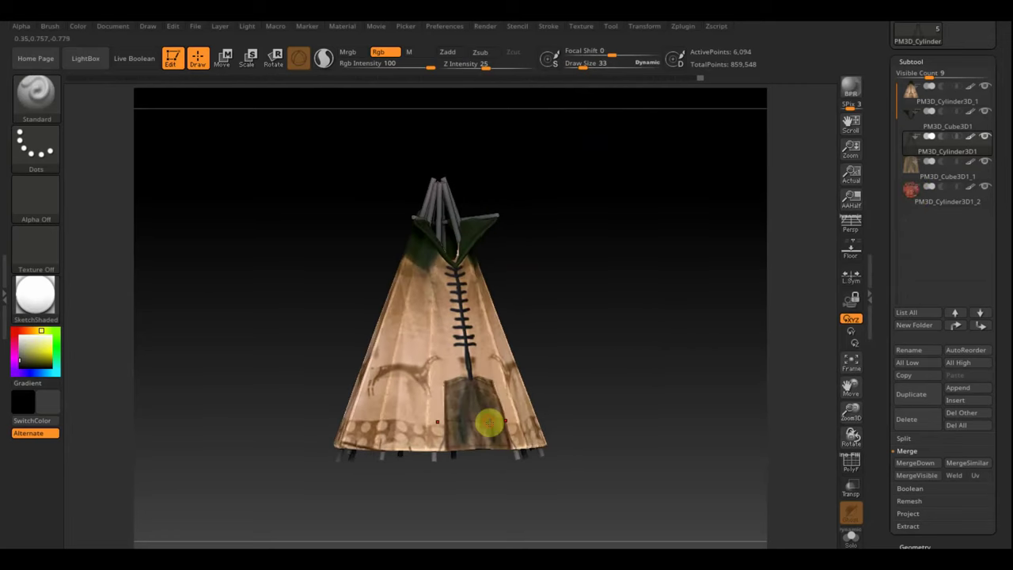
click(984, 164)
mouse_move(652, 296)
alt+mouse_down()
mouse_move(723, 414)
mouse_move(726, 387)
mouse_move(674, 365)
alt+mouse_up()
mouse_move(722, 300)
mouse_down()
mouse_move(726, 265)
mouse_move(847, 377)
mouse_move(561, 366)
mouse_up()
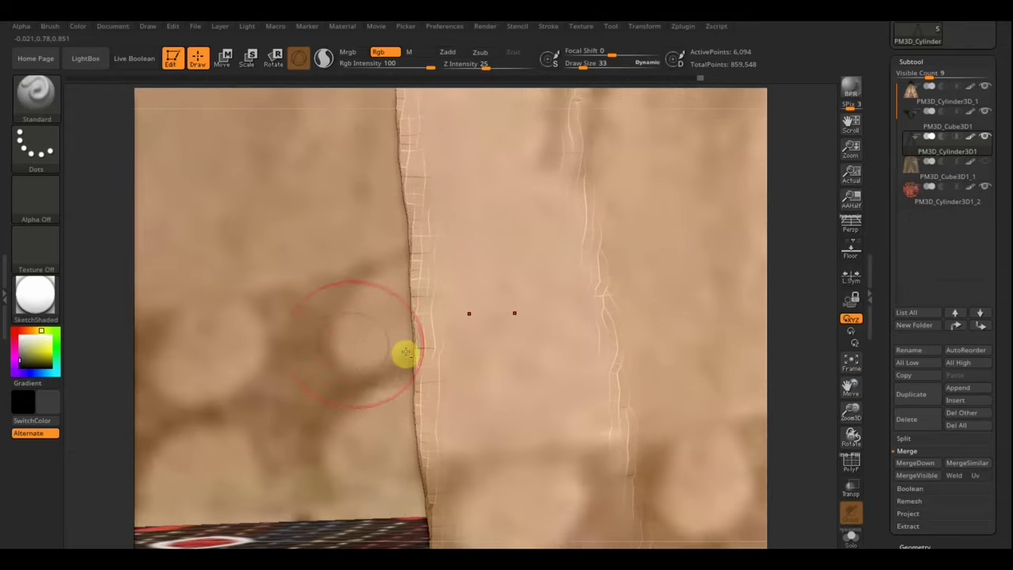
click(849, 366)
mouse_move(721, 364)
mouse_down()
mouse_move(680, 232)
mouse_move(672, 274)
mouse_move(668, 176)
mouse_move(683, 194)
mouse_move(646, 304)
mouse_move(674, 253)
mouse_move(783, 502)
mouse_move(735, 394)
mouse_up()
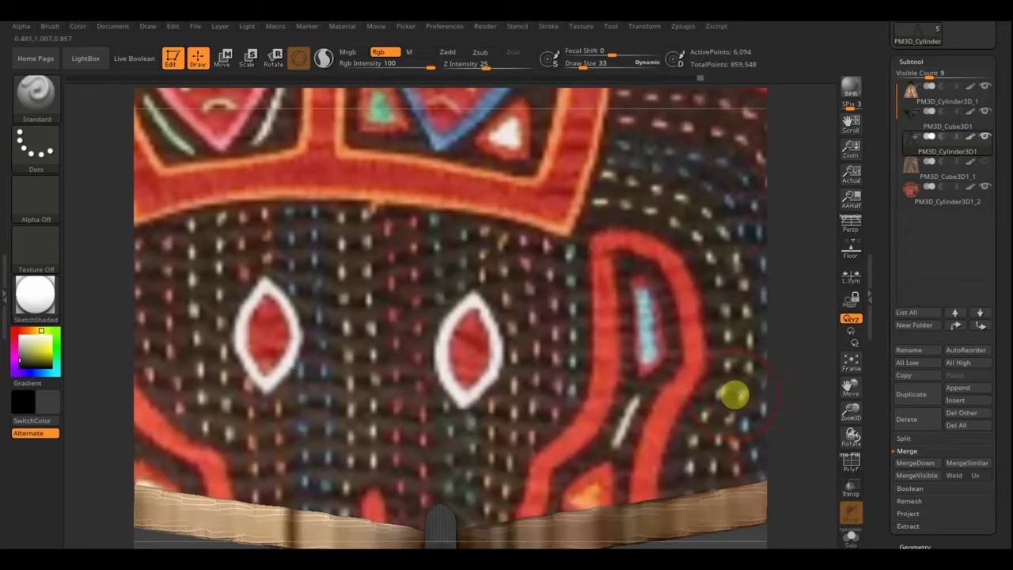
click(850, 364)
mouse_move(780, 357)
mouse_down()
mouse_move(743, 454)
mouse_move(739, 513)
mouse_move(696, 209)
mouse_move(728, 362)
mouse_move(807, 543)
mouse_up()
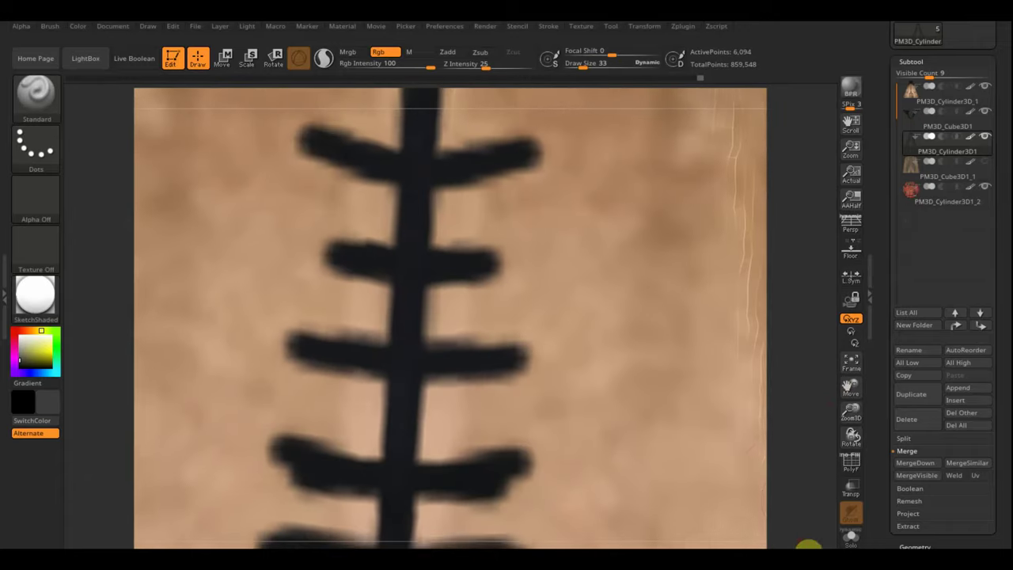
click(853, 368)
mouse_move(752, 349)
mouse_down()
mouse_move(683, 305)
mouse_move(690, 337)
mouse_move(656, 383)
mouse_move(670, 406)
mouse_move(651, 362)
mouse_move(678, 395)
mouse_up()
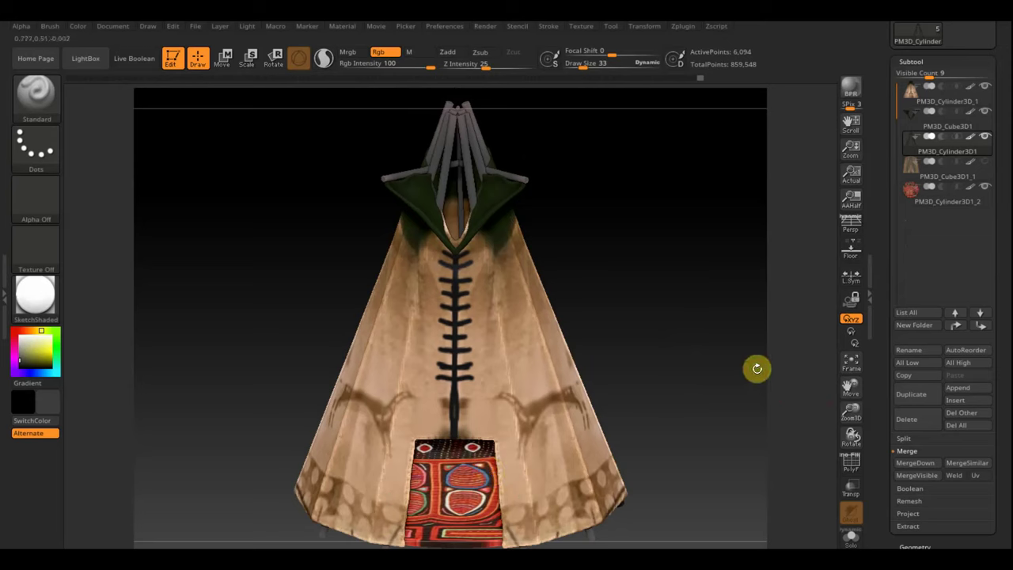
Duplicate the patterned disc and use Transpose to make the copy thicker and narrower
click(985, 186)
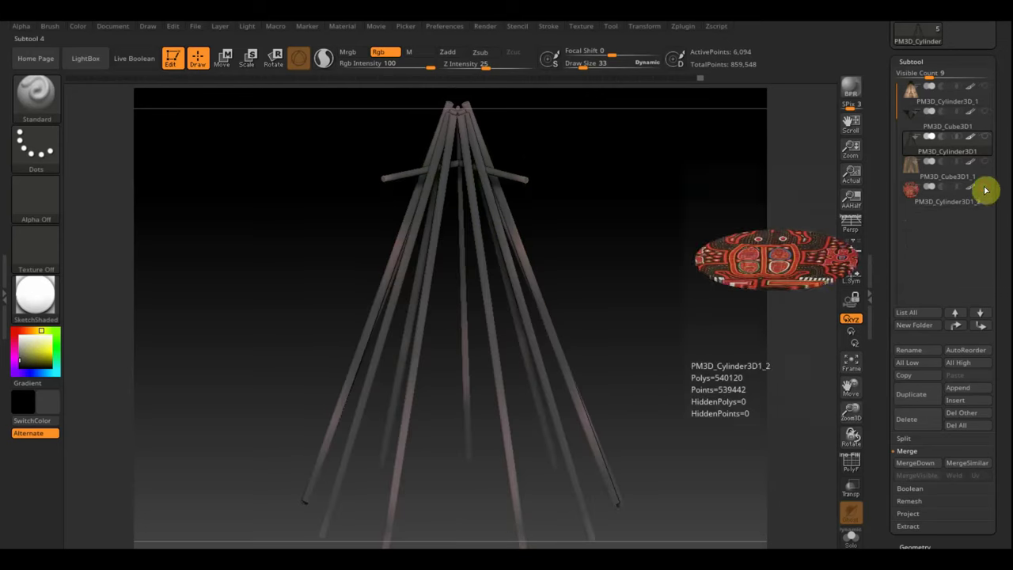
click(918, 202)
drag(650, 286, 642, 412)
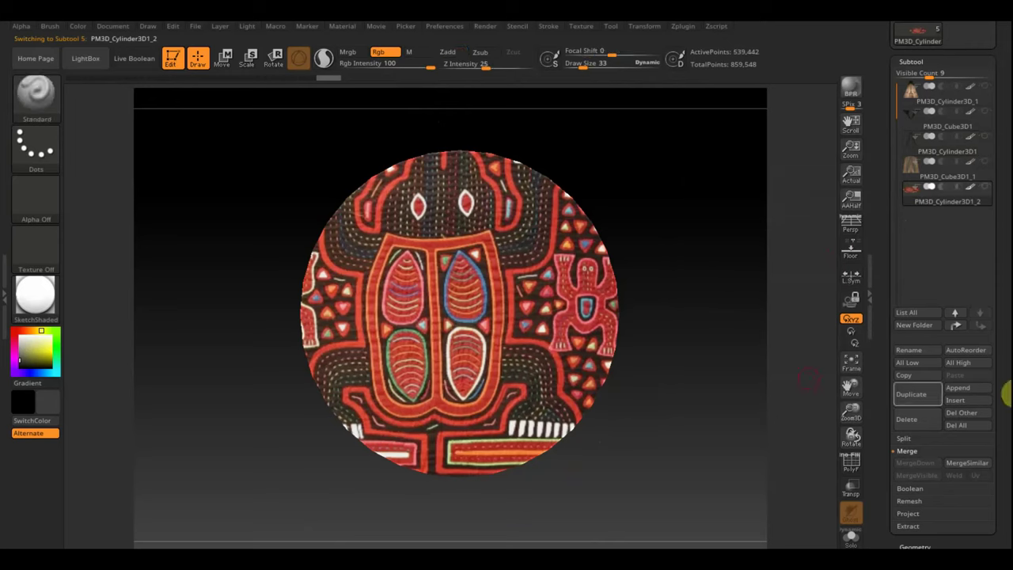
click(919, 398)
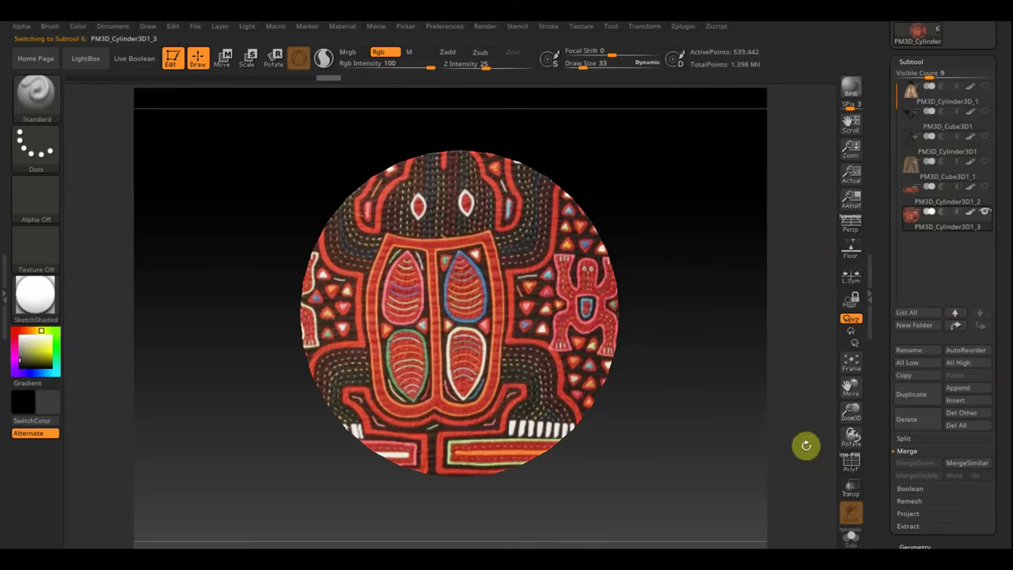
mouse_move(698, 495)
mouse_down()
mouse_move(669, 480)
mouse_move(685, 342)
mouse_up()
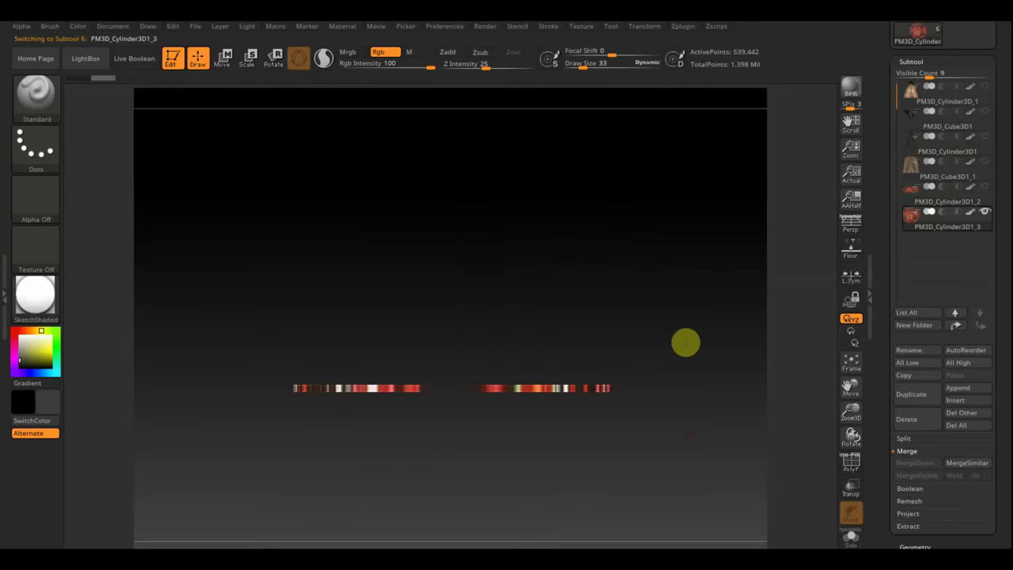
click(224, 59)
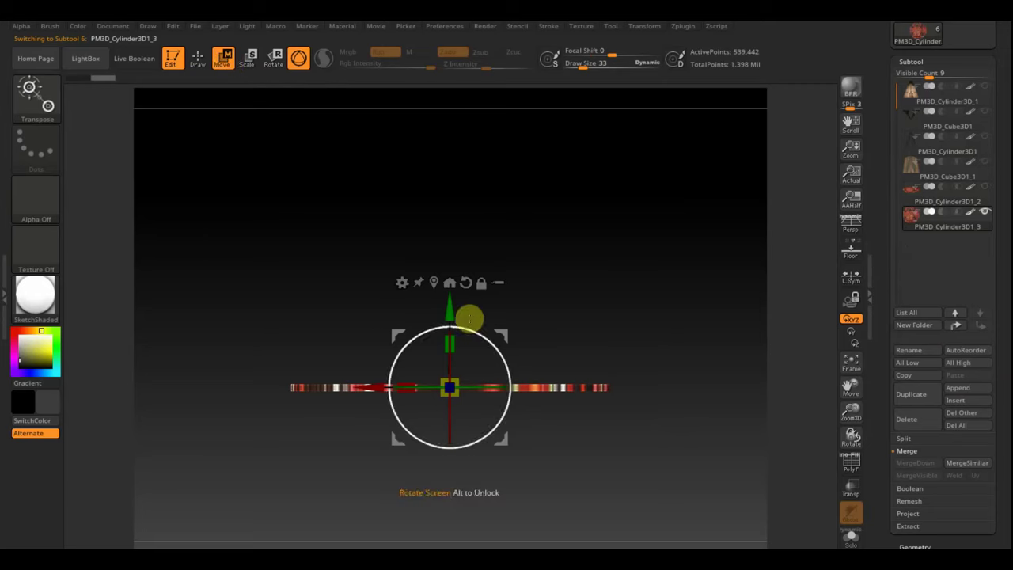
drag(459, 326, 492, 112)
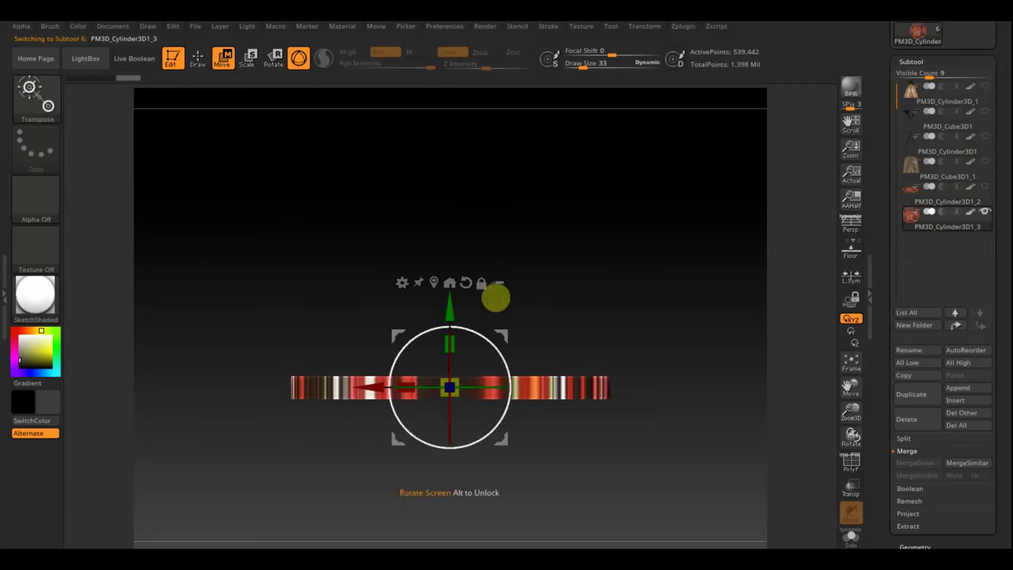
drag(449, 387, 400, 368)
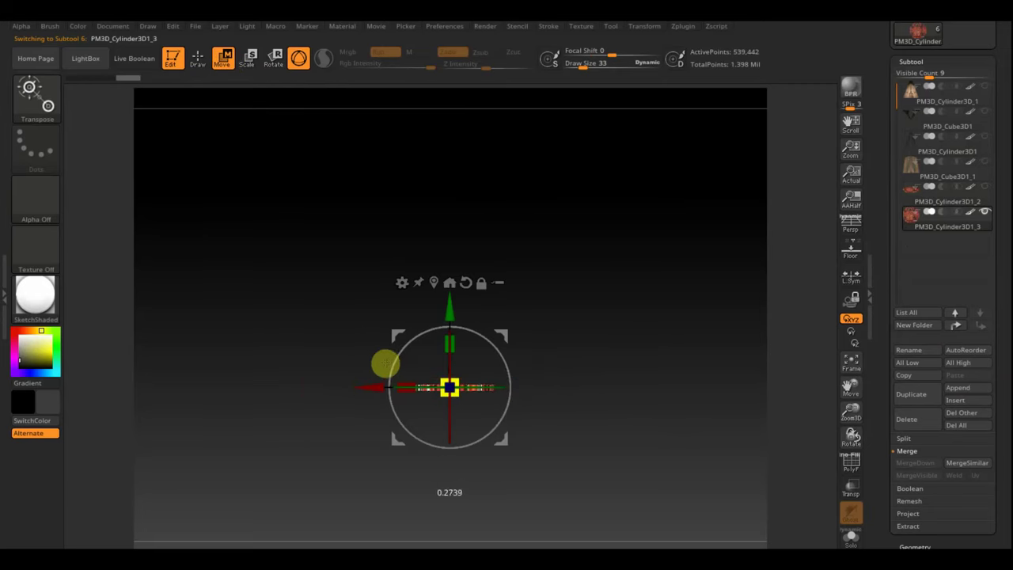
drag(454, 344, 475, 147)
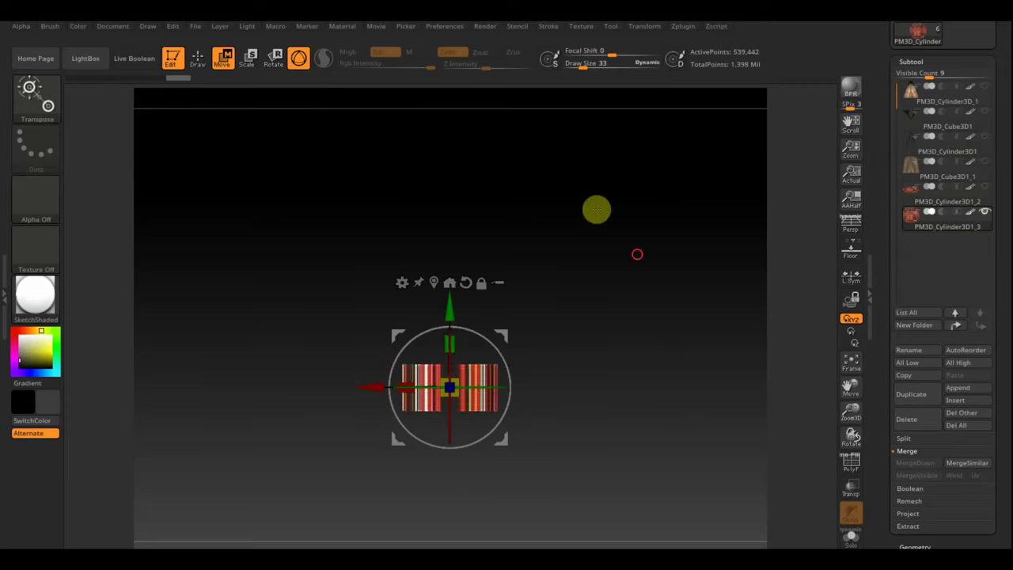
Fit the copy inside the original disc and MergeDown it into PM3D_Cylinder3D1_2
mouse_move(597, 209)
mouse_down()
mouse_move(642, 387)
mouse_move(674, 395)
mouse_up()
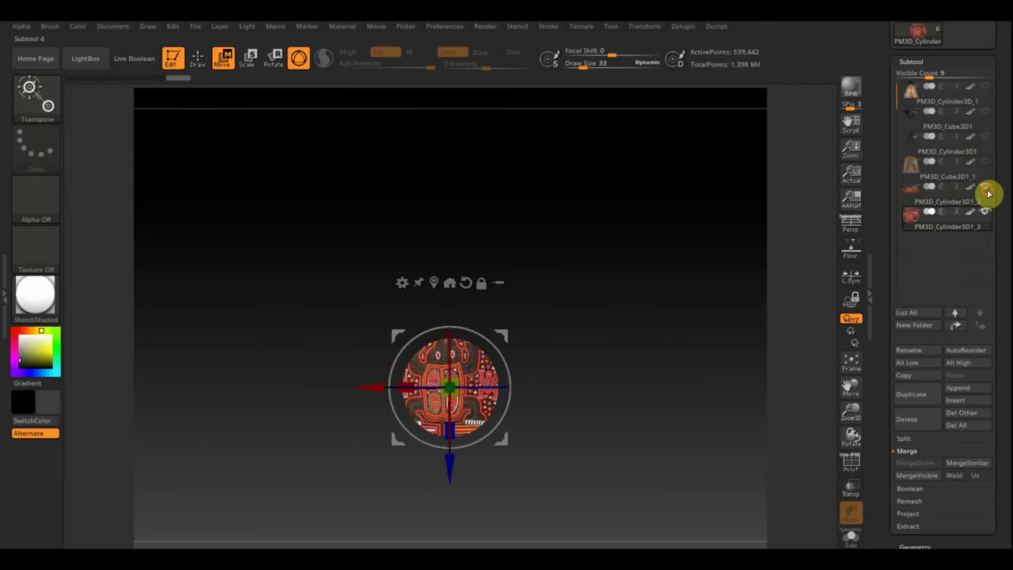
click(986, 188)
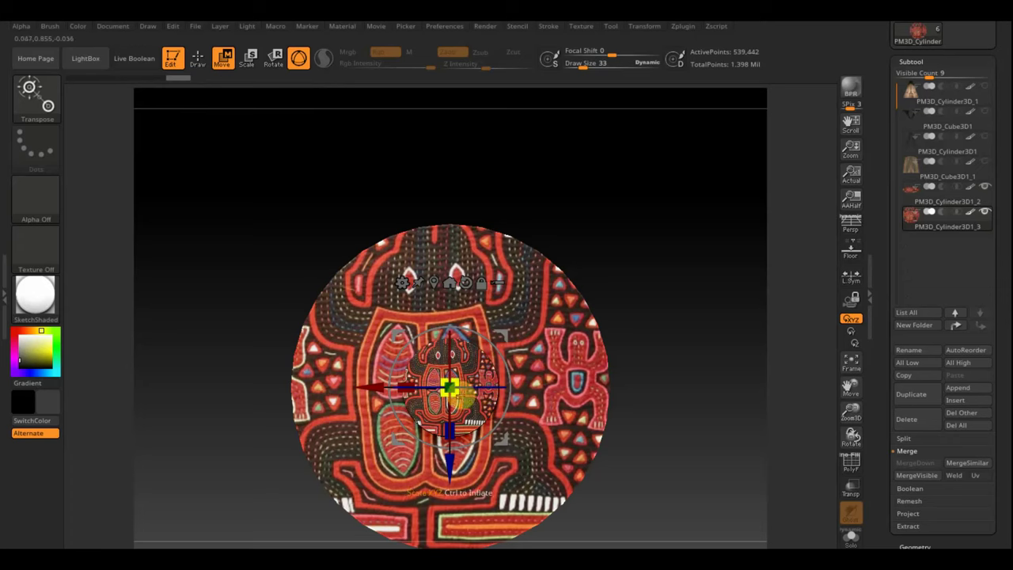
drag(462, 393, 492, 416)
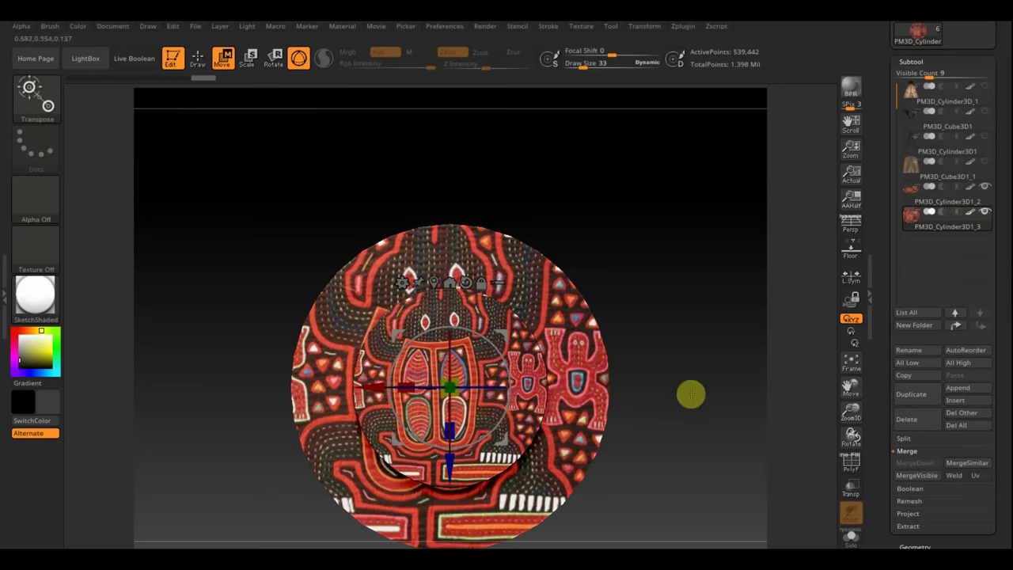
shift+drag(690, 395, 726, 254)
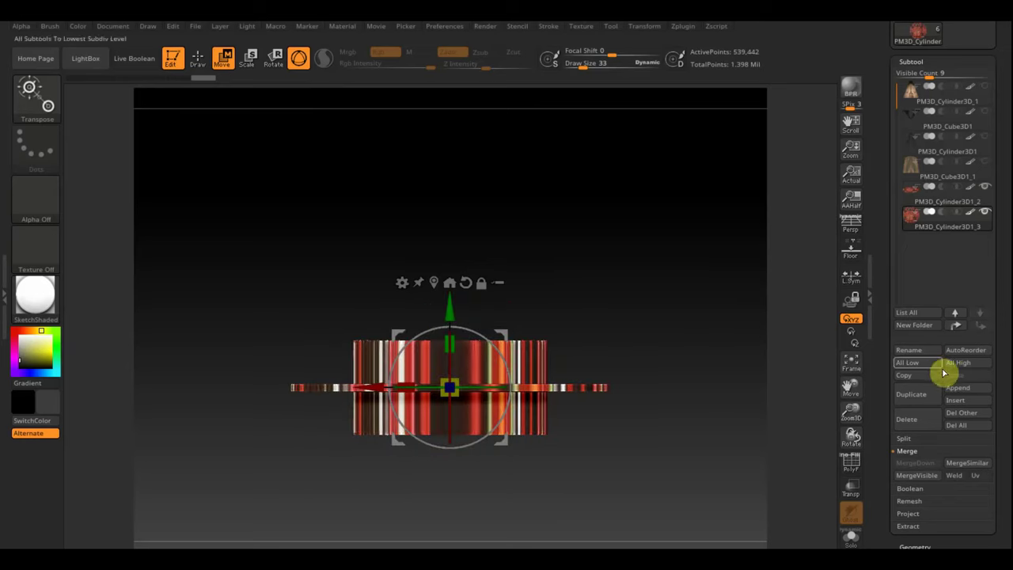
mouse_move(641, 194)
ctrl+mouse_down()
mouse_move(704, 293)
mouse_move(726, 303)
ctrl+mouse_up()
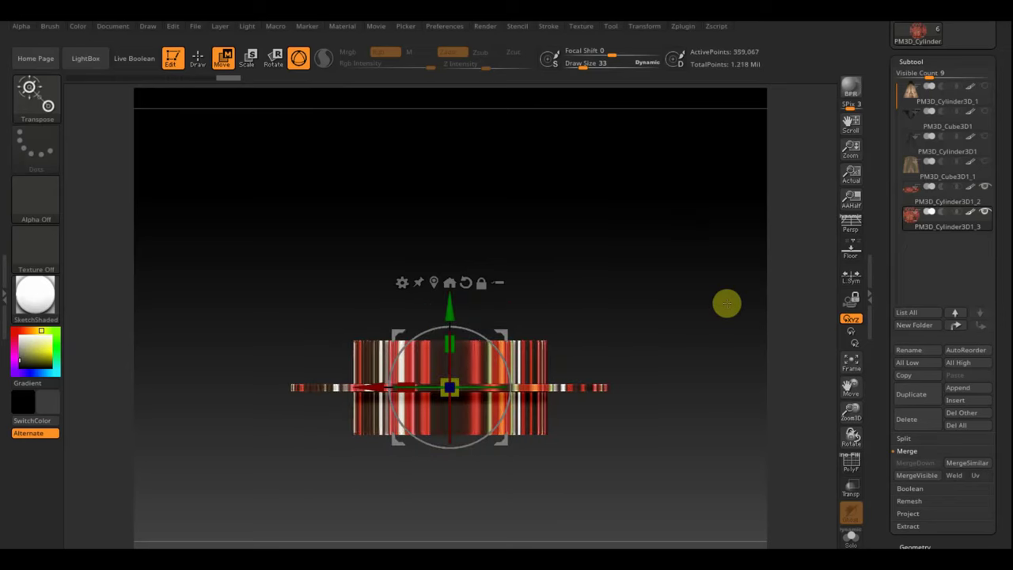
click(944, 216)
click(920, 202)
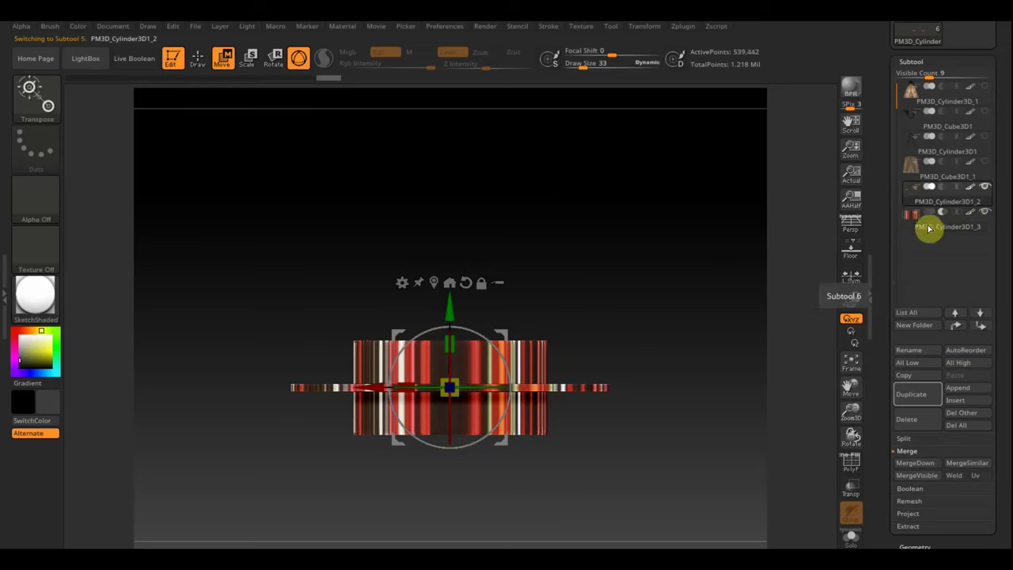
click(922, 463)
click(798, 491)
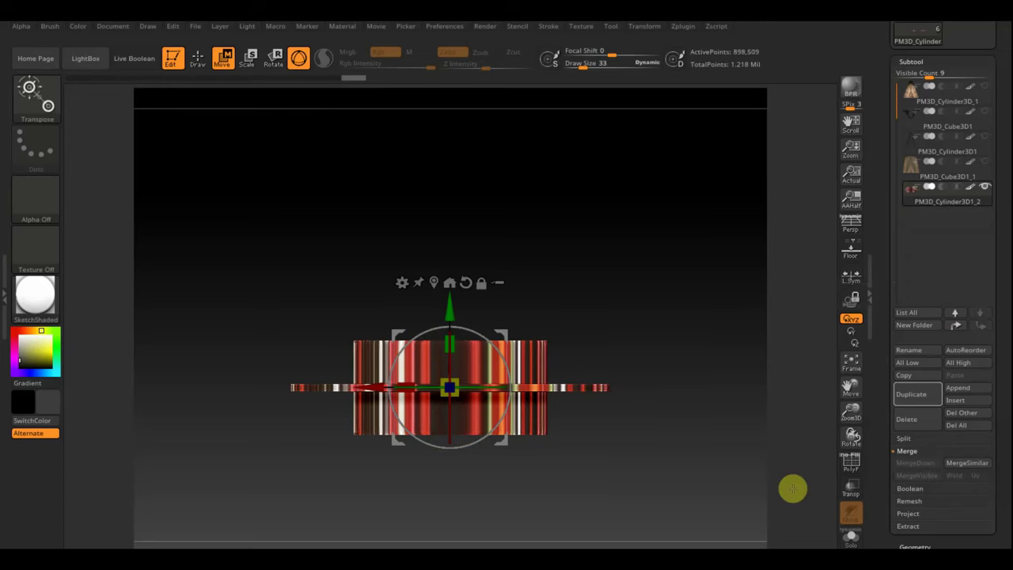
Mask the merged disc and delete its centre, leaving a ring
mouse_move(665, 213)
ctrl+mouse_down()
mouse_move(729, 358)
mouse_move(706, 469)
mouse_move(712, 452)
ctrl+mouse_up()
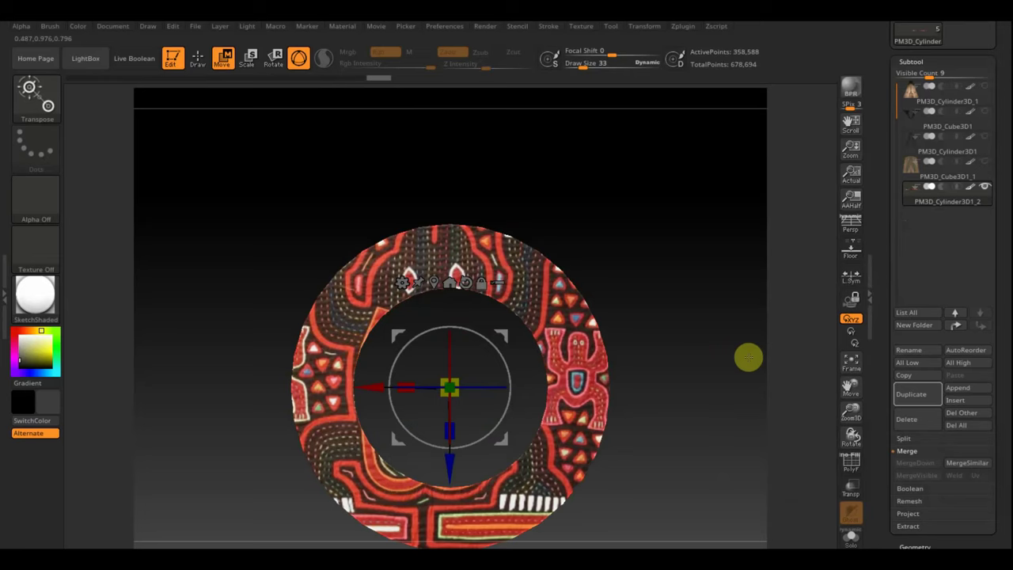
alt+drag(723, 396, 735, 261)
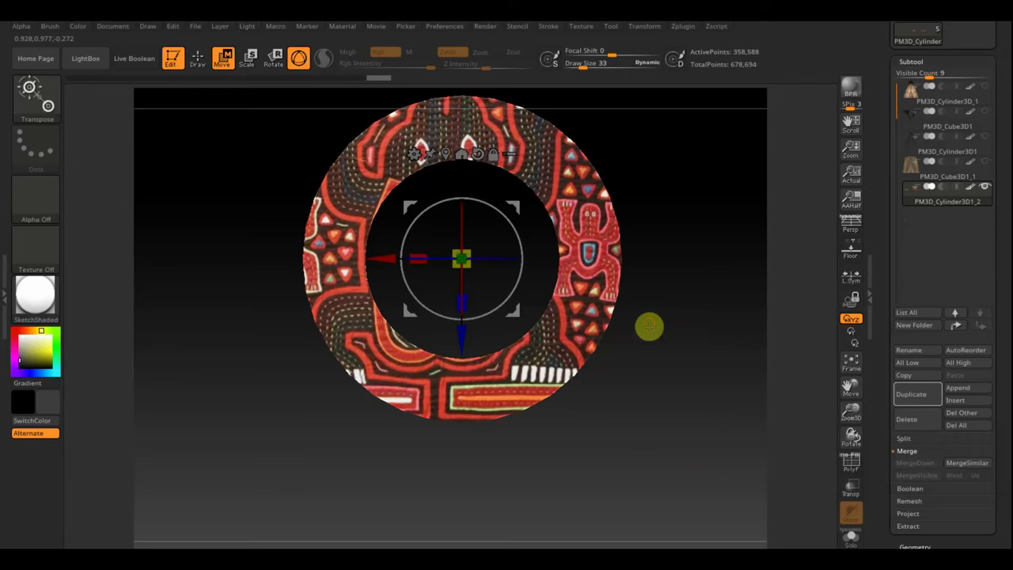
drag(649, 326, 694, 274)
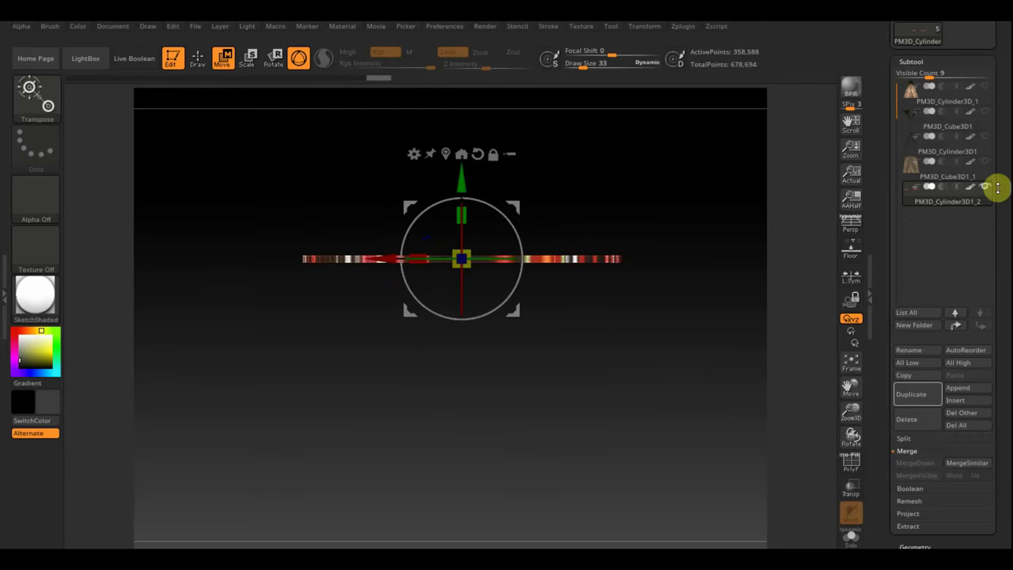
Show all the teepee's SubTools again and orbit to a straight front view
shift+click(986, 187)
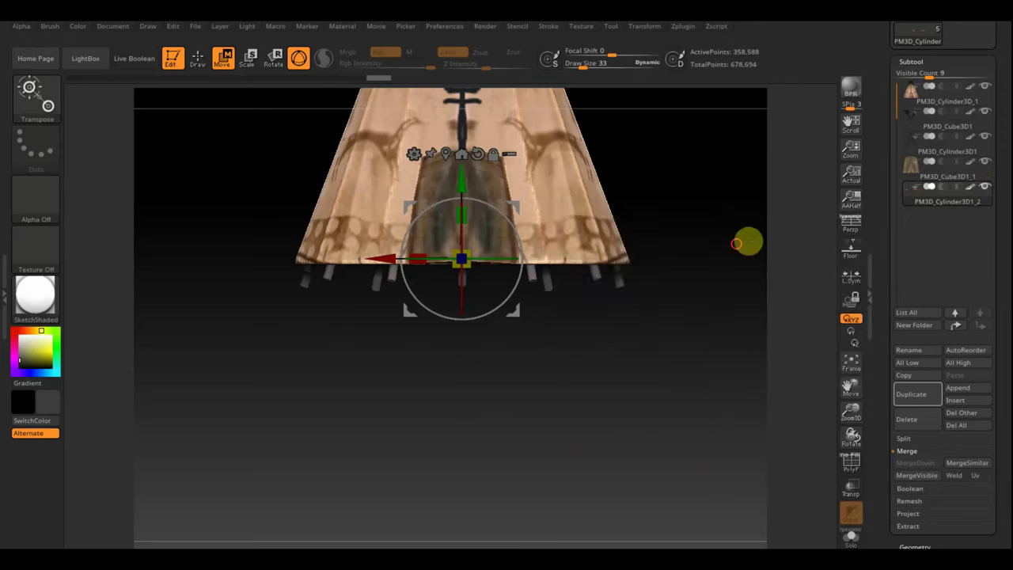
mouse_move(747, 243)
mouse_down()
mouse_move(739, 104)
mouse_move(719, 156)
mouse_move(723, 217)
mouse_move(728, 174)
mouse_up()
mouse_move(712, 308)
mouse_down()
mouse_move(740, 217)
mouse_move(705, 344)
mouse_move(708, 459)
mouse_move(726, 384)
mouse_move(712, 401)
mouse_up()
mouse_move(732, 279)
mouse_down()
mouse_move(692, 403)
mouse_move(717, 403)
mouse_move(712, 301)
mouse_move(715, 409)
mouse_move(698, 370)
mouse_move(711, 343)
mouse_up()
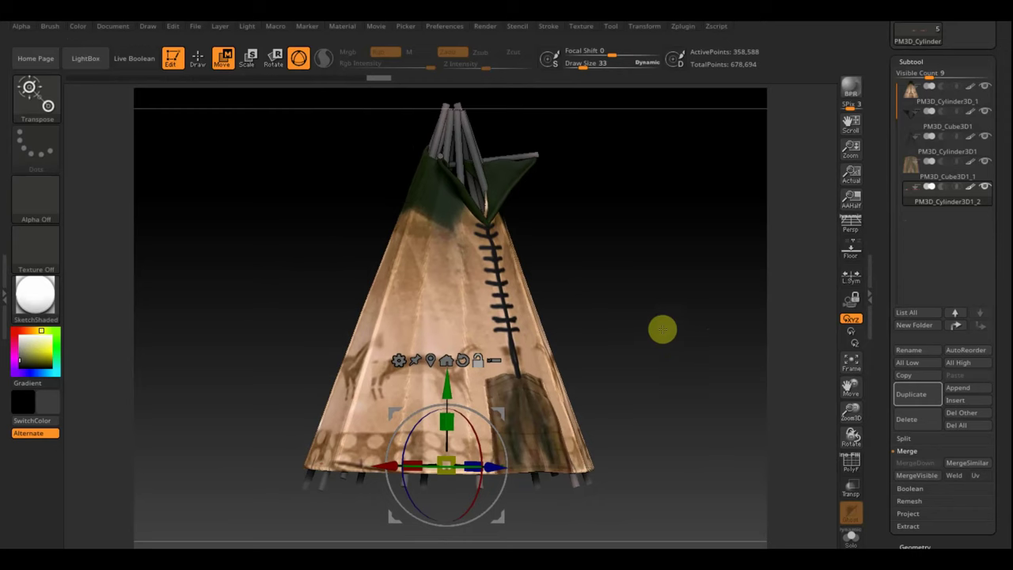
mouse_move(663, 329)
mouse_down()
mouse_move(680, 334)
mouse_move(674, 325)
mouse_move(675, 338)
mouse_move(674, 321)
mouse_move(704, 324)
mouse_up()
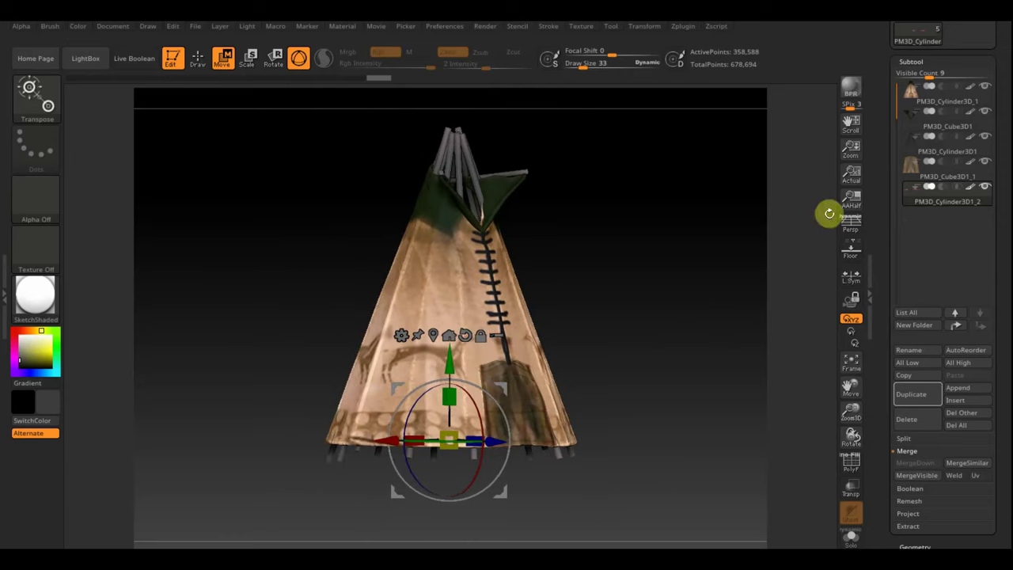
Select the teepee cover, cancel an accidental merge, and duplicate the cover
click(198, 57)
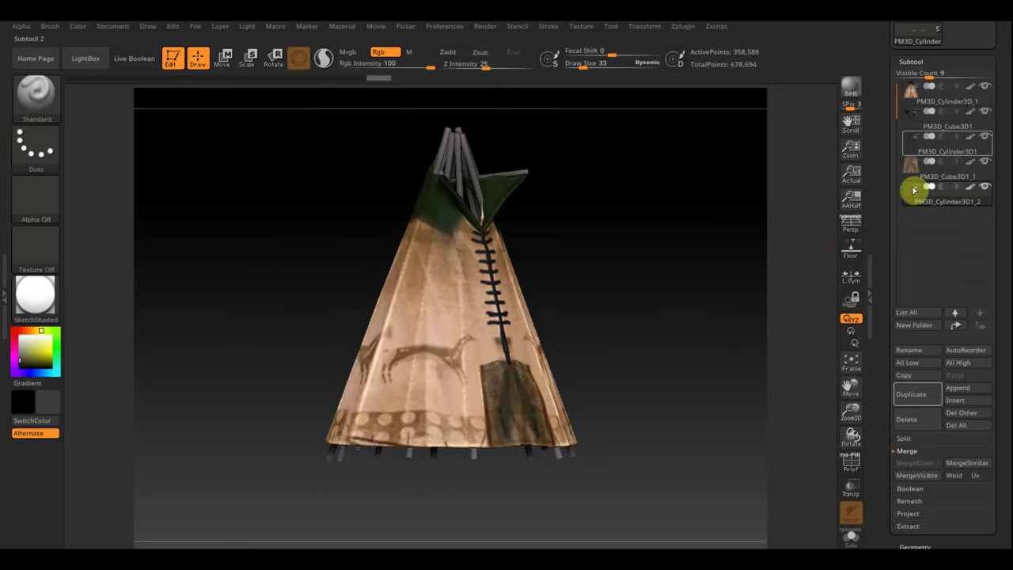
click(914, 102)
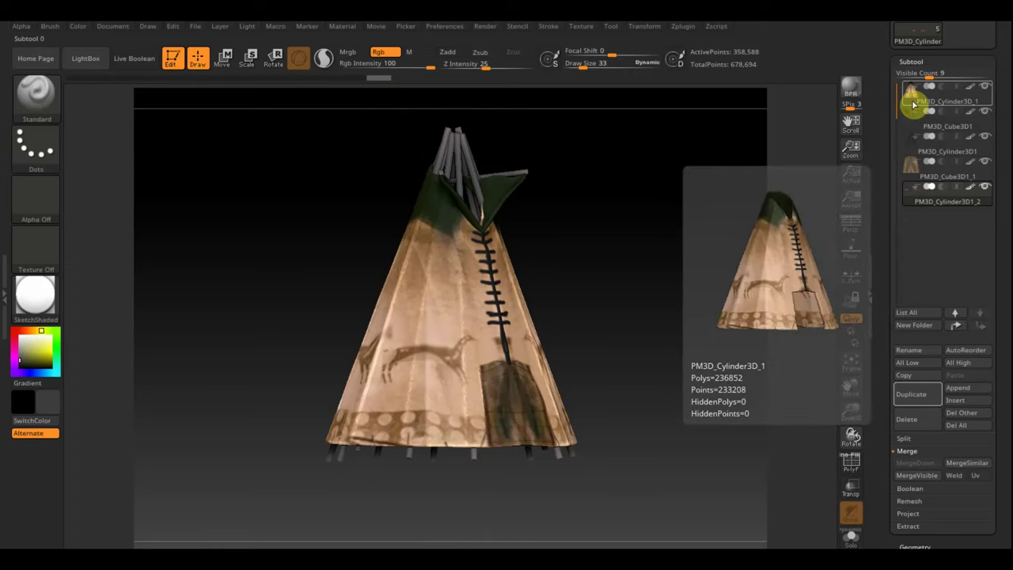
click(914, 103)
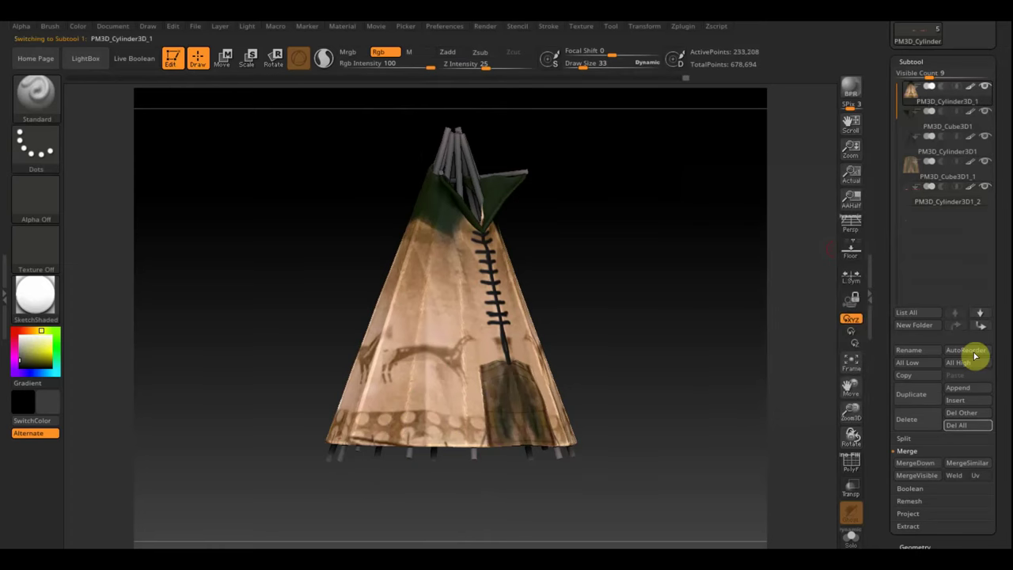
click(925, 467)
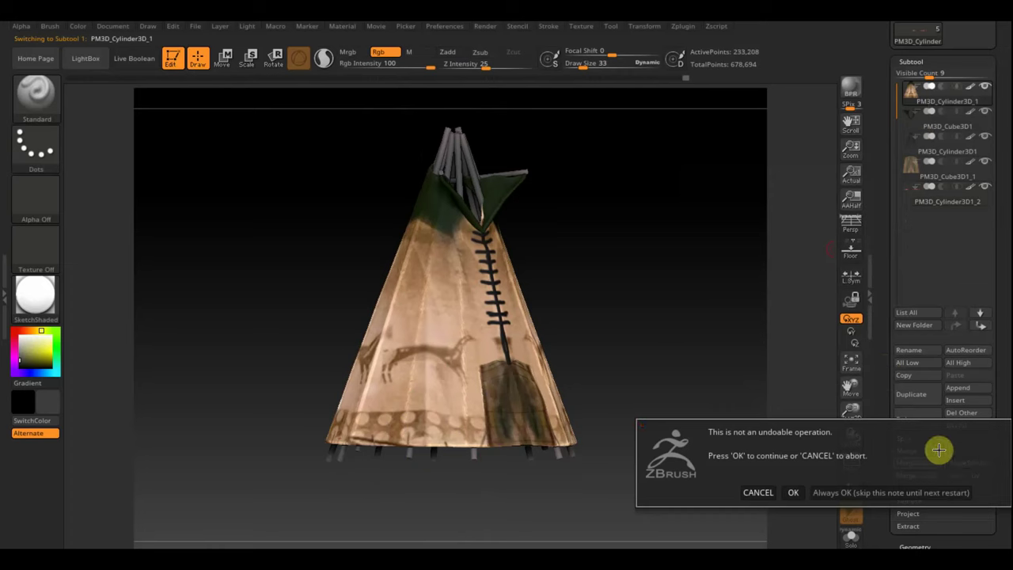
click(758, 492)
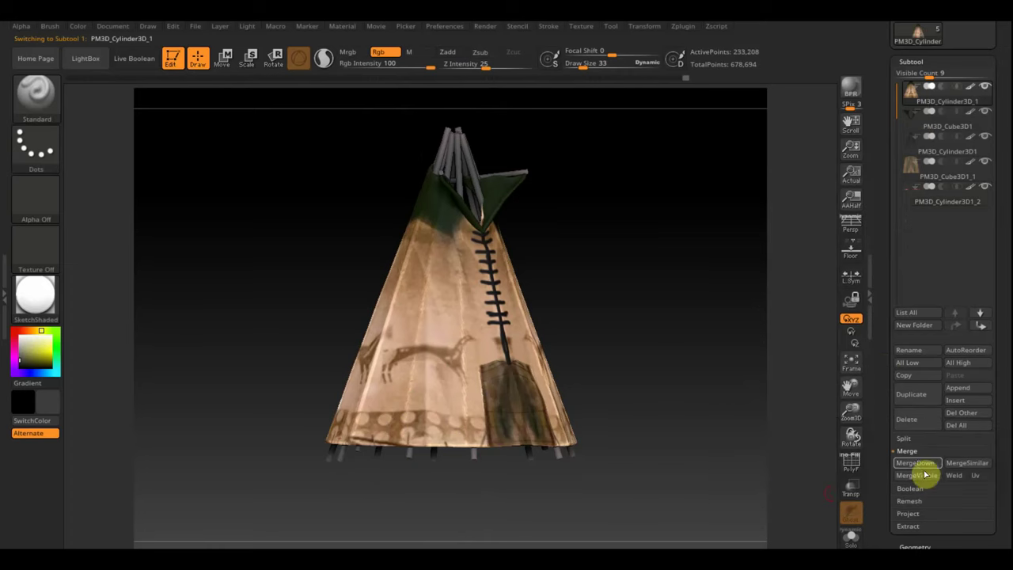
click(919, 394)
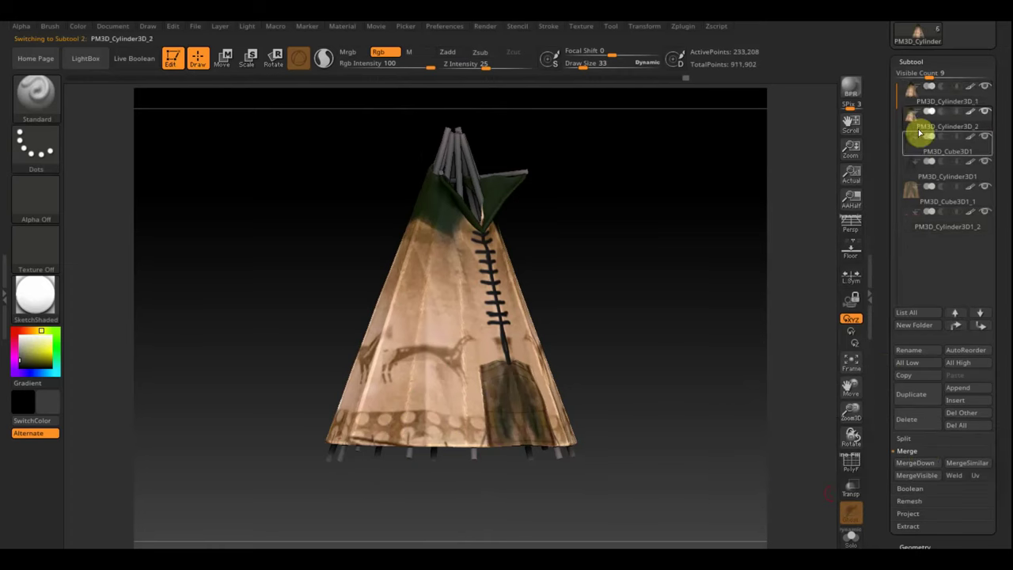
Run ZRemesher in Legacy (2018) mode on the cover with Target Polygons Count 0.3726
drag(995, 357, 995, 328)
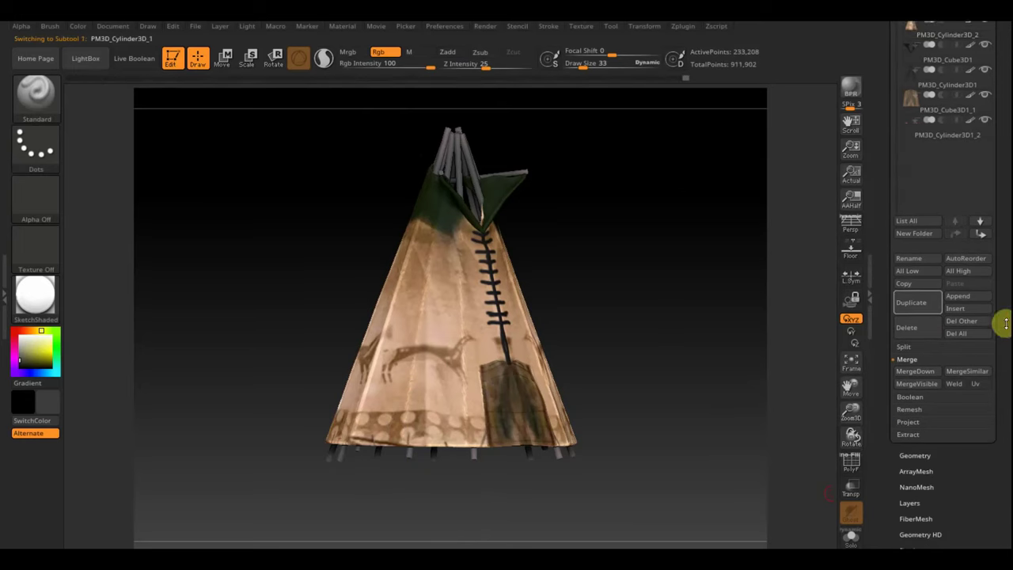
shift+drag(687, 373, 501, 366)
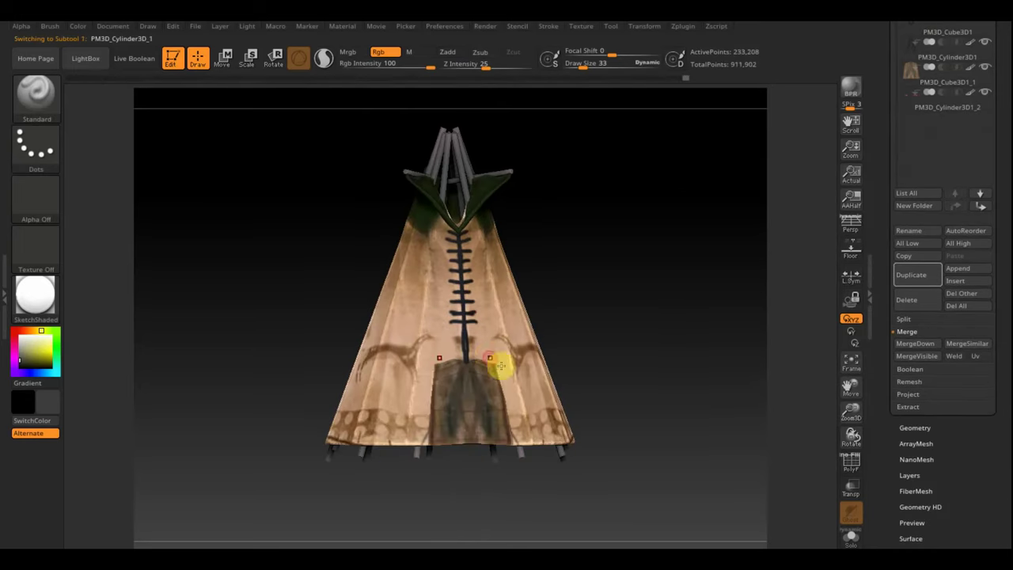
click(922, 428)
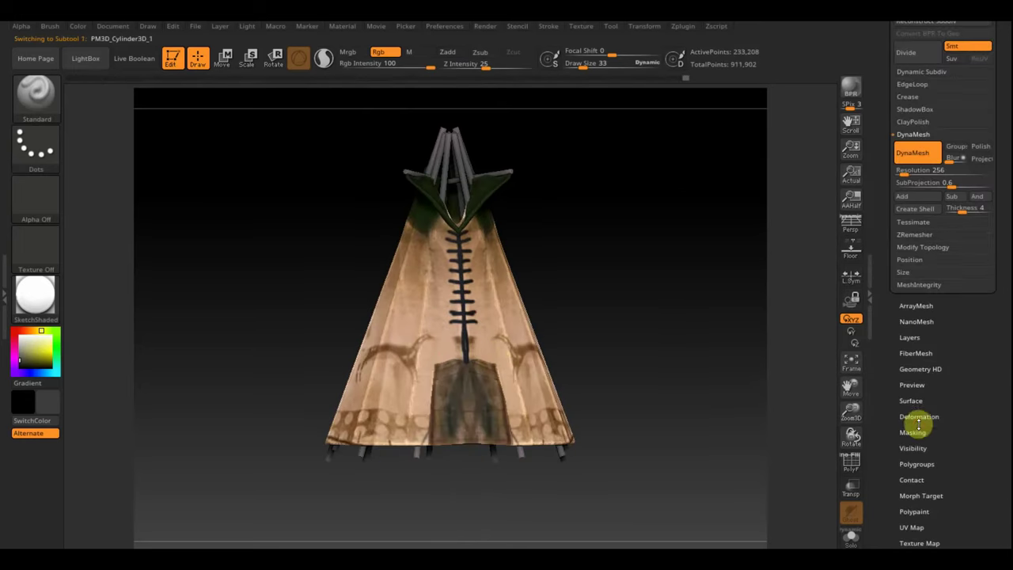
click(915, 234)
click(967, 178)
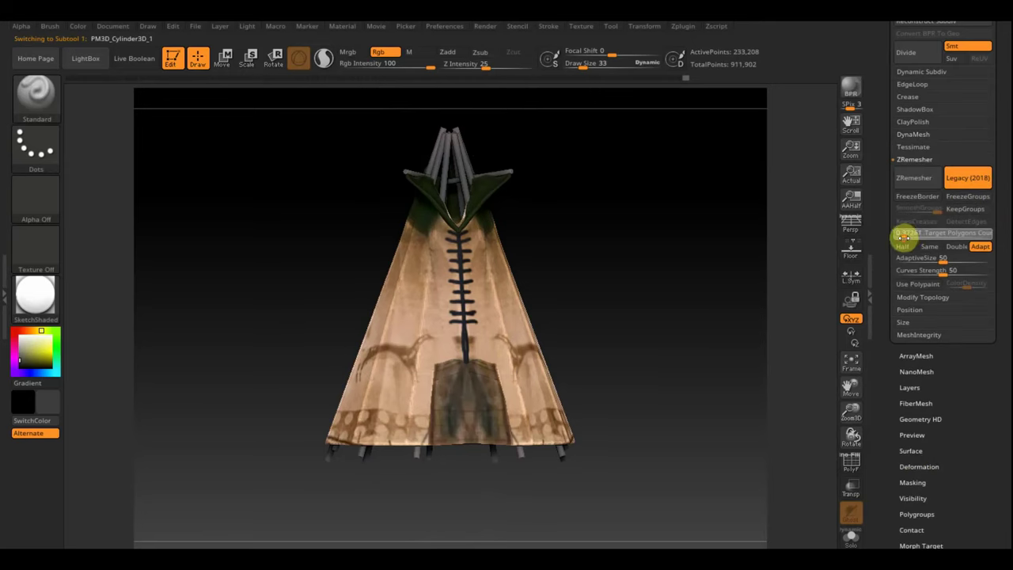
click(914, 178)
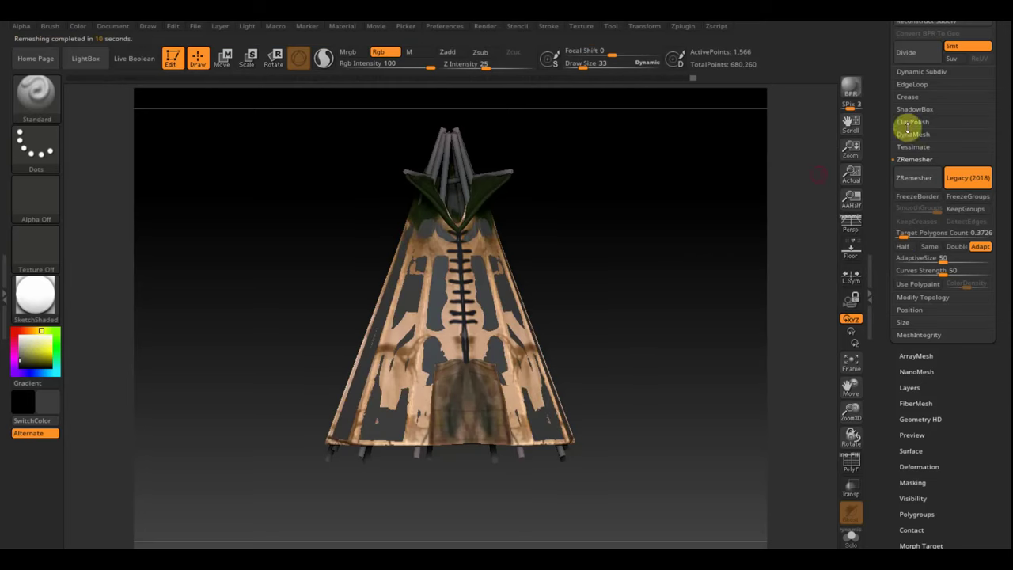
Hide the original cover, subdivide the remeshed cover, and Project All its polypaint
scroll(993, 118, up, 3)
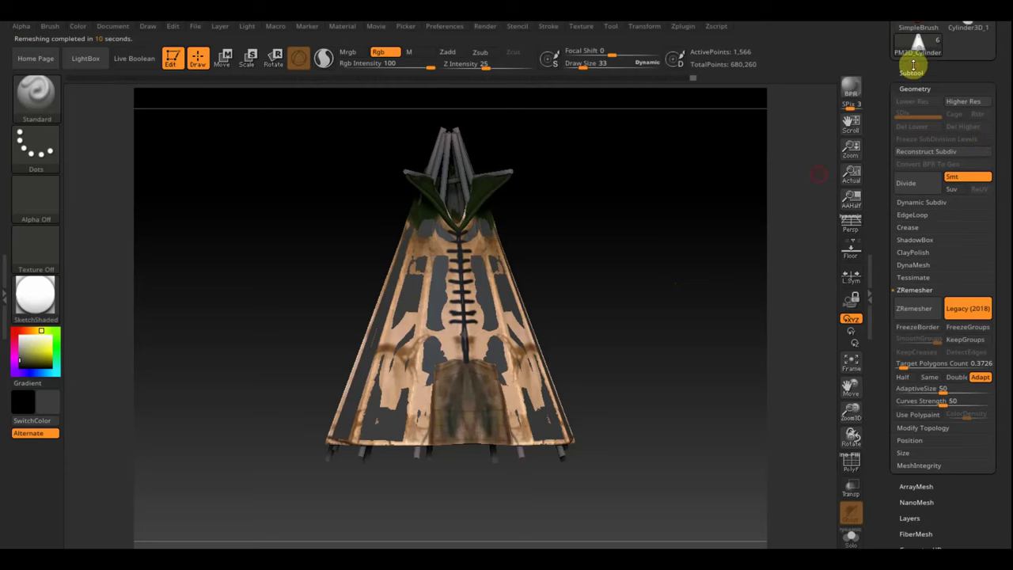
click(912, 73)
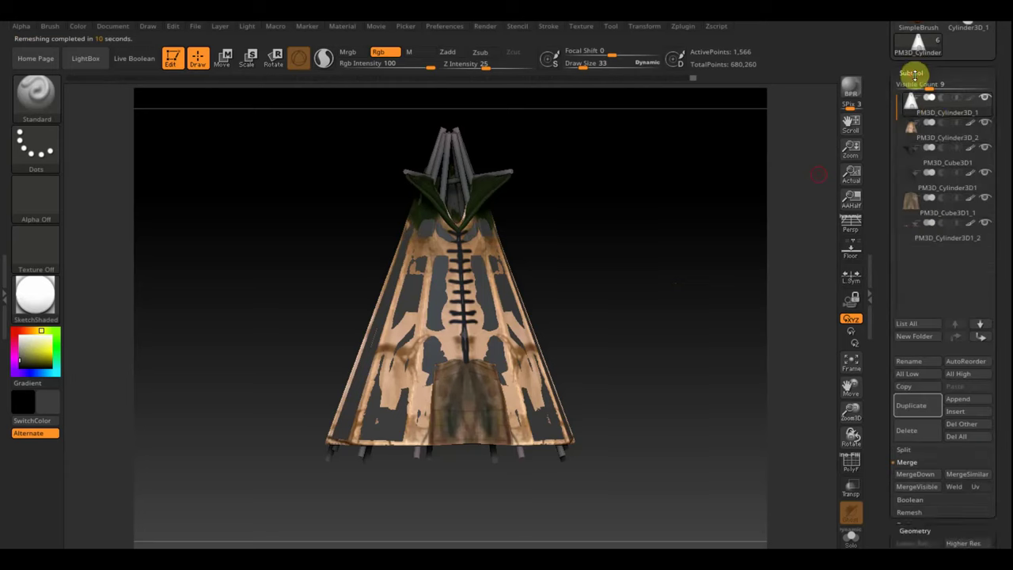
click(985, 123)
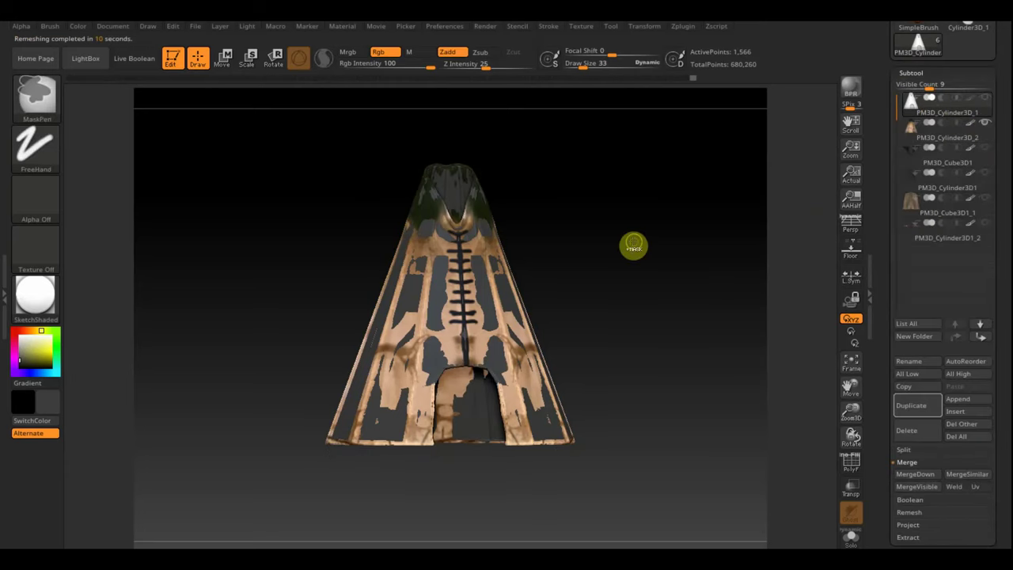
ctrl+click(633, 246)
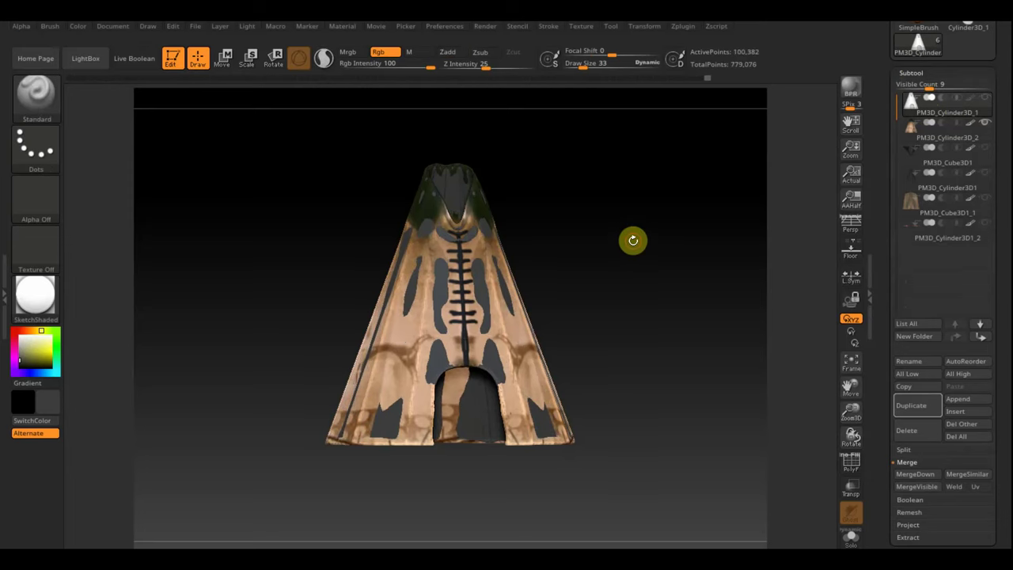
key(ctrl)
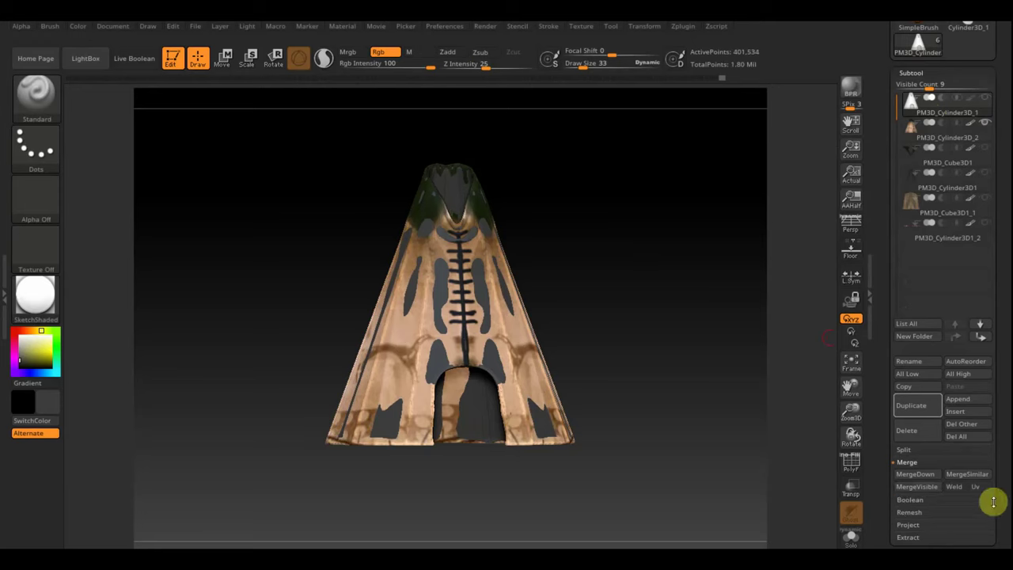
scroll(1007, 469, down, 2)
click(915, 466)
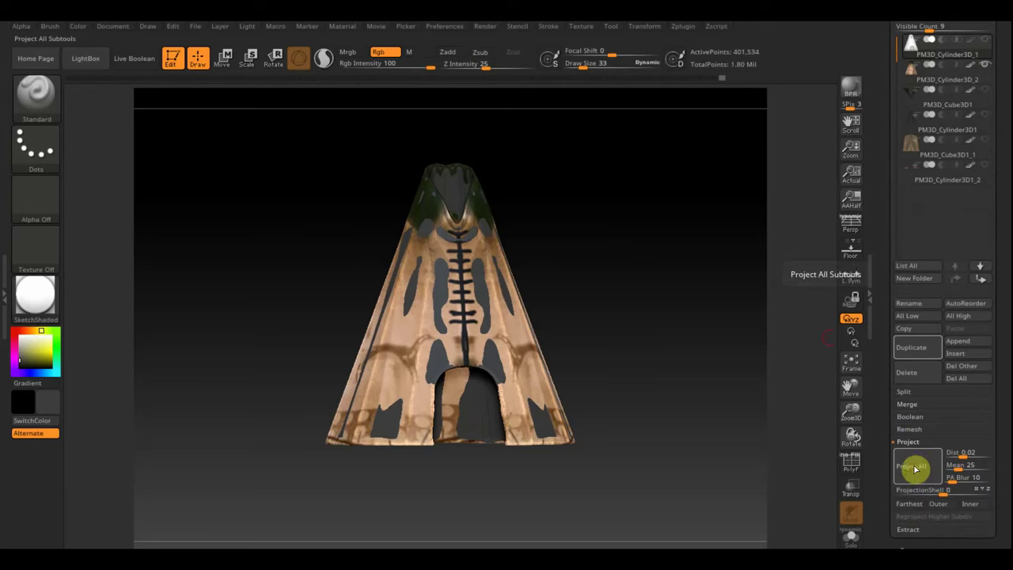
click(916, 466)
click(752, 494)
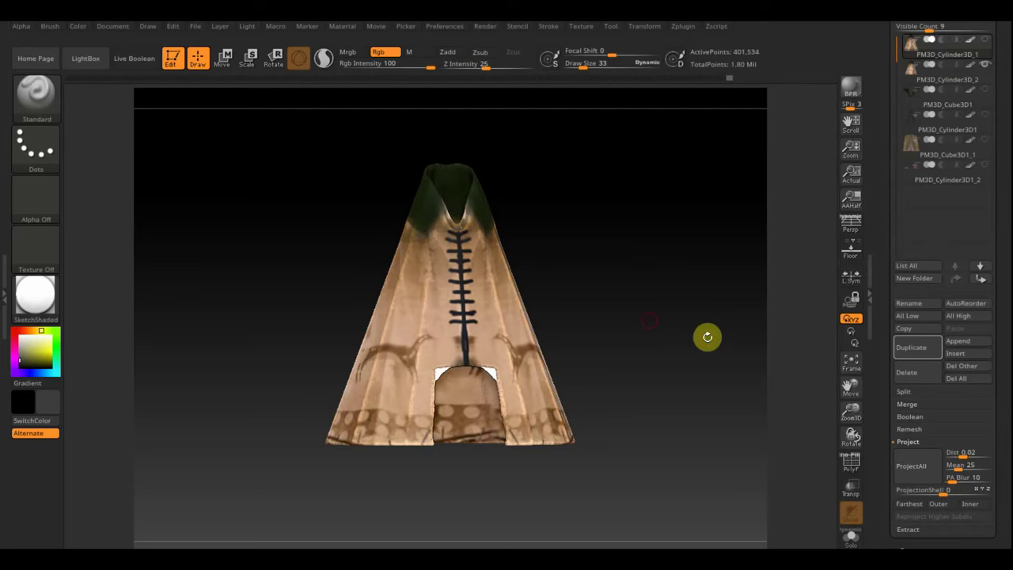
Undo the projection, inspect the original cover's pattern, then Project All again onto the remeshed cover
mouse_move(707, 337)
mouse_down()
mouse_move(751, 303)
mouse_move(774, 315)
mouse_up()
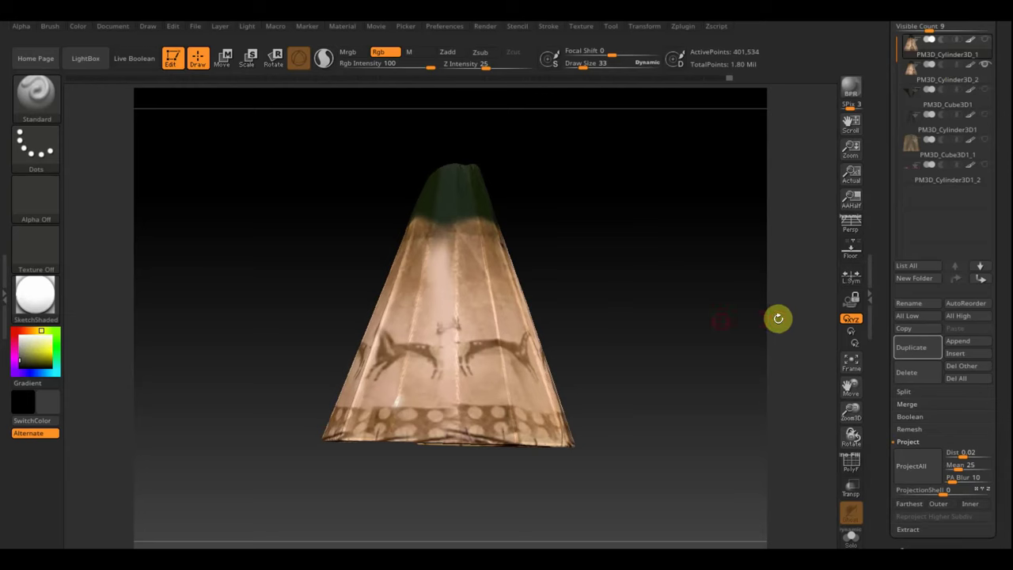
key(ctrl+z)
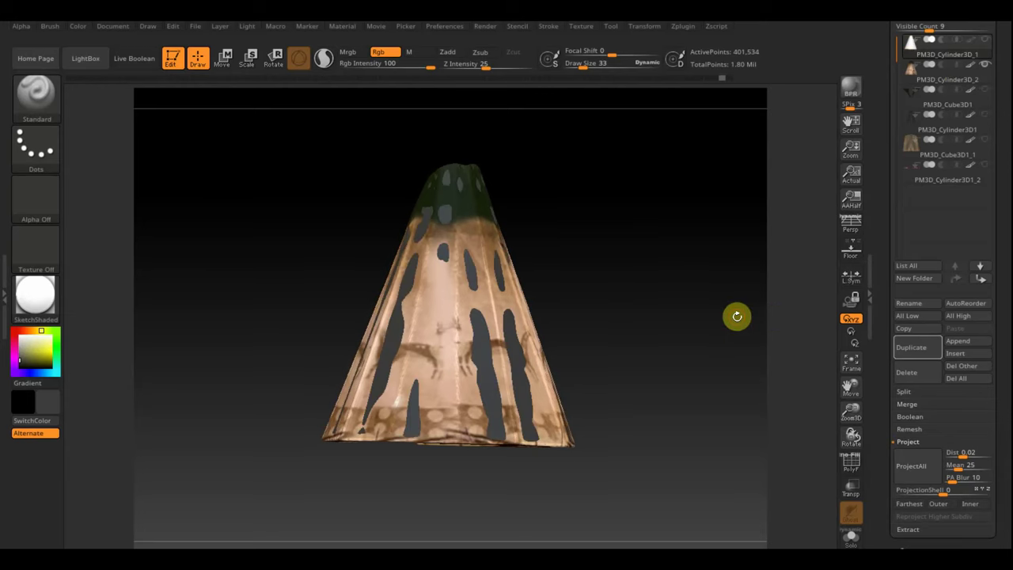
mouse_move(737, 314)
mouse_down()
mouse_move(636, 318)
mouse_move(570, 344)
mouse_move(667, 339)
mouse_up()
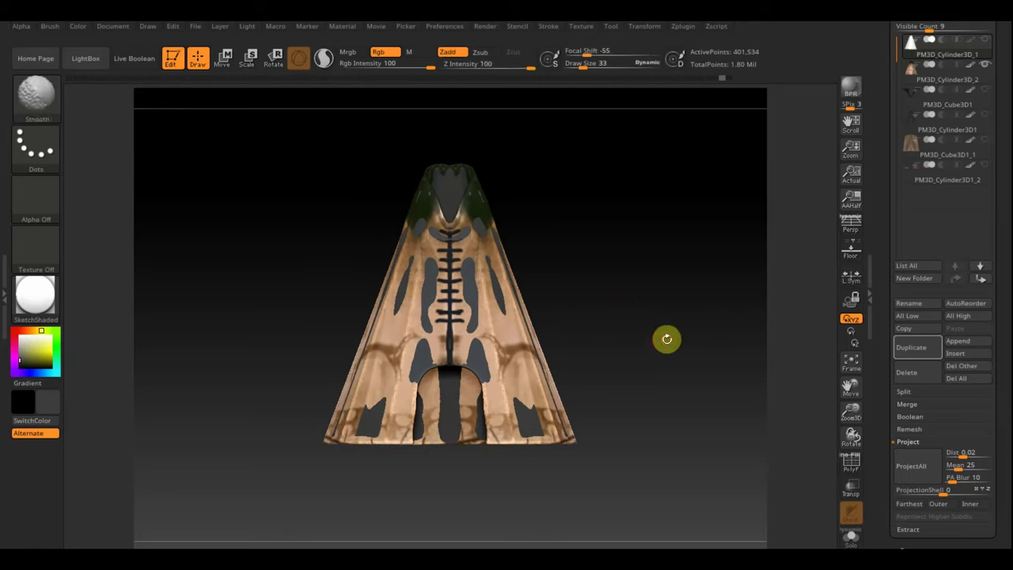
click(912, 80)
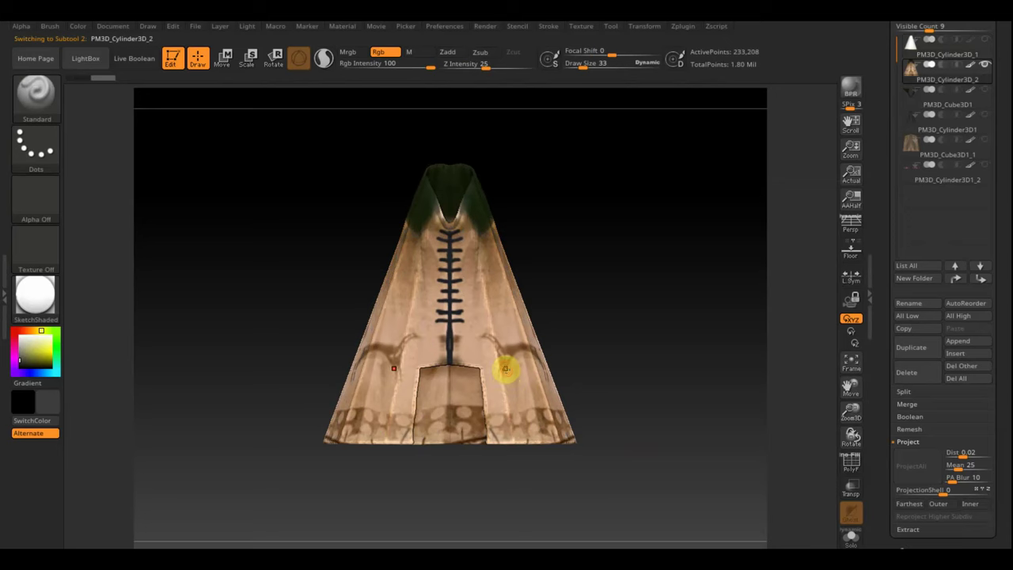
mouse_move(505, 369)
mouse_down()
mouse_move(546, 301)
mouse_move(719, 309)
mouse_move(712, 314)
mouse_up()
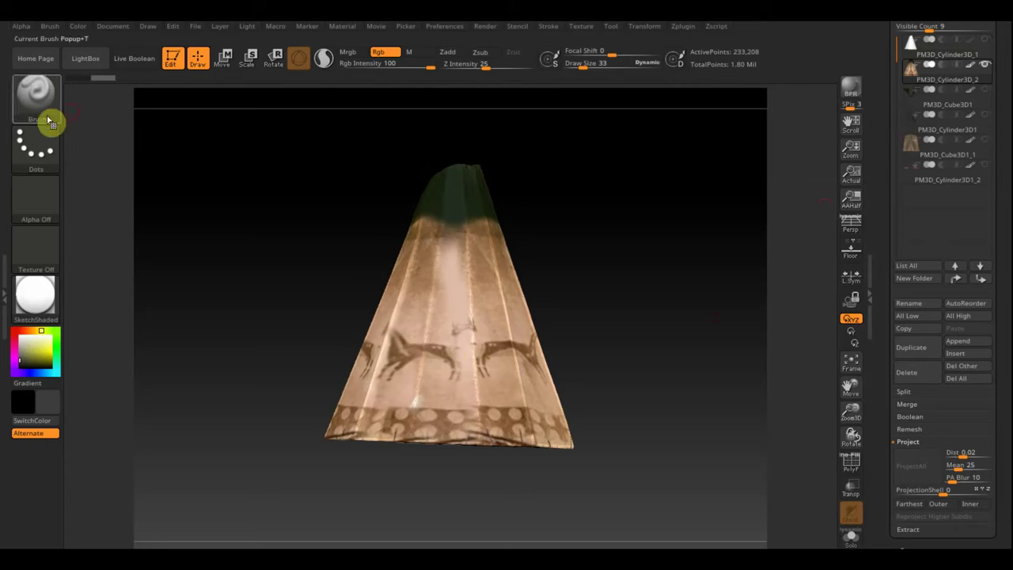
mouse_move(631, 304)
mouse_down()
mouse_move(581, 308)
mouse_move(641, 312)
mouse_move(456, 317)
mouse_move(588, 321)
mouse_up()
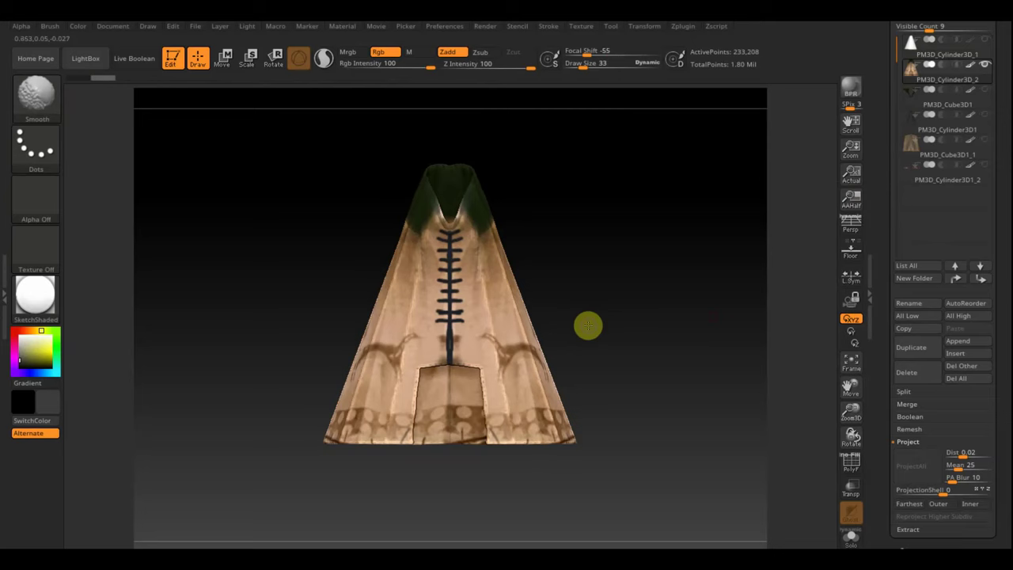
click(914, 68)
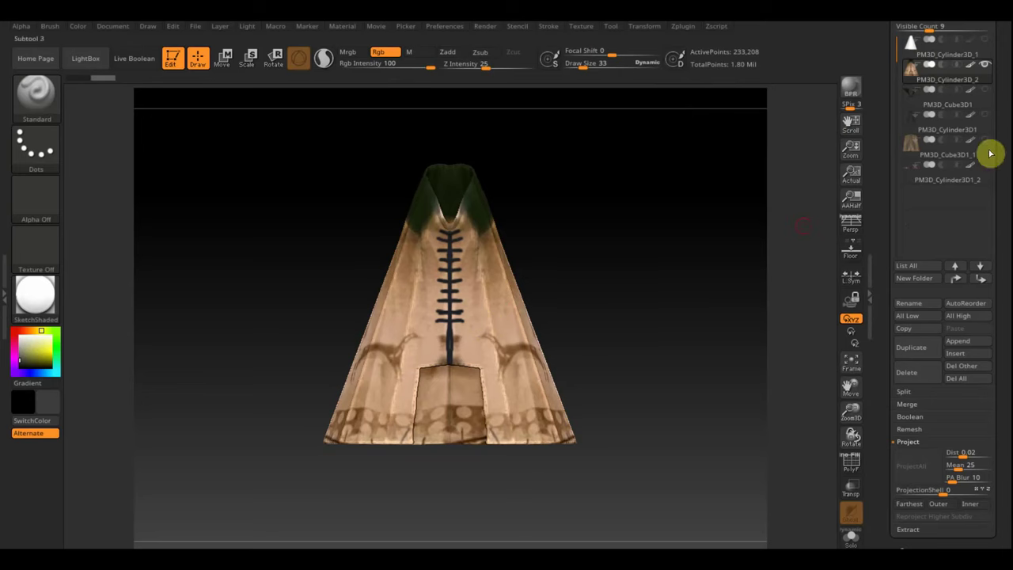
click(929, 55)
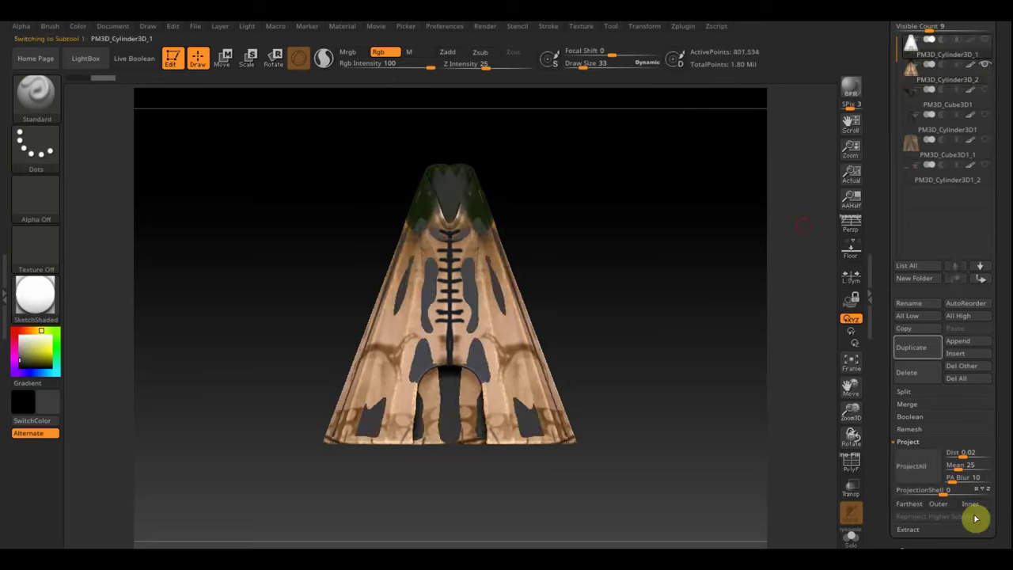
click(918, 469)
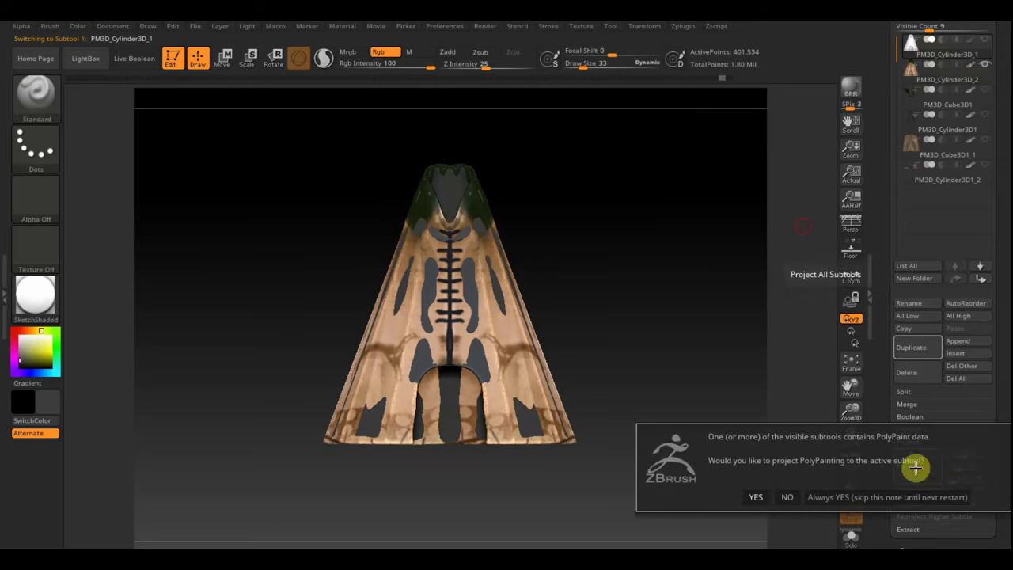
click(753, 496)
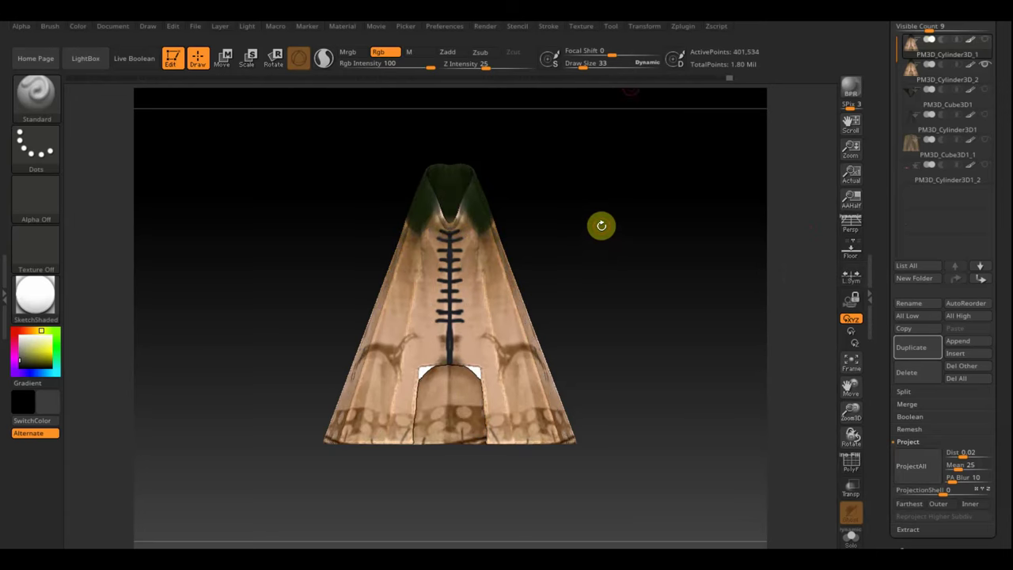
In UV Master, Work On Clone, Unwrap and Copy UVs, then return to the painted cover tool
click(683, 26)
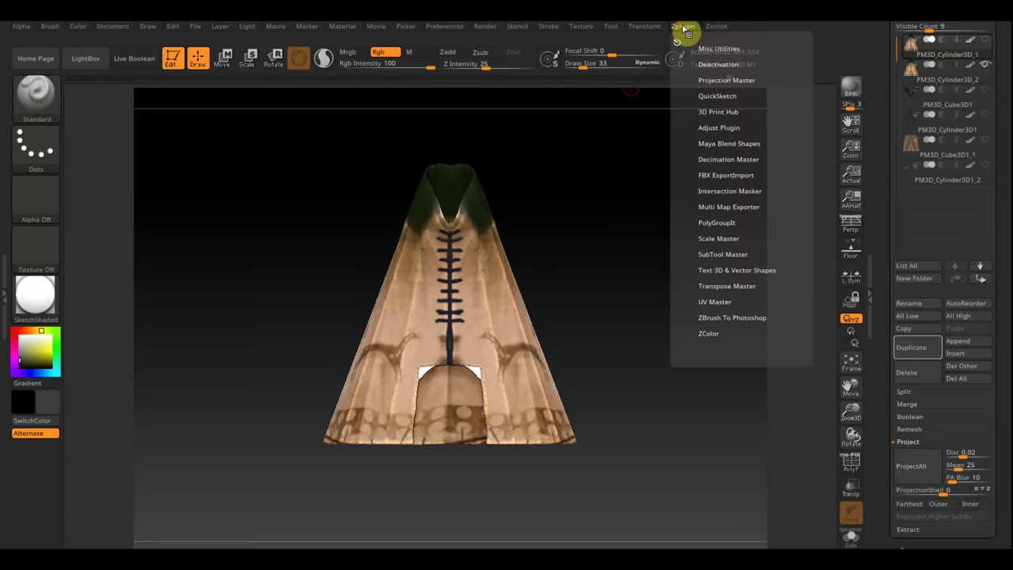
click(715, 301)
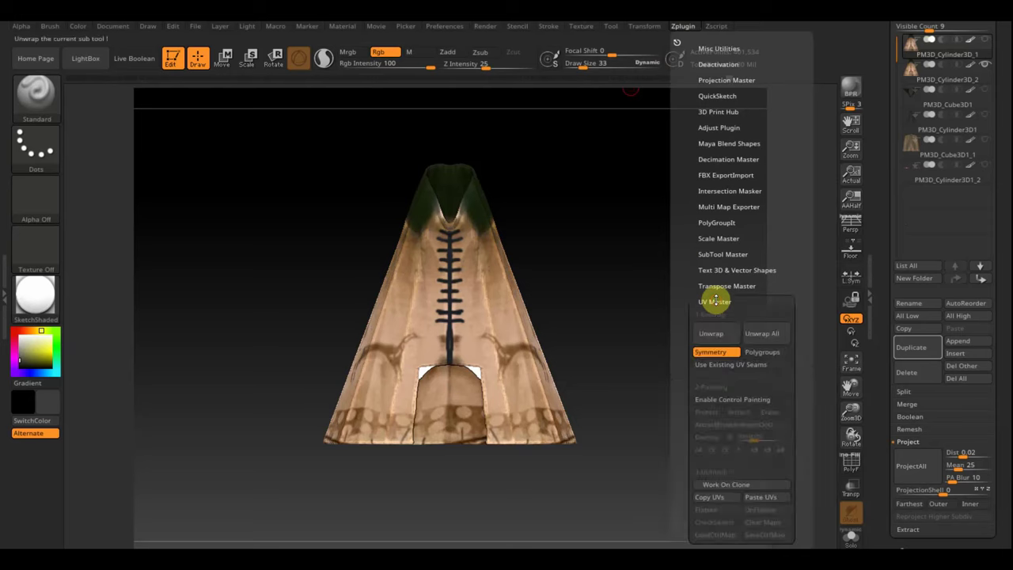
click(743, 483)
click(711, 335)
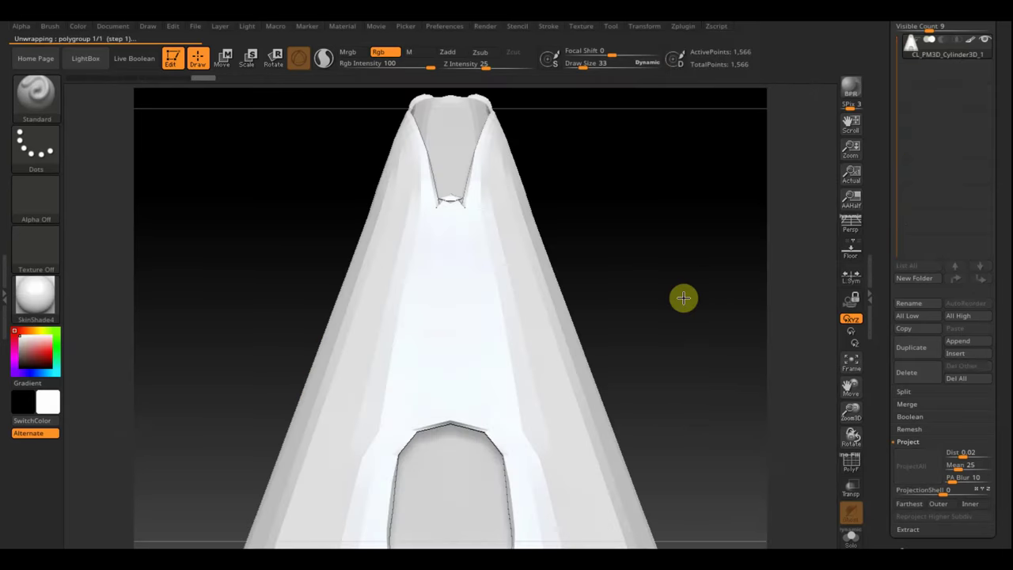
click(684, 29)
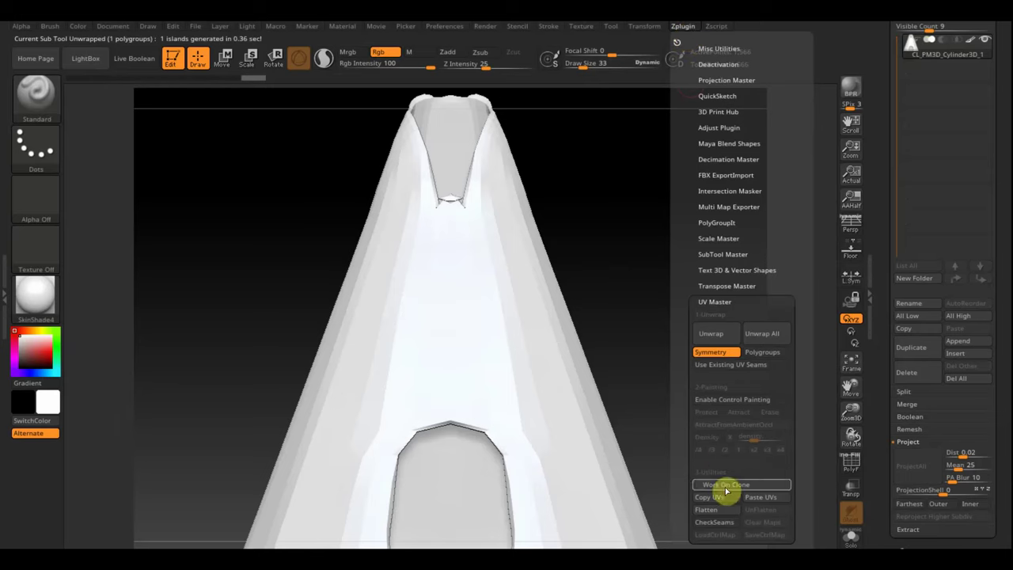
click(718, 497)
scroll(989, 103, up, 3)
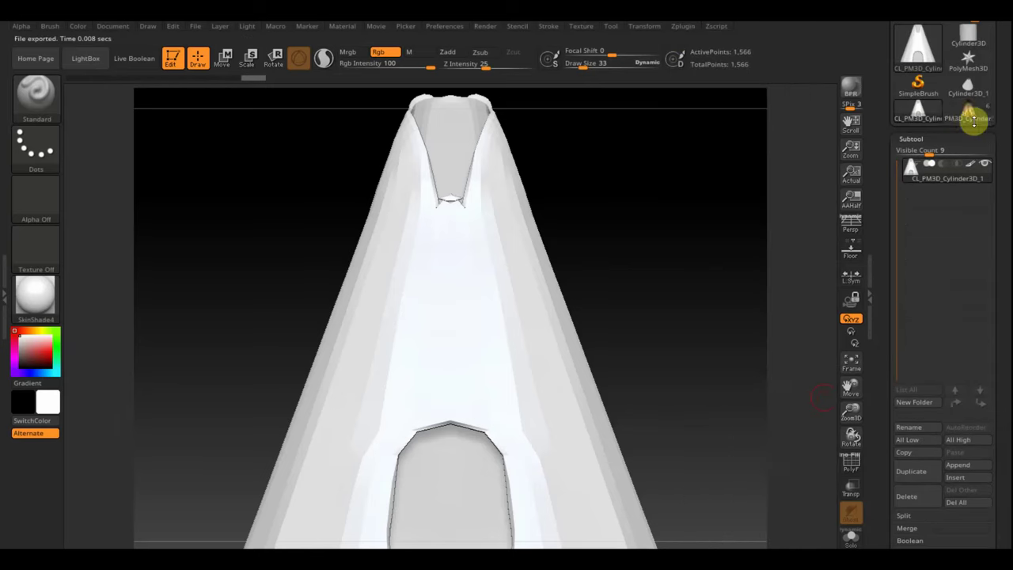
click(967, 113)
click(684, 27)
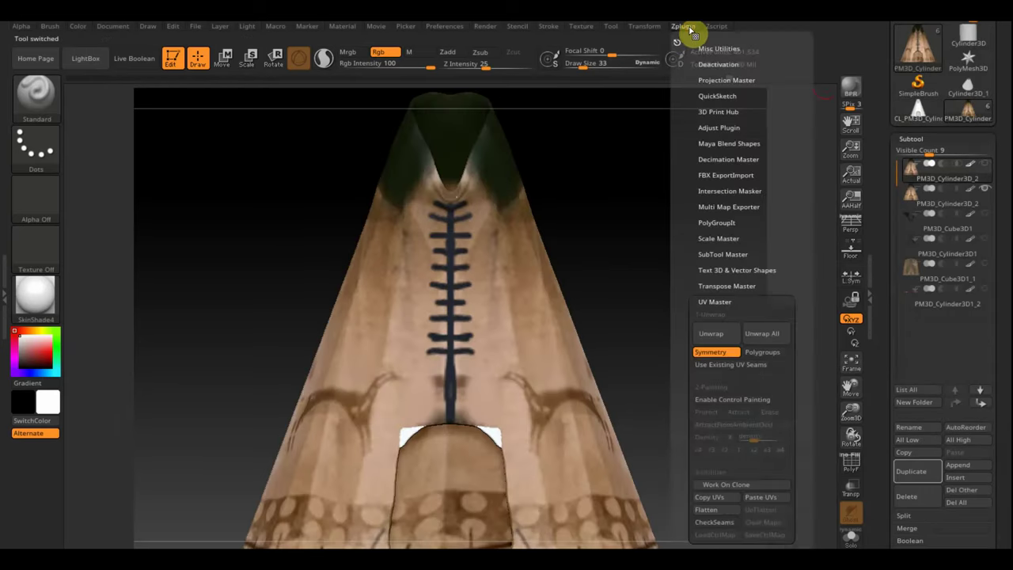
Paste the UVs onto the cover and create a 2048×2048 texture map New From Polypaint
click(766, 497)
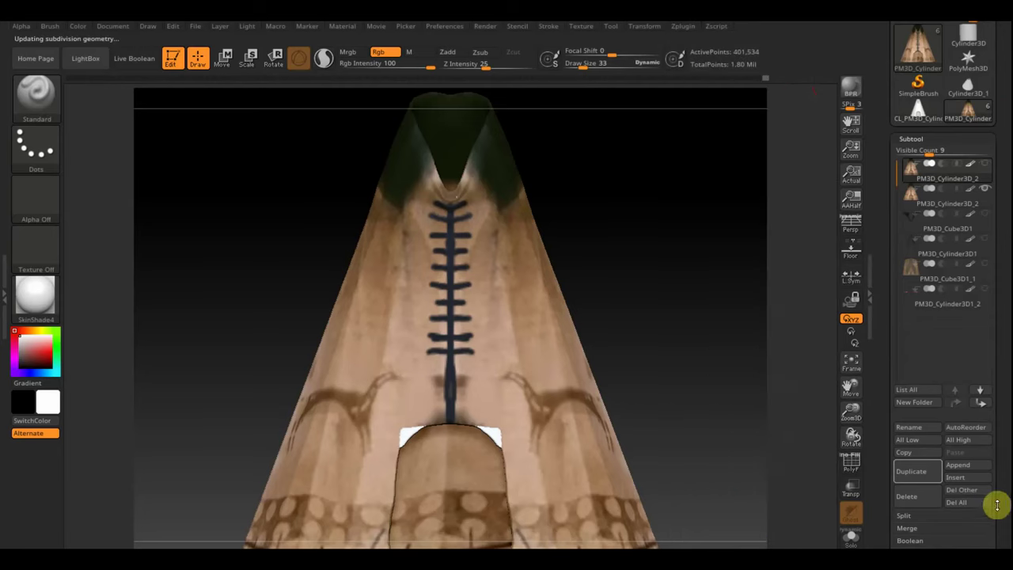
scroll(1002, 497, down, 1)
drag(1002, 497, 1006, 356)
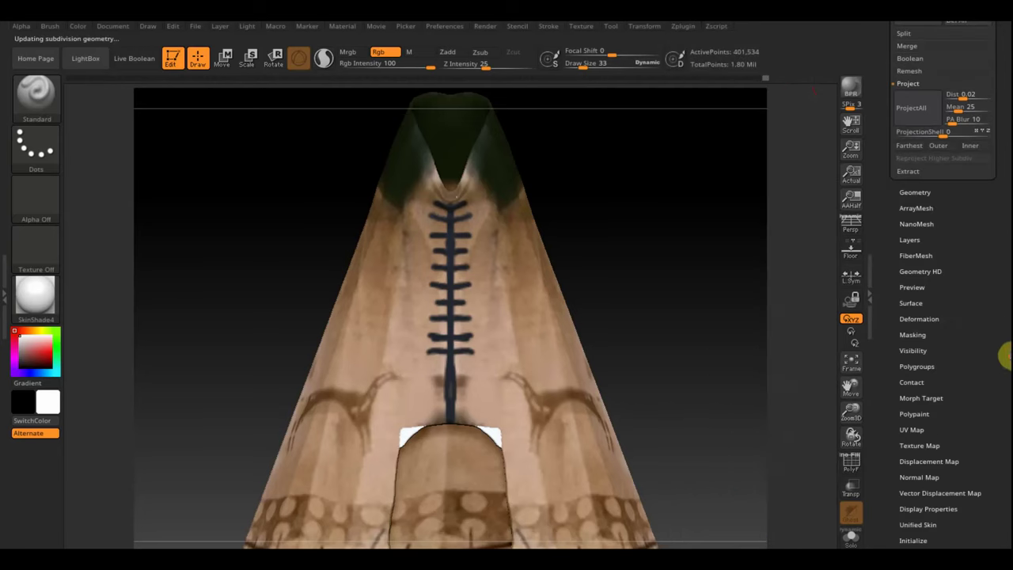
click(928, 446)
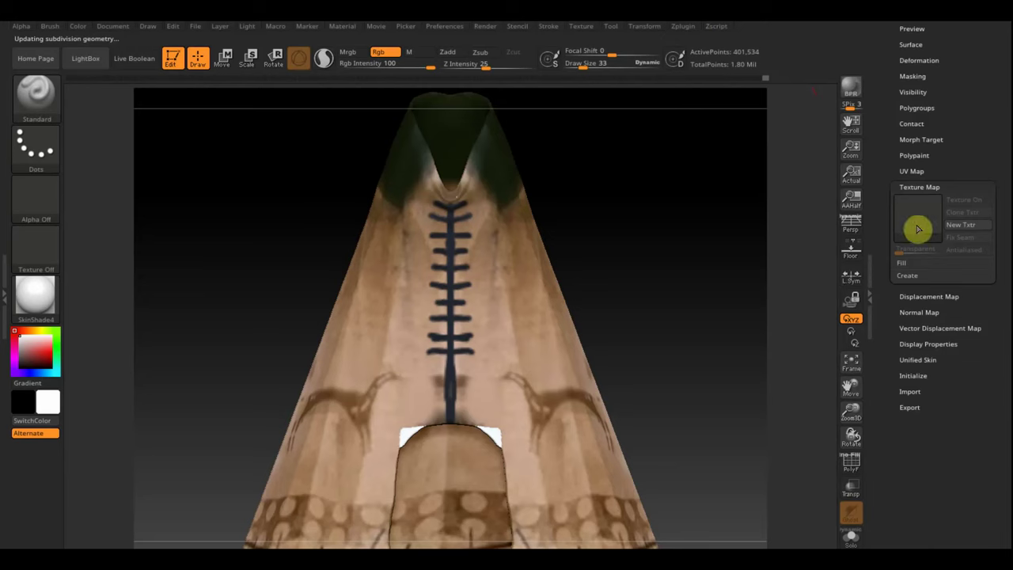
click(905, 279)
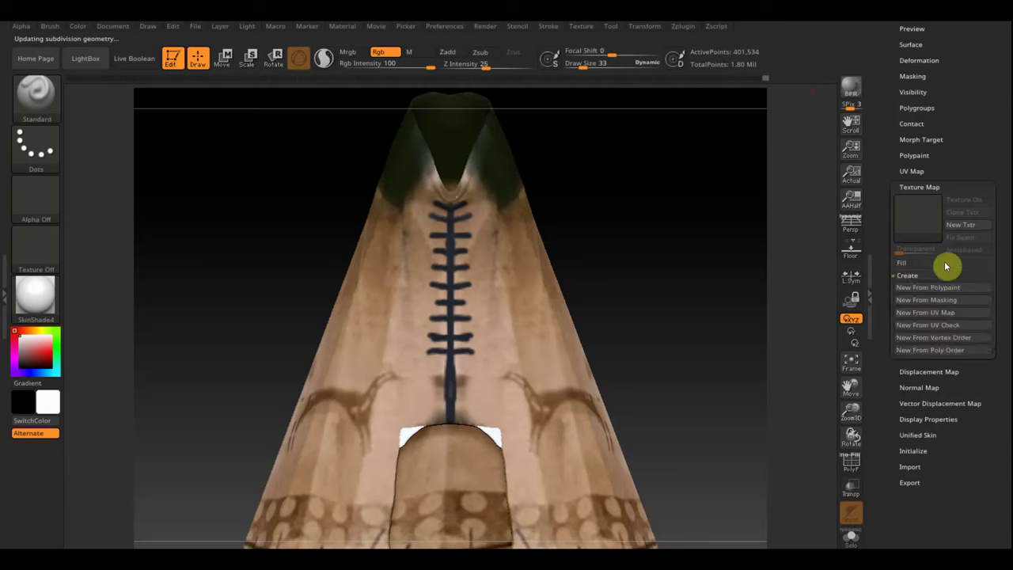
click(918, 172)
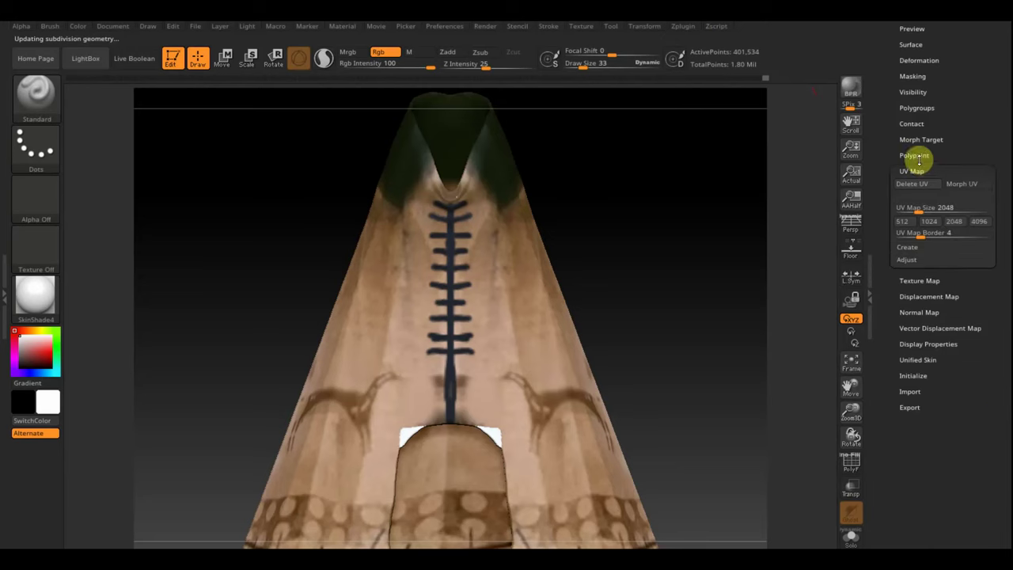
click(926, 281)
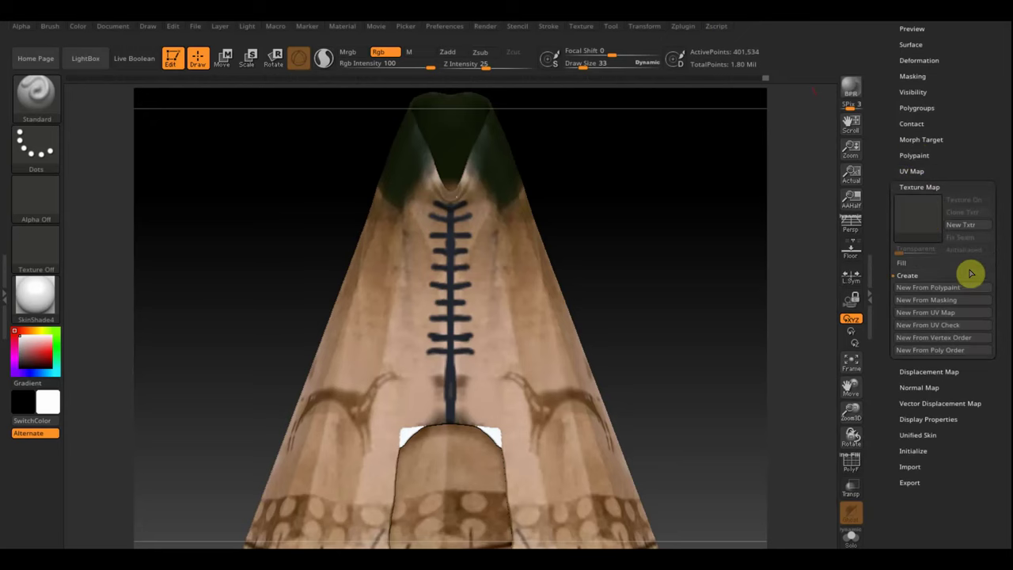
click(950, 289)
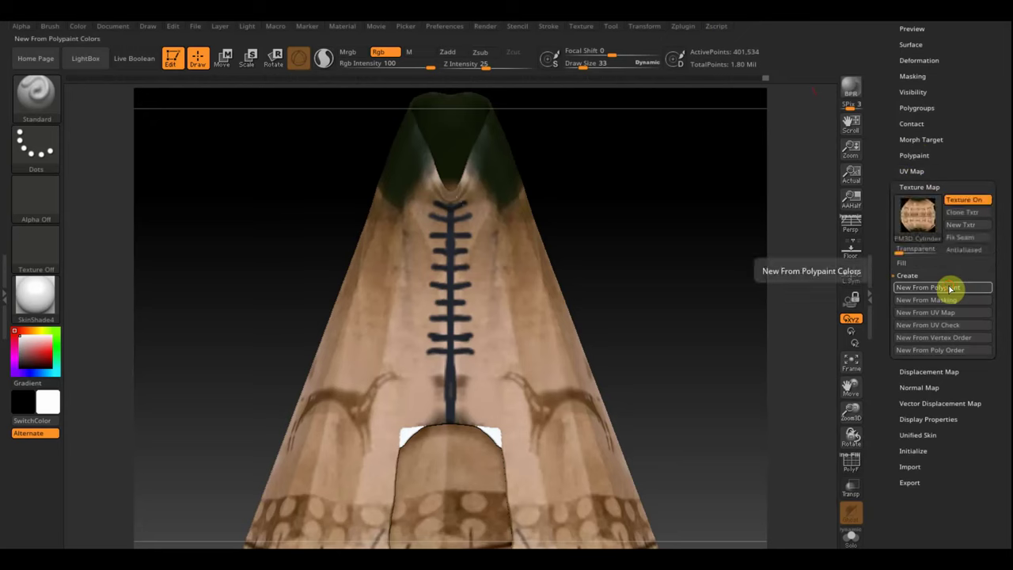
Inspect the new texture on the teepee and Clone Txtr it into the texture library
mouse_move(691, 351)
mouse_down()
mouse_move(696, 335)
mouse_move(682, 340)
mouse_up()
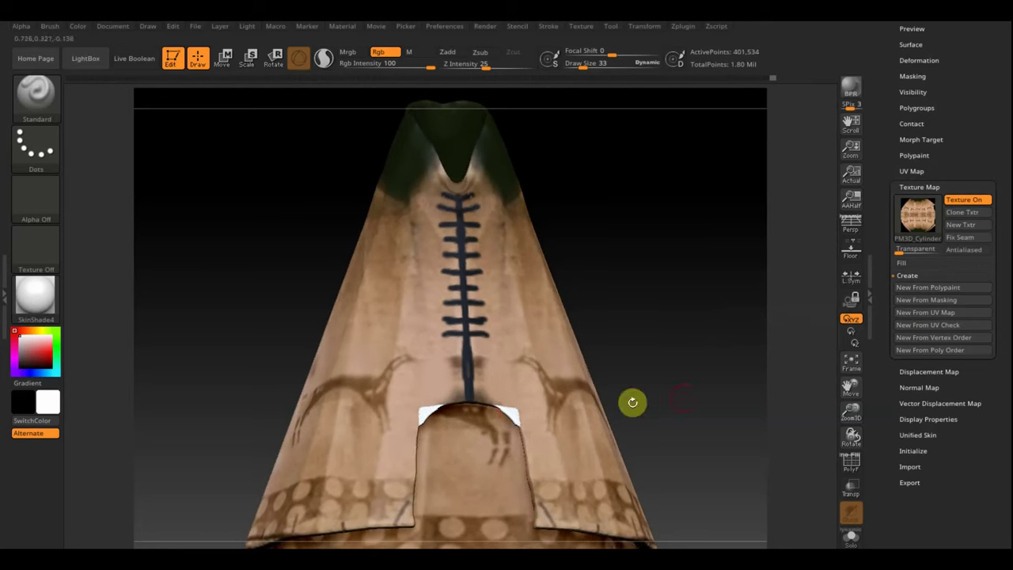
drag(724, 395, 718, 417)
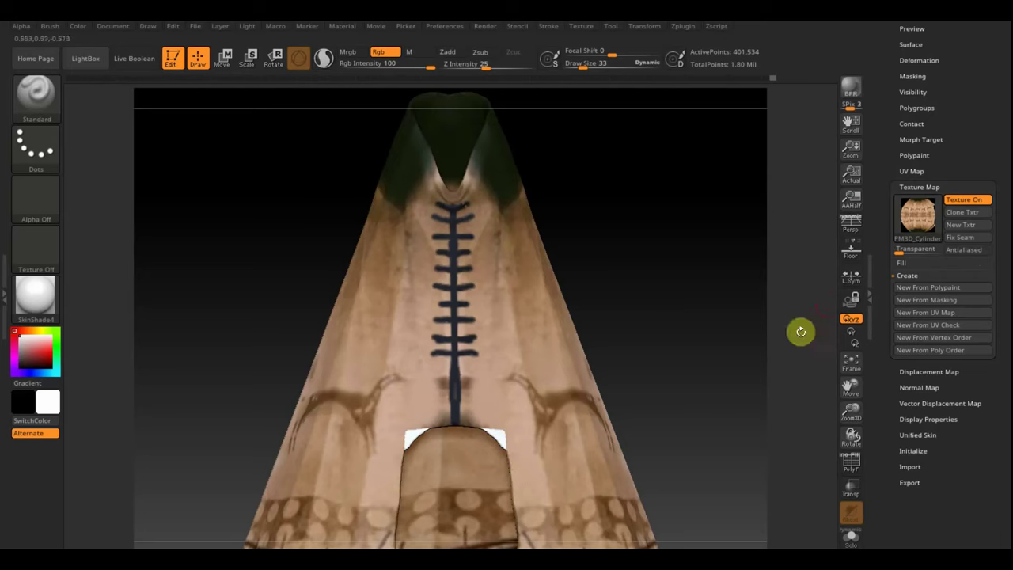
click(967, 213)
Start exporting the cloned texture from the Texture picker with PNG as the file type
click(584, 27)
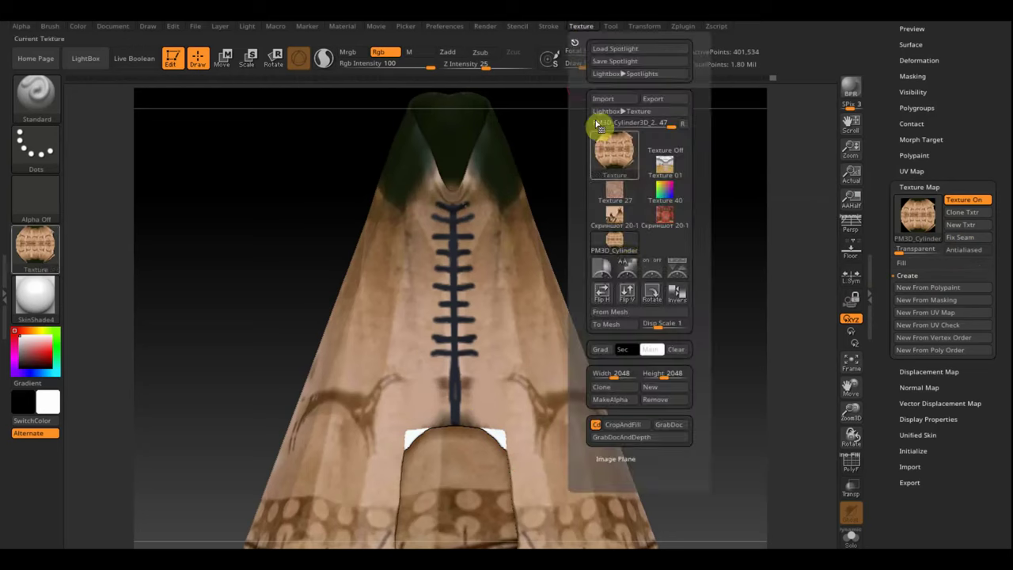
click(38, 258)
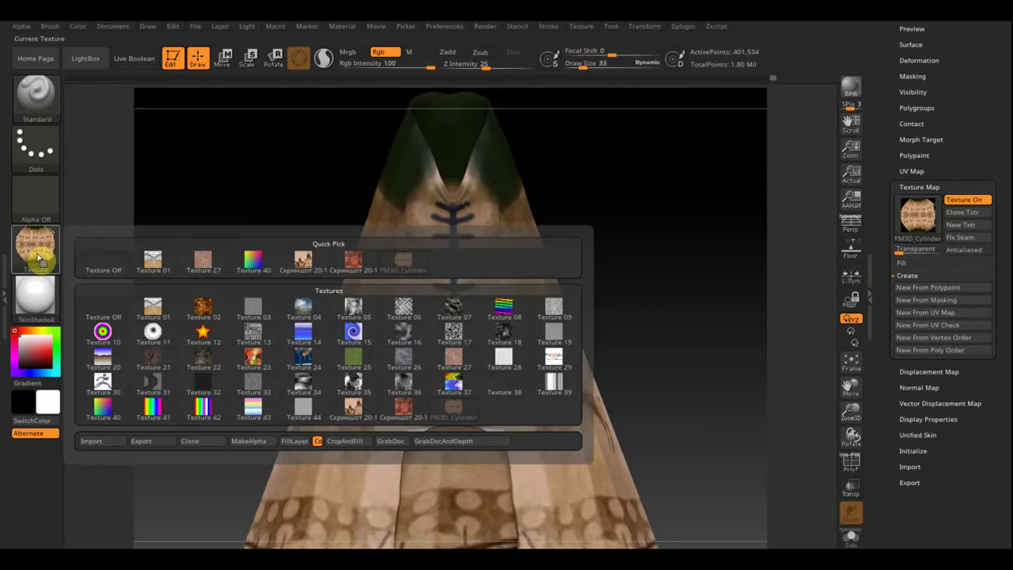
click(141, 441)
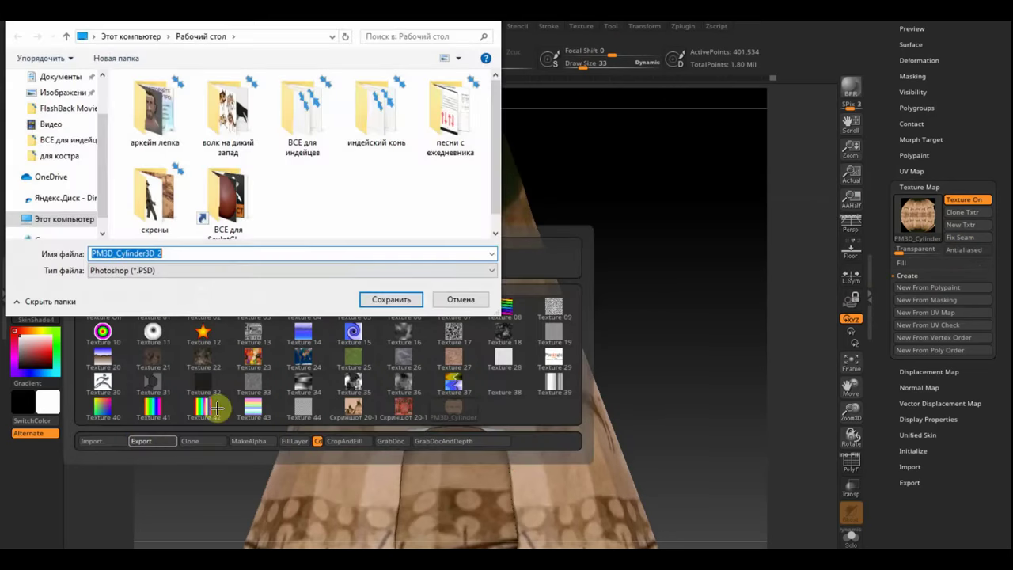
click(174, 269)
click(143, 310)
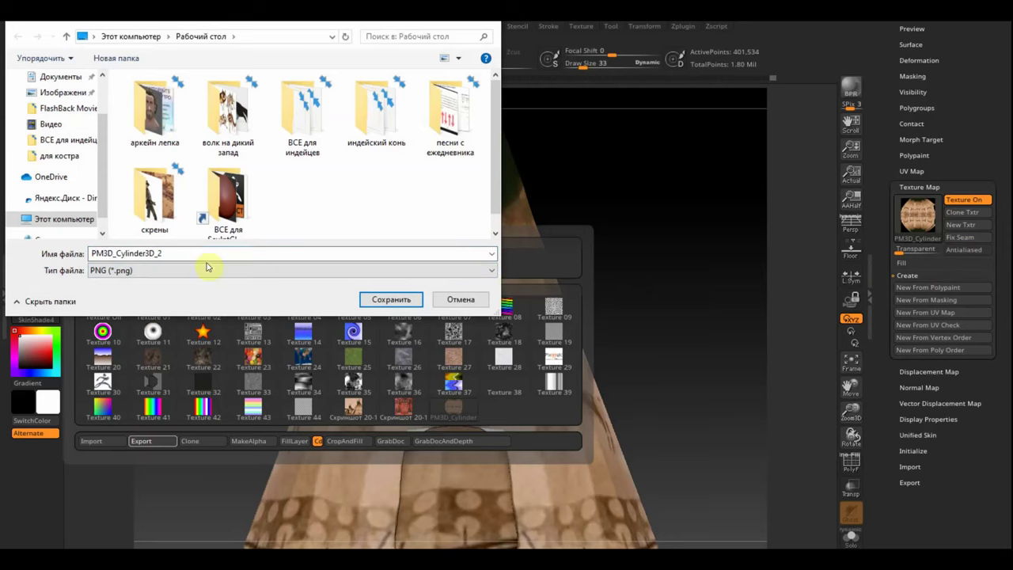
Browse the ВСЕ для индейцев folder, cancel the save without exporting, and minimize ZBrush
double_click(308, 136)
scroll(214, 147, down, 1)
scroll(197, 142, down, 1)
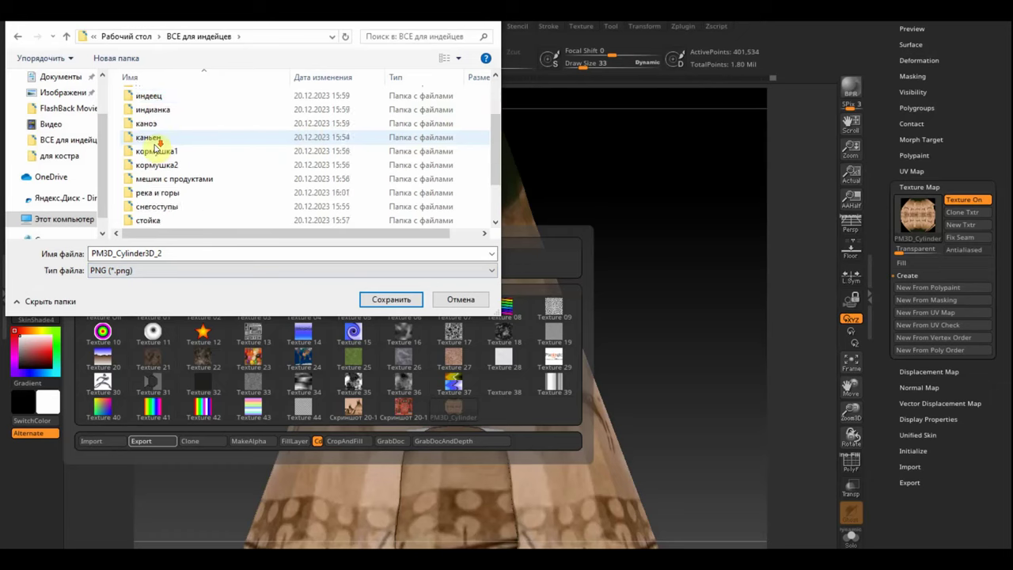
scroll(182, 130, down, 1)
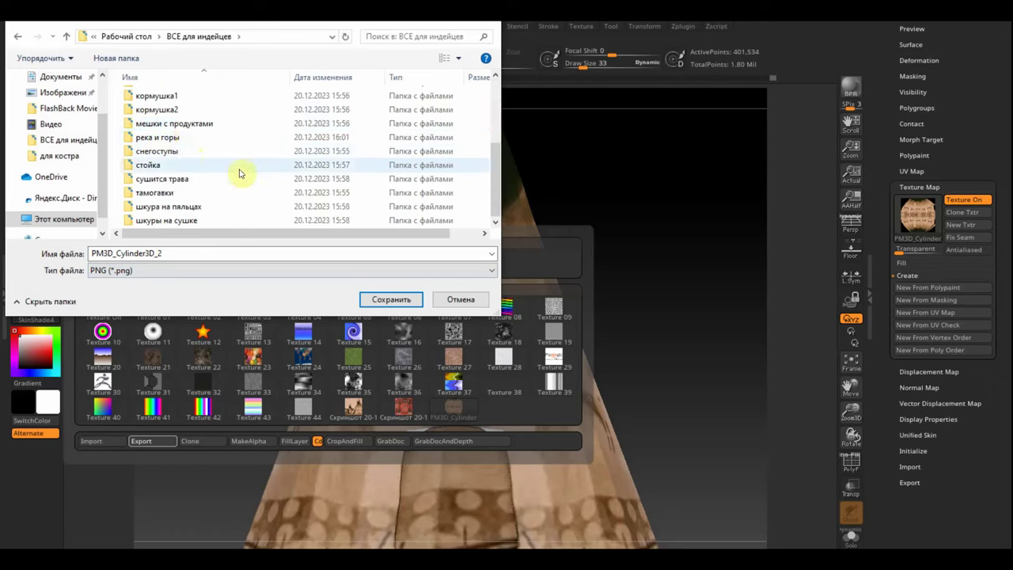
mouse_move(246, 166)
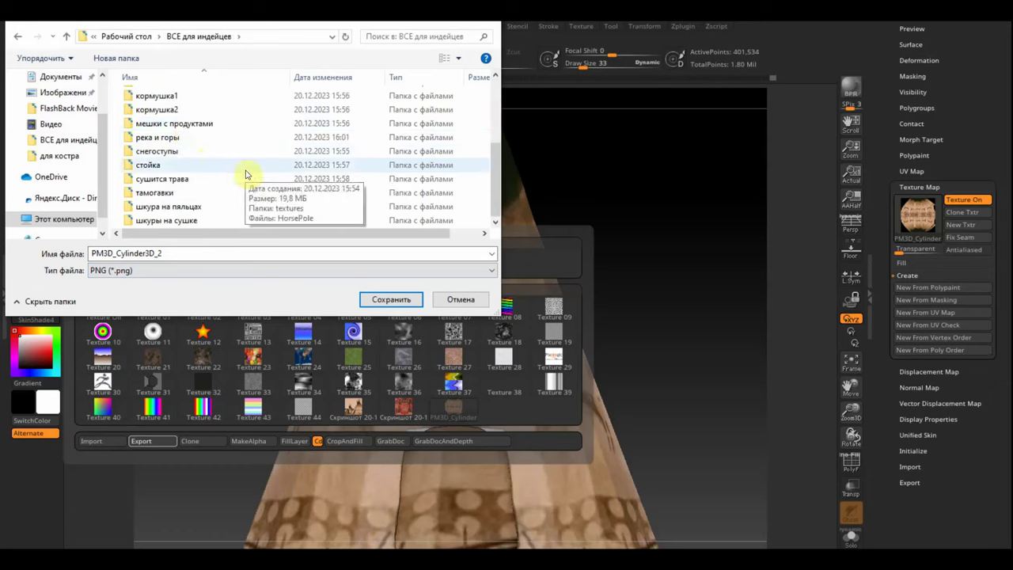
scroll(192, 150, up, 1)
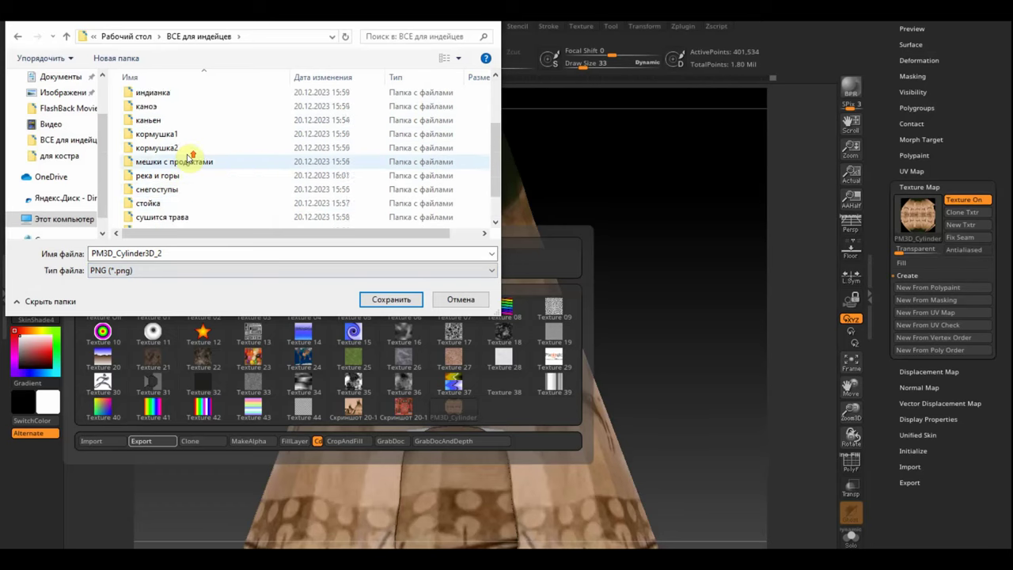
scroll(190, 156, up, 2)
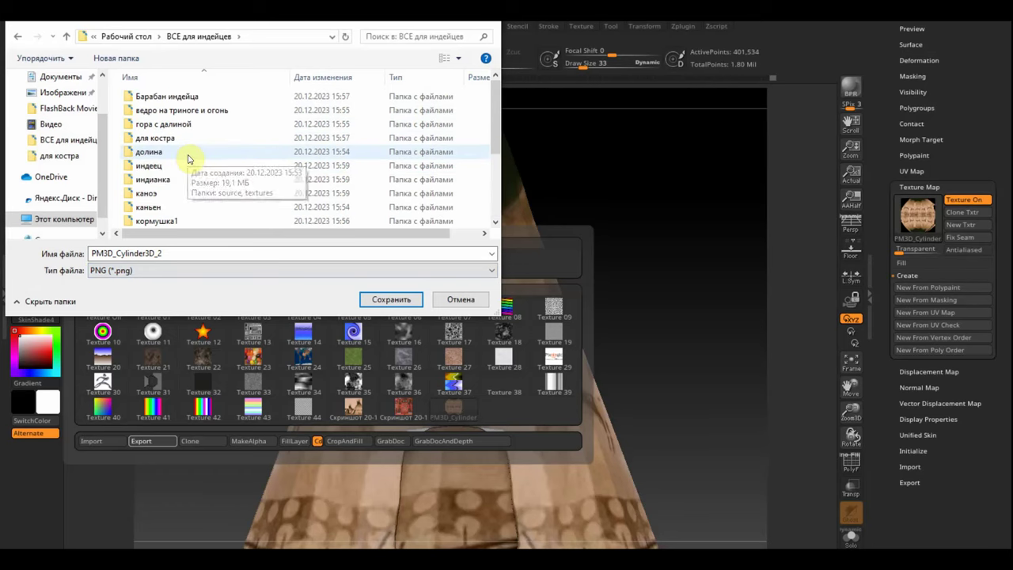
scroll(204, 163, down, 2)
scroll(204, 165, down, 1)
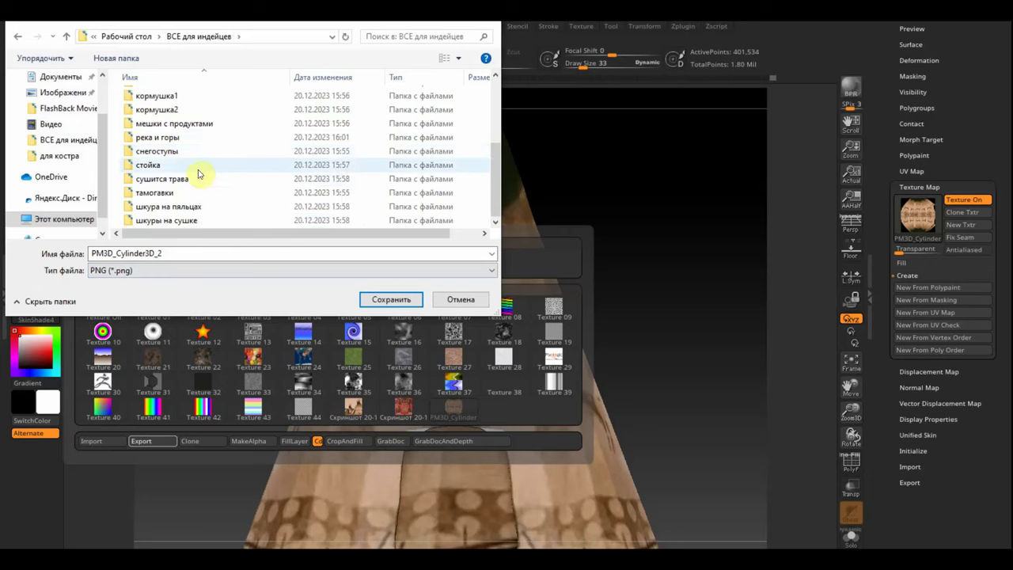
scroll(198, 173, up, 2)
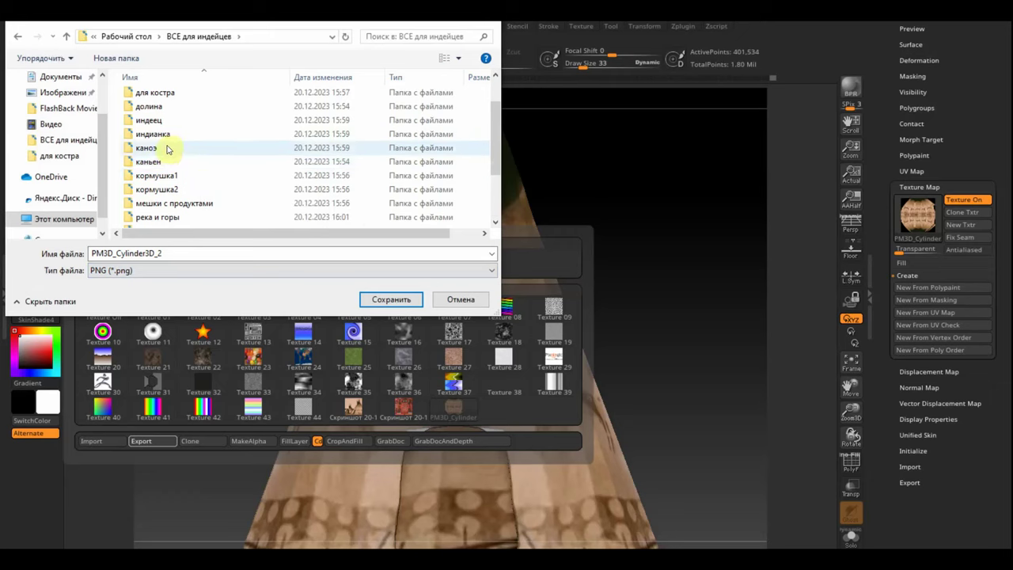
mouse_move(146, 148)
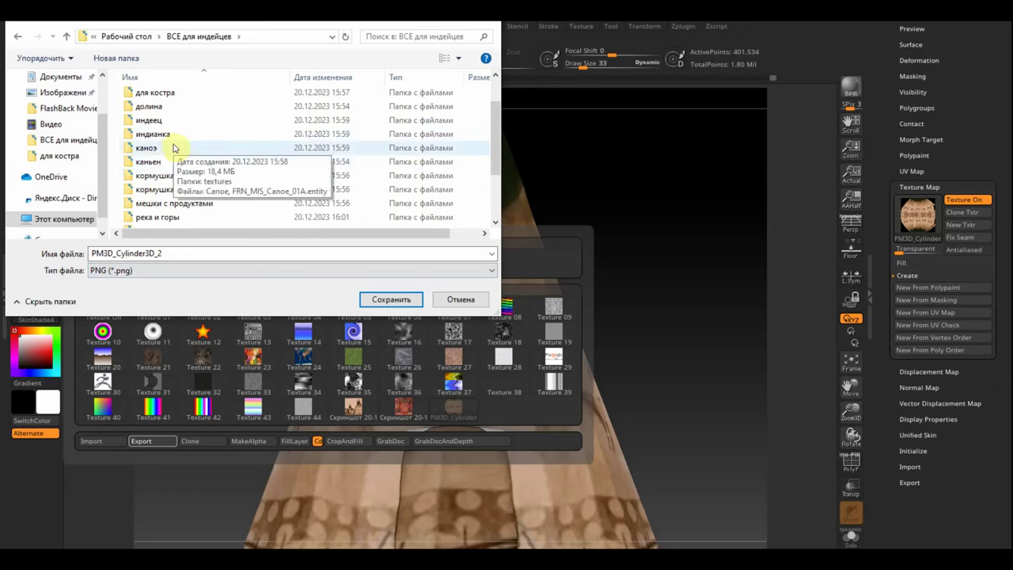
scroll(174, 150, down, 2)
scroll(168, 199, up, 3)
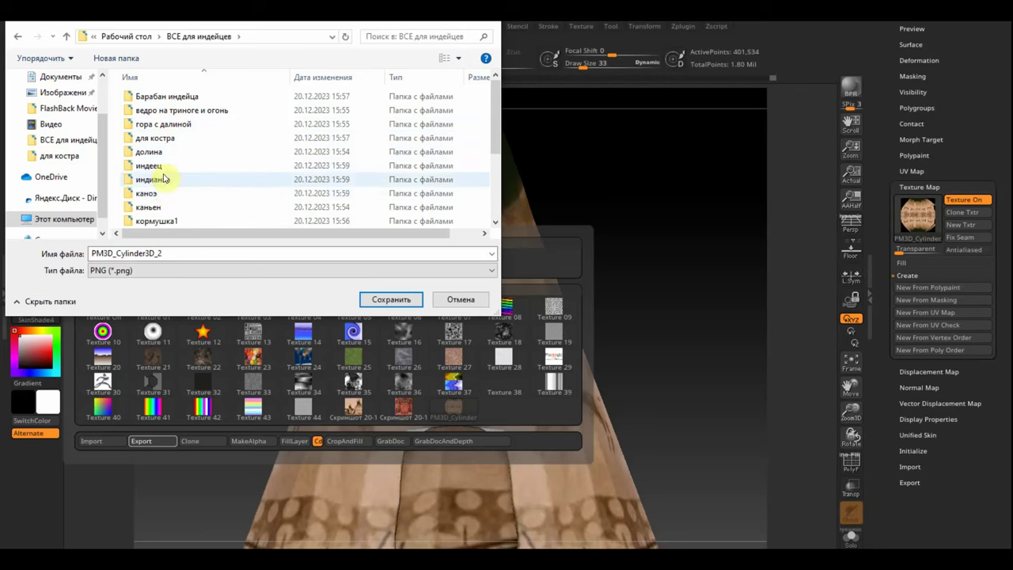
scroll(179, 179, down, 2)
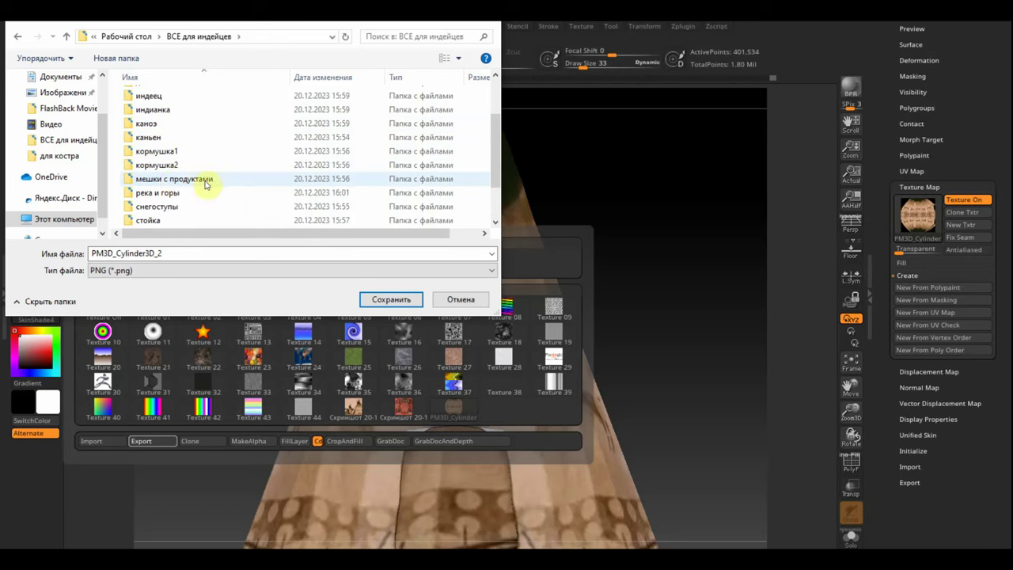
scroll(208, 190, down, 1)
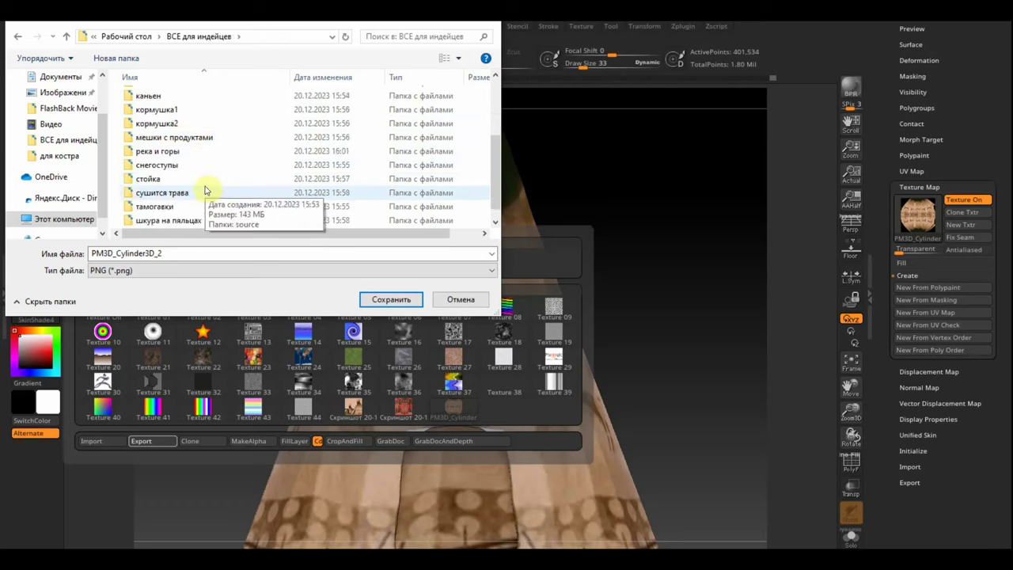
scroll(198, 190, down, 1)
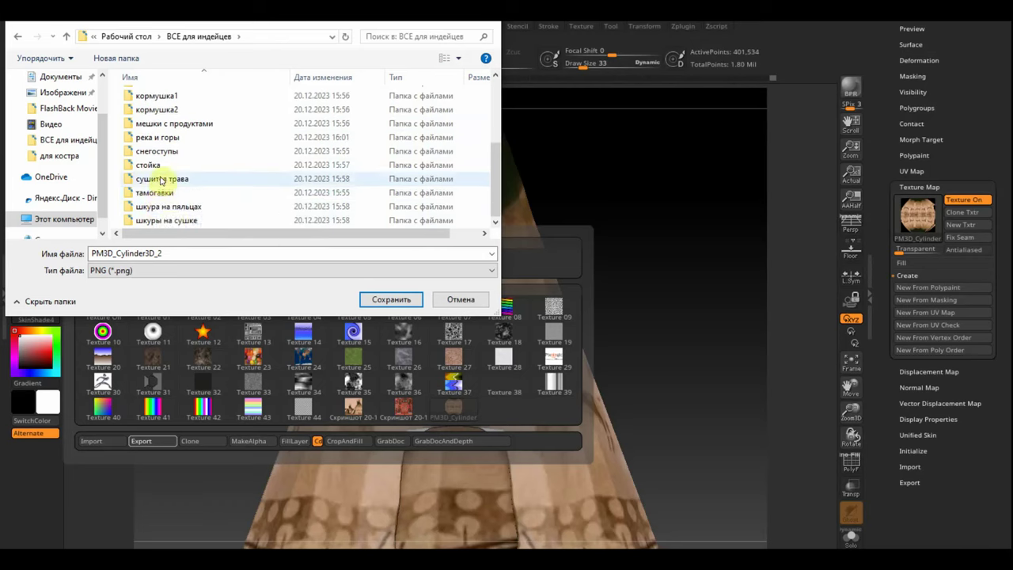
scroll(161, 180, up, 2)
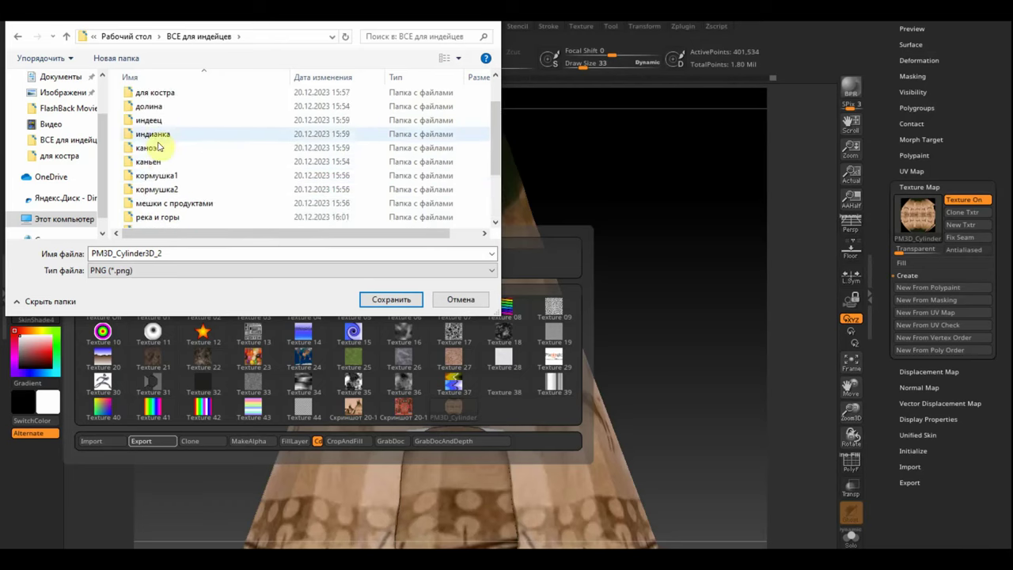
scroll(164, 167, up, 1)
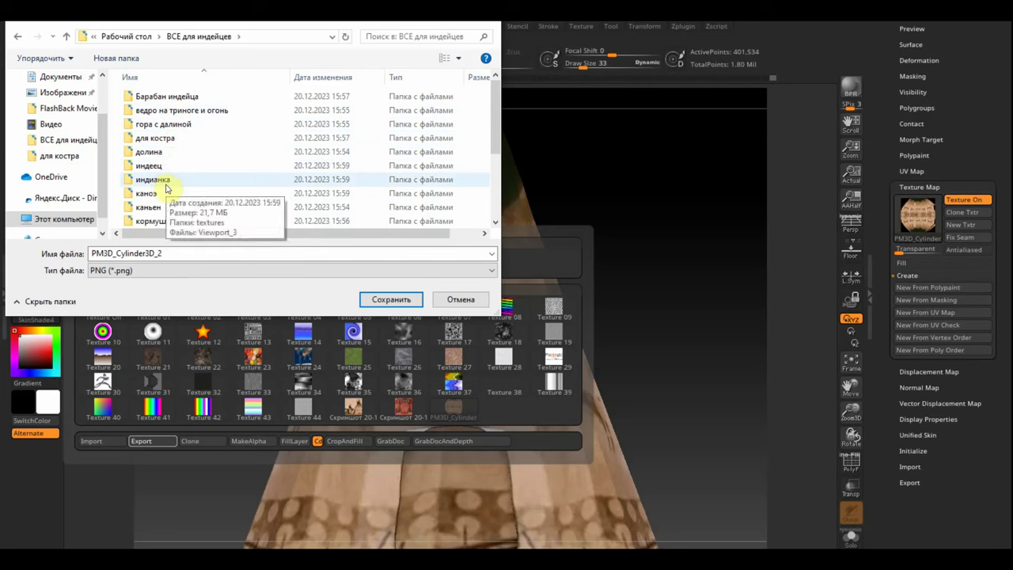
key(Escape)
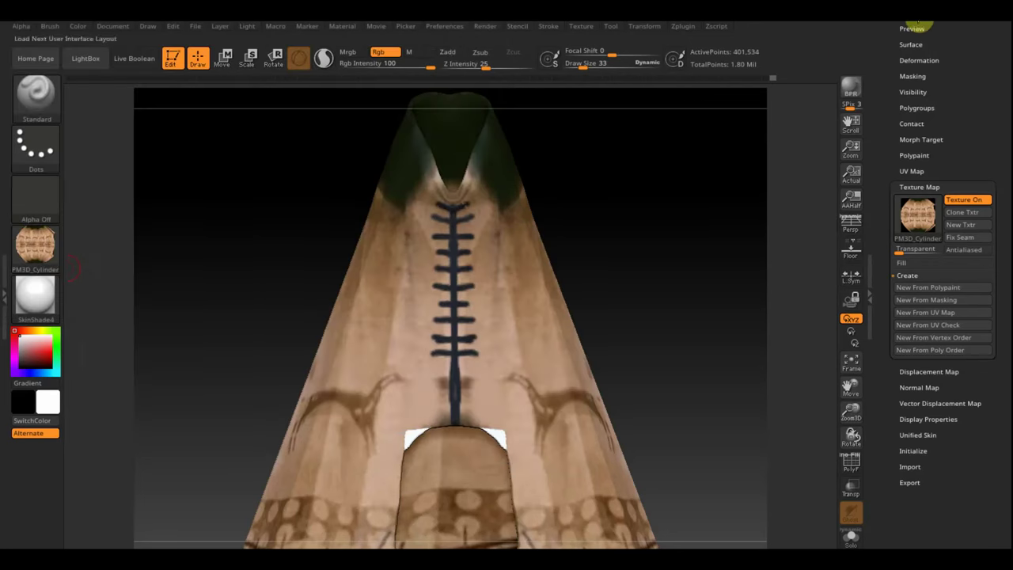
click(918, 28)
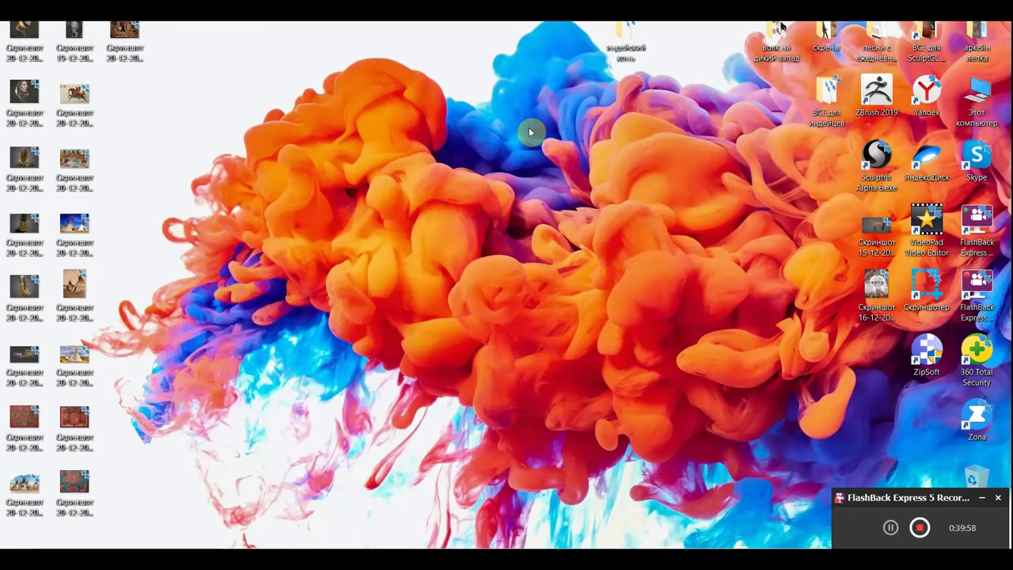
Drag Вигвамы out of the индейский конь window onto the desktop, then delete индейский конь
double_click(628, 45)
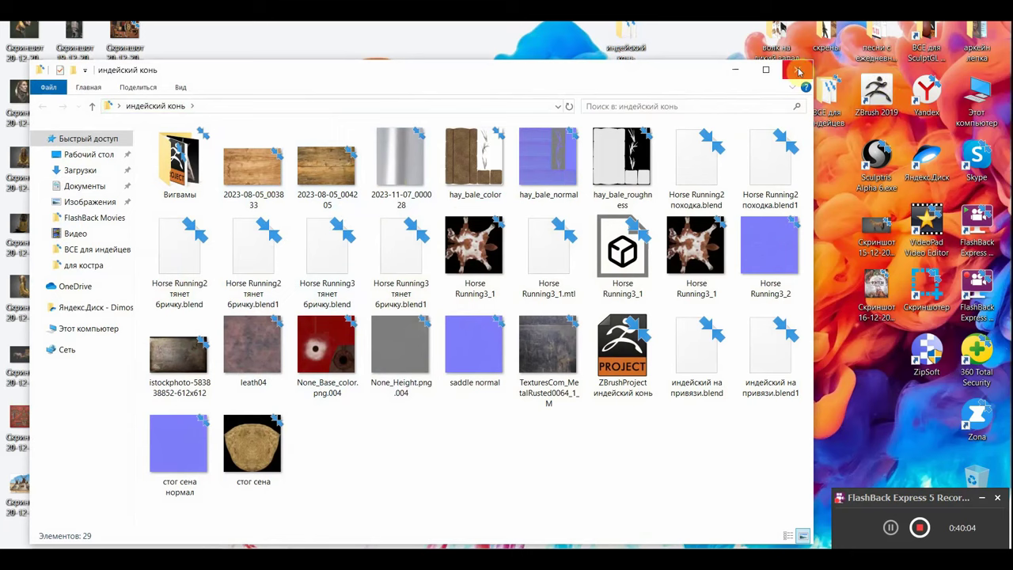
click(797, 71)
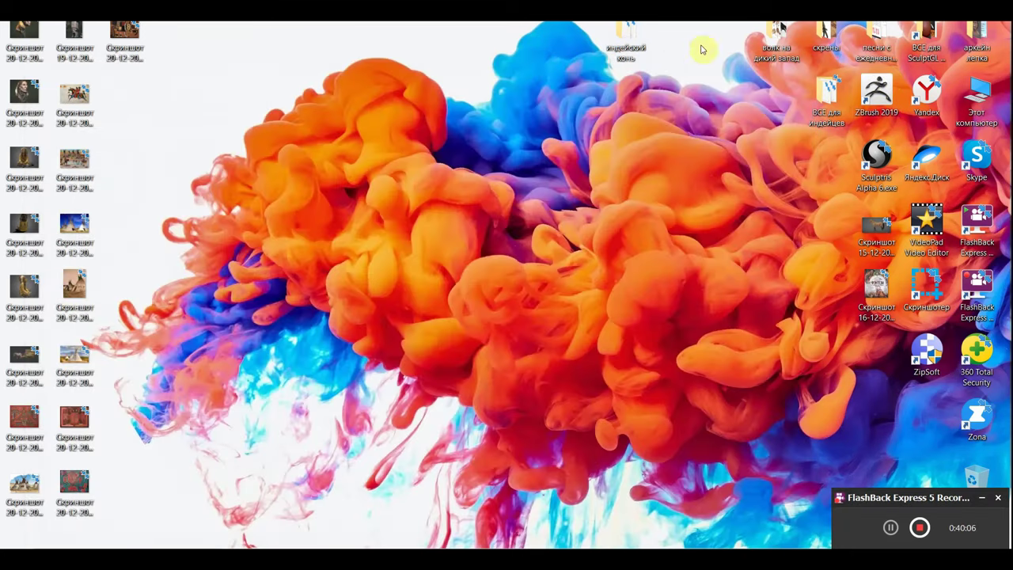
double_click(630, 39)
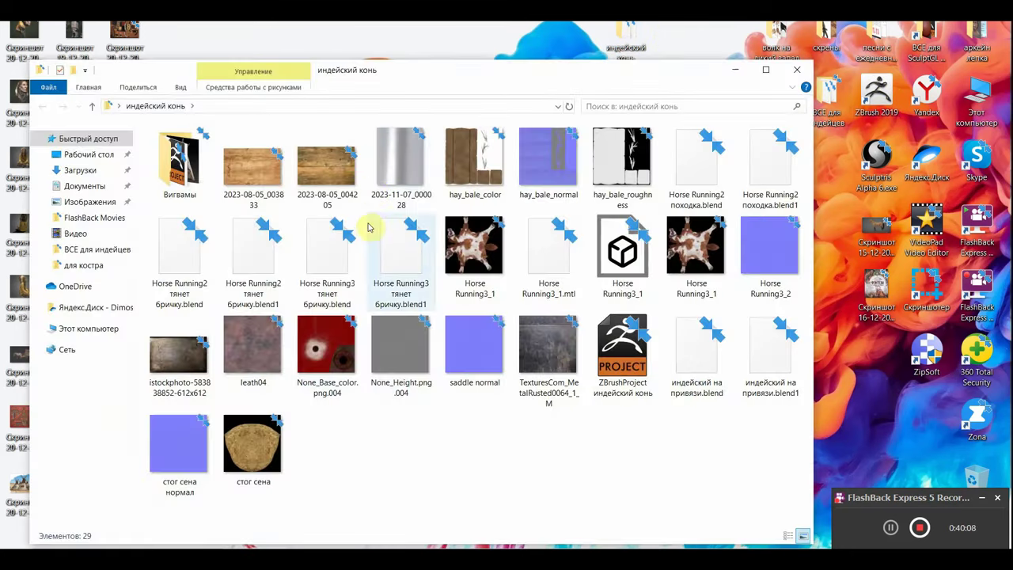
drag(193, 182, 687, 120)
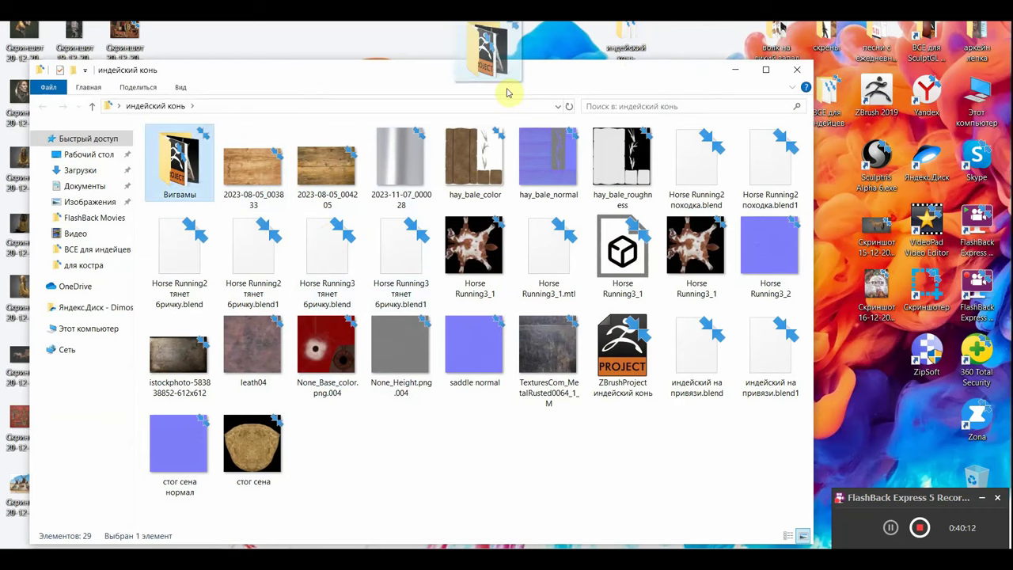
drag(687, 120, 471, 55)
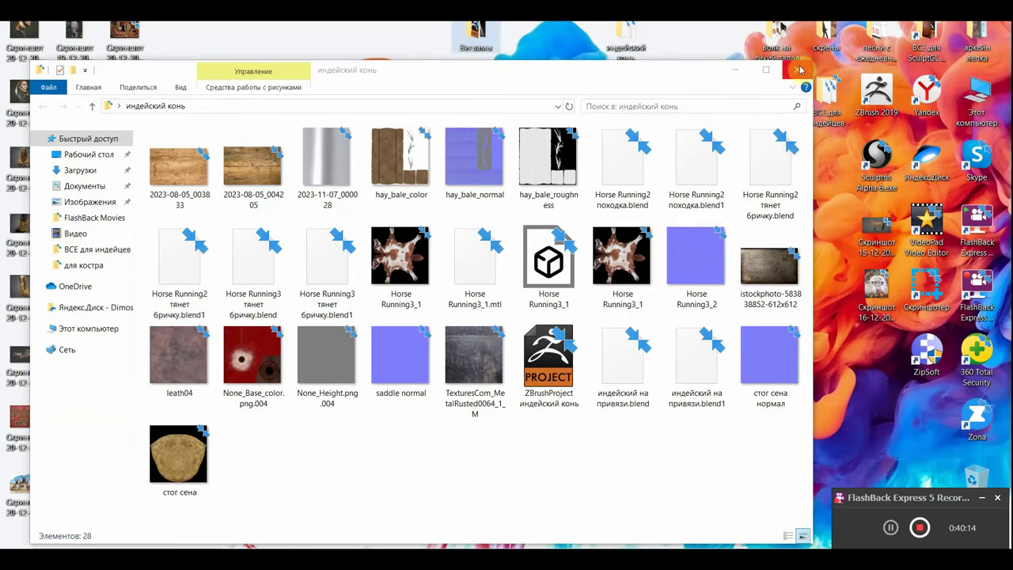
click(796, 69)
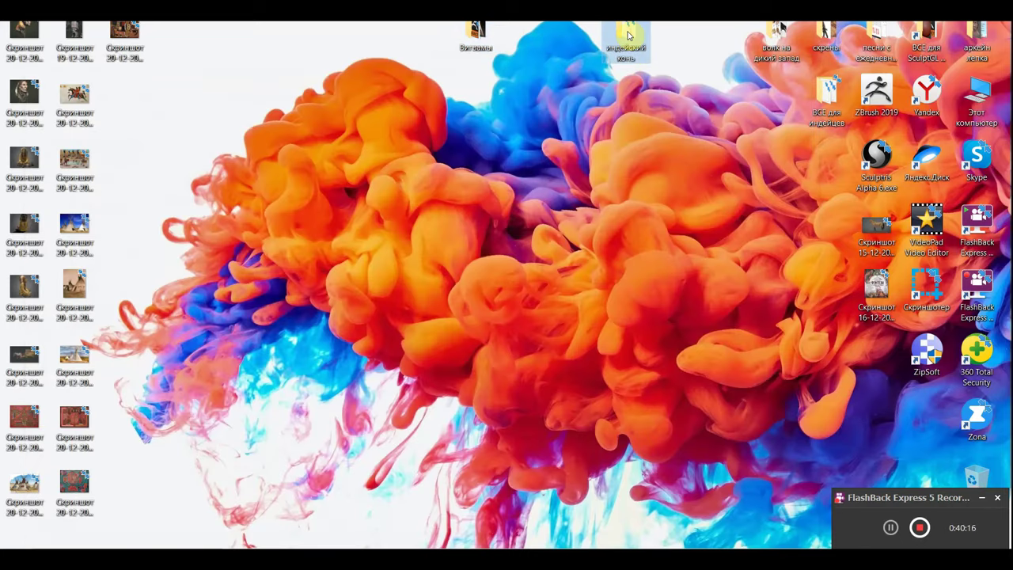
key(Delete)
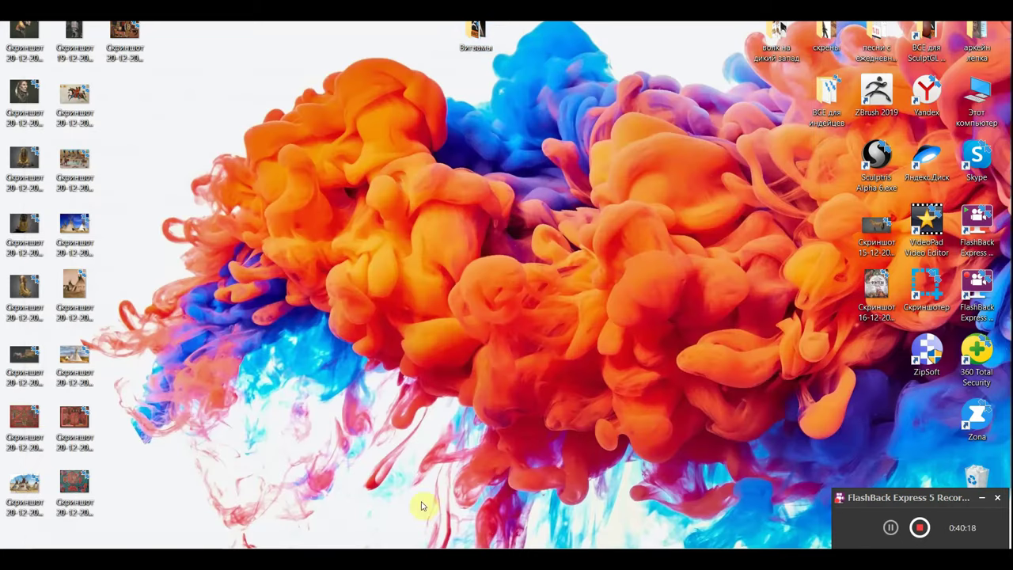
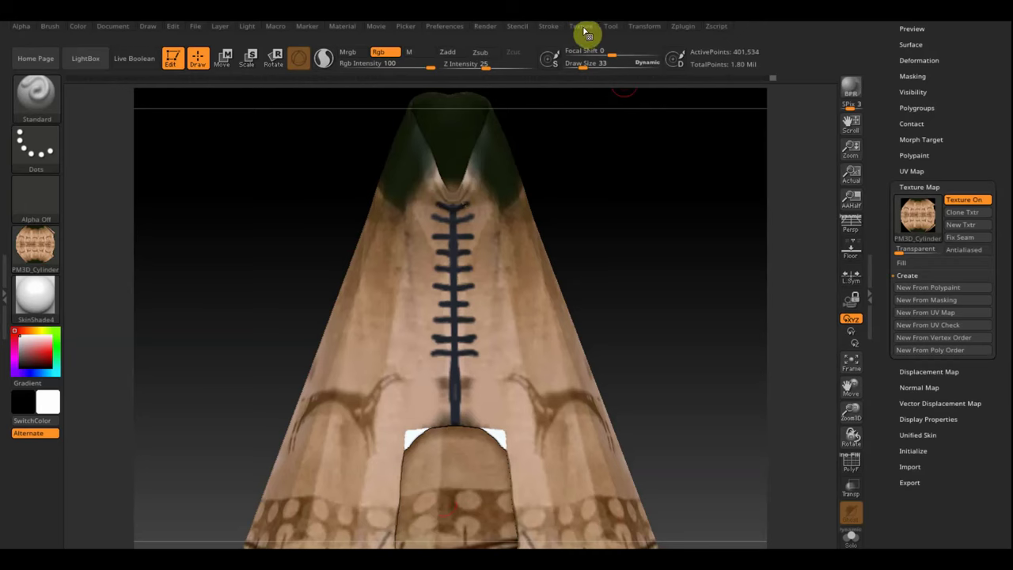
Export the tipi cover's texture as a PNG named 'вигвам2' into the Вигвамы folder
click(37, 245)
click(143, 450)
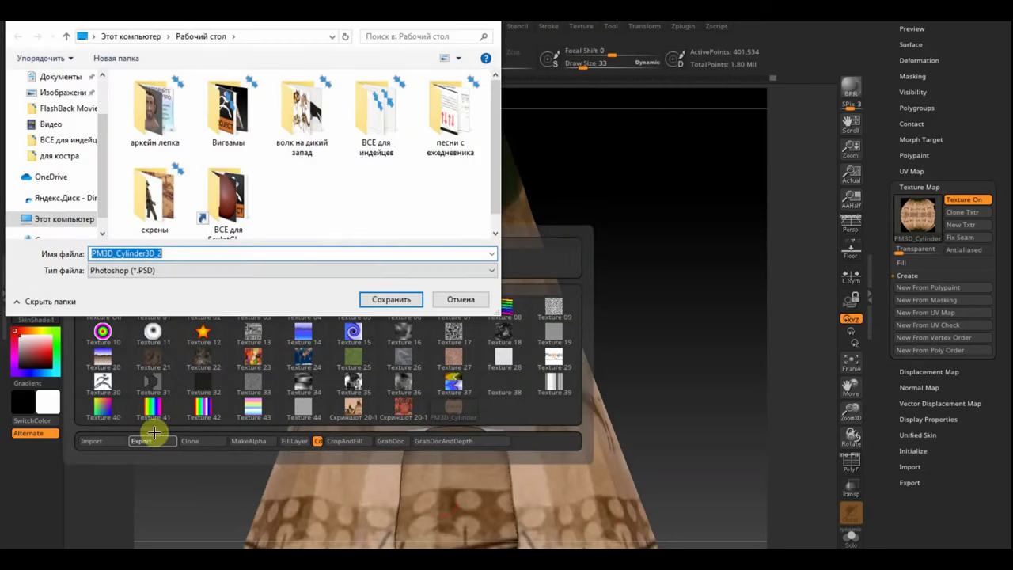
click(174, 272)
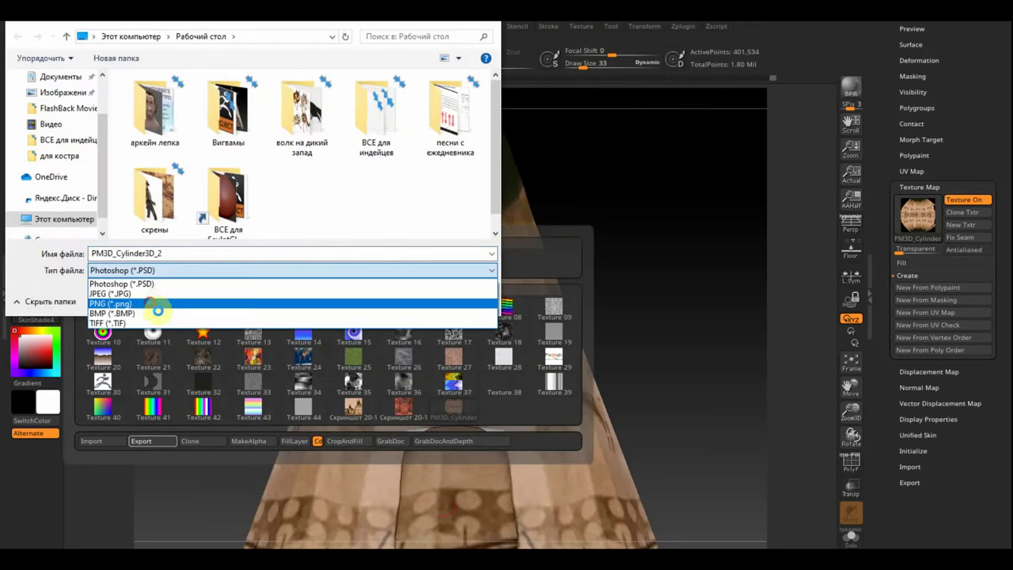
click(151, 303)
double_click(232, 119)
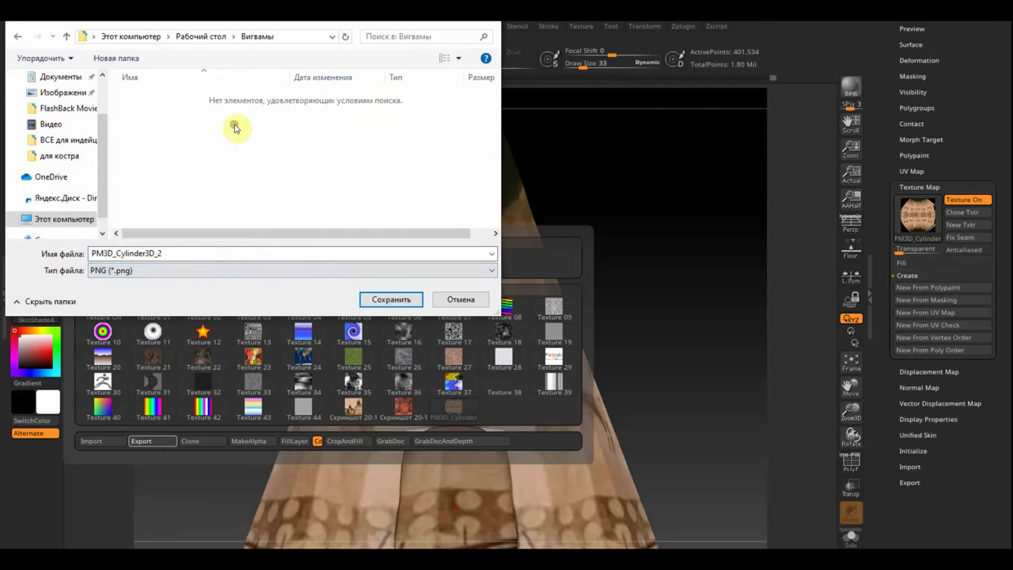
double_click(170, 254)
text(вигвам2)
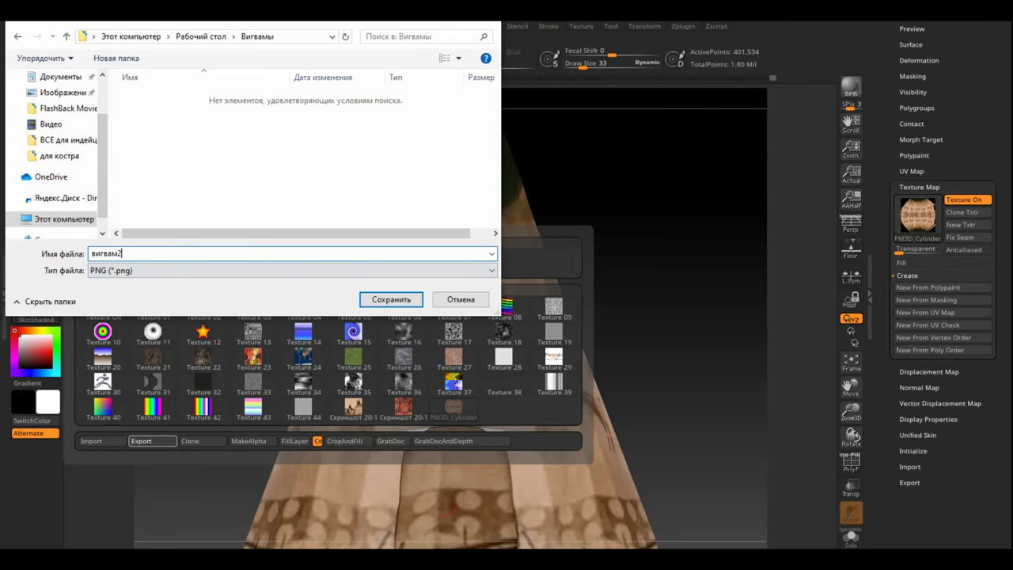
key(Return)
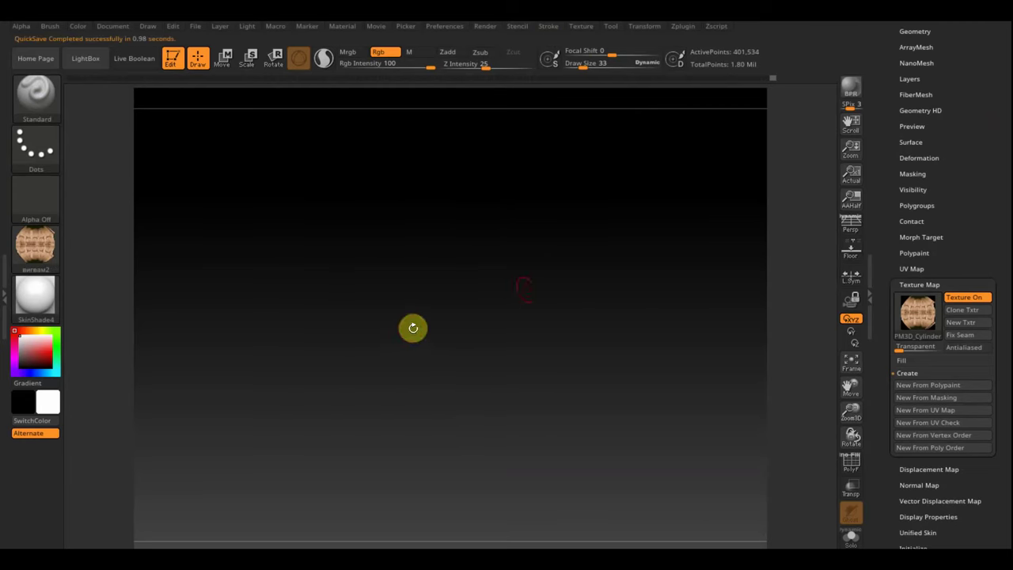
Delete the cover's lower and higher subdivision levels in Tool > Geometry
drag(412, 328, 603, 288)
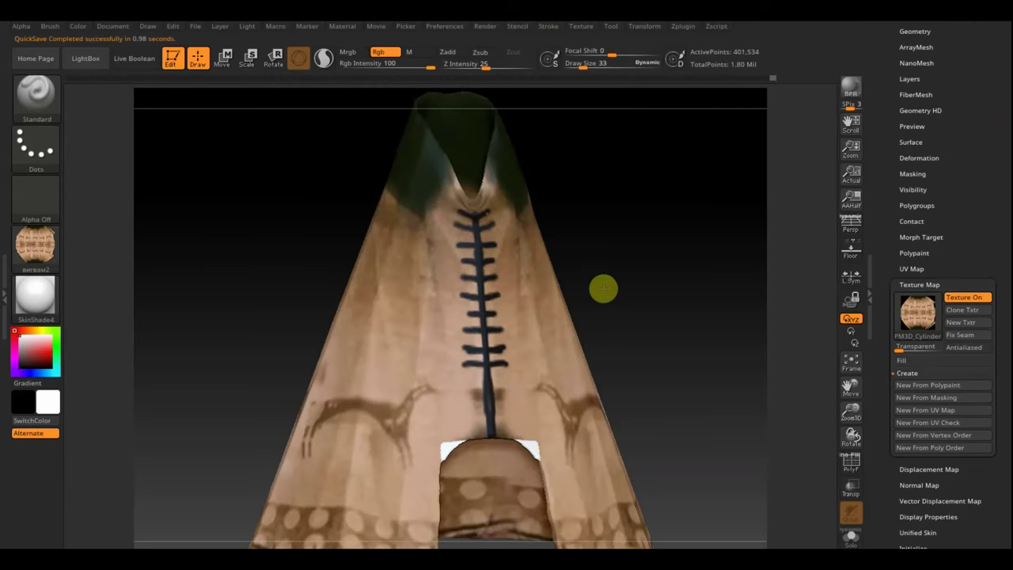
drag(603, 288, 639, 262)
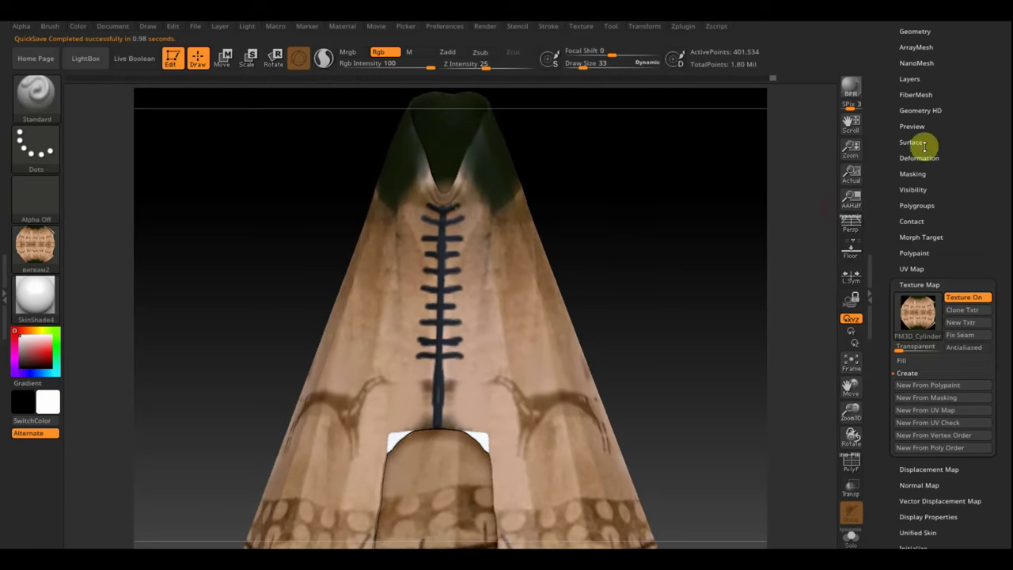
scroll(941, 150, up, 3)
click(912, 103)
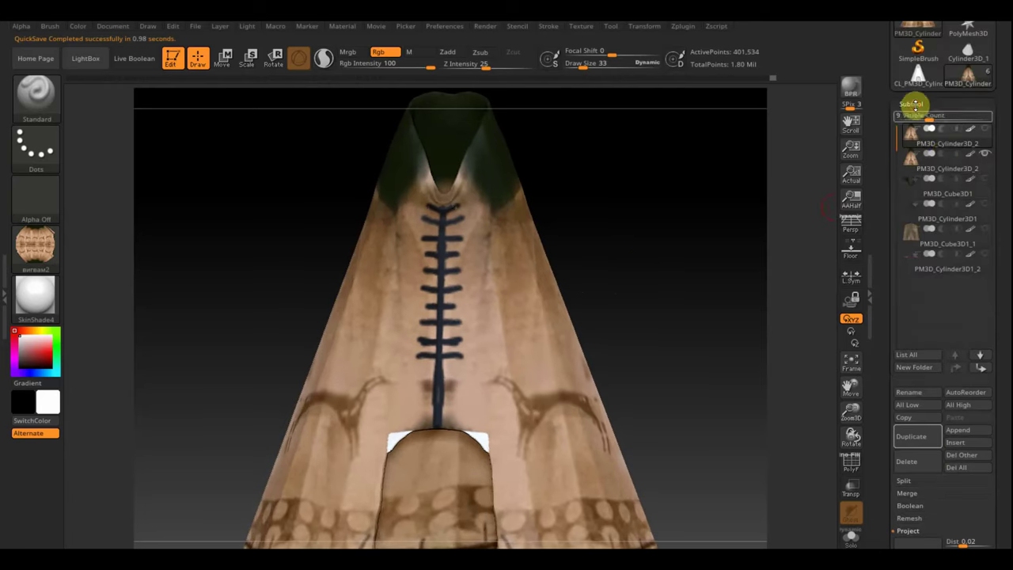
scroll(1003, 427, down, 4)
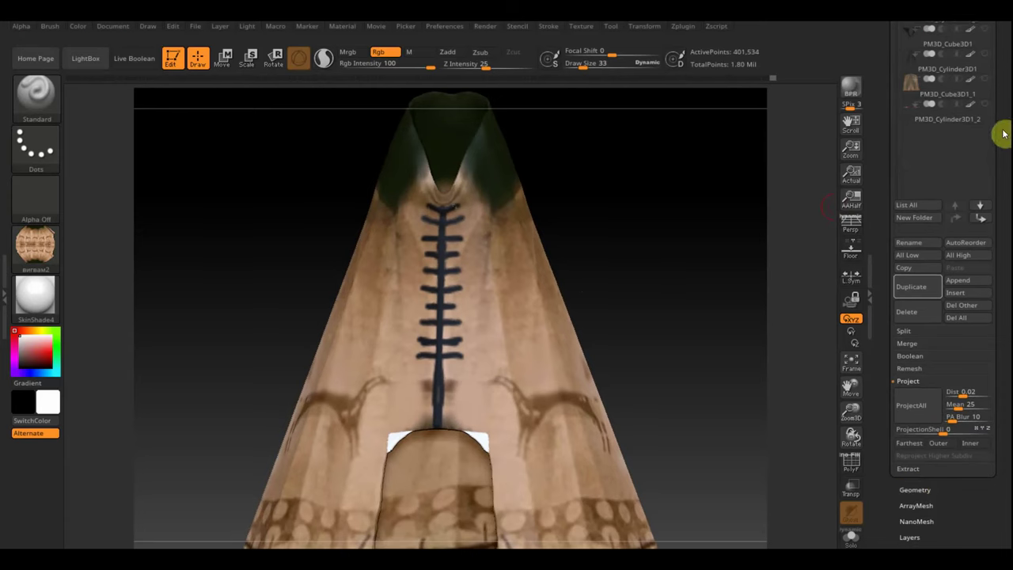
click(914, 488)
scroll(1008, 199, down, 3)
scroll(1007, 248, down, 3)
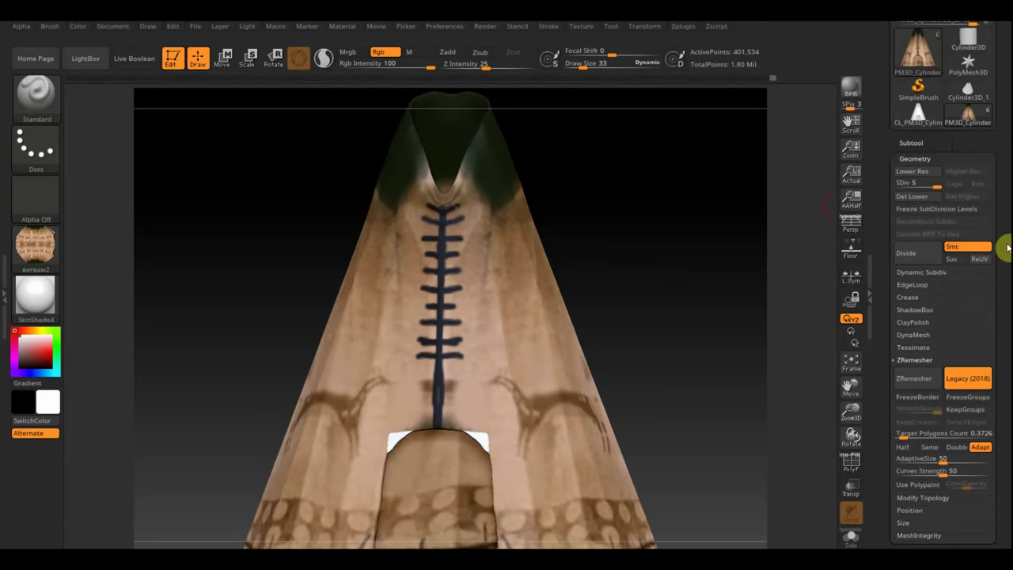
click(921, 203)
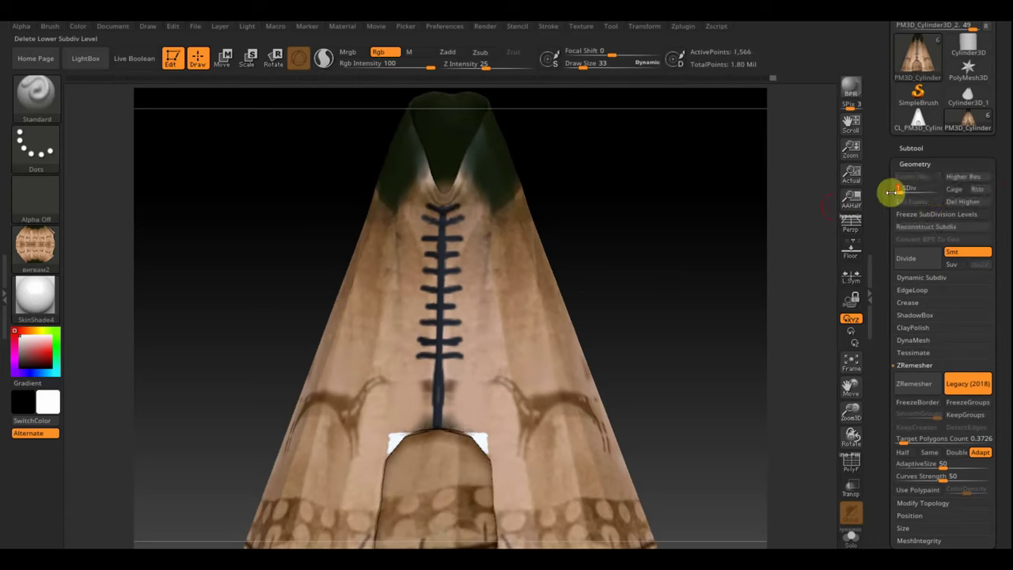
click(975, 203)
Export the cover mesh as an OBJ named 'вигвам' into the Вигвамы folder
drag(1007, 91, 1002, 163)
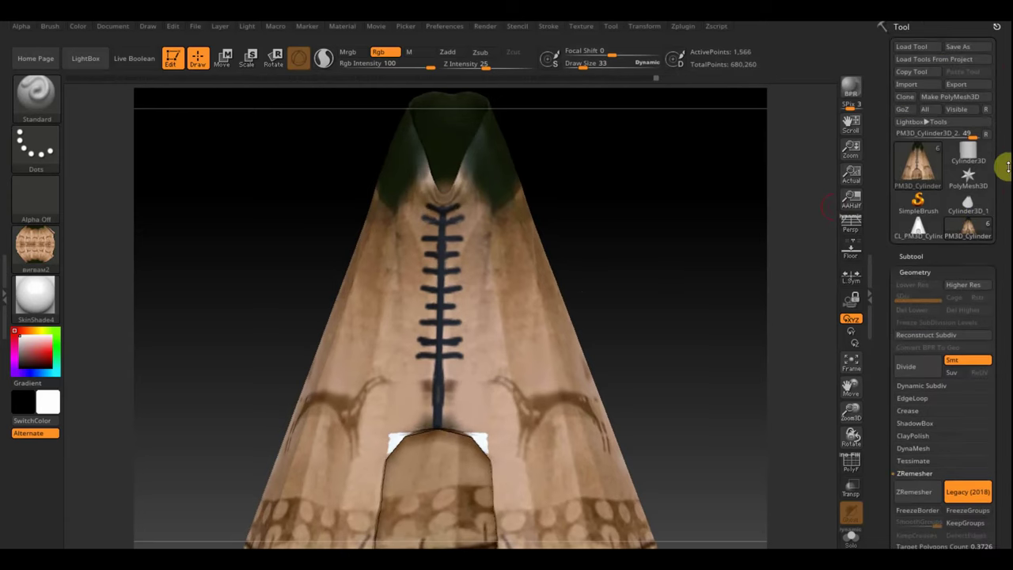
click(958, 87)
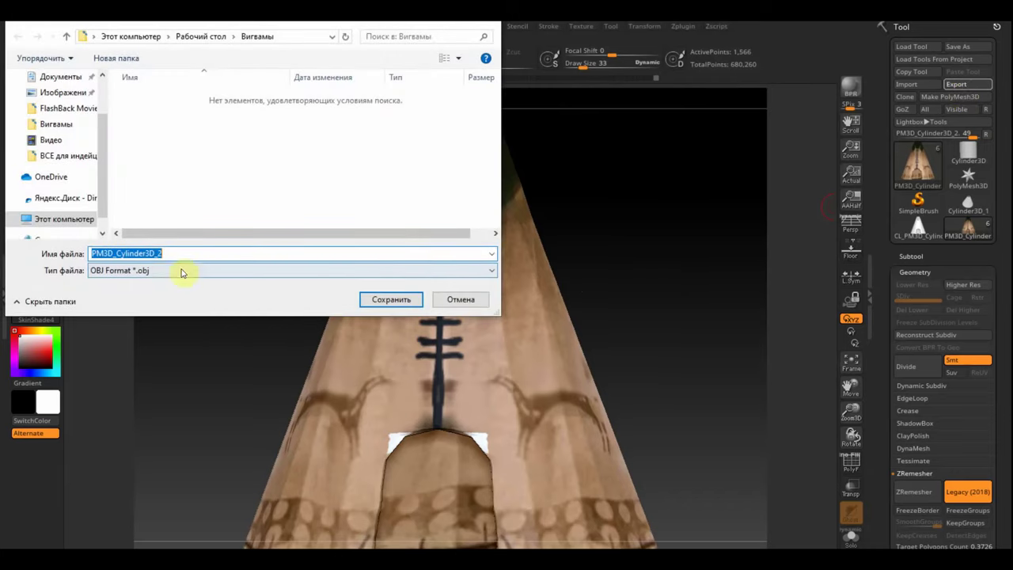
click(165, 252)
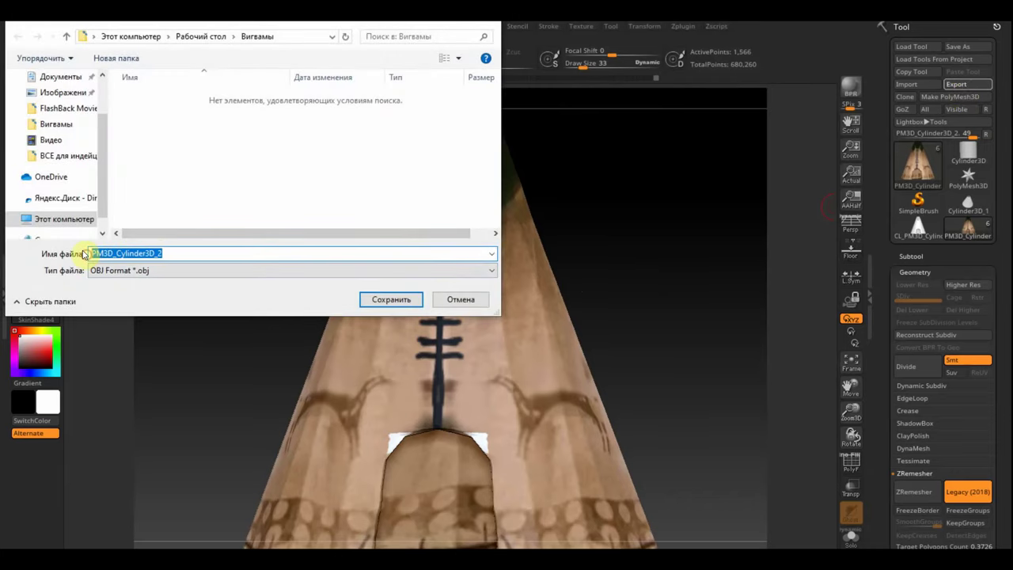
text(вигвам2)
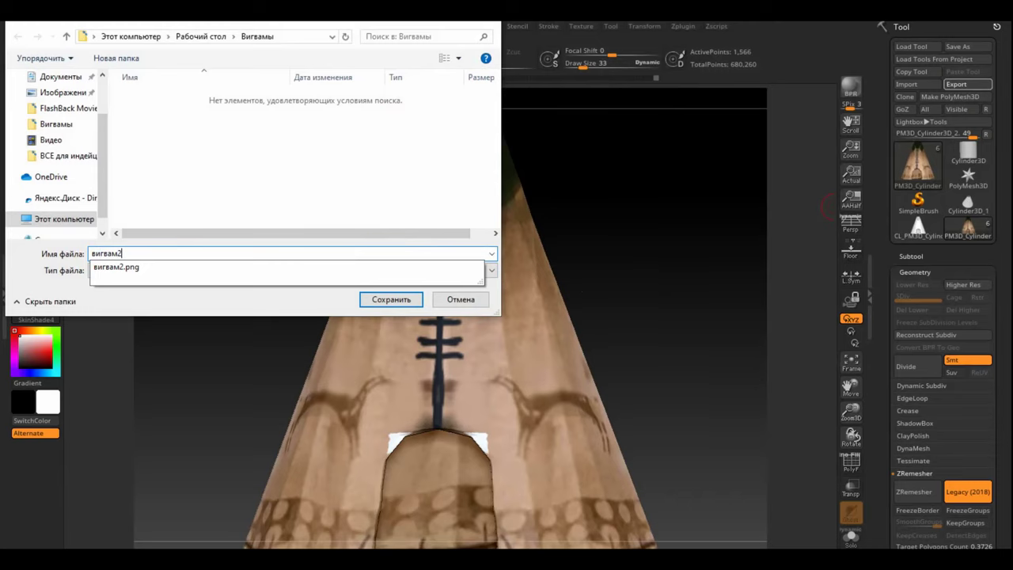
key(Return)
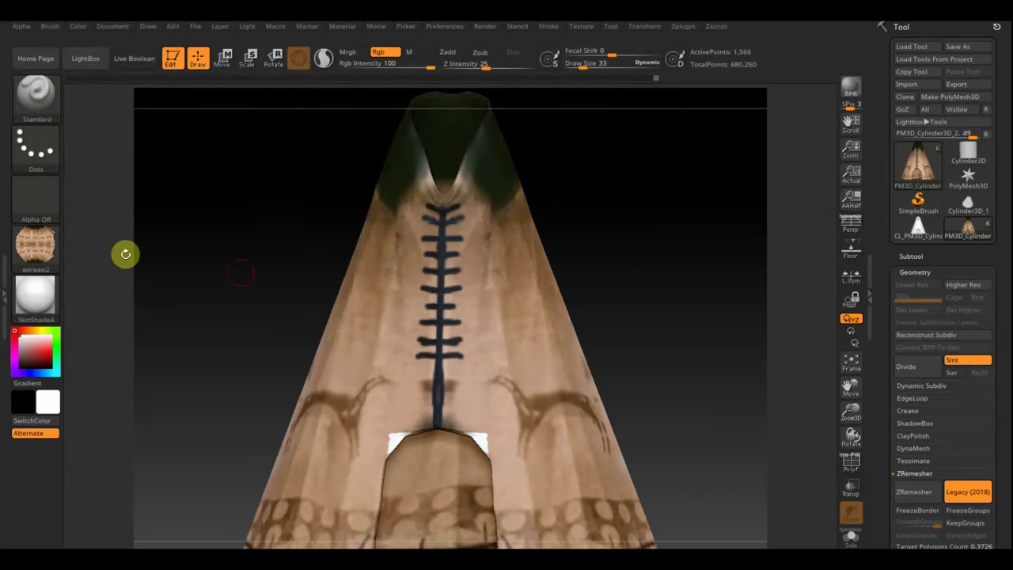
Duplicate the green top piece PM3D_Cube3D1 as a subtool copy
click(911, 255)
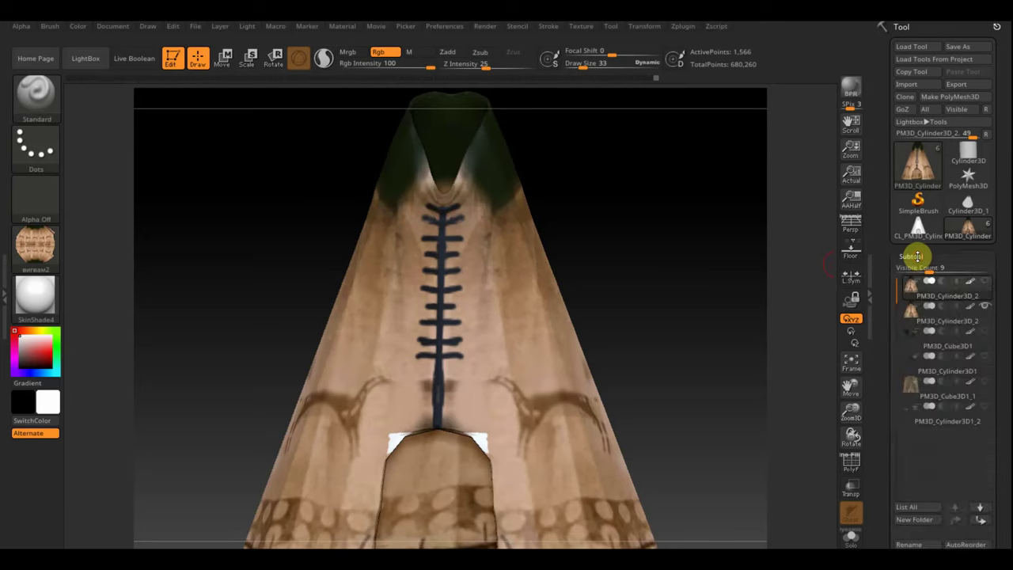
click(989, 312)
mouse_move(946, 345)
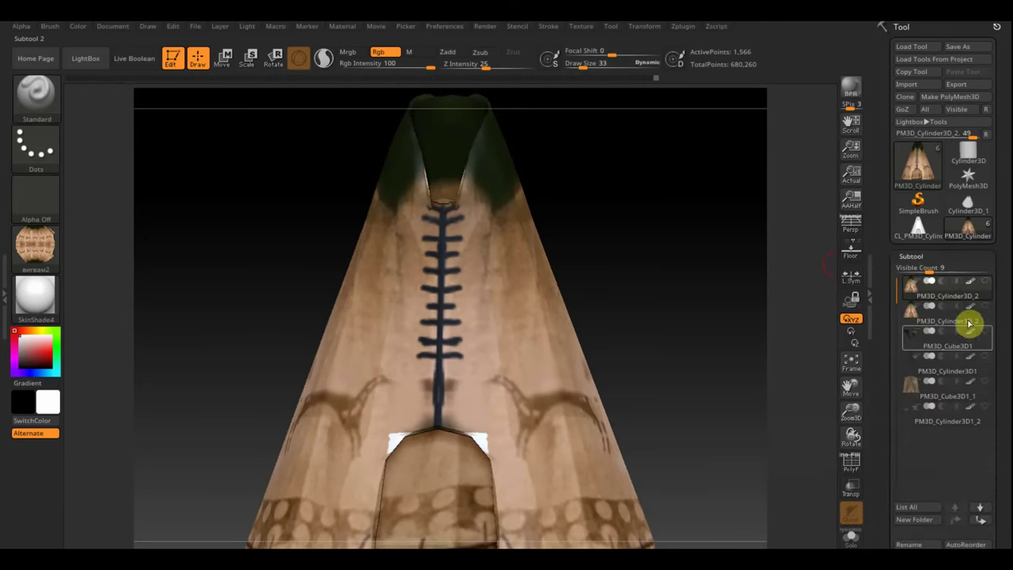
click(914, 347)
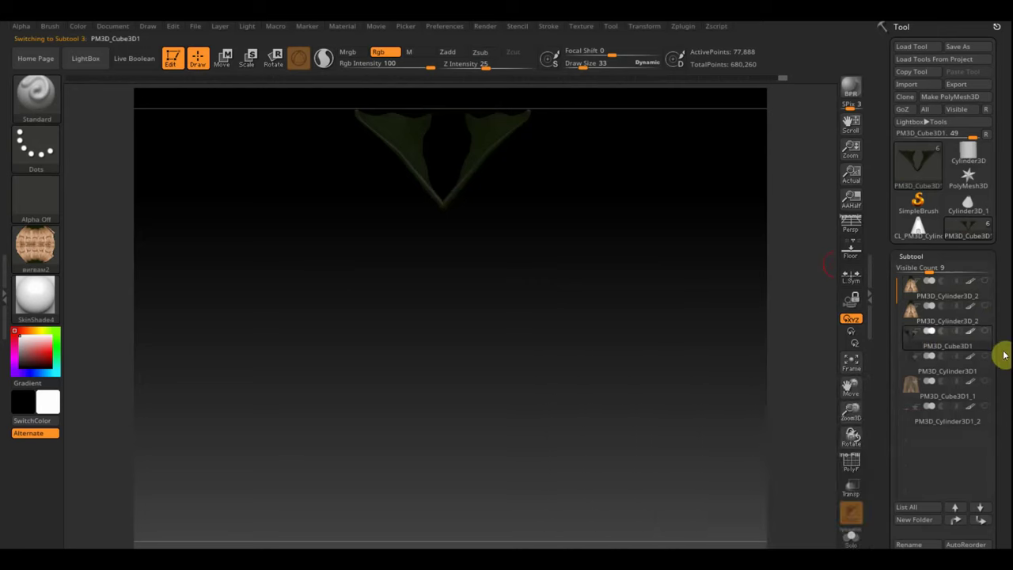
drag(1004, 353, 1002, 307)
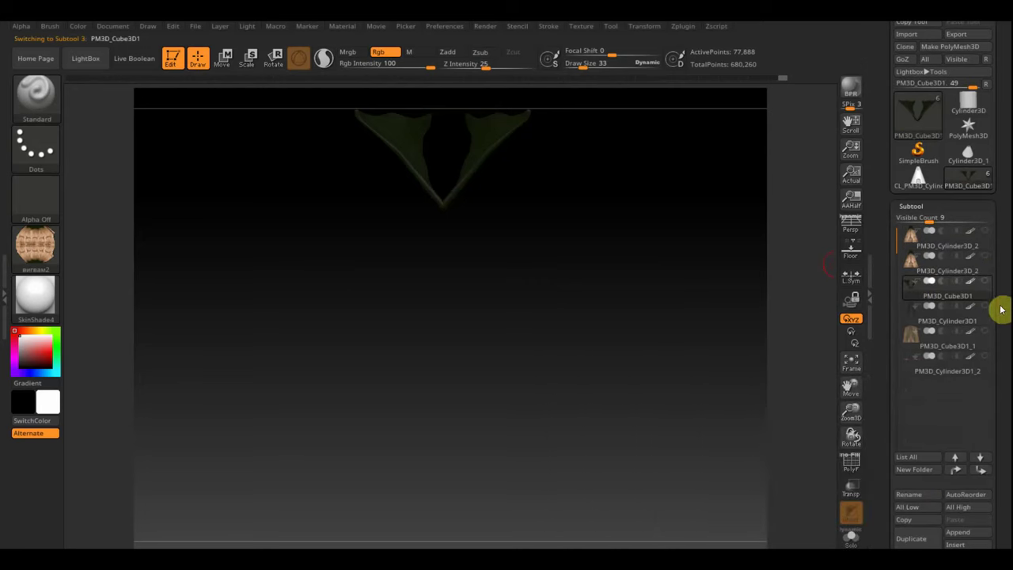
click(923, 540)
drag(1000, 107, 1003, 175)
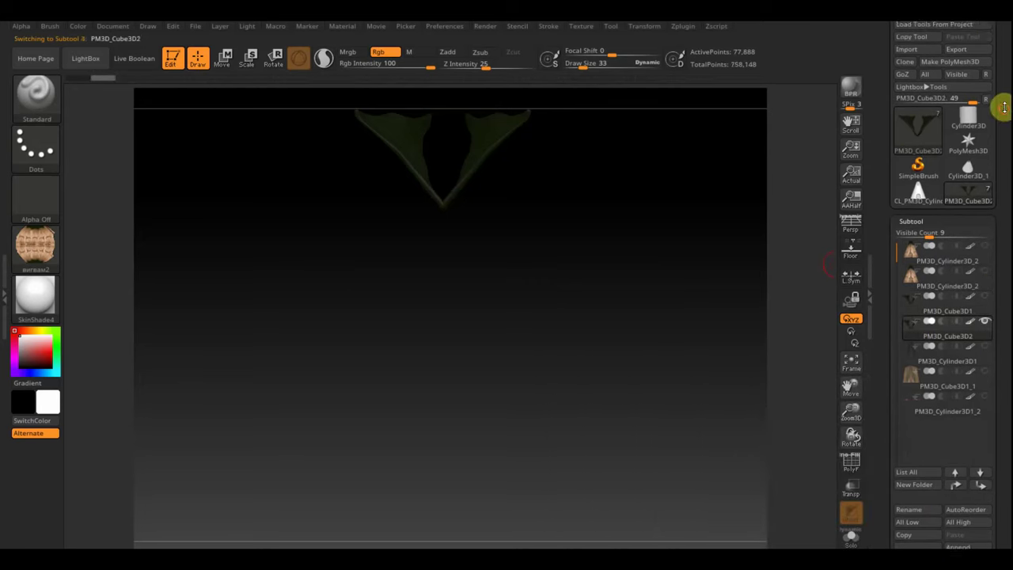
ZRemesh the original top piece in Legacy mode with target polygons 0.239
click(927, 346)
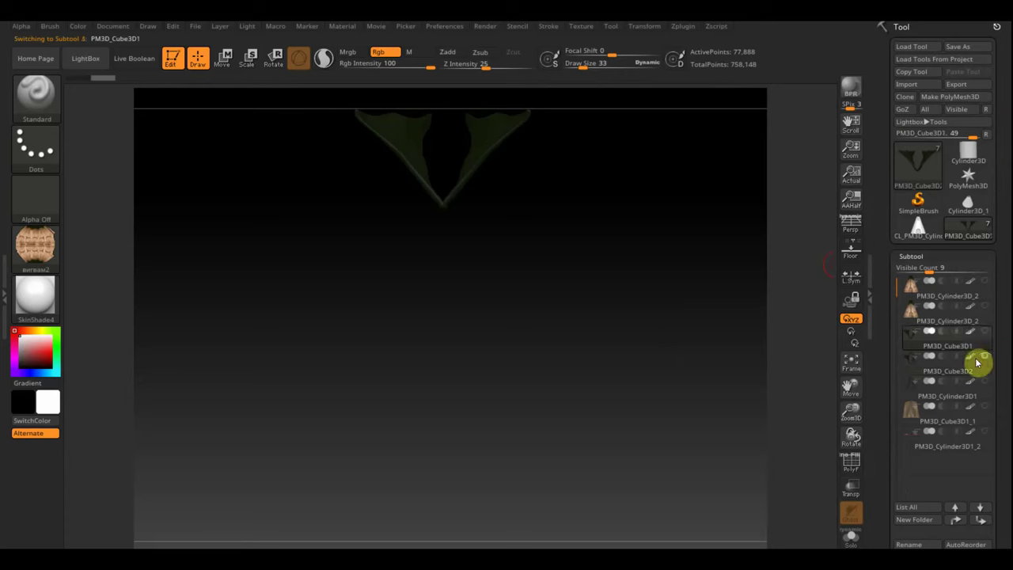
scroll(1004, 392, down, 1)
drag(1004, 391, 1001, 294)
drag(1001, 403, 1001, 330)
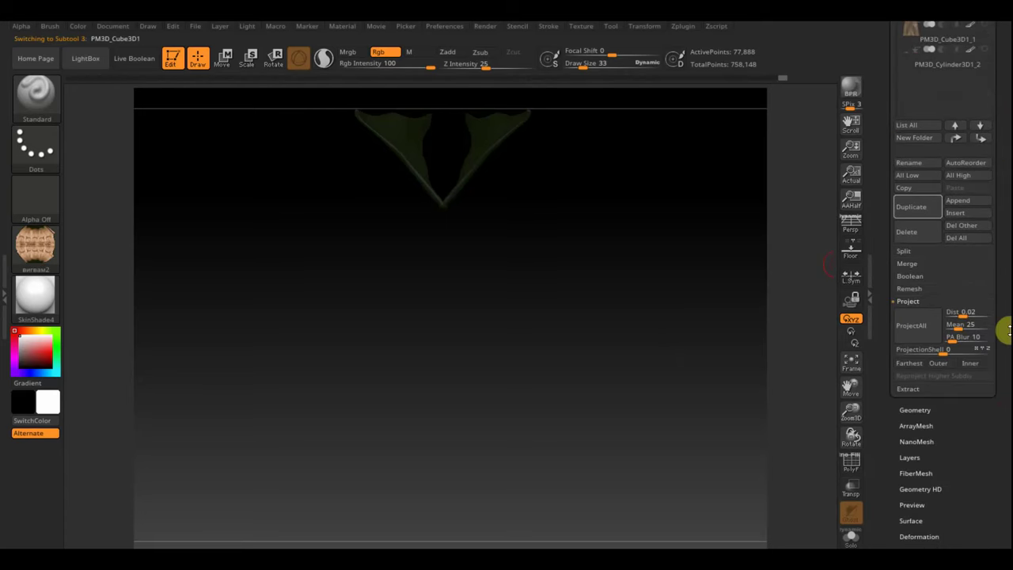
click(933, 417)
drag(1002, 252, 1000, 337)
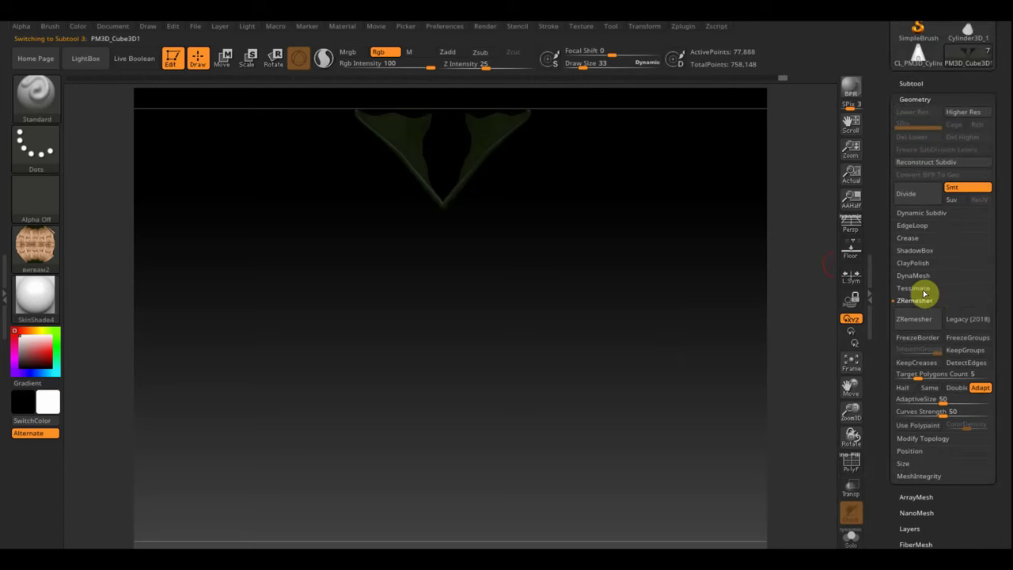
click(967, 319)
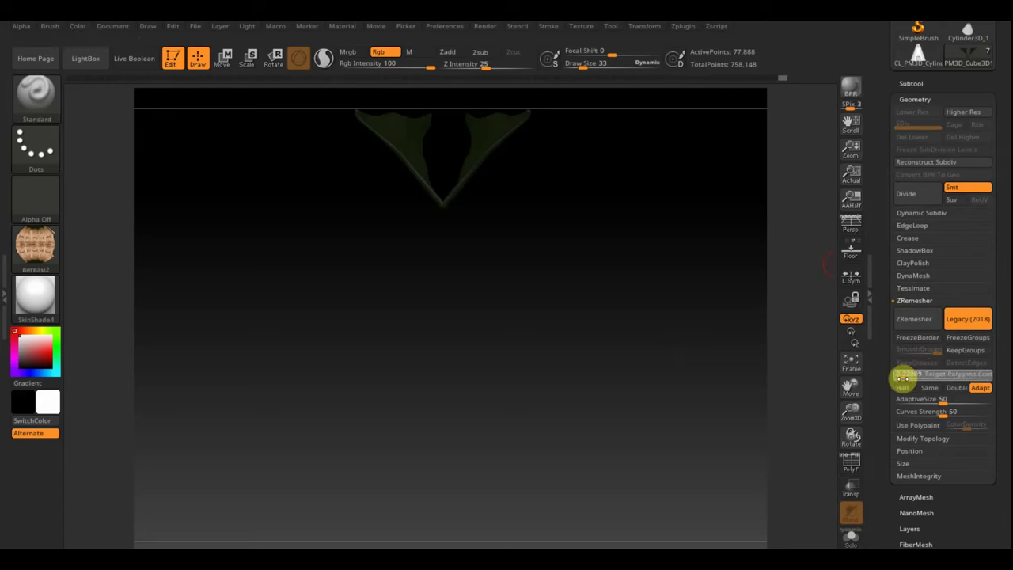
click(903, 378)
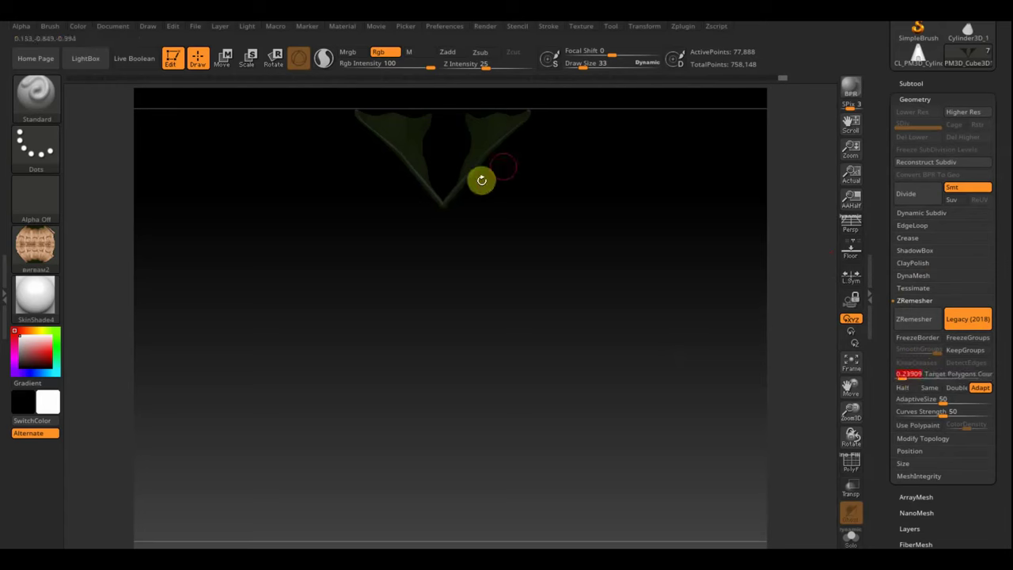
click(921, 321)
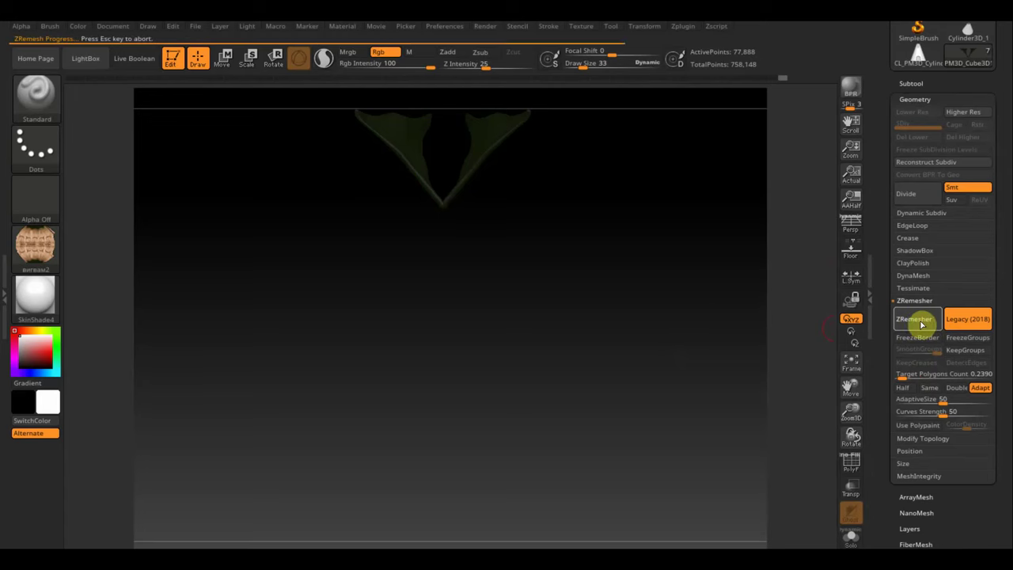
Divide the remeshed piece and project the paint back from the copy
click(910, 83)
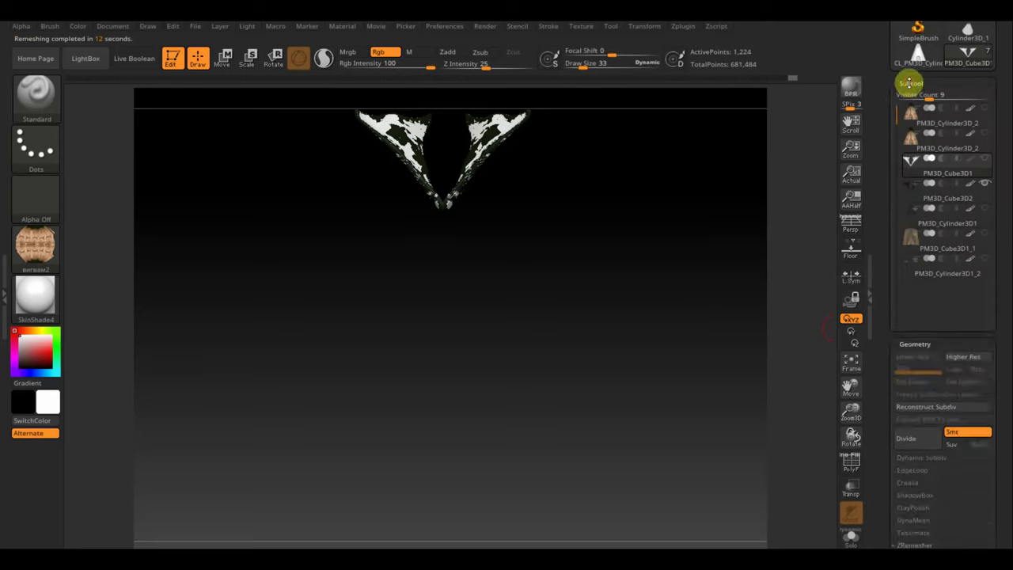
key(ctrl+z)
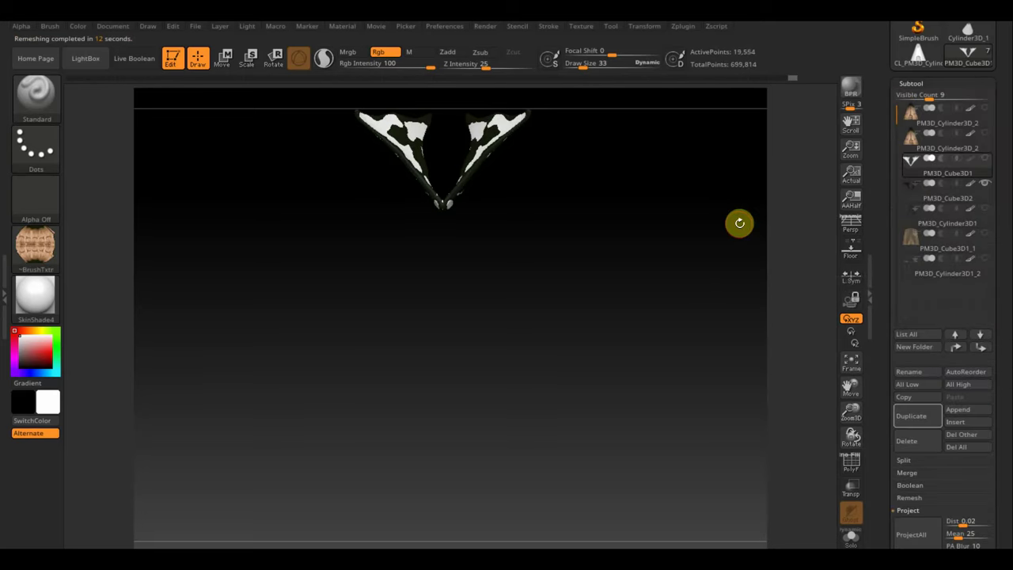
click(911, 534)
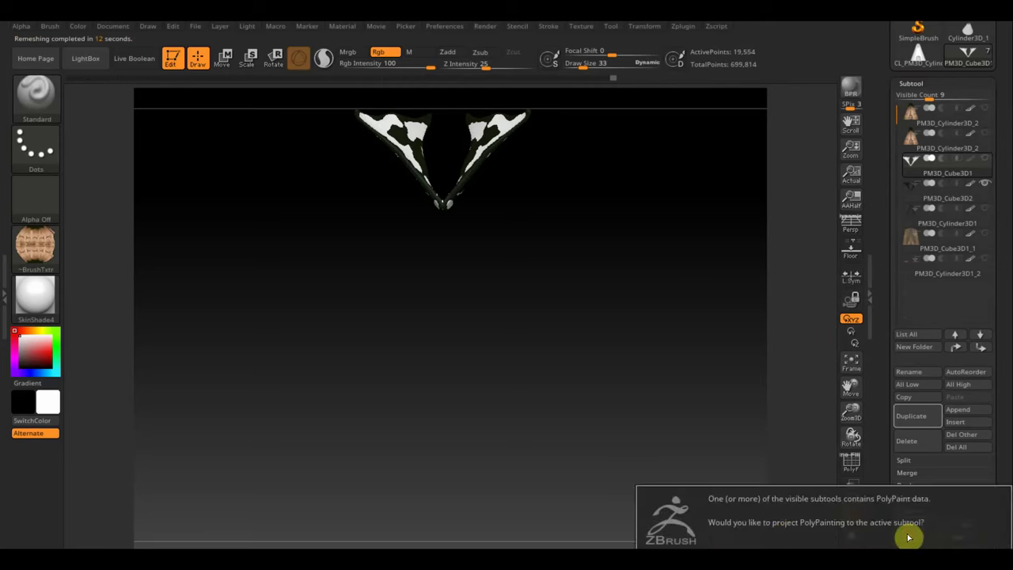
key(Return)
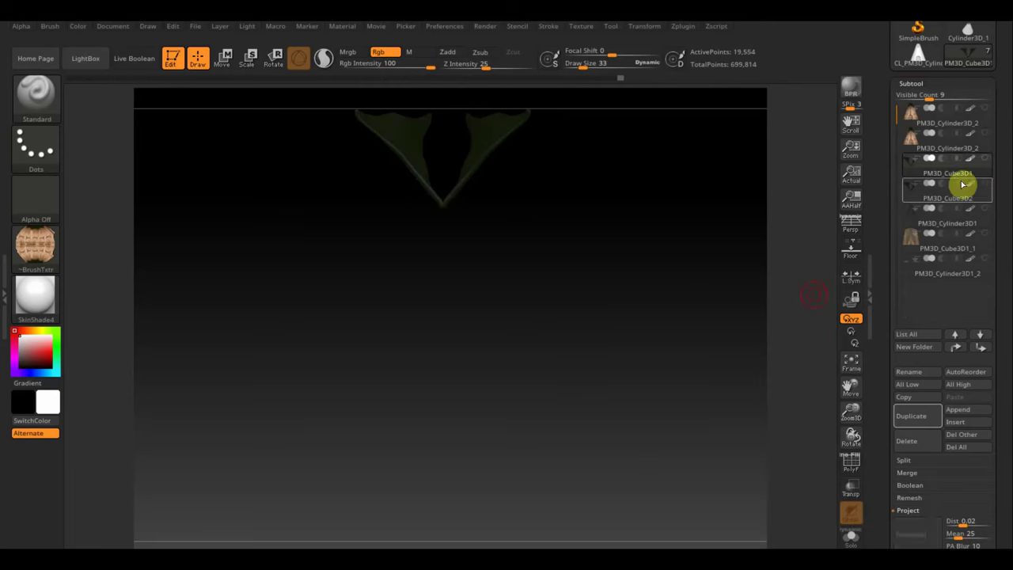
Unwrap a clone of the cover piece in UV Master and paste its UVs onto the original
click(587, 31)
mouse_move(682, 27)
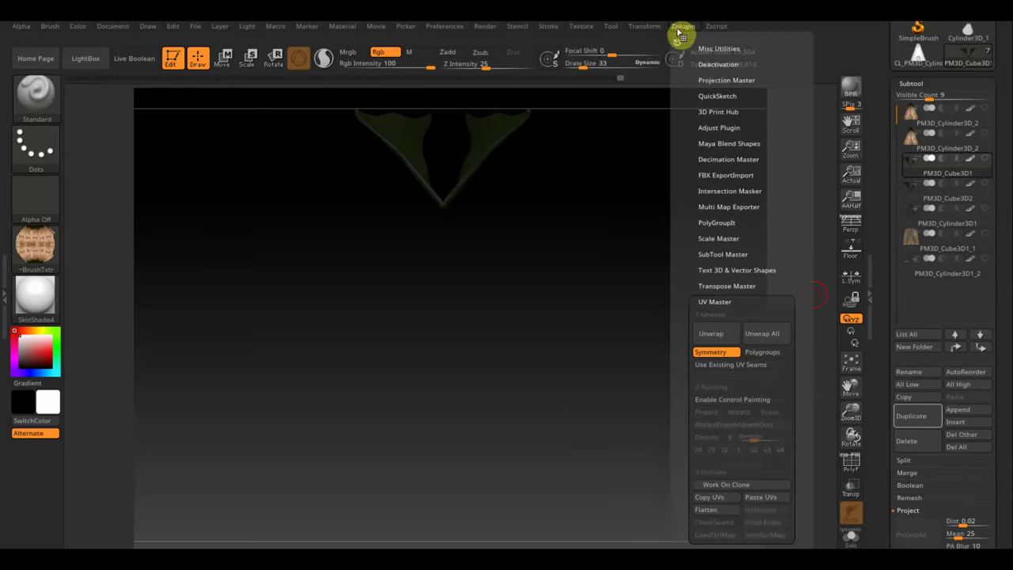
click(748, 488)
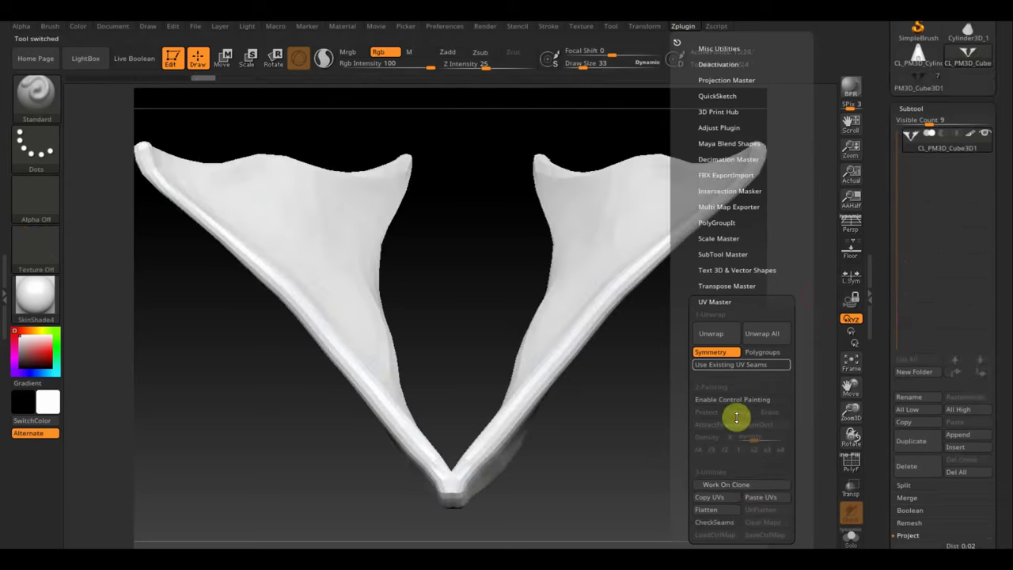
click(713, 333)
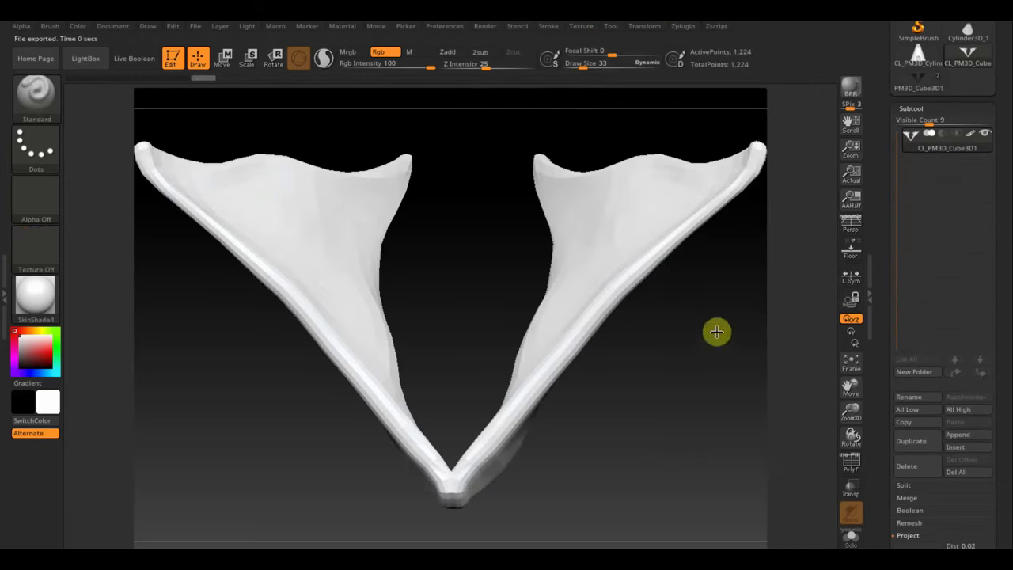
click(683, 30)
click(717, 509)
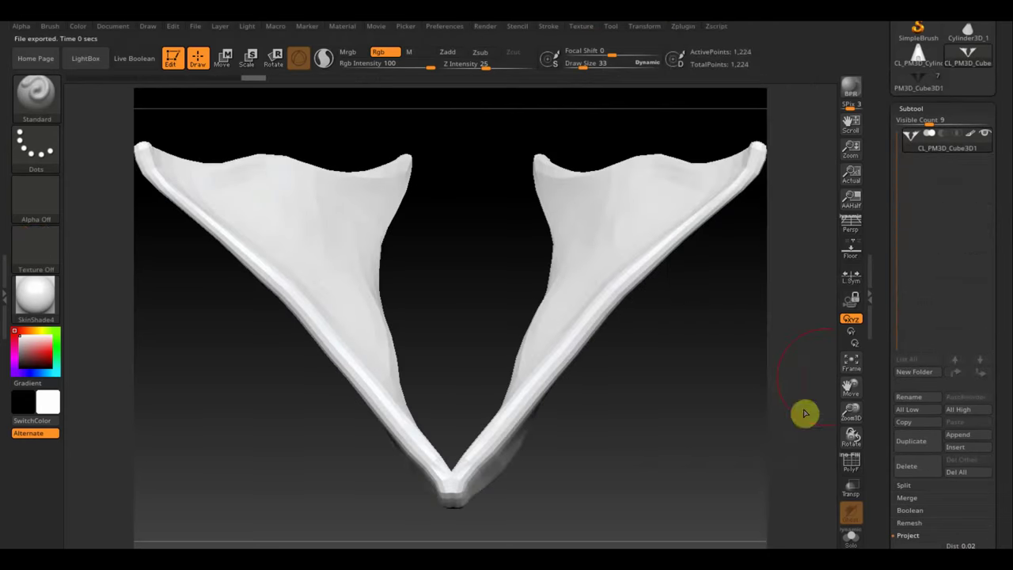
click(911, 85)
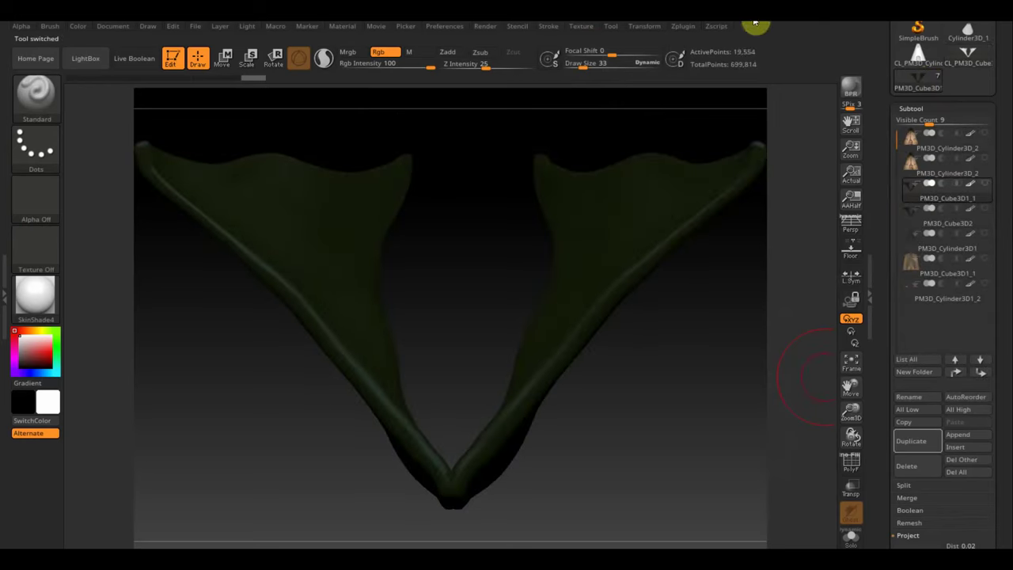
click(683, 27)
click(769, 498)
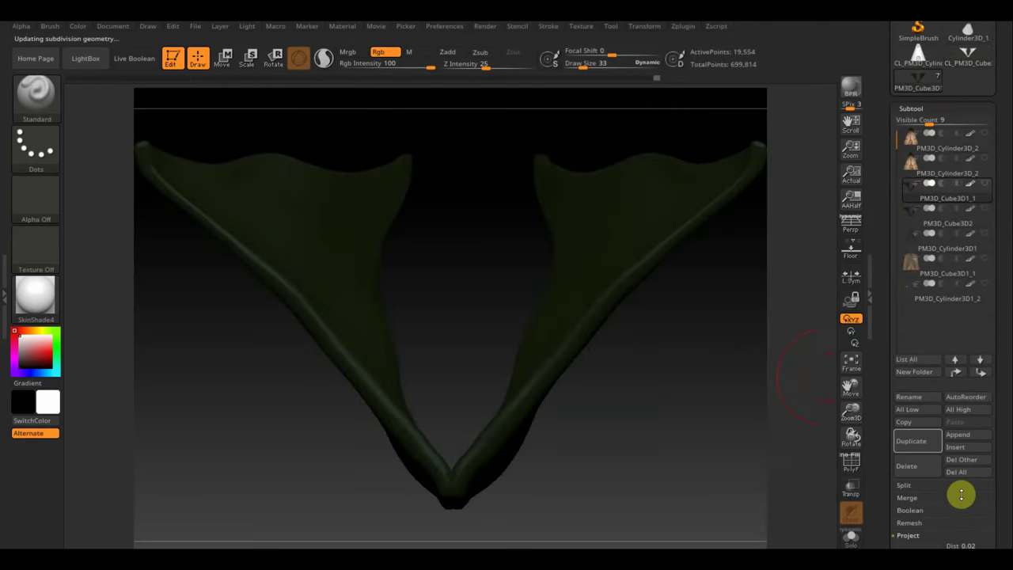
Create a 2048×2048 texture map from polypaint and clone it into the current texture slot
drag(999, 502, 1000, 356)
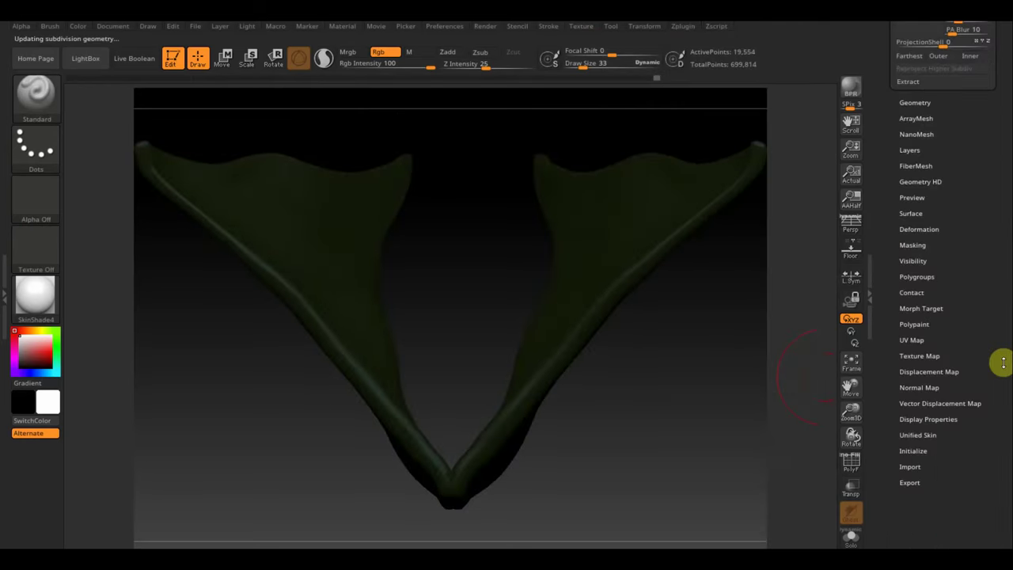
click(919, 356)
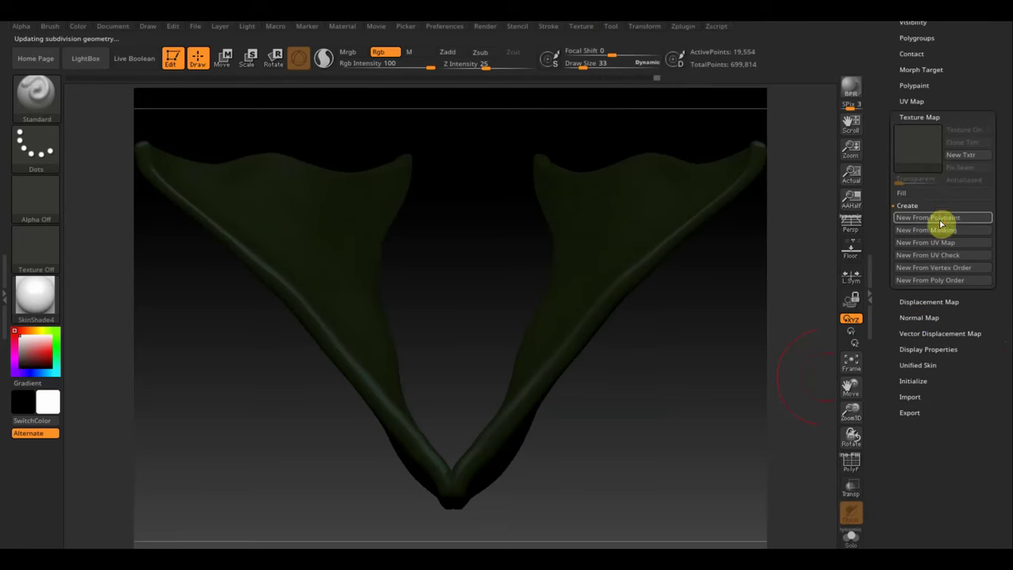
click(939, 216)
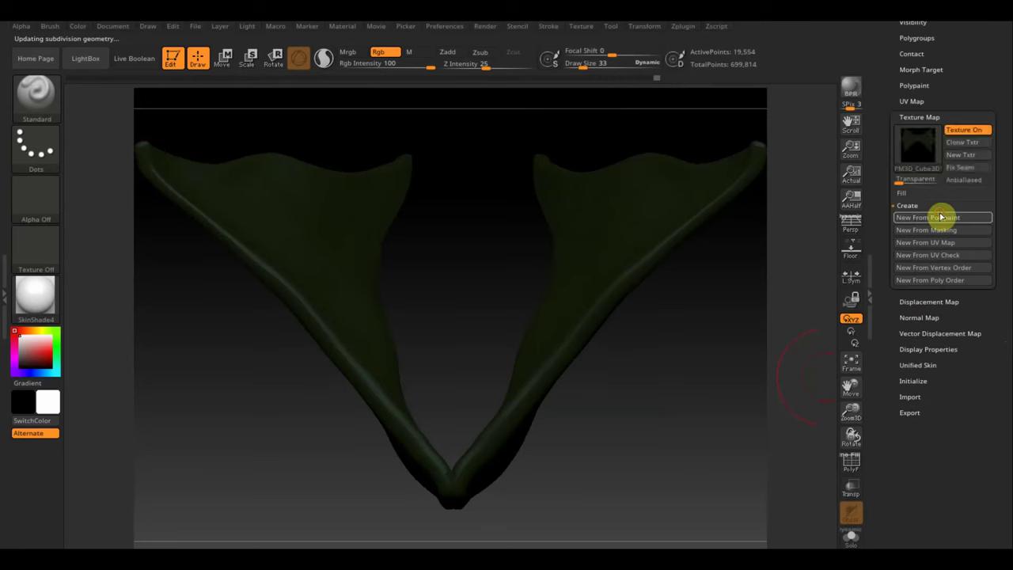
click(967, 147)
click(583, 30)
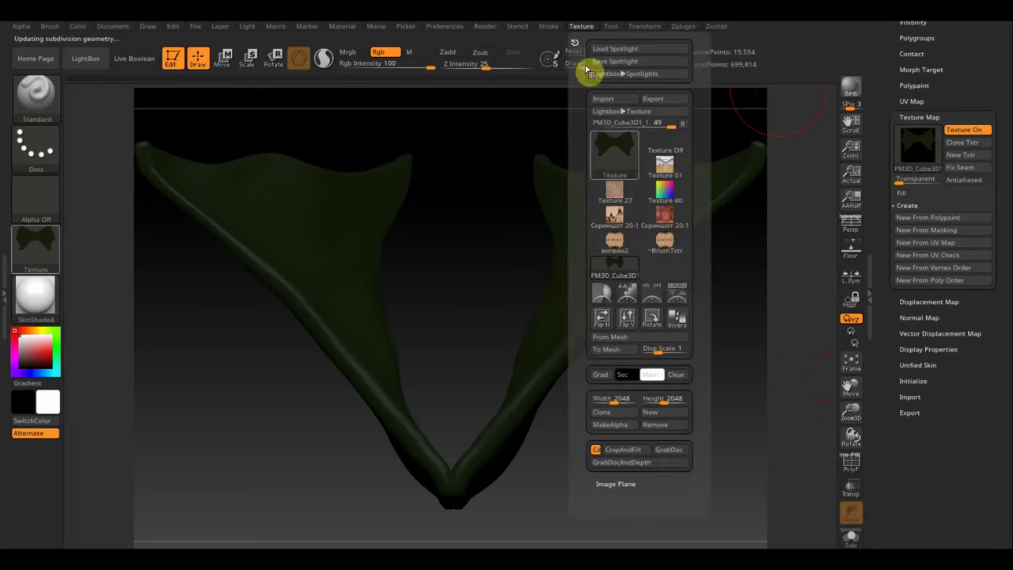
Export the current texture as PNG to Вигвамы, entering the file name вытяжка
click(32, 250)
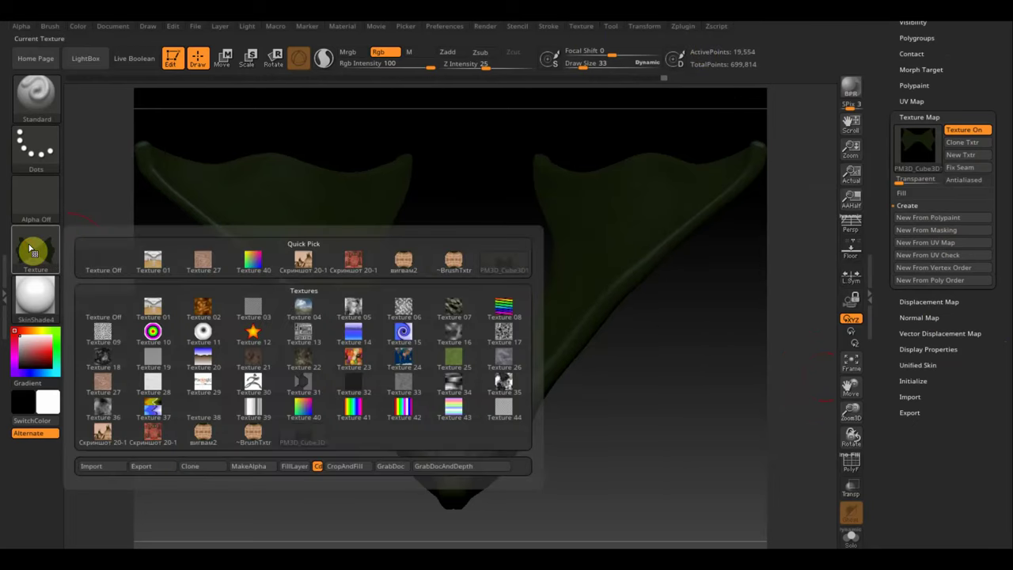
click(143, 467)
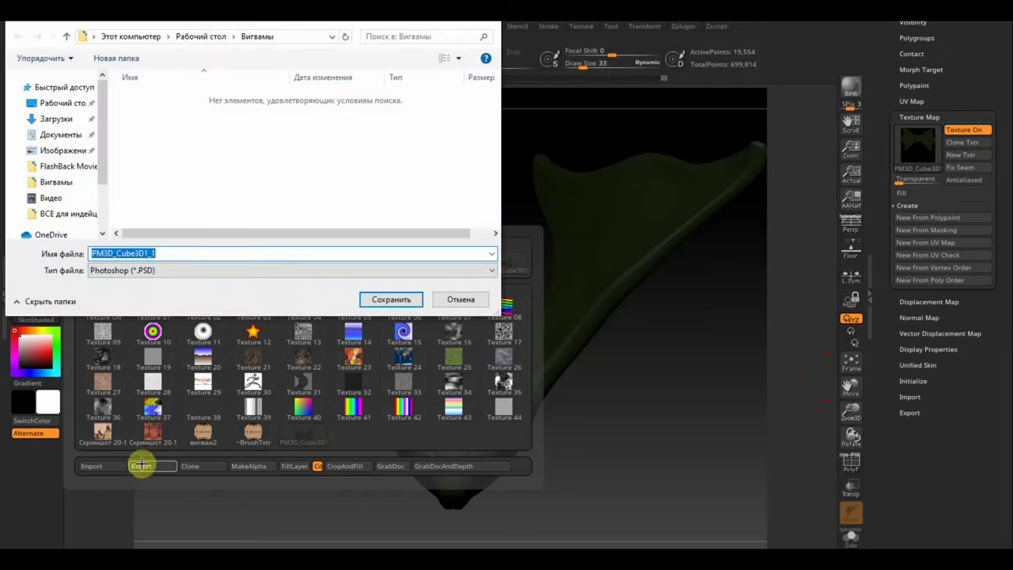
click(164, 271)
click(150, 283)
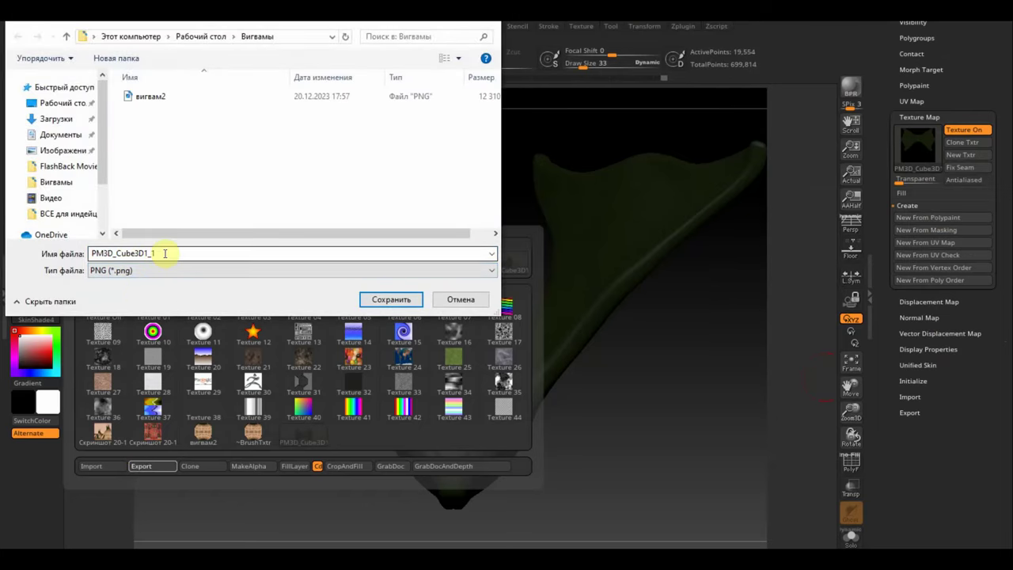
double_click(165, 253)
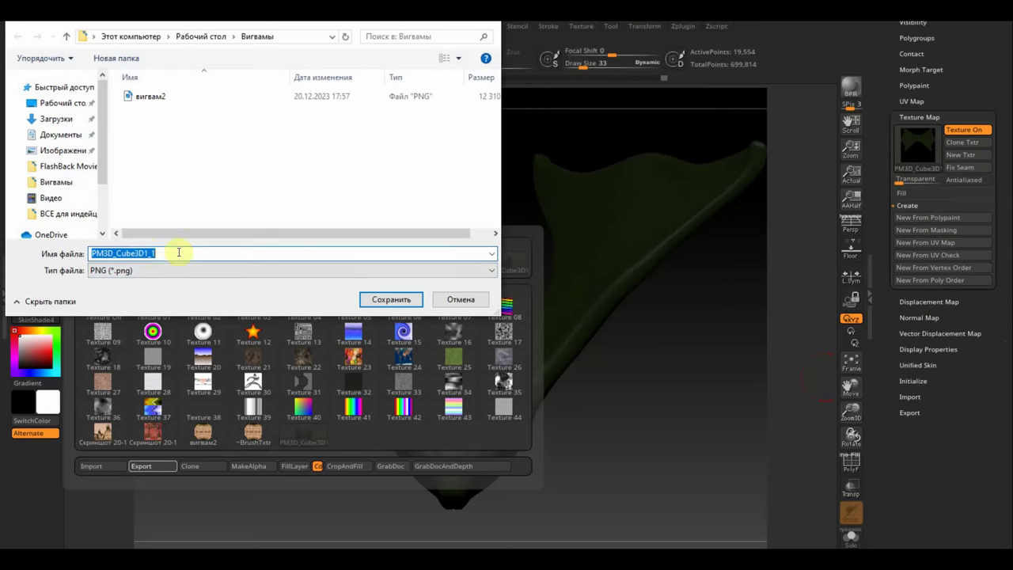
text(вытяжка)
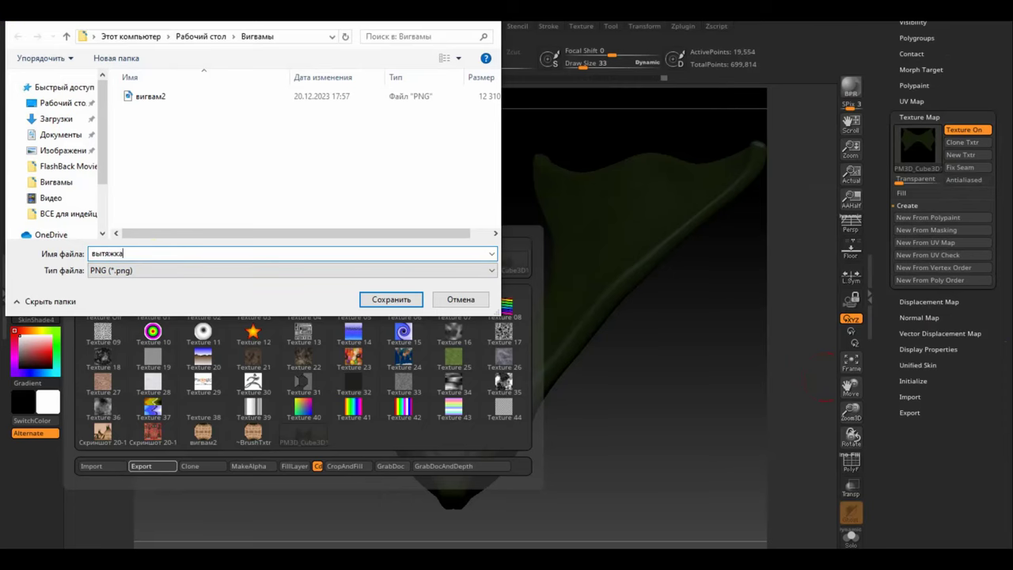
Save the вытяжка texture and drop the cover piece to subdivision level 1
key(Return)
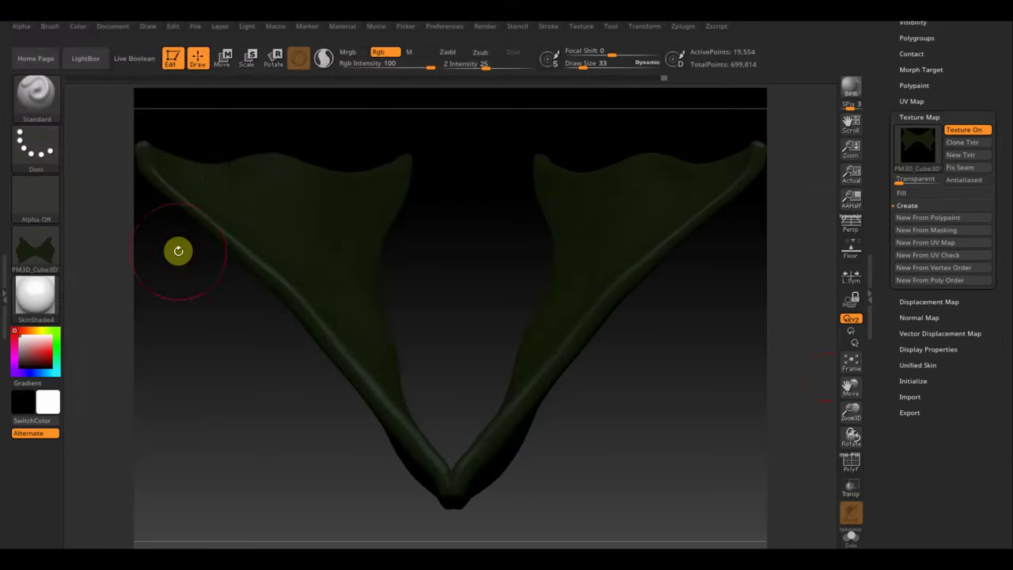
drag(996, 59, 994, 128)
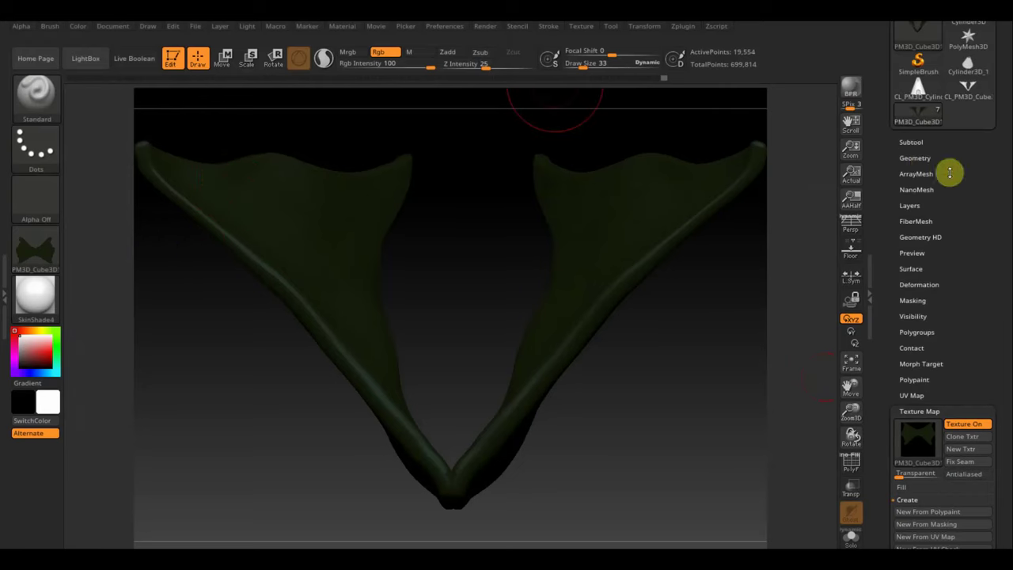
click(916, 158)
drag(934, 182, 887, 187)
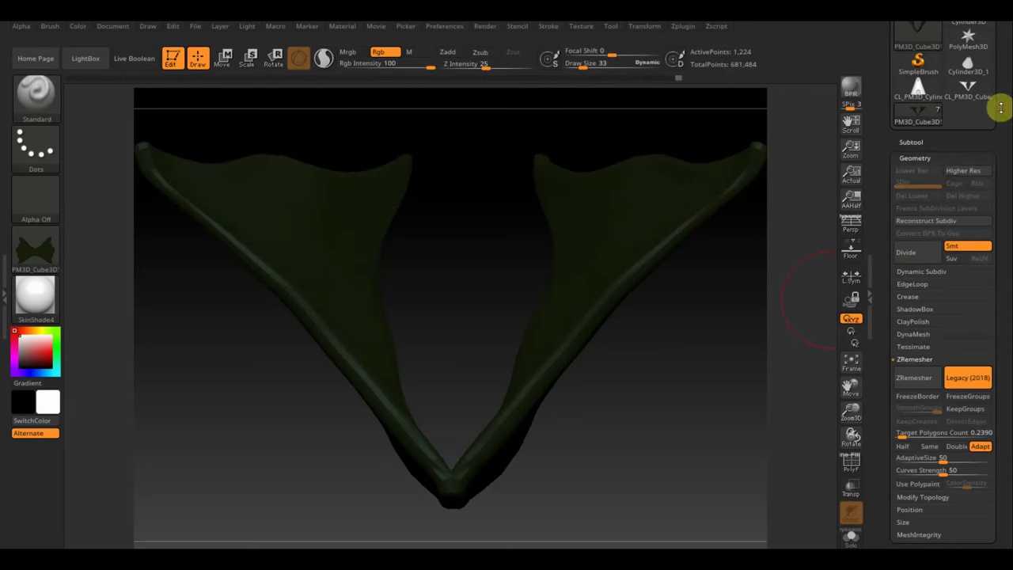
Export the cover piece as an OBJ named 'вытяжка' into the Вигвамы folder
drag(999, 104, 1007, 169)
click(958, 60)
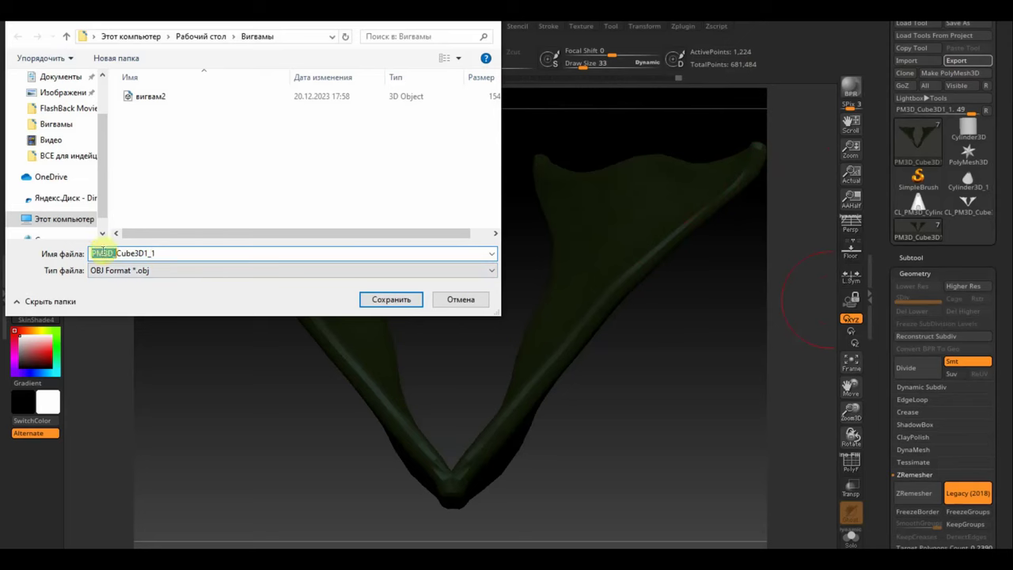
text(вытяжка)
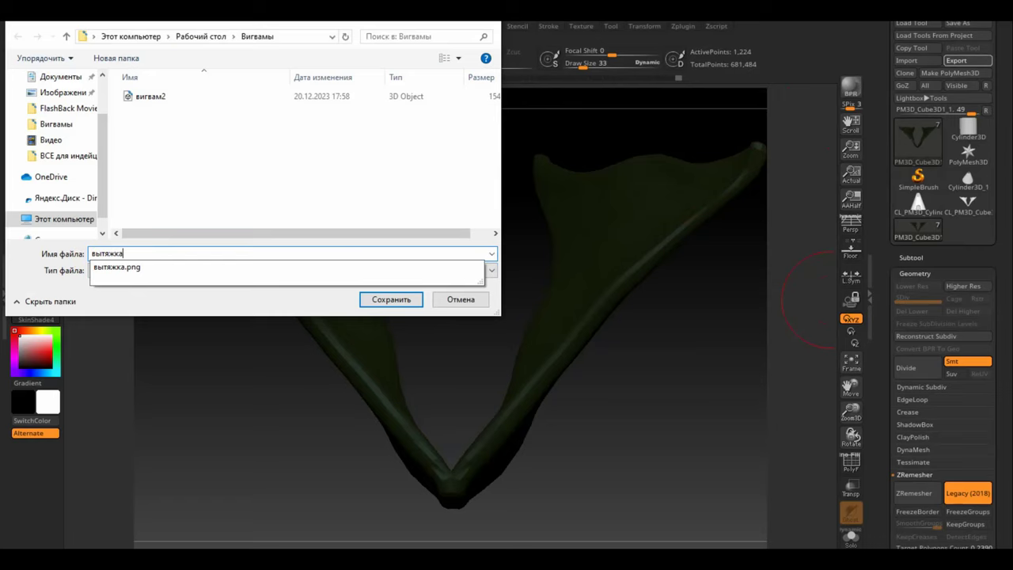
key(Return)
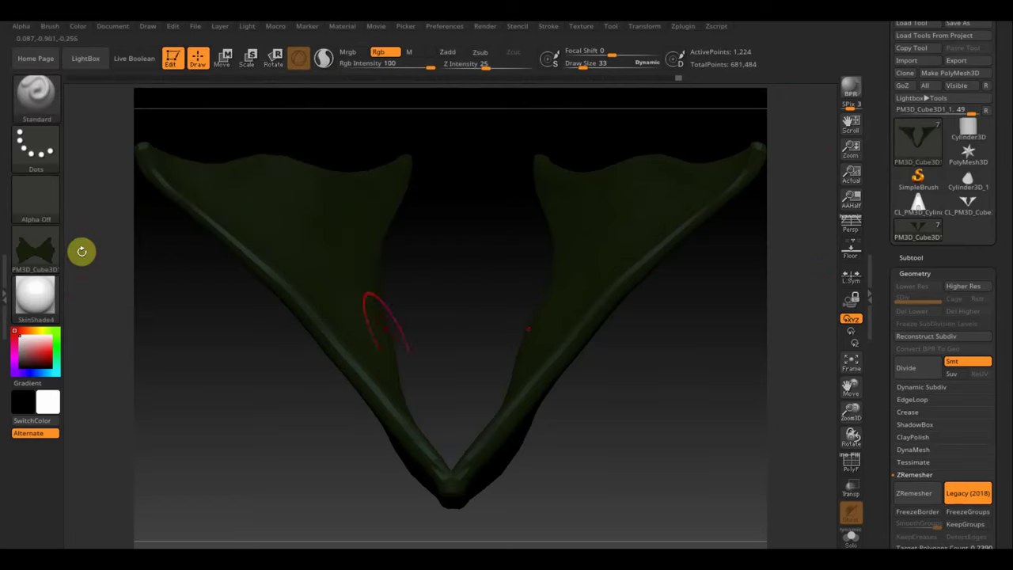
click(911, 257)
mouse_move(942, 349)
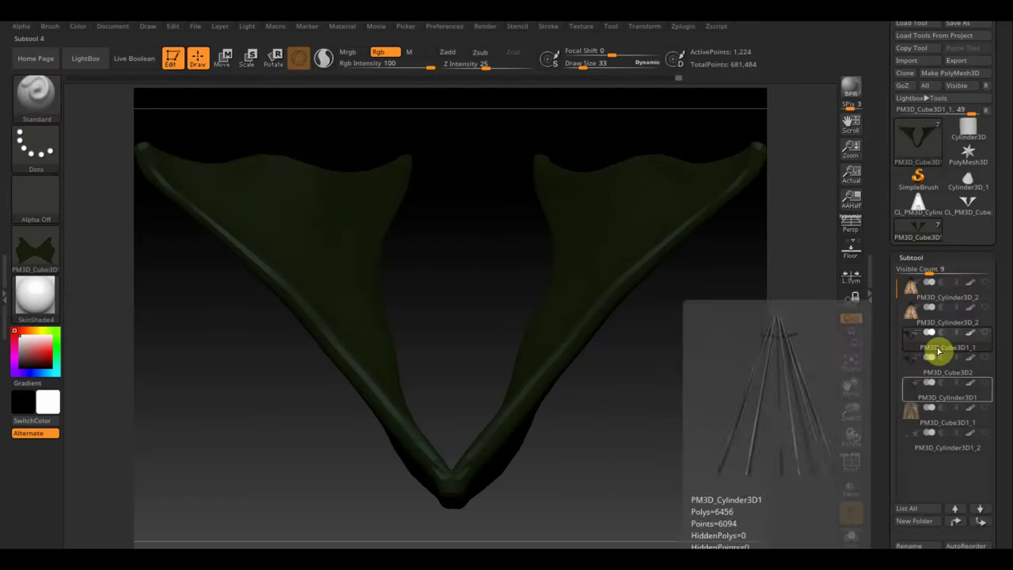
Make the PM3D_Cylinder3D1 poles the active subtool
click(923, 417)
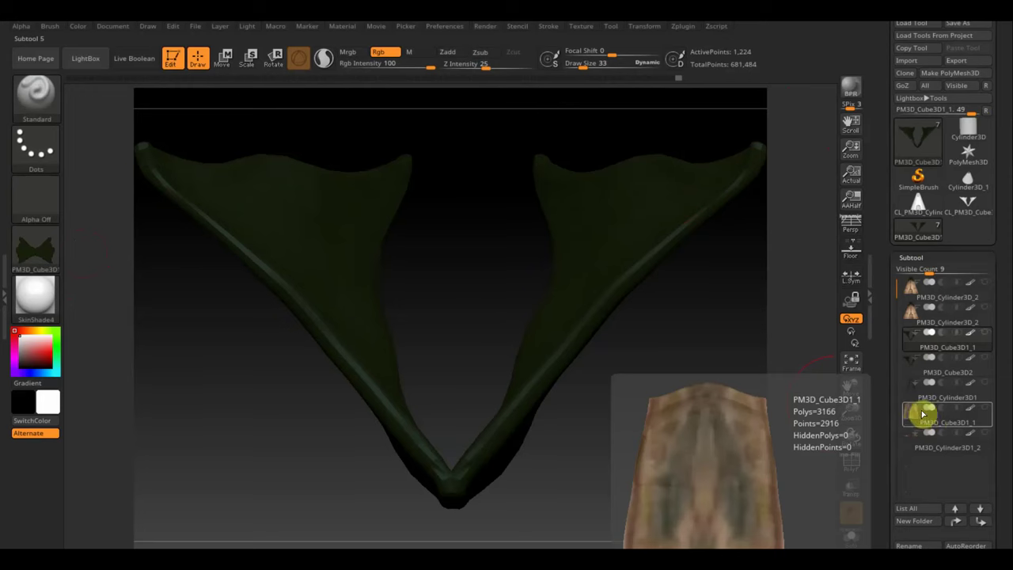
scroll(996, 396, down, 2)
scroll(989, 372, down, 1)
click(984, 360)
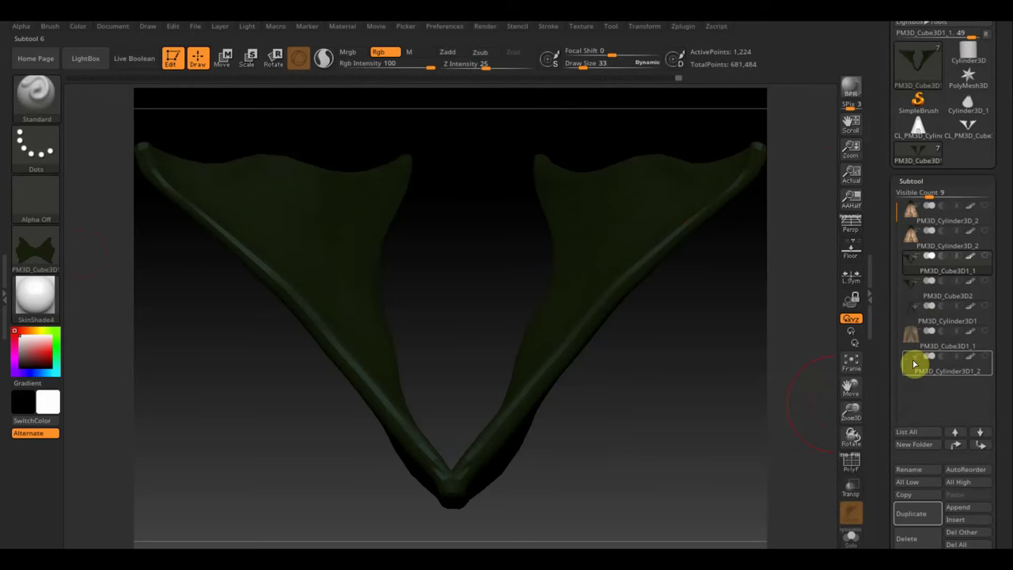
mouse_move(947, 299)
click(918, 321)
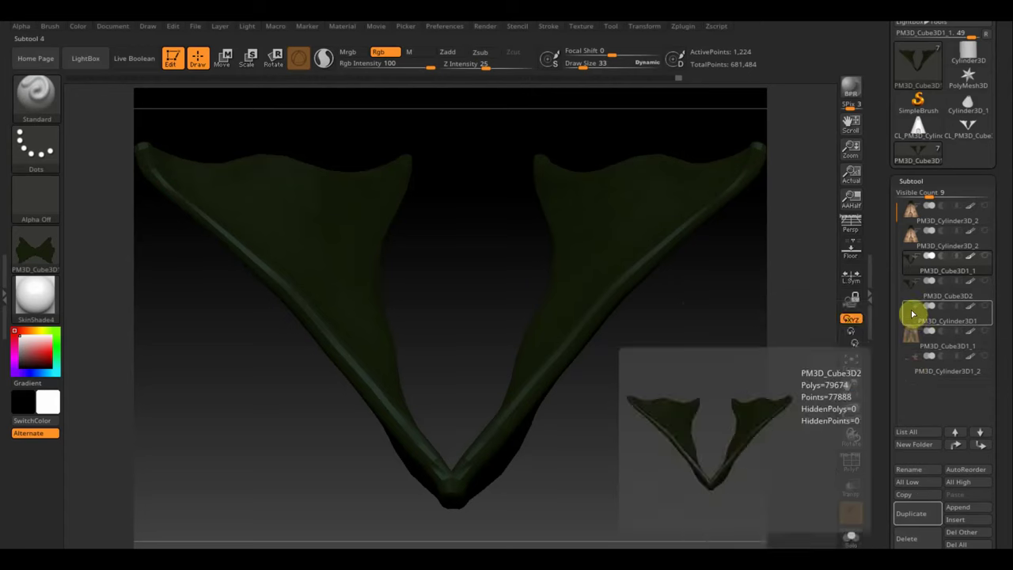
click(914, 326)
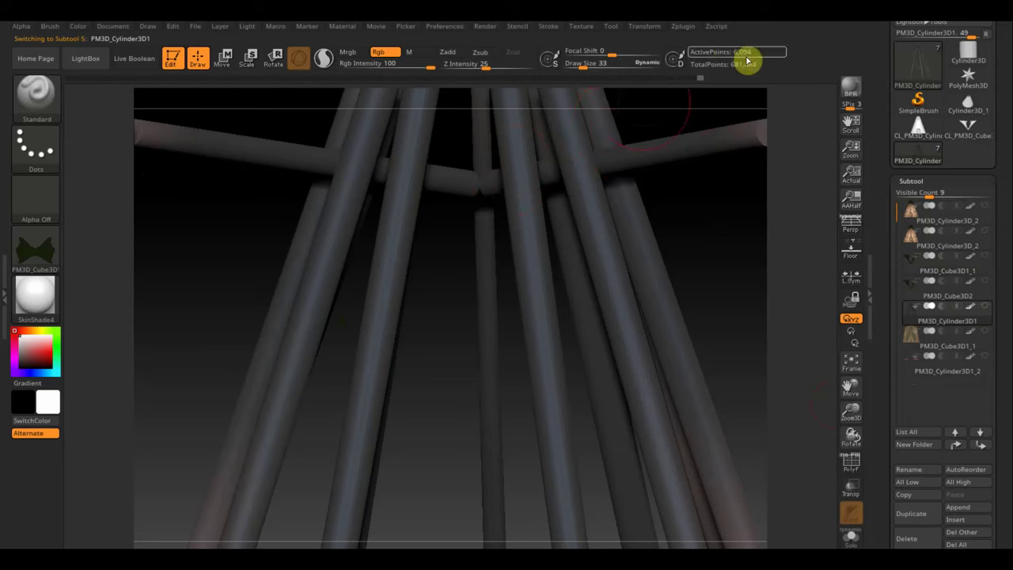
drag(1005, 297, 1002, 252)
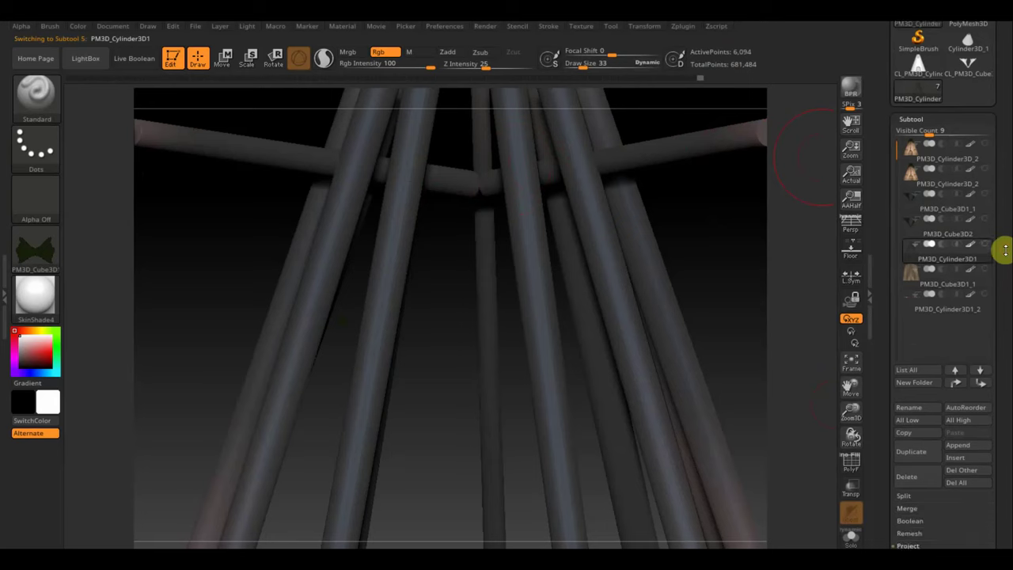
Work on a clone of the poles in UV Master and unwrap it into 12 UV islands
click(682, 26)
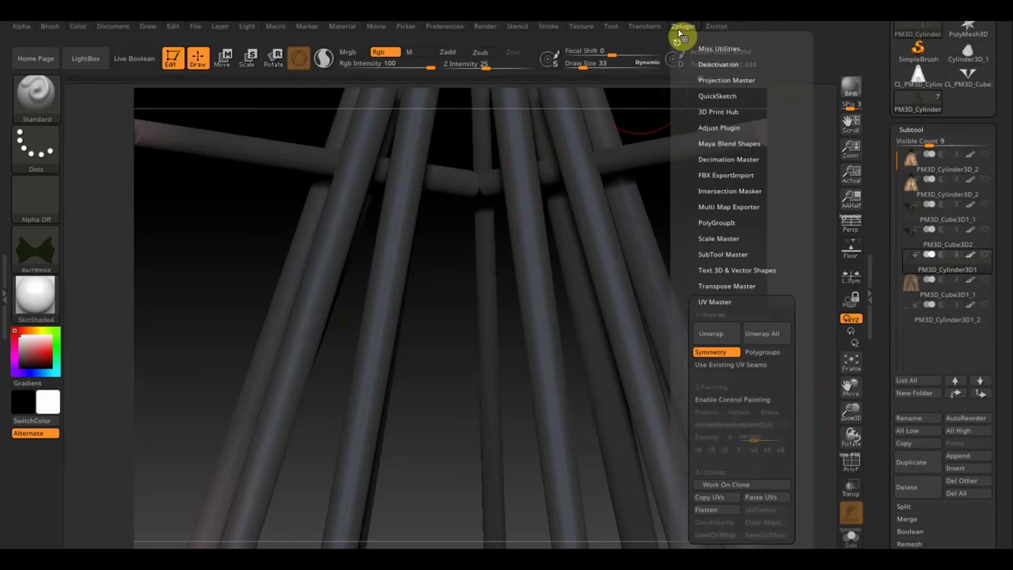
click(734, 484)
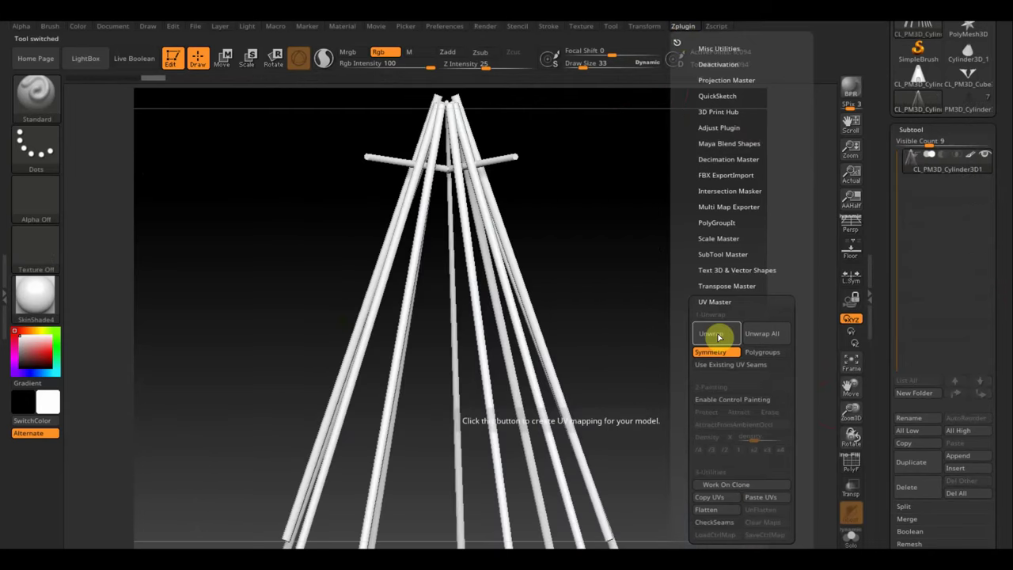
click(683, 27)
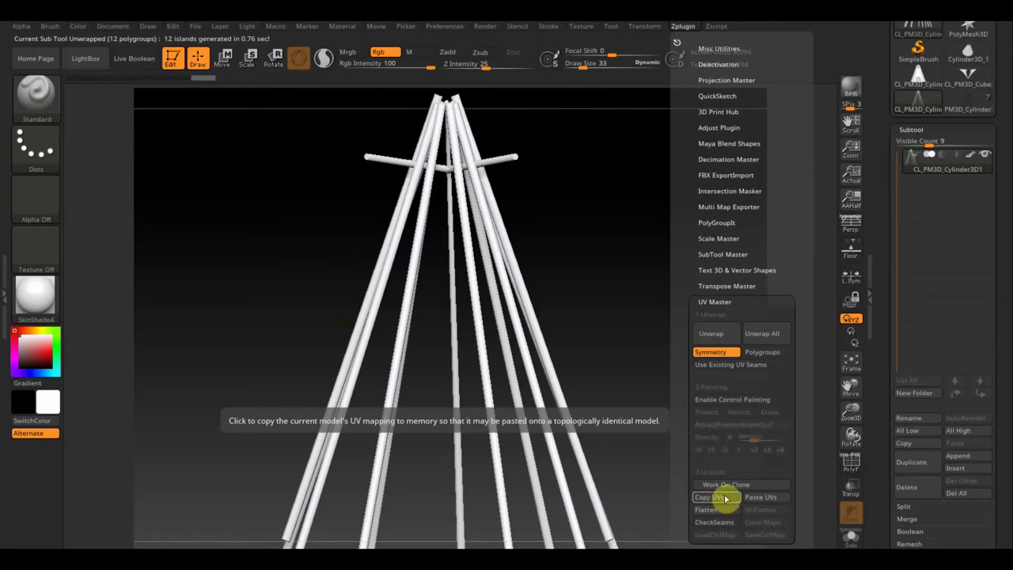
click(720, 497)
Paste the clone's UVs onto the original poles via UV Master
click(966, 104)
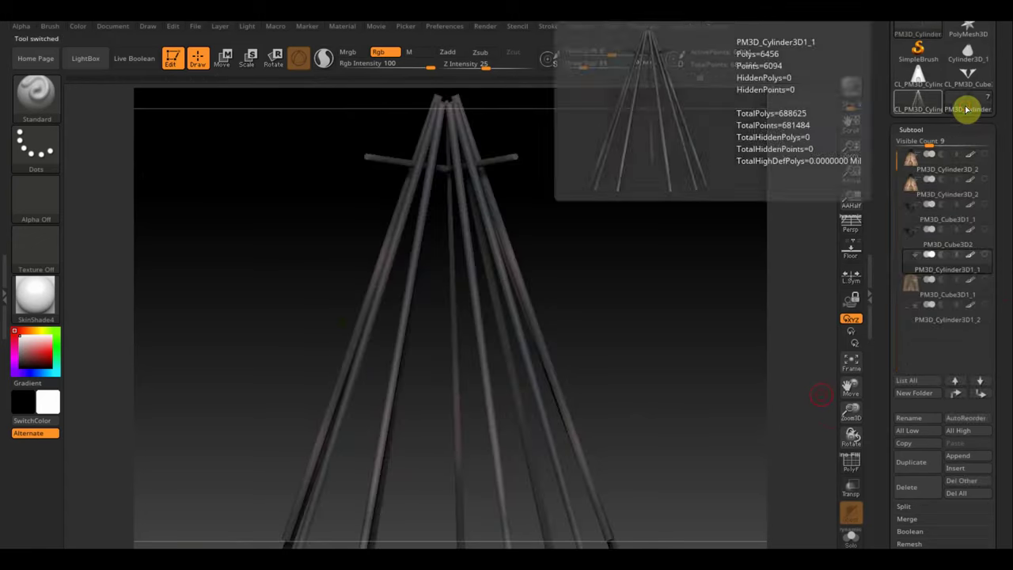
click(677, 27)
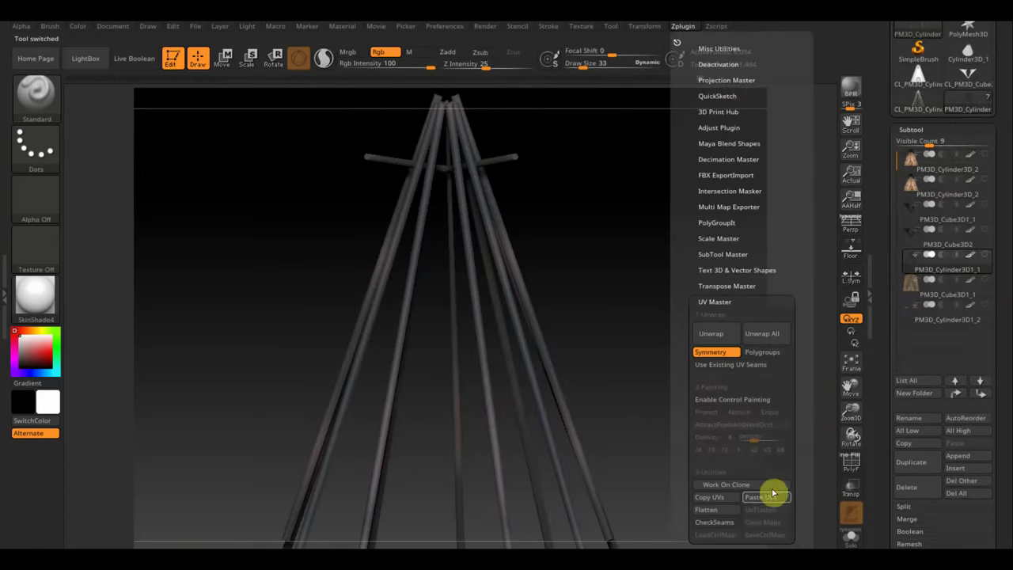
click(771, 495)
Create a texture map from the poles' polypaint and bring up the texture library
scroll(1003, 515, down, 6)
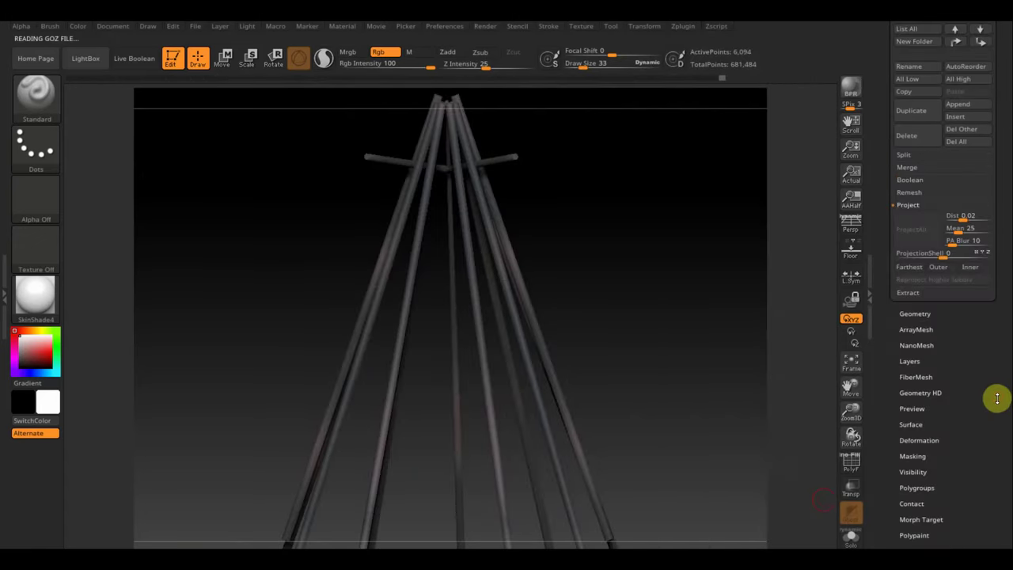
scroll(997, 398, down, 6)
click(922, 454)
drag(932, 454, 955, 341)
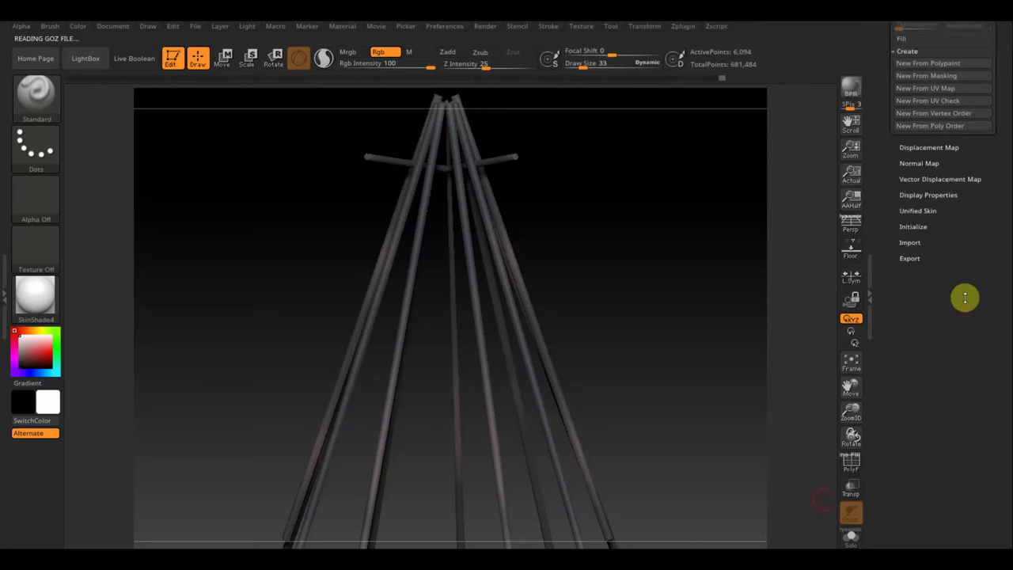
click(943, 175)
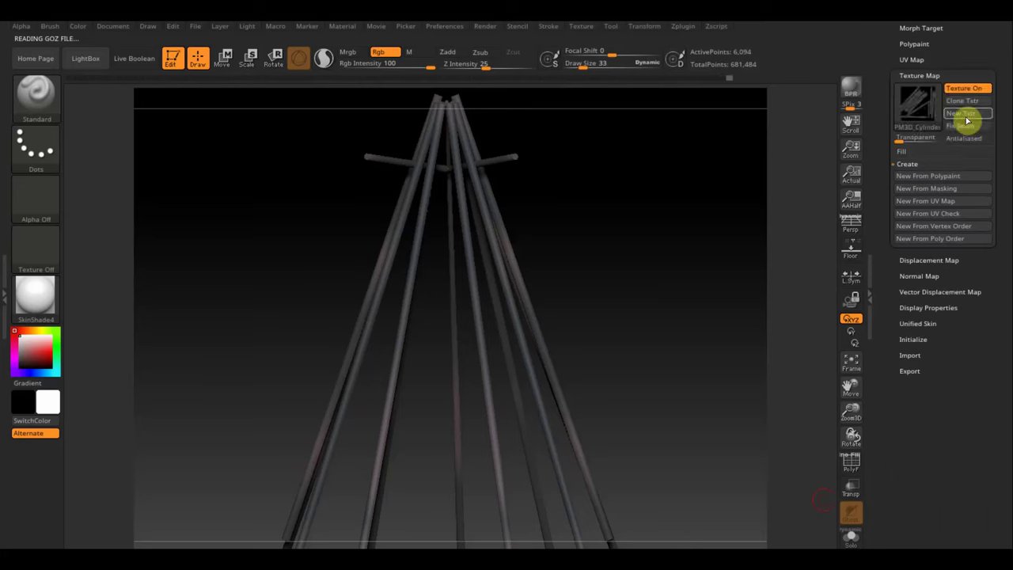
click(590, 31)
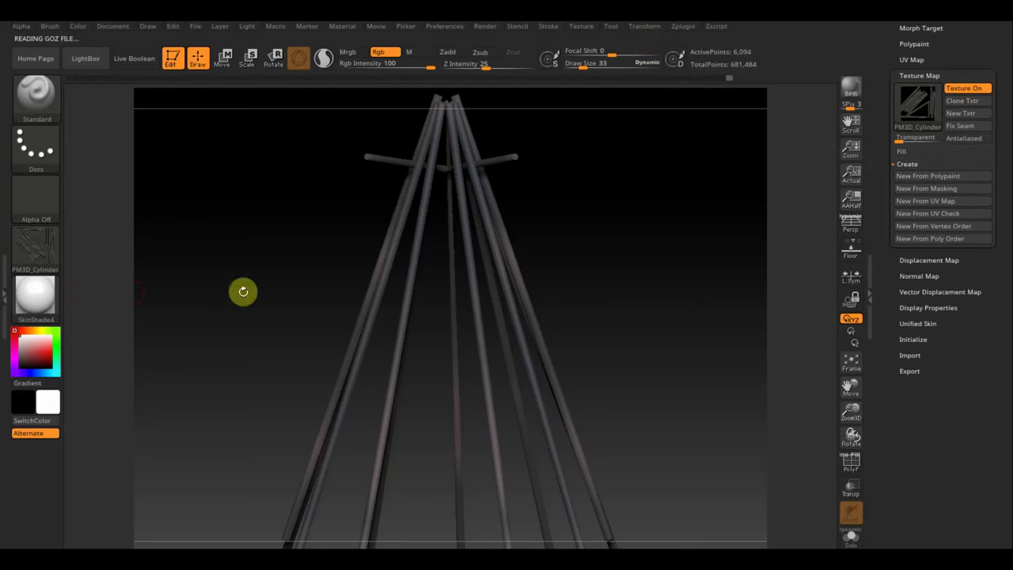
click(35, 247)
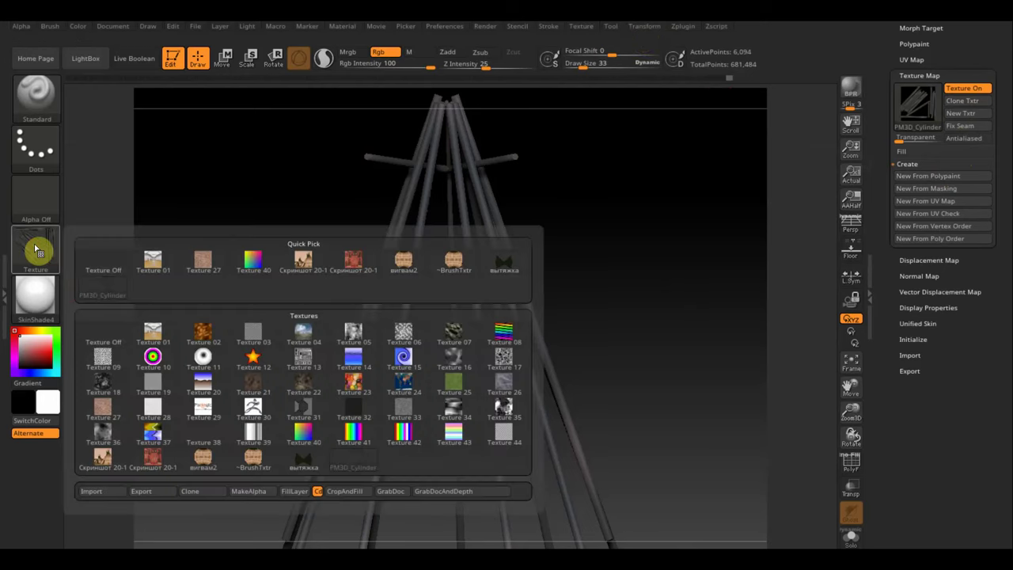
Save the poles' texture as a PNG named 'рейки' in Вигвамы
click(145, 494)
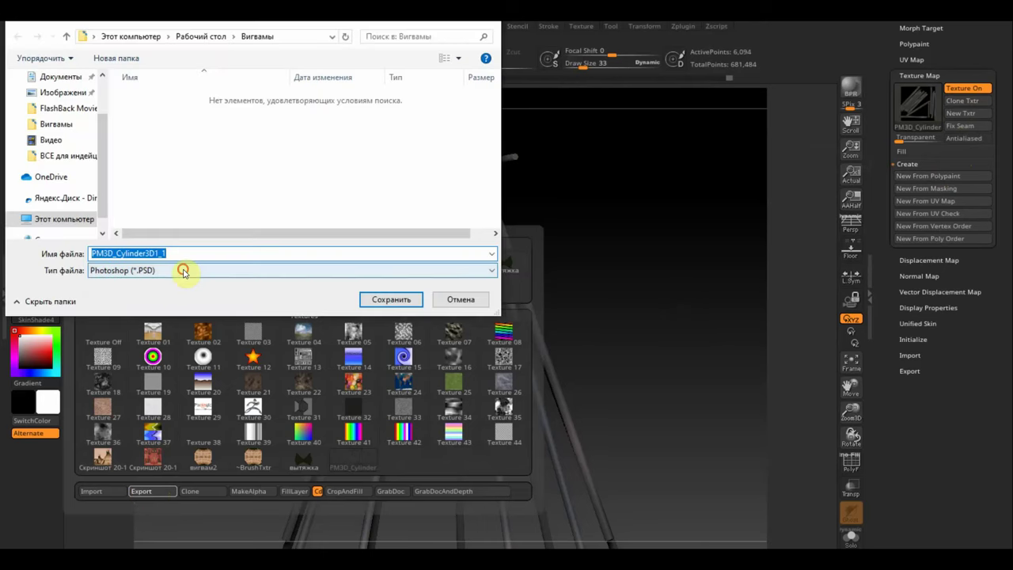
click(181, 270)
click(159, 303)
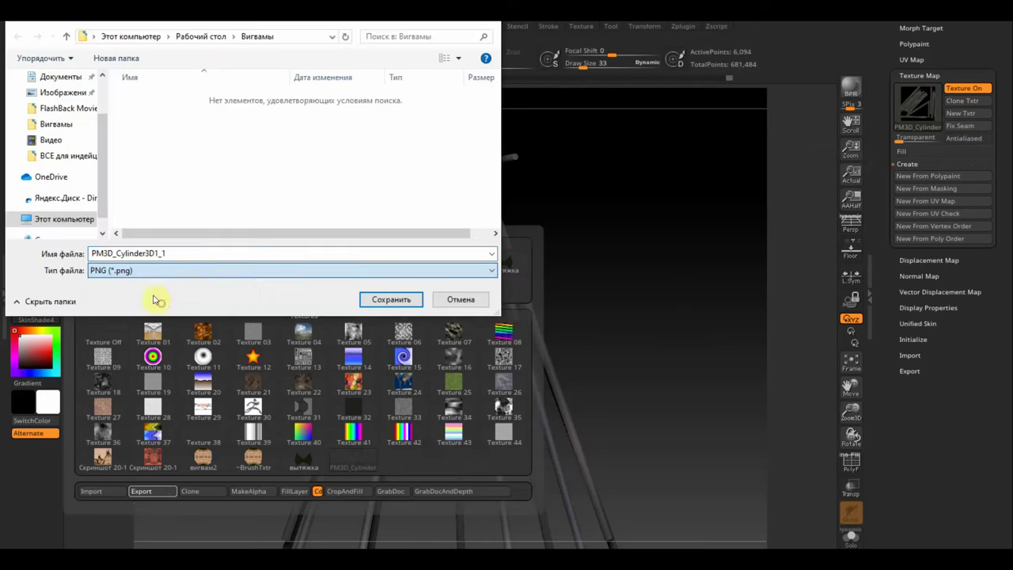
double_click(174, 253)
text(рейки)
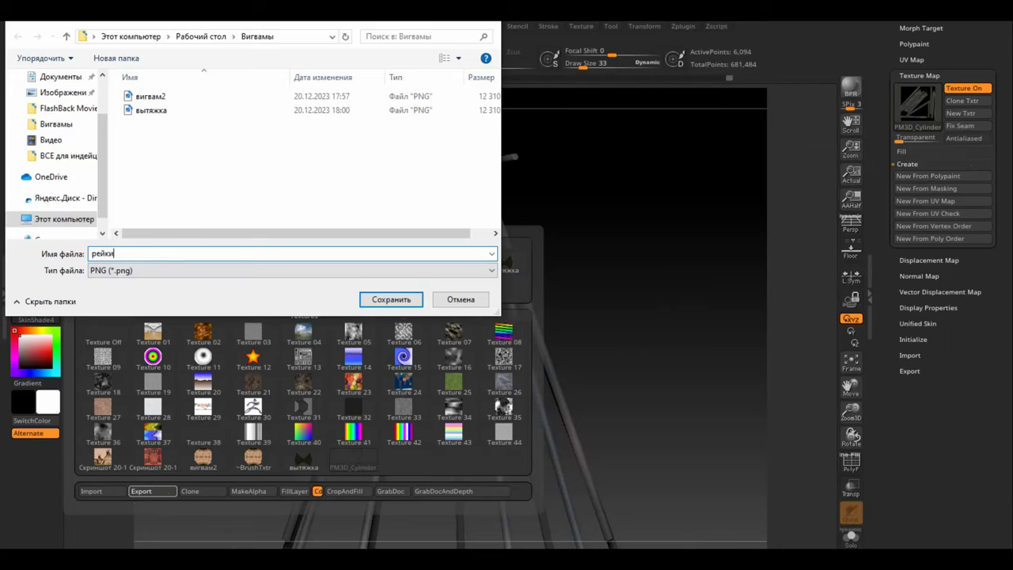
key(Return)
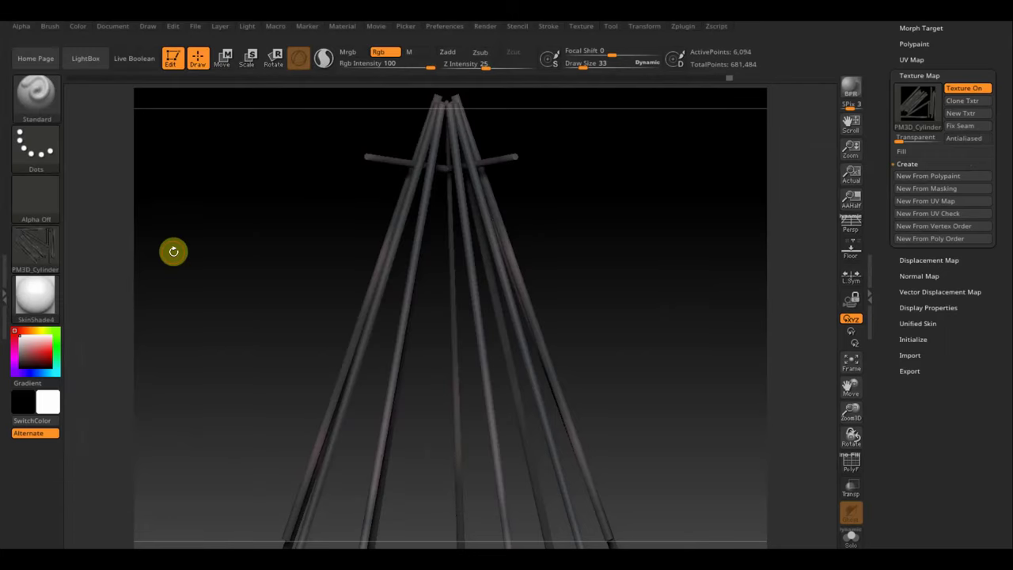
Export the poles mesh as an OBJ named 'рейки' into the Вигвамы folder
scroll(990, 87, up, 5)
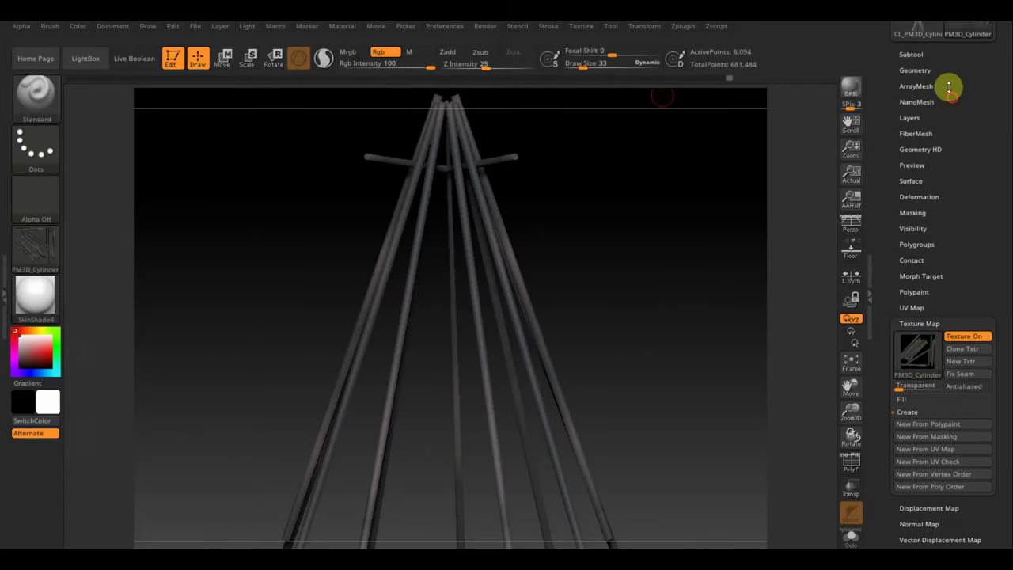
click(922, 77)
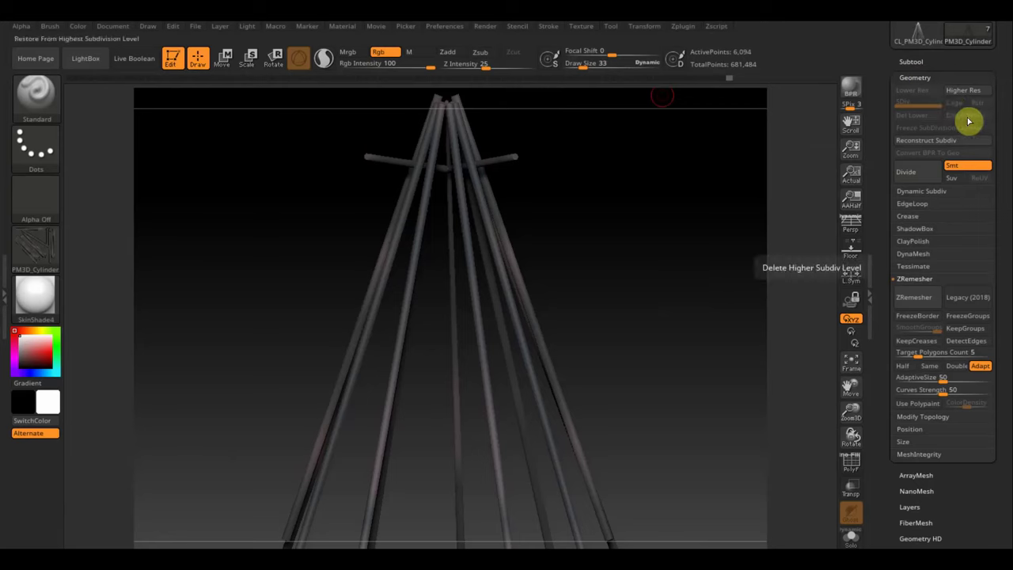
scroll(998, 70, up, 4)
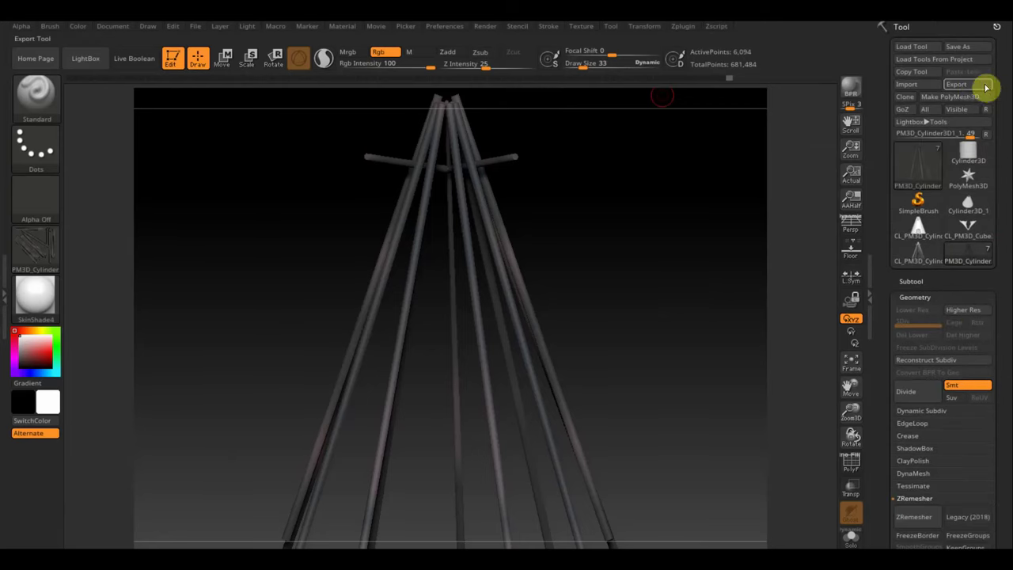
click(959, 84)
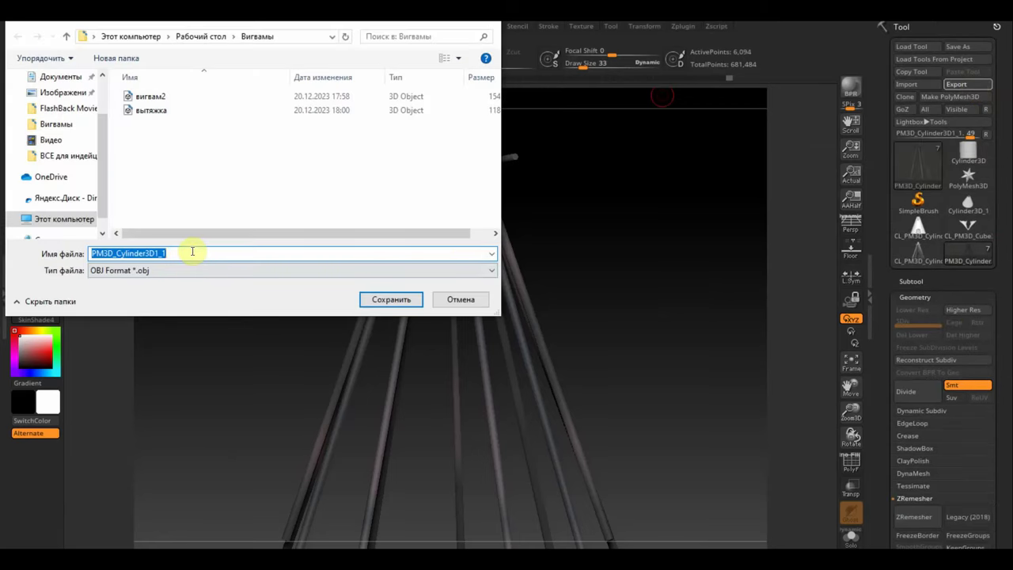
text(рейки)
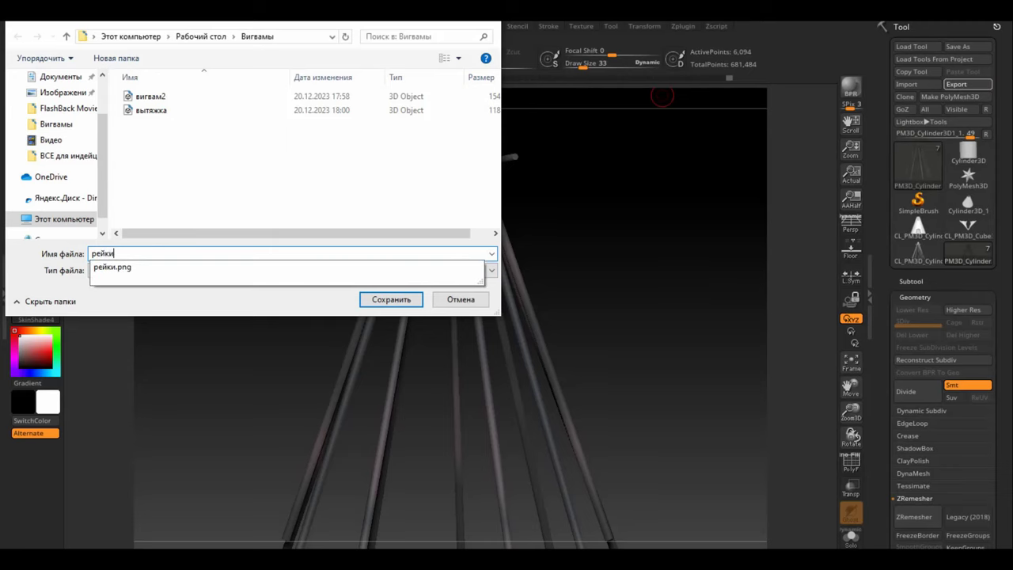
key(Return)
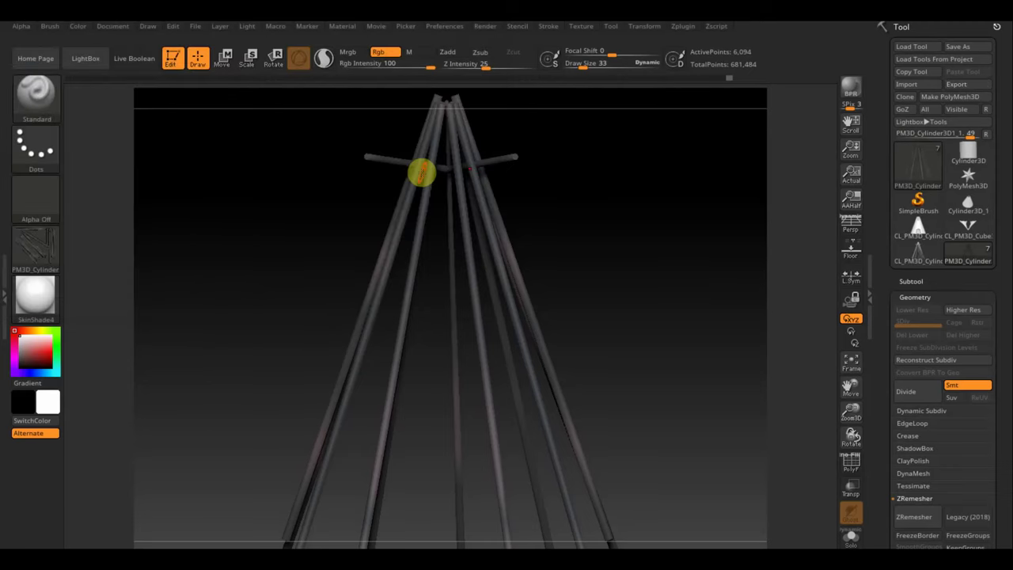
click(911, 281)
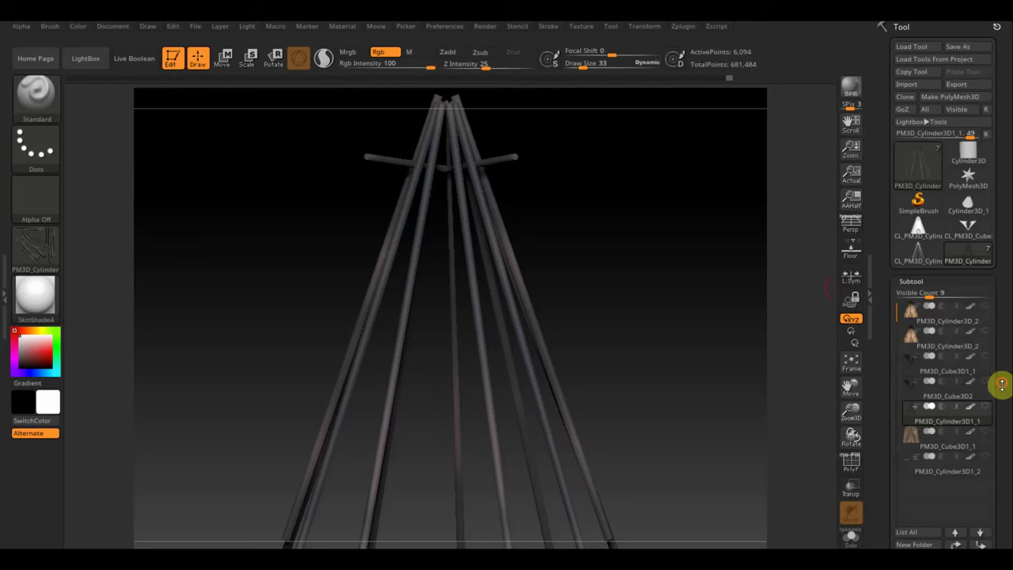
drag(997, 385, 1008, 310)
Duplicate the PM3D_Cube3D1_1 cover piece as a backup and reselect the original
click(911, 304)
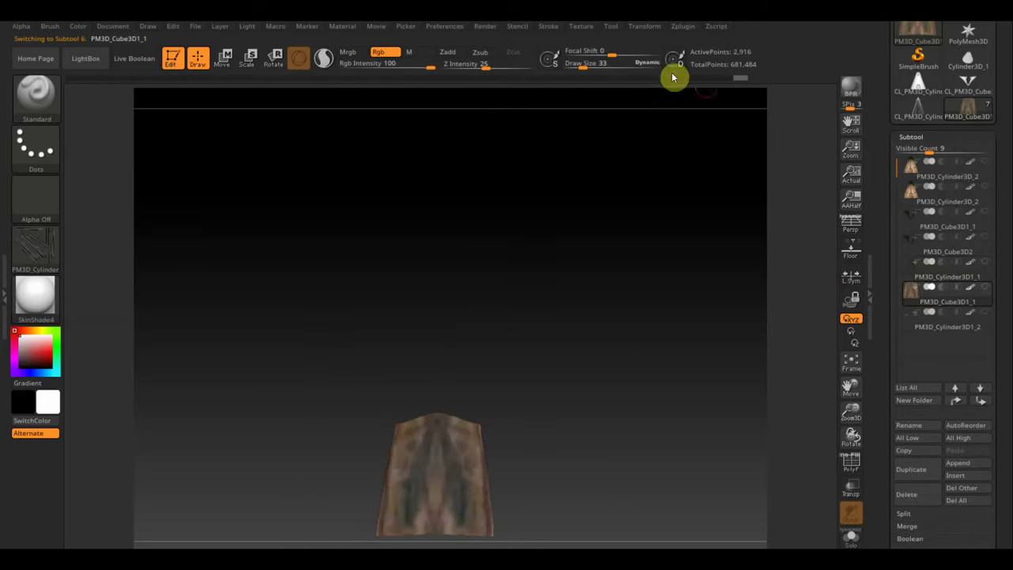
drag(997, 305, 1009, 236)
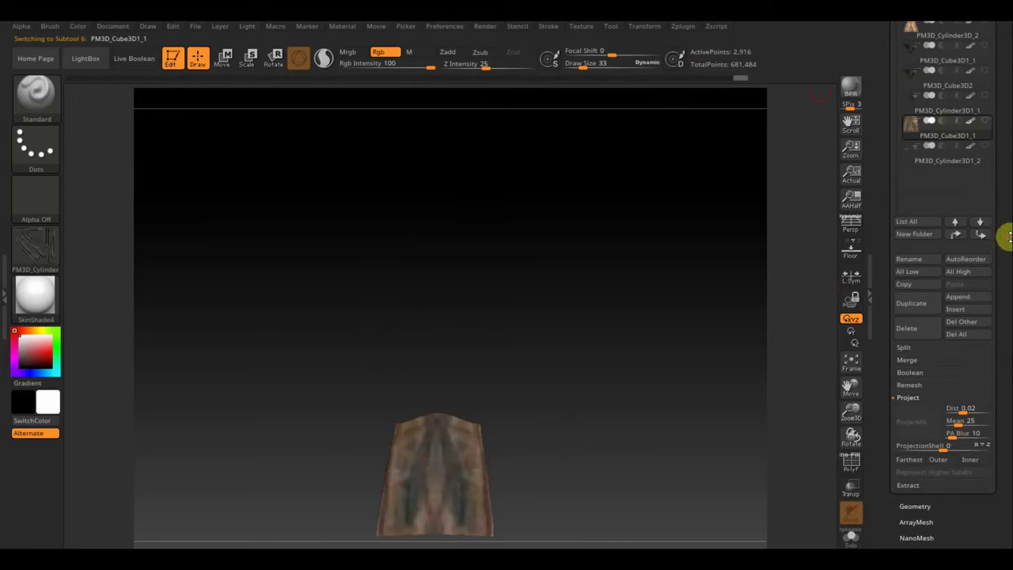
click(915, 307)
mouse_move(946, 135)
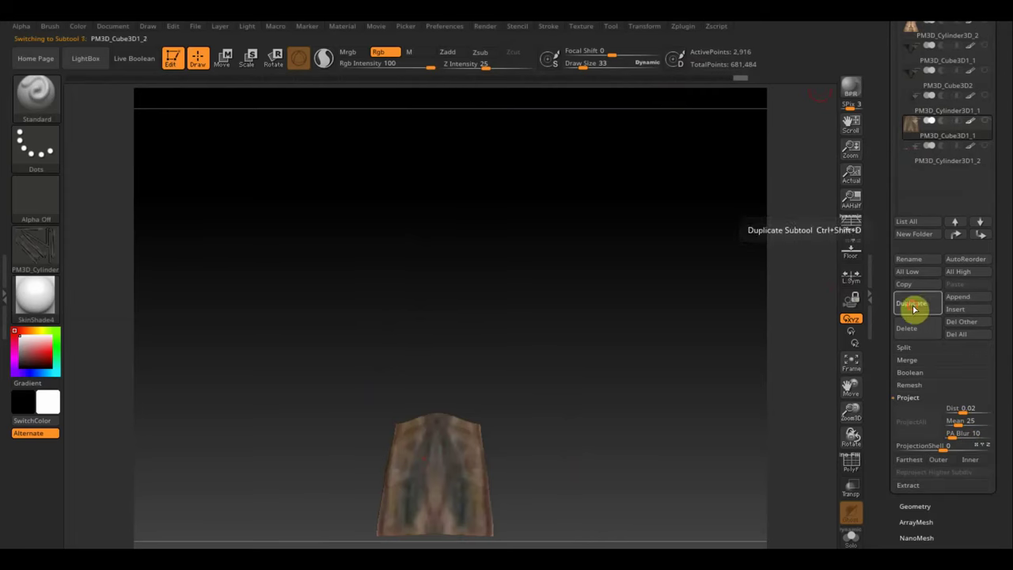
click(922, 135)
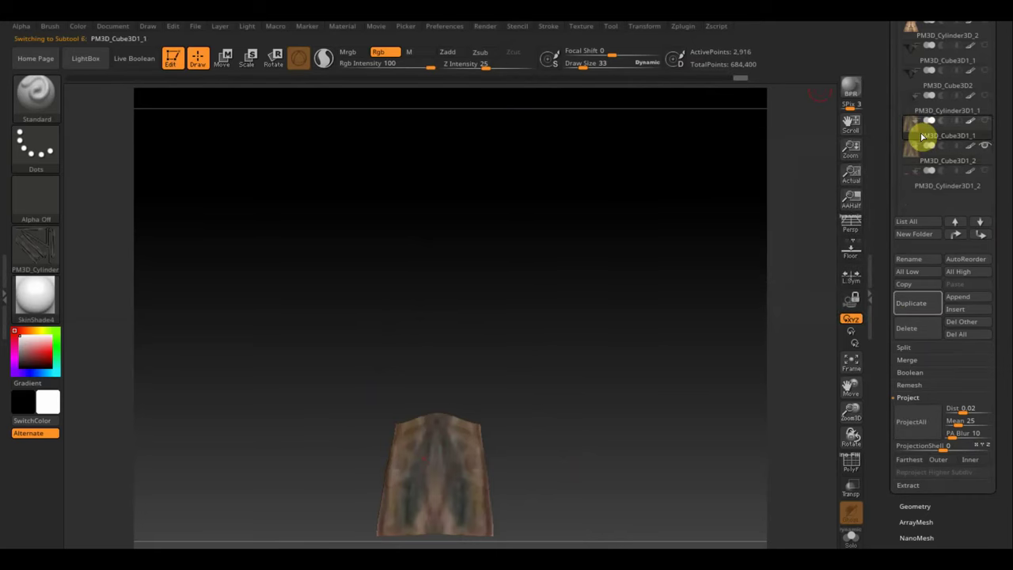
Enable ZRemesher Legacy (2018) and set target polygon count to about 0.12
scroll(1004, 317, down, 5)
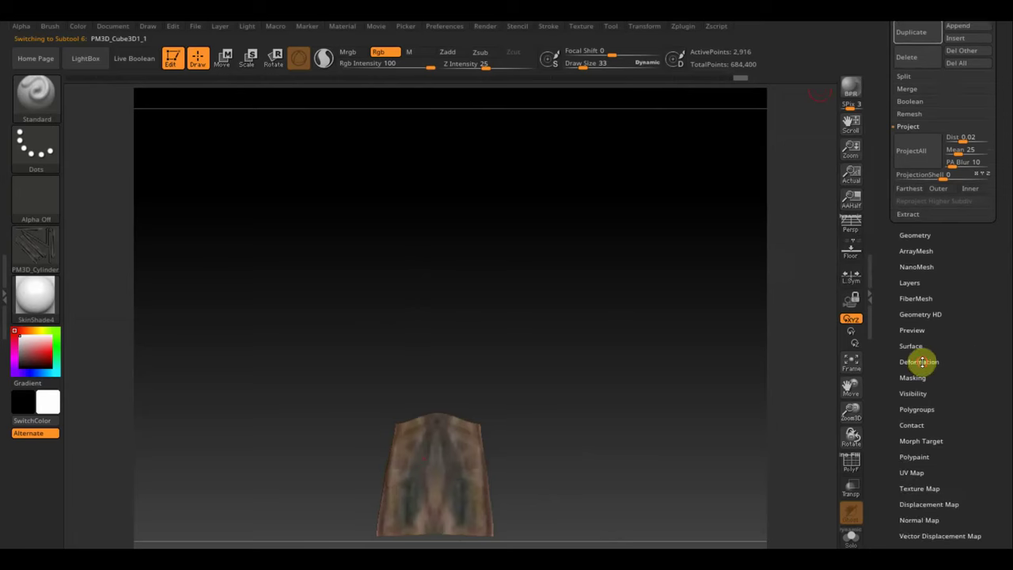
click(922, 362)
scroll(952, 340, up, 5)
scroll(967, 409, up, 5)
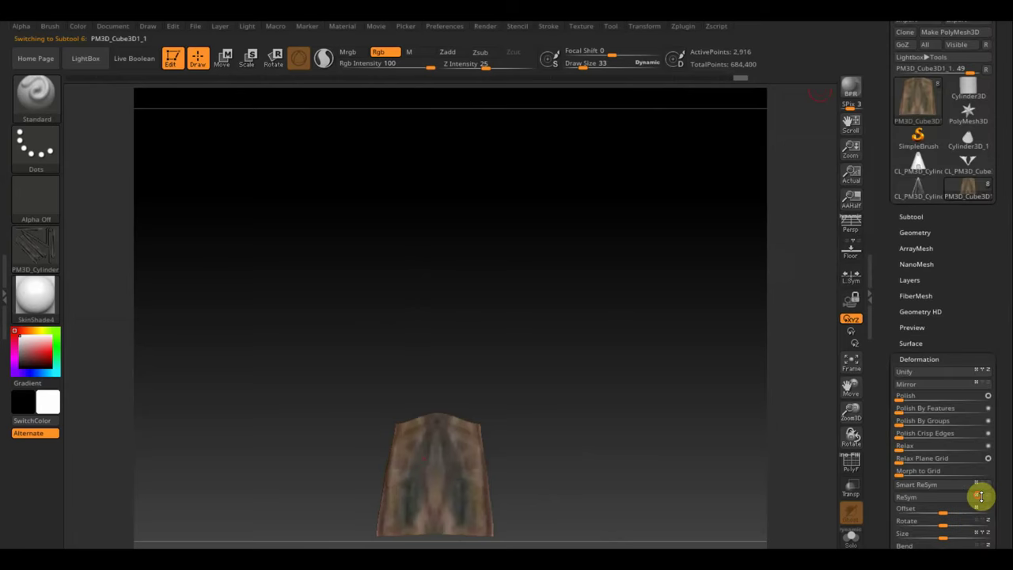
scroll(932, 253, down, 1)
click(923, 206)
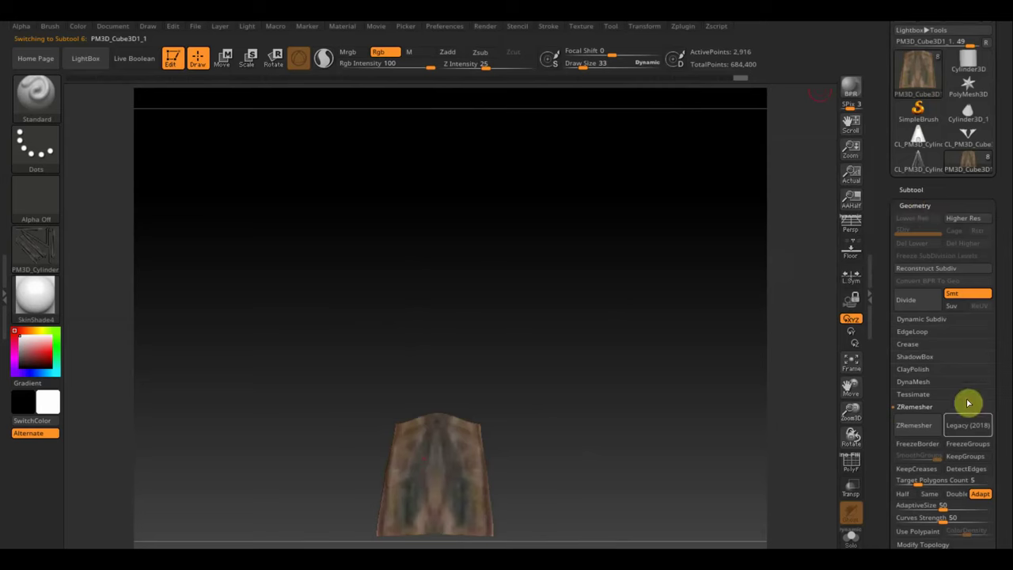
click(967, 428)
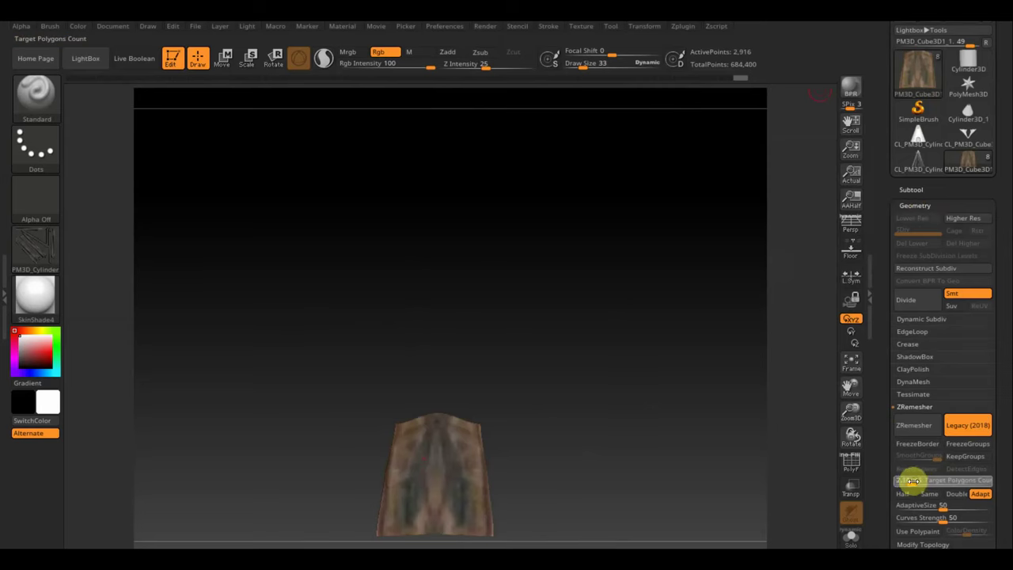
drag(902, 481, 895, 481)
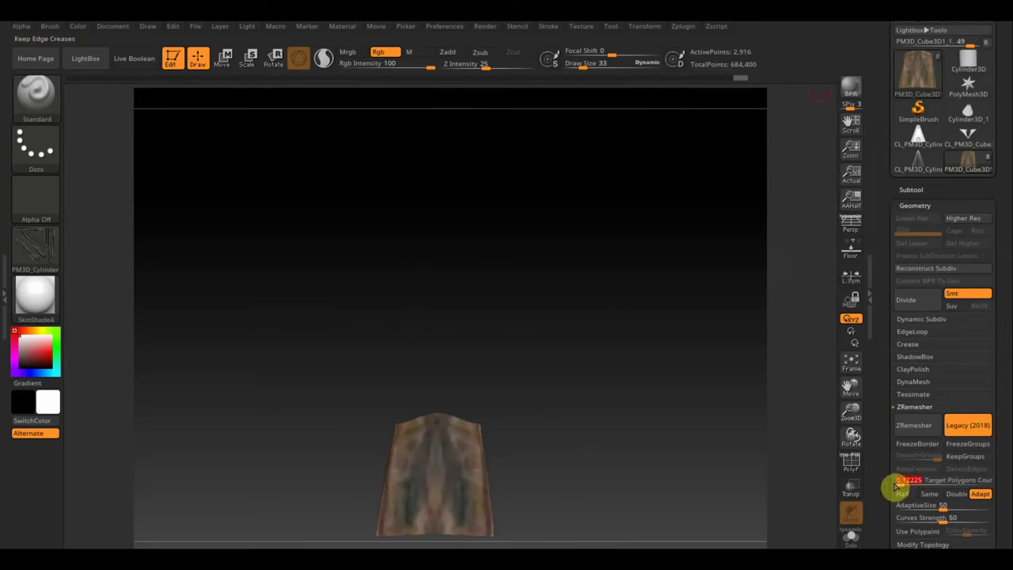
click(917, 429)
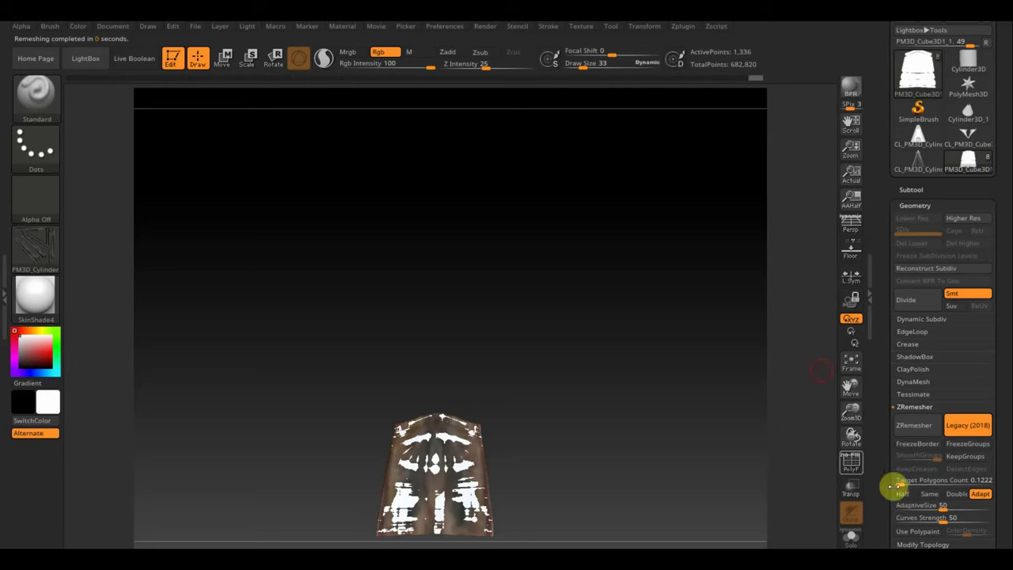
key(ctrl+d)
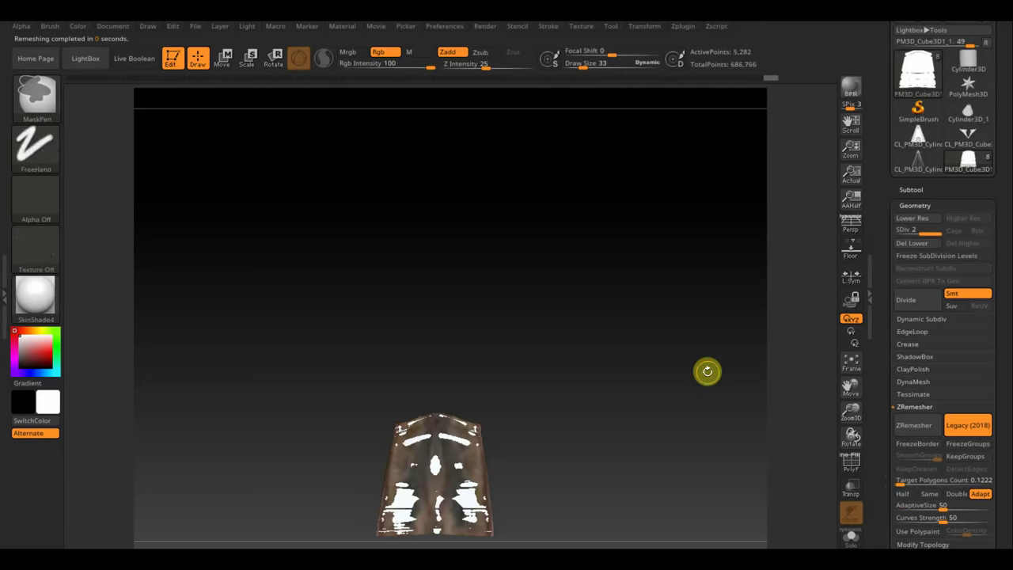
key(ctrl+d)
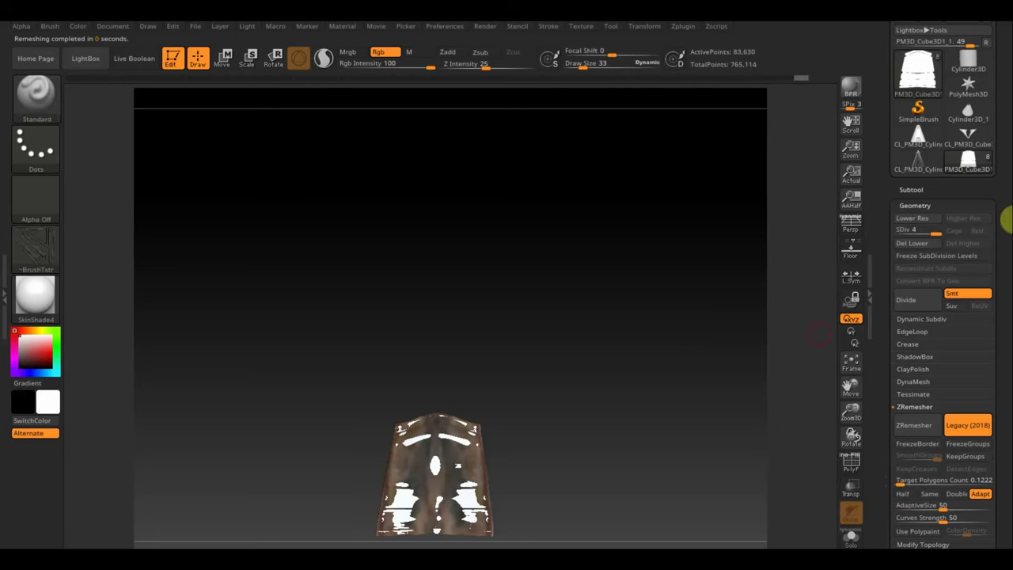
click(911, 189)
drag(1002, 445, 1002, 396)
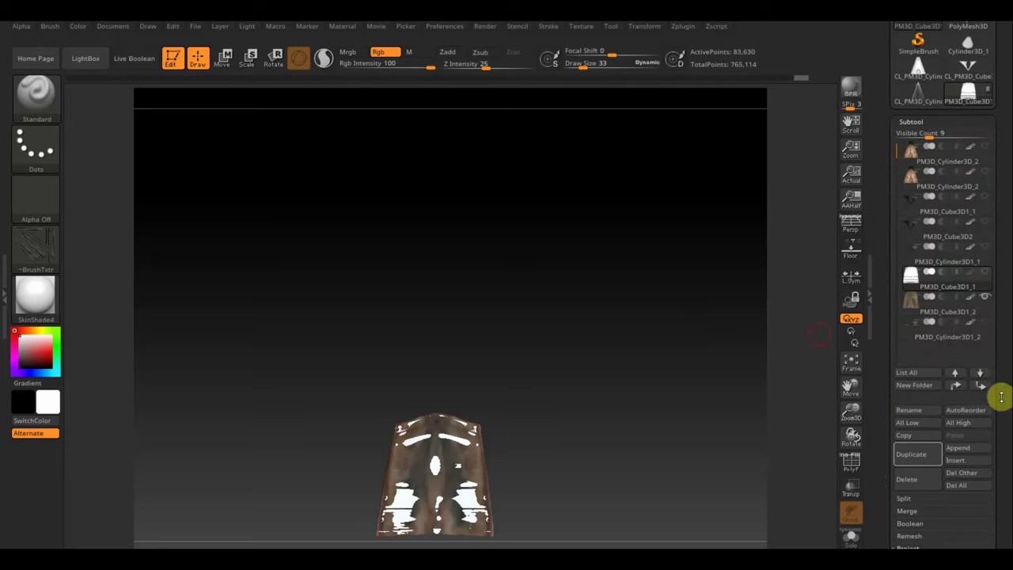
click(920, 546)
click(756, 535)
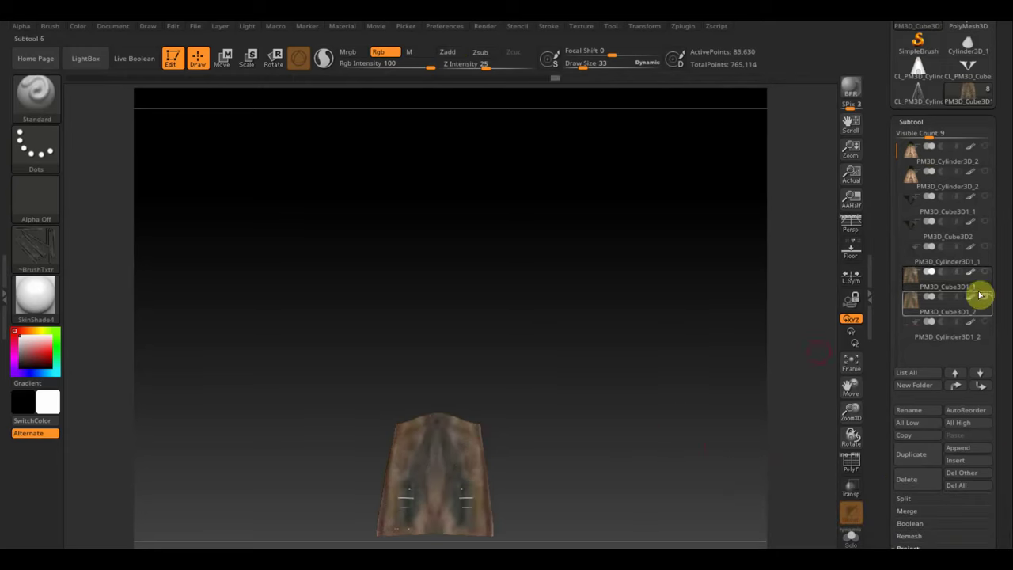
mouse_move(947, 300)
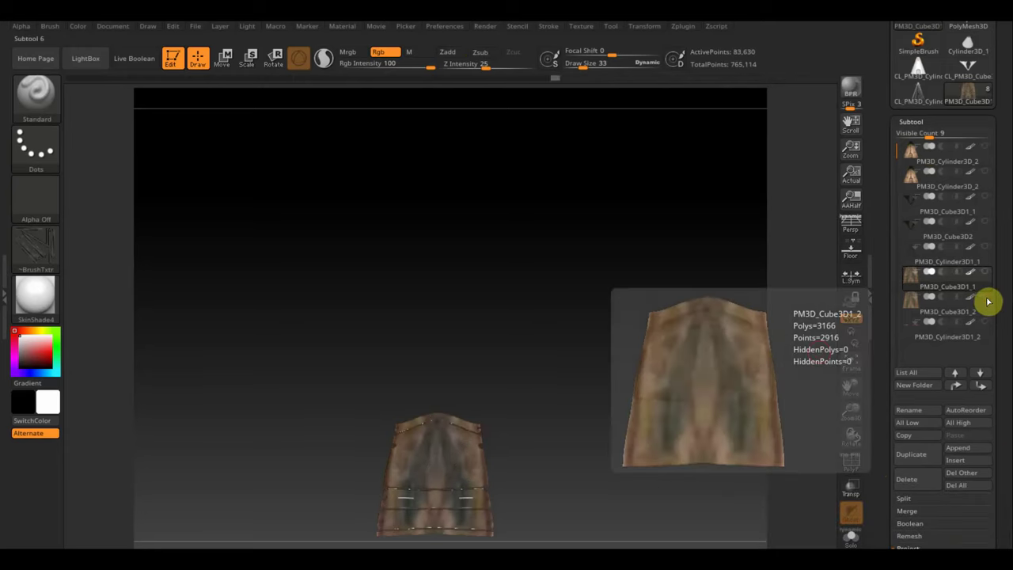
mouse_move(640, 364)
mouse_down()
mouse_move(622, 346)
mouse_move(617, 385)
mouse_move(595, 377)
mouse_move(602, 245)
mouse_move(672, 411)
mouse_up()
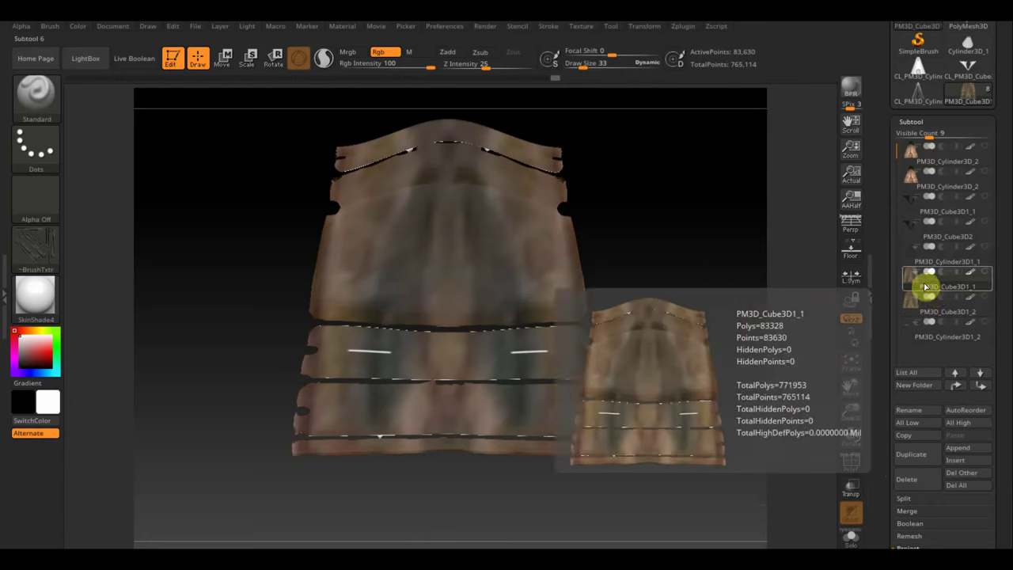
Delete the extra three-strip cover subtool and inspect the remaining cover panel
click(911, 477)
click(794, 504)
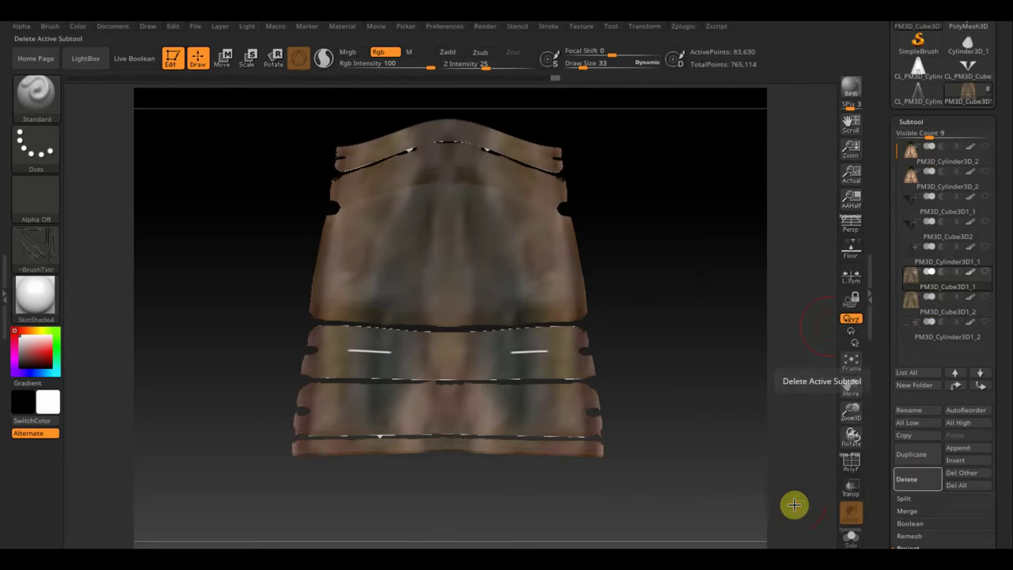
drag(662, 341, 672, 351)
click(850, 469)
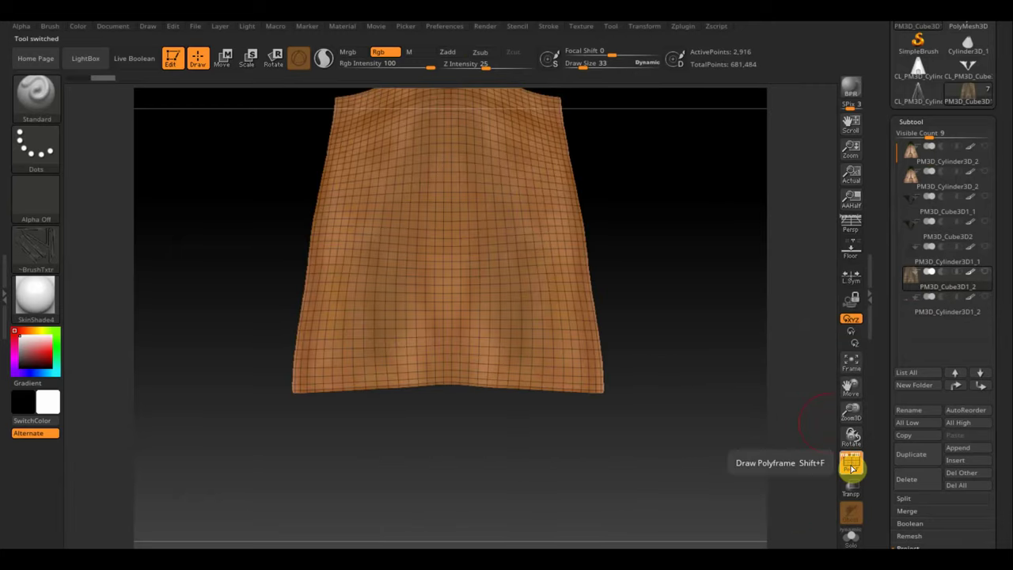
click(850, 470)
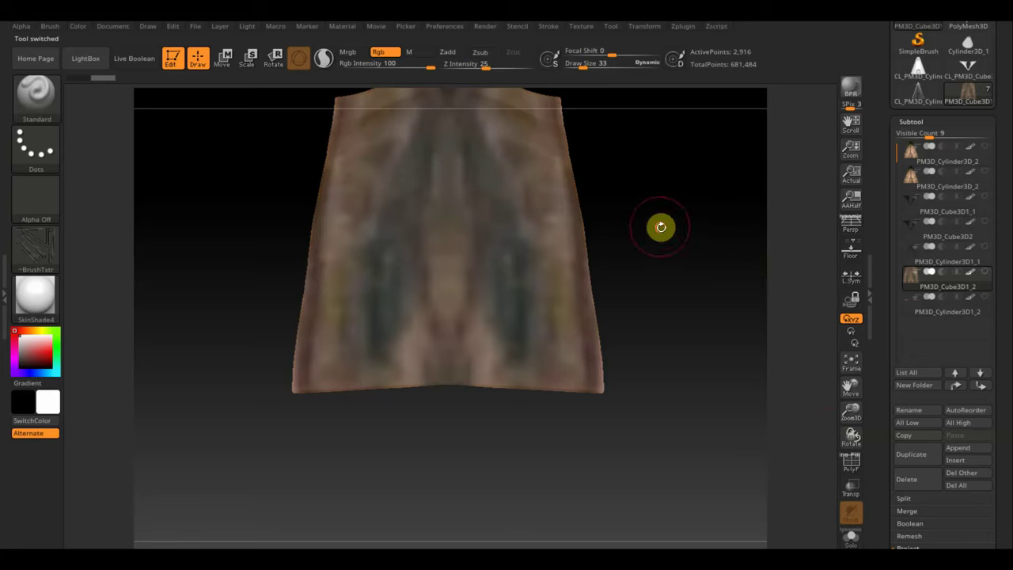
drag(660, 226, 678, 325)
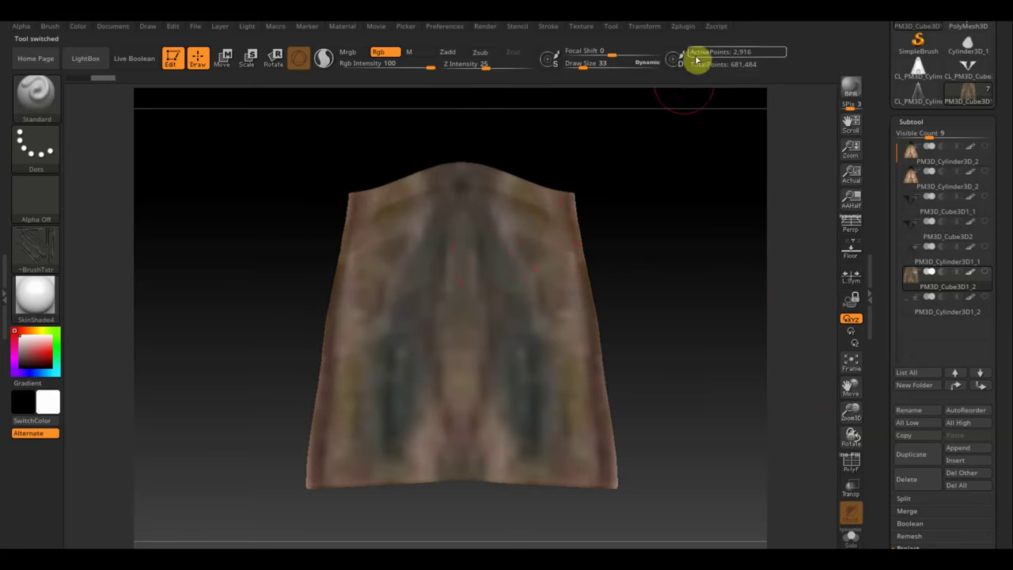
Unwrap a clone of the cover panel in UV Master and paste its UVs onto the original
click(690, 30)
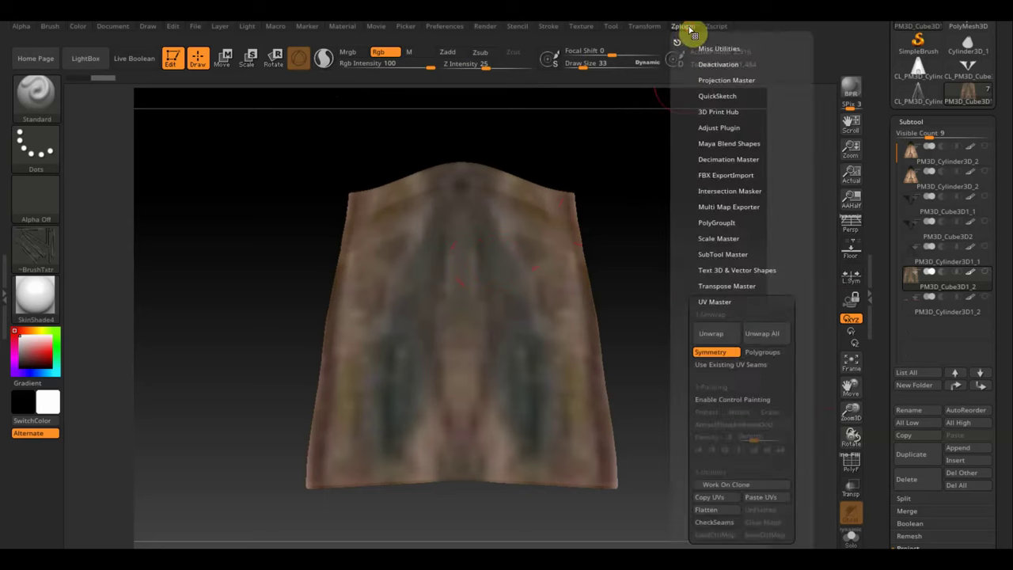
click(729, 484)
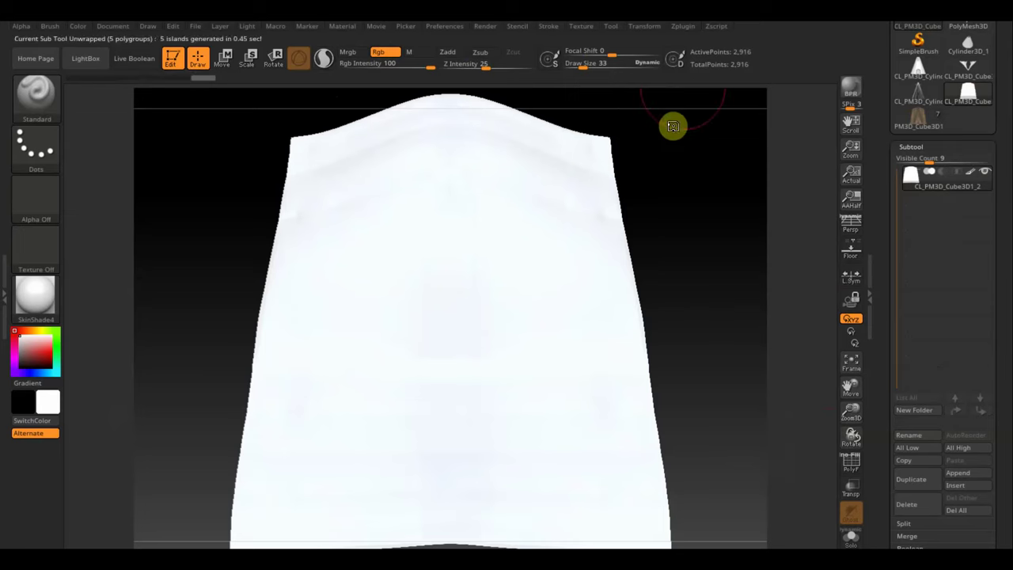
click(686, 31)
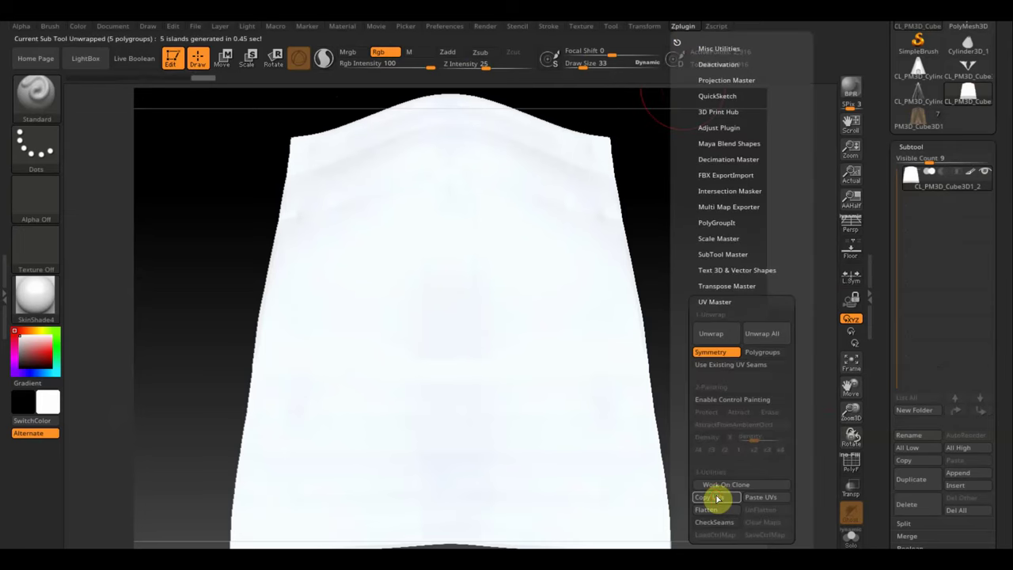
click(707, 496)
click(918, 120)
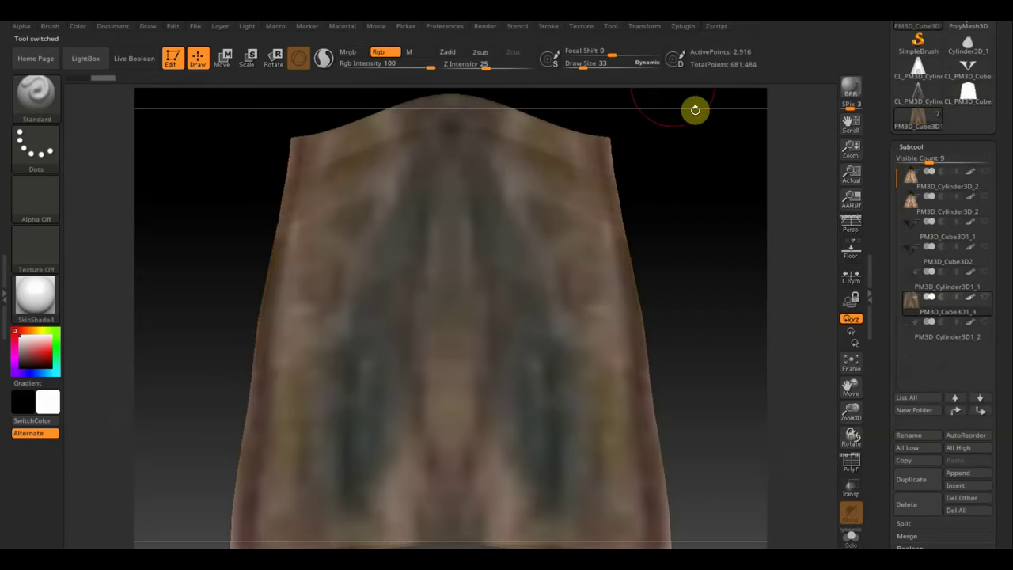
click(683, 27)
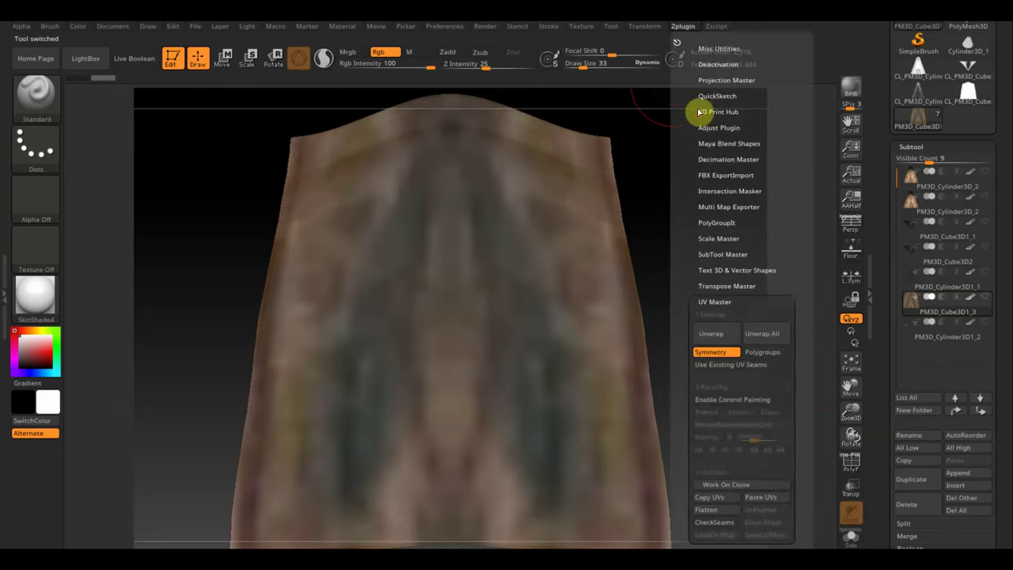
click(761, 497)
scroll(1002, 503, down, 5)
Create a 2048×2048 texture from the cover panel's polypaint and flip it vertically
scroll(997, 410, down, 3)
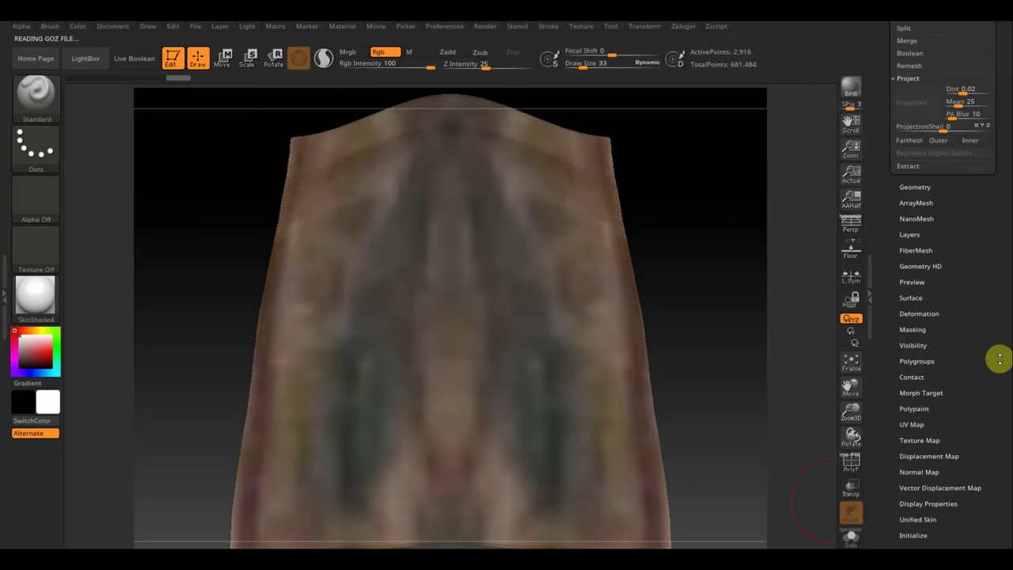
scroll(995, 356, down, 1)
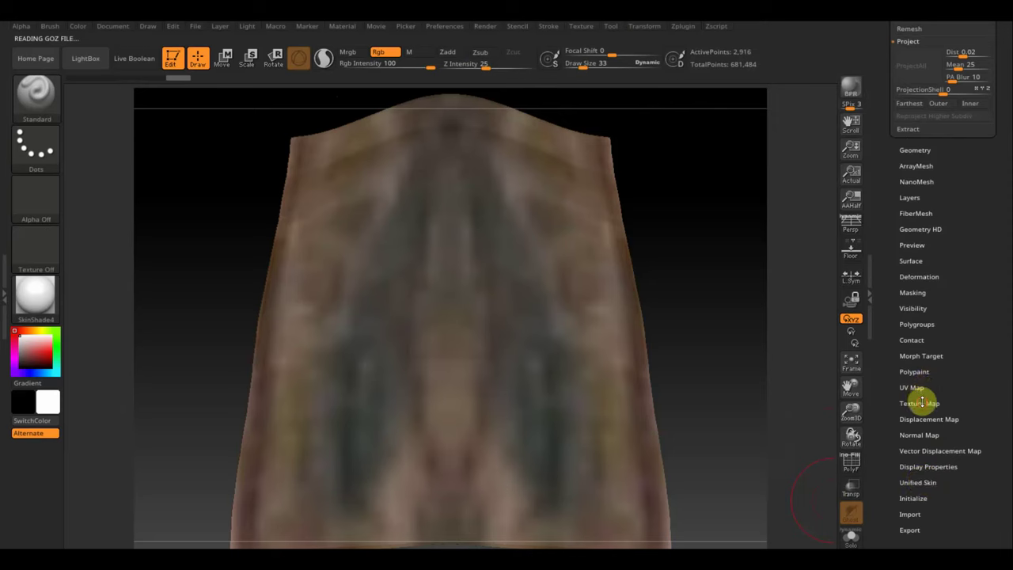
click(919, 403)
scroll(966, 247, up, 2)
scroll(983, 153, up, 3)
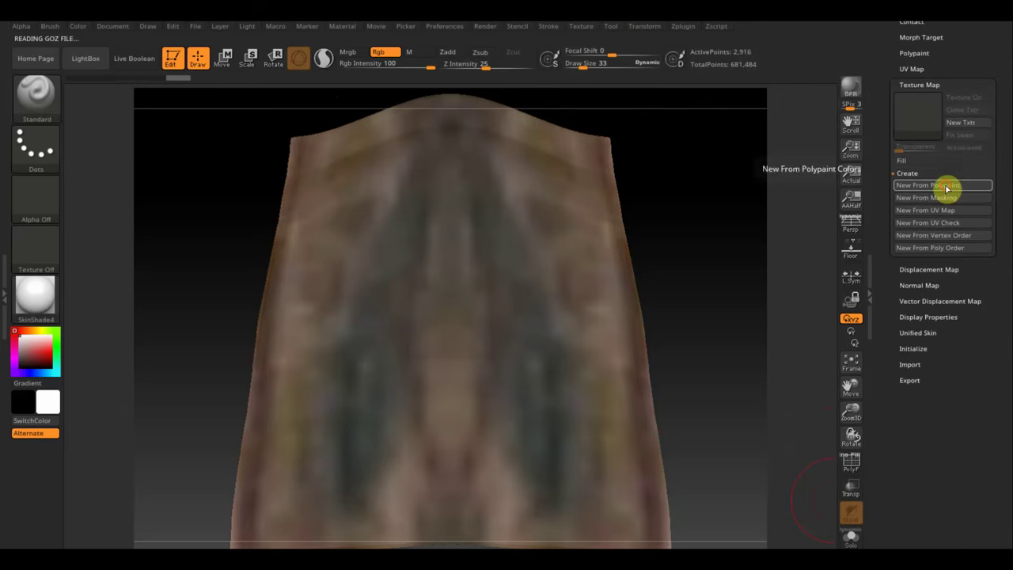
click(946, 186)
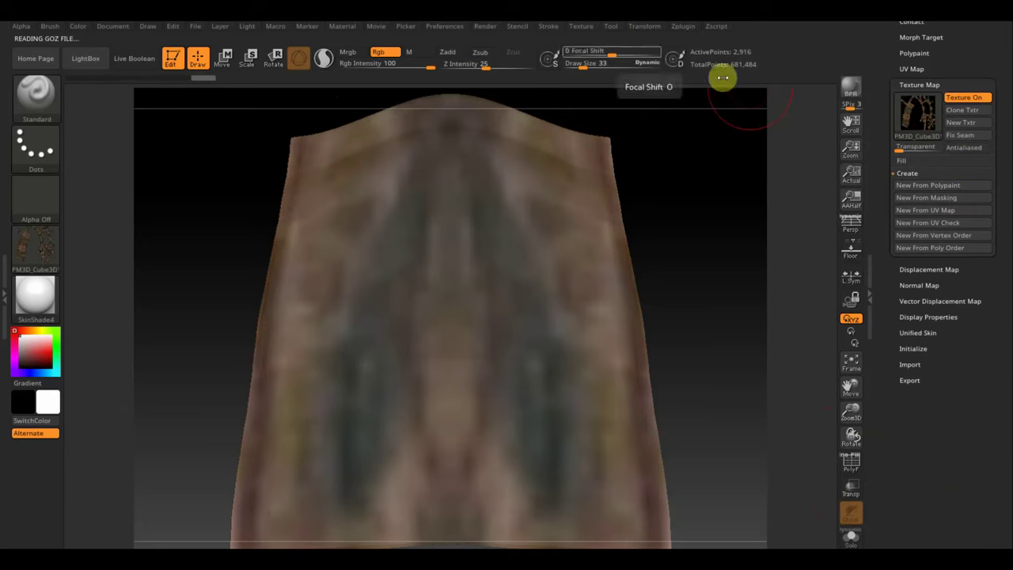
click(621, 33)
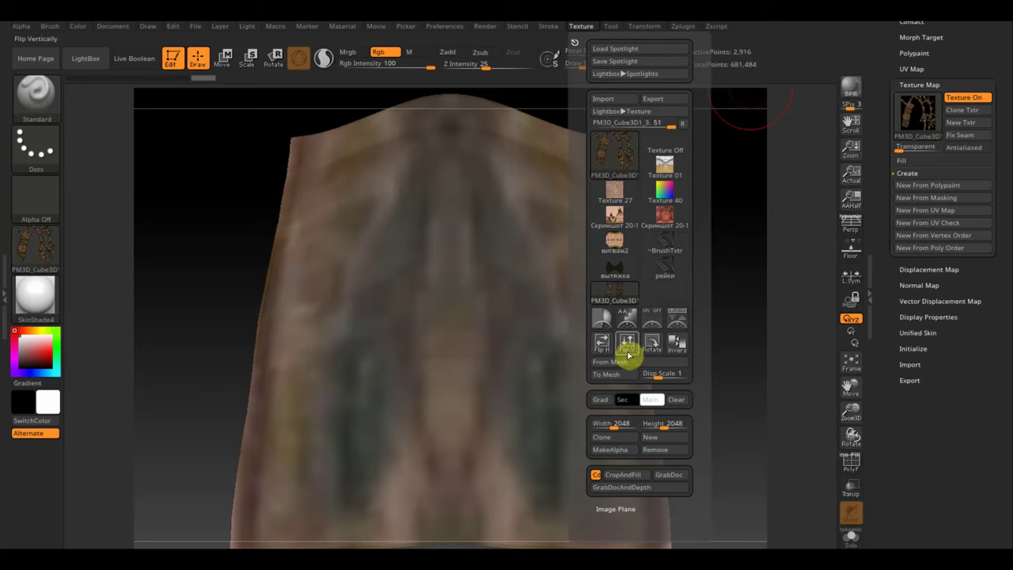
click(628, 355)
Export the texture as a PNG named дверь into the Вигвамы folder
click(35, 245)
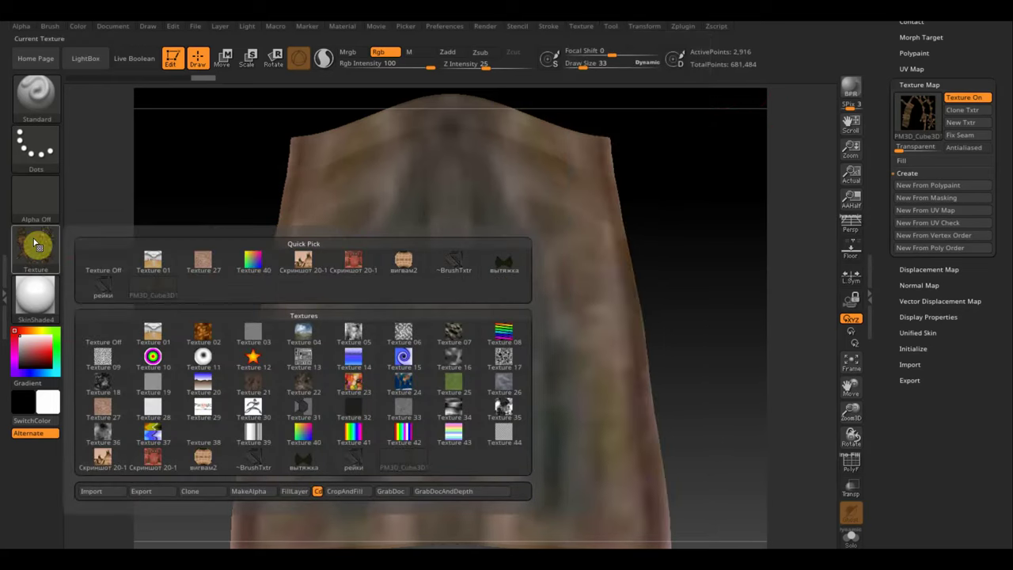
click(148, 492)
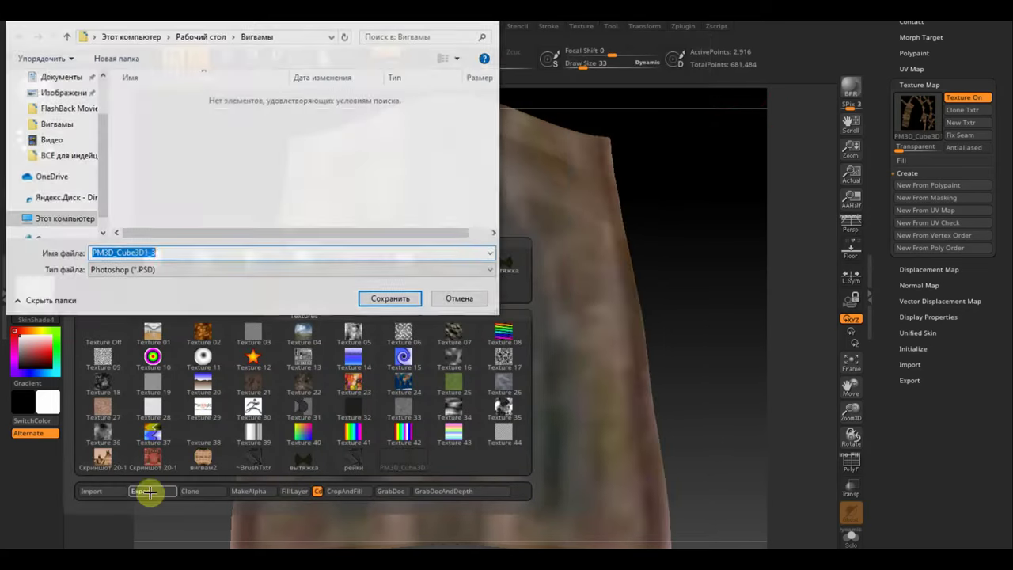
click(171, 269)
click(161, 304)
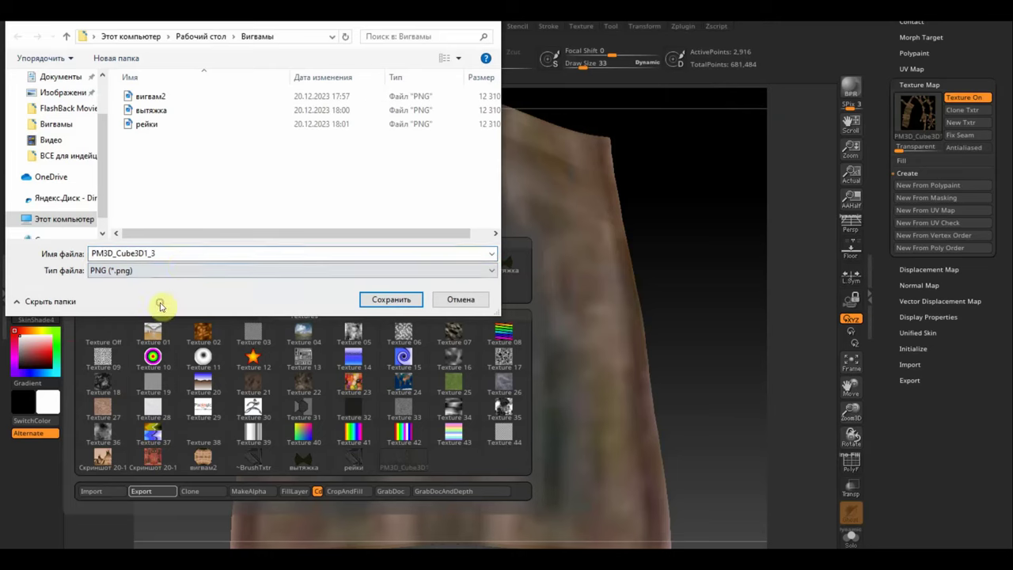
double_click(170, 252)
text(дверь)
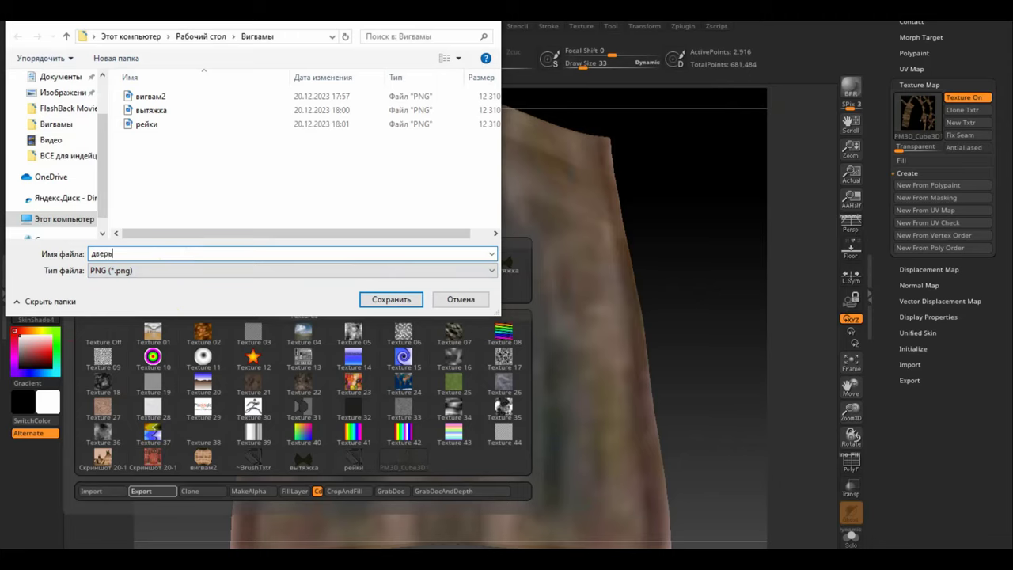
key(Return)
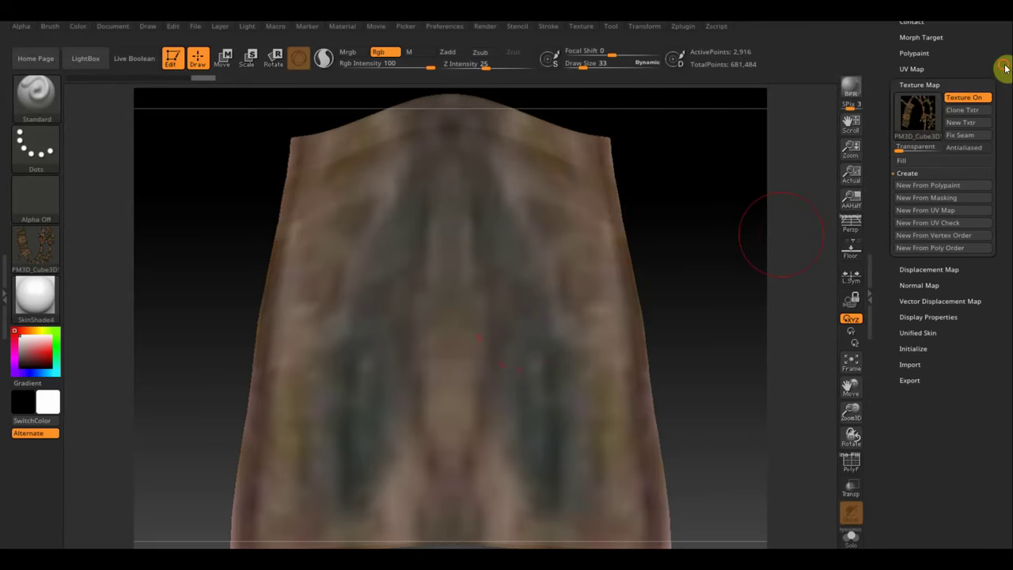
scroll(1003, 68, up, 5)
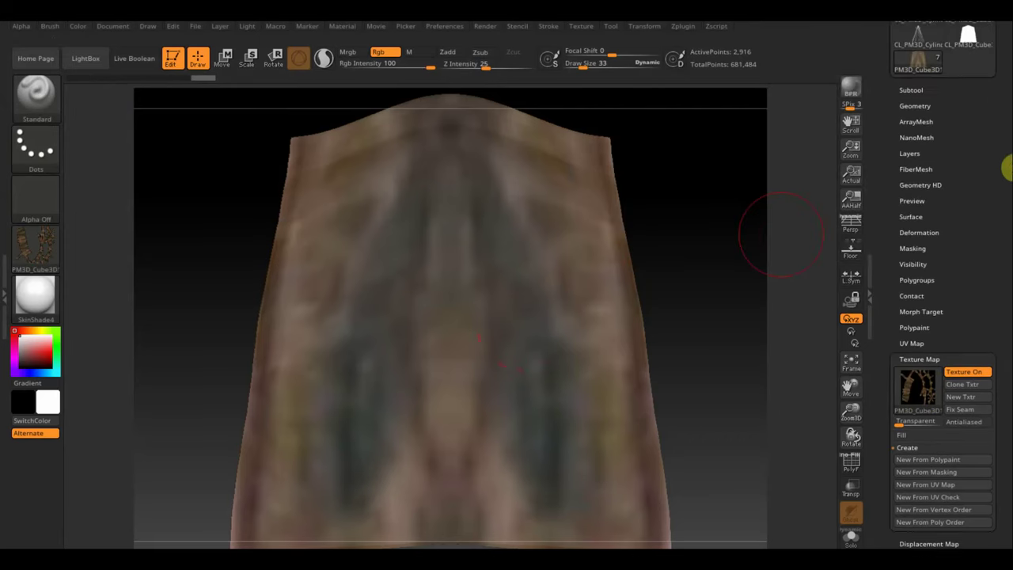
Make PM3D_Cylinder3D1_2 the active subtool and inspect its wireframe and texture
click(917, 95)
click(907, 279)
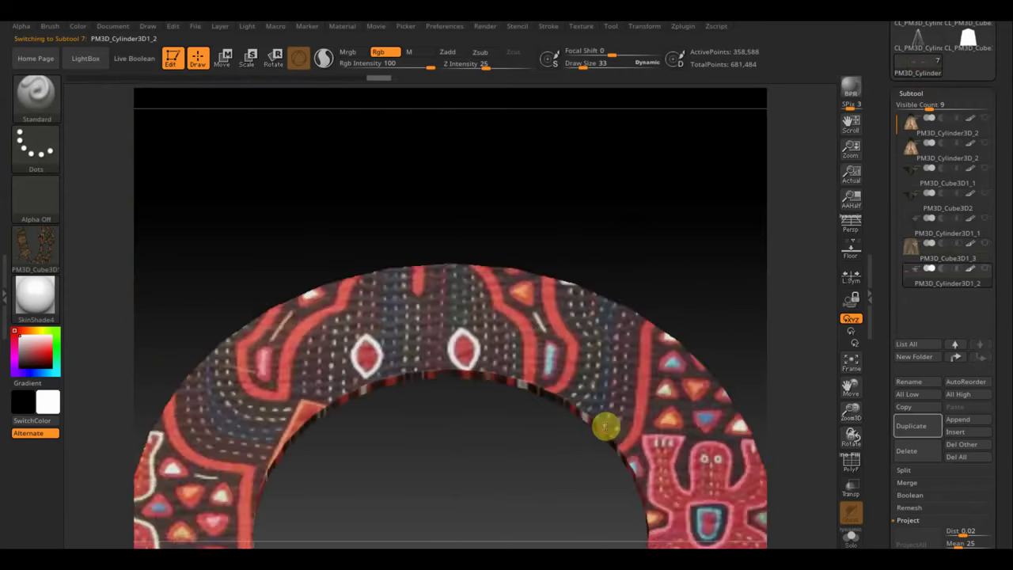
mouse_move(606, 428)
mouse_down()
mouse_move(623, 298)
mouse_move(644, 239)
mouse_move(639, 163)
mouse_move(710, 350)
mouse_move(739, 385)
mouse_up()
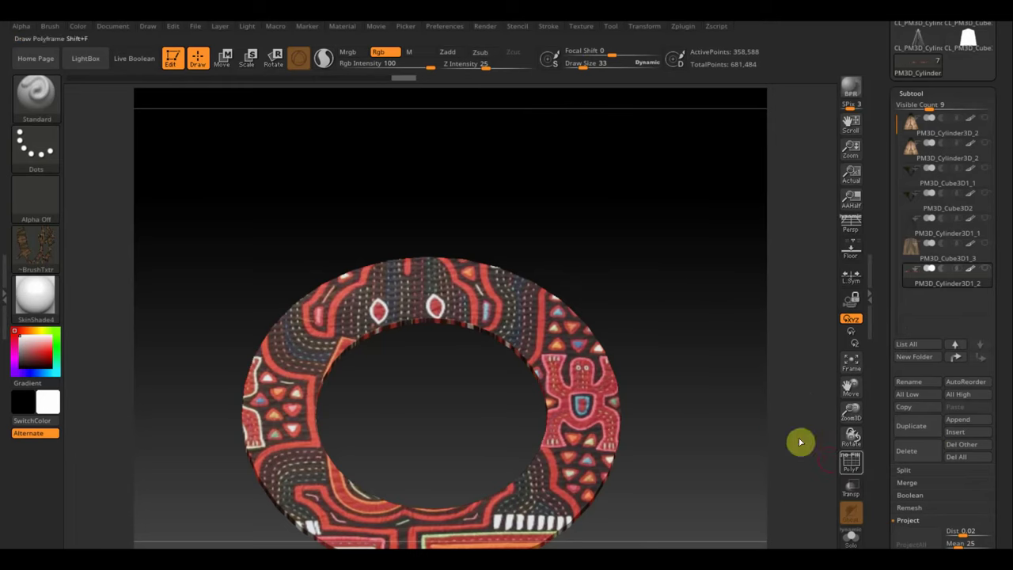
click(851, 463)
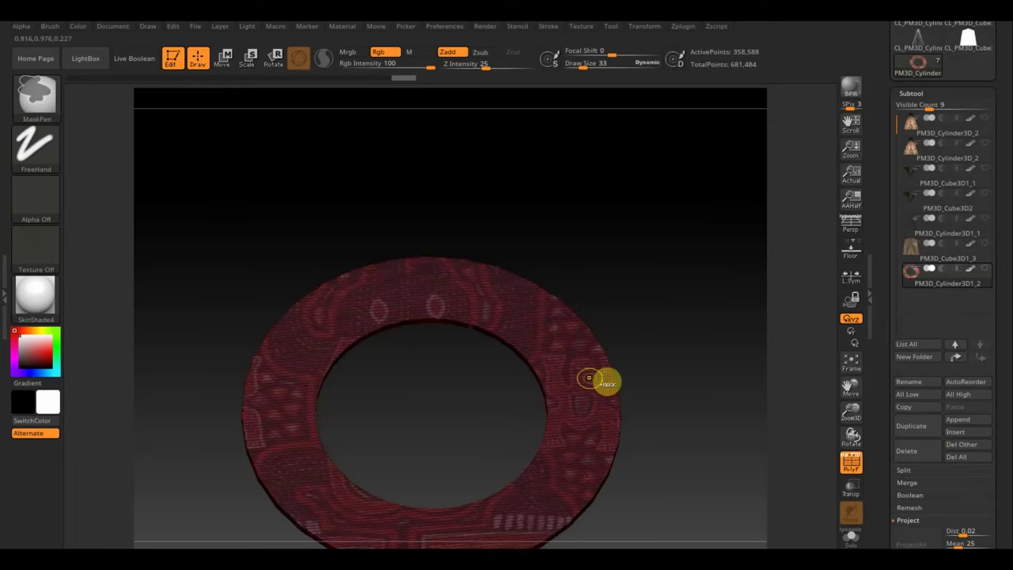
key(ctrl+shift)
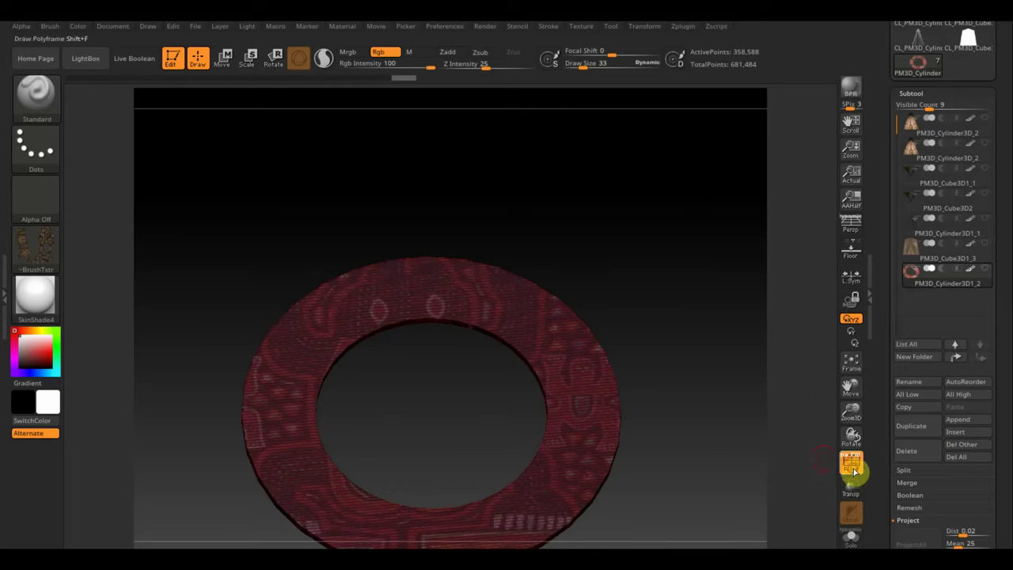
click(851, 462)
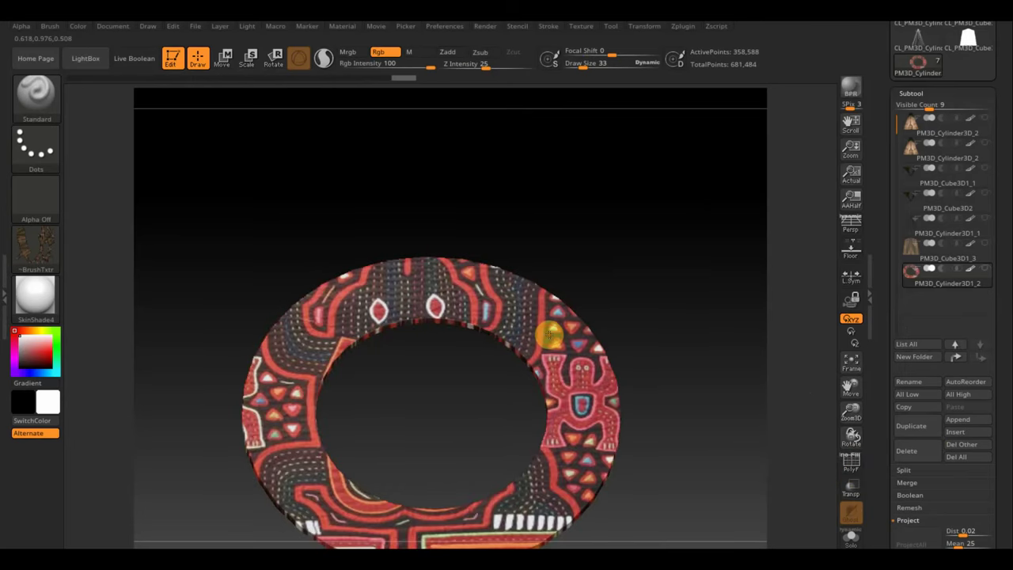
key(ctrl+shift)
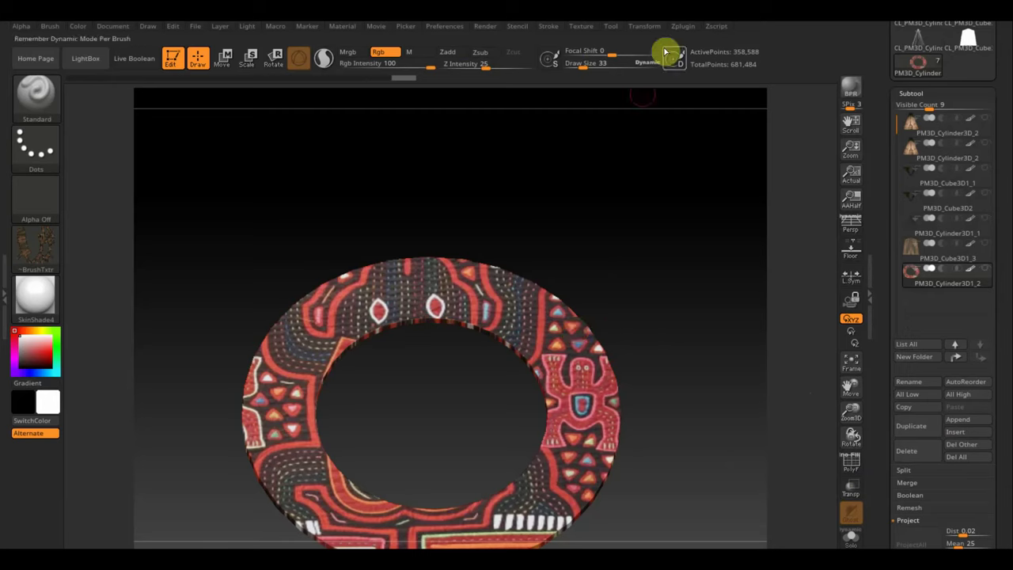
Duplicate the ring as PM3D_Cylinder3D1_3 and reselect the original PM3D_Cylinder3D1_2
click(914, 427)
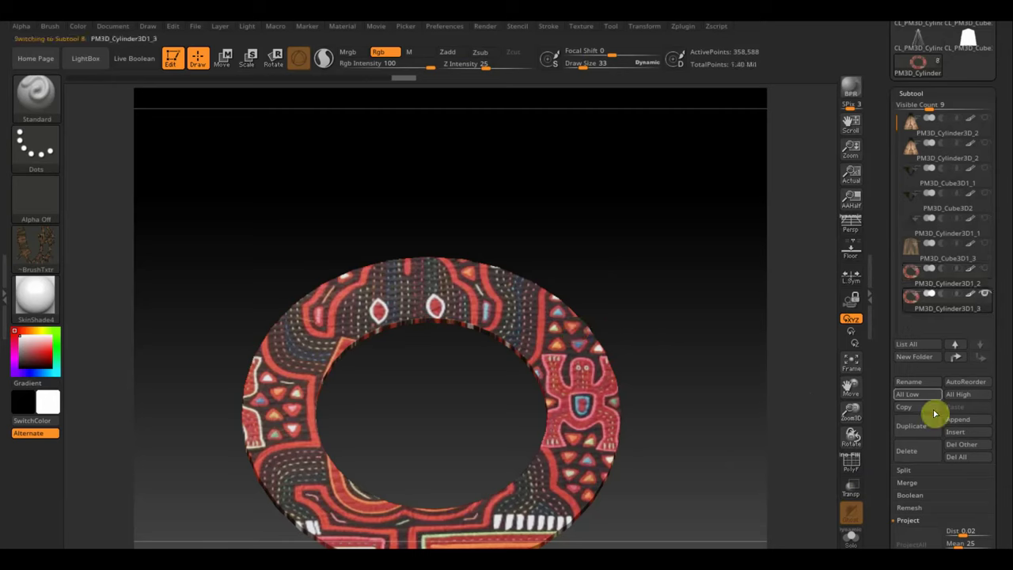
click(925, 283)
drag(1002, 429, 1002, 346)
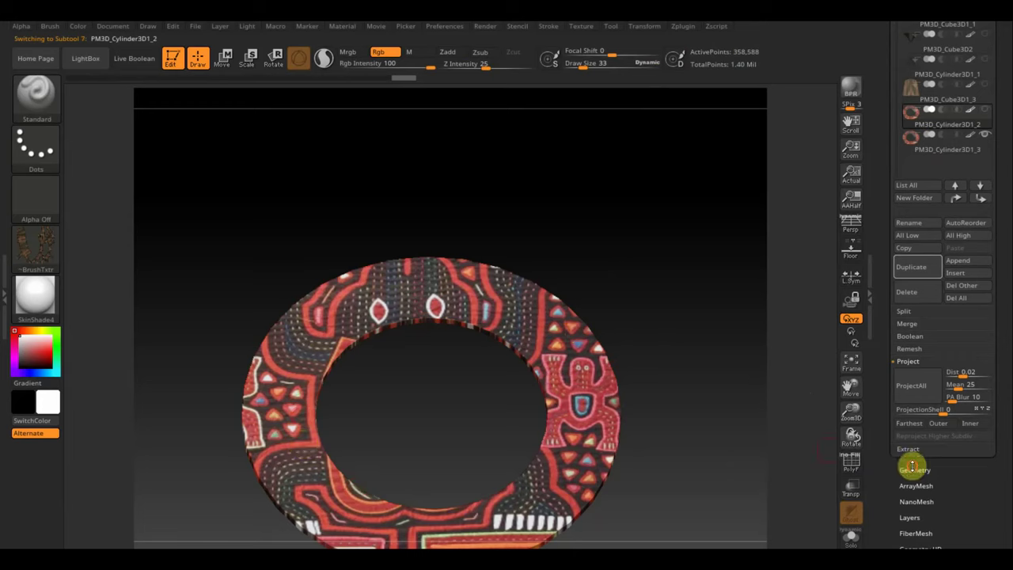
ZRemesh the ring in legacy mode at a 0.1890 target
click(915, 469)
click(967, 170)
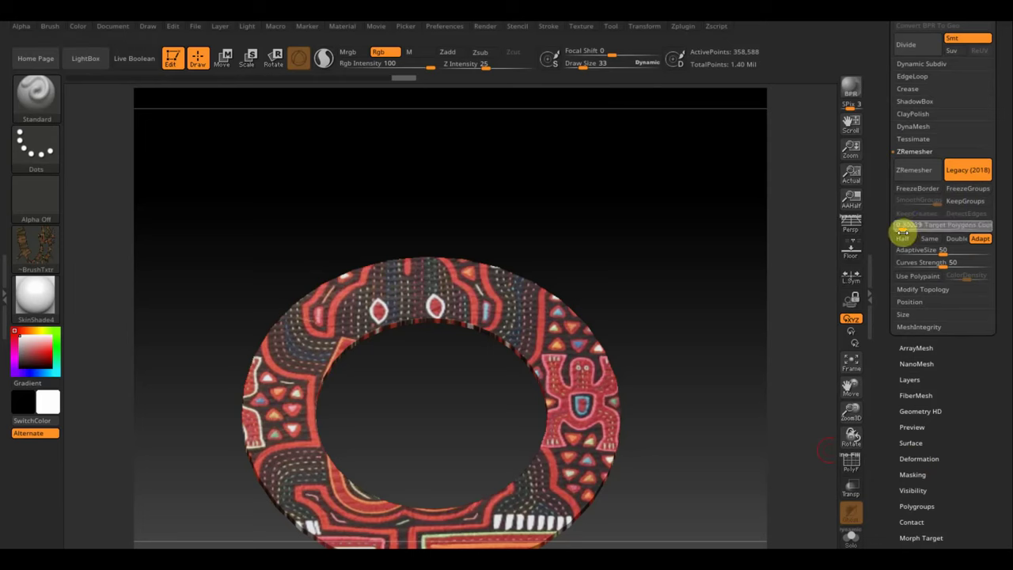
click(918, 176)
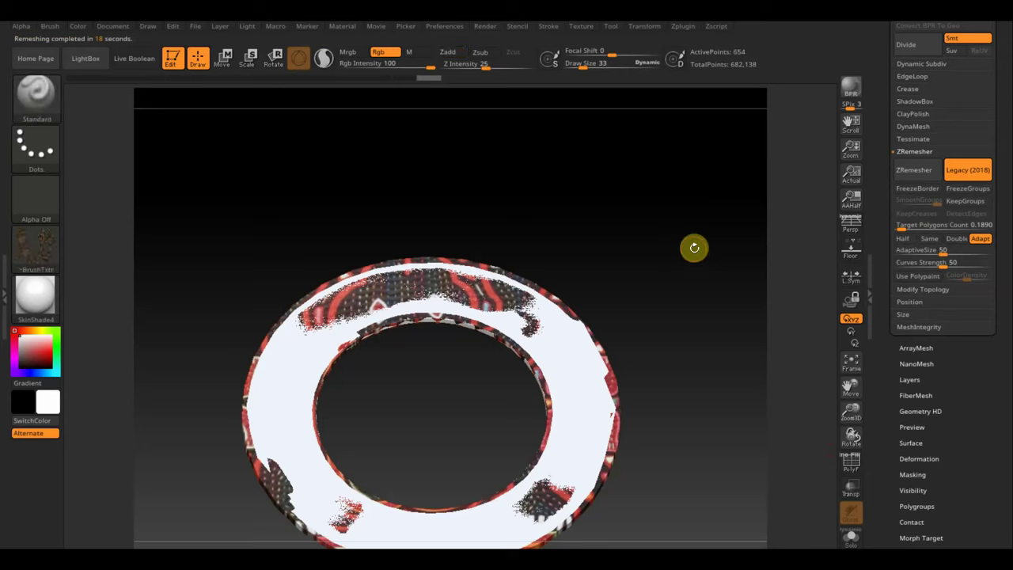
Subdivide the remeshed ring to level 5, reaching 167,808 points
key(ctrl)
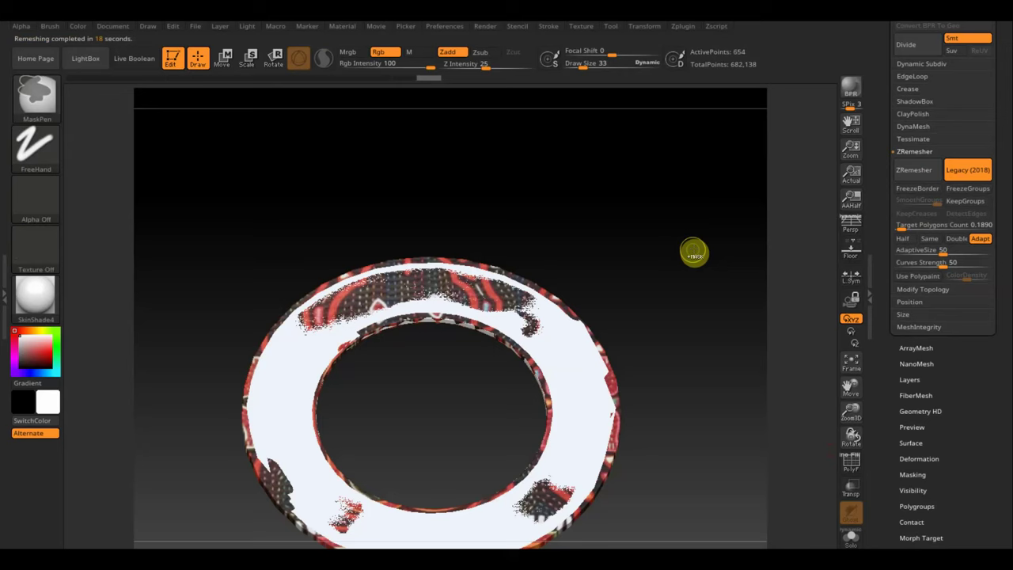
key(ctrl+z)
key(ctrl+z)
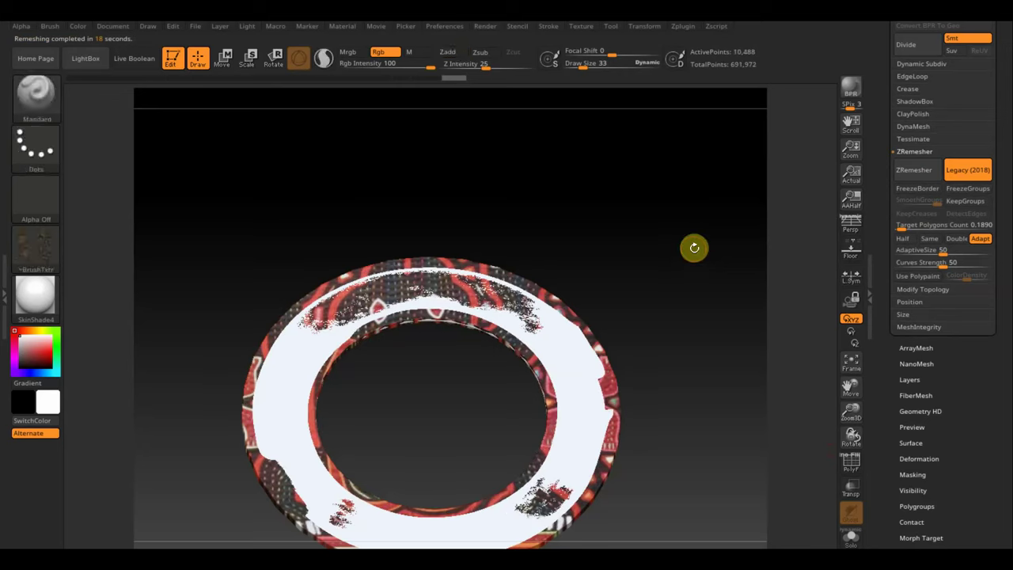
key(ctrl+z)
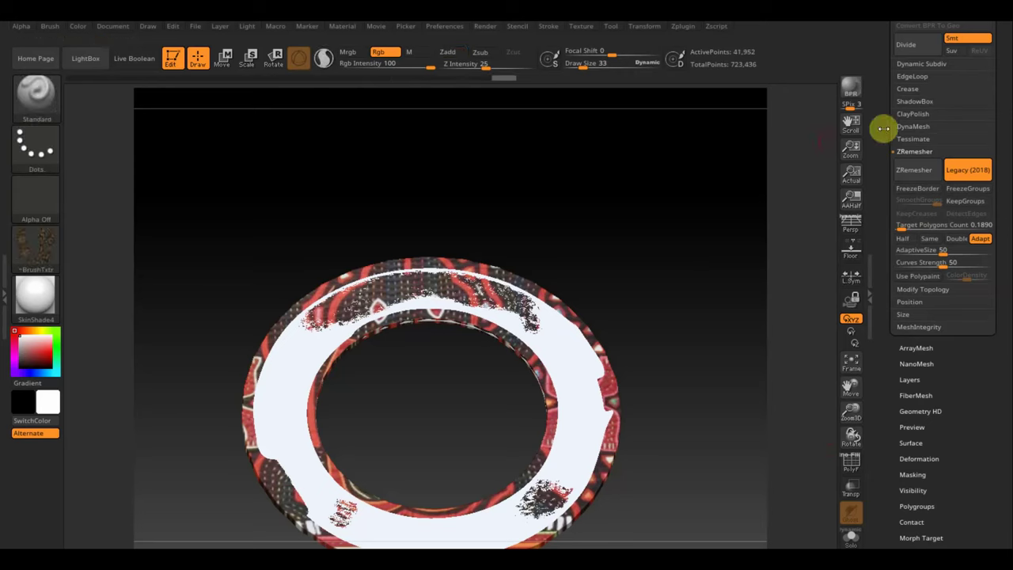
key(ctrl+d)
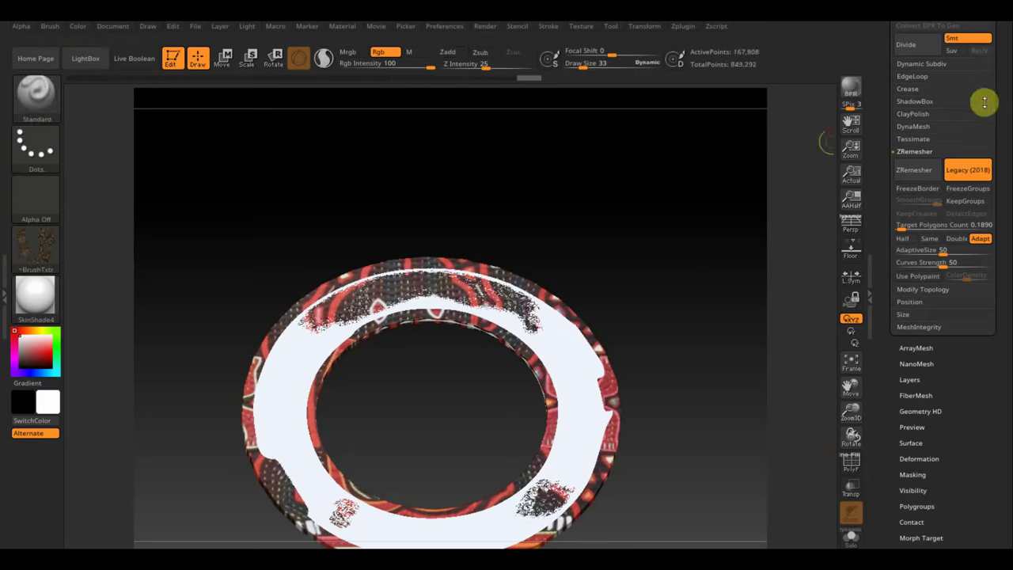
mouse_move(993, 90)
mouse_down()
mouse_move(1004, 99)
mouse_move(989, 149)
mouse_up()
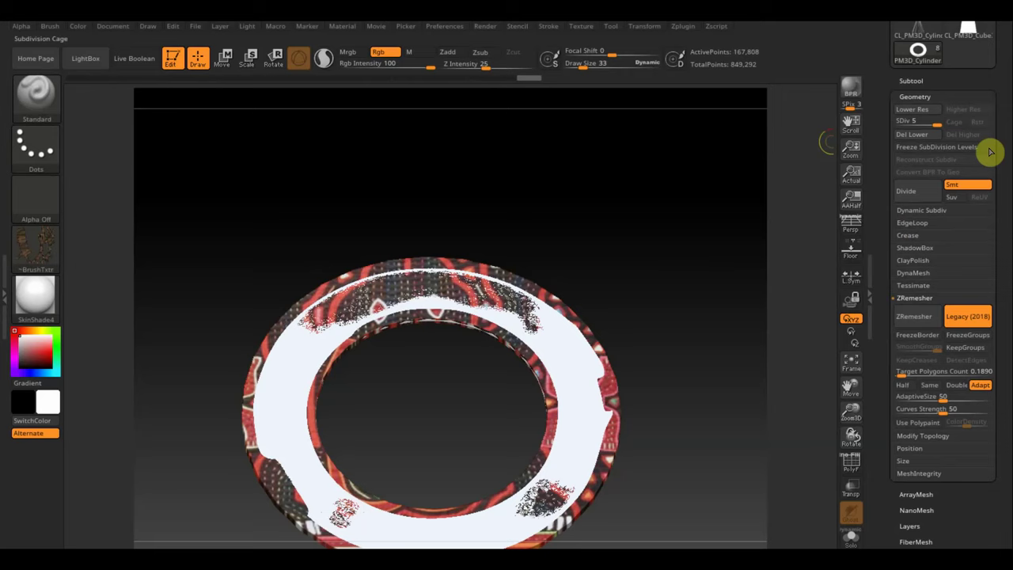
Project all detail and polypaint from the other subtools onto the new ring
click(922, 81)
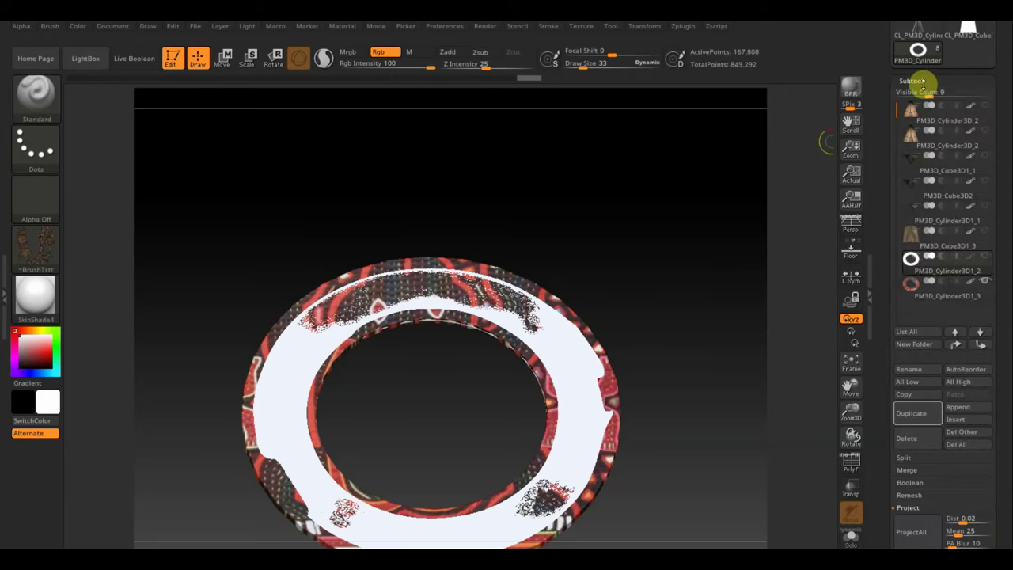
click(918, 535)
click(797, 533)
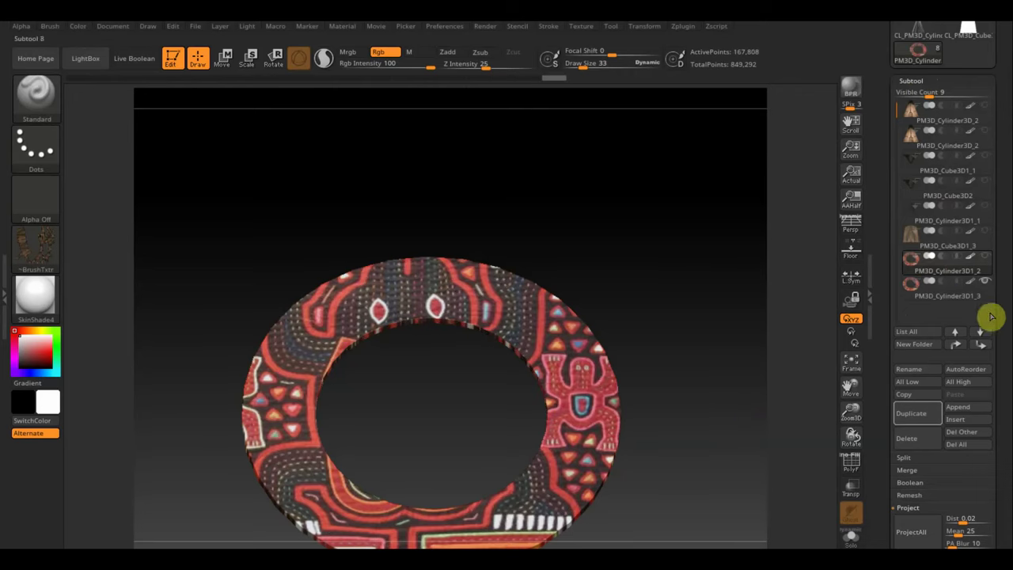
Unwrap a clone of PM3D_Cylinder3D1_2 into 1 UV island and paste its UVs onto the original
click(972, 256)
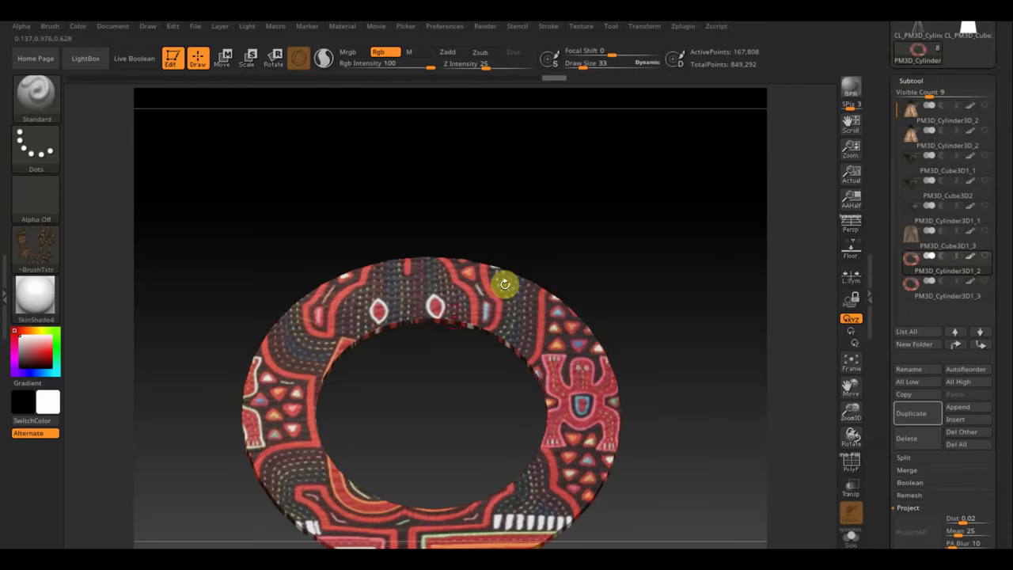
click(685, 29)
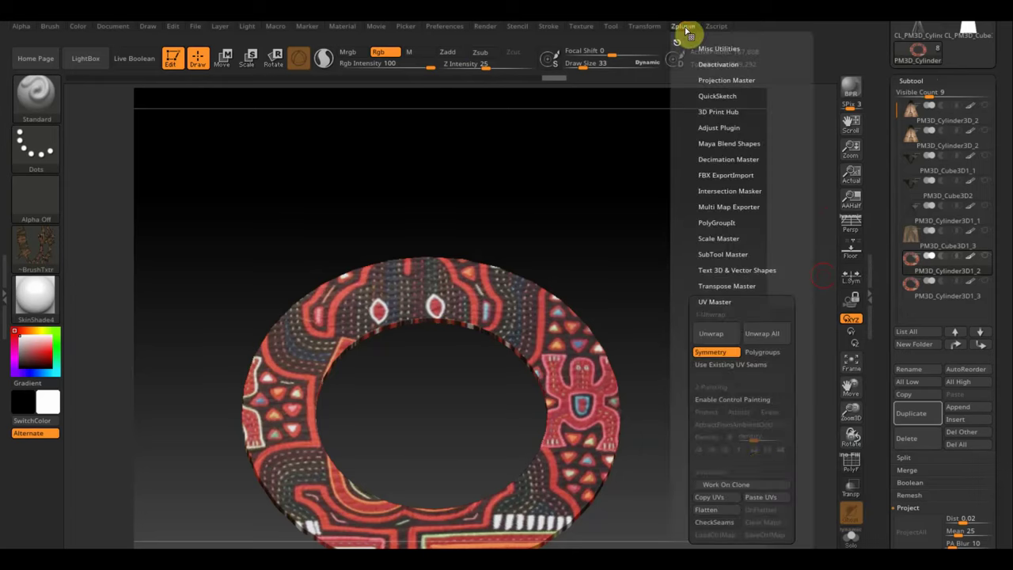
click(736, 484)
click(712, 333)
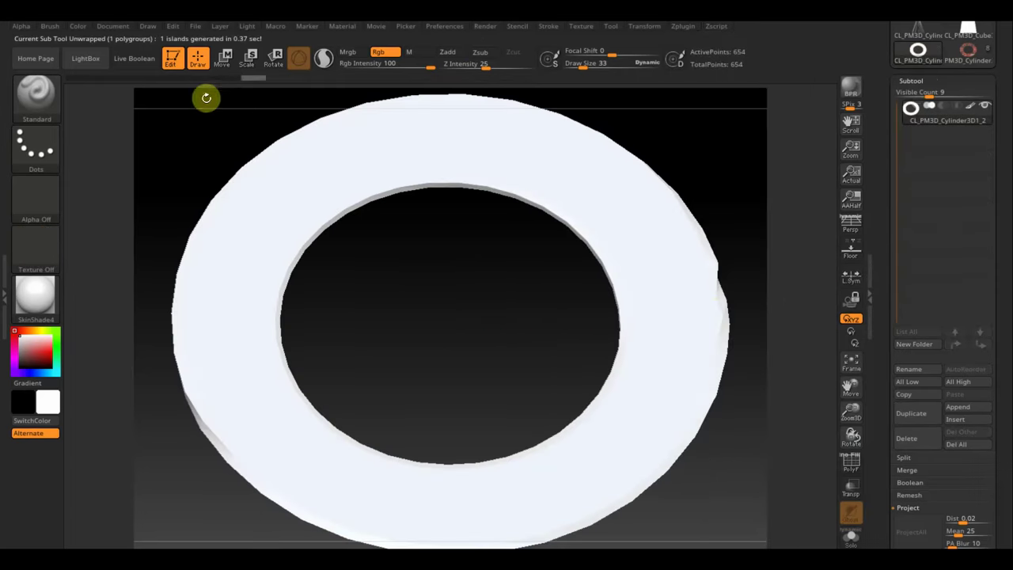
click(686, 28)
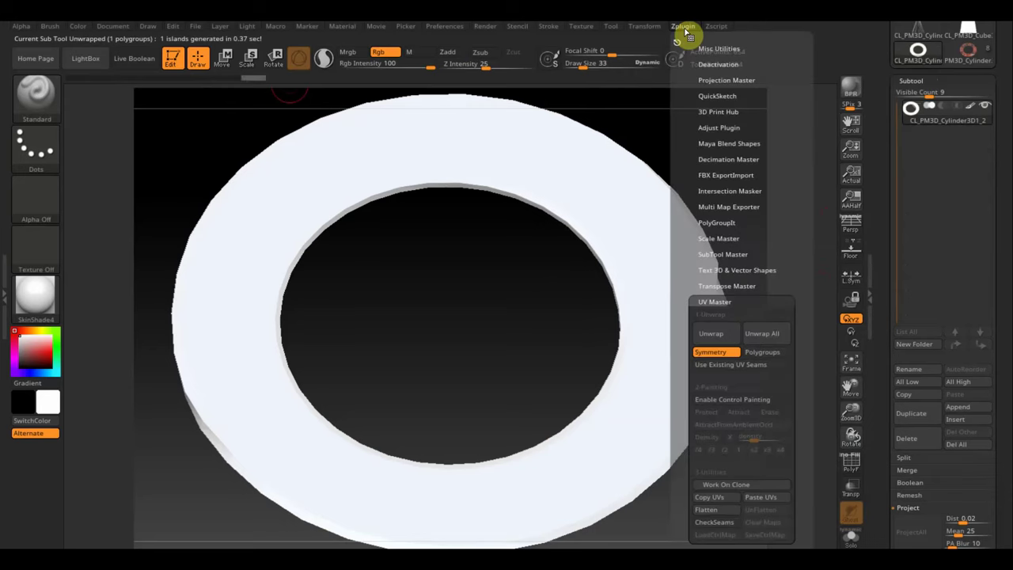
click(718, 498)
click(968, 49)
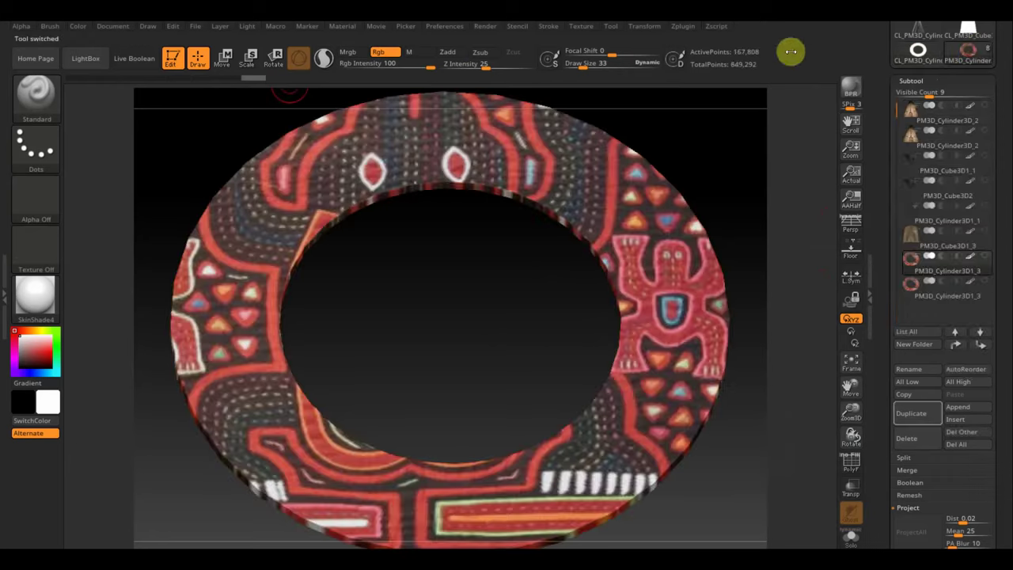
click(686, 28)
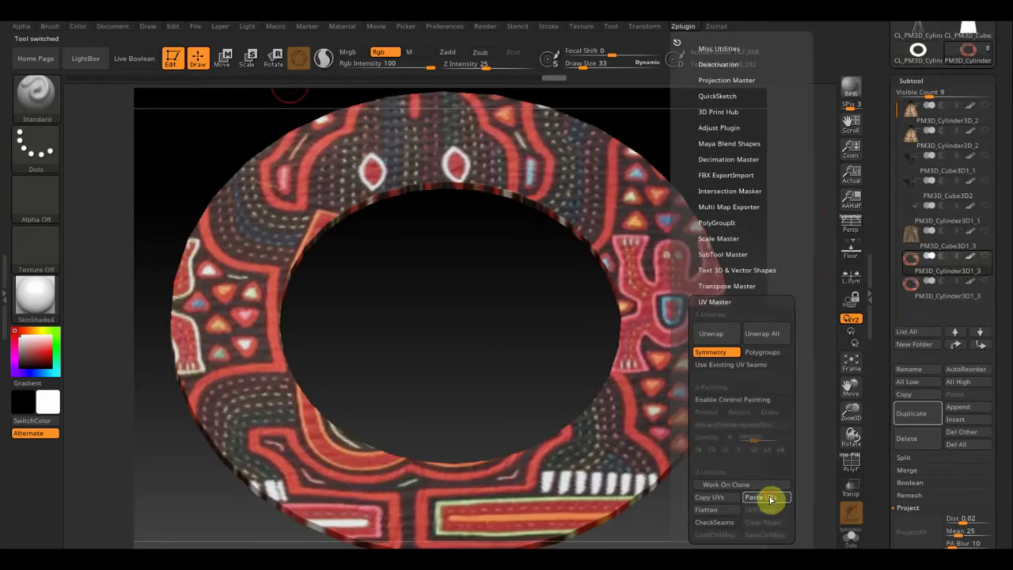
click(769, 498)
drag(1004, 496, 1002, 359)
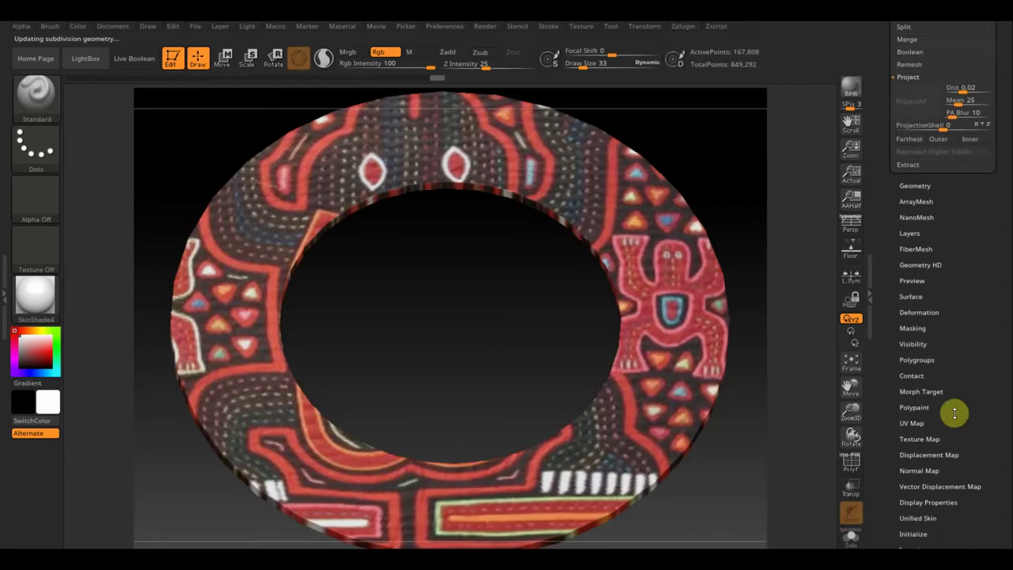
Bake the ring's polypaint into a 2048×2048 texture map and clone it into the current texture slot
click(932, 437)
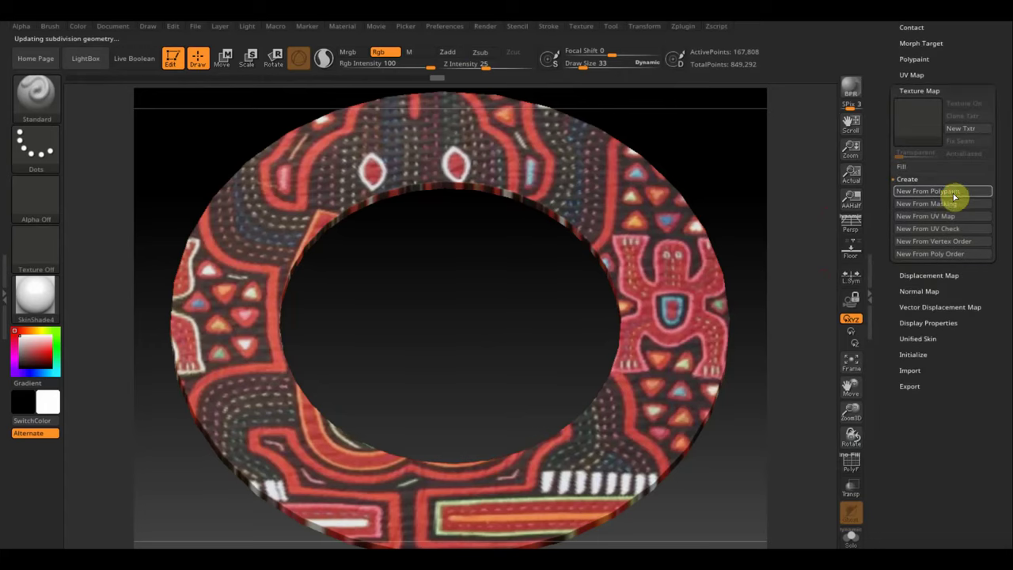
click(955, 193)
click(967, 117)
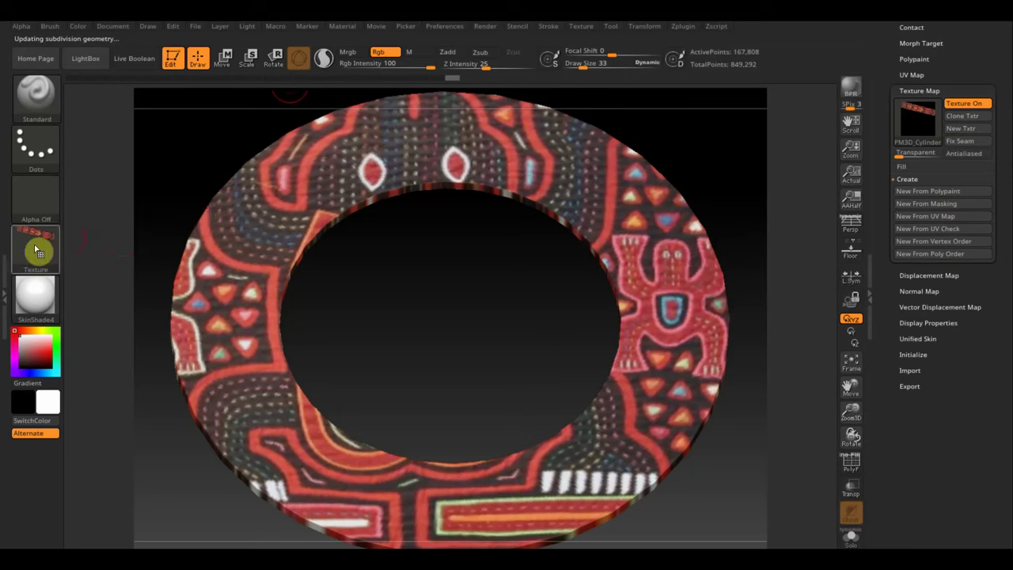
mouse_move(34, 248)
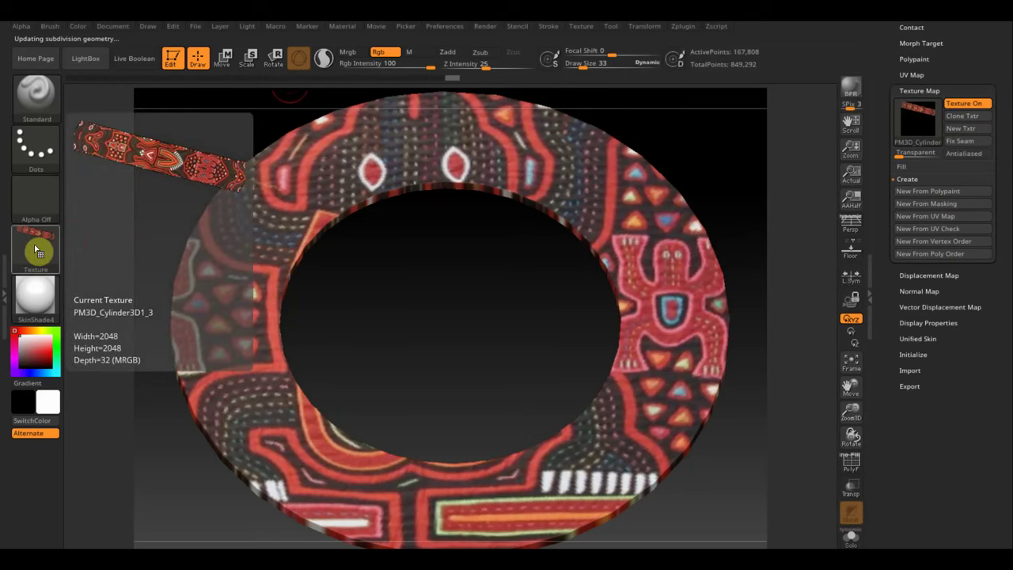
click(582, 27)
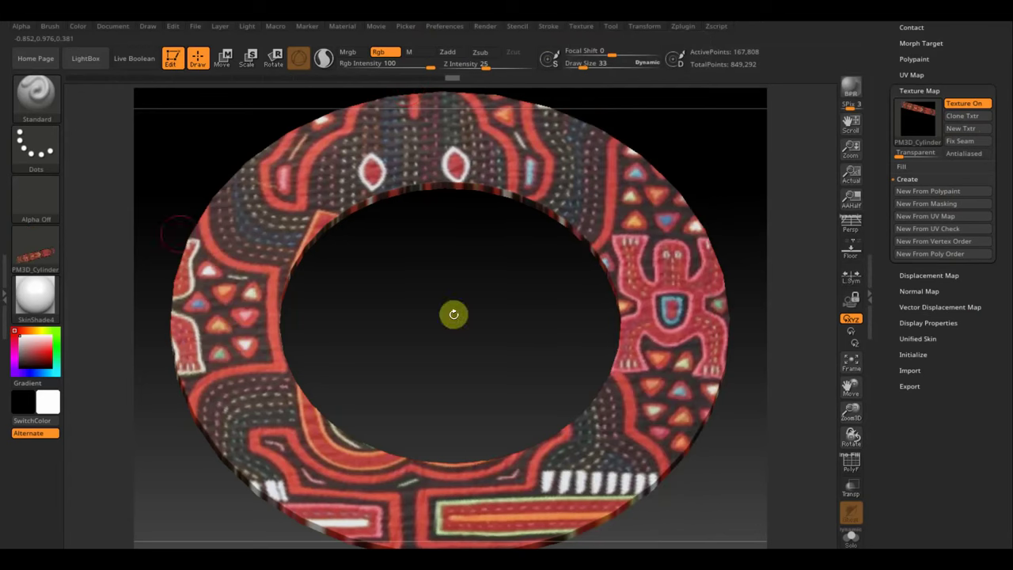
Export the ring's texture as a PNG named ковер into the Вигвамы folder
click(43, 255)
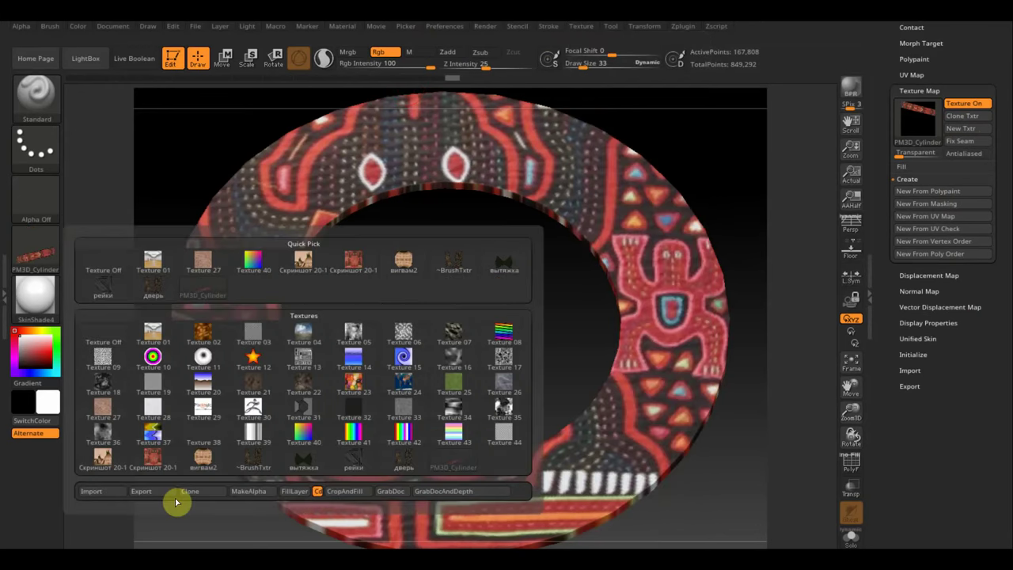
click(147, 491)
click(168, 270)
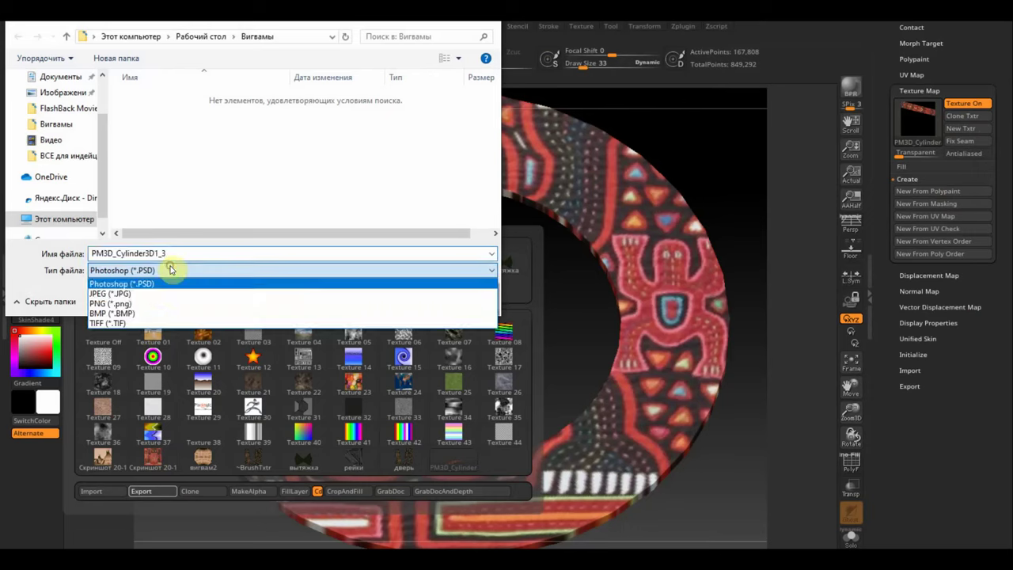
click(145, 307)
click(163, 252)
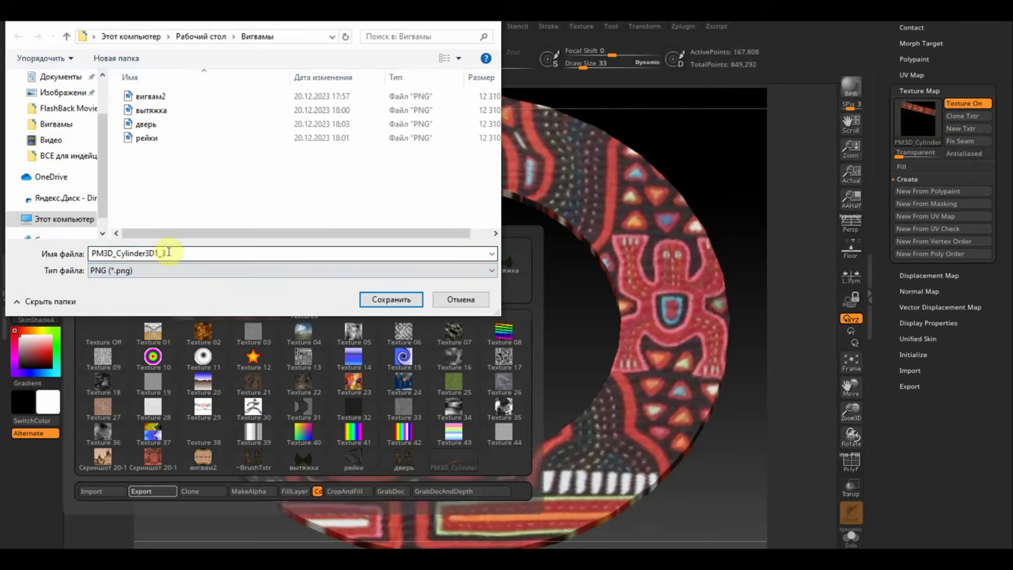
double_click(168, 253)
text(ковер)
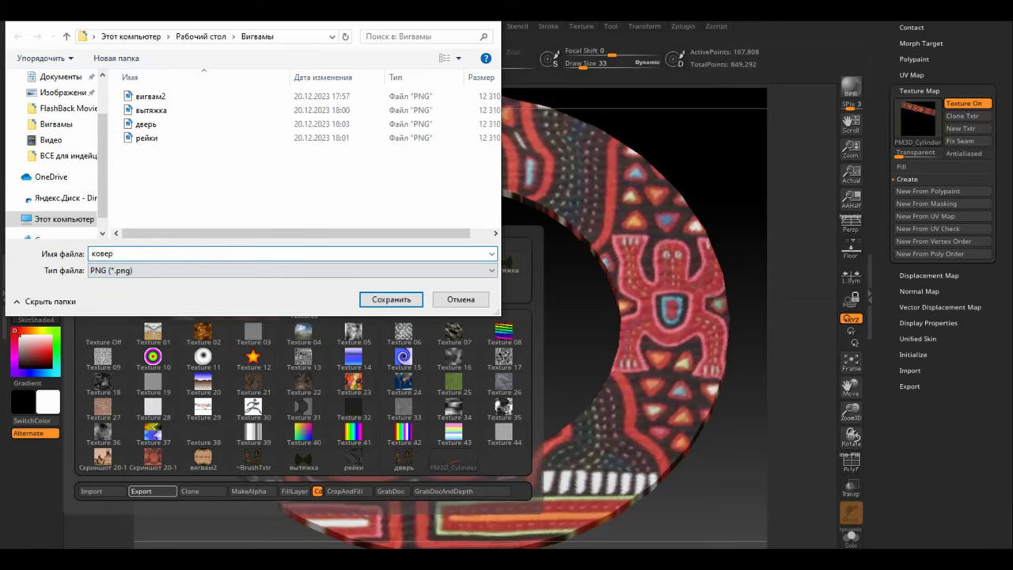
key(Return)
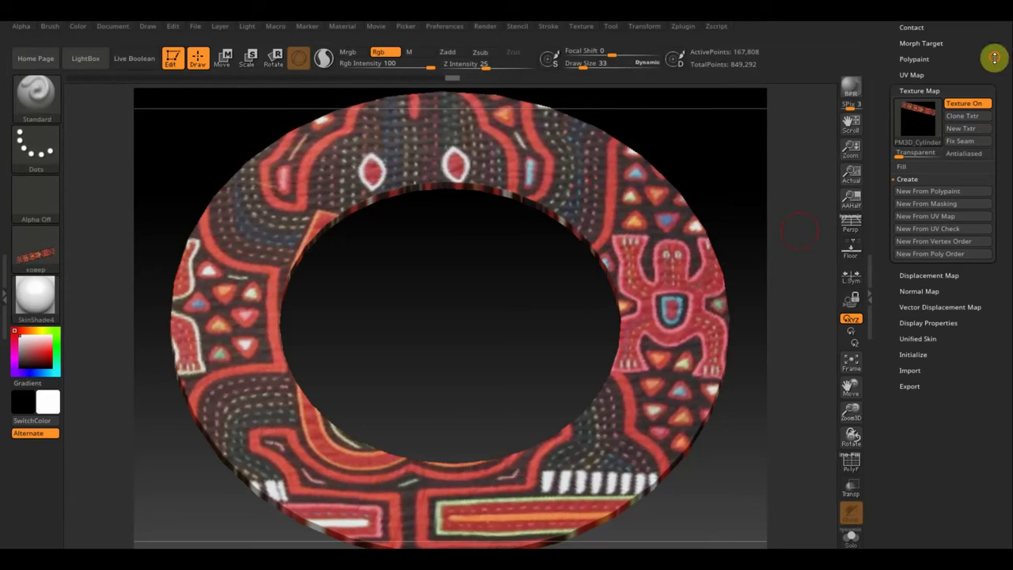
Drop the ring to its lowest subdivision level and delete the higher levels
mouse_move(998, 46)
mouse_down()
mouse_move(1004, 132)
mouse_move(994, 170)
mouse_up()
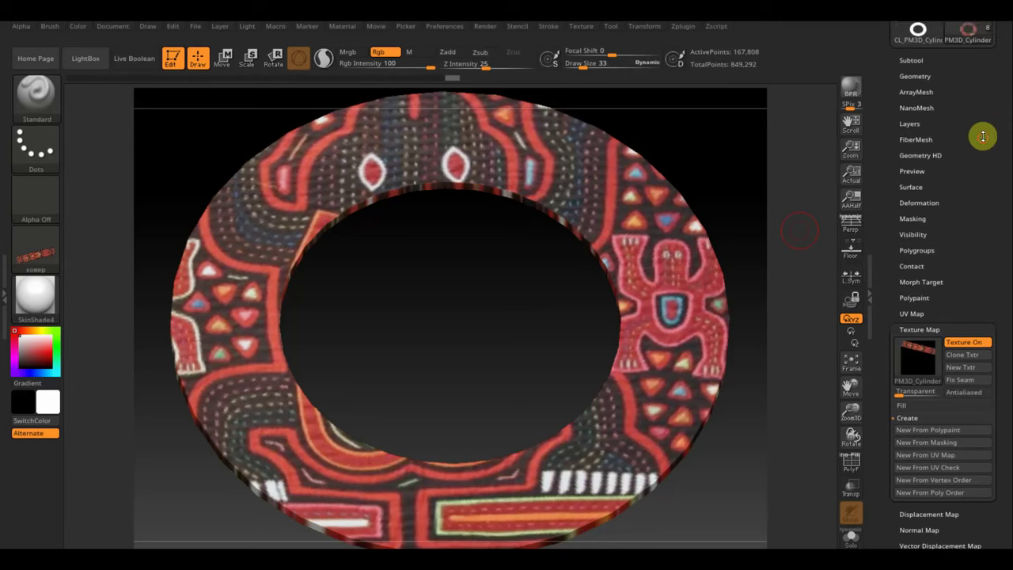
click(910, 82)
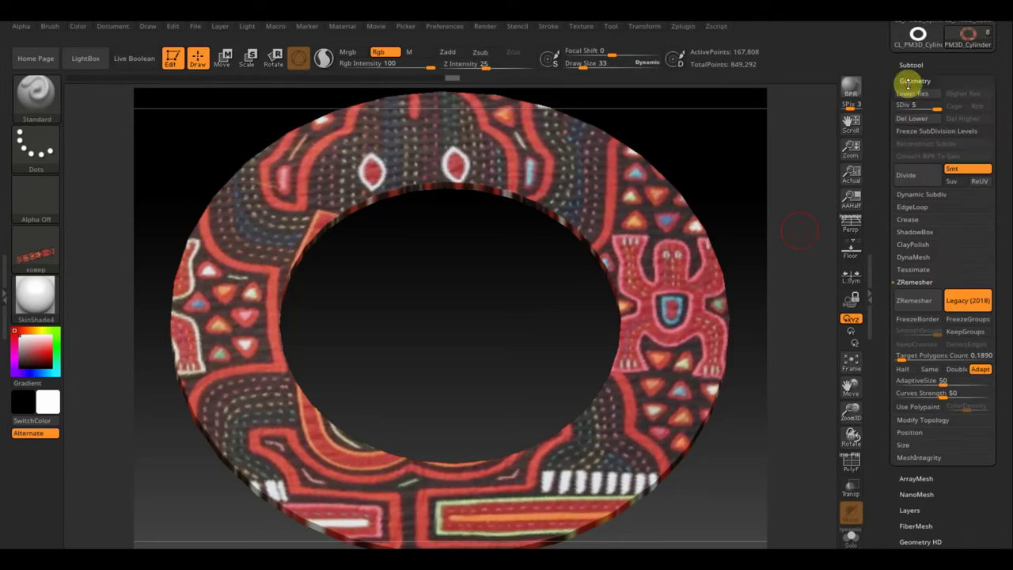
click(892, 113)
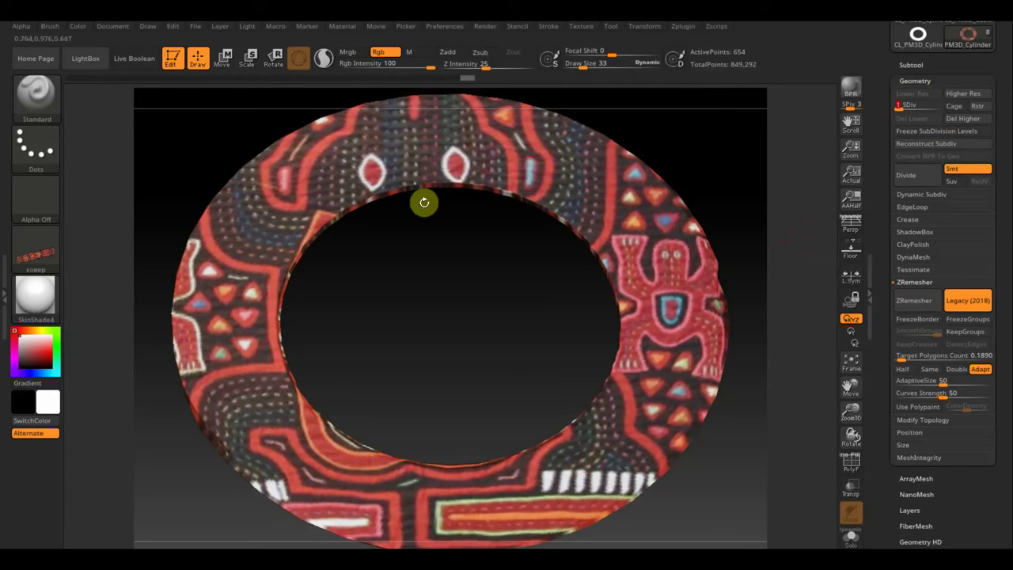
click(969, 118)
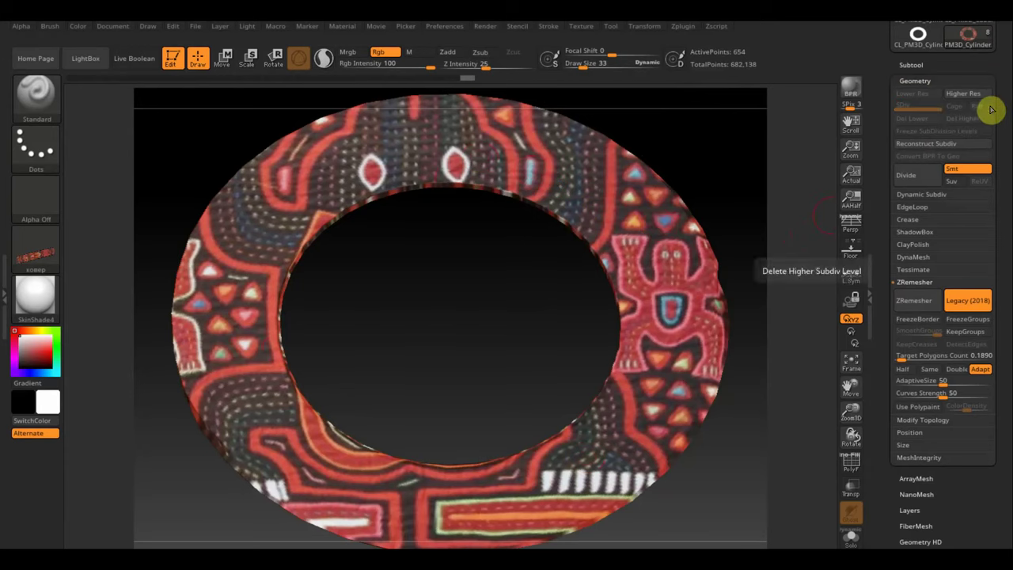
scroll(1005, 95, up, 5)
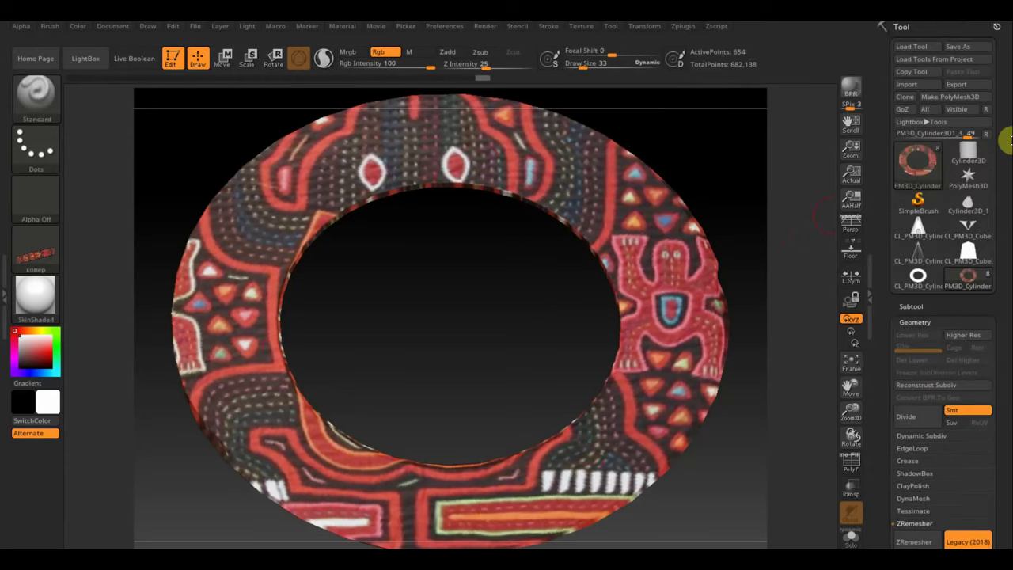
Export the ring mesh as ковер
click(964, 85)
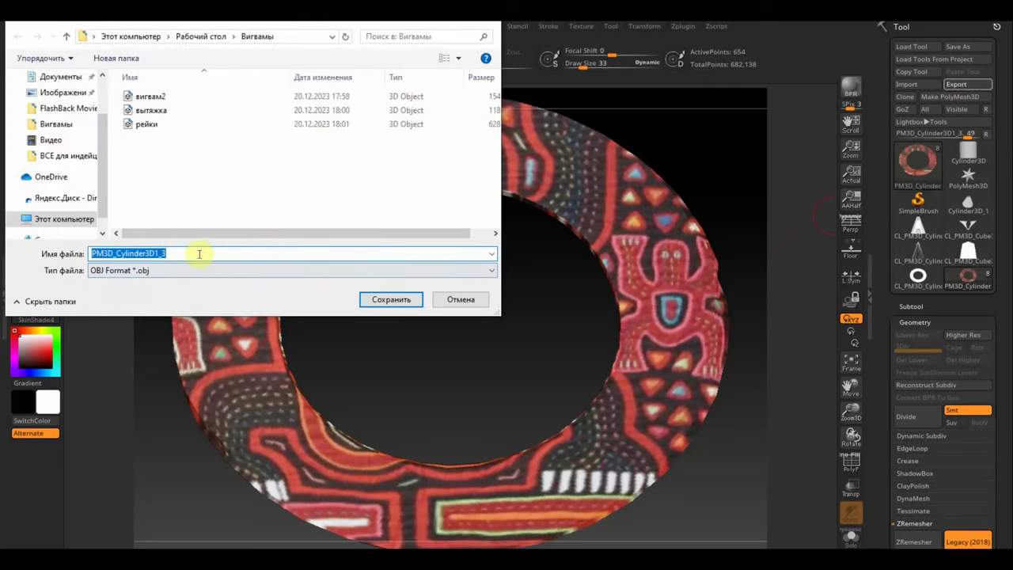
text(ковер)
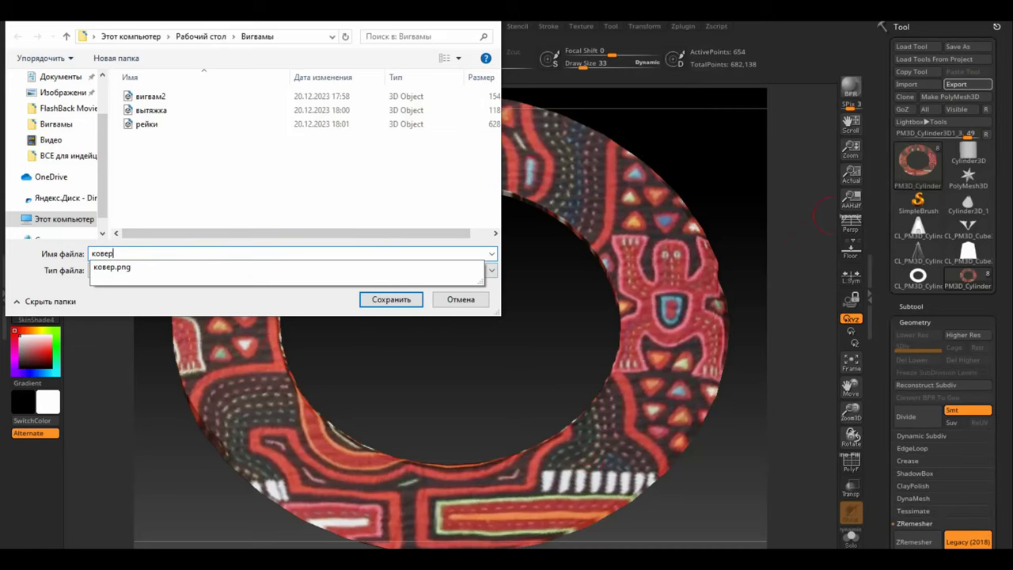
key(Return)
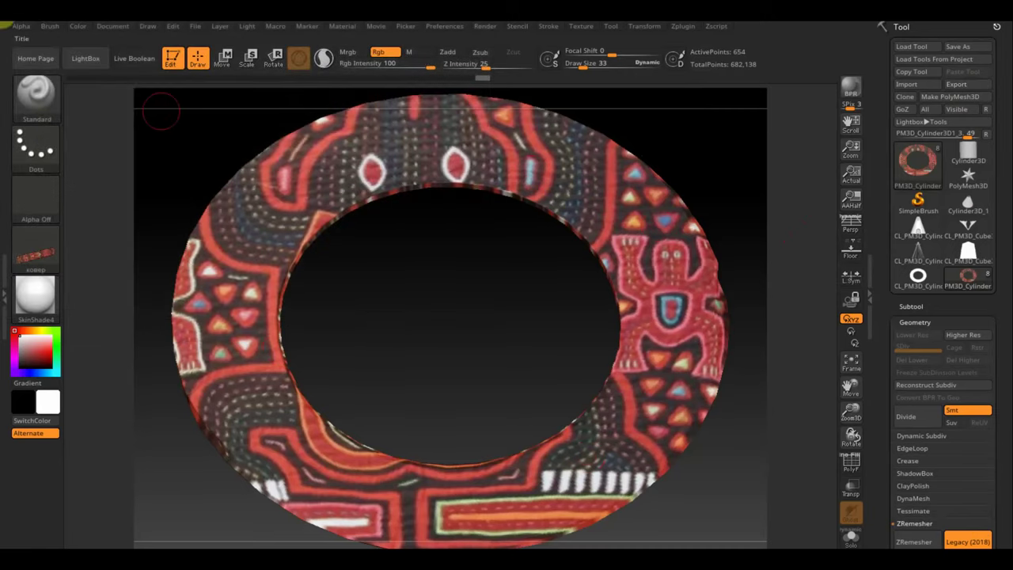
Save the project as ZBrushProject вигвам2 in the Вигвамы folder
click(200, 29)
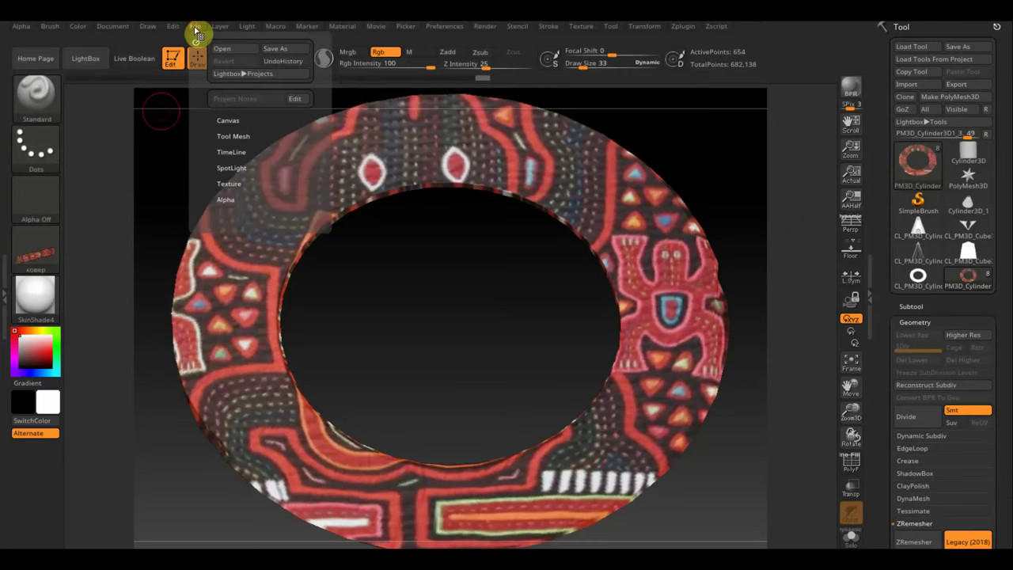
click(271, 49)
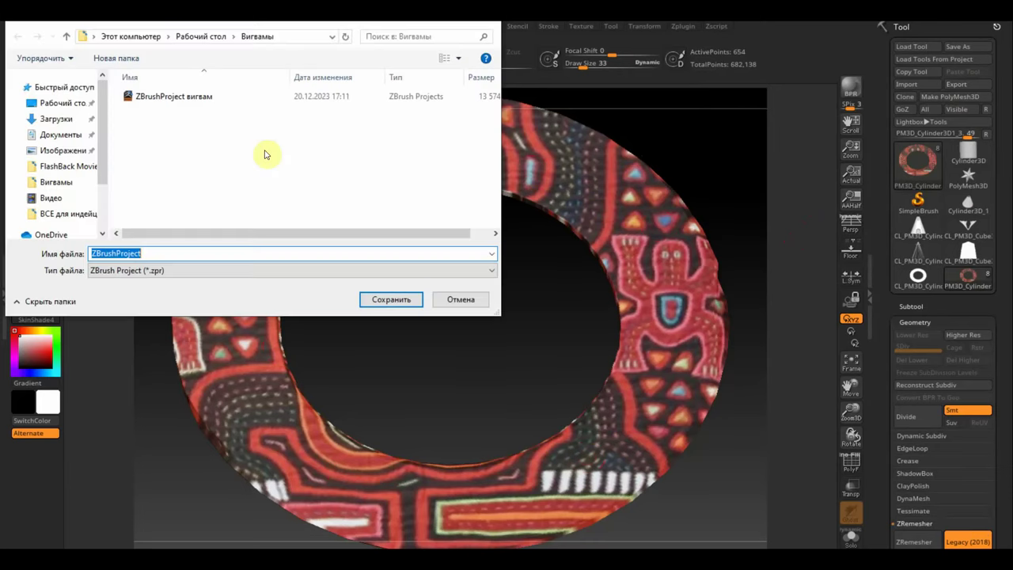
click(172, 96)
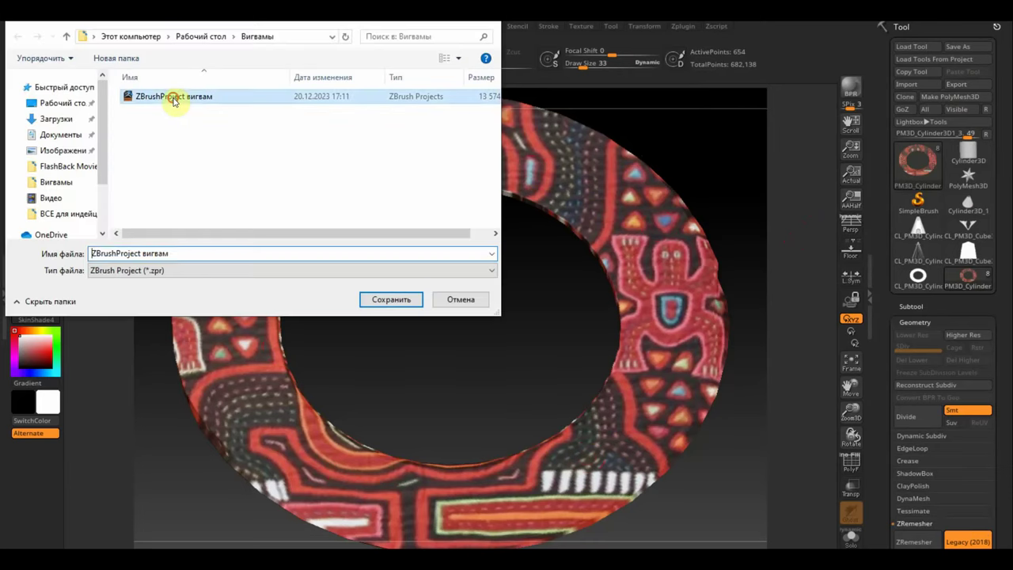
click(178, 252)
text(2)
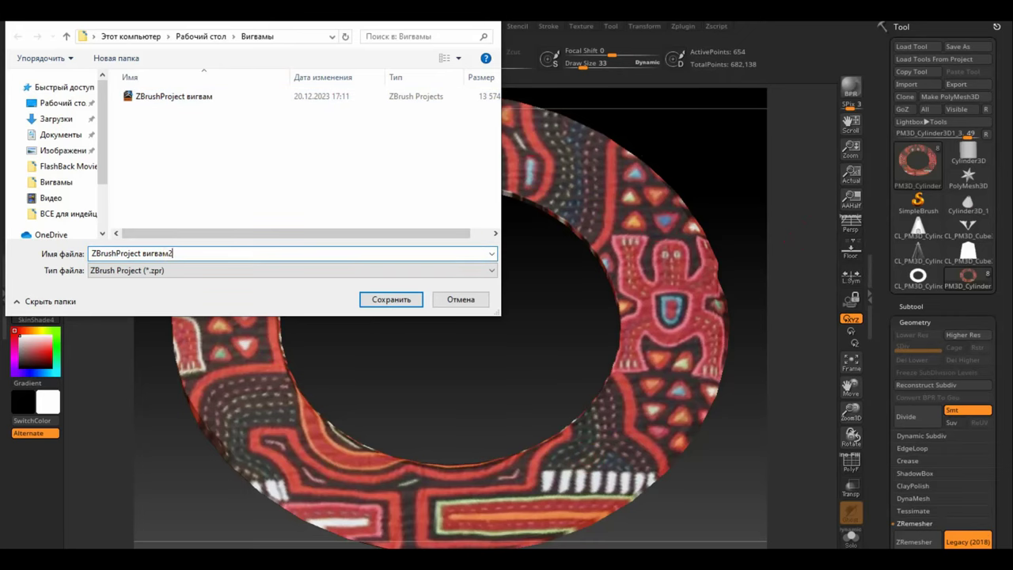
click(382, 301)
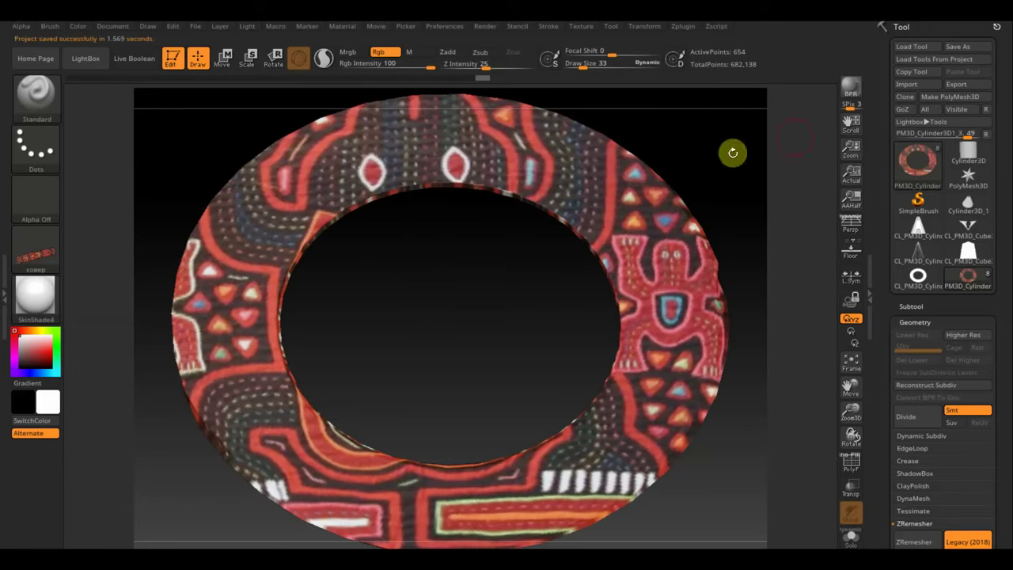
Show the whole textured tipi and save a screenshot of it
click(911, 305)
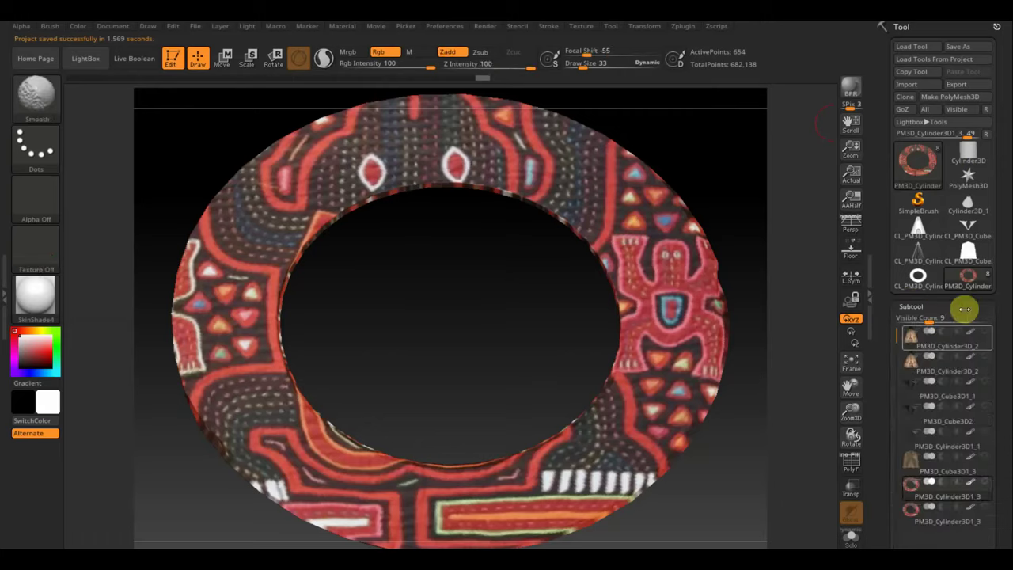
click(986, 335)
mouse_move(774, 460)
mouse_down()
mouse_move(737, 388)
mouse_move(723, 418)
mouse_move(667, 343)
mouse_move(724, 362)
mouse_move(707, 383)
mouse_move(642, 380)
mouse_move(477, 482)
mouse_move(628, 396)
mouse_move(672, 395)
mouse_up()
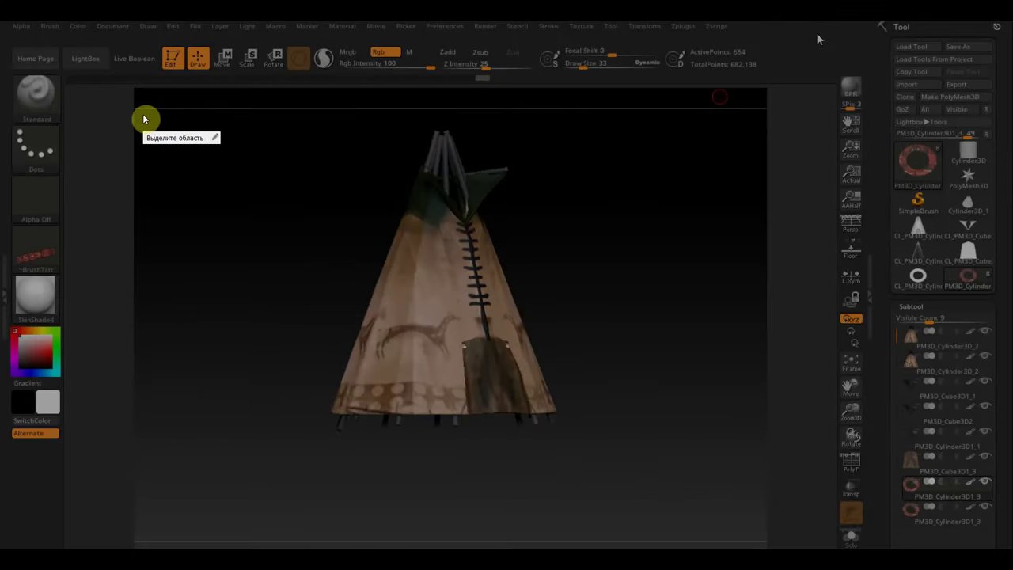
mouse_move(151, 113)
mouse_down()
mouse_move(538, 213)
mouse_move(760, 465)
mouse_up()
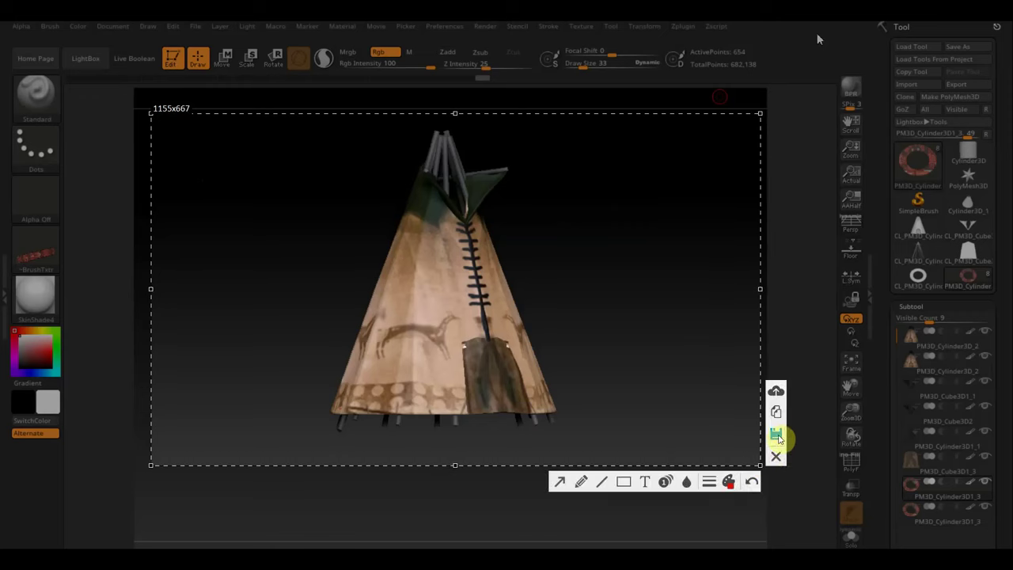
click(777, 434)
click(707, 409)
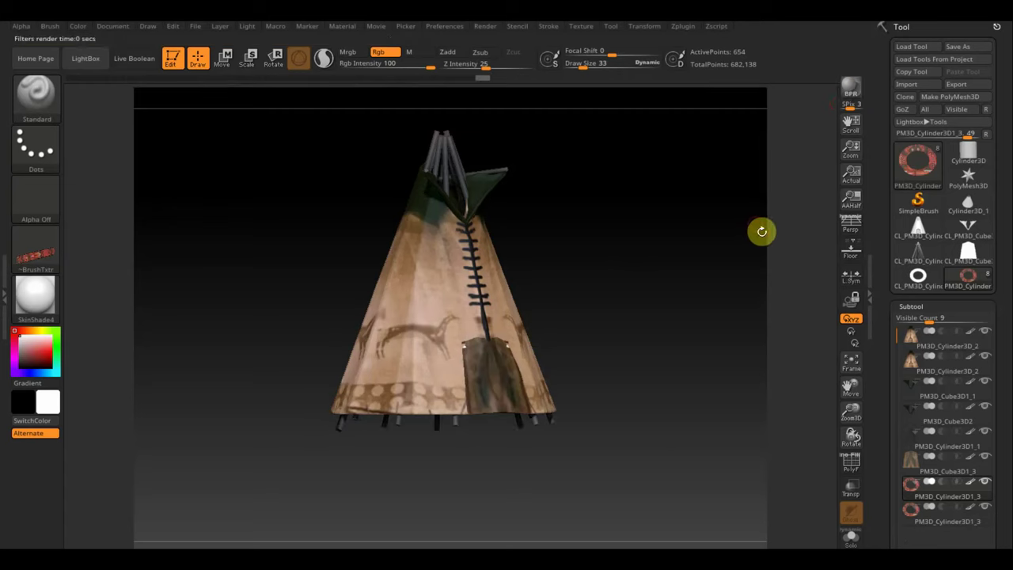
Render a BPR preview of the tipi in front view, then close ZBrush
drag(728, 229, 624, 250)
click(849, 93)
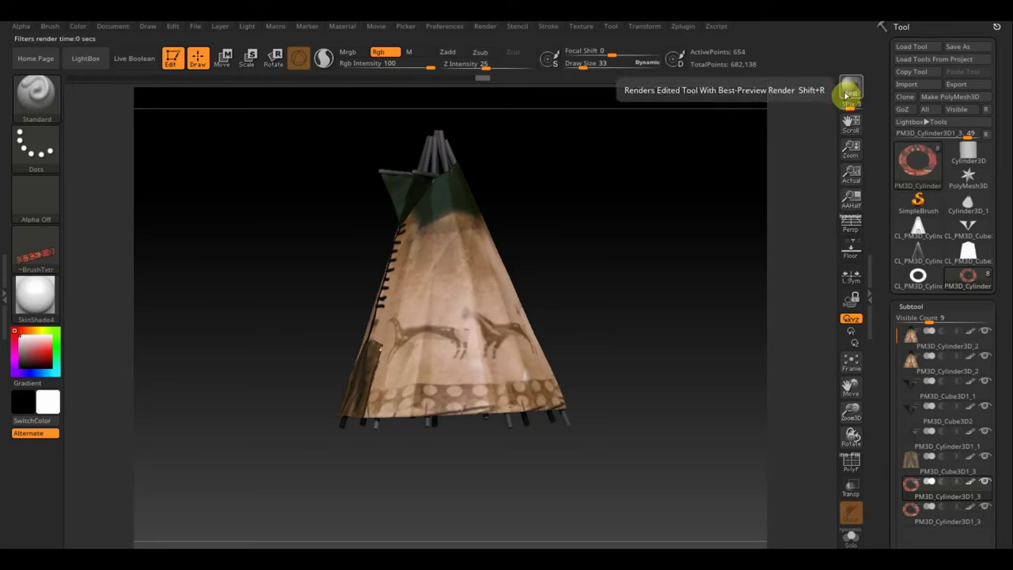
mouse_move(669, 292)
shift+mouse_down()
mouse_move(726, 285)
mouse_move(721, 299)
shift+mouse_up()
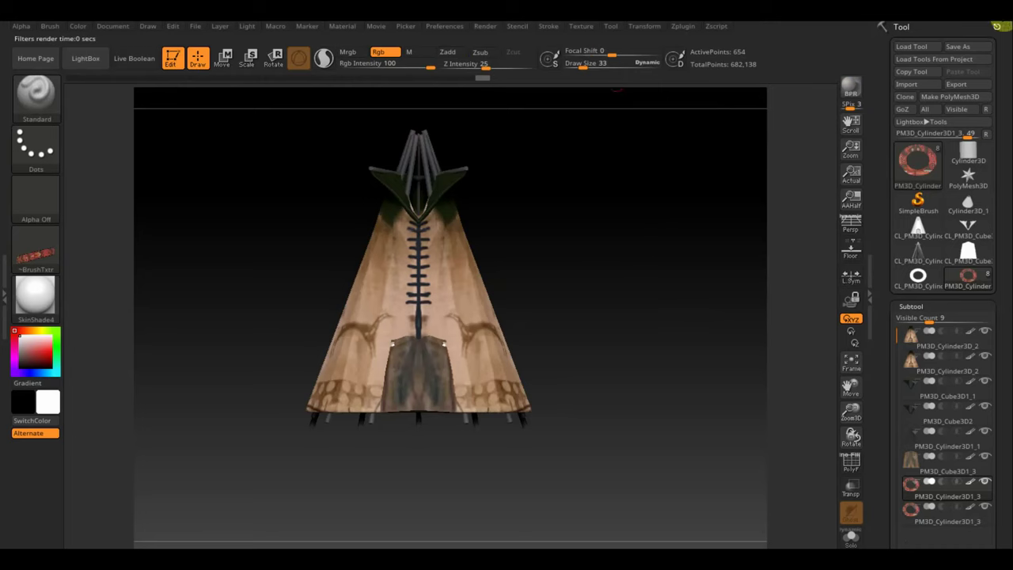
click(997, 26)
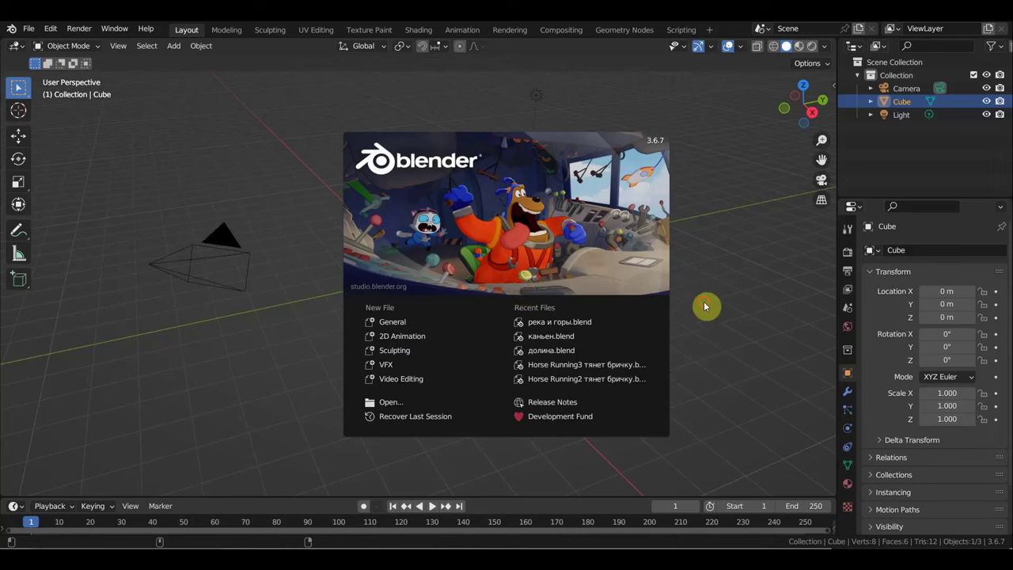
Delete the default cube and switch to the front orthographic view
click(700, 313)
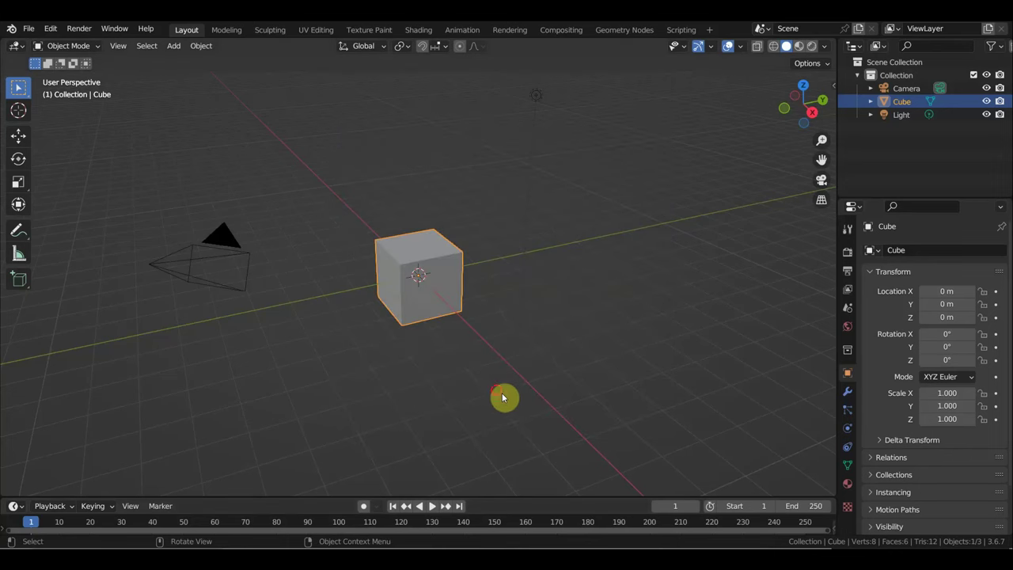
drag(502, 393, 343, 182)
key(Delete)
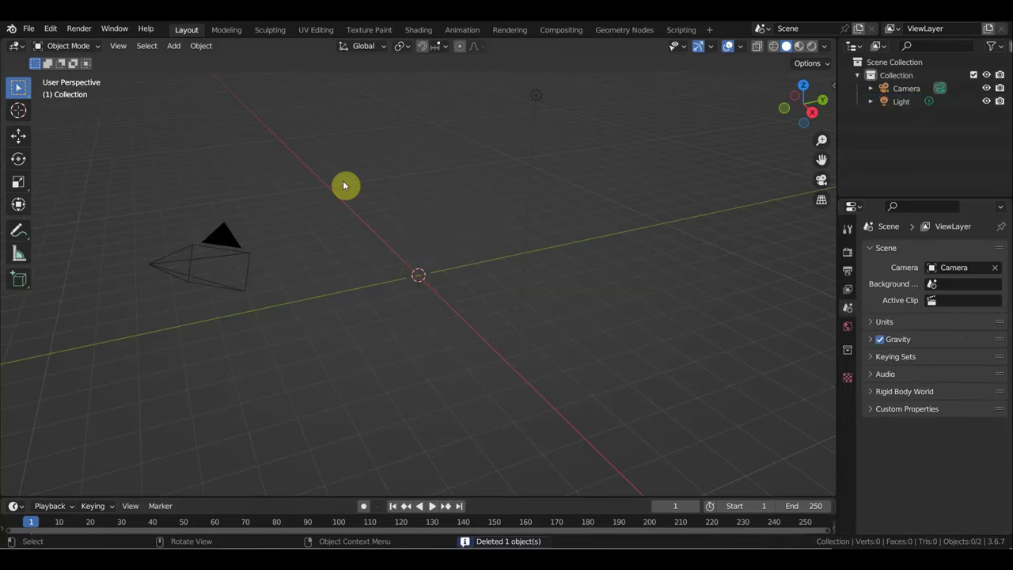
key(KP_1)
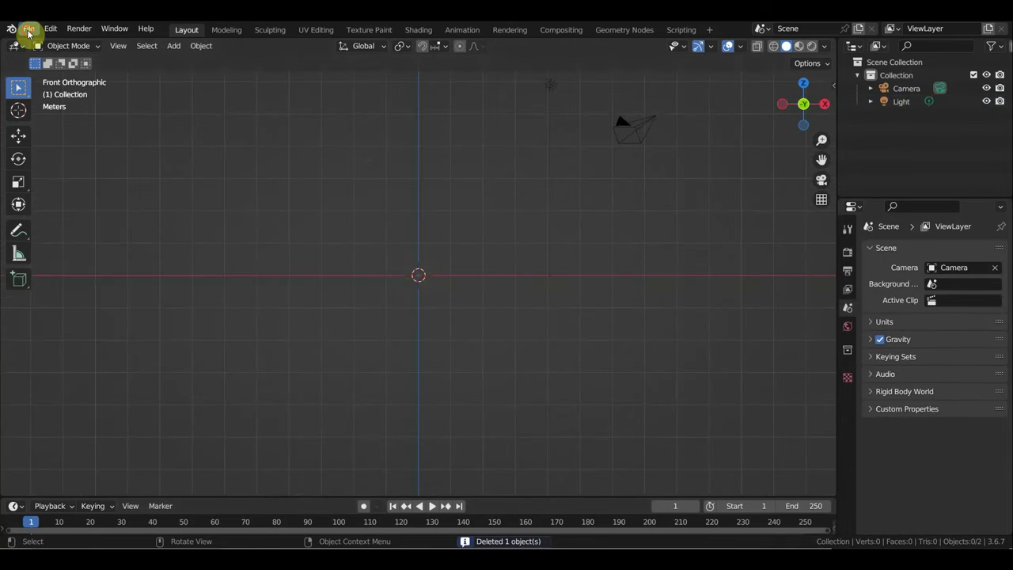
Import вигвам2.obj from the Вигвамы folder
click(29, 28)
mouse_move(51, 205)
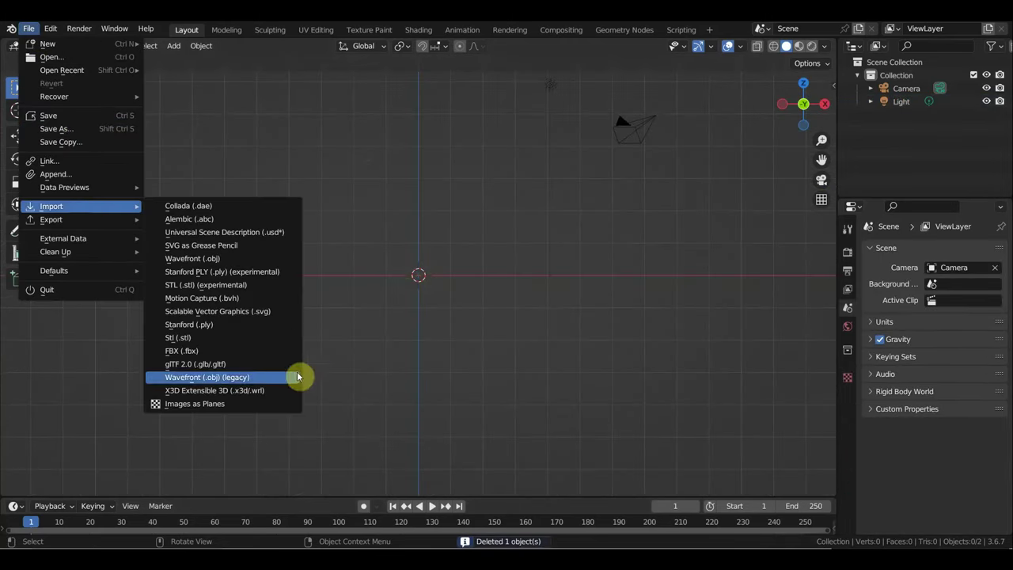
click(225, 377)
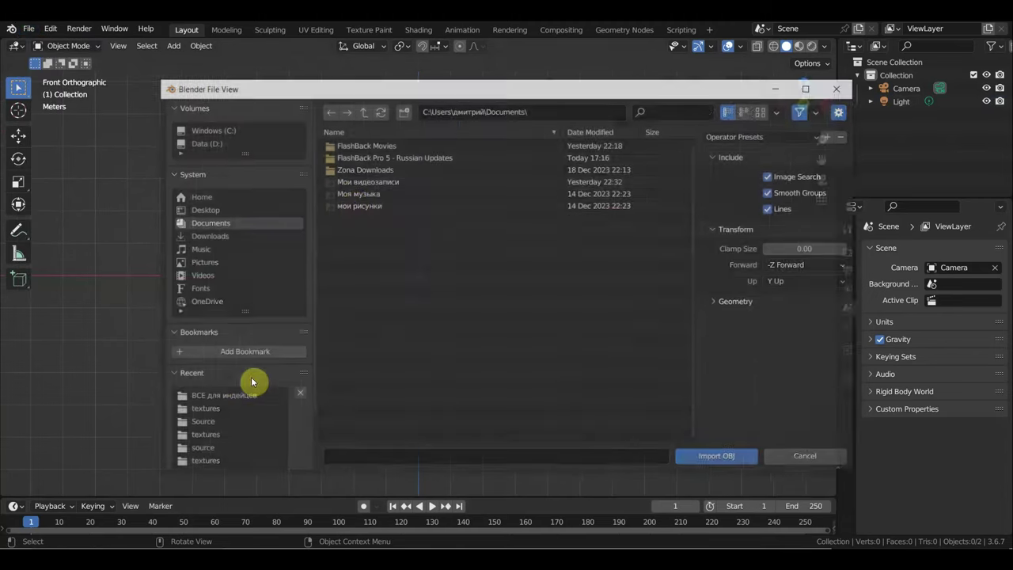
click(202, 209)
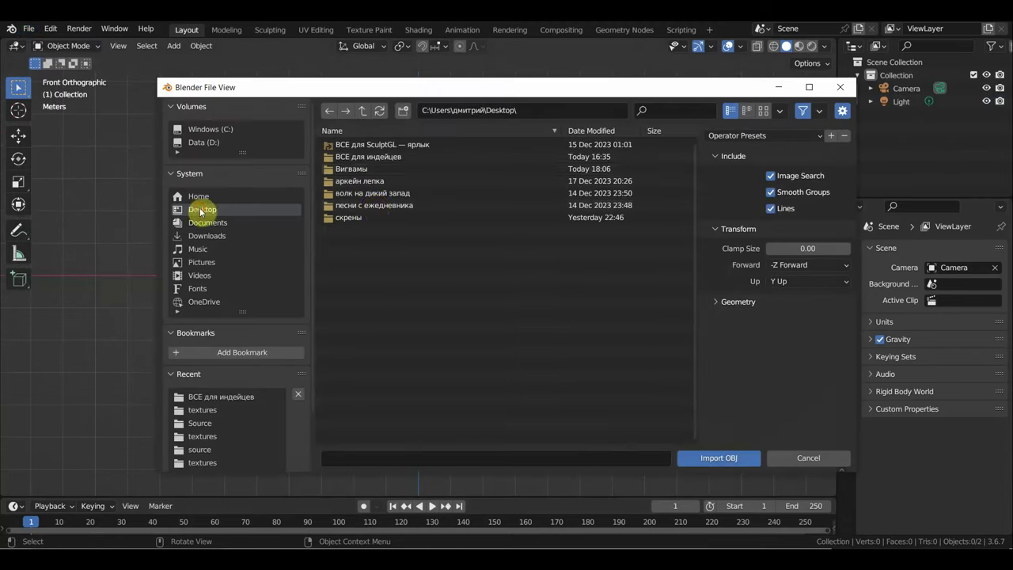
click(356, 172)
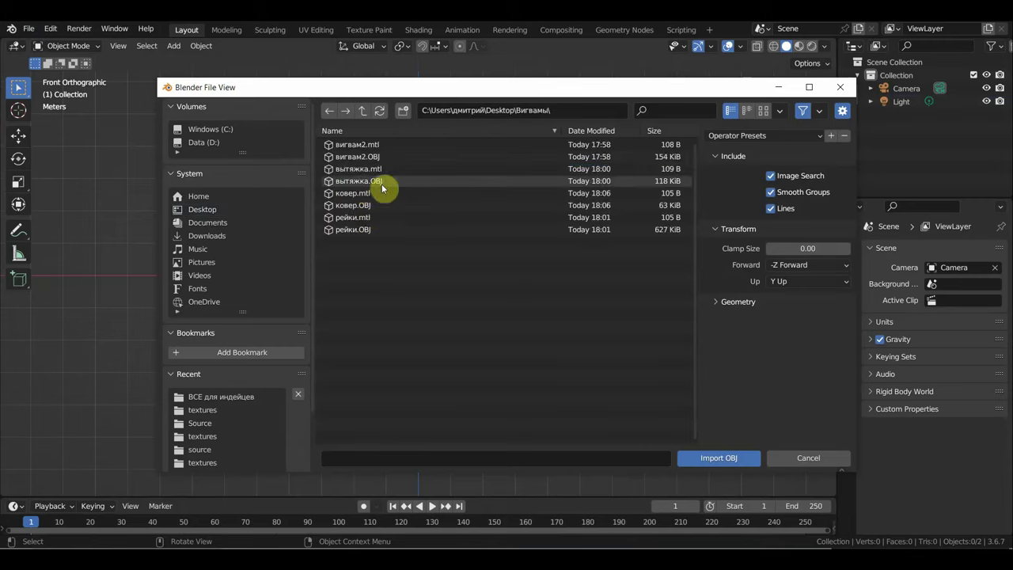
click(362, 171)
double_click(379, 163)
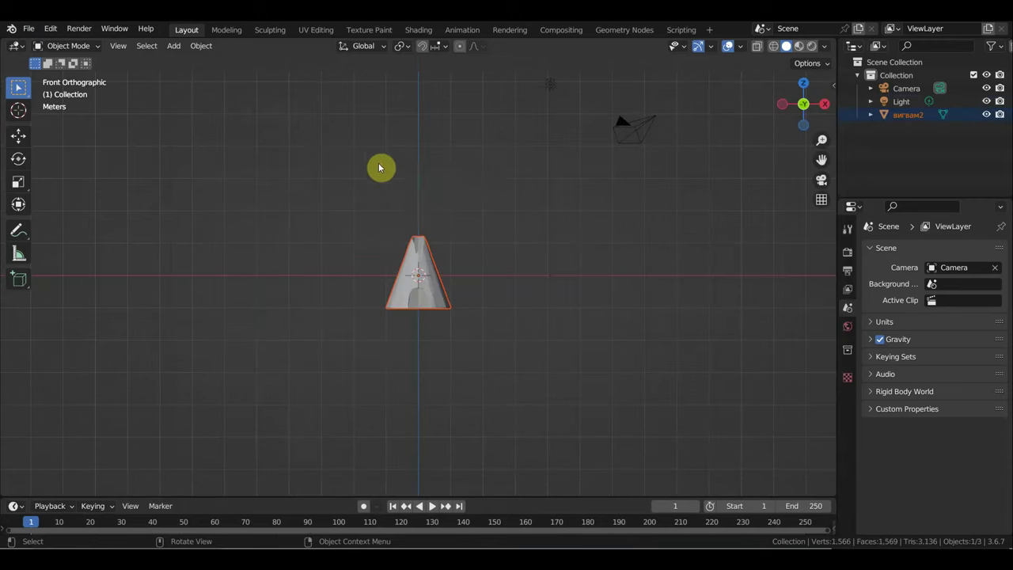
Import the вытяжка, ковер and рейки OBJ files and select all four tipi meshes
click(29, 29)
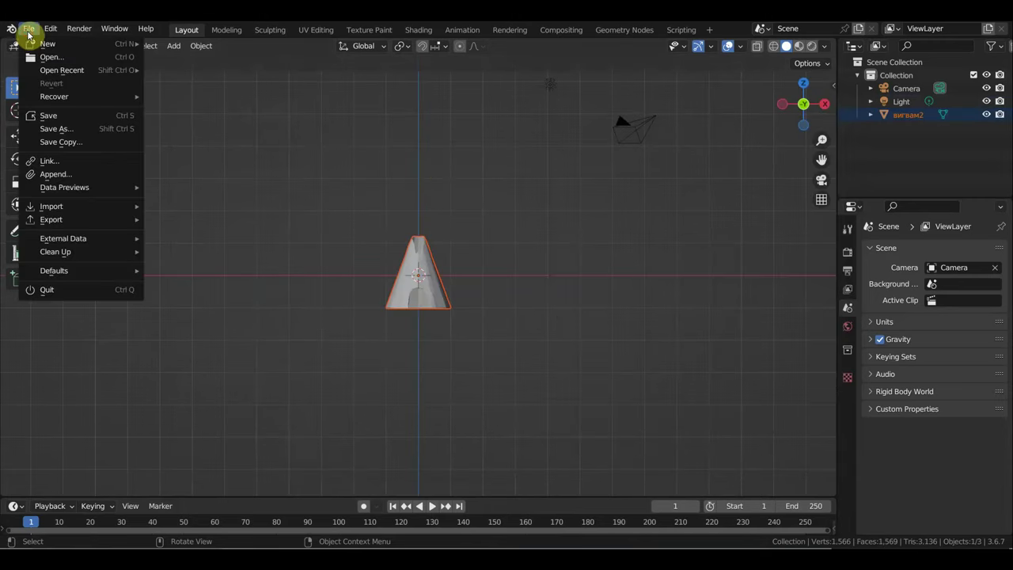
mouse_move(79, 205)
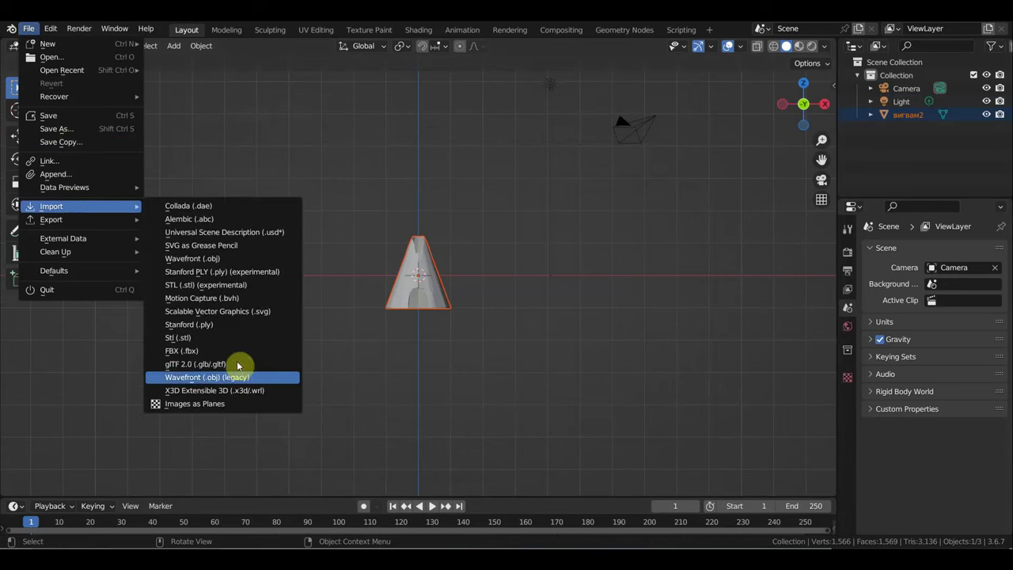
click(231, 378)
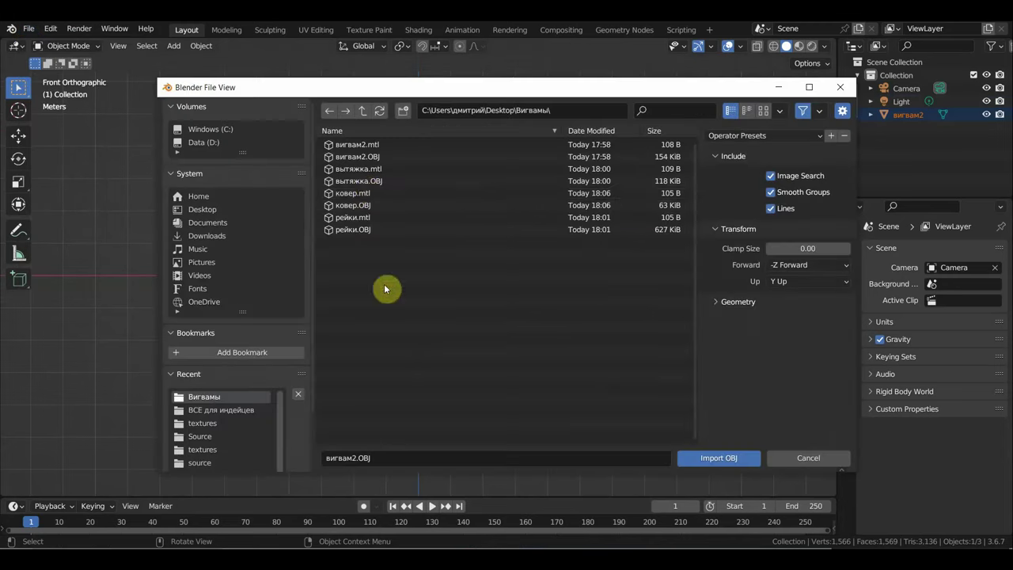
double_click(358, 183)
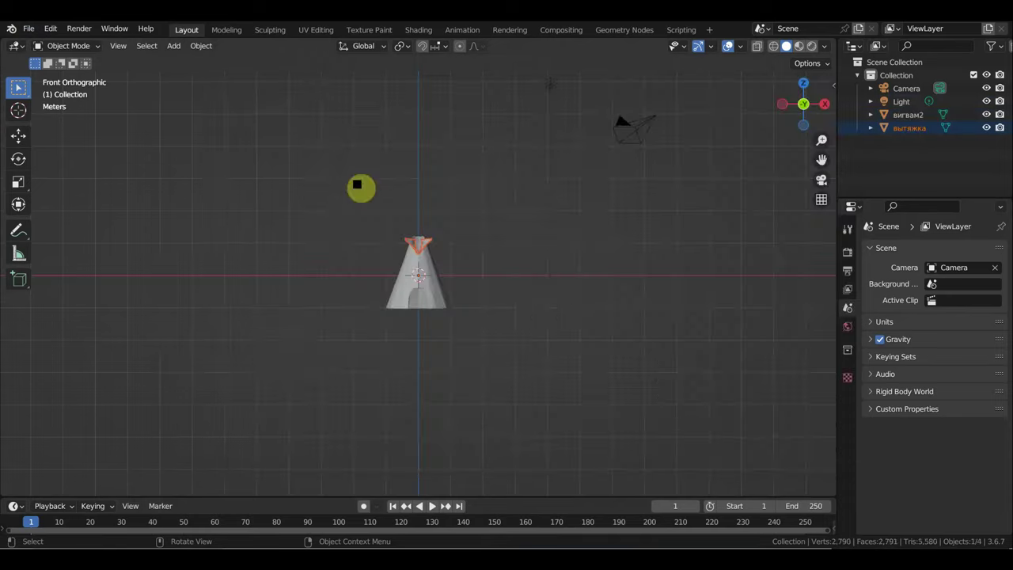
click(29, 29)
mouse_move(52, 206)
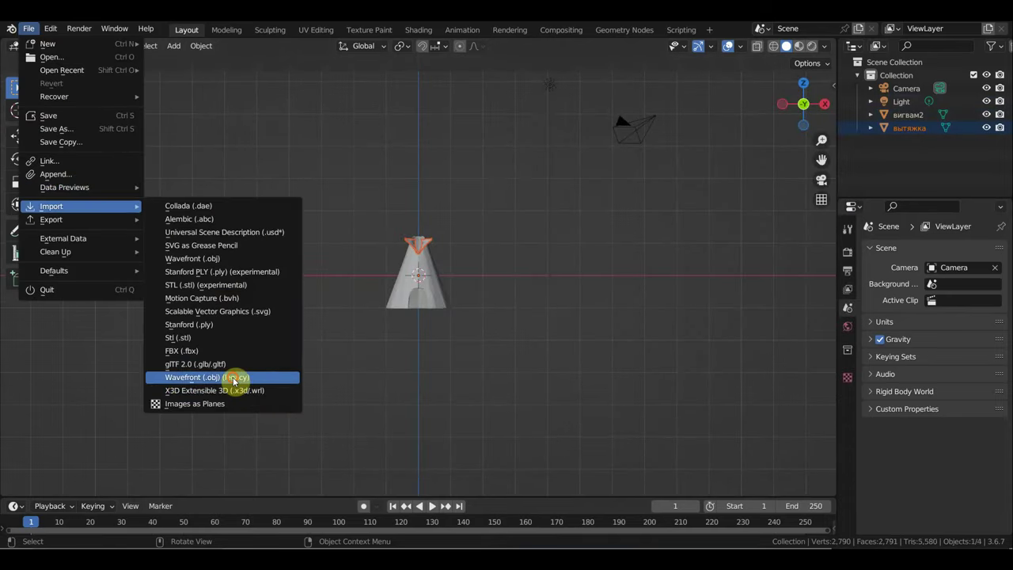
click(233, 377)
double_click(353, 205)
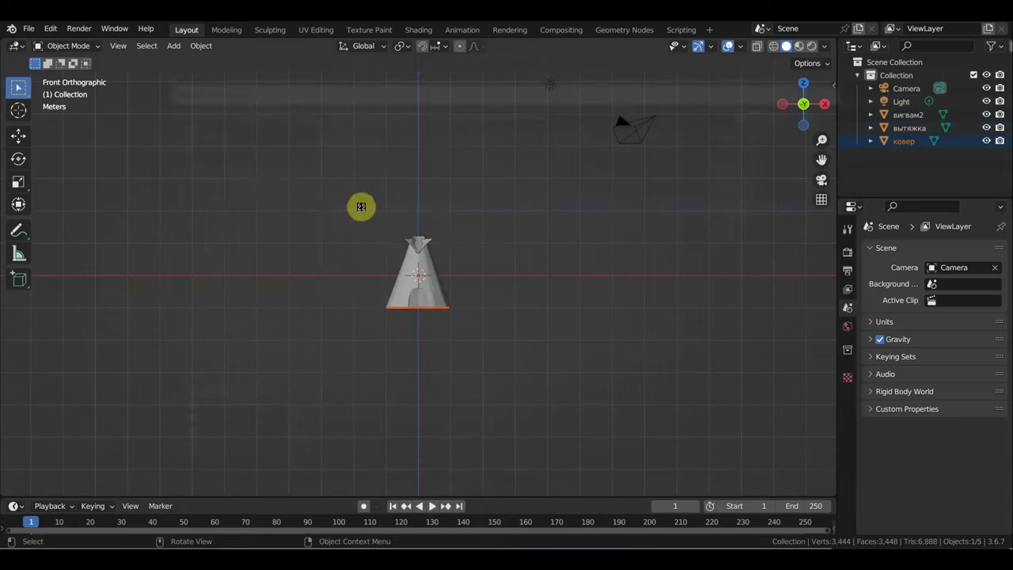
click(29, 29)
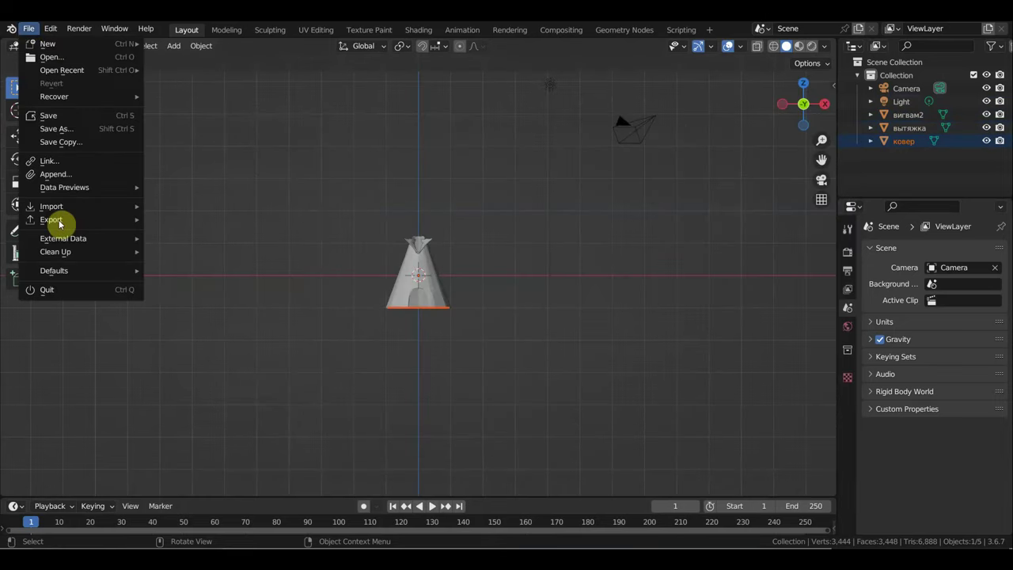
mouse_move(52, 206)
click(228, 377)
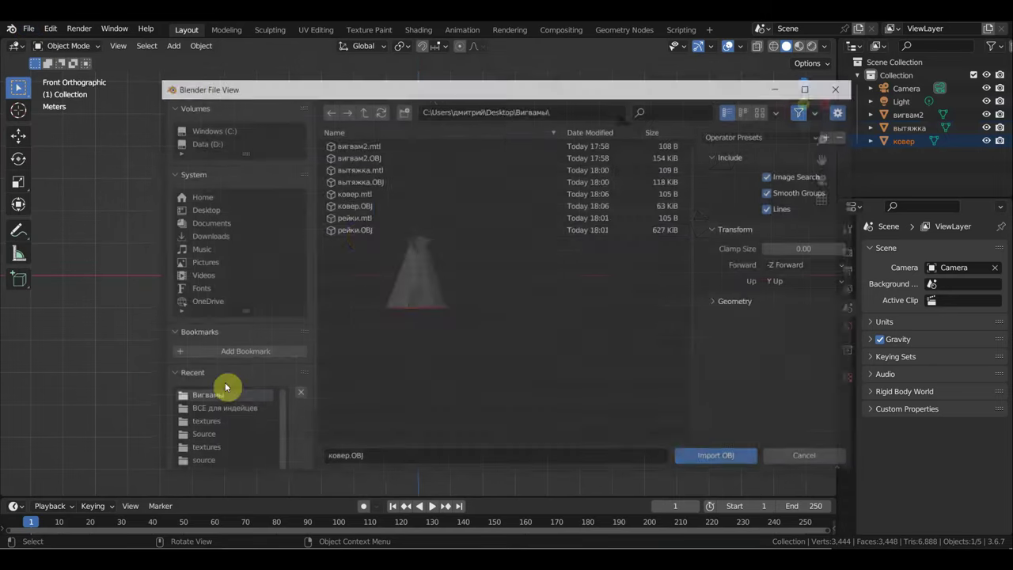
double_click(354, 230)
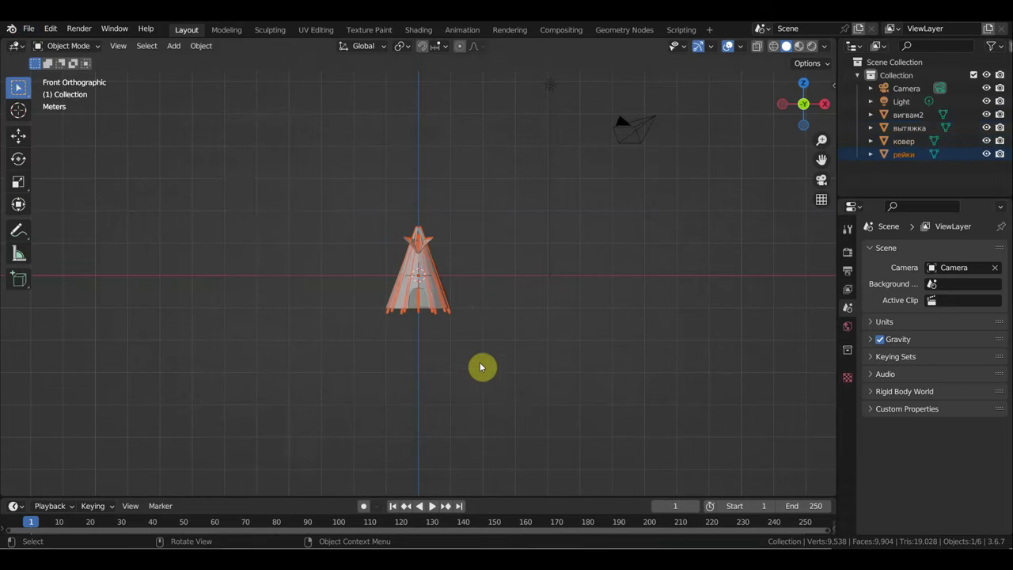
drag(495, 372, 348, 207)
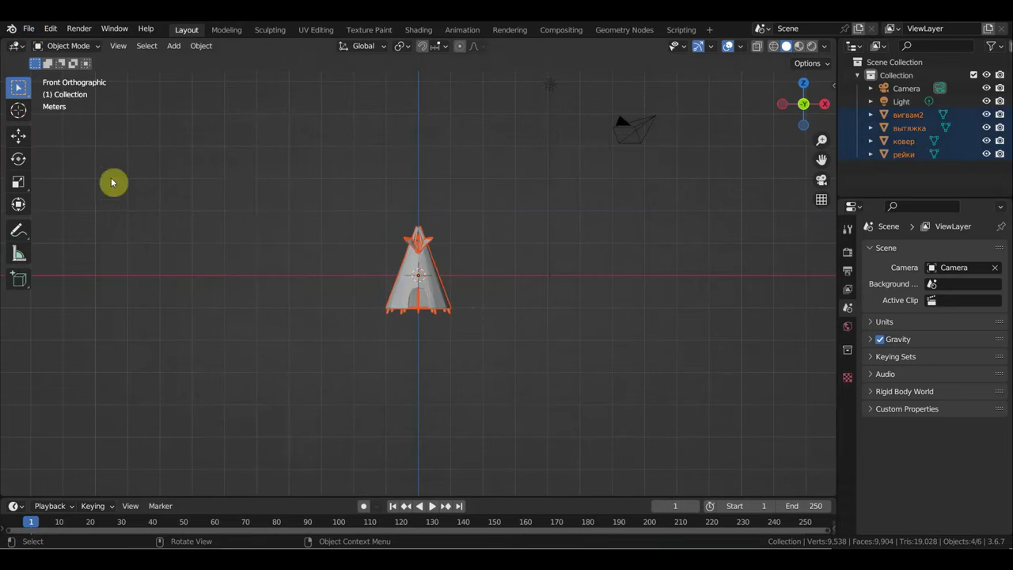
Raise the tipi parts above the ground line, then deselect them
click(24, 137)
drag(417, 225, 425, 183)
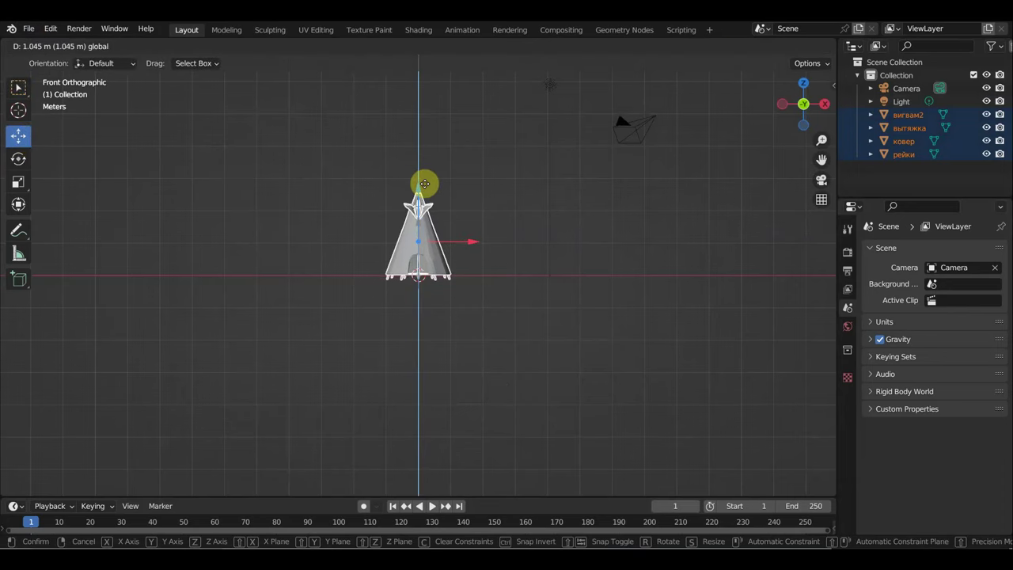
click(518, 329)
scroll(515, 332, up, 4)
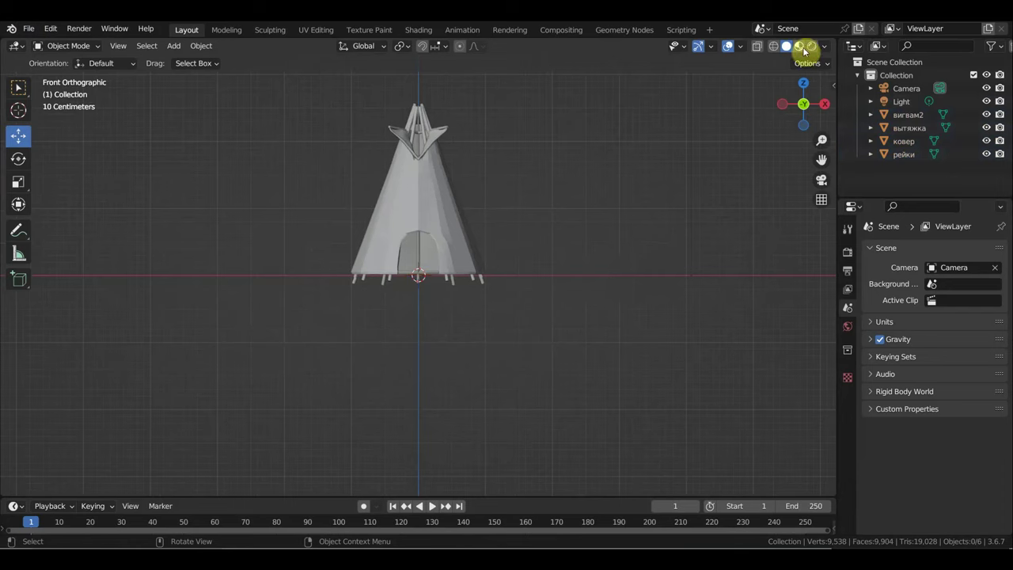
Display the tipi with its textures in Material Preview shading
key(z)
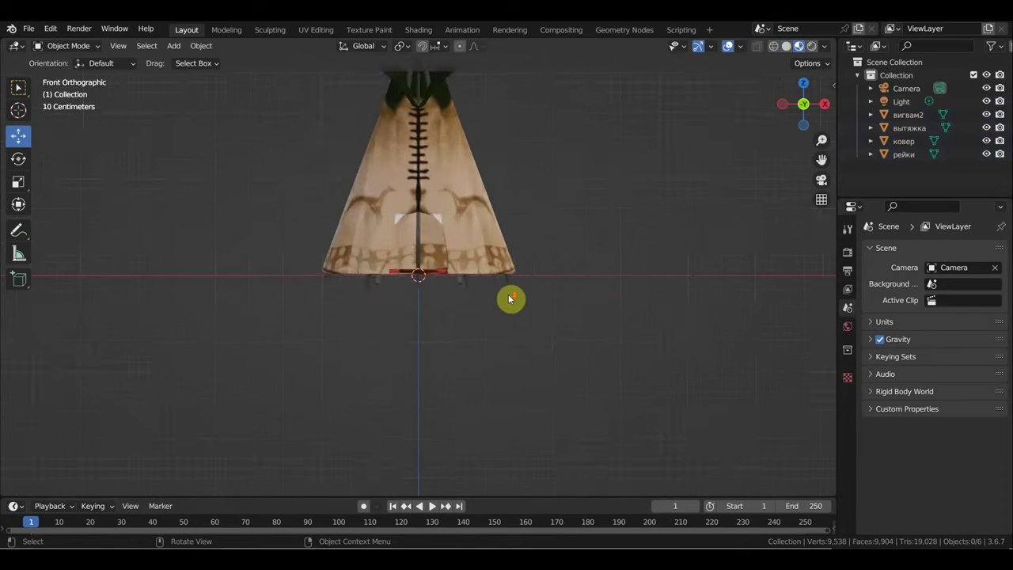
mouse_move(511, 296)
middle_down()
mouse_move(604, 307)
mouse_move(565, 306)
middle_up()
scroll(602, 289, up, 2)
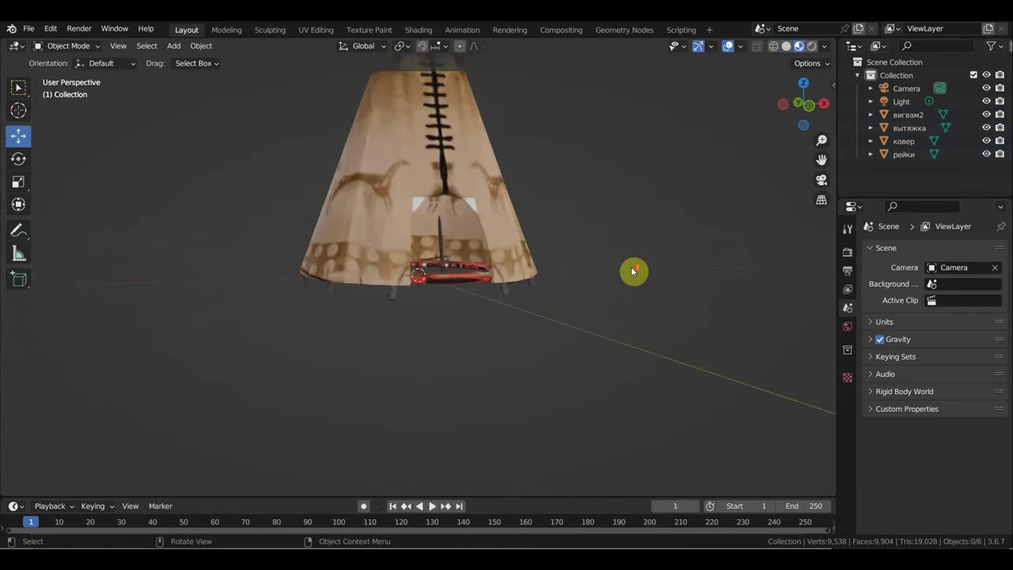
scroll(631, 271, up, 1)
scroll(609, 316, up, 1)
scroll(565, 367, up, 4)
scroll(562, 367, up, 2)
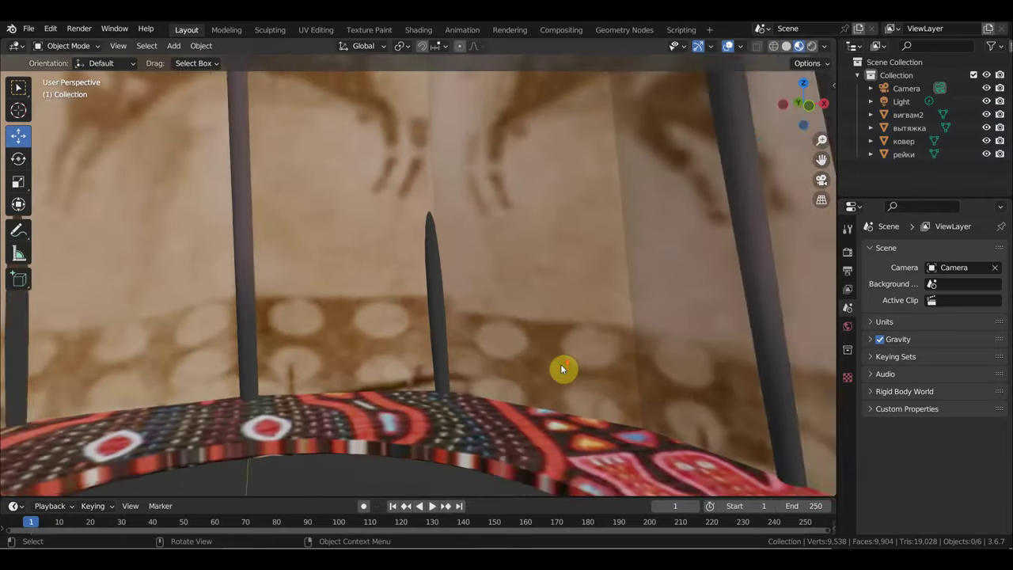
scroll(561, 366, up, 1)
Orbit and zoom through the tipi interior toward the poles
mouse_move(562, 366)
middle_down()
mouse_move(606, 371)
mouse_move(314, 165)
middle_up()
scroll(454, 274, down, 3)
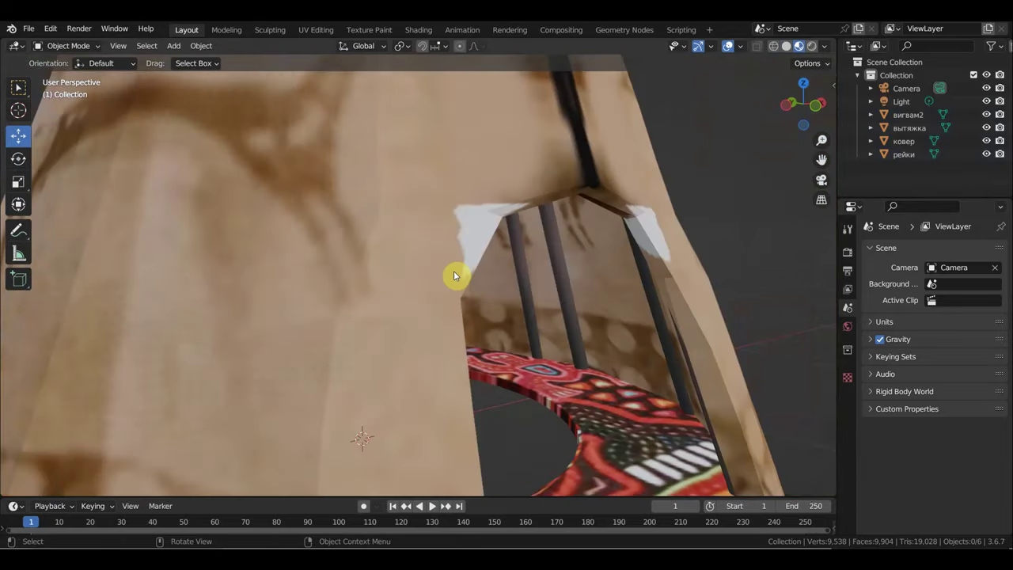
scroll(470, 283, up, 1)
scroll(541, 305, up, 2)
mouse_move(543, 306)
middle_down()
mouse_move(814, 319)
mouse_move(61, 319)
mouse_move(25, 307)
middle_up()
scroll(471, 336, up, 2)
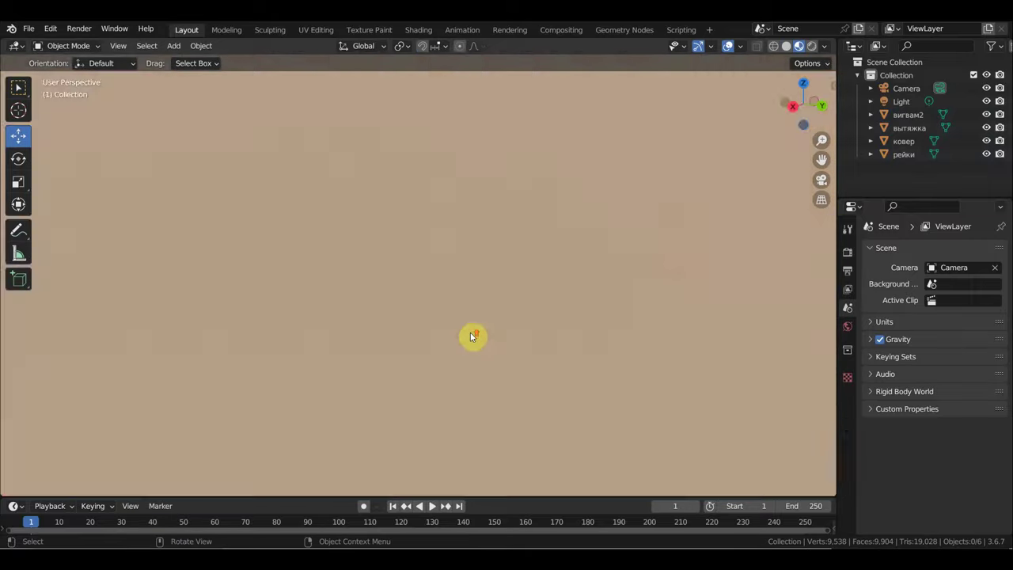
scroll(471, 336, down, 2)
middle_drag(498, 336, 660, 333)
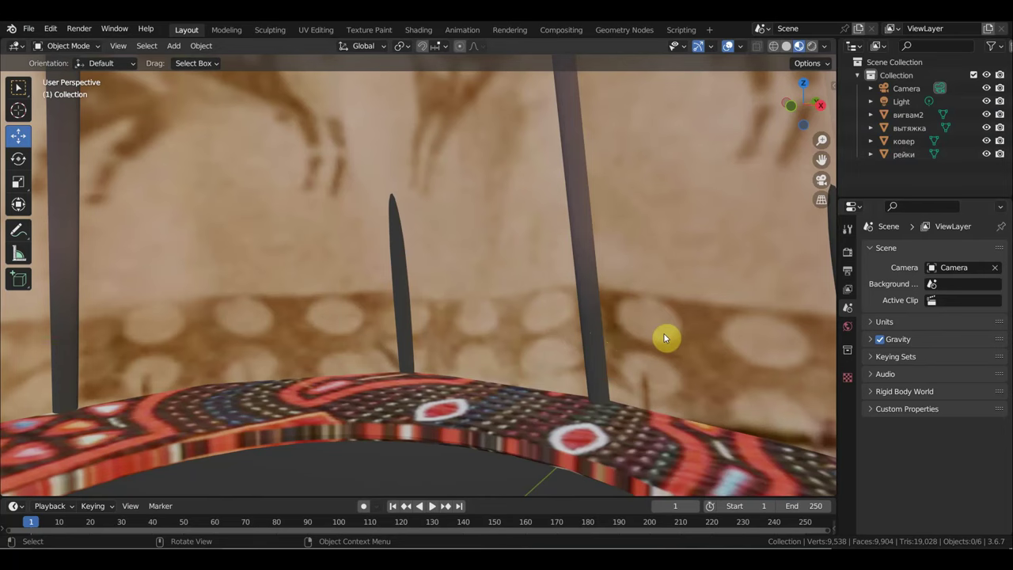
mouse_move(664, 338)
middle_down()
mouse_move(525, 307)
mouse_move(424, 317)
middle_up()
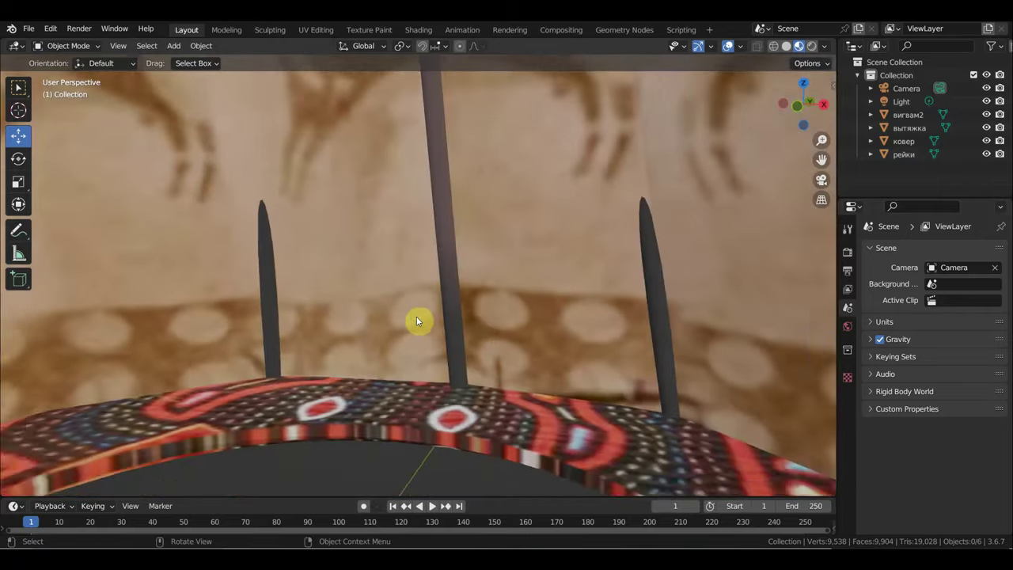
scroll(429, 321, up, 5)
scroll(434, 319, down, 4)
scroll(475, 315, down, 3)
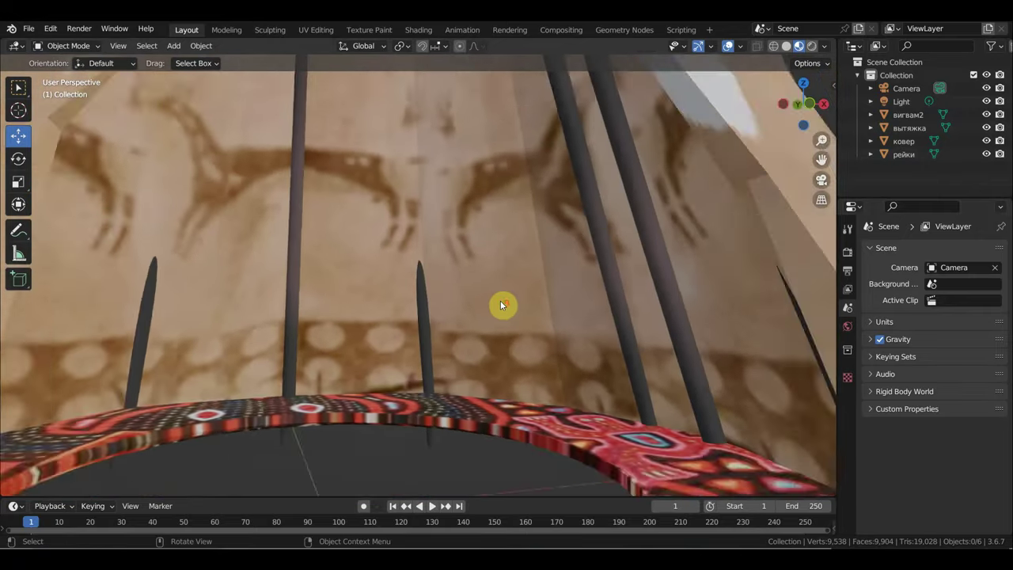
scroll(500, 305, down, 5)
scroll(499, 306, up, 4)
Select the вигвам2 cover object, facing the tent doorway
mouse_move(496, 305)
middle_down()
mouse_move(468, 306)
mouse_move(493, 314)
mouse_move(449, 326)
middle_up()
scroll(455, 324, down, 3)
scroll(463, 323, down, 3)
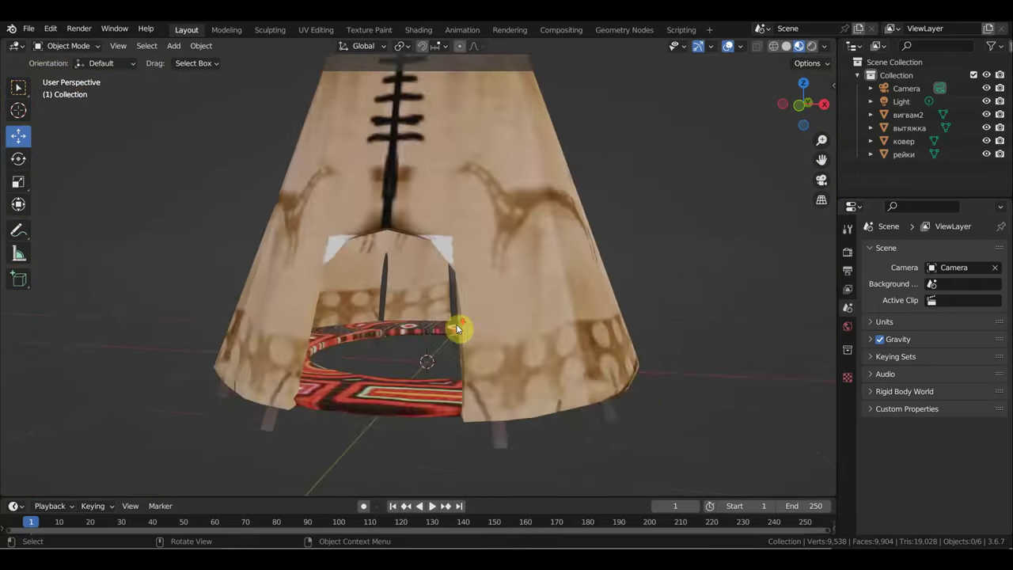
scroll(483, 313, up, 2)
scroll(518, 305, up, 3)
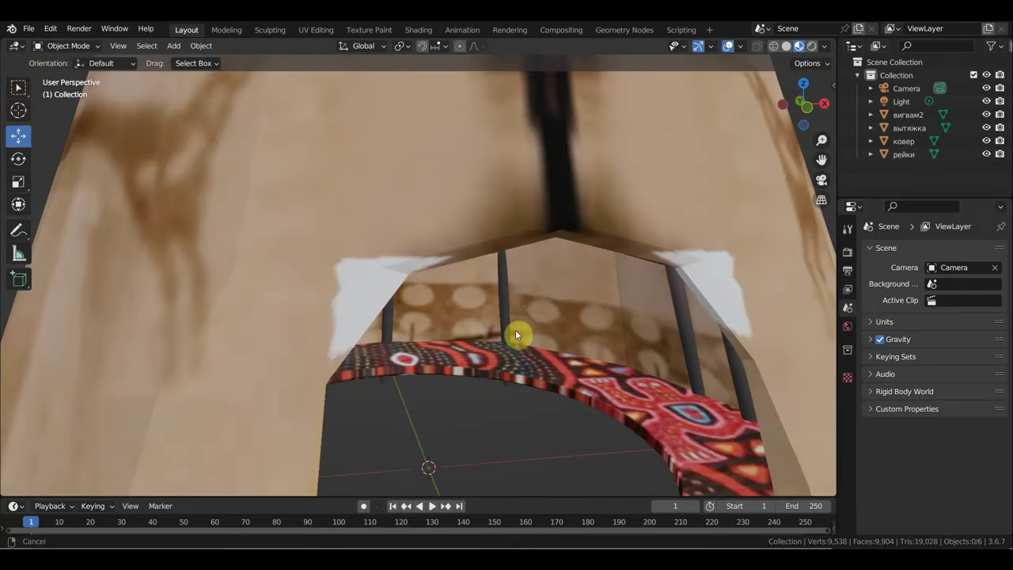
scroll(435, 309, up, 2)
click(354, 275)
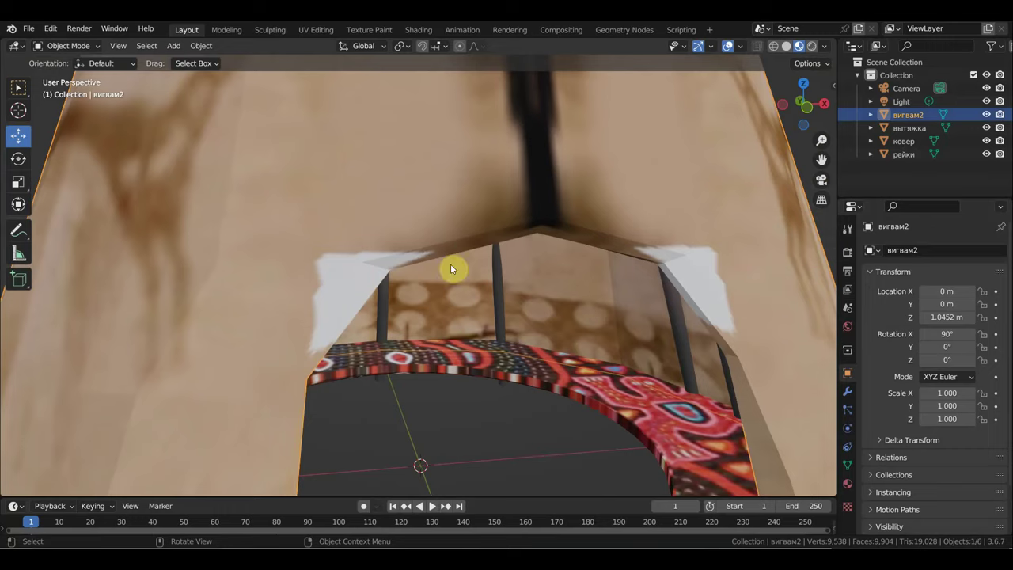
mouse_move(666, 279)
middle_down()
mouse_move(704, 277)
mouse_move(687, 282)
middle_up()
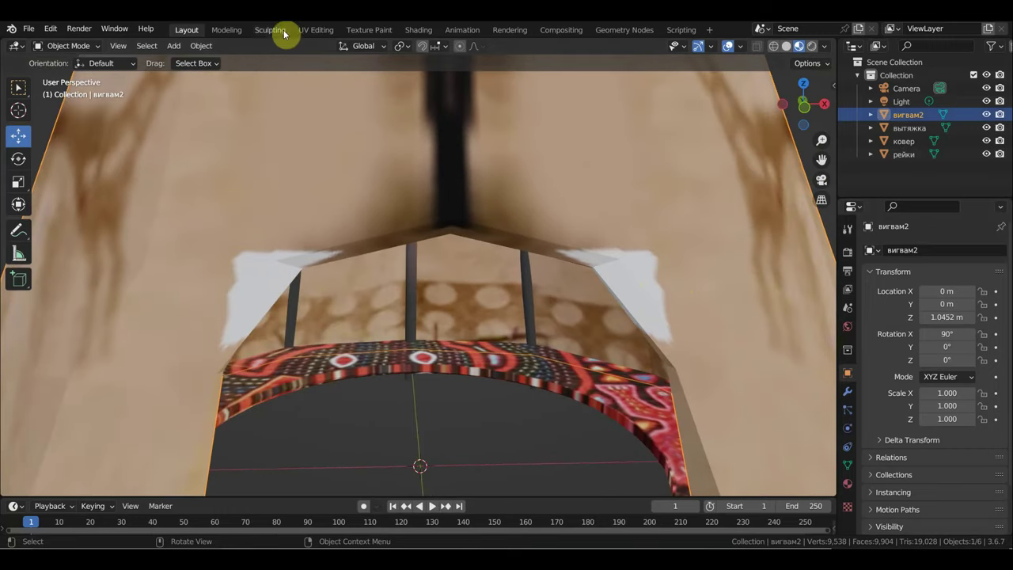
Switch to the Texture Paint workspace and look up into the tent interior
click(371, 29)
scroll(298, 251, down, 3)
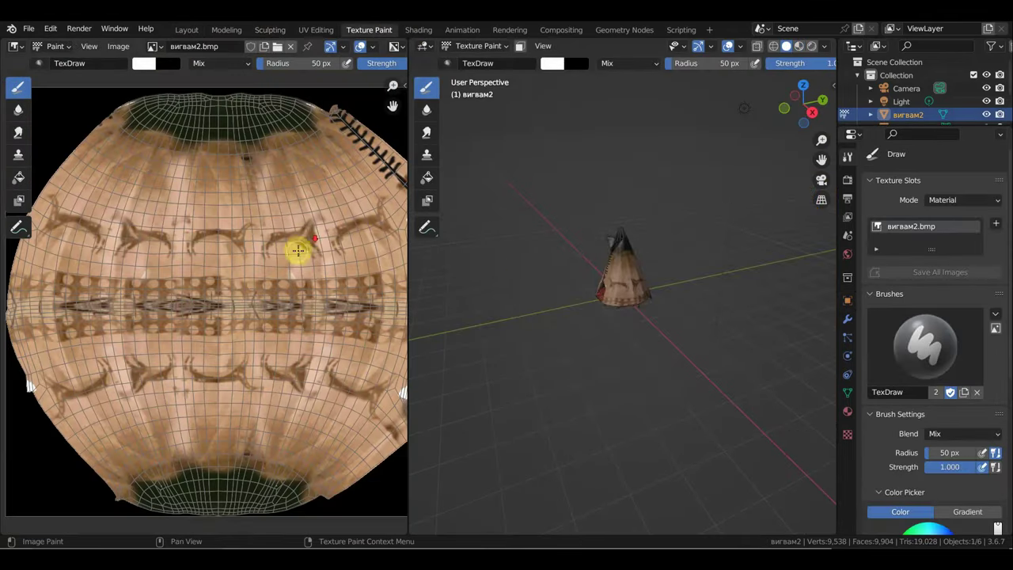
scroll(610, 271, up, 2)
scroll(620, 276, up, 6)
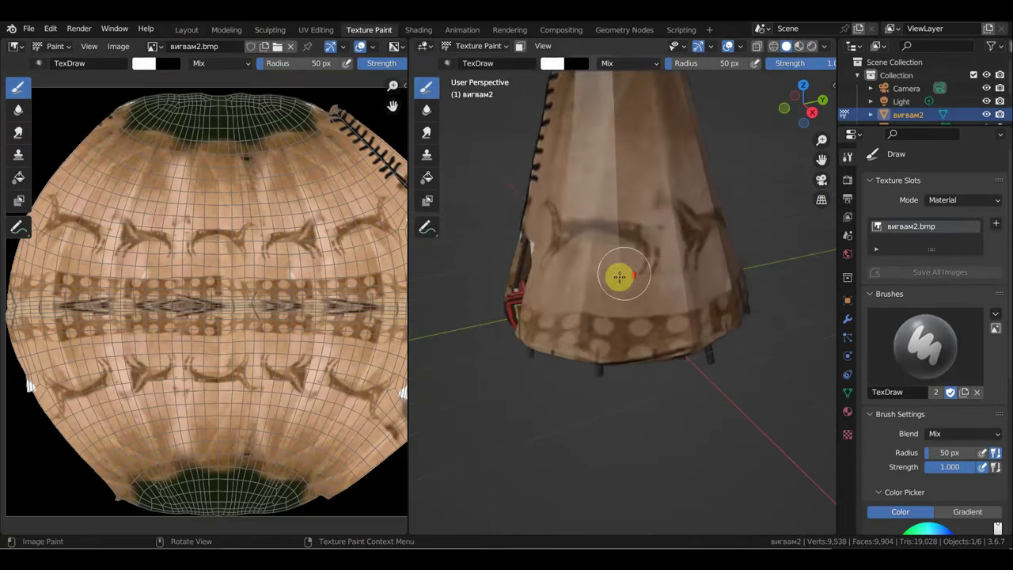
scroll(622, 273, up, 1)
scroll(475, 181, down, 2)
scroll(475, 181, down, 1)
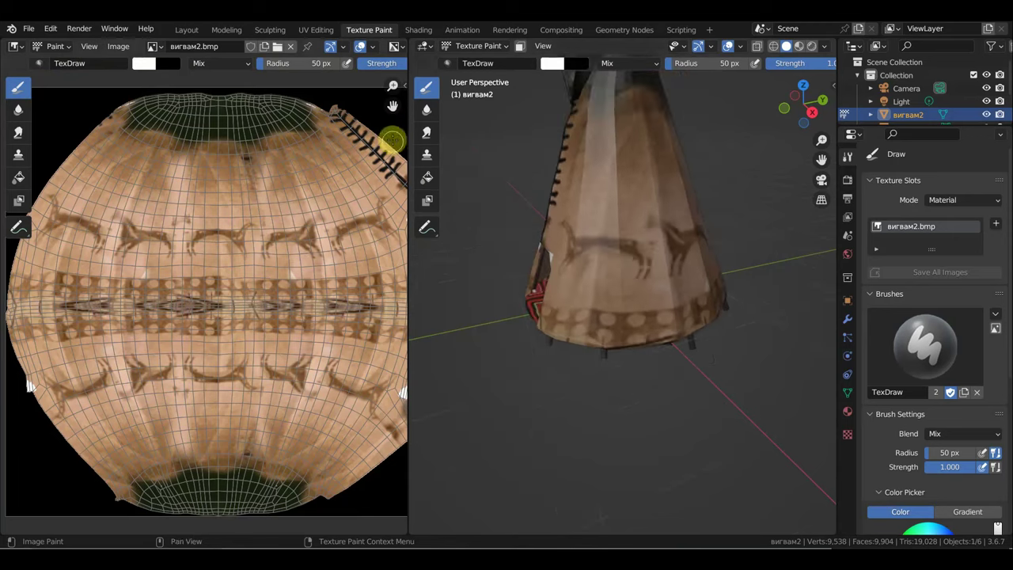
mouse_move(458, 145)
middle_down()
mouse_move(498, 158)
mouse_move(606, 143)
middle_up()
scroll(715, 192, up, 3)
scroll(783, 150, up, 2)
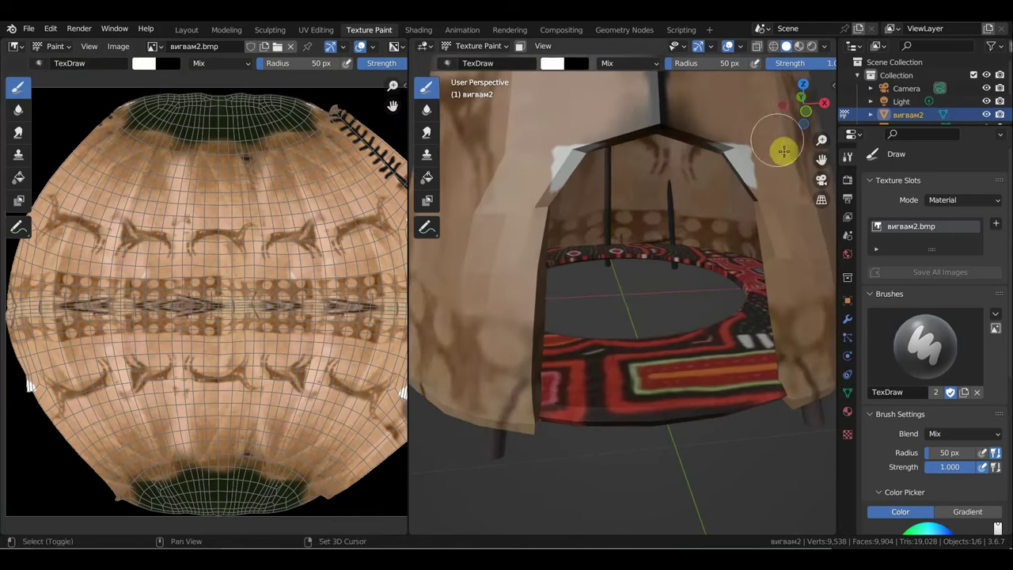
middle_drag(783, 150, 728, 198)
scroll(771, 174, down, 2)
scroll(801, 207, up, 3)
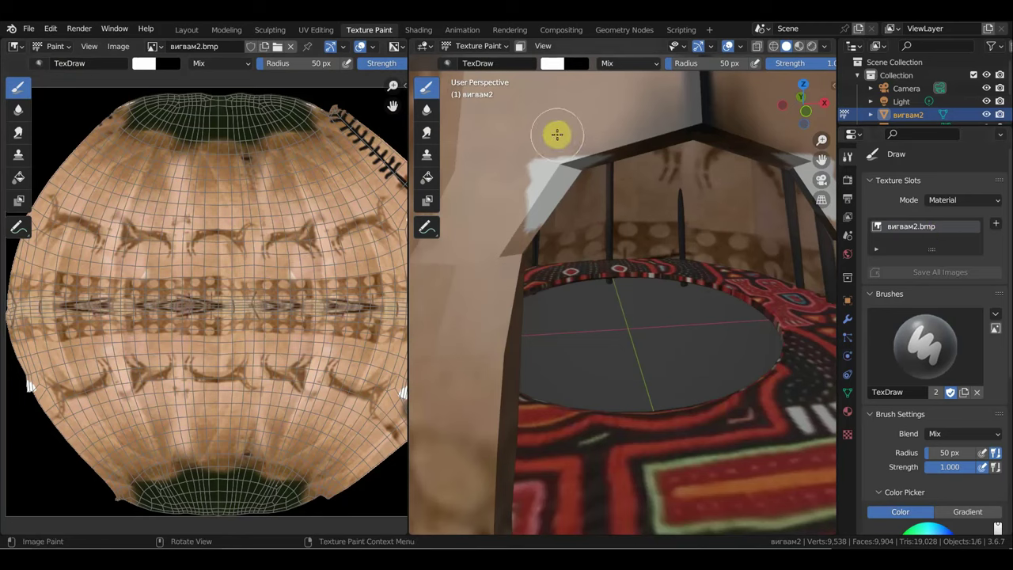
Sample the cover's tan colour with S and paint over the white doorway patch
key(s)
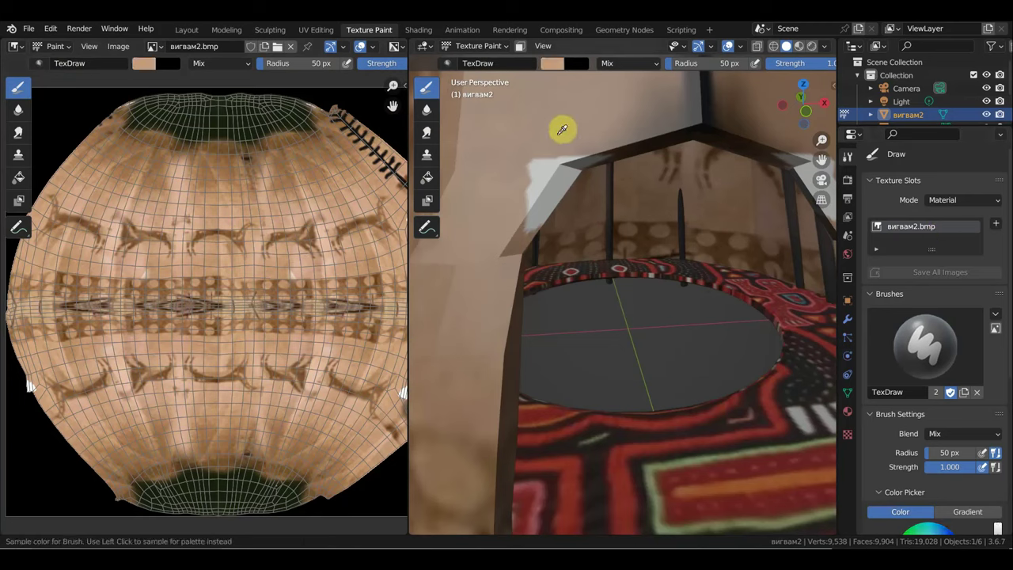
drag(561, 130, 528, 192)
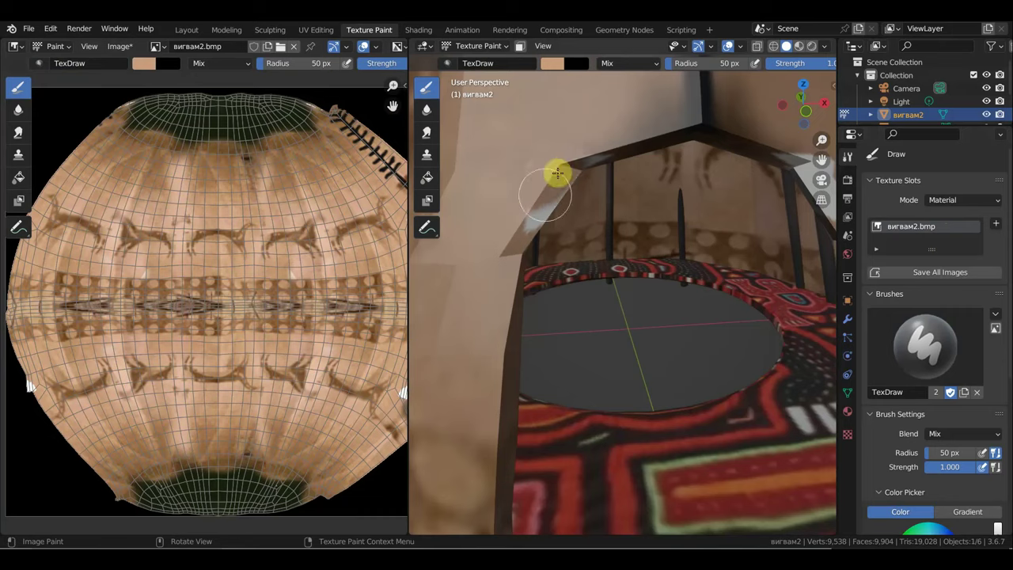
scroll(550, 223, down, 3)
scroll(633, 245, down, 2)
scroll(688, 265, up, 1)
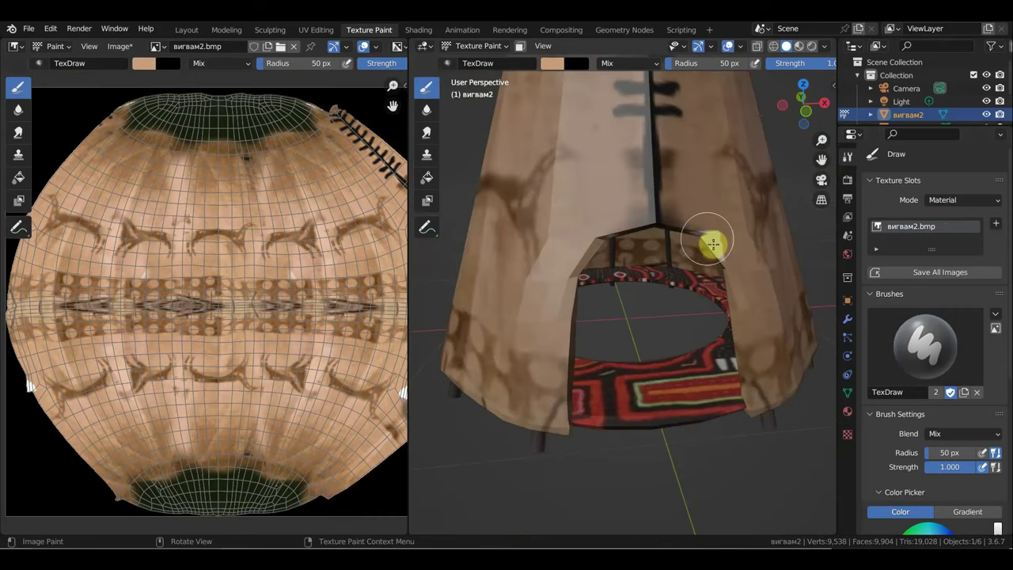
Undo the last change, reorient around the tent, and save all edited images
middle_drag(725, 257, 759, 243)
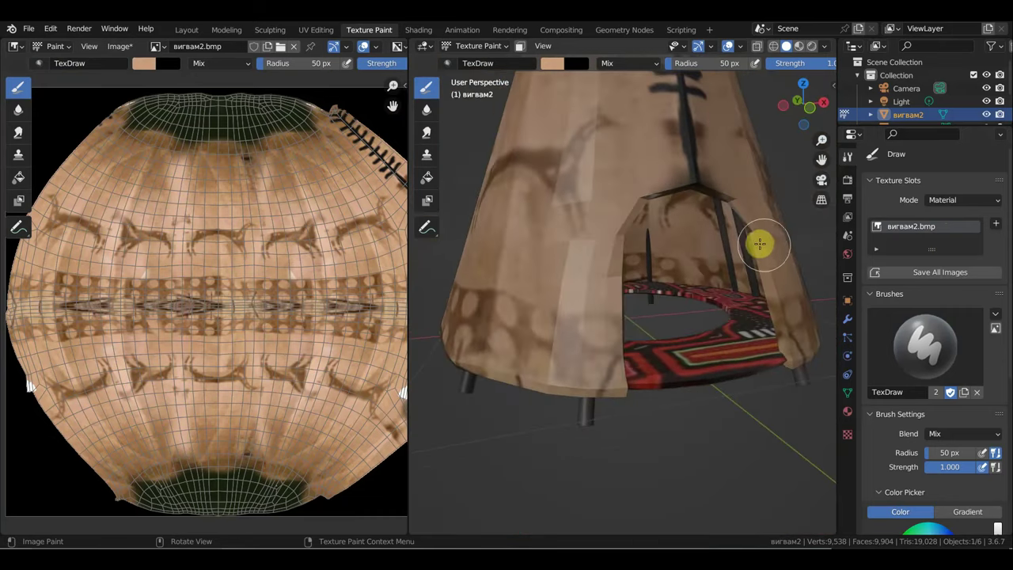
key(ctrl+z)
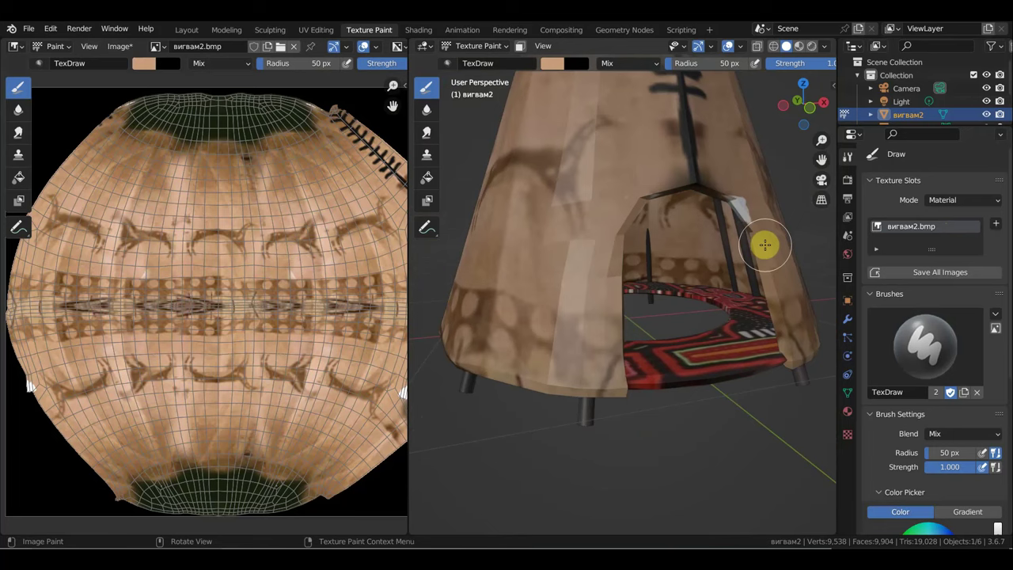
scroll(736, 238, up, 1)
scroll(752, 221, up, 1)
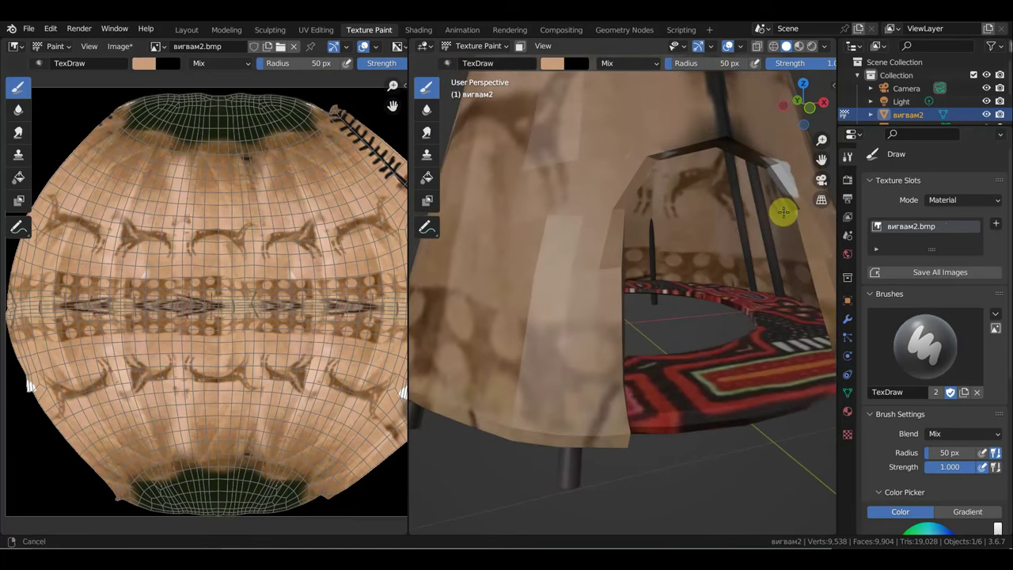
scroll(736, 225, up, 1)
scroll(716, 233, down, 2)
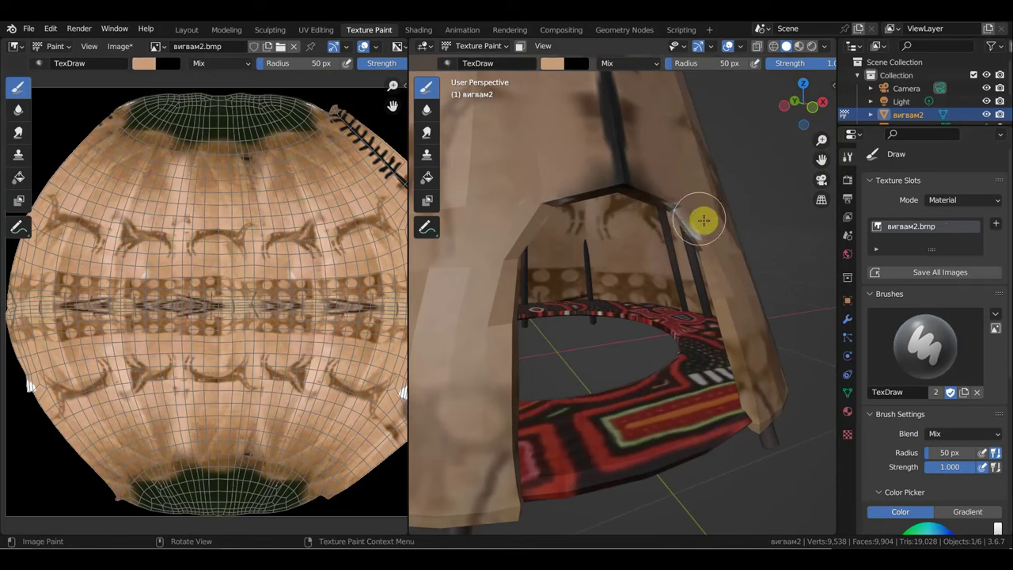
mouse_move(716, 249)
middle_down()
mouse_move(705, 265)
mouse_move(620, 260)
mouse_move(758, 243)
mouse_move(588, 206)
mouse_move(649, 224)
mouse_move(749, 217)
mouse_move(737, 213)
mouse_move(775, 256)
mouse_move(658, 281)
mouse_move(566, 337)
mouse_move(557, 319)
mouse_move(523, 309)
middle_up()
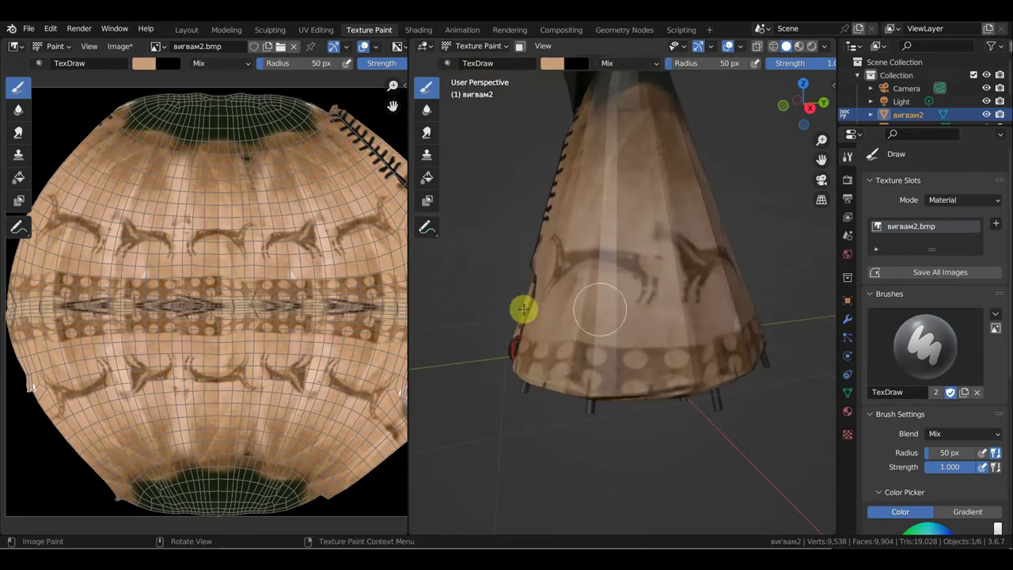
click(939, 276)
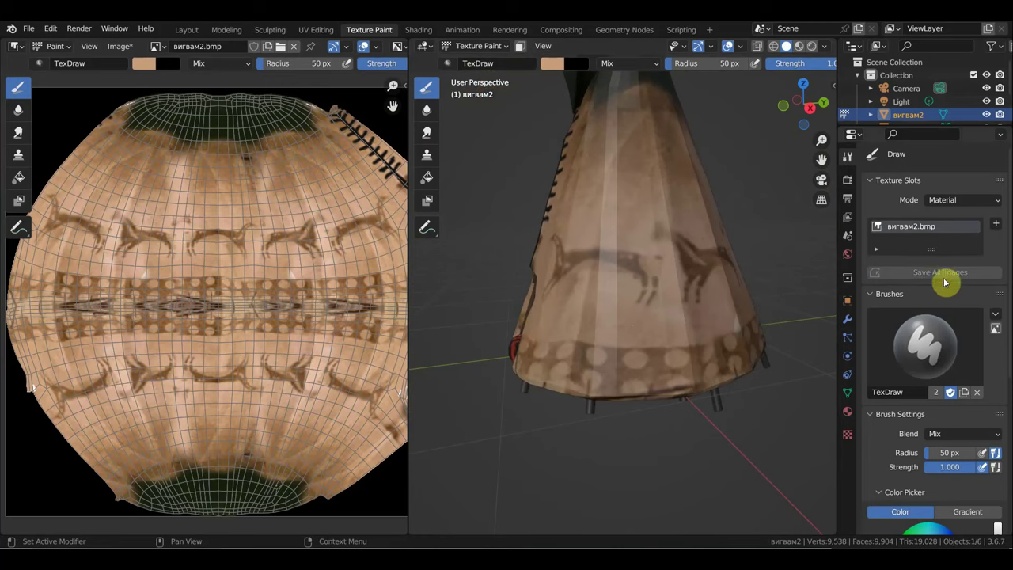
scroll(660, 222, down, 3)
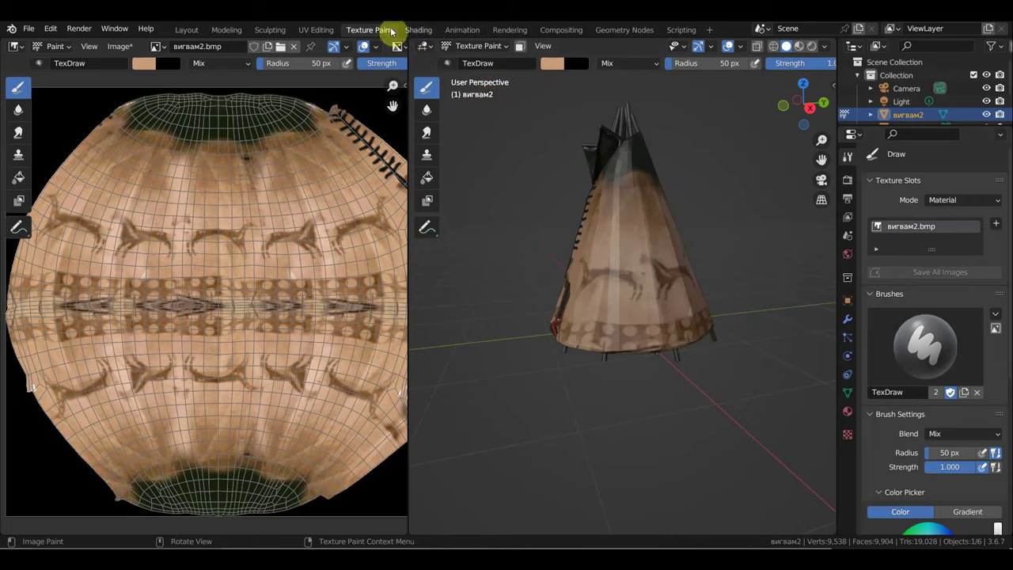
Display вигвам2.bmp in the Shading workspace's image editor
click(317, 30)
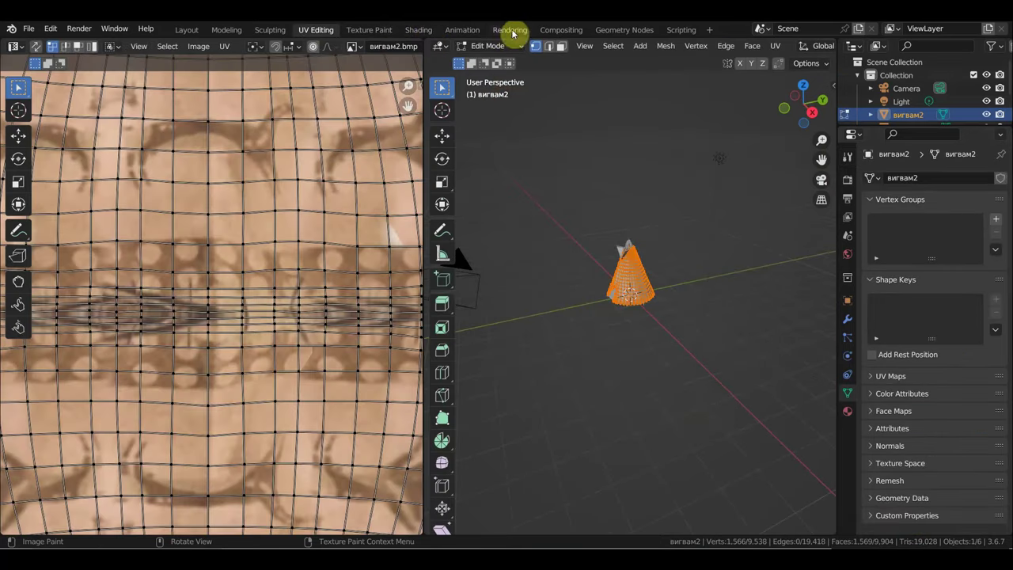
click(419, 30)
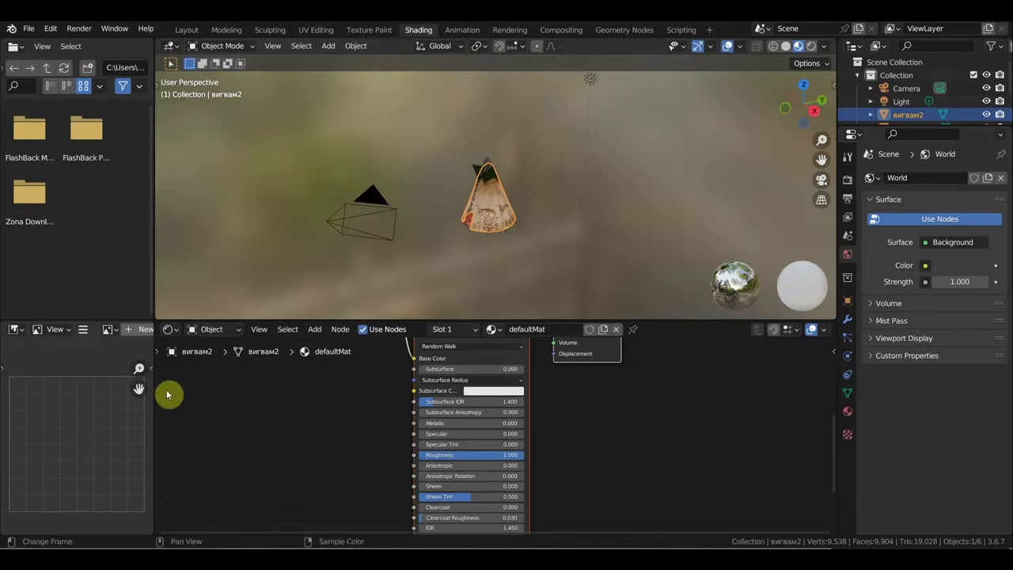
click(116, 331)
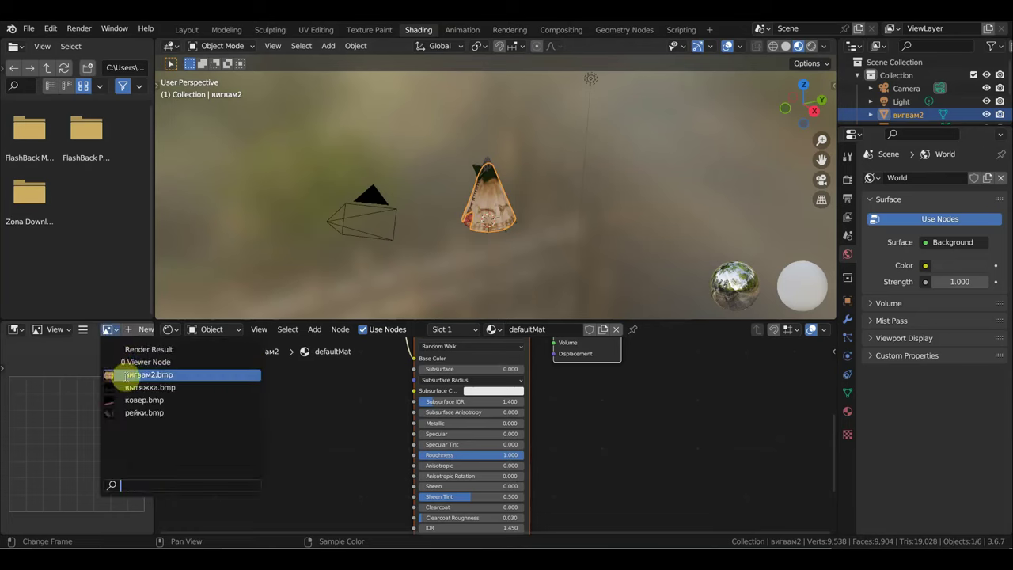
click(126, 375)
scroll(100, 417, down, 2)
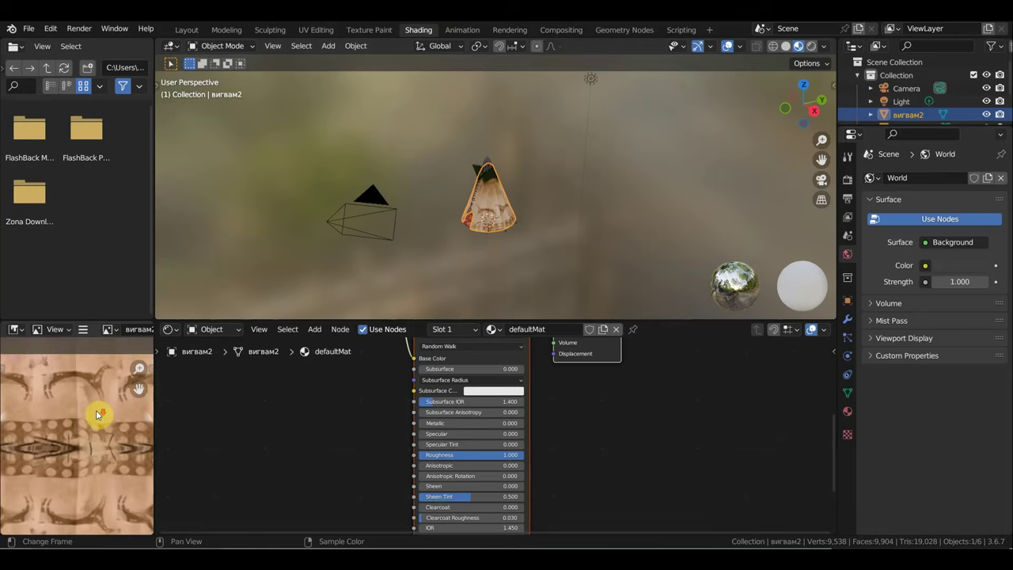
scroll(98, 421, down, 2)
scroll(93, 434, down, 2)
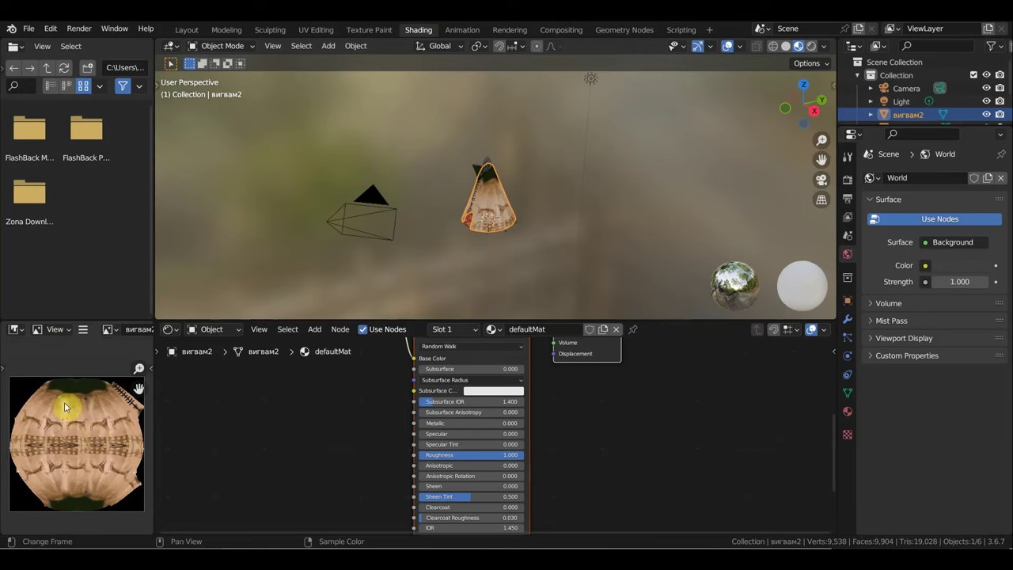
Save the edited вигвам2.bmp texture with Image > Save
click(87, 331)
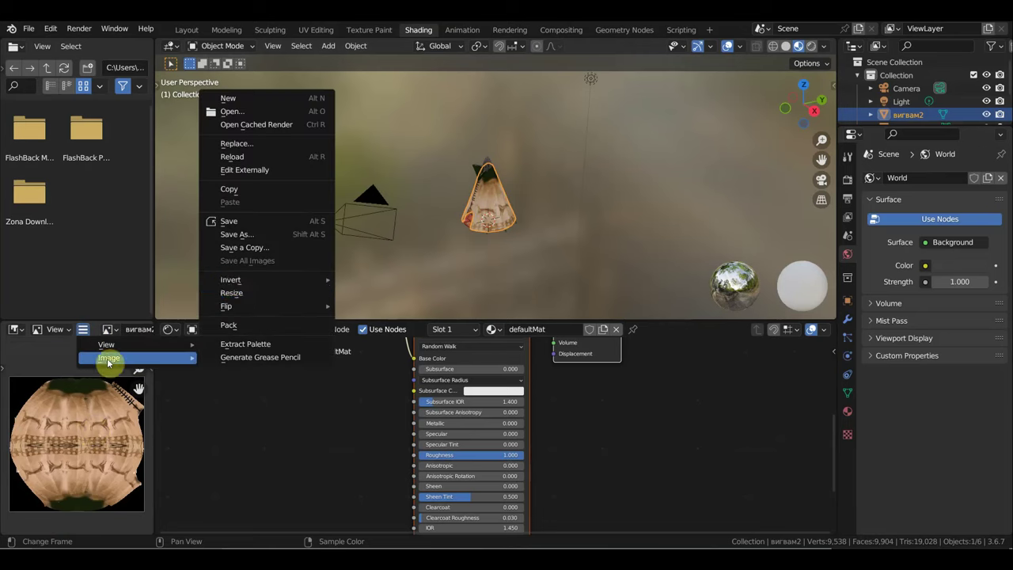
mouse_move(108, 358)
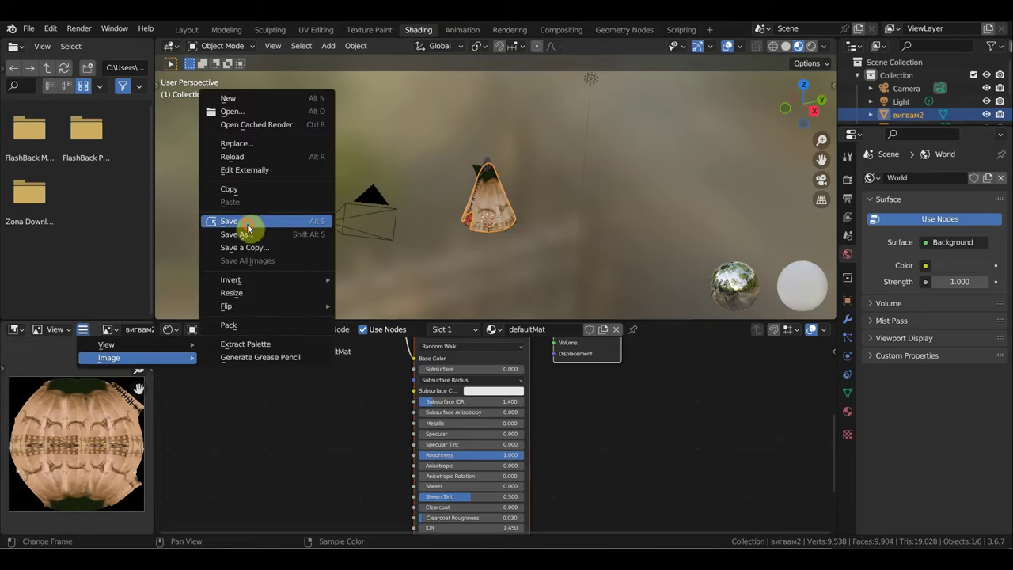
click(249, 222)
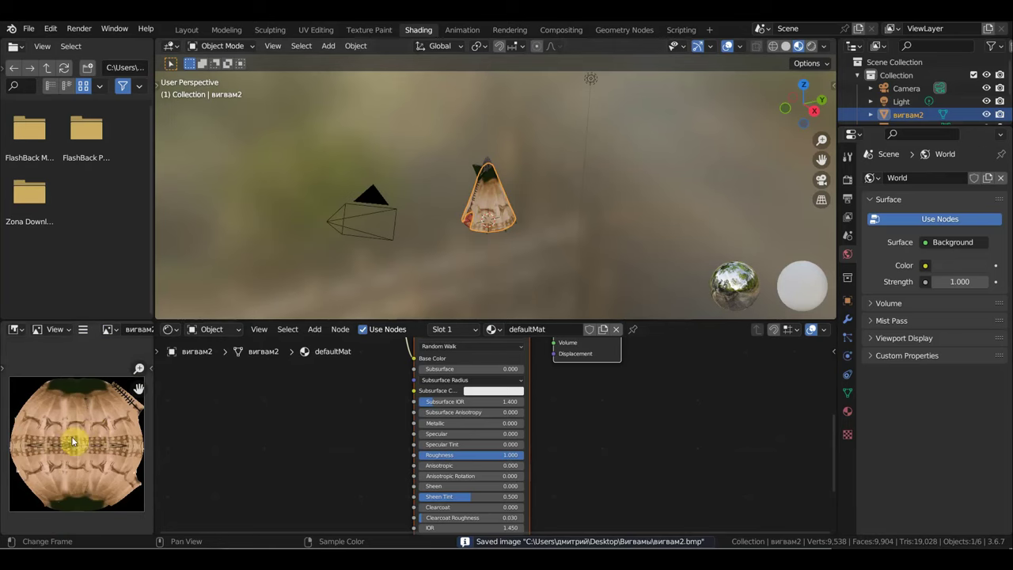
mouse_move(356, 212)
middle_down()
mouse_move(473, 190)
mouse_move(429, 172)
middle_up()
Back in the Layout workspace, apply Shade Smooth to the tent cover
click(188, 32)
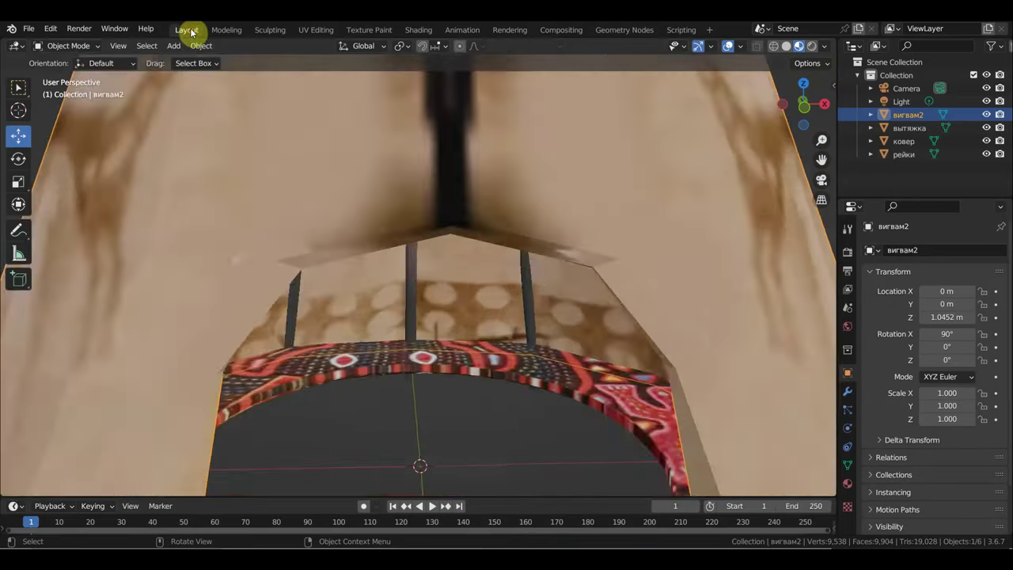
scroll(385, 204, down, 3)
scroll(392, 221, down, 2)
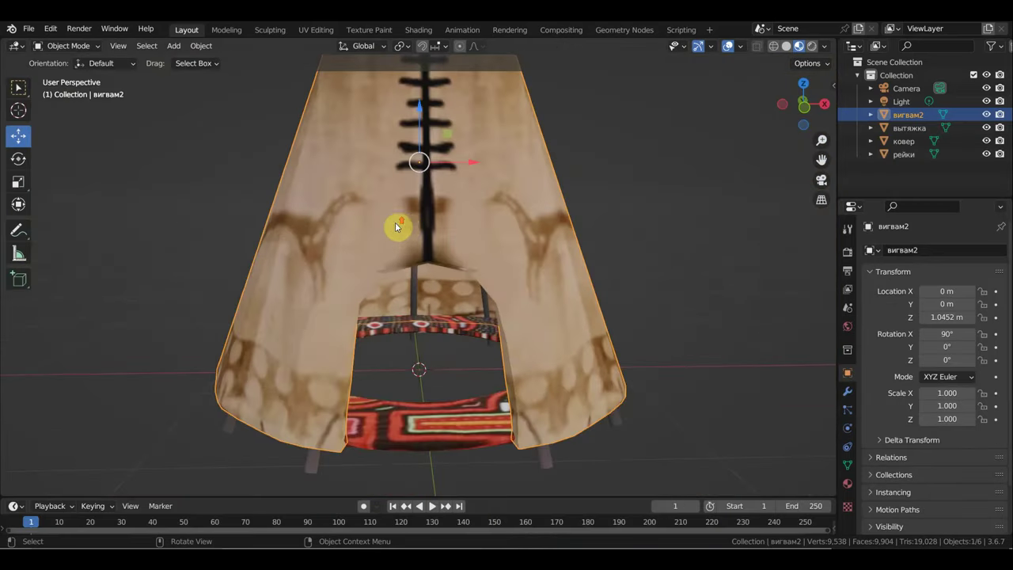
right_click(471, 241)
click(477, 240)
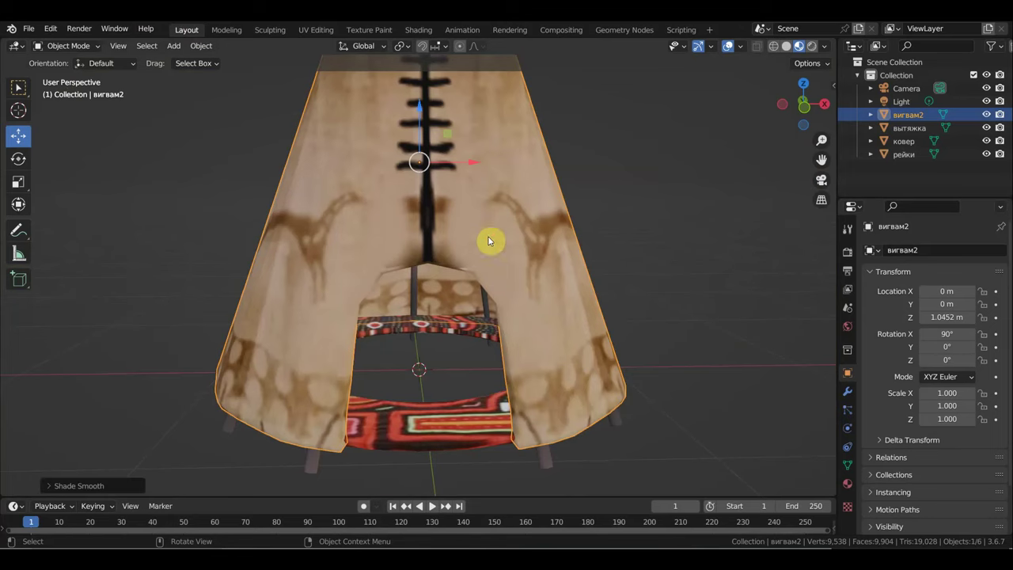
mouse_move(488, 237)
middle_down()
mouse_move(582, 233)
mouse_move(581, 288)
middle_up()
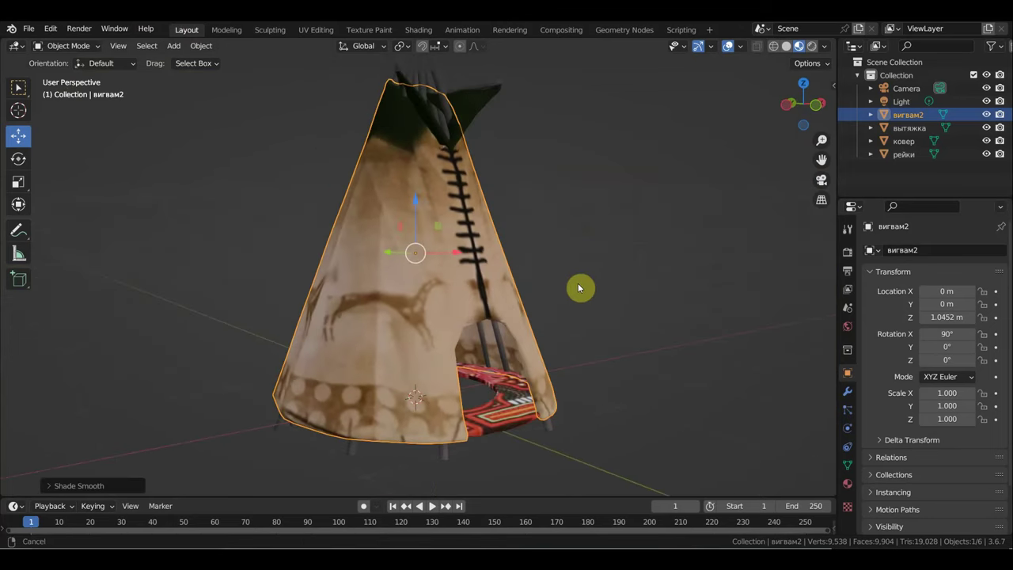
scroll(589, 270, down, 2)
mouse_move(672, 245)
middle_down()
mouse_move(616, 237)
mouse_move(603, 417)
mouse_move(520, 411)
middle_up()
scroll(515, 408, up, 5)
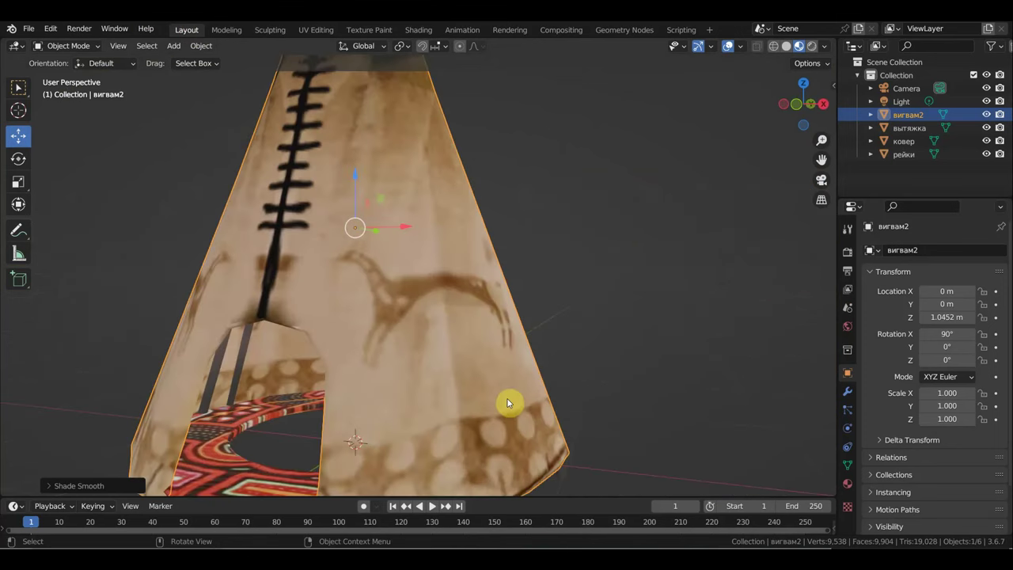
Inspect the cover's dense mesh in wireframe, then return through Solid to Material Preview
click(773, 45)
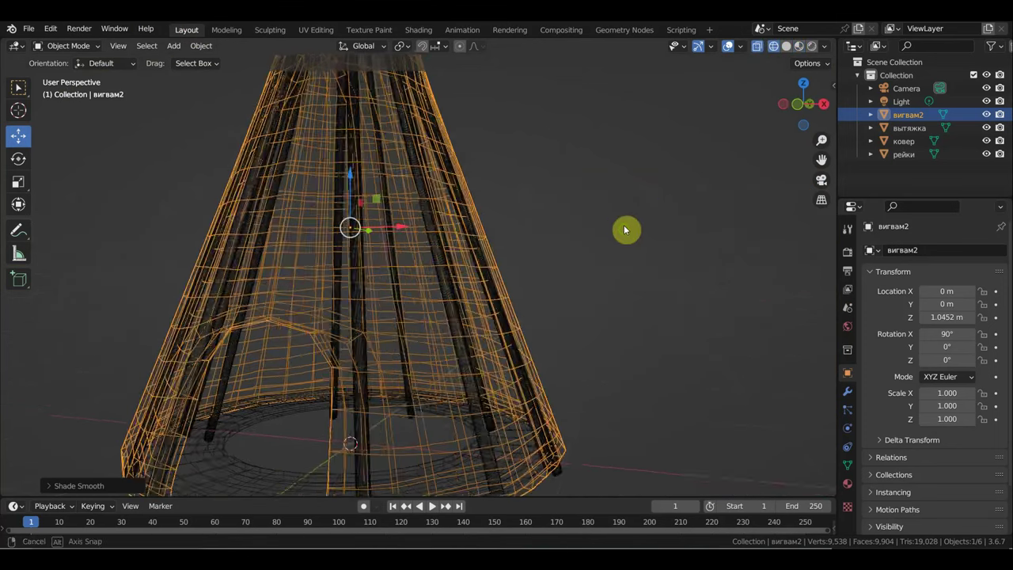
mouse_move(623, 225)
middle_down()
mouse_move(740, 230)
mouse_move(695, 259)
mouse_move(596, 278)
mouse_move(622, 296)
middle_up()
scroll(695, 259, down, 2)
scroll(749, 247, down, 3)
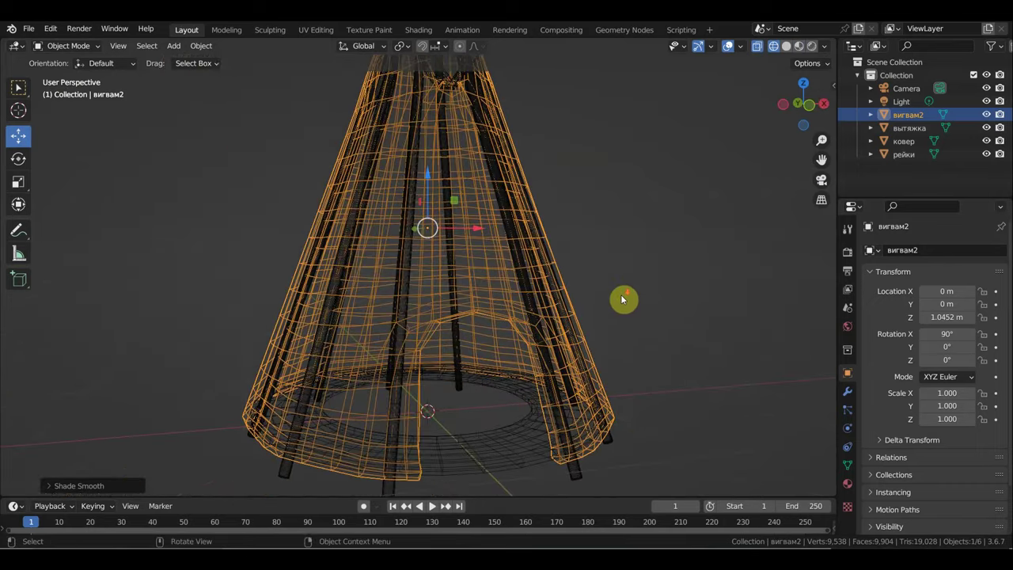
scroll(622, 296, down, 1)
mouse_move(610, 132)
middle_down()
mouse_move(583, 181)
mouse_move(602, 199)
middle_up()
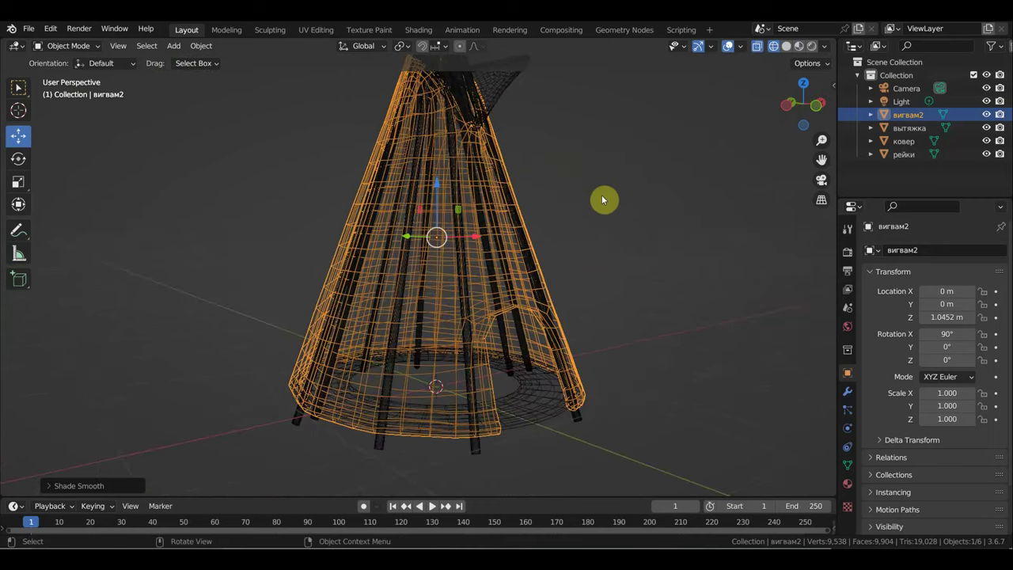
click(788, 46)
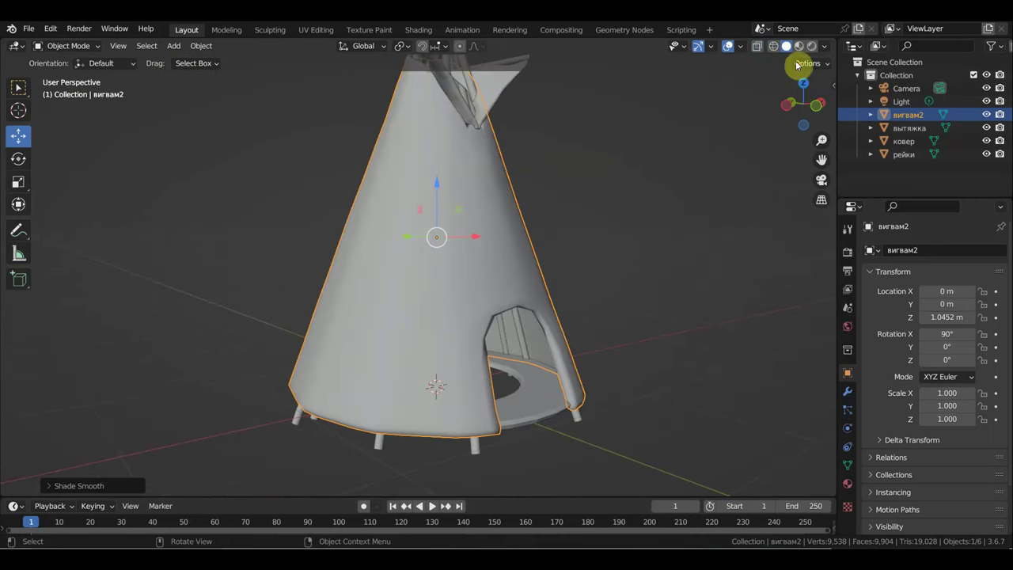
click(799, 47)
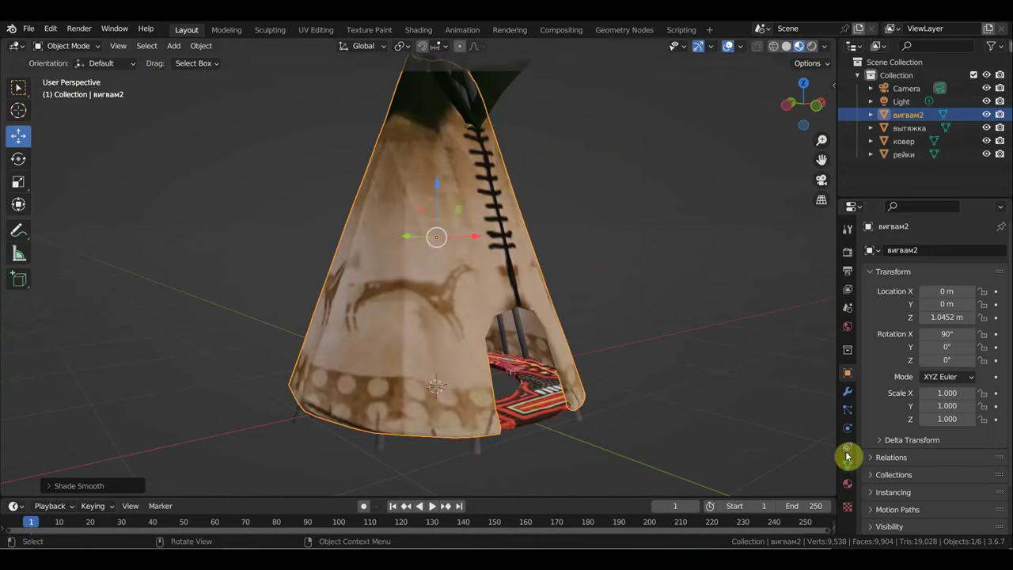
Add a Decimate modifier to the cover, lowering its ratio to about 0.07, then 0.194
click(847, 391)
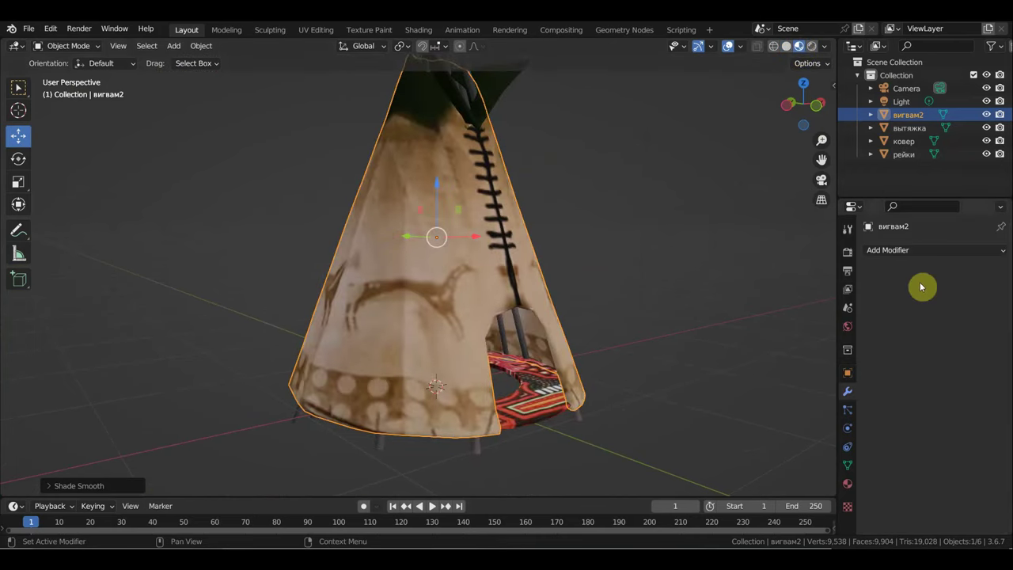
click(917, 252)
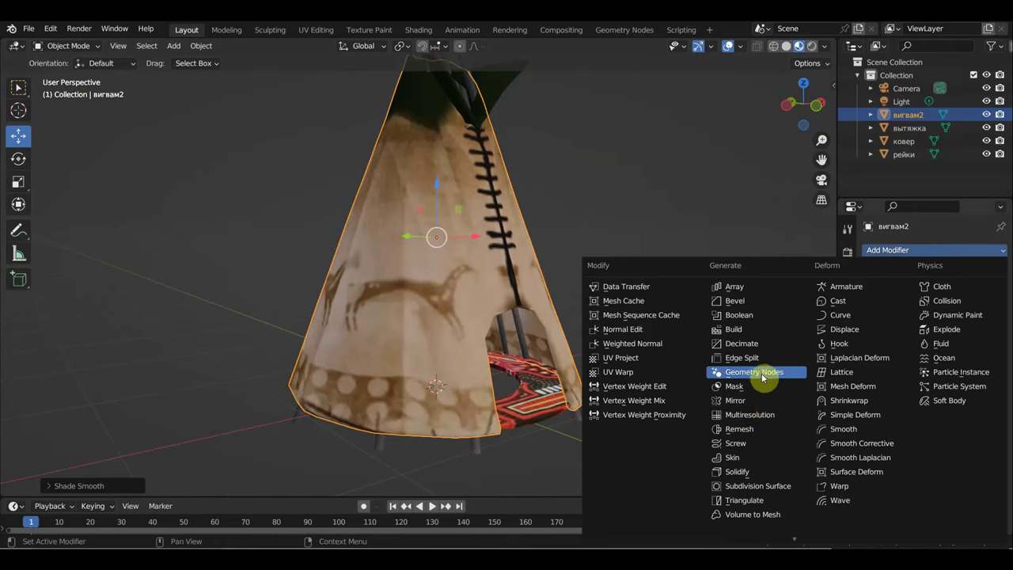
click(760, 348)
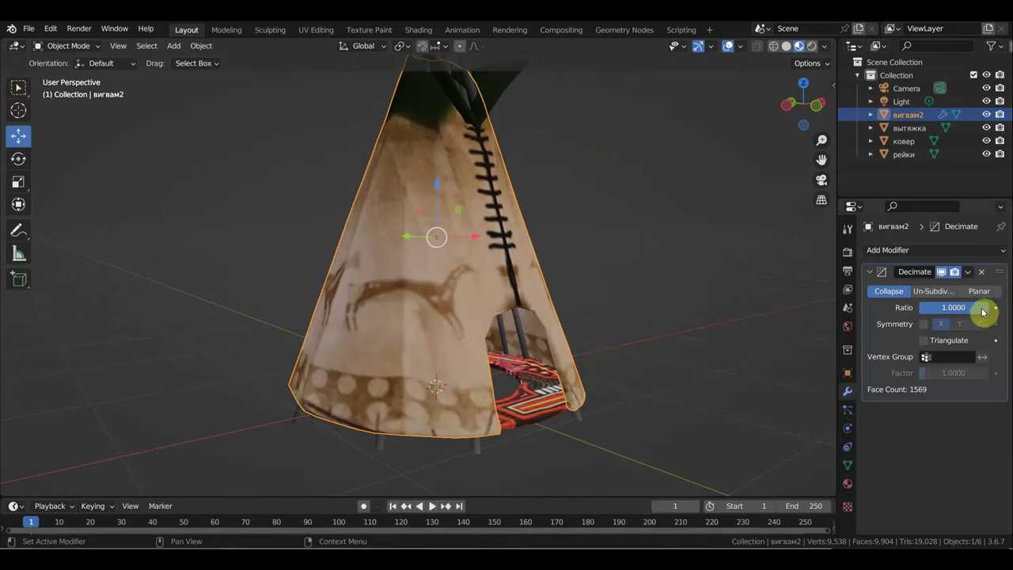
drag(968, 307, 920, 307)
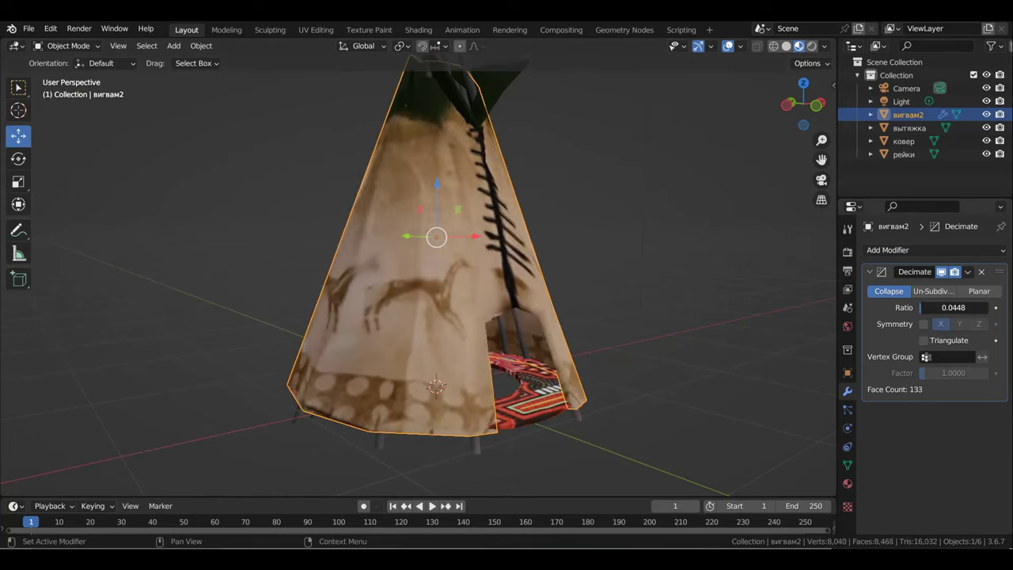
mouse_move(710, 323)
middle_down()
mouse_move(636, 337)
mouse_move(607, 321)
middle_up()
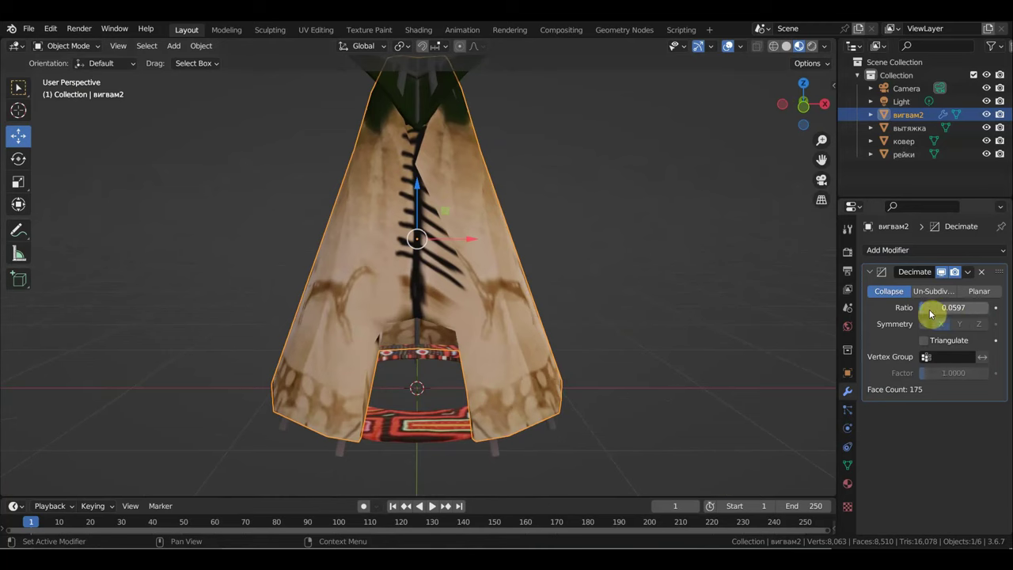
drag(919, 307, 934, 307)
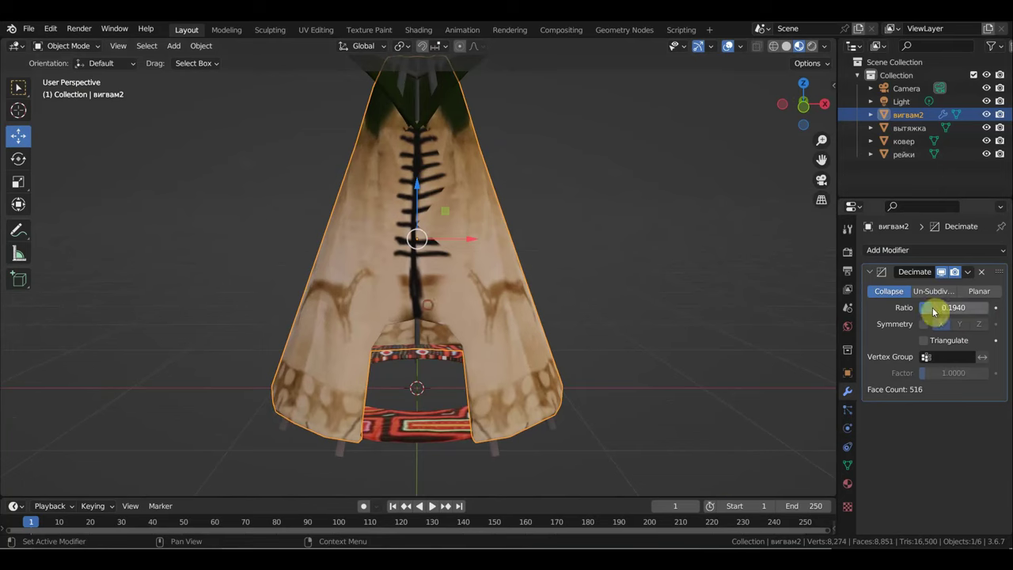
middle_drag(649, 322, 680, 338)
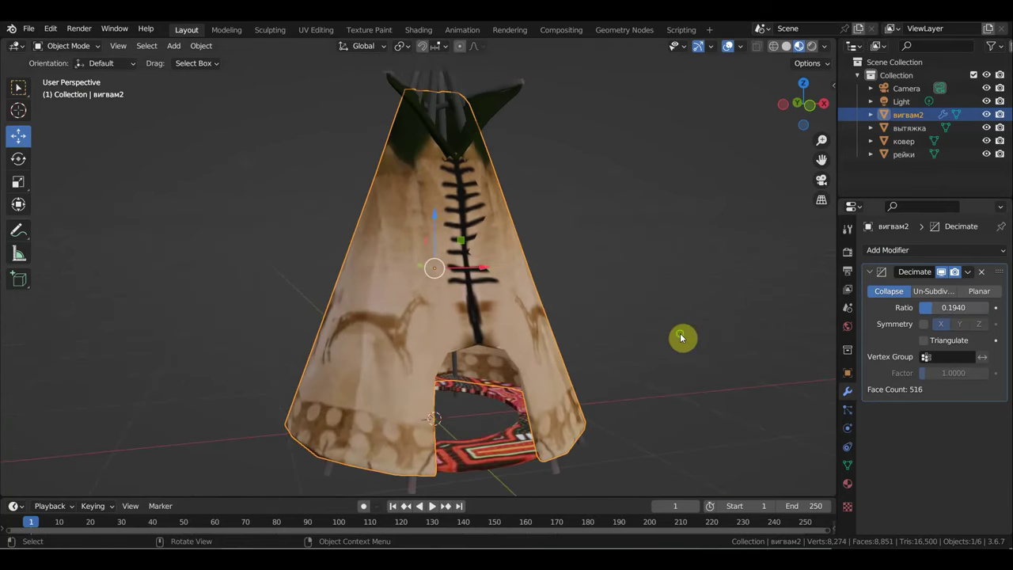
Compare the decimated mesh in wireframe and textured views, then delete the Decimate modifier
click(774, 47)
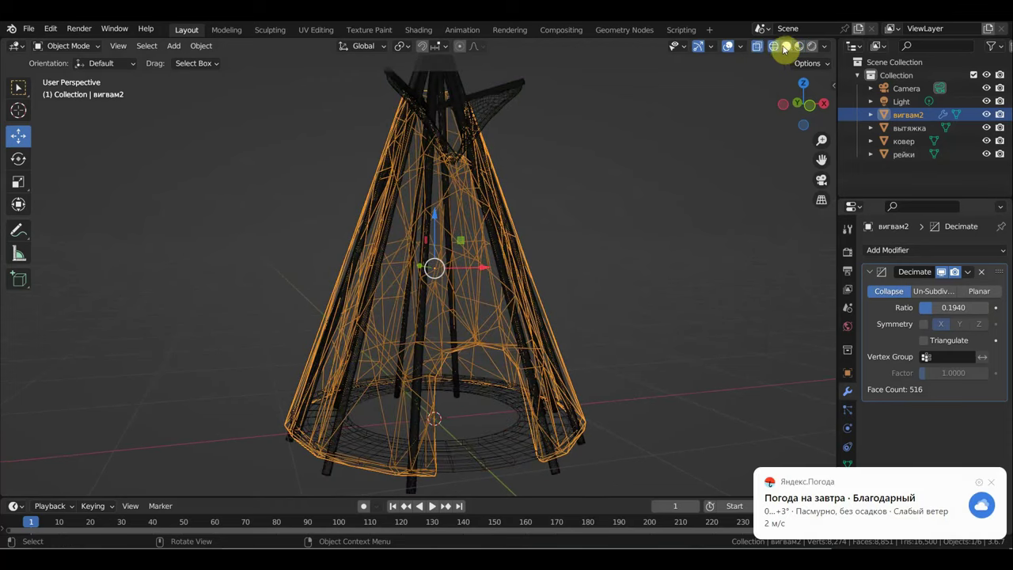
click(800, 46)
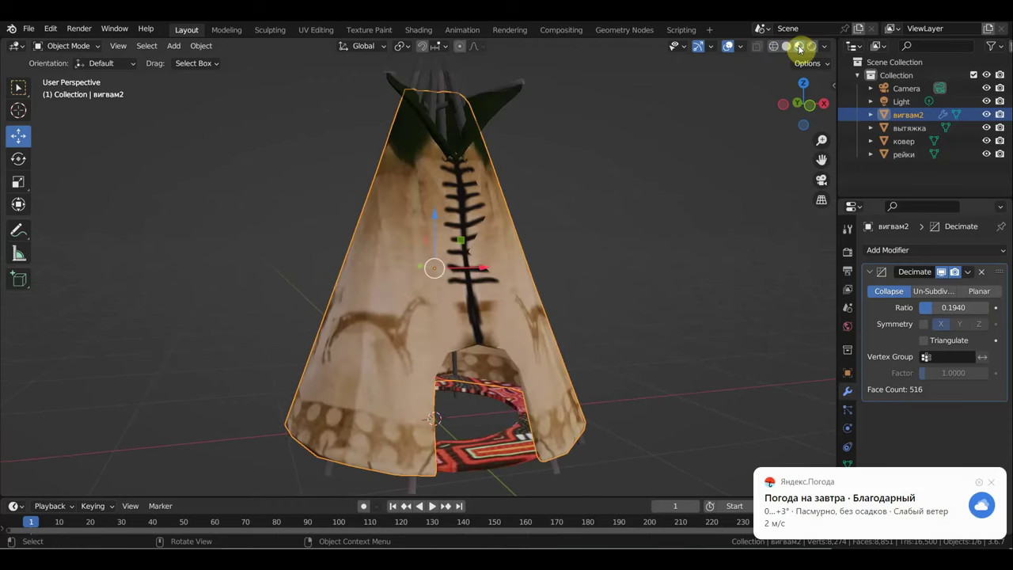
click(984, 273)
scroll(648, 312, up, 2)
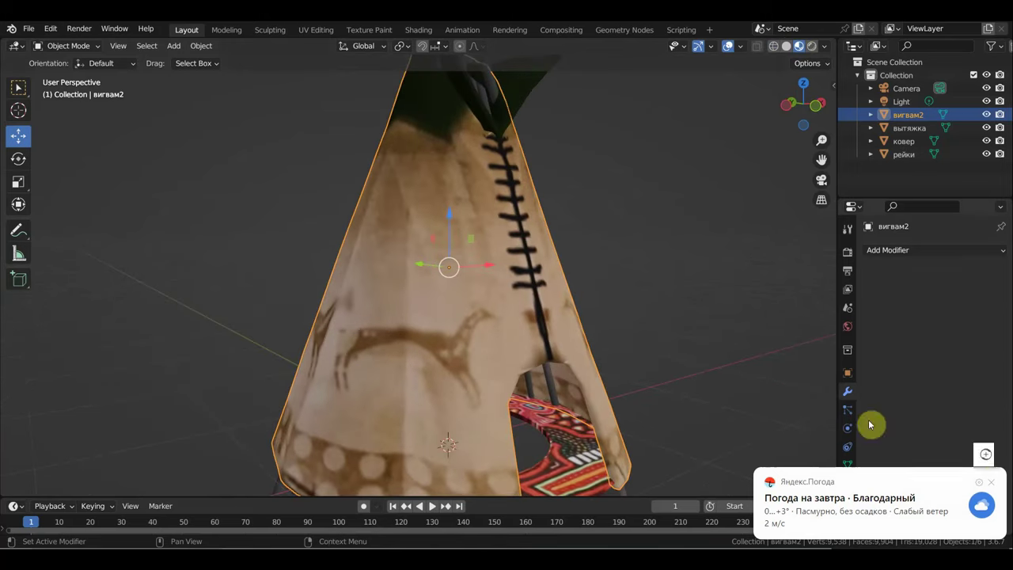
click(993, 482)
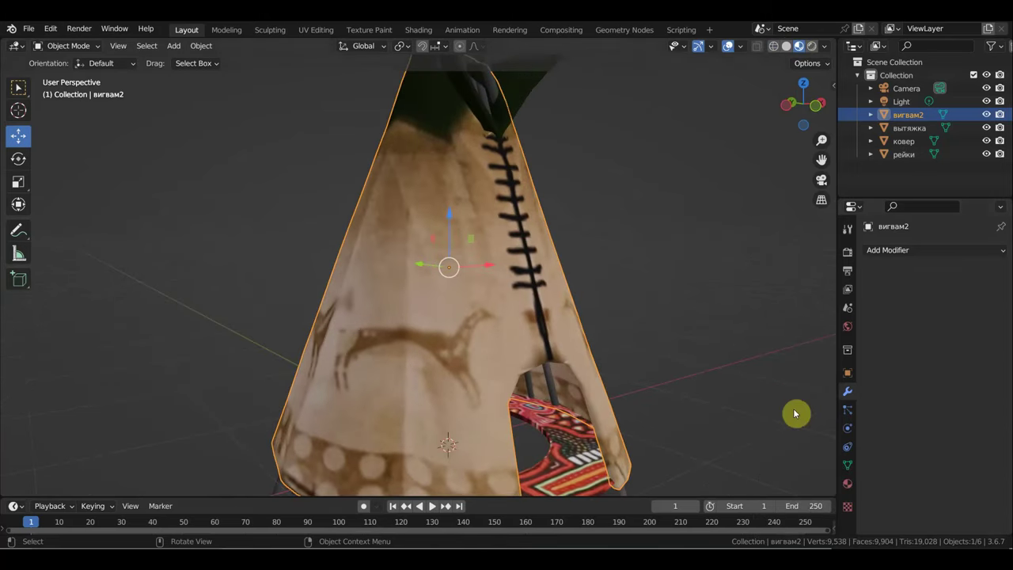
scroll(431, 222, down, 2)
In wireframe, enter Edit Mode and apply Mesh > Clean Up > Limited Dissolve
click(775, 47)
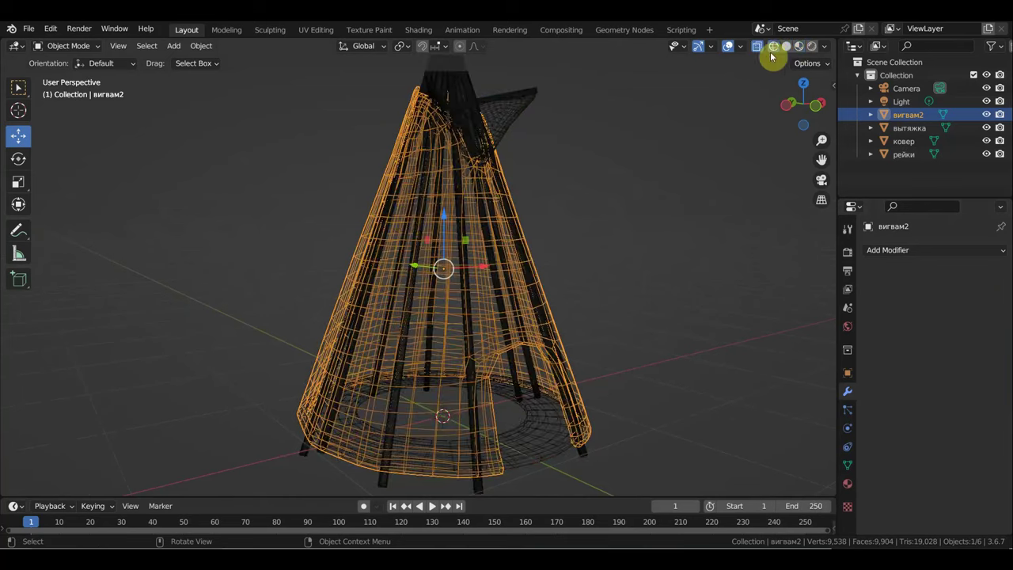
click(73, 46)
click(77, 74)
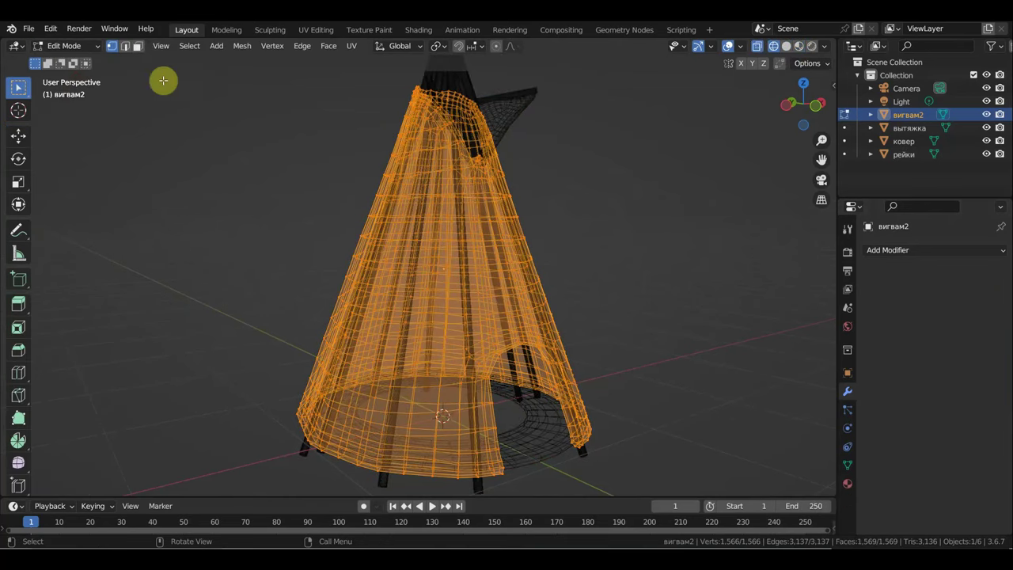
click(241, 47)
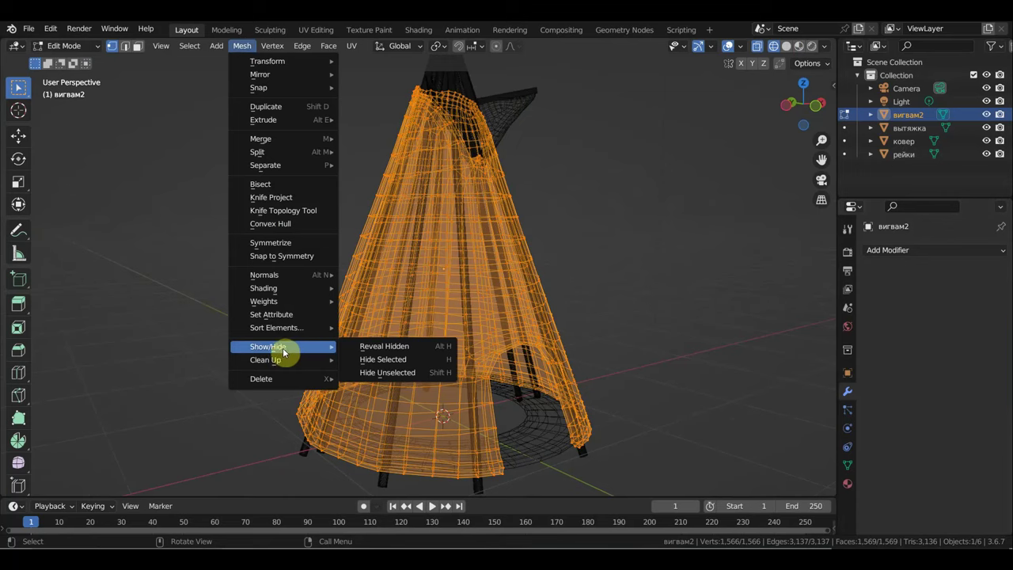
mouse_move(266, 359)
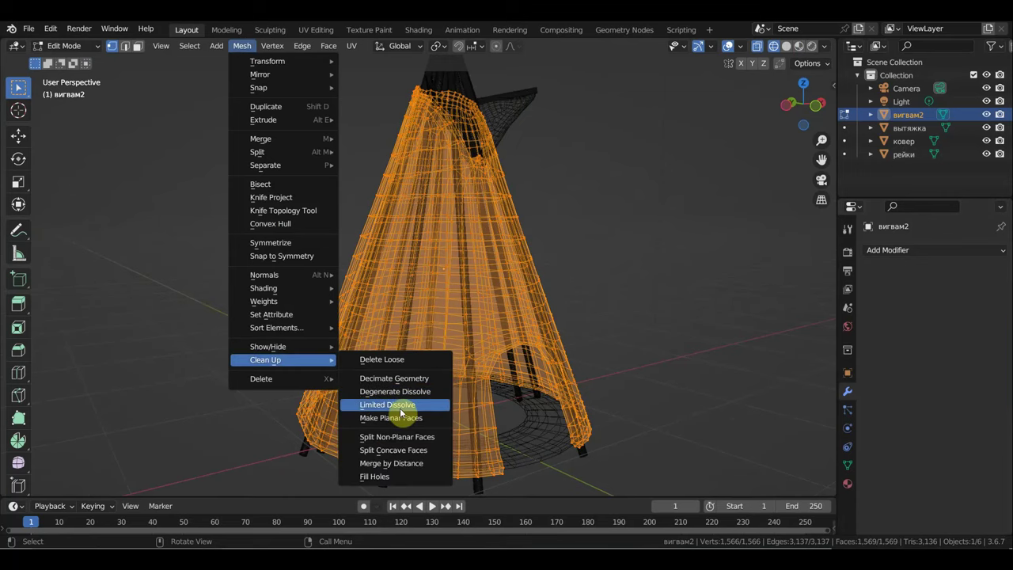
click(401, 406)
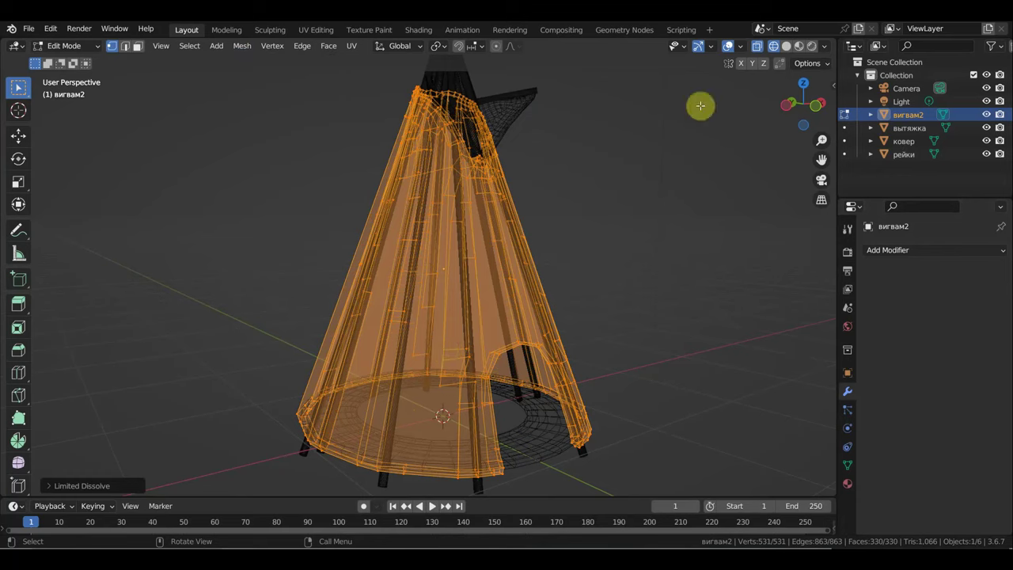
Inspect the dissolved cover in Material Preview, then undo the Limited Dissolve
click(799, 46)
mouse_move(658, 184)
middle_down()
mouse_move(637, 194)
mouse_move(552, 190)
middle_up()
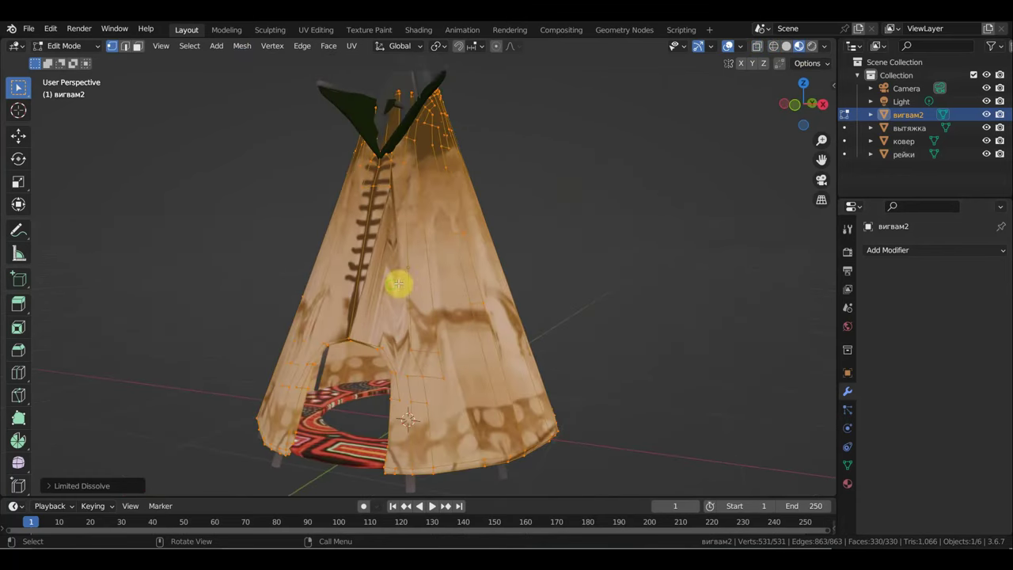
mouse_move(389, 305)
middle_down()
mouse_move(78, 315)
mouse_move(572, 262)
mouse_move(349, 262)
middle_up()
scroll(432, 259, up, 2)
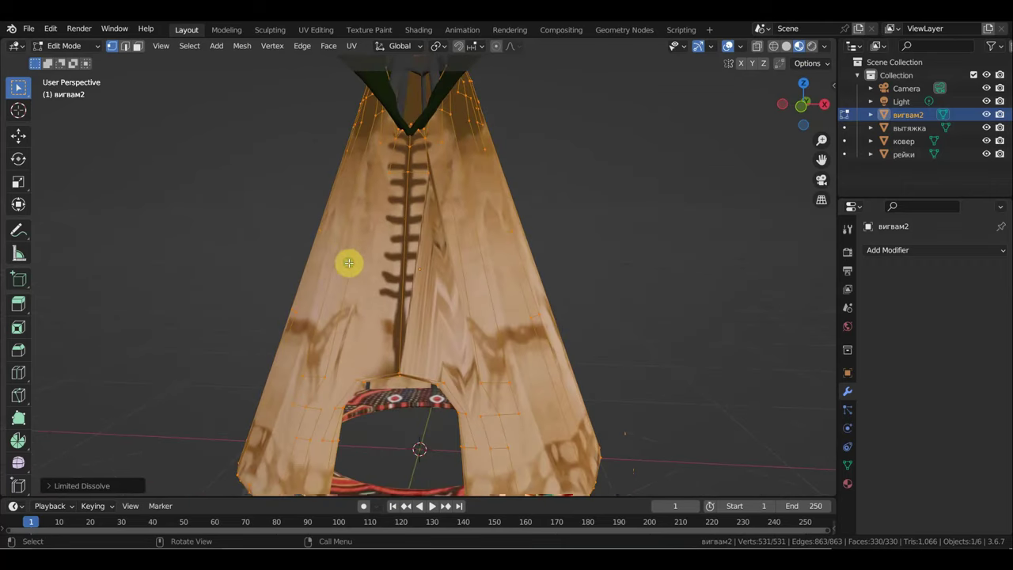
scroll(625, 189, down, 2)
middle_drag(615, 198, 663, 208)
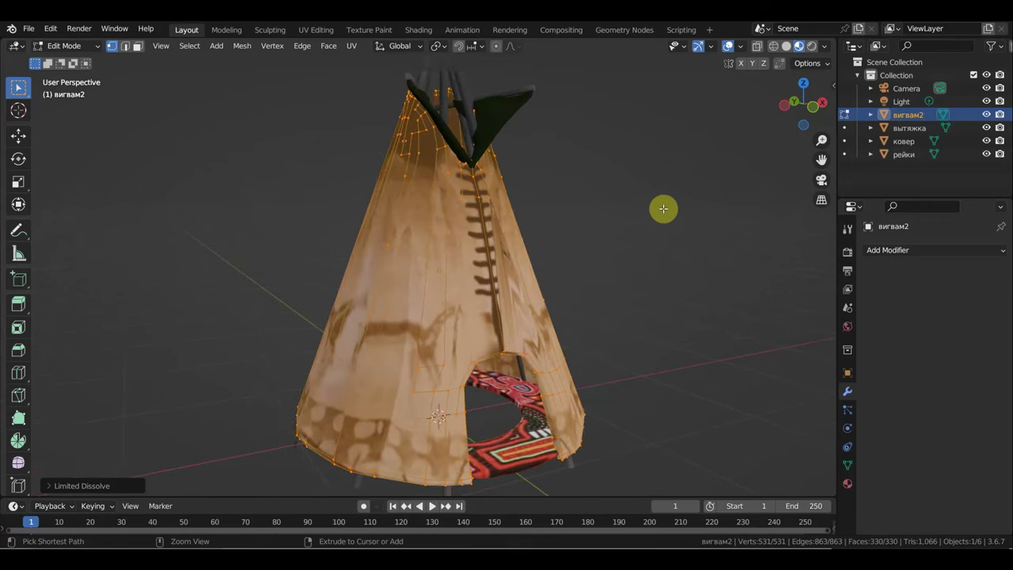
key(ctrl+z)
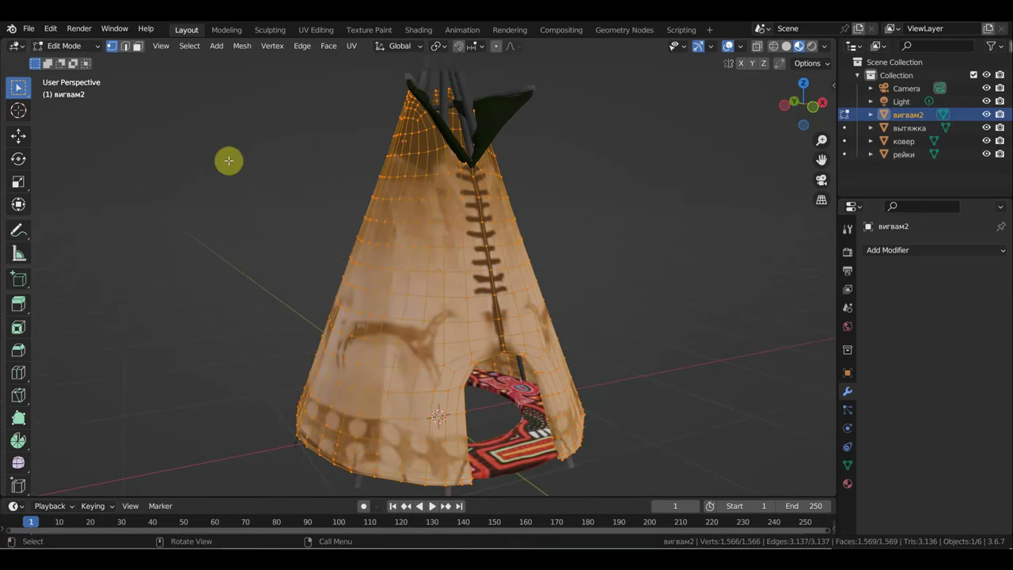
Clear the selection and Alt-select five horizontal edge loops down the tipi cover
middle_drag(229, 160, 297, 163)
scroll(297, 163, up, 3)
mouse_move(388, 177)
middle_down()
mouse_move(520, 181)
mouse_move(449, 186)
middle_up()
click(440, 178)
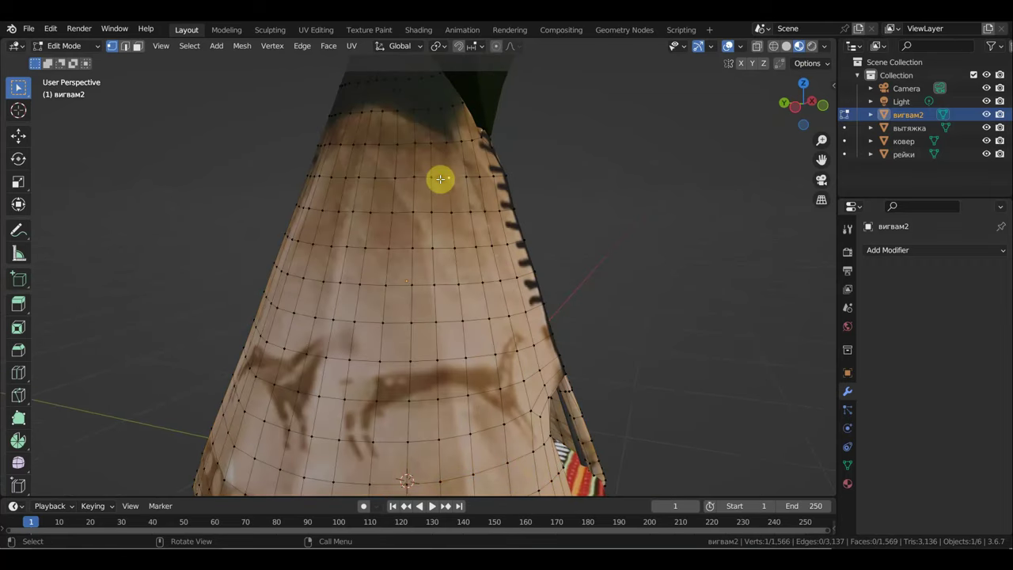
alt+click(440, 179)
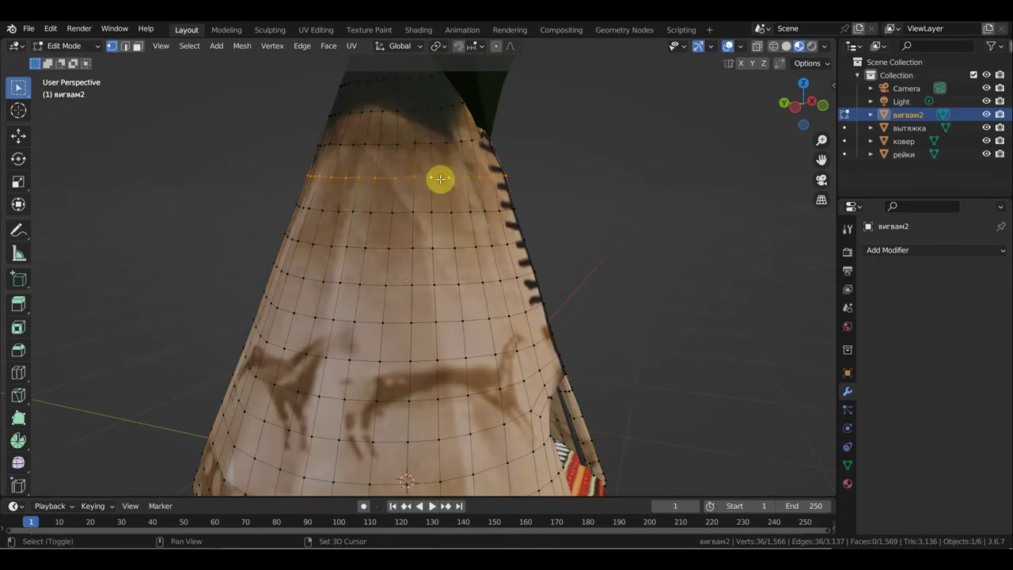
alt+shift+click(442, 250)
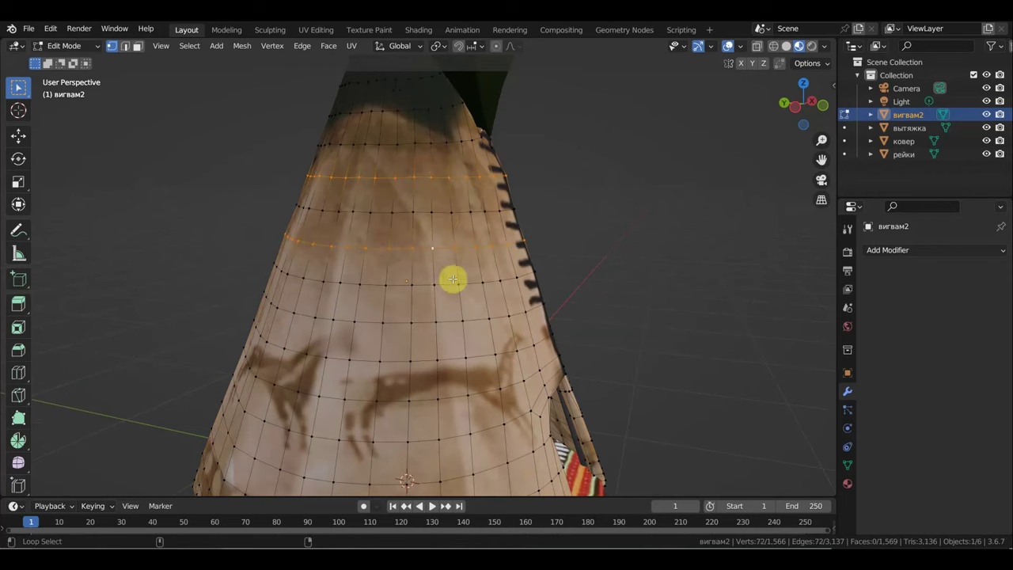
alt+shift+click(450, 323)
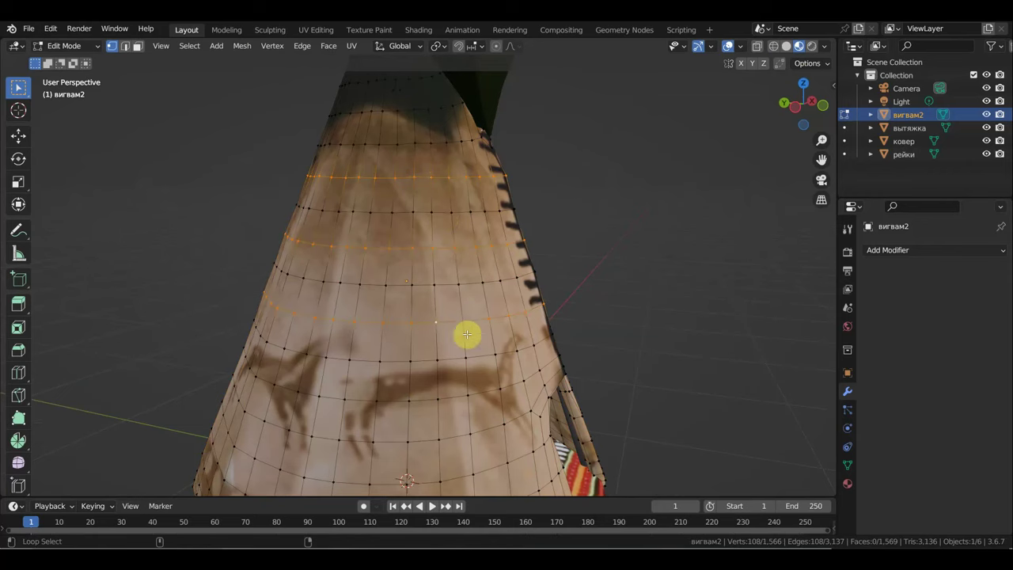
alt+shift+click(462, 390)
mouse_move(464, 396)
middle_down()
mouse_move(626, 231)
mouse_move(493, 305)
middle_up()
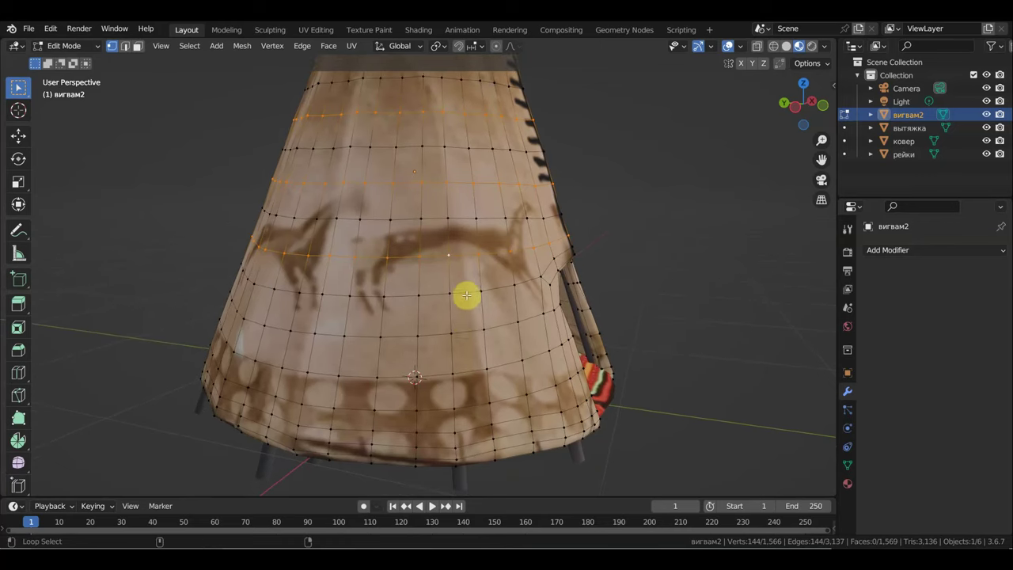
alt+shift+click(464, 332)
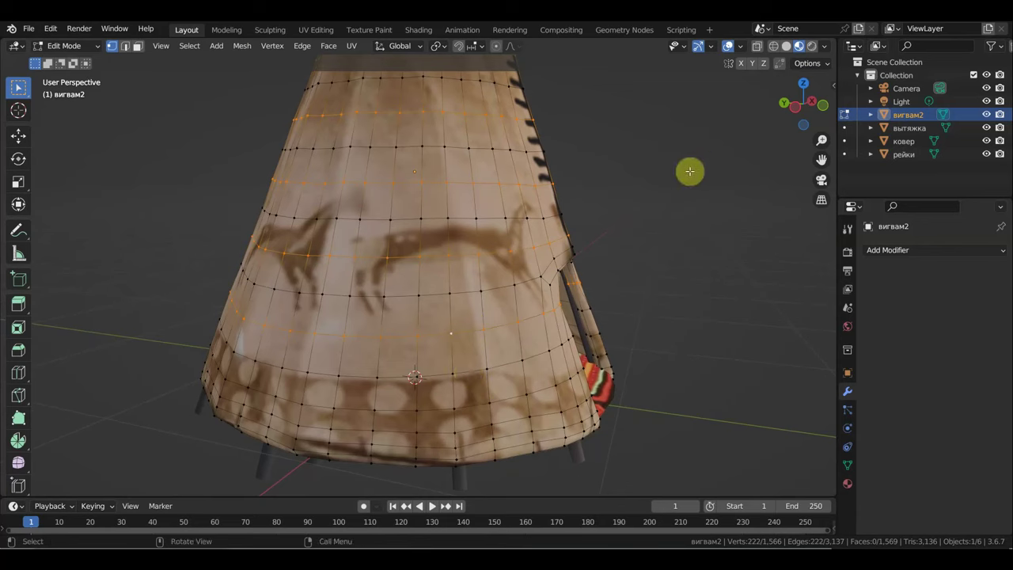
Undo a hole-leaving Edges delete, then Dissolve Edges, leaving 1,344 vertices
key(x)
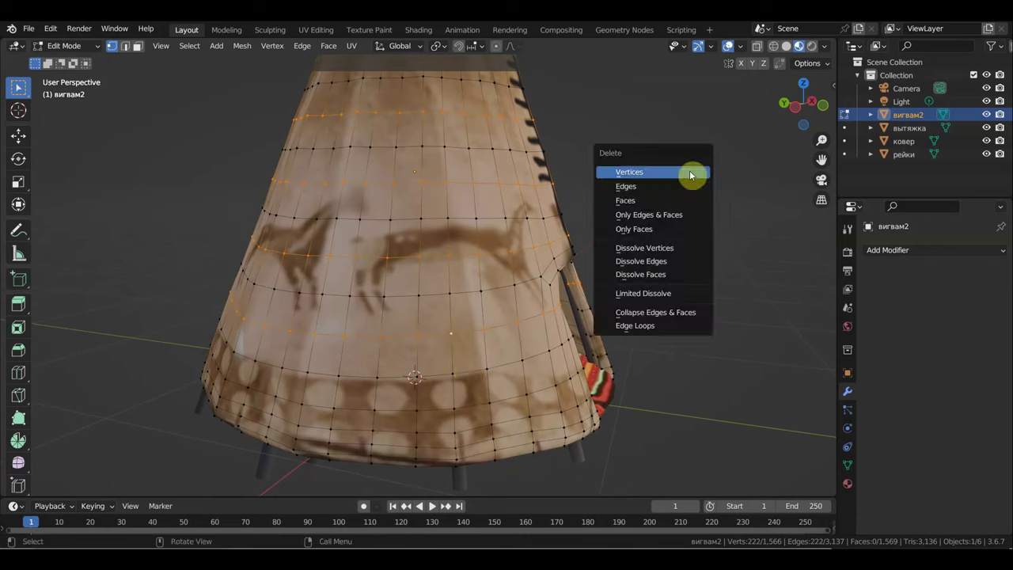
click(647, 189)
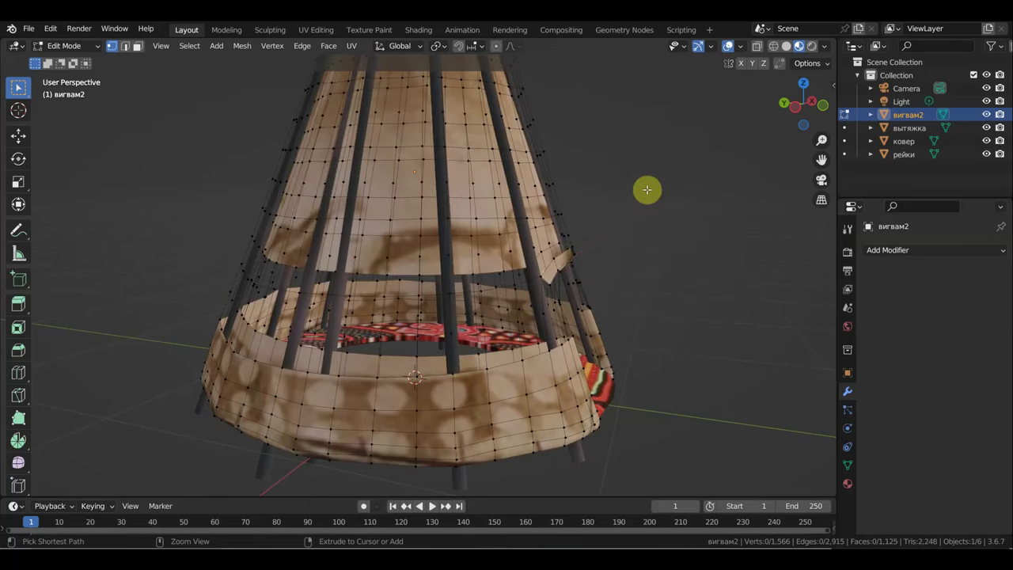
key(ctrl+z)
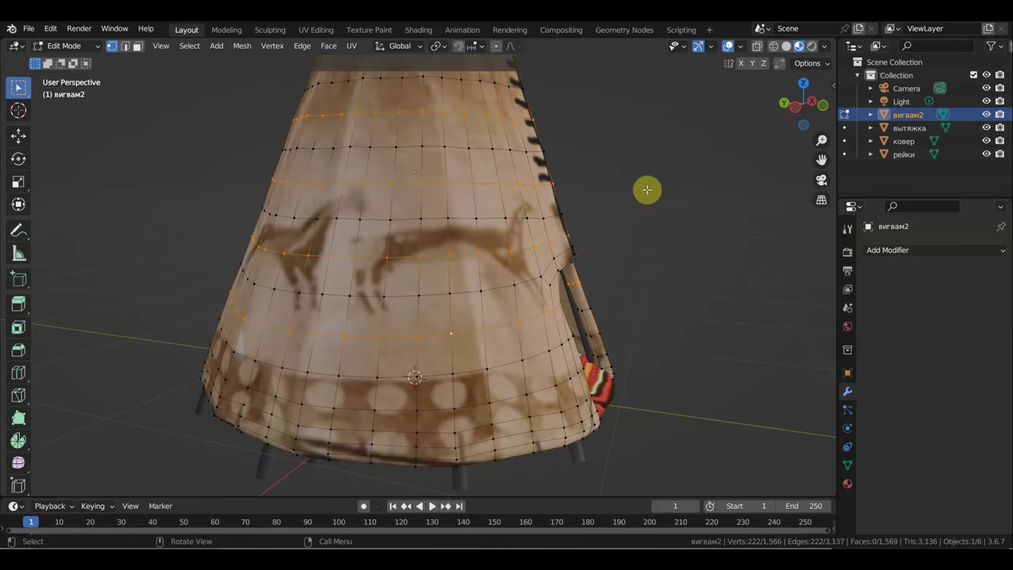
key(x)
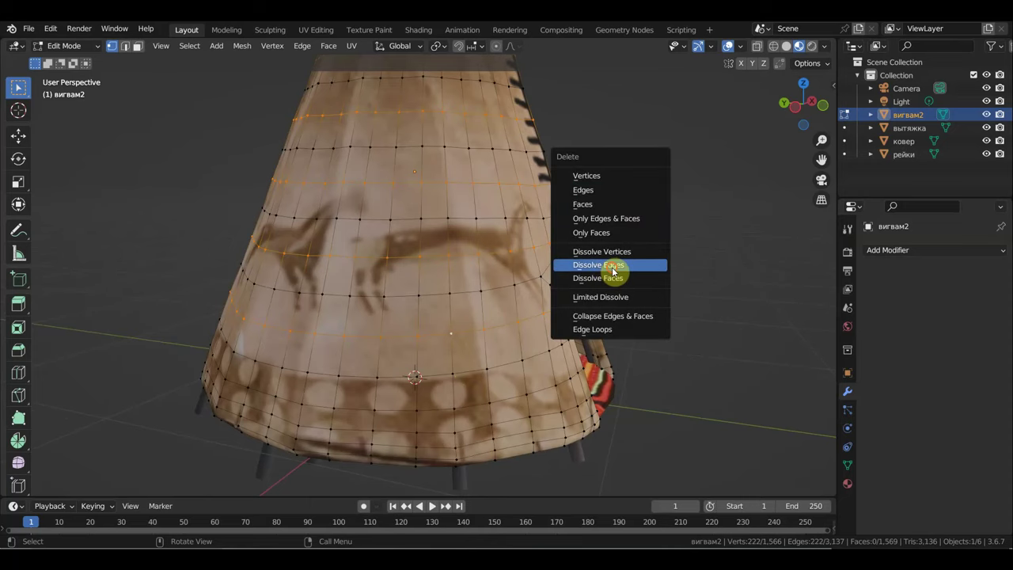
click(608, 270)
middle_drag(671, 266, 565, 266)
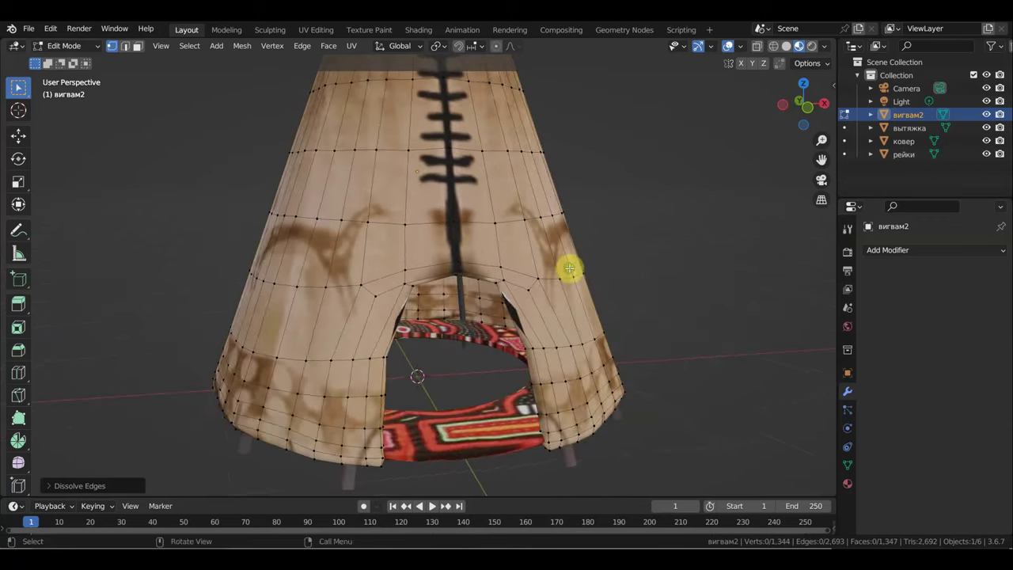
mouse_move(642, 262)
middle_down()
mouse_move(642, 276)
mouse_move(498, 285)
mouse_move(600, 275)
mouse_move(610, 287)
mouse_move(767, 283)
mouse_move(707, 304)
mouse_move(730, 238)
middle_up()
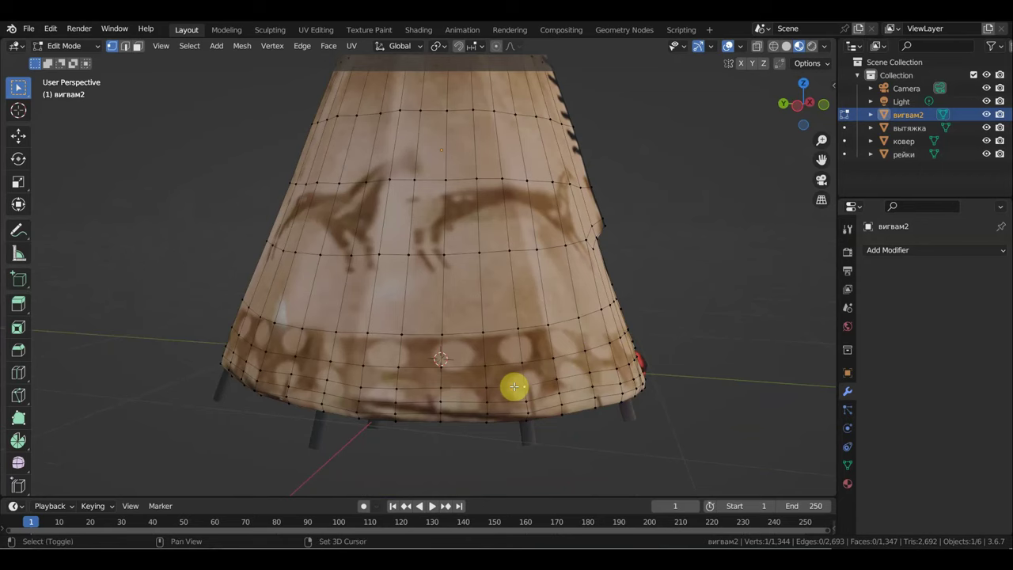
Try dissolving two adjacent edge loops in the patterned bottom band, then undo it
alt+click(514, 386)
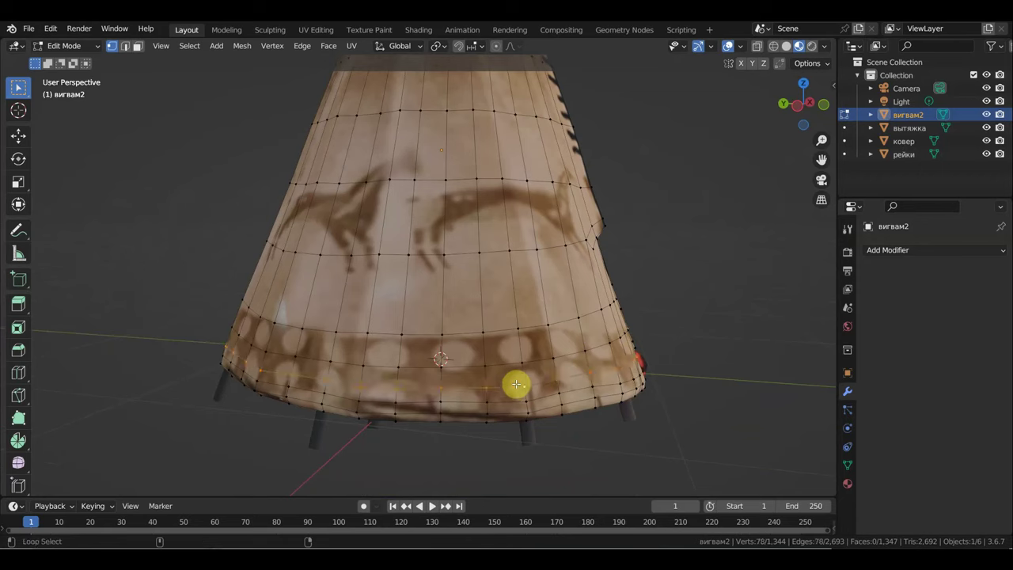
alt+shift+click(510, 361)
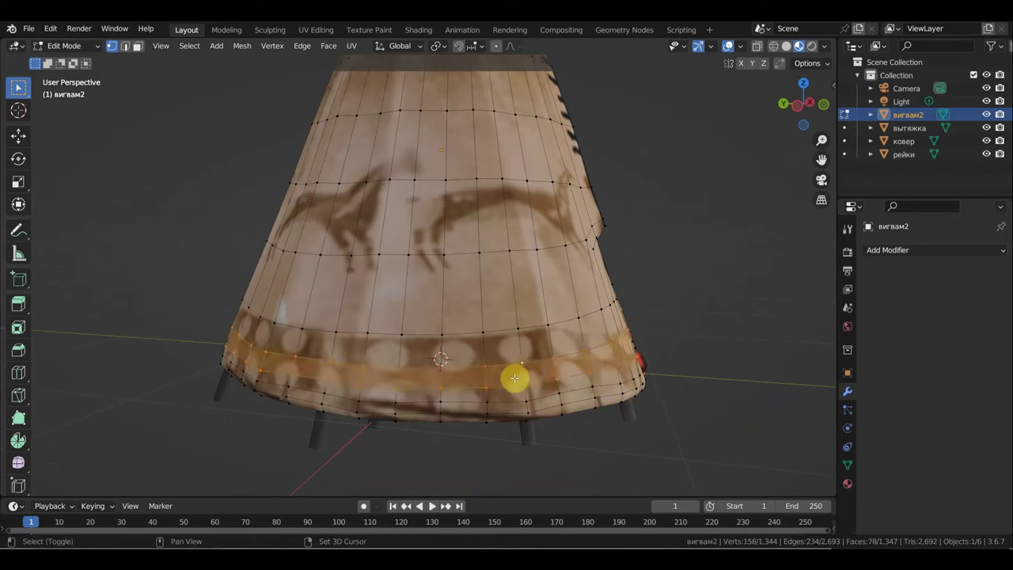
right_click(510, 368)
click(508, 365)
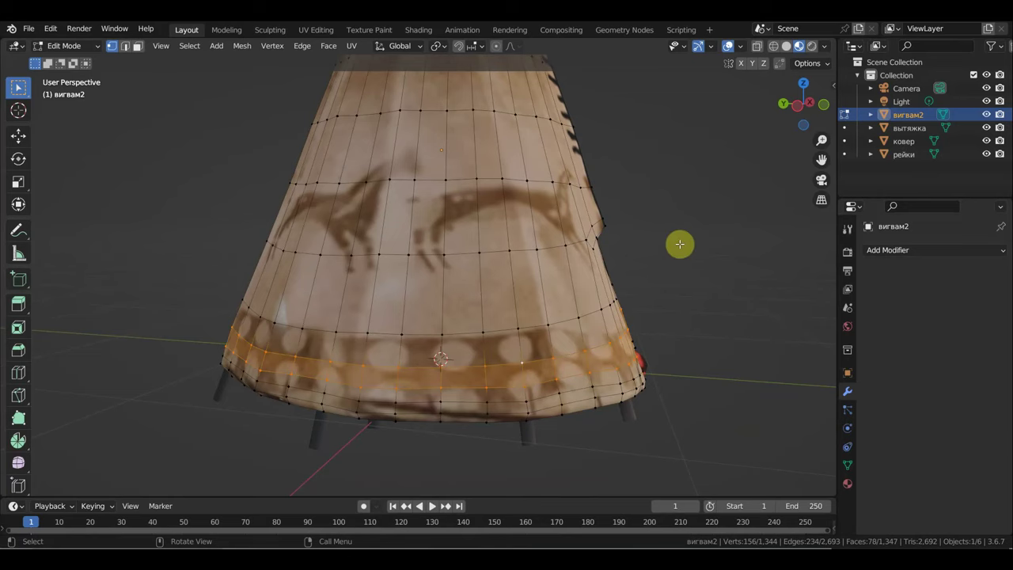
key(x)
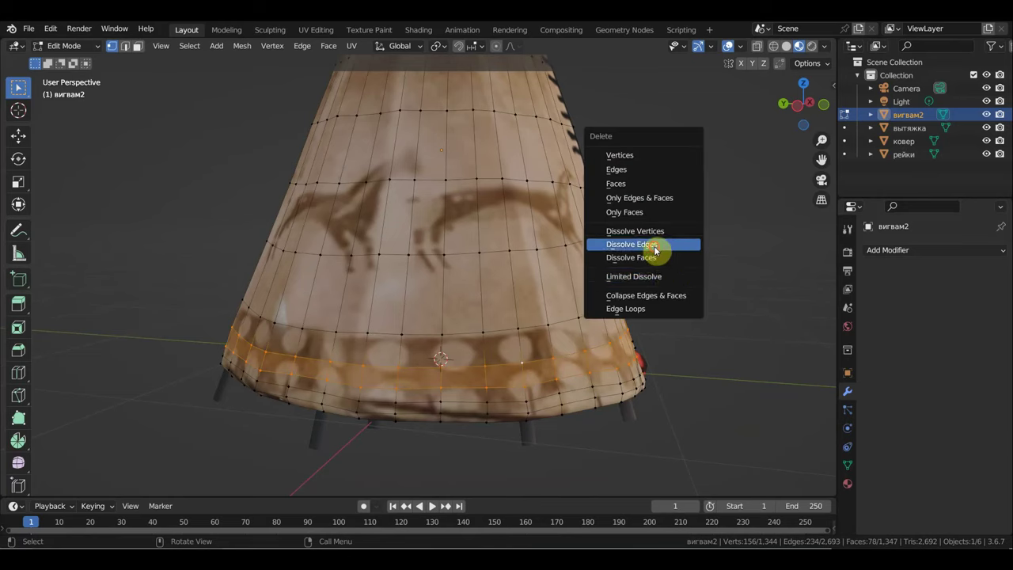
click(657, 246)
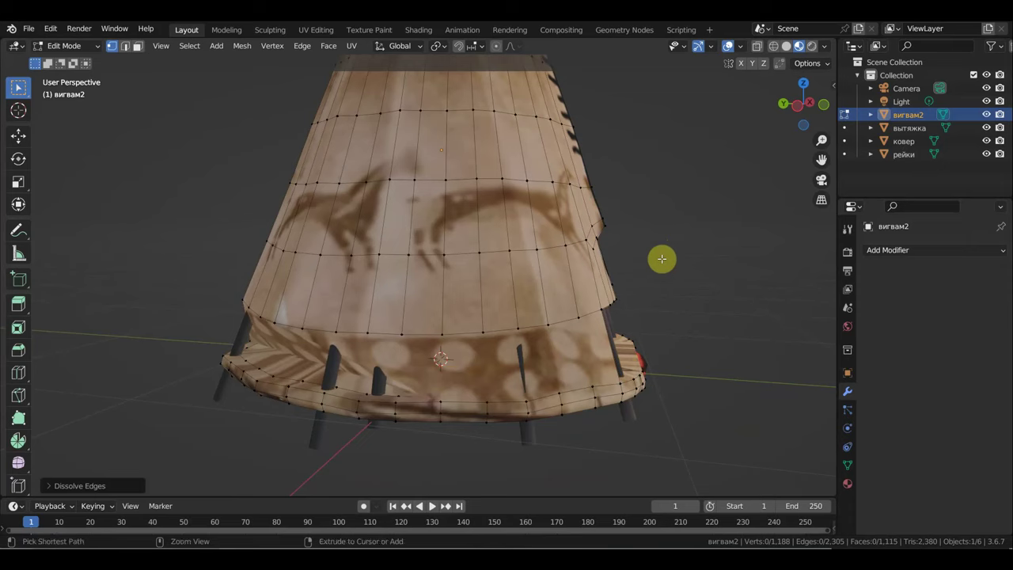
key(ctrl+z)
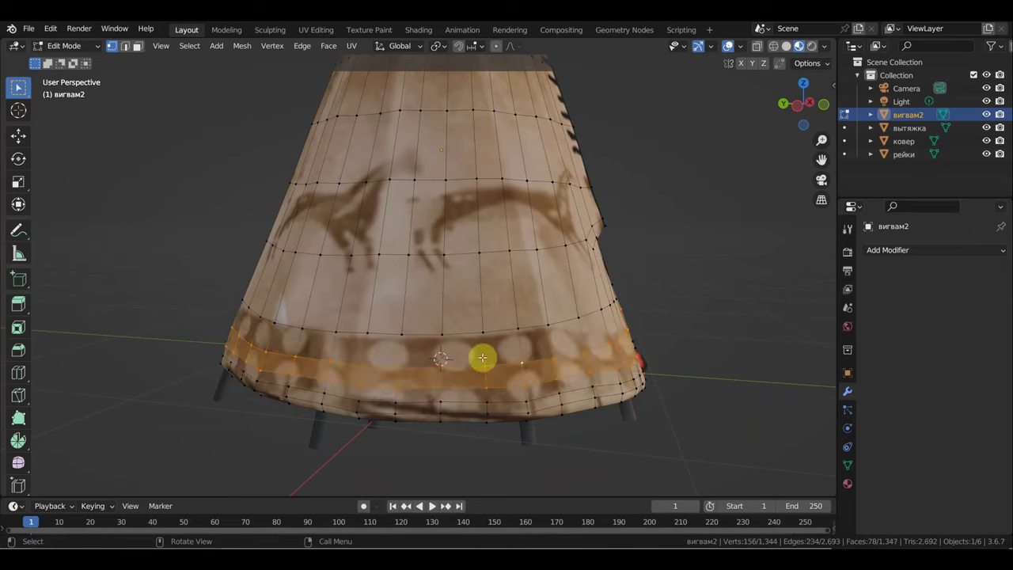
Dissolve a single bottom-band edge loop, bringing the cover to 1,266 vertices and 1,269 faces
click(467, 365)
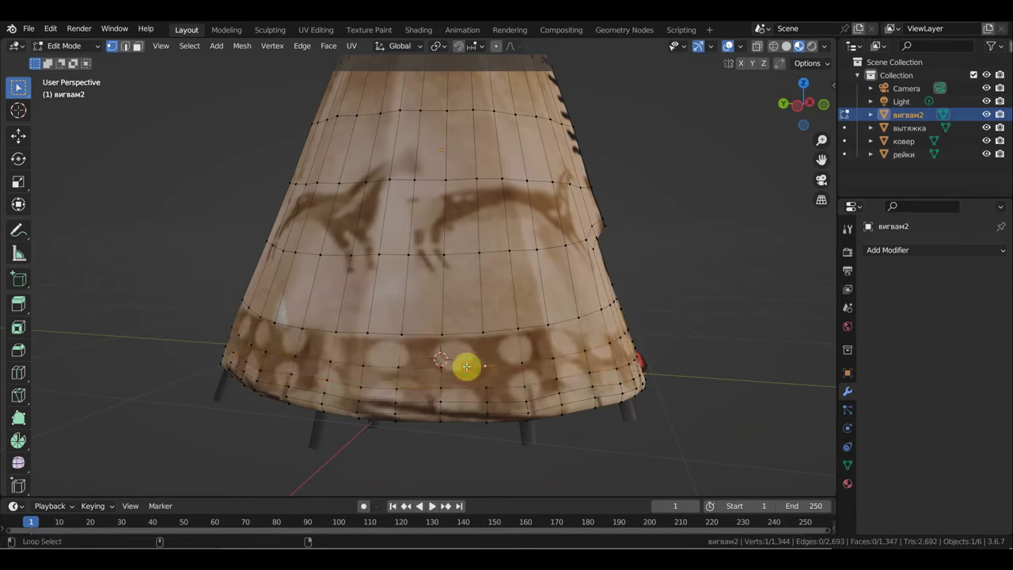
alt+click(467, 366)
key(x)
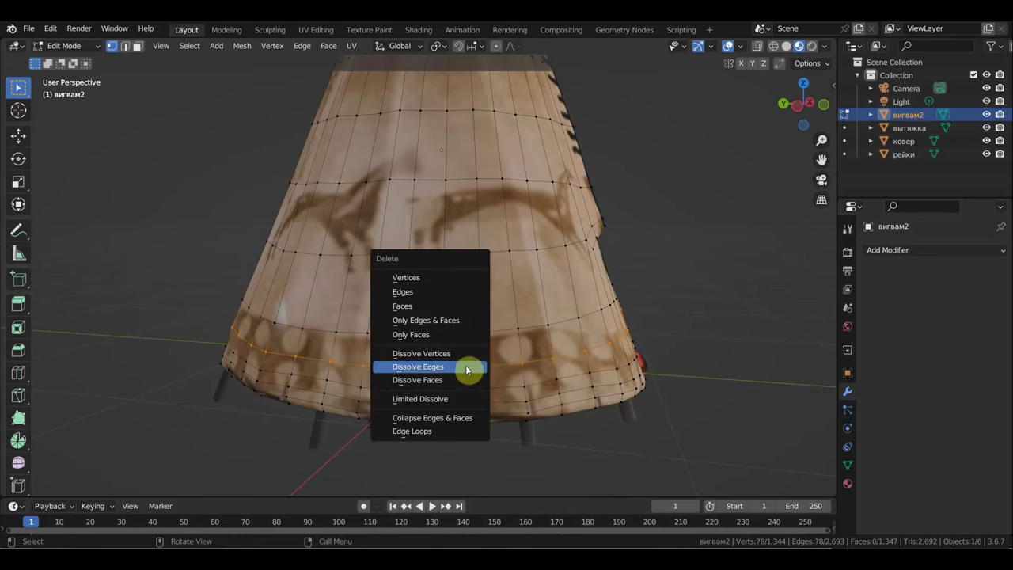
click(467, 367)
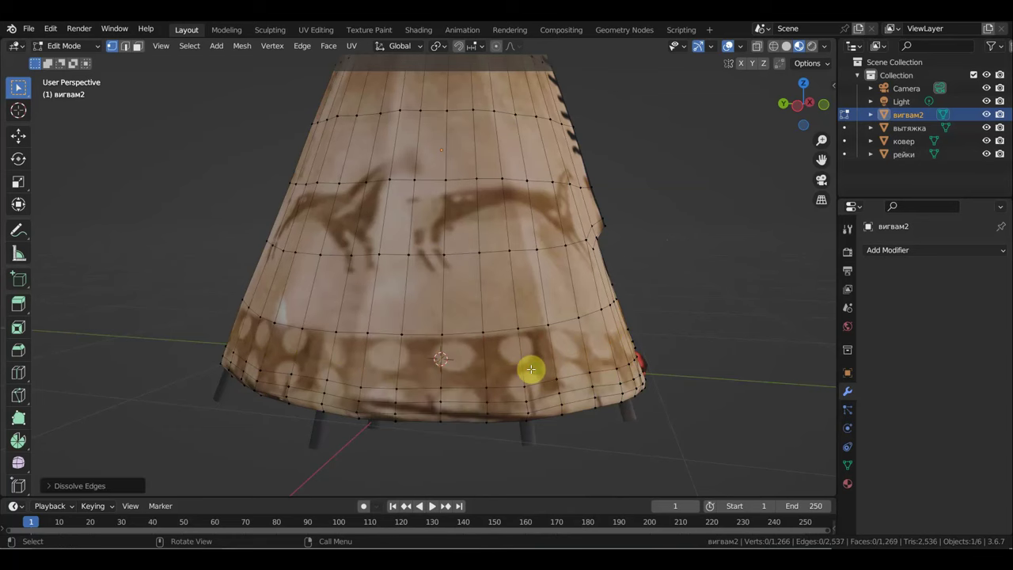
middle_drag(530, 369, 472, 365)
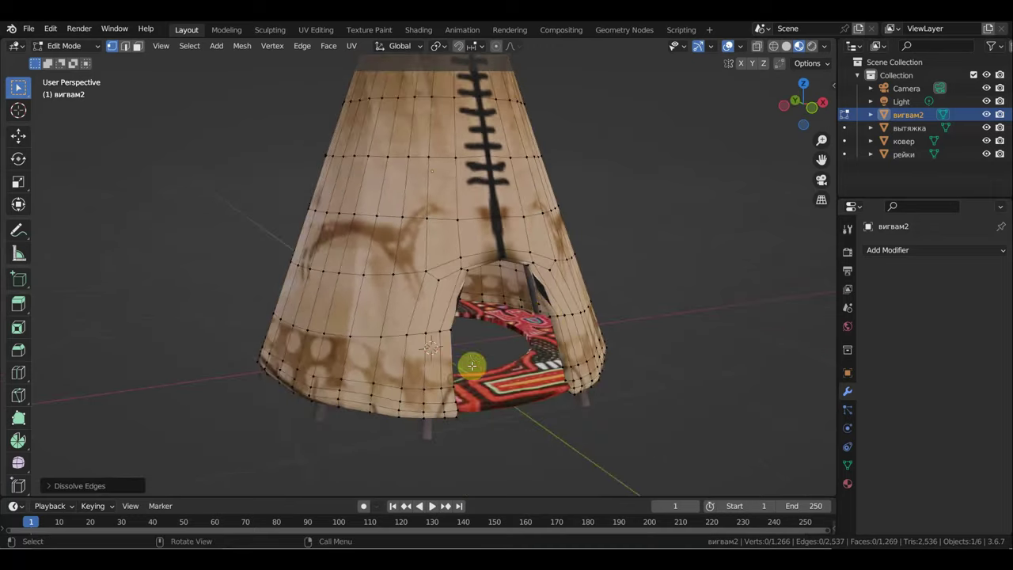
Select the top rim loop and the two loops below it as a continuous band of faces
mouse_move(565, 260)
middle_down()
mouse_move(677, 360)
mouse_move(536, 213)
middle_up()
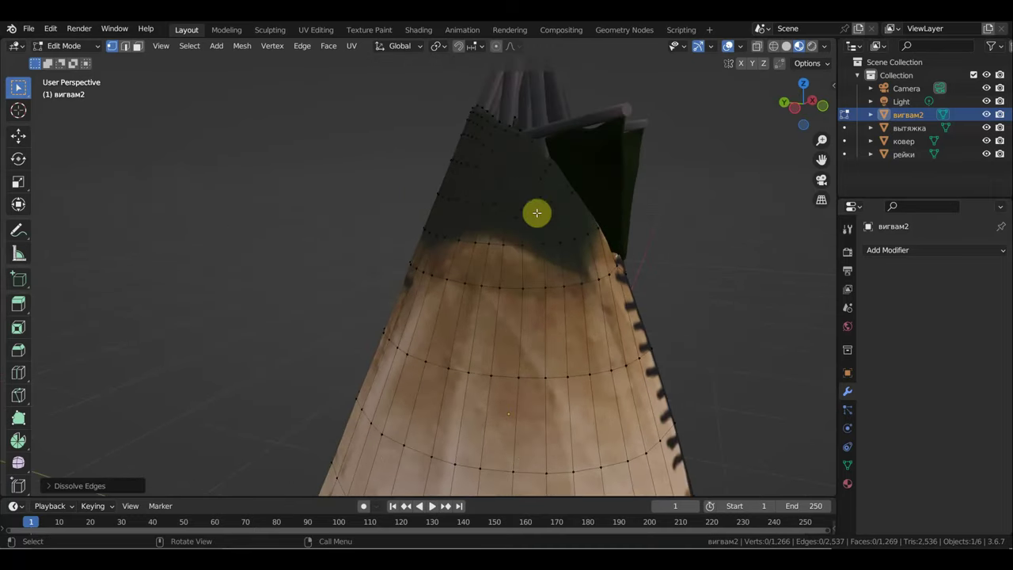
shift+click(500, 130)
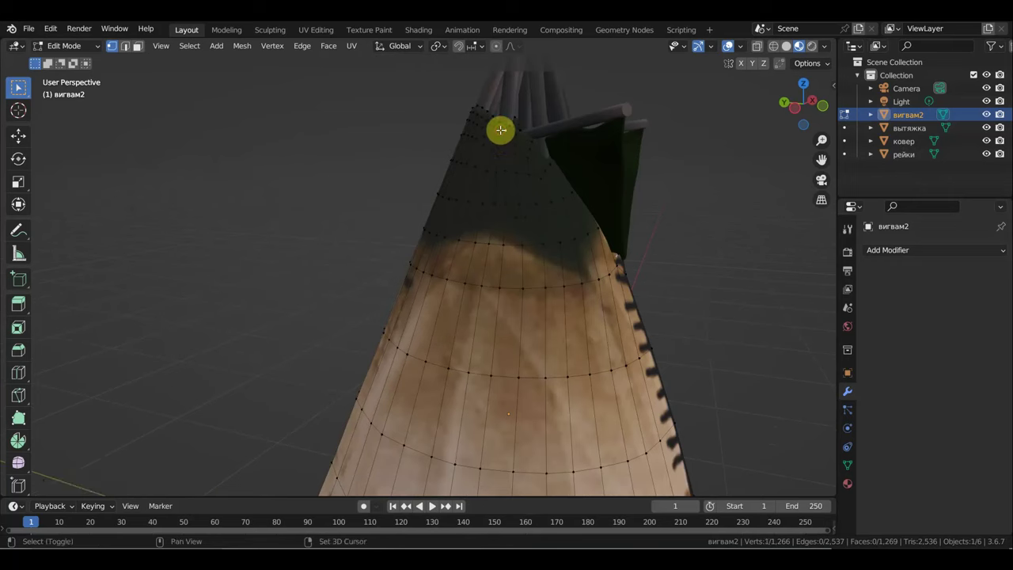
alt+click(500, 130)
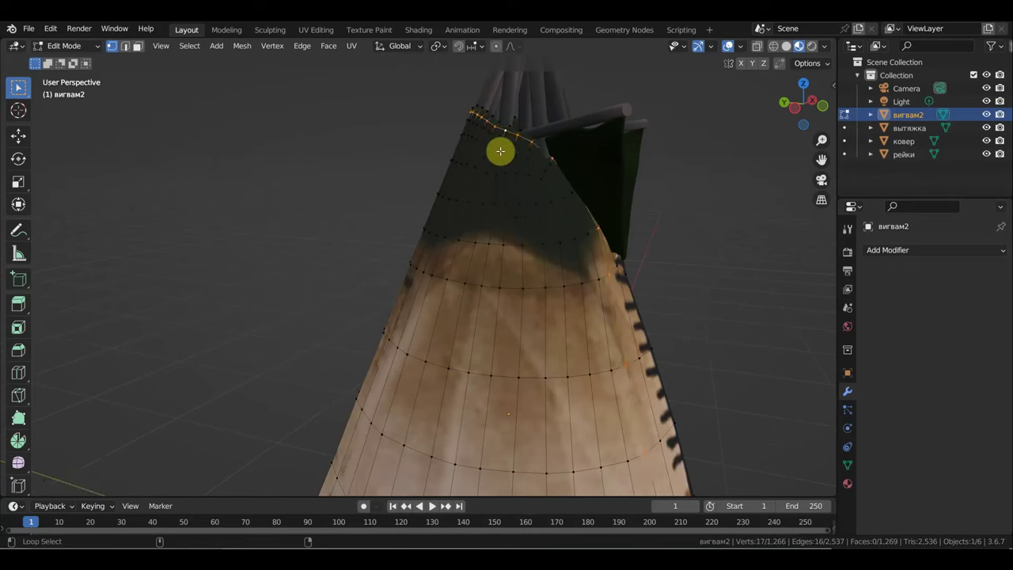
alt+shift+click(500, 171)
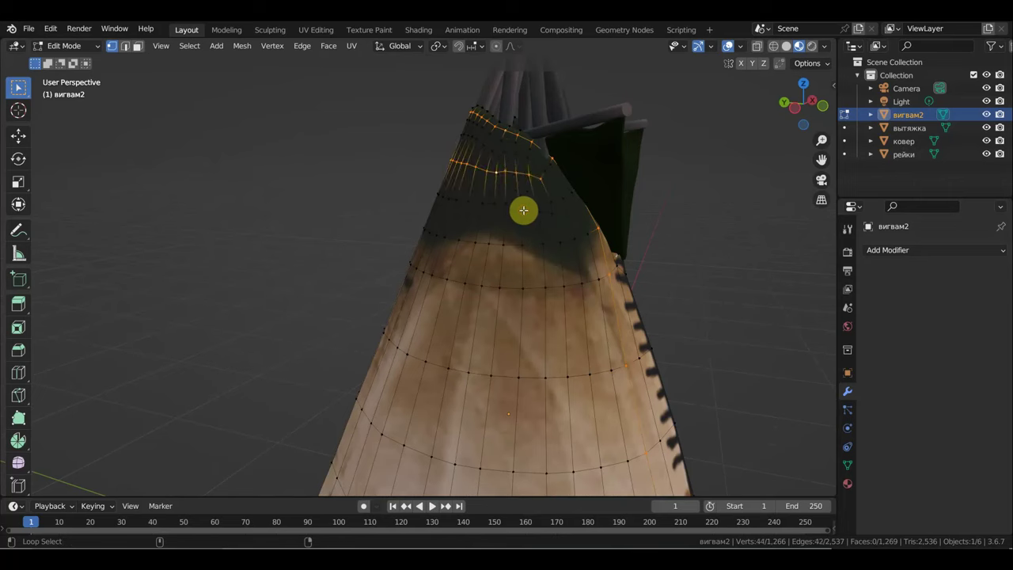
alt+shift+click(518, 205)
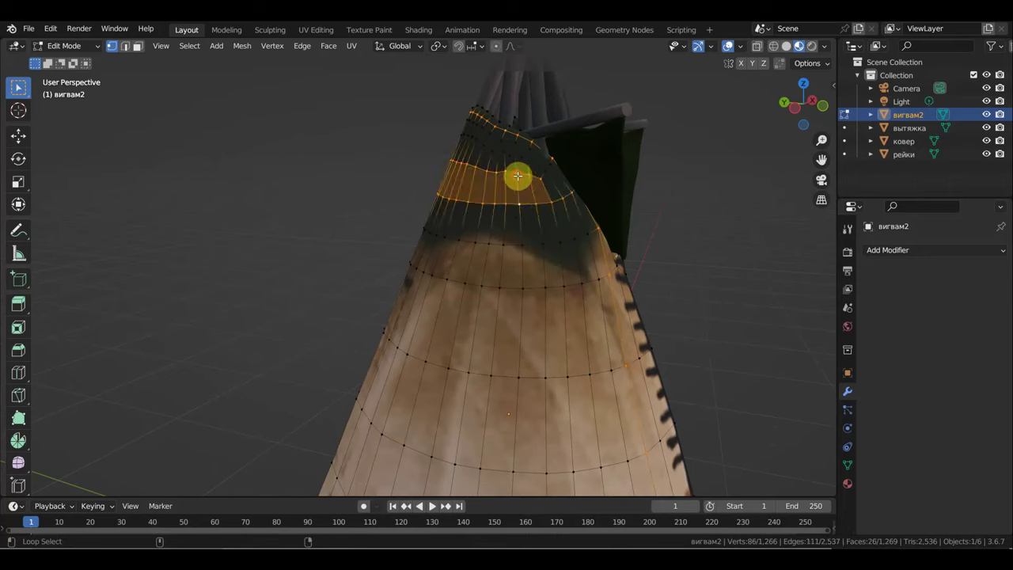
alt+shift+click(517, 175)
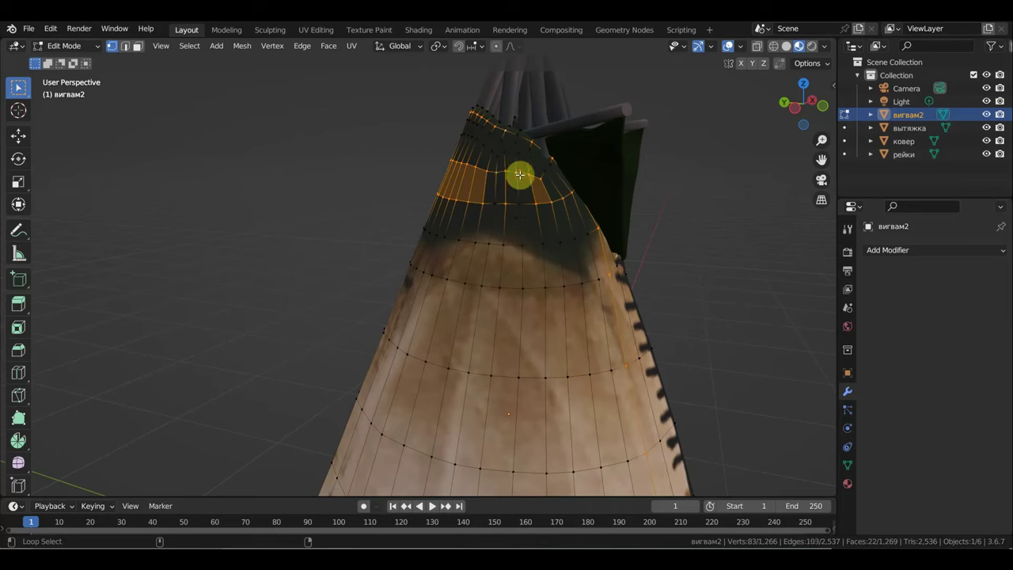
ctrl+click(519, 174)
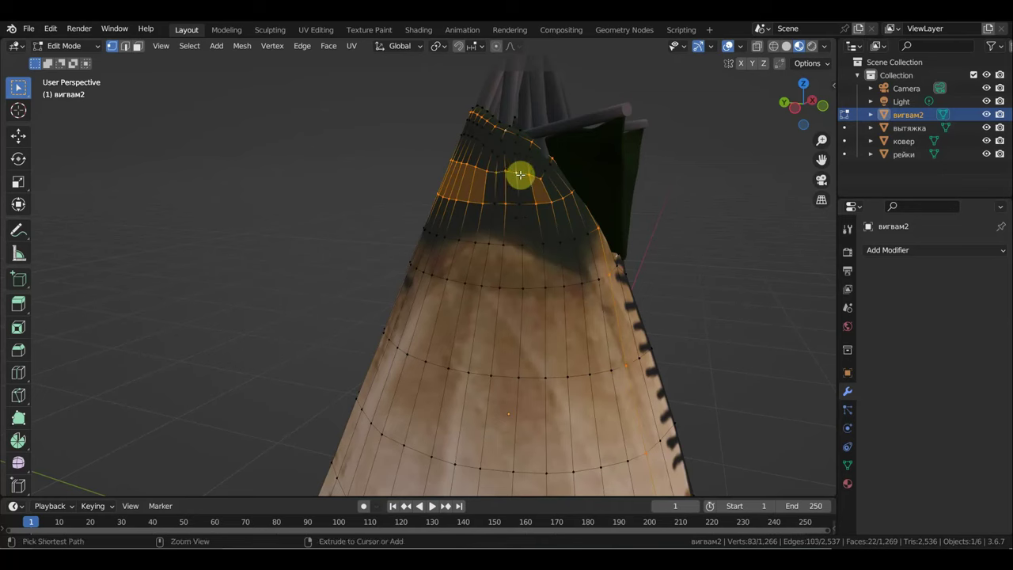
alt+shift+click(520, 174)
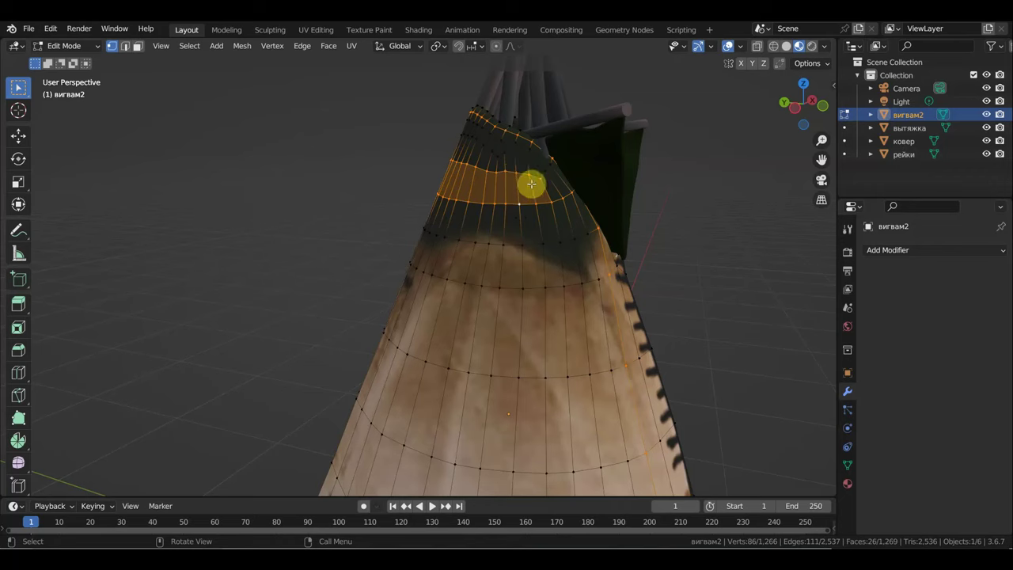
Alt-select vertical and top horizontal edge loops on the tipi cover to inspect them
click(674, 224)
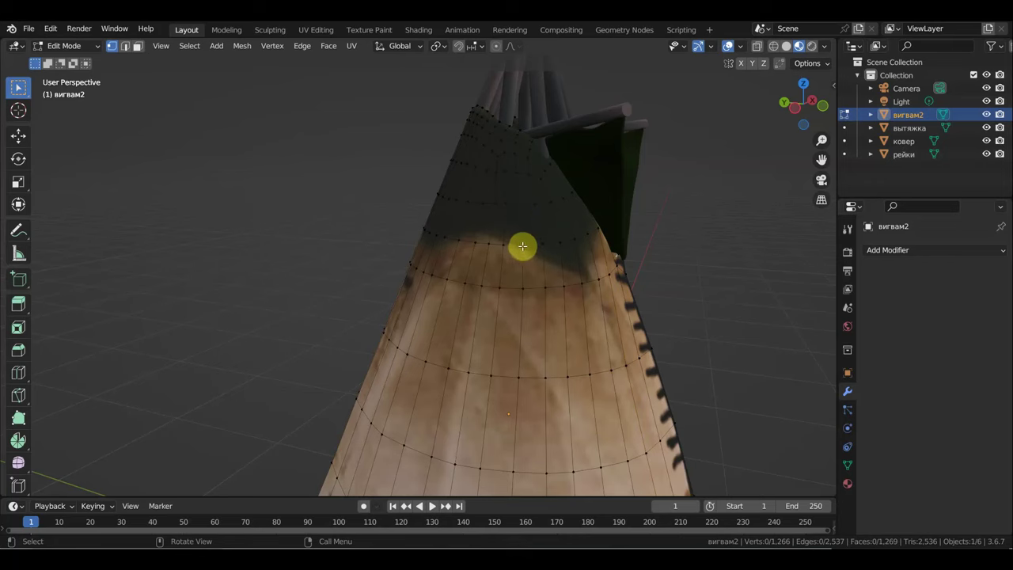
alt+click(493, 206)
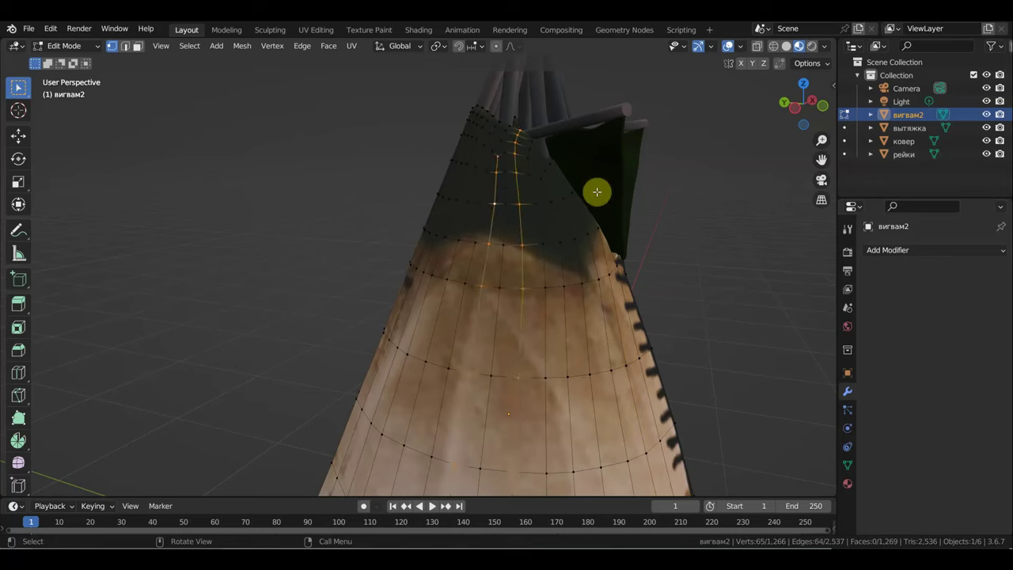
click(645, 190)
alt+click(518, 203)
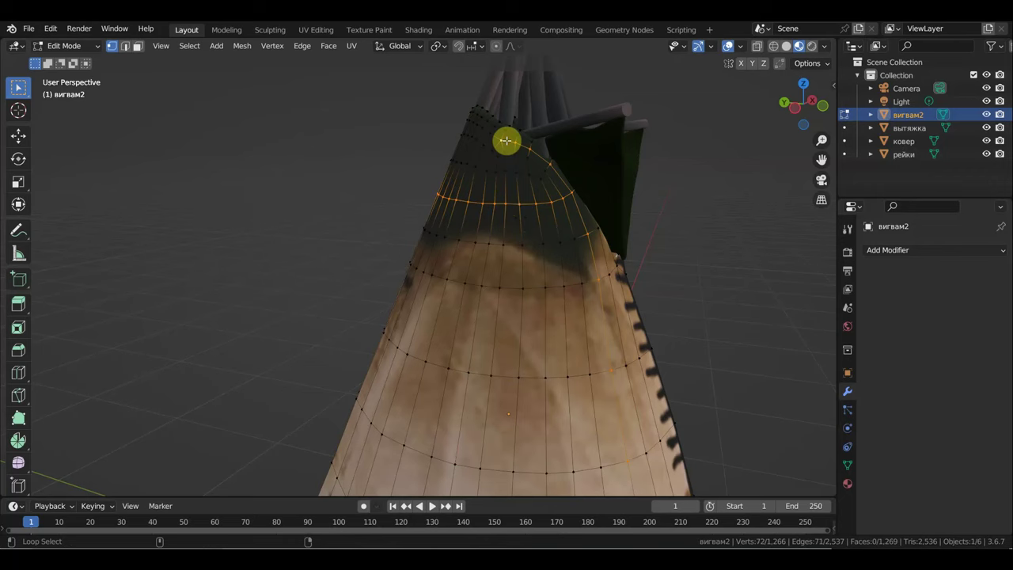
key(ctrl+z)
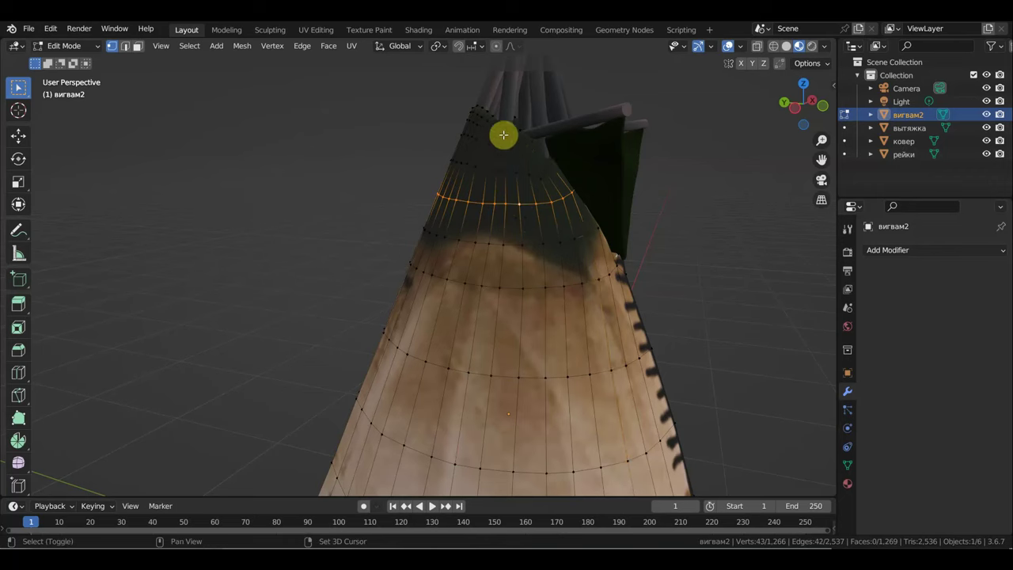
Switch the viewport to Wireframe with X-ray and clear the edge selection
key(shift+z)
key(ctrl)
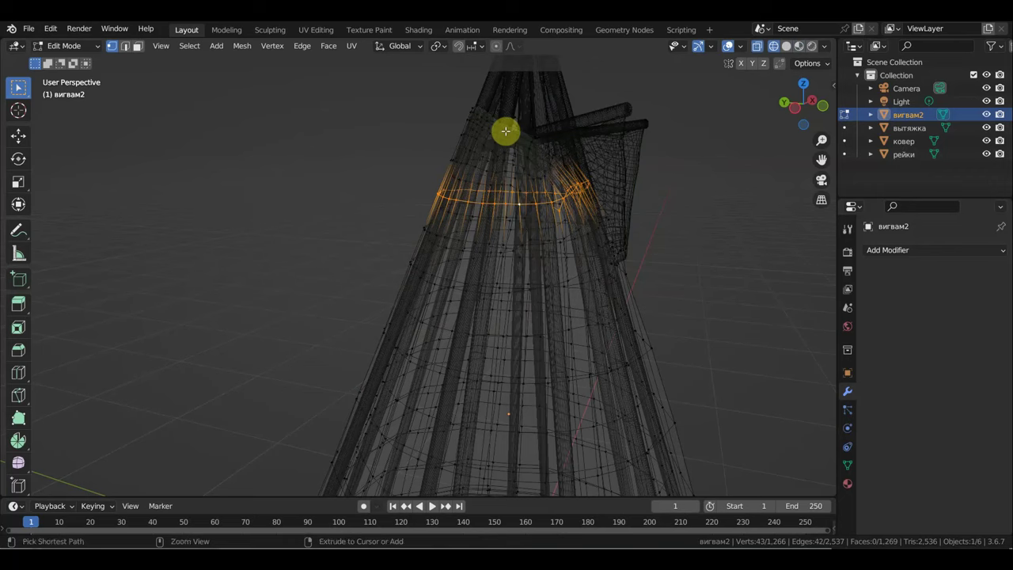
key(ctrl+z)
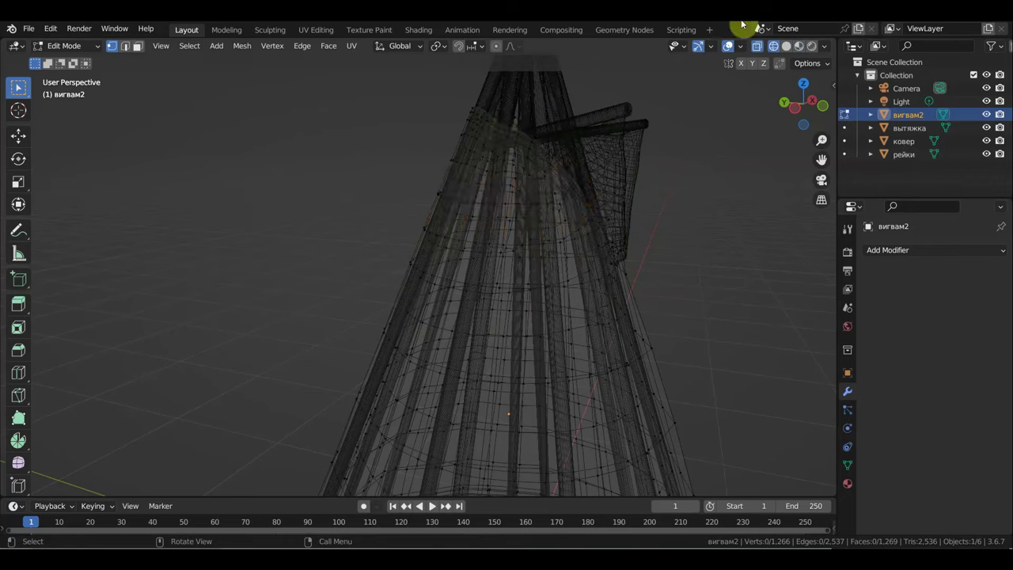
click(785, 46)
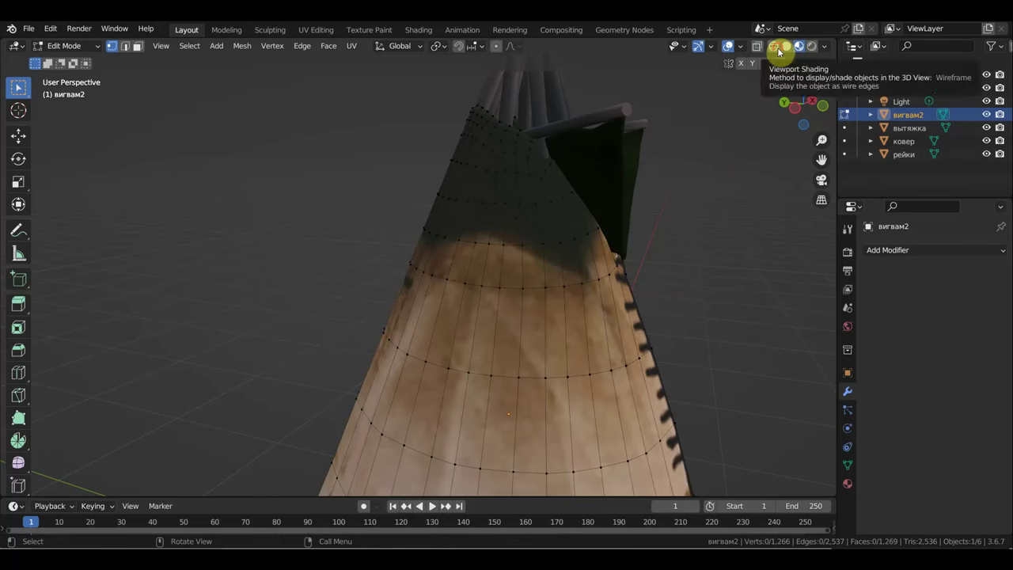
click(774, 46)
key(ctrl+z)
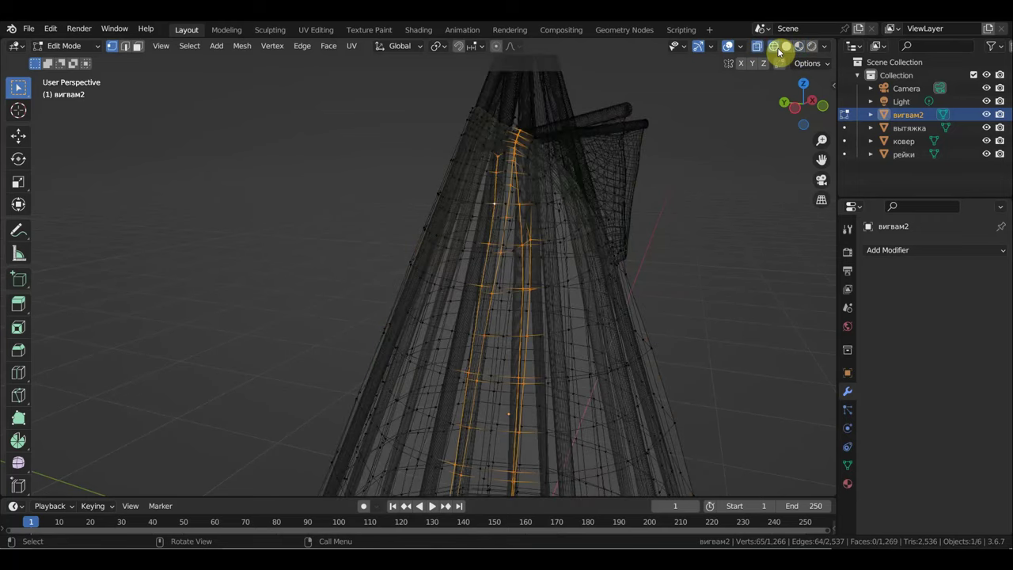
key(ctrl+z)
key(ctrl+z)
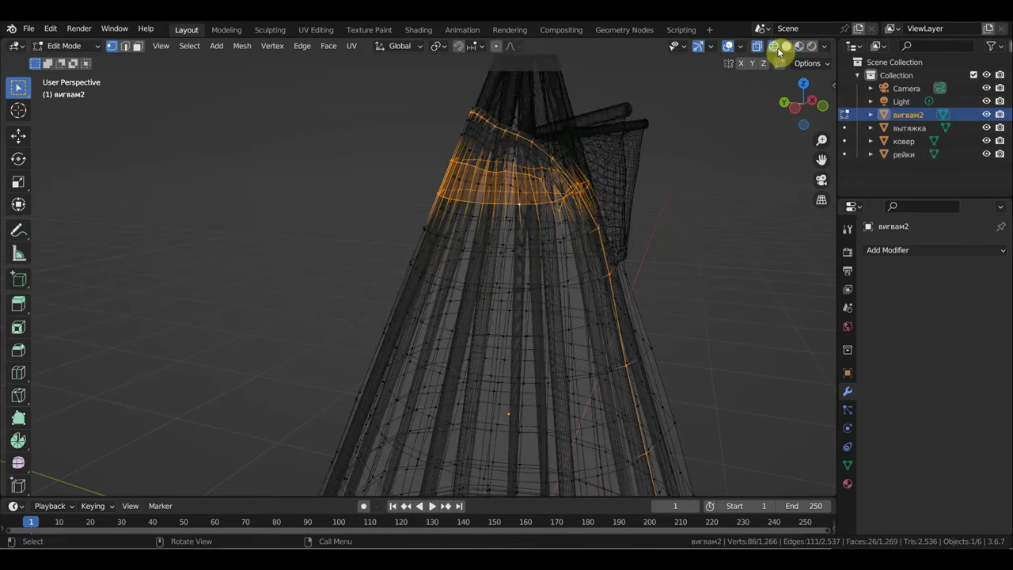
click(716, 158)
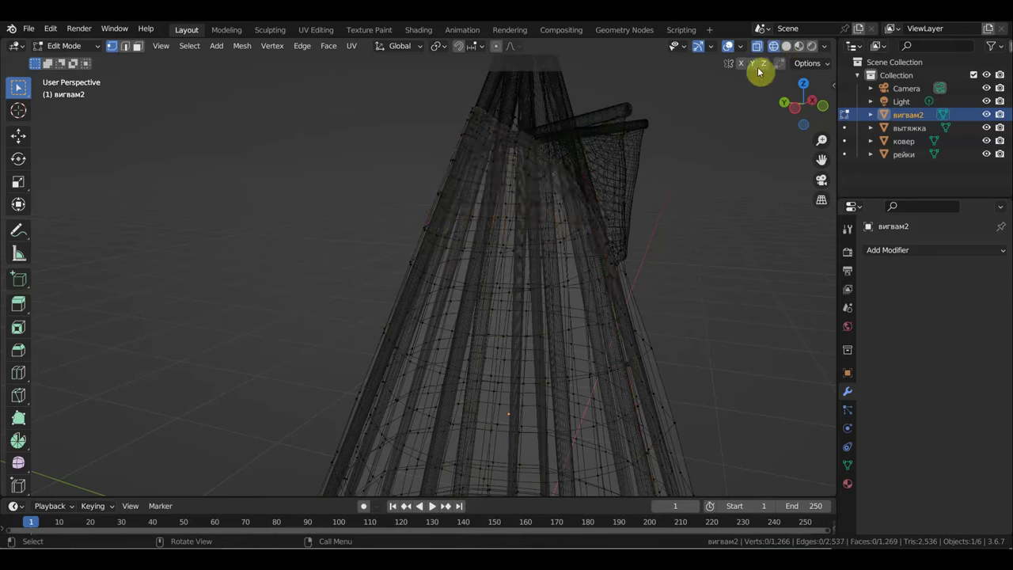
In Solid shading, dissolve the edge loop near the cover's top, dropping it to 1,190 vertices
click(787, 46)
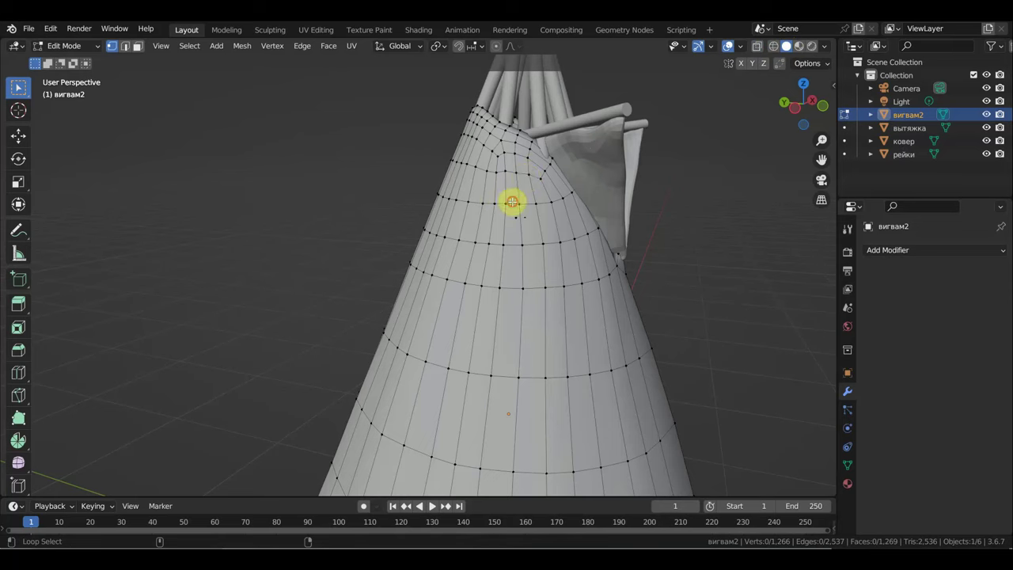
alt+click(513, 202)
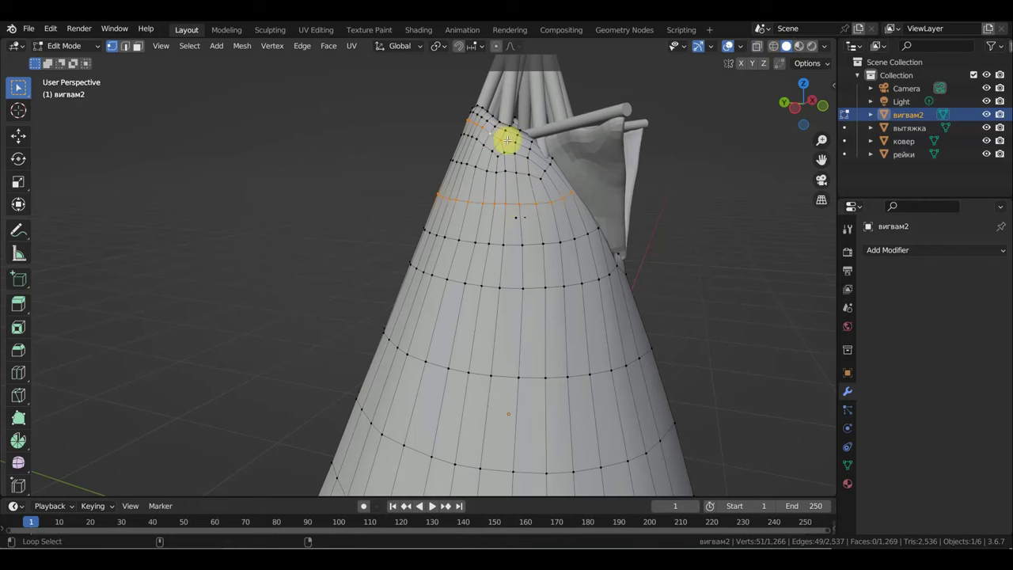
scroll(732, 233, down, 3)
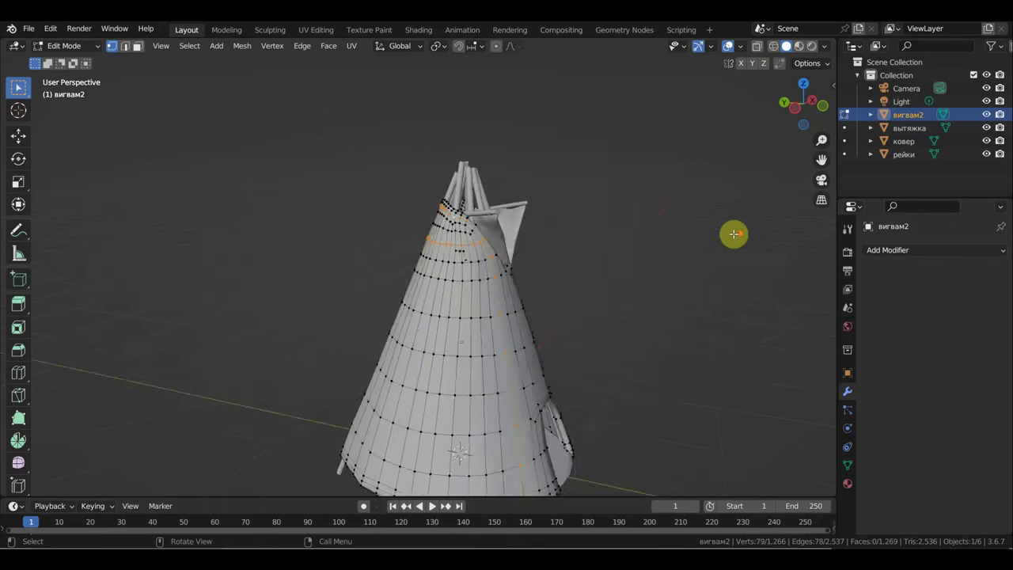
middle_drag(732, 232, 676, 226)
key(x)
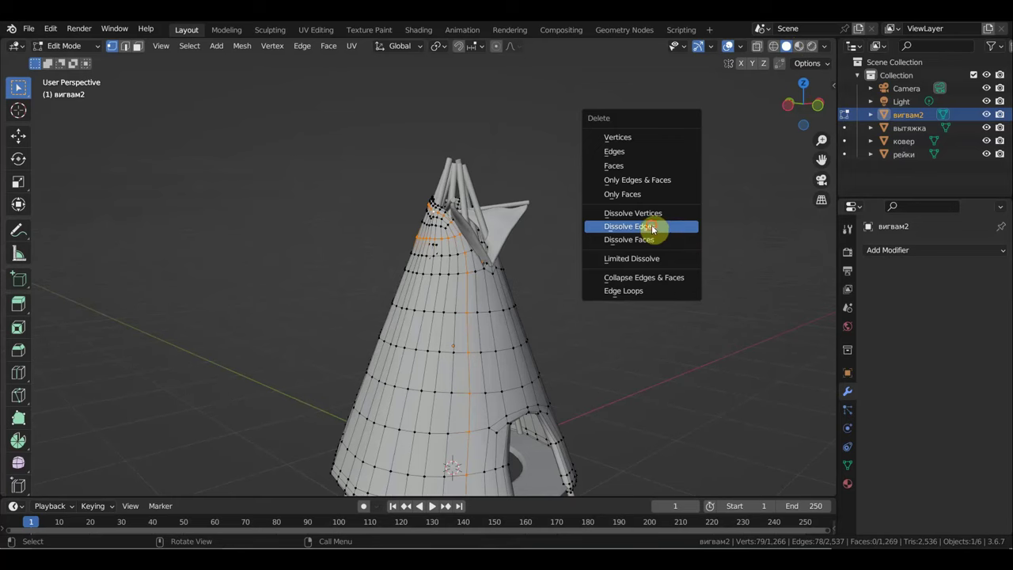
click(652, 228)
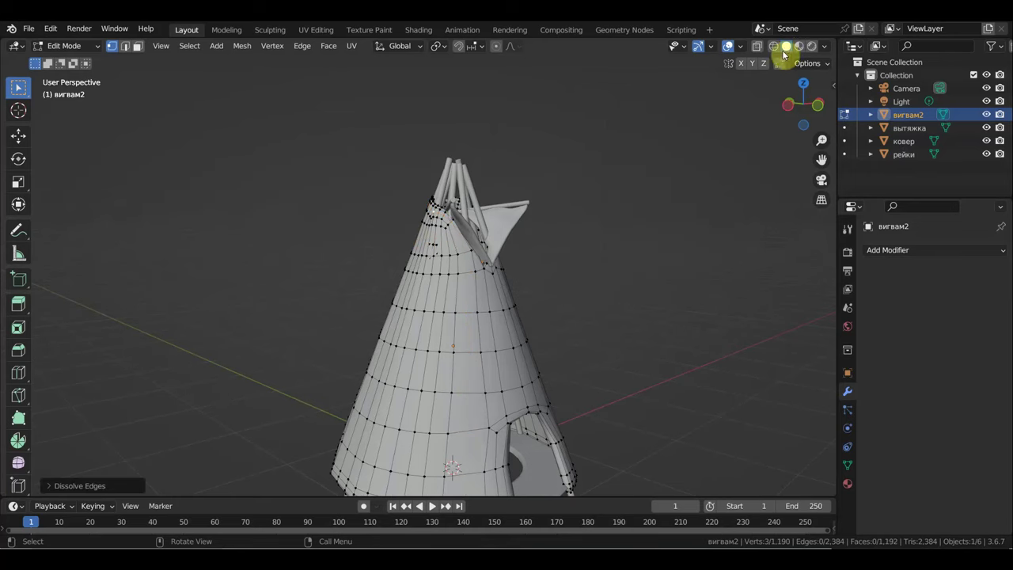
click(799, 46)
Select a first batch of edge loops around the side of the tipi cover
scroll(677, 248, up, 3)
scroll(677, 248, down, 1)
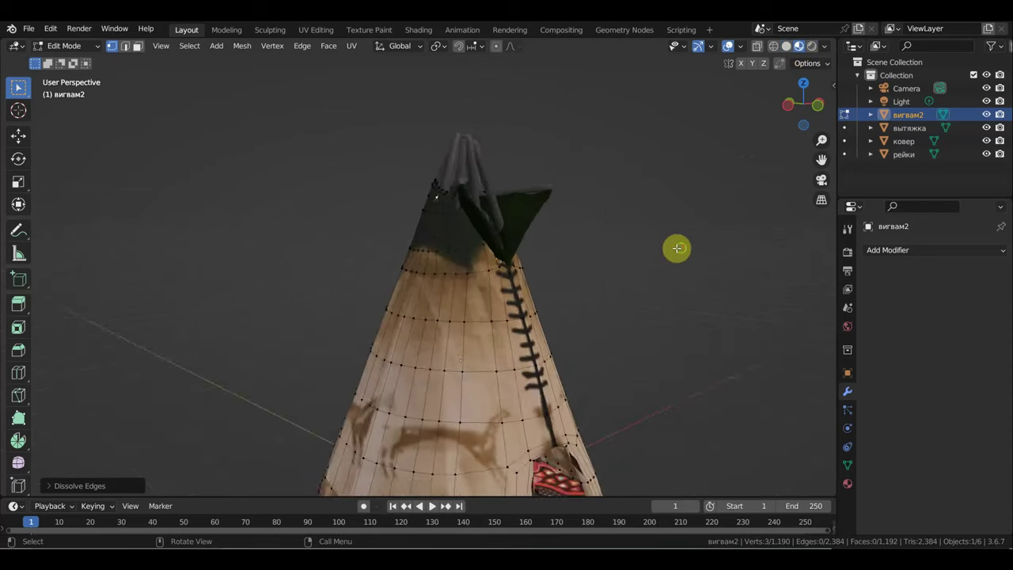
middle_drag(676, 248, 715, 245)
middle_drag(656, 269, 671, 163)
scroll(672, 163, up, 3)
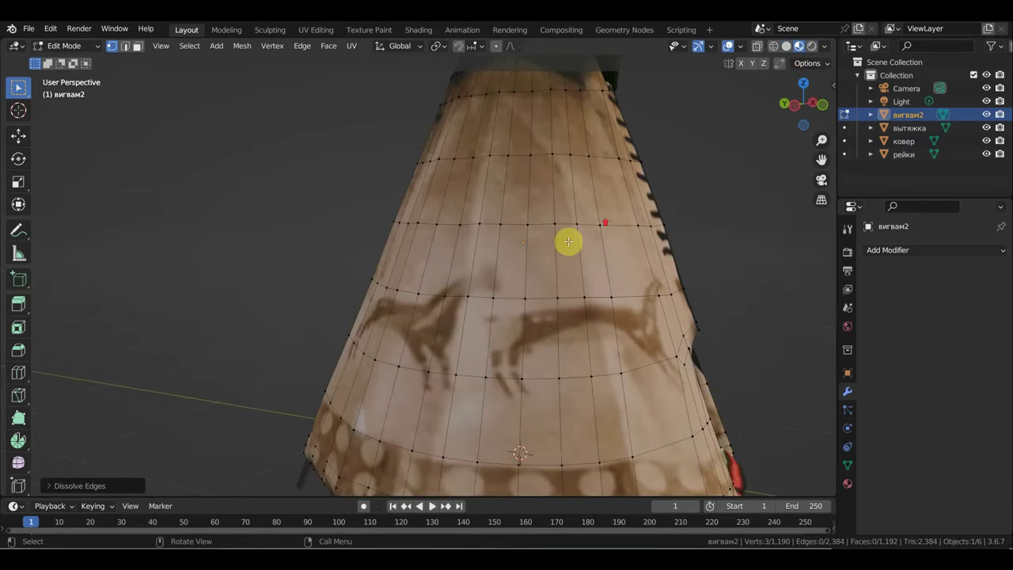
click(525, 260)
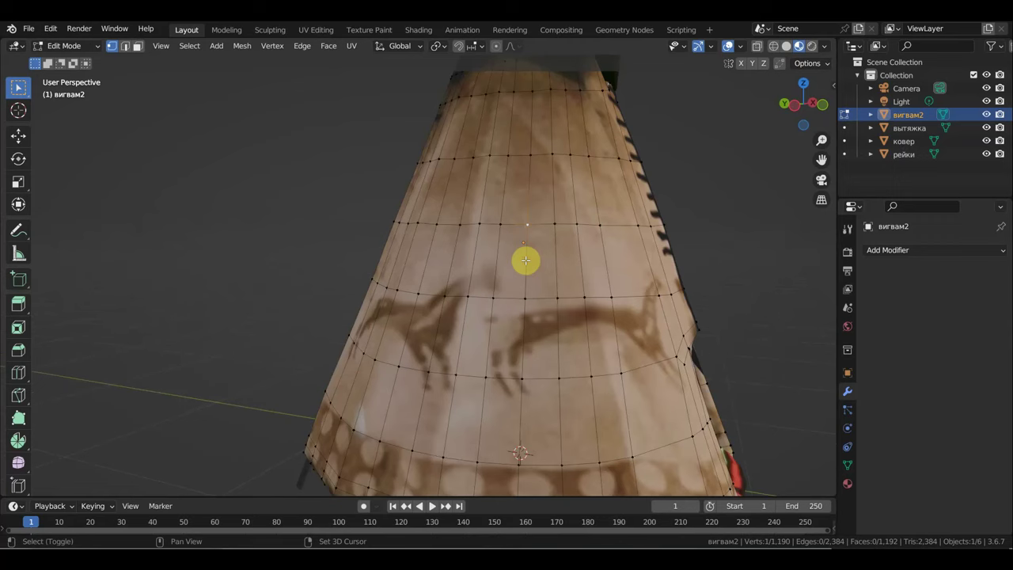
alt+click(525, 260)
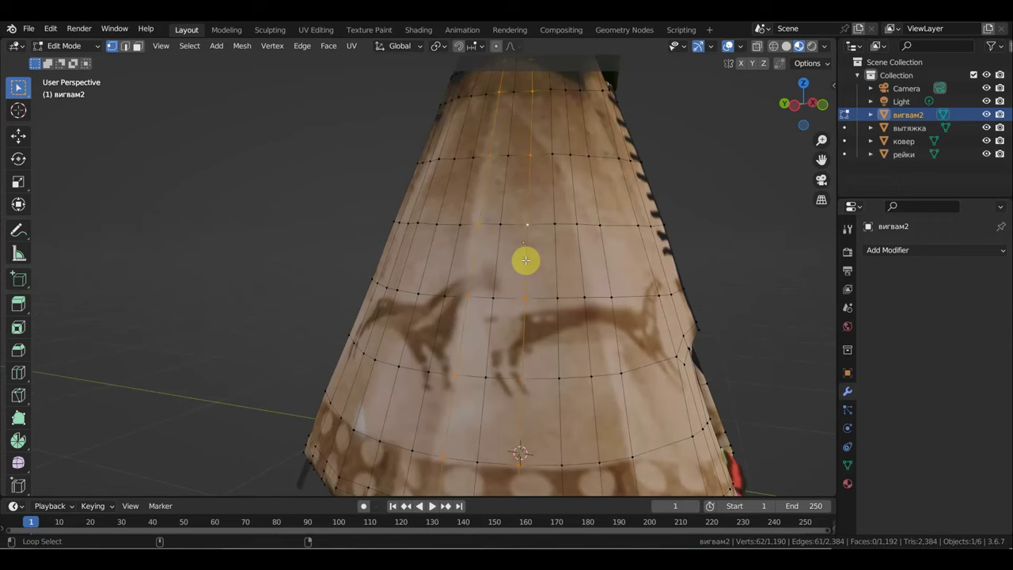
middle_drag(463, 269, 562, 285)
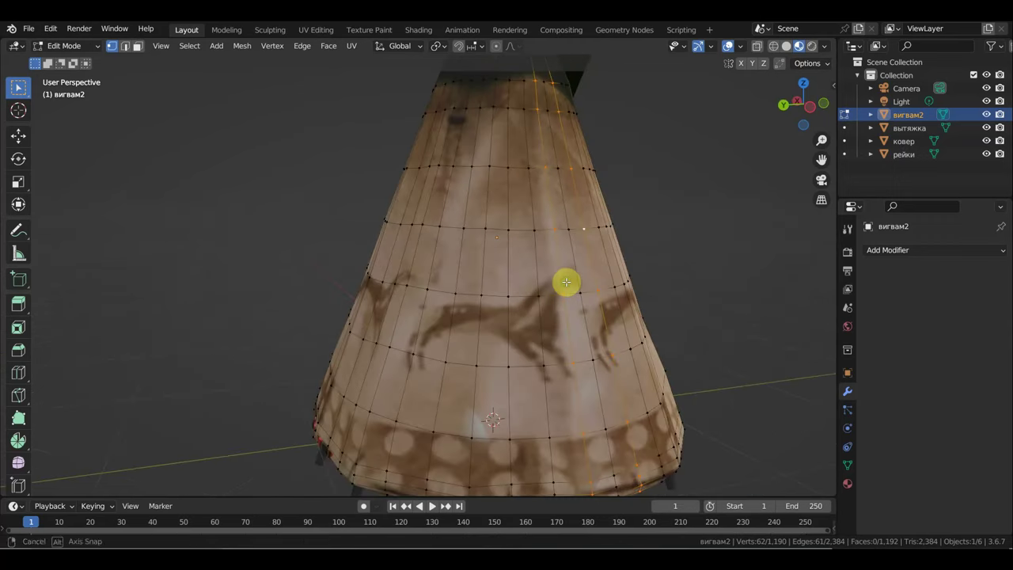
alt+shift+click(508, 270)
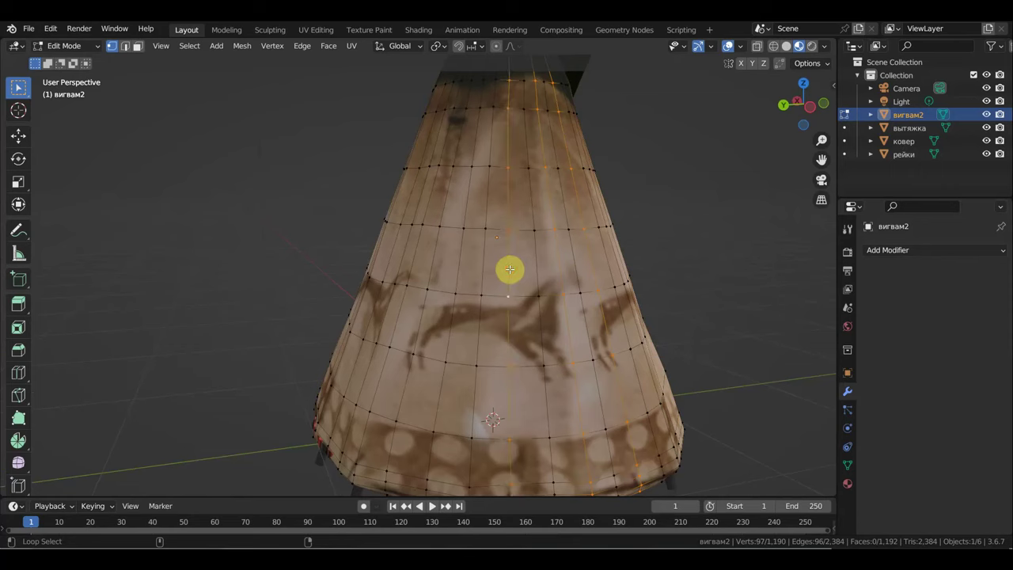
alt+shift+click(463, 263)
alt+shift+click(413, 261)
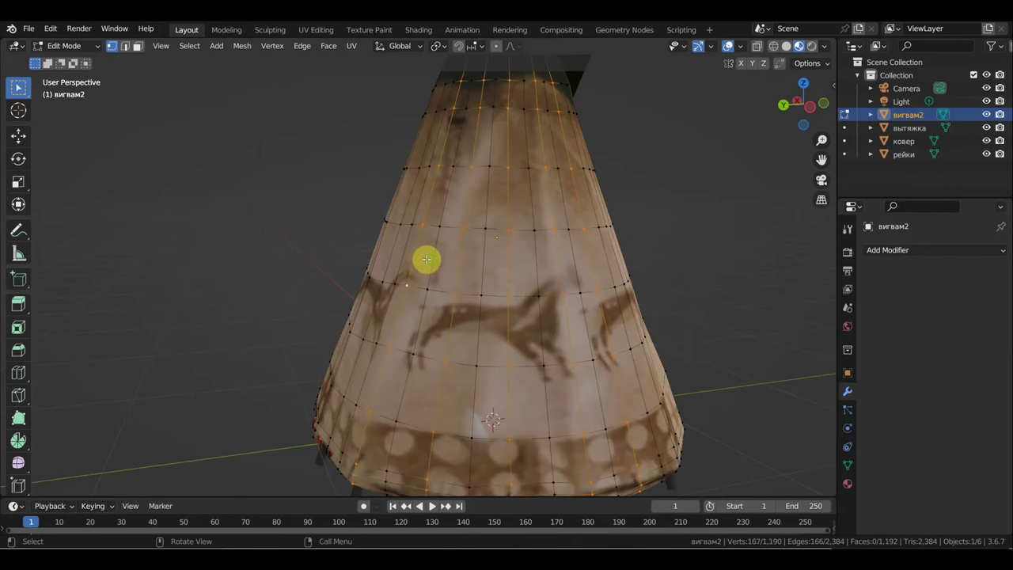
Add more loops around the cone and dissolve them, cutting the cover to 730 vertices
middle_drag(425, 260, 515, 262)
alt+shift+click(391, 256)
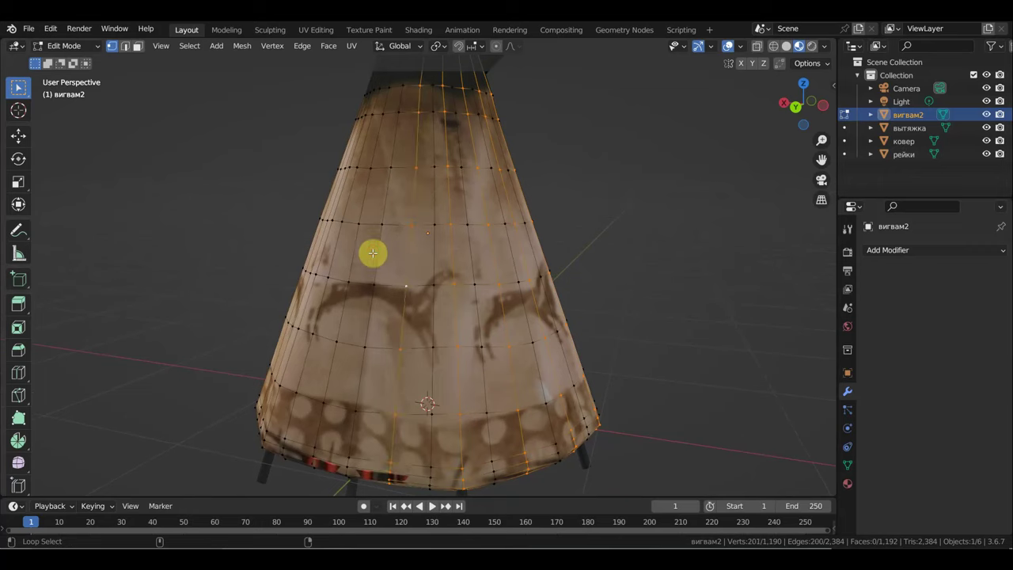
alt+shift+click(353, 251)
middle_drag(362, 253, 480, 246)
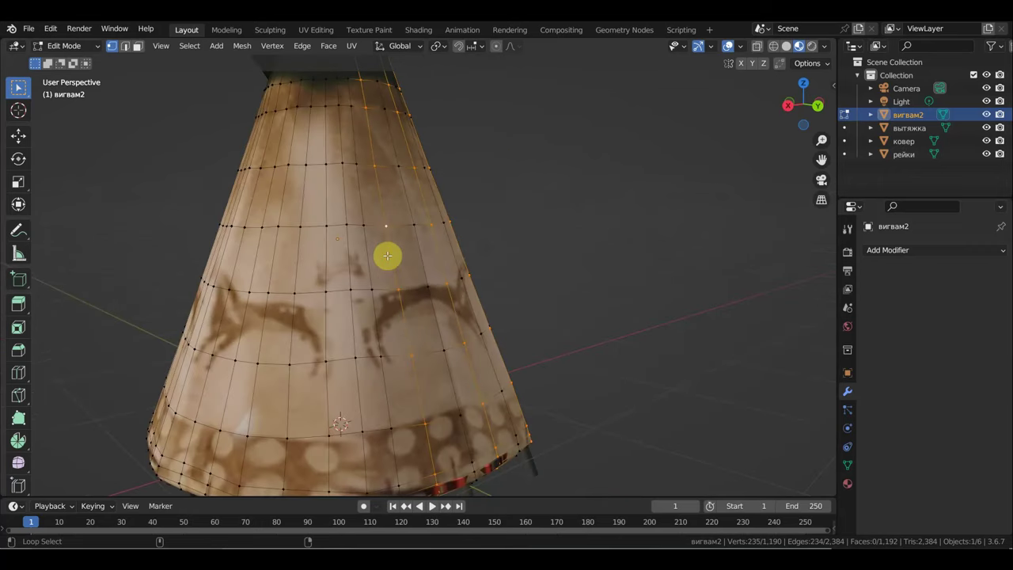
alt+shift+click(346, 252)
alt+shift+click(297, 256)
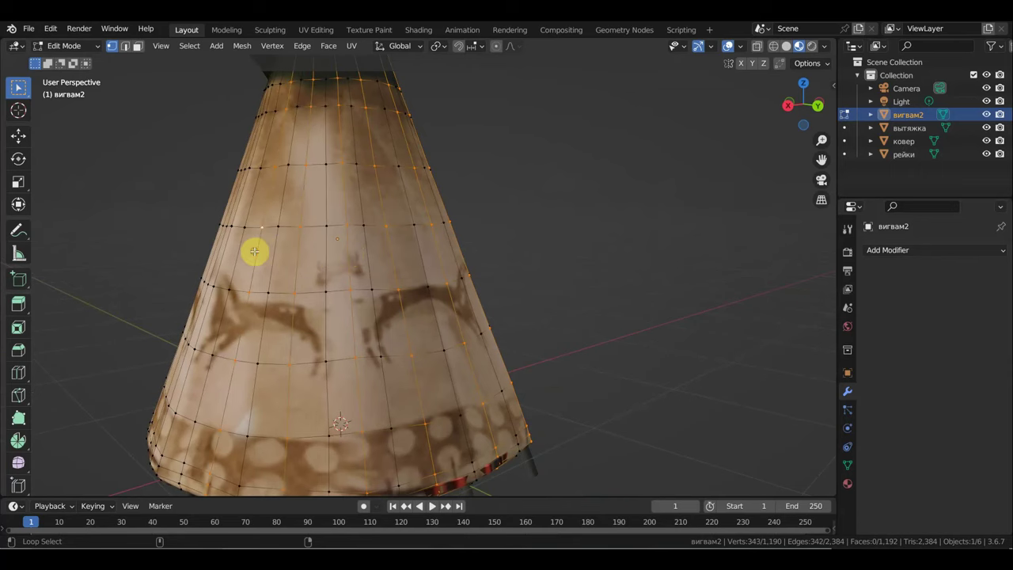
middle_drag(254, 251, 343, 255)
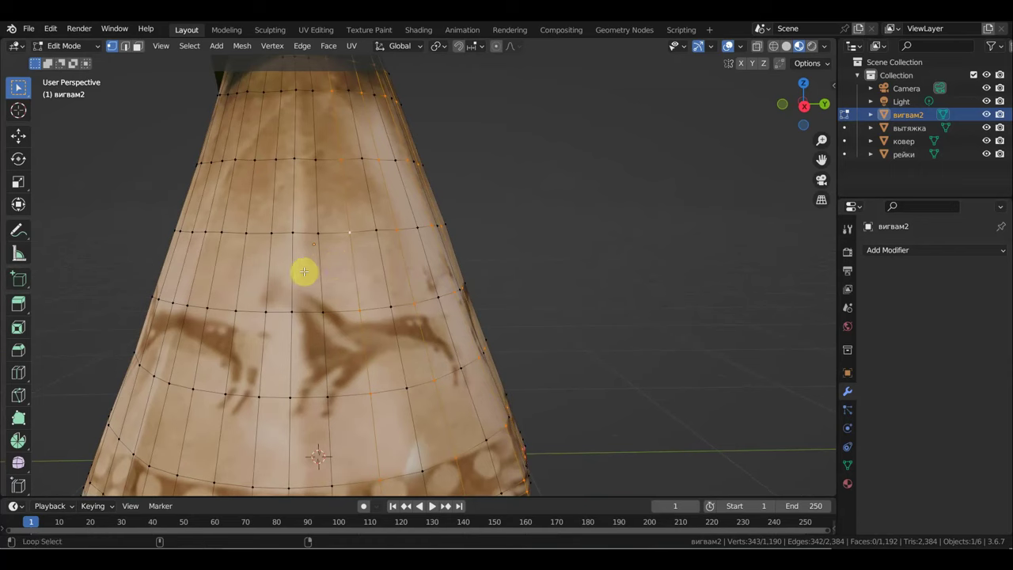
alt+shift+click(292, 264)
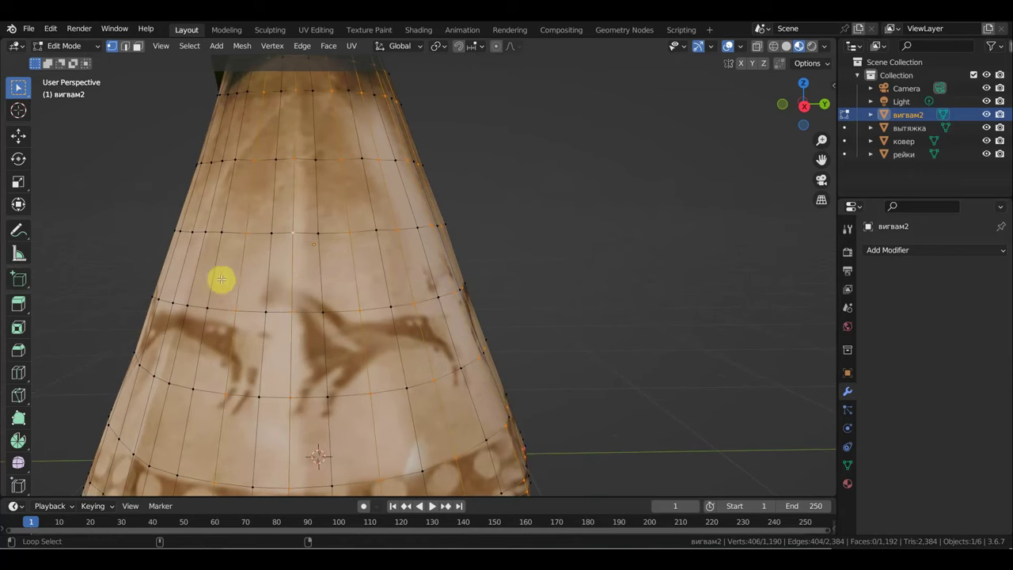
middle_drag(198, 270, 267, 269)
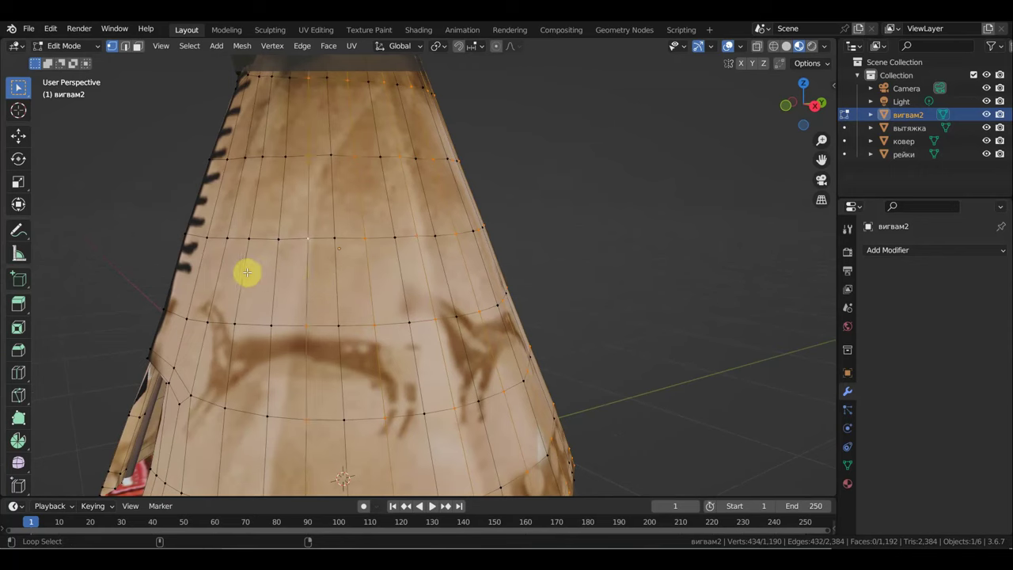
alt+shift+click(219, 270)
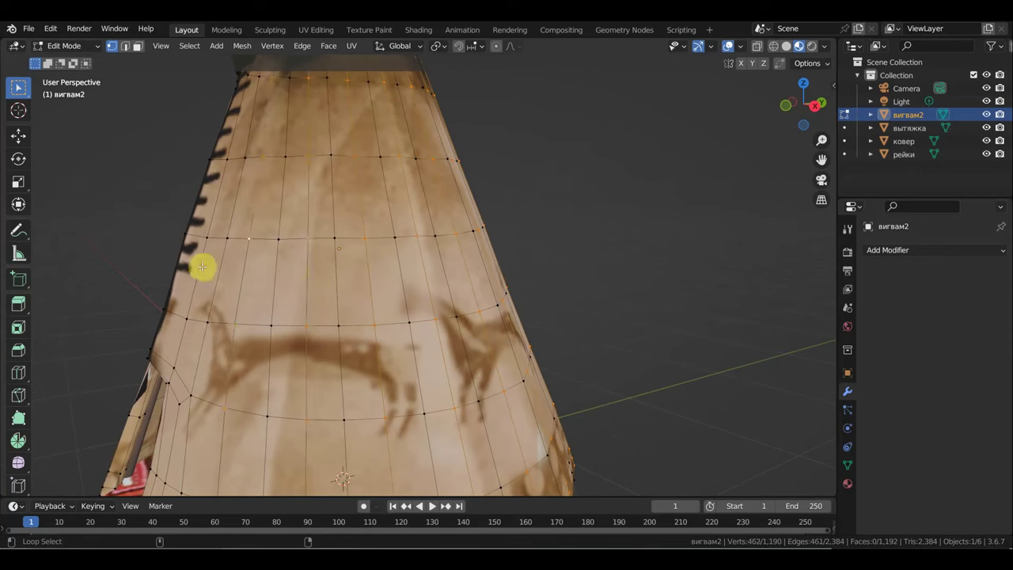
key(x)
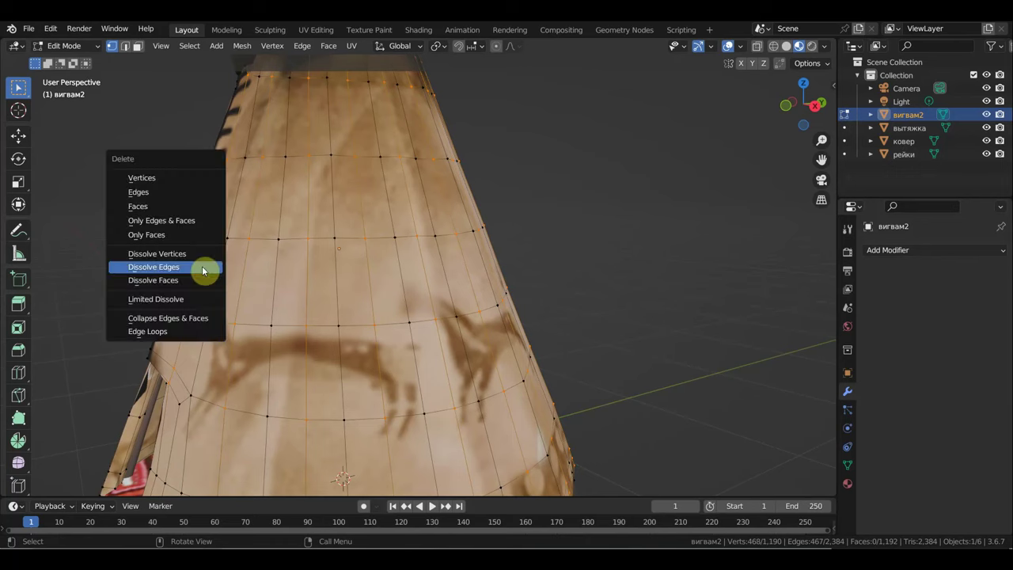
click(174, 267)
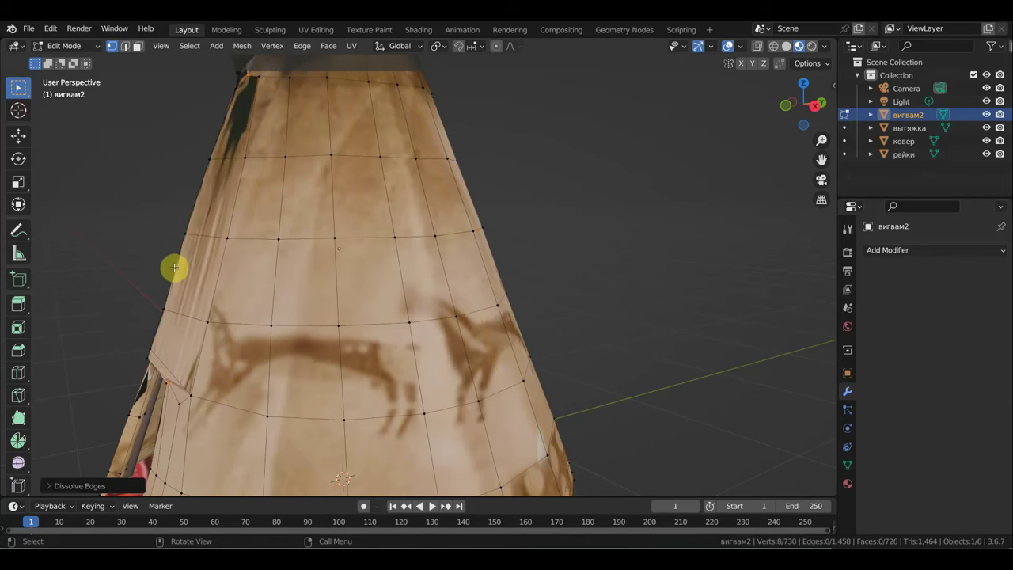
Undo the previous edge-loop dissolve on the tipi cover
scroll(183, 270, down, 5)
middle_drag(328, 276, 336, 276)
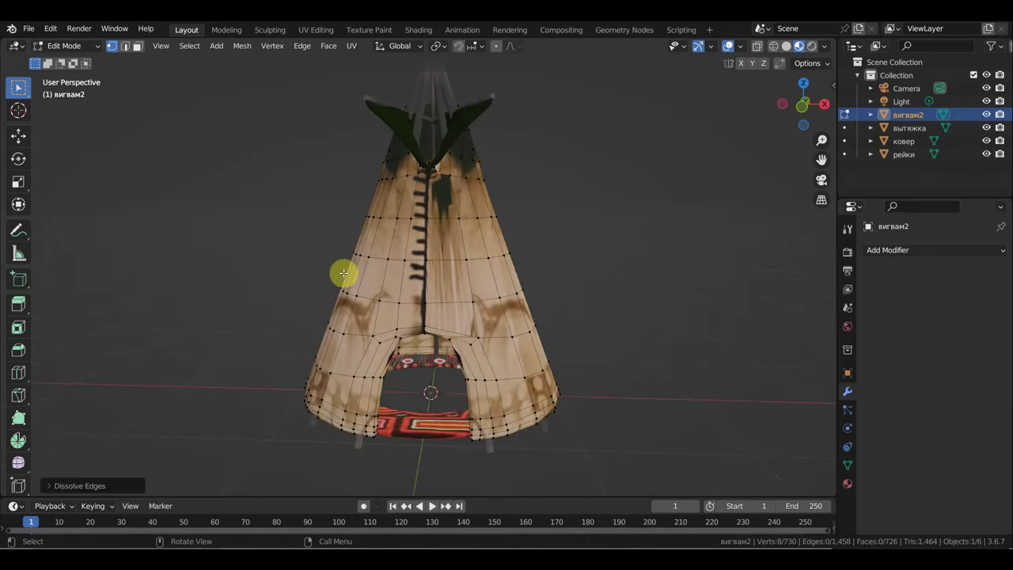
key(ctrl+z)
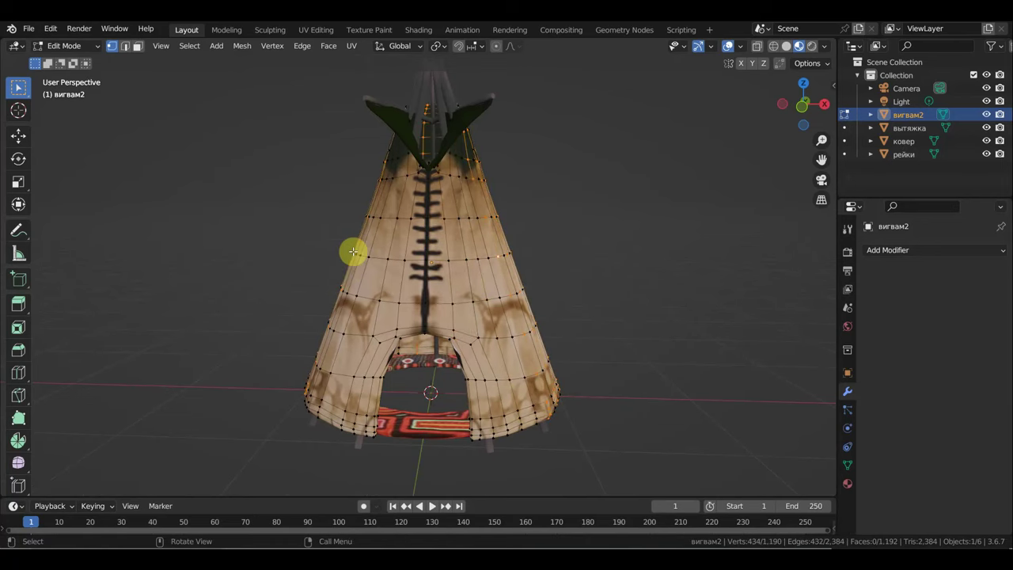
Dissolve the new selection of edge loops, leaving the cover at 734 vertices
middle_drag(454, 278, 418, 280)
scroll(421, 283, up, 3)
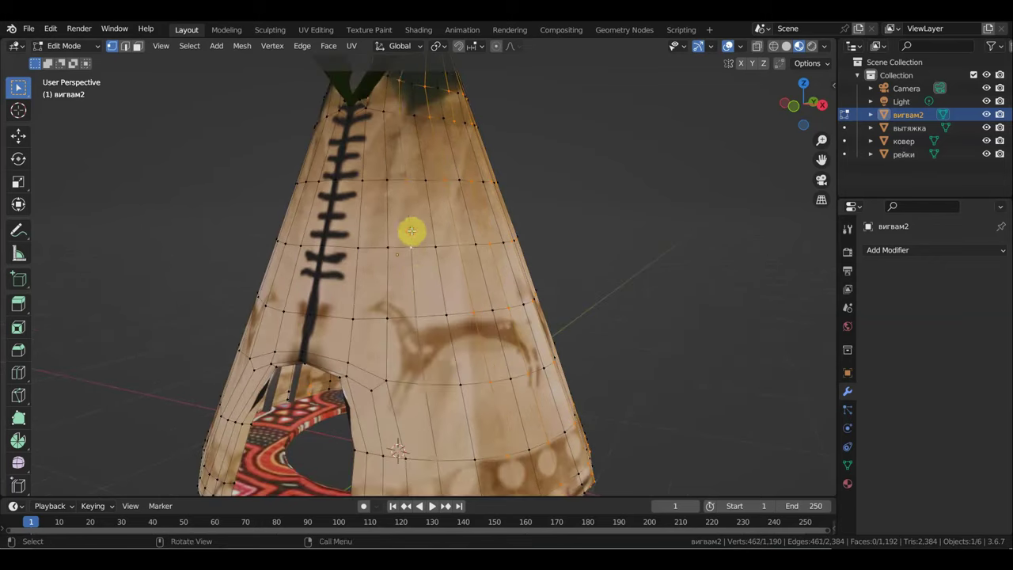
key(x)
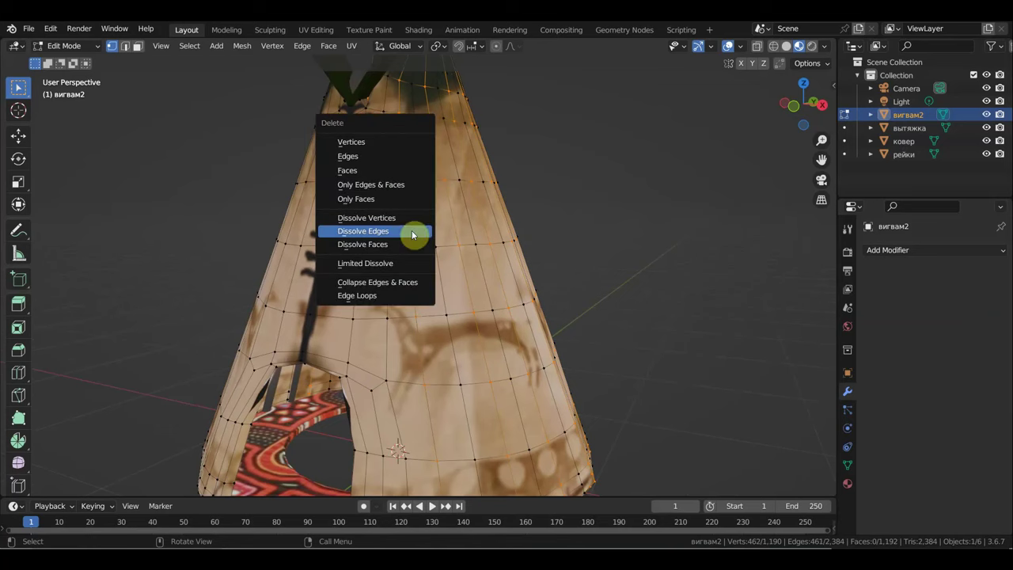
click(411, 230)
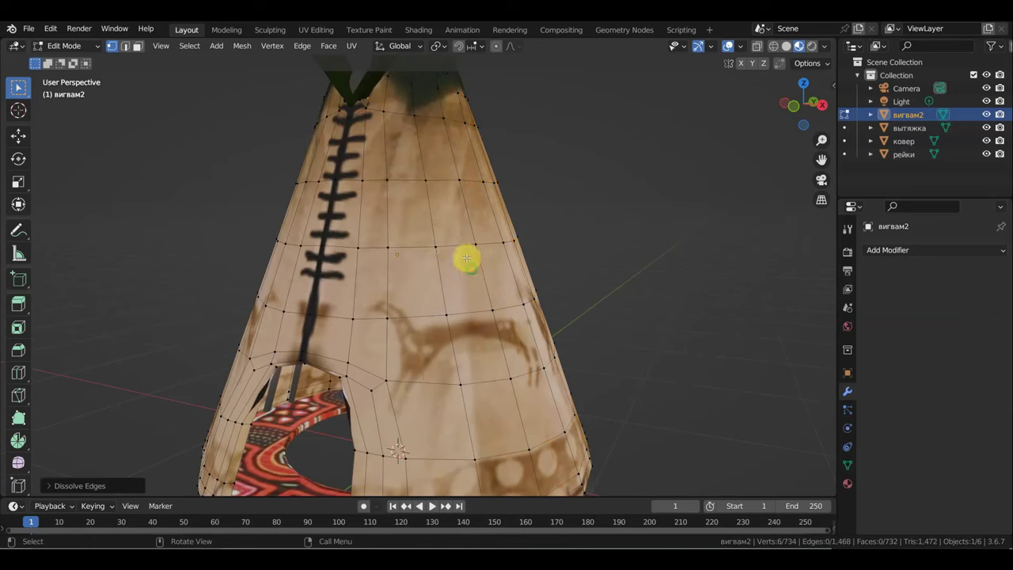
mouse_move(467, 258)
middle_down()
mouse_move(228, 266)
mouse_move(432, 282)
mouse_move(320, 299)
mouse_move(202, 280)
middle_up()
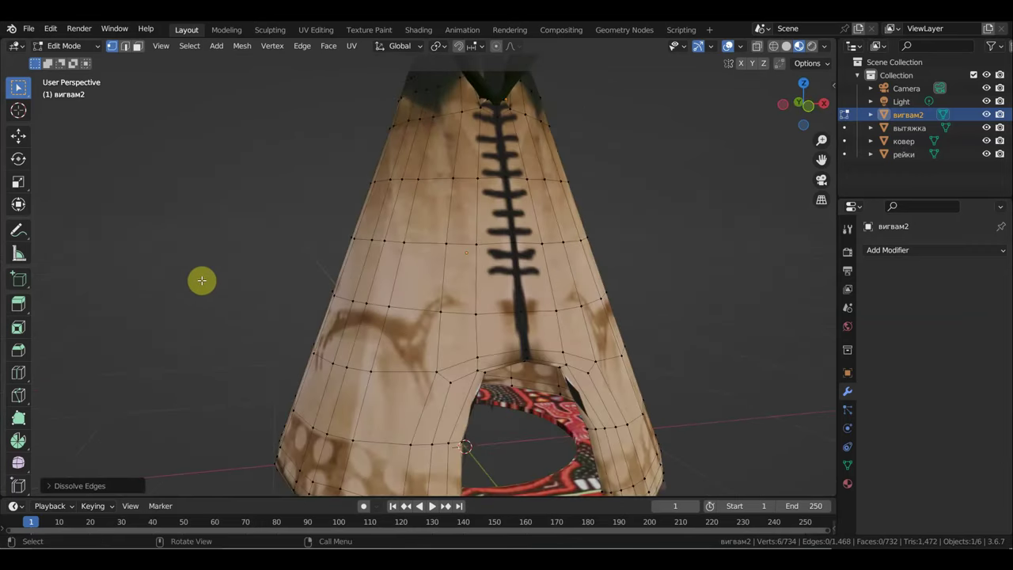
scroll(289, 244, down, 2)
scroll(280, 244, down, 2)
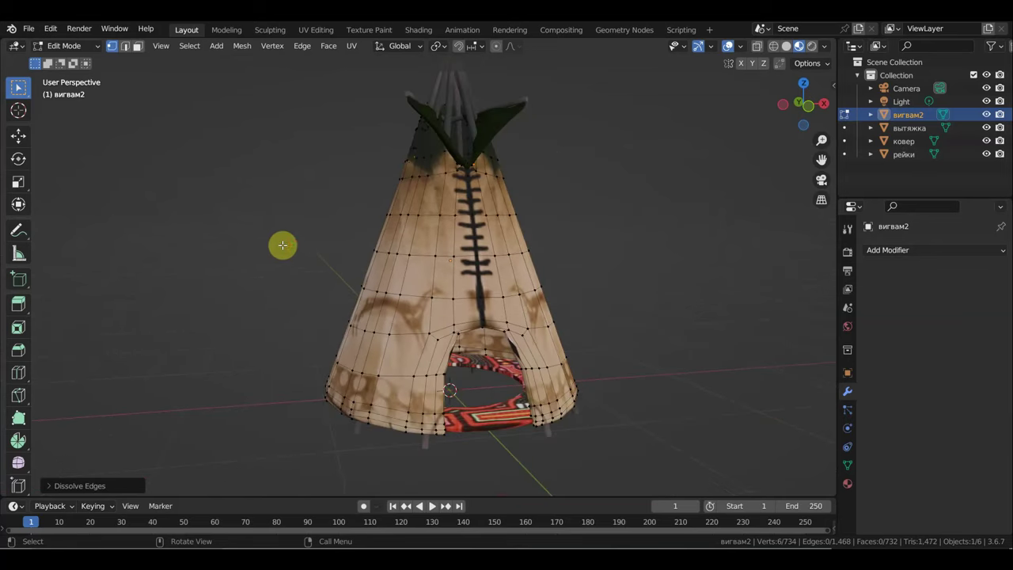
Return to Object Mode and orbit in close to the tipi
click(67, 46)
click(70, 61)
mouse_move(318, 216)
middle_down()
mouse_move(778, 271)
mouse_move(708, 272)
mouse_move(296, 355)
middle_up()
mouse_move(378, 346)
middle_down()
mouse_move(710, 346)
mouse_move(503, 342)
mouse_move(458, 324)
middle_up()
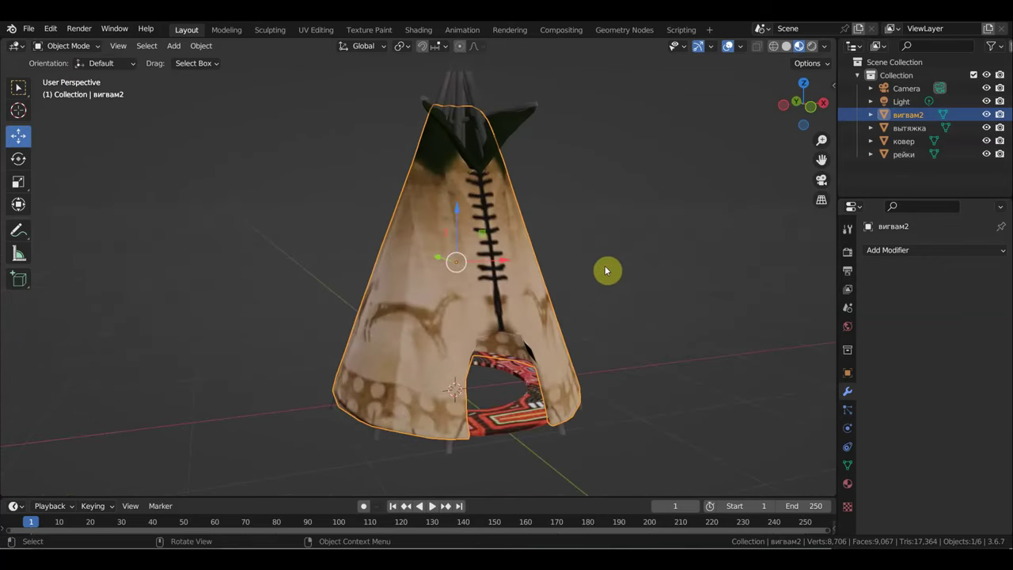
scroll(605, 271, up, 2)
scroll(620, 276, up, 2)
scroll(538, 417, up, 2)
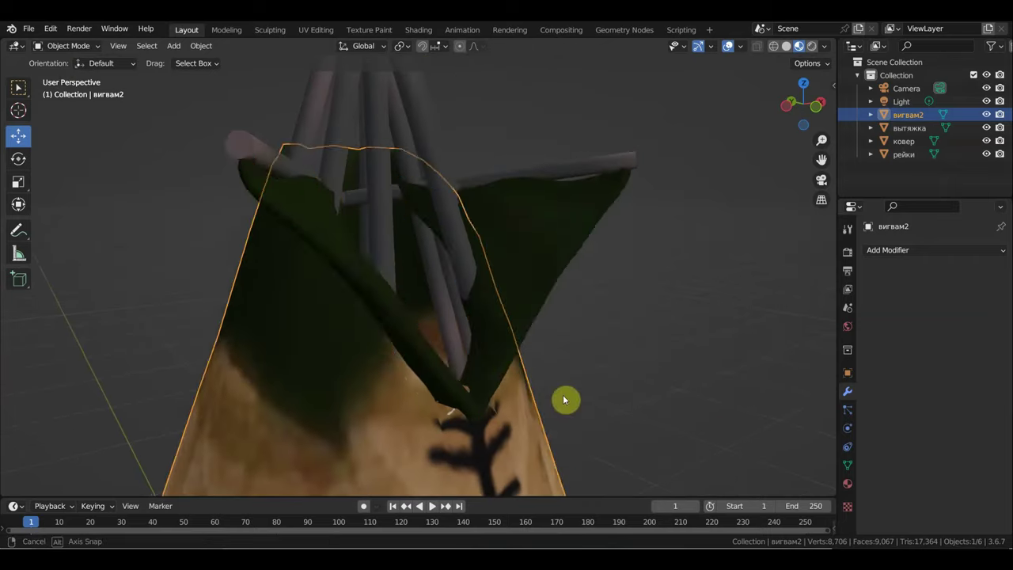
Add a Decimate modifier to the вытяжка smoke flaps at ratio 0.0672 and apply it
click(534, 253)
click(903, 250)
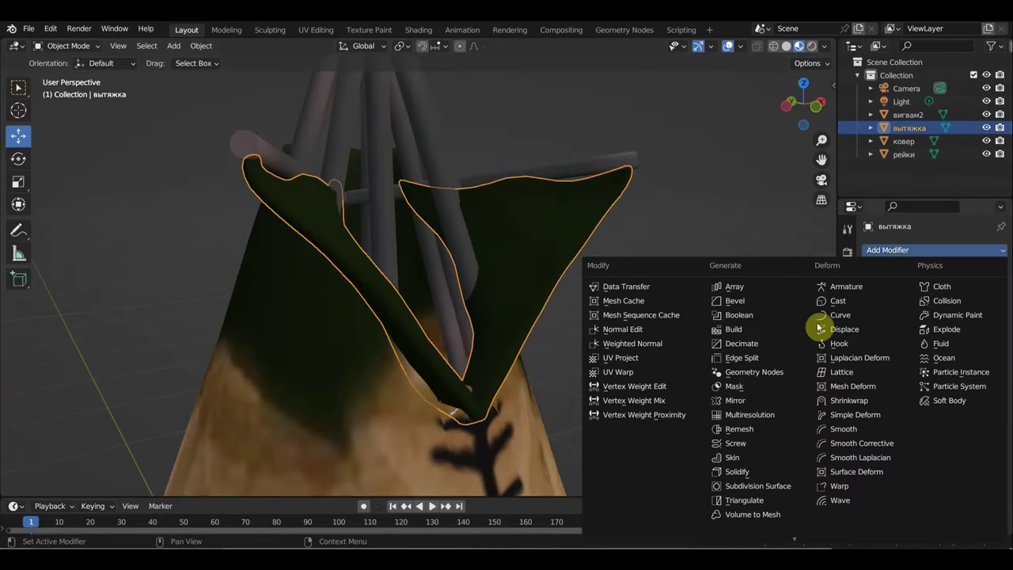
click(758, 342)
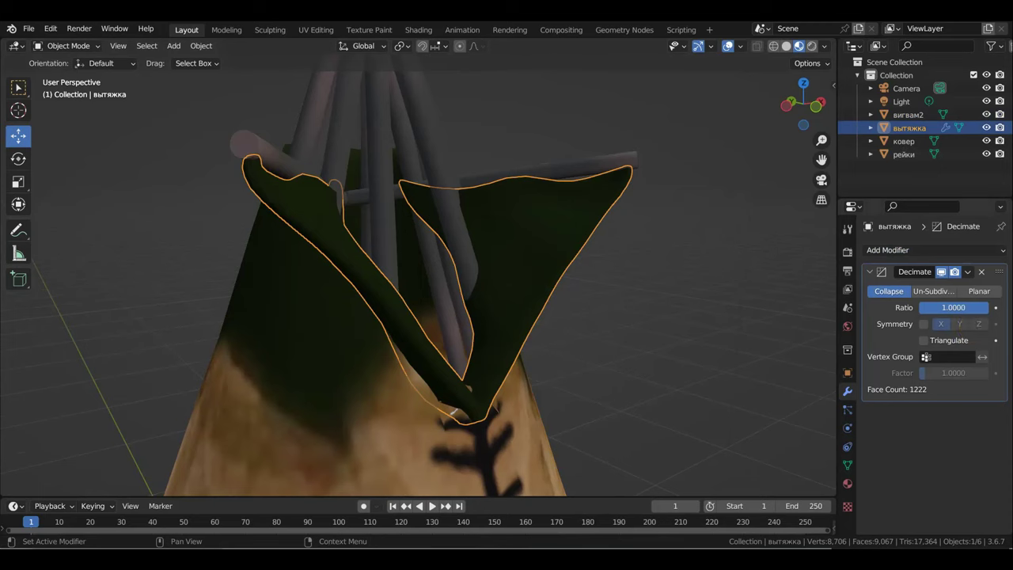
drag(953, 307, 924, 307)
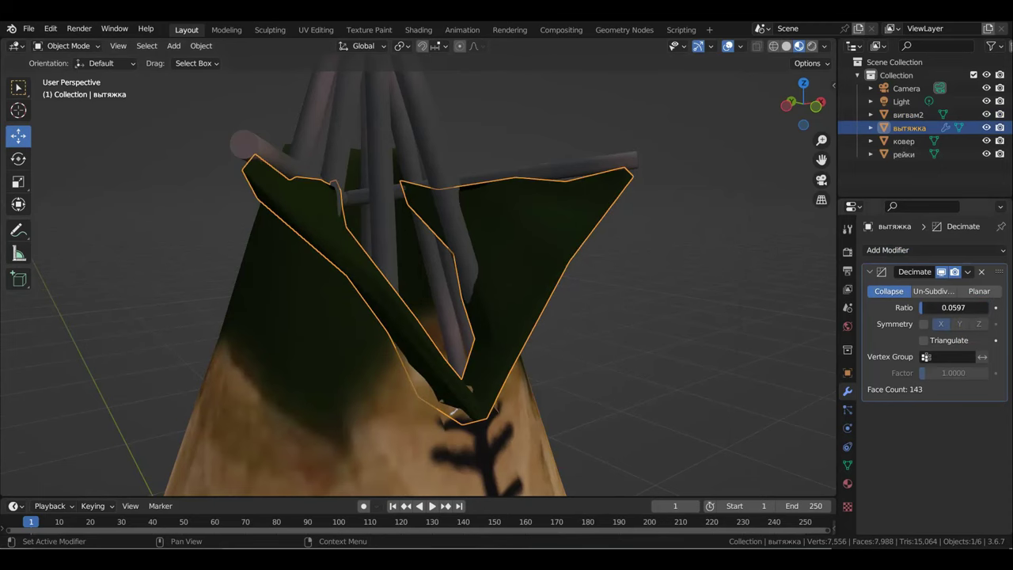
click(967, 271)
click(942, 288)
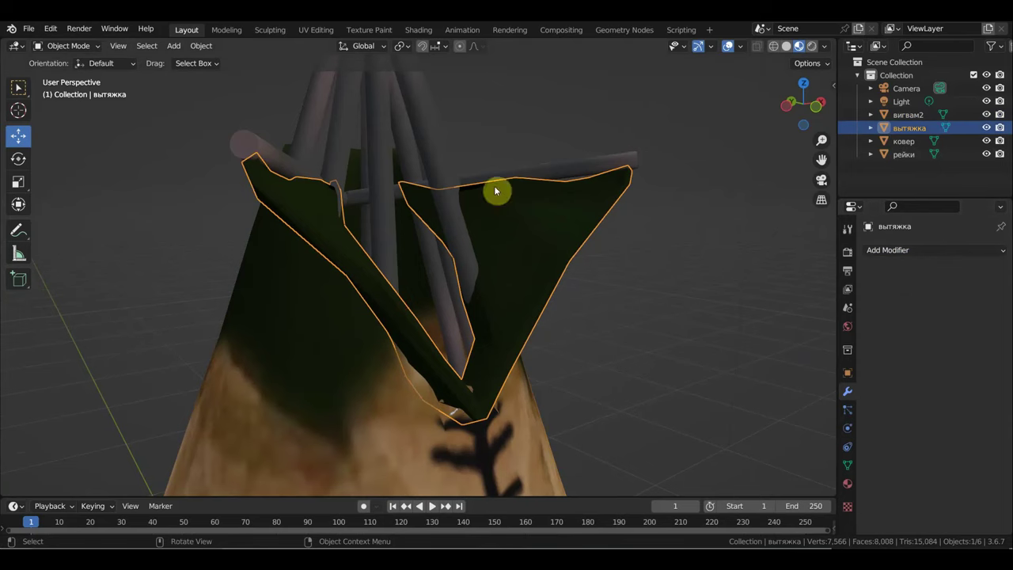
Shade the smoke flaps smooth
click(428, 145)
click(559, 237)
right_click(558, 238)
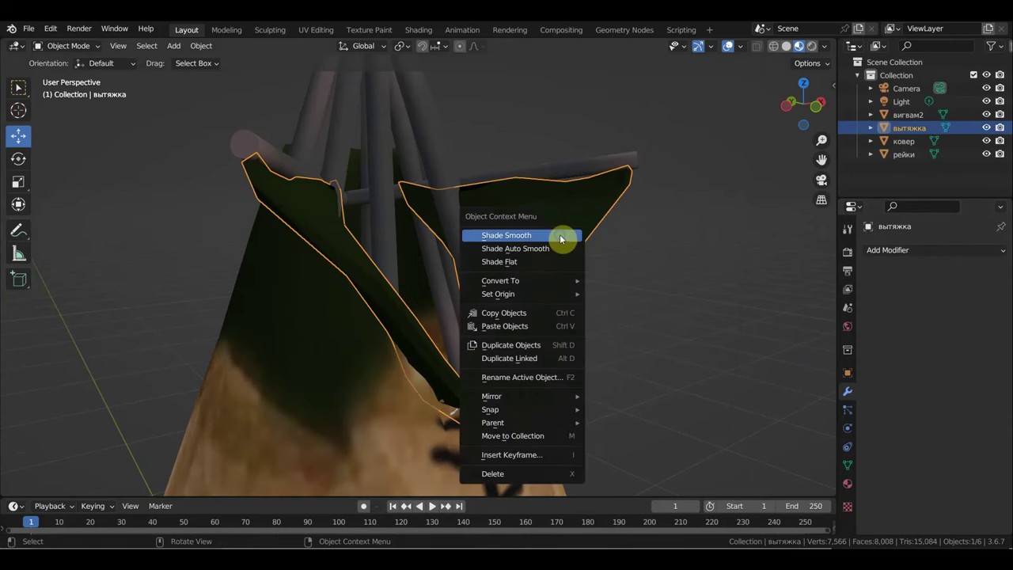
click(558, 235)
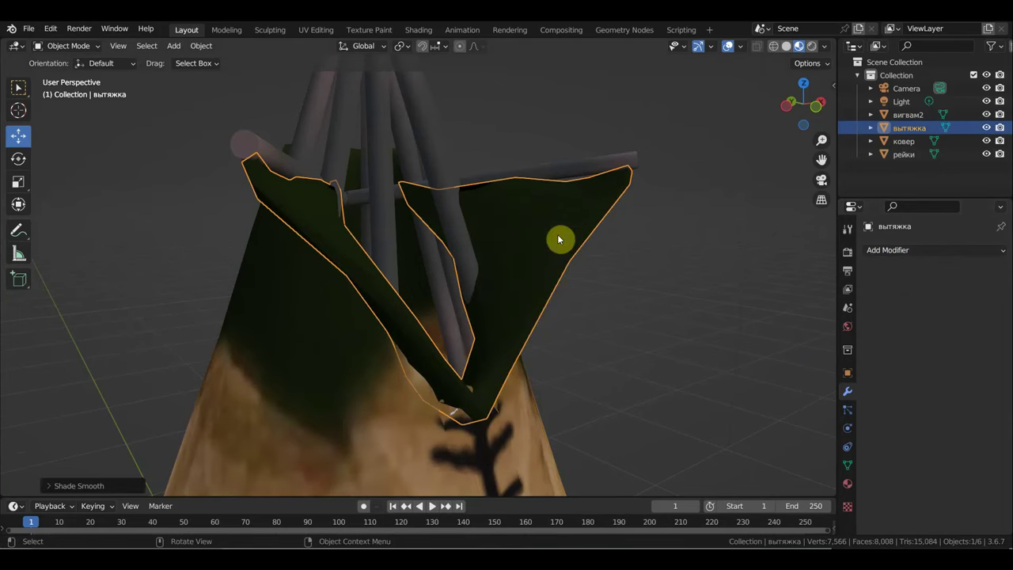
click(381, 120)
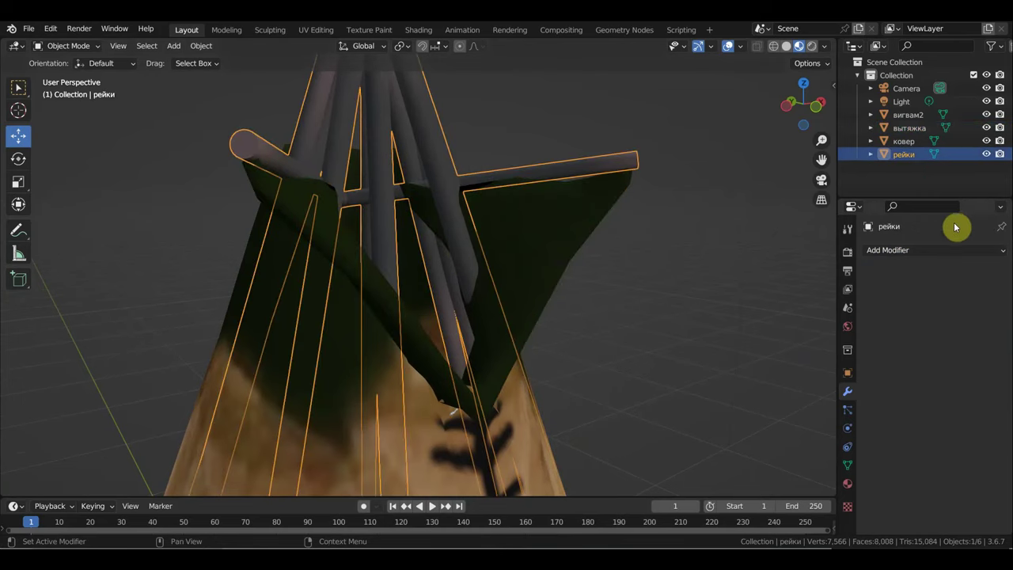
Add a Decimate modifier with a lowered ratio and apply it
click(928, 254)
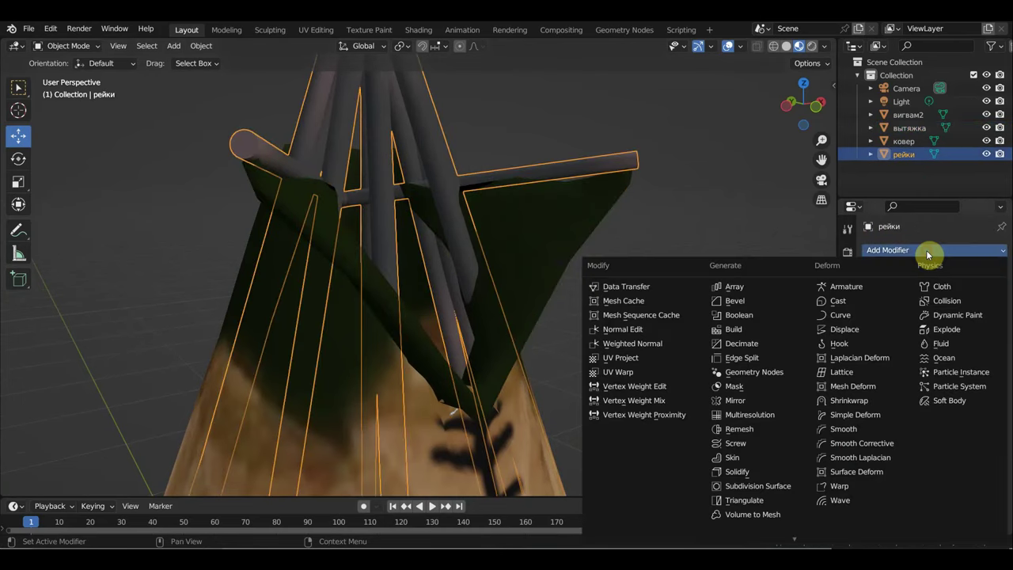
click(765, 341)
drag(982, 307, 950, 307)
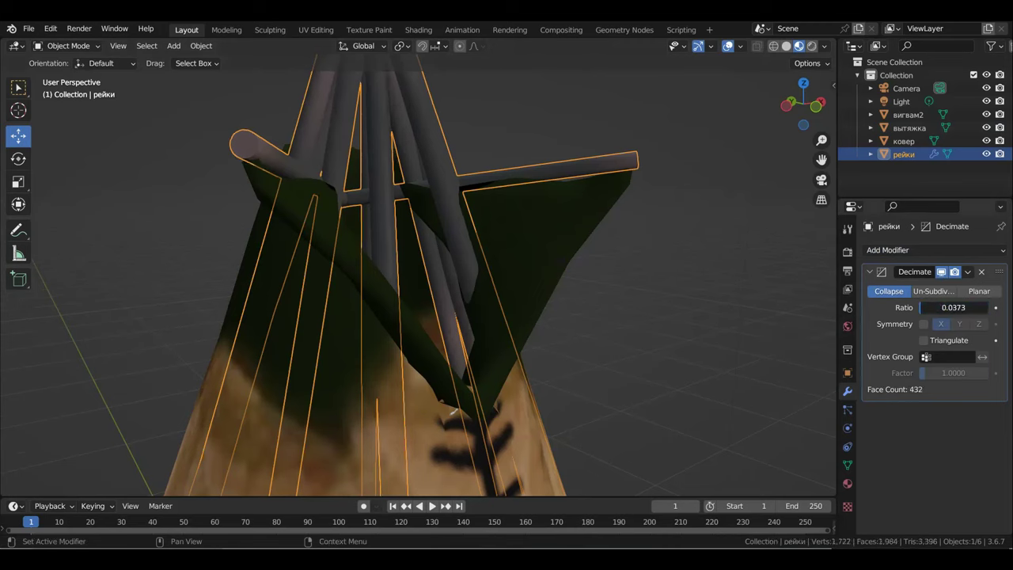
click(968, 271)
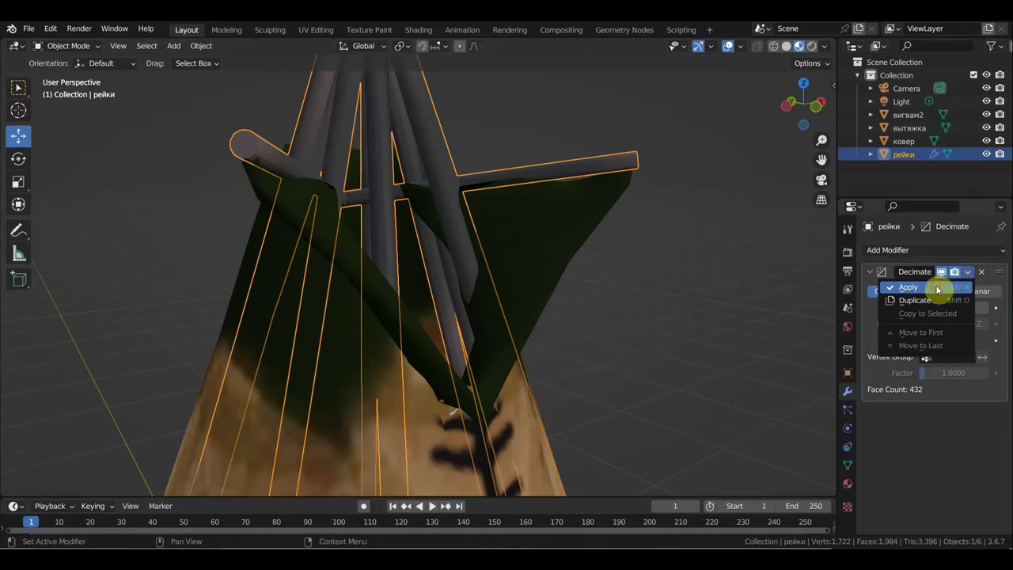
click(937, 289)
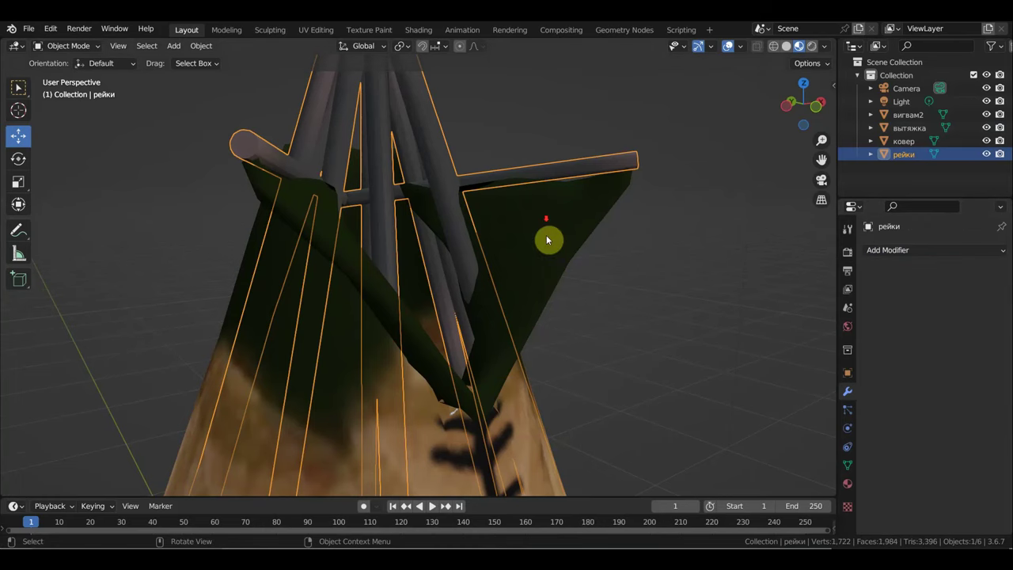
Select the Light object and orbit out to view the whole tipi
scroll(547, 240, down, 5)
scroll(622, 271, up, 2)
scroll(644, 204, up, 2)
click(645, 273)
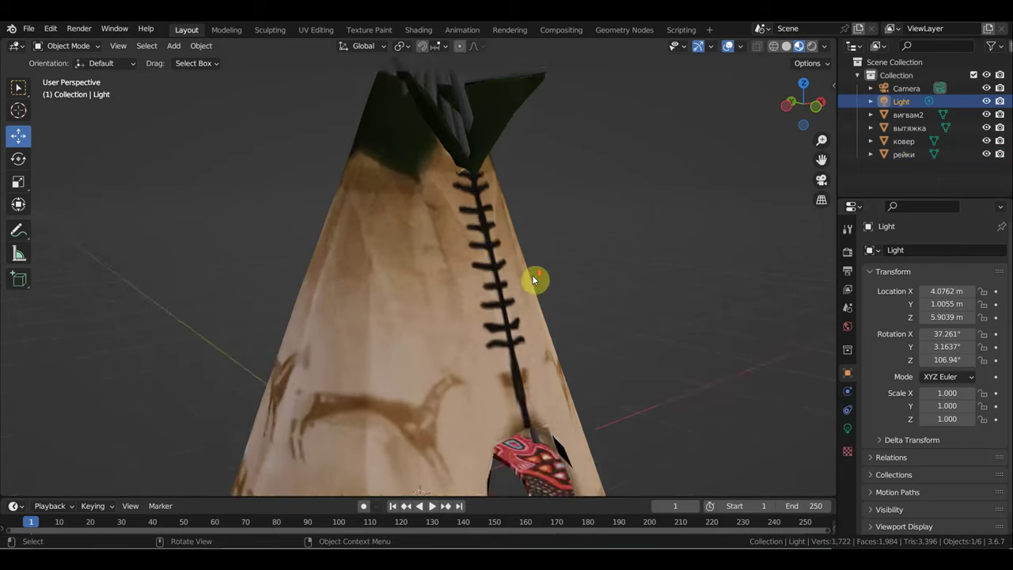
scroll(547, 283, down, 3)
mouse_move(547, 282)
middle_down()
mouse_move(541, 270)
mouse_move(565, 248)
mouse_move(545, 245)
middle_up()
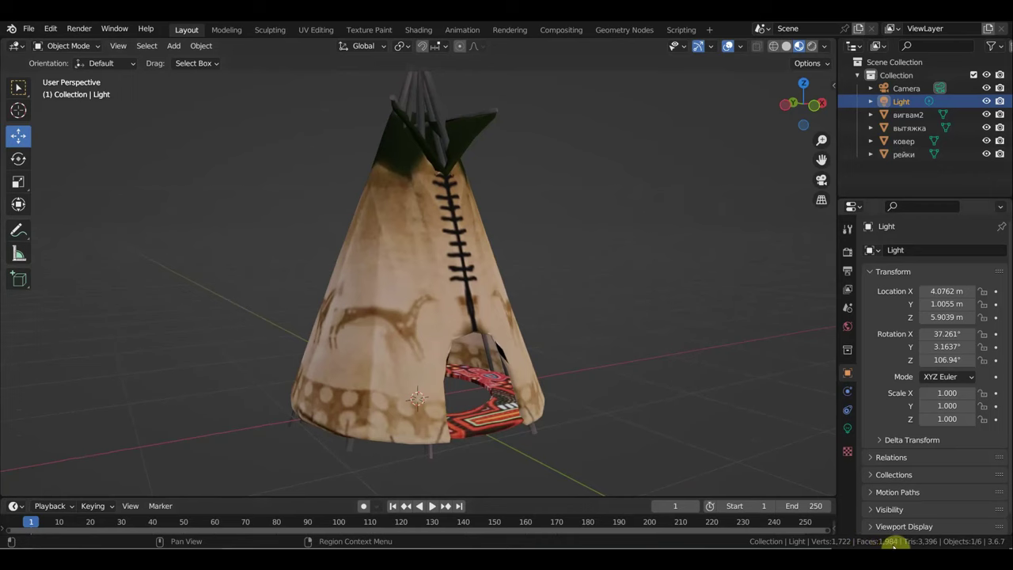
Give the рейки poles a Decimate modifier at ratio 0.5373 and apply it
click(439, 116)
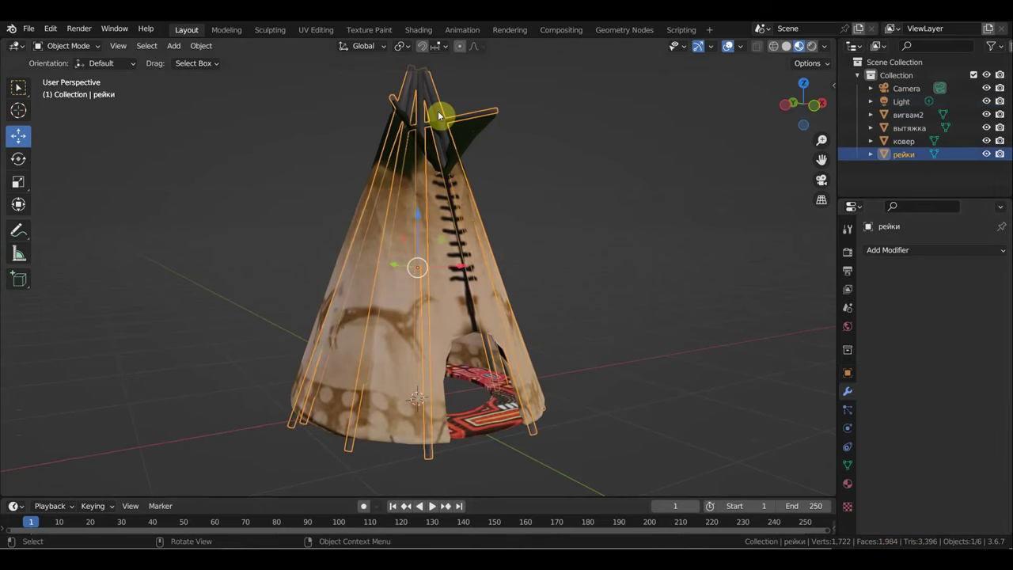
click(927, 249)
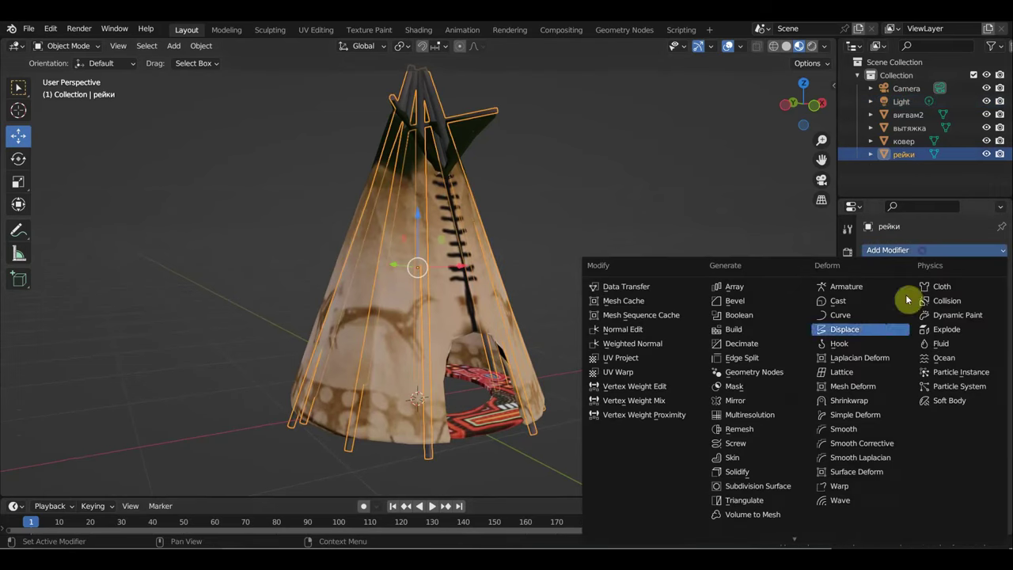
click(765, 345)
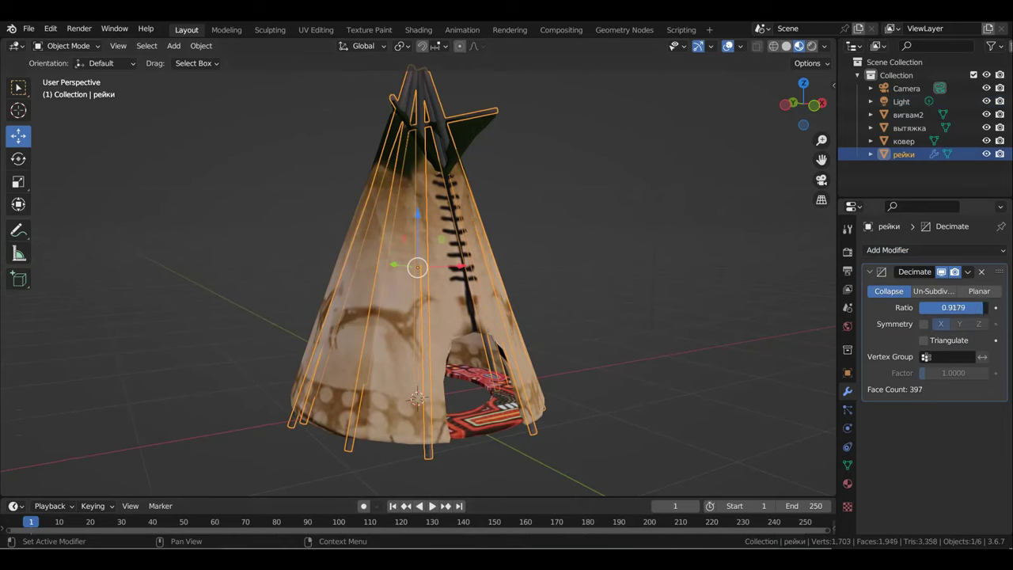
drag(954, 307, 830, 307)
scroll(657, 333, up, 4)
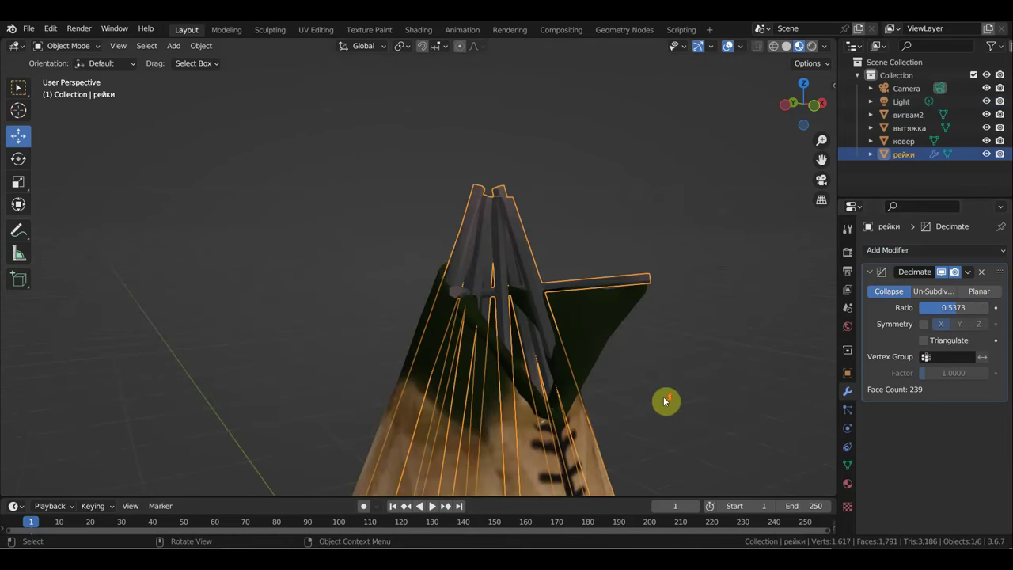
scroll(672, 395, up, 3)
scroll(687, 357, up, 2)
scroll(680, 323, down, 2)
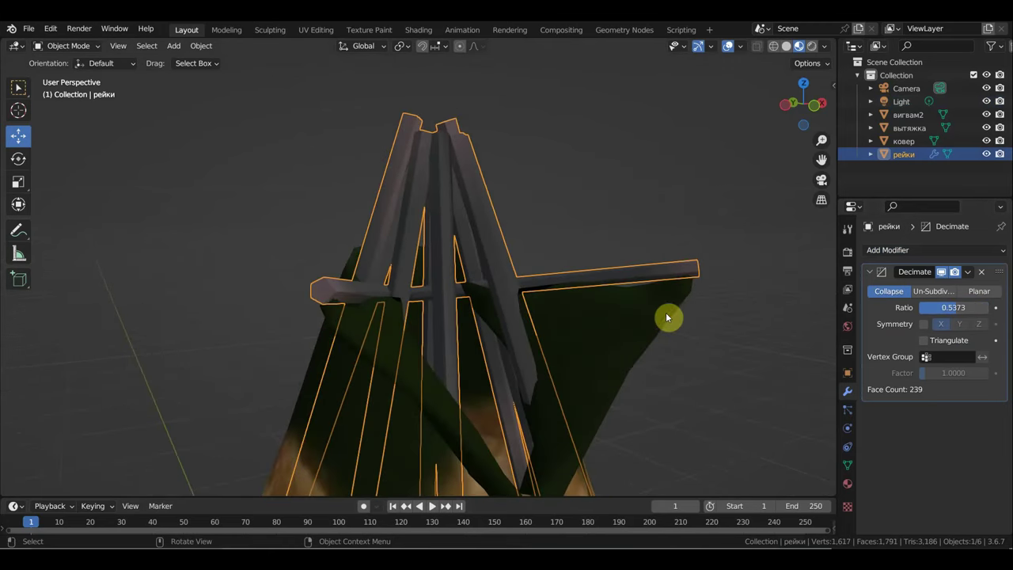
click(967, 273)
click(957, 289)
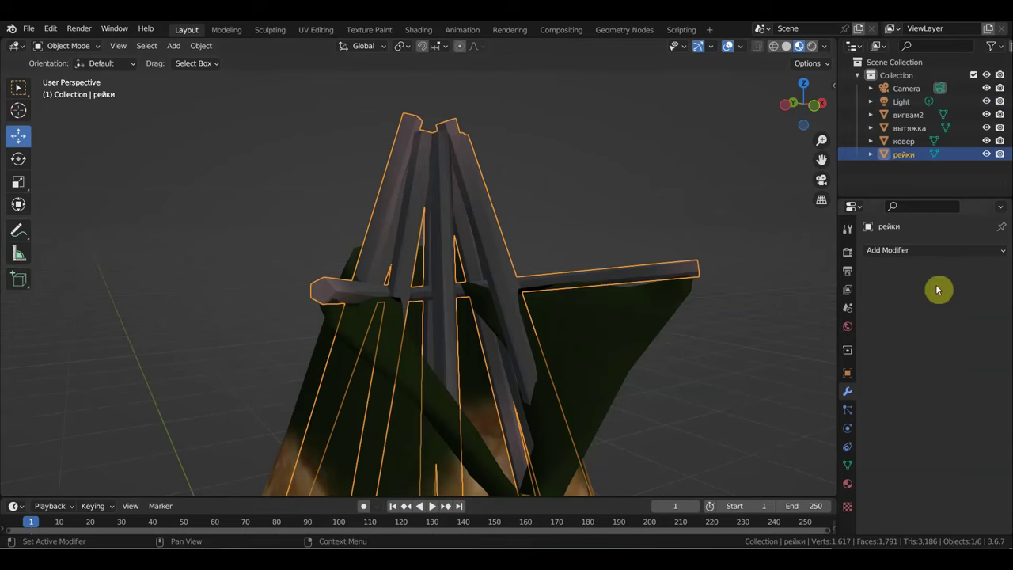
Shade the poles smooth and look down on the pole ends and carpet
right_click(471, 205)
click(473, 198)
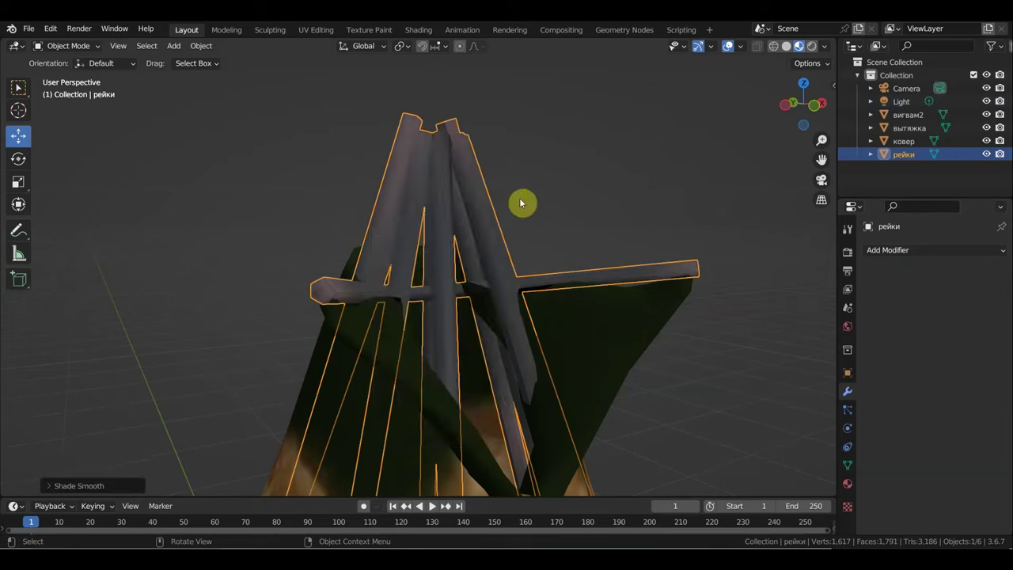
scroll(541, 228, down, 3)
mouse_move(579, 290)
middle_down()
mouse_move(649, 211)
mouse_move(641, 243)
middle_up()
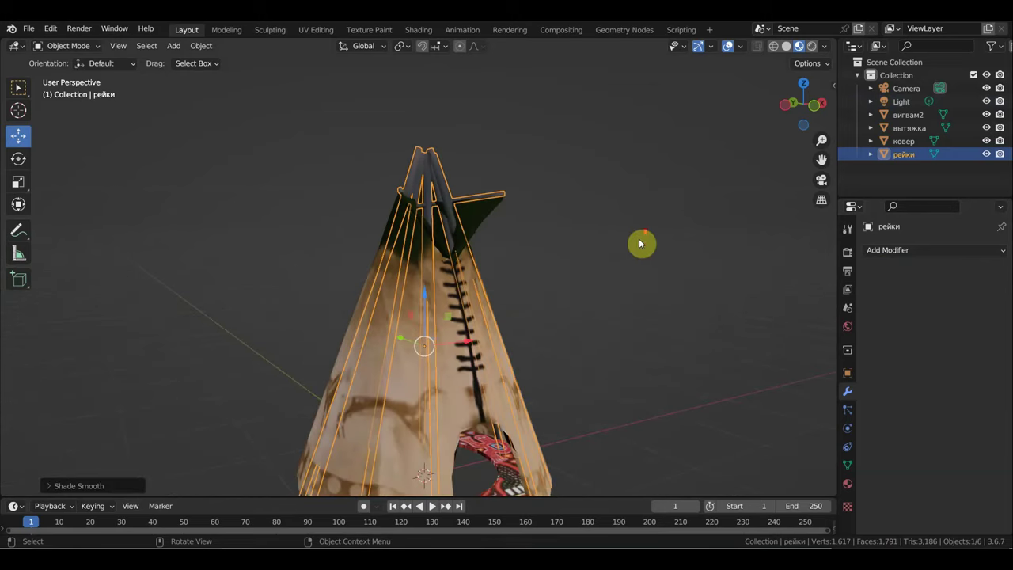
mouse_move(599, 375)
middle_down()
mouse_move(572, 359)
mouse_move(584, 300)
mouse_move(541, 267)
mouse_move(518, 379)
middle_up()
scroll(583, 301, up, 4)
Check the modifiers available for the carpet ковер, then deselect it
click(518, 380)
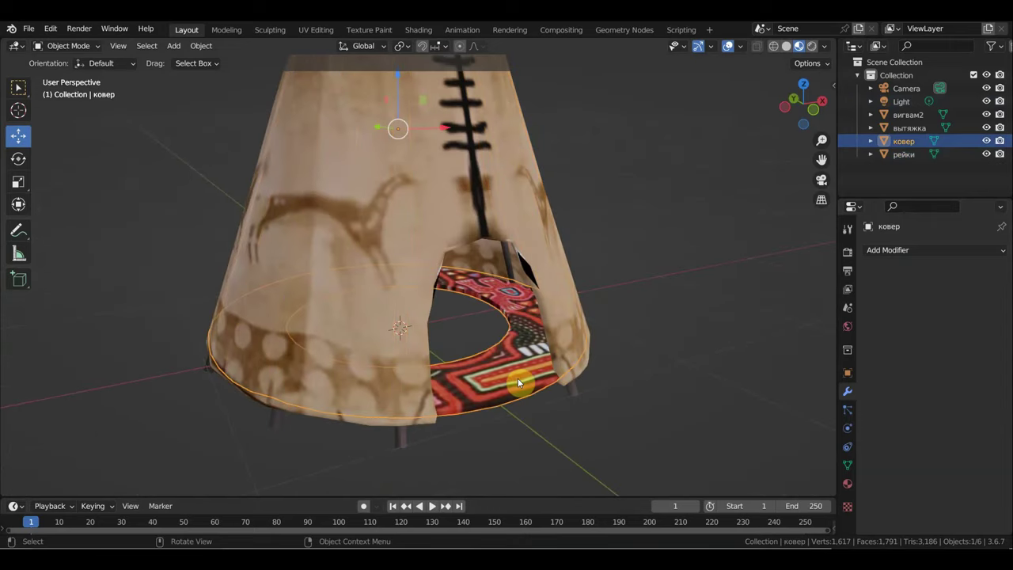
click(907, 258)
mouse_move(622, 156)
middle_down()
mouse_move(630, 239)
mouse_move(628, 224)
mouse_move(604, 229)
mouse_move(663, 323)
mouse_move(834, 321)
mouse_move(788, 320)
middle_up()
click(674, 318)
Put the tipi cover вигвам2 into Sculpt Mode with the Grab brush
click(407, 324)
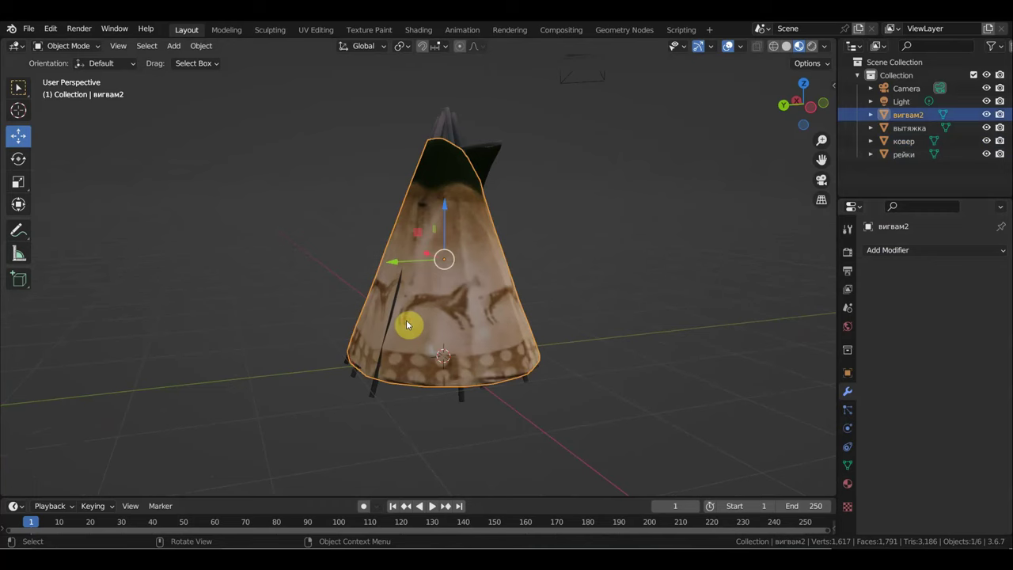
click(70, 45)
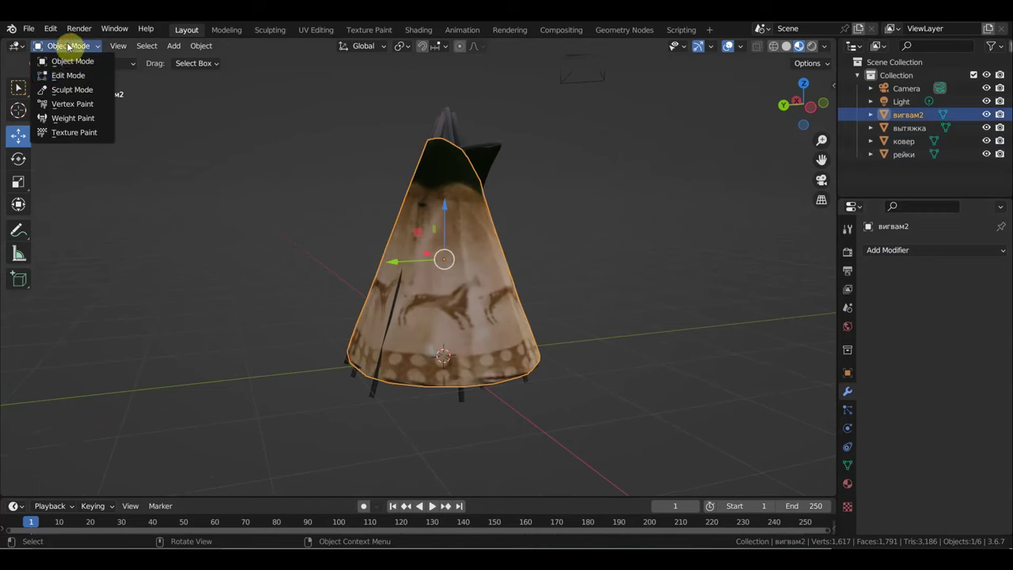
click(75, 93)
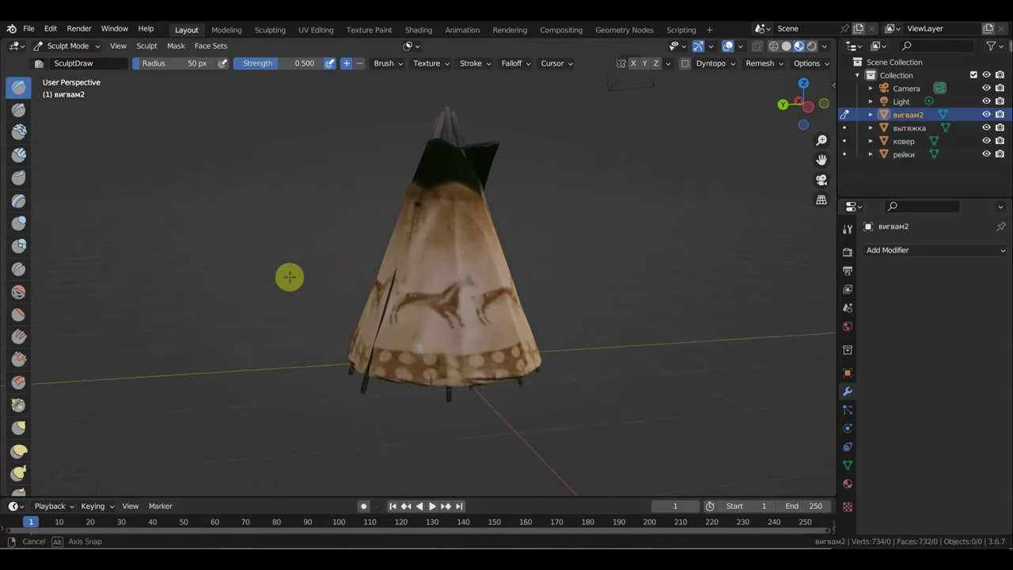
mouse_move(611, 175)
middle_down()
mouse_move(661, 183)
mouse_move(680, 173)
middle_up()
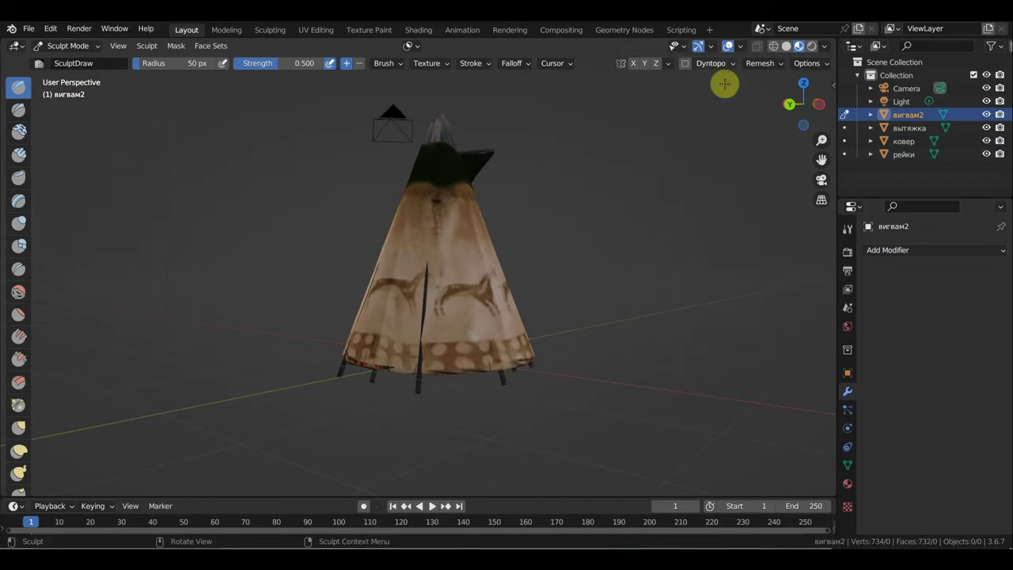
click(18, 428)
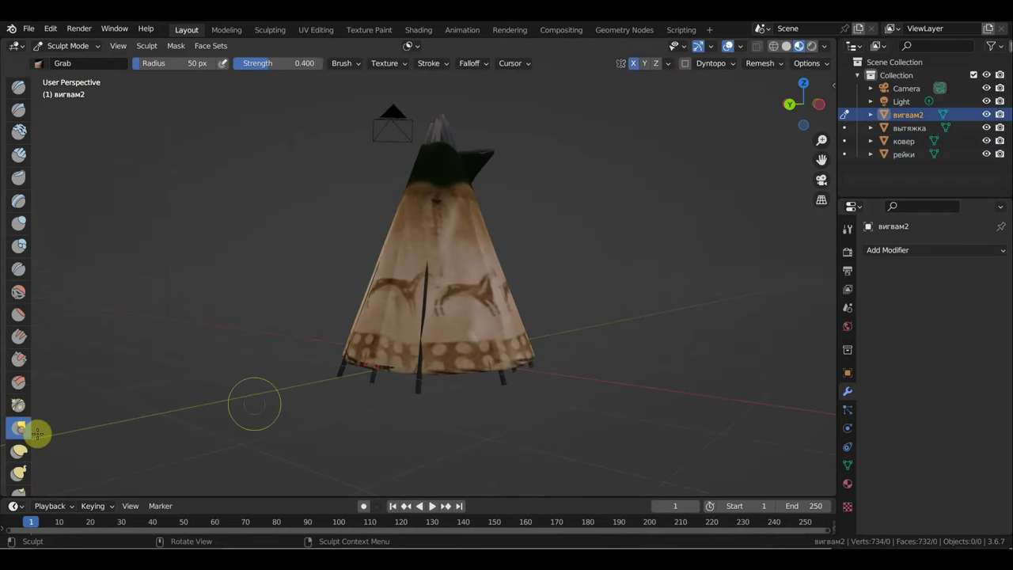
scroll(372, 403, down, 2)
middle_drag(373, 403, 375, 407)
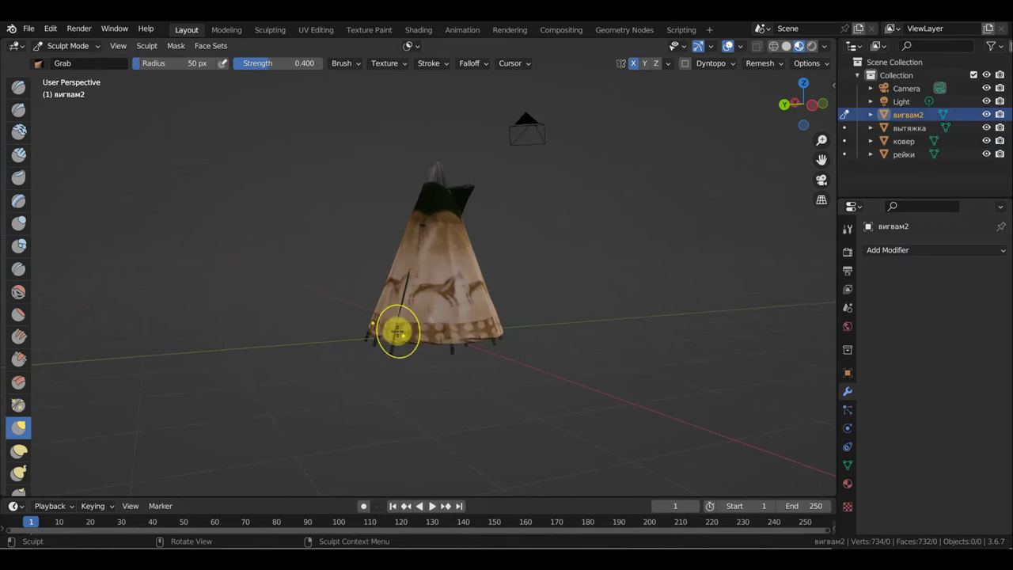
Pull the cover's lower edge and upper side with Grab strokes
drag(404, 309, 414, 260)
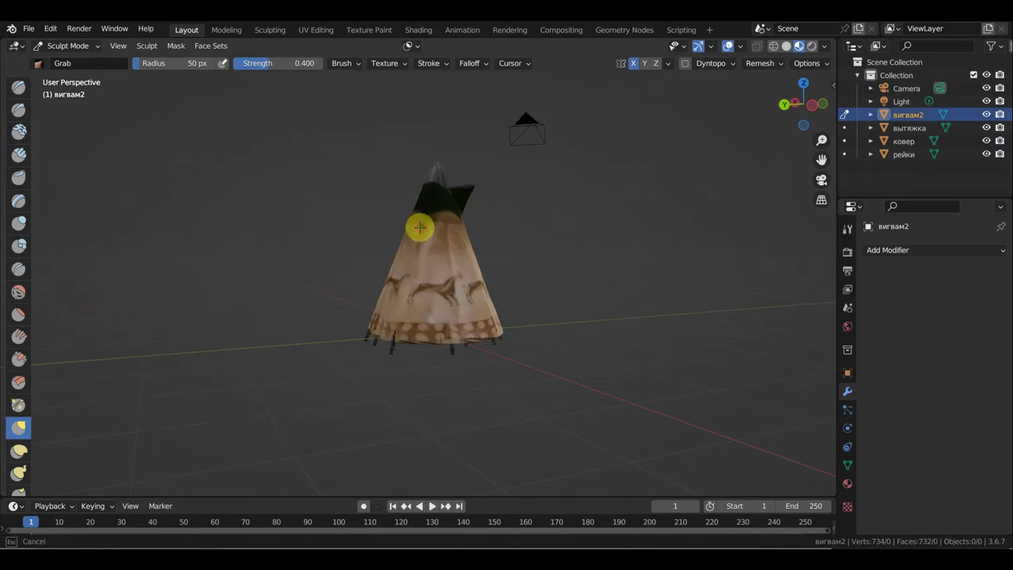
mouse_move(518, 267)
middle_down()
mouse_move(604, 273)
mouse_move(554, 263)
middle_up()
scroll(514, 255, up, 4)
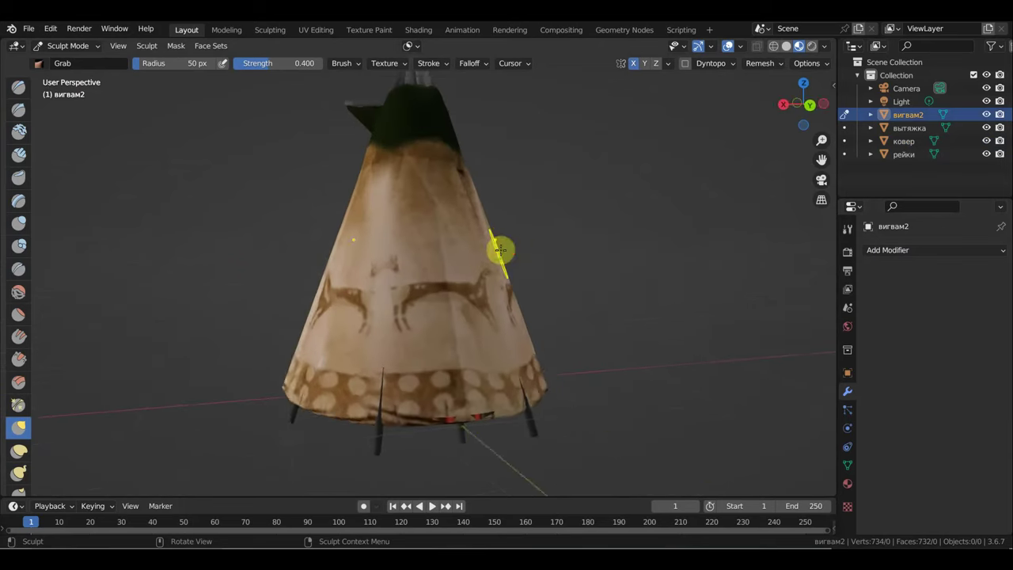
drag(467, 173, 467, 168)
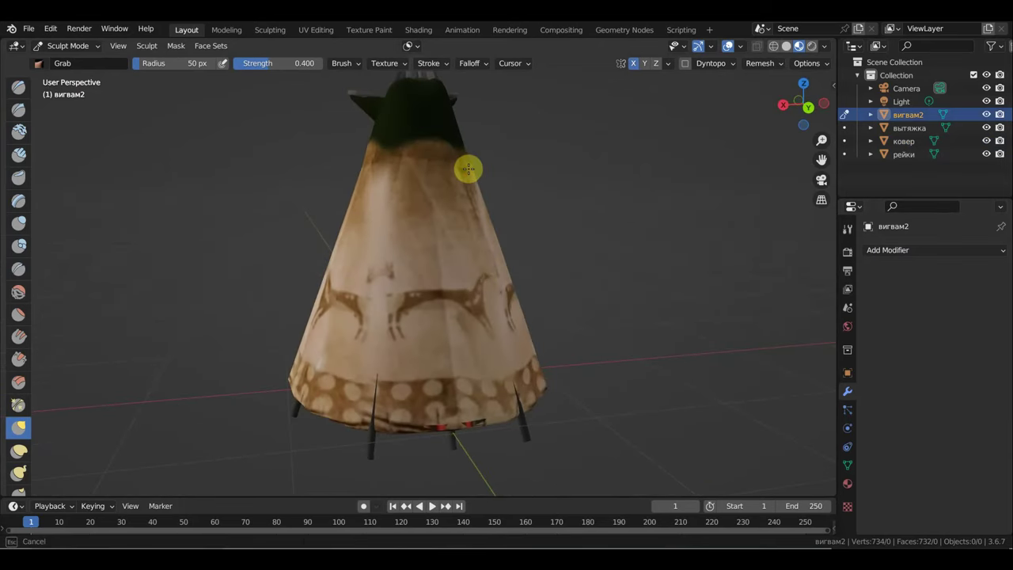
mouse_move(467, 168)
middle_down()
mouse_move(159, 175)
mouse_move(211, 174)
mouse_move(245, 151)
middle_up()
scroll(480, 255, up, 5)
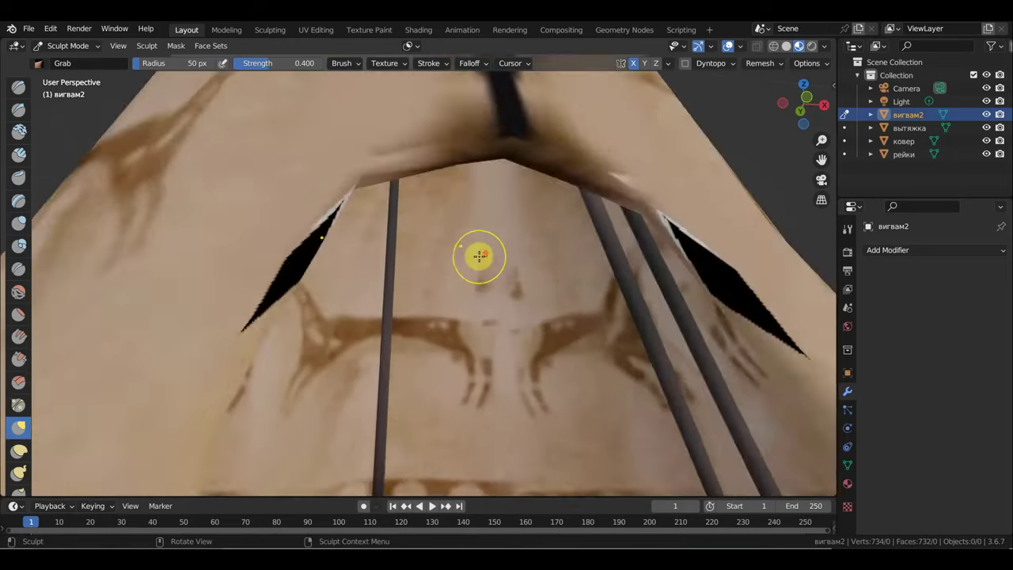
scroll(480, 255, up, 3)
mouse_move(485, 264)
middle_down()
mouse_move(464, 290)
mouse_move(289, 373)
mouse_move(254, 375)
mouse_move(350, 316)
mouse_move(488, 158)
mouse_move(467, 192)
mouse_move(639, 217)
mouse_move(608, 224)
mouse_move(638, 226)
mouse_move(628, 259)
middle_up()
scroll(463, 196, down, 3)
scroll(459, 208, down, 5)
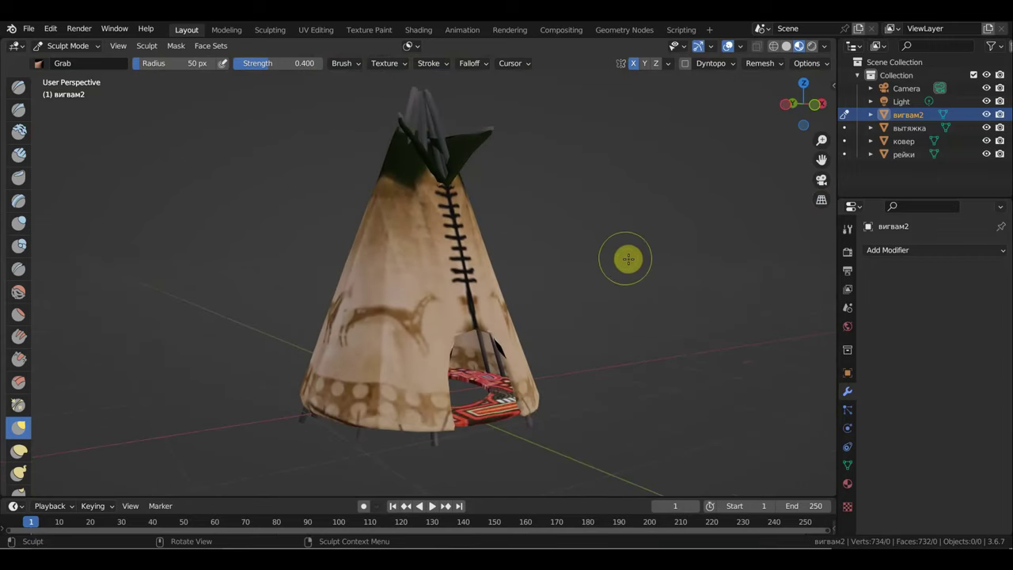
click(67, 46)
Return to Object Mode, deselect the cover, orbit around the tipi, and open the File menu
click(70, 62)
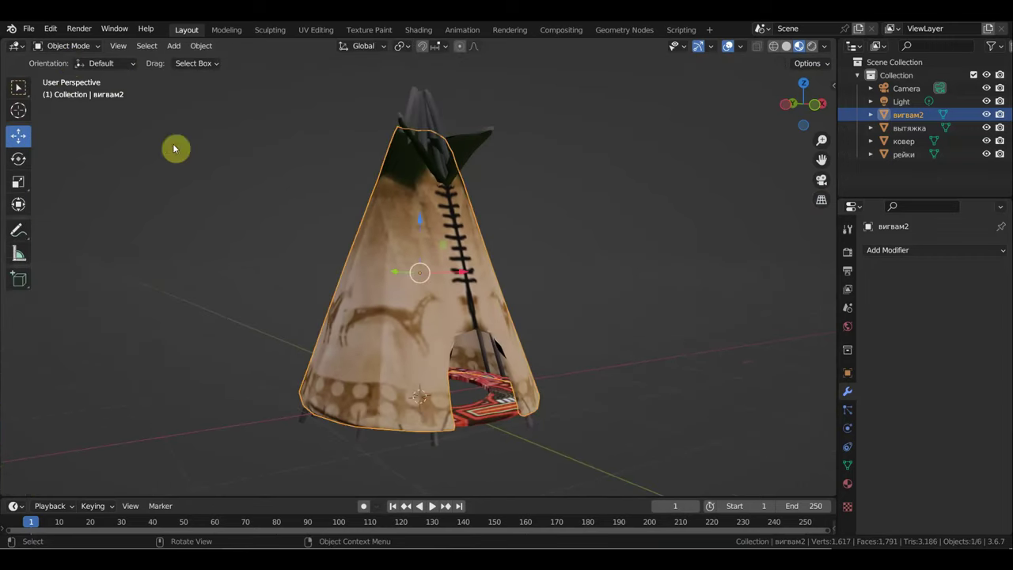
scroll(507, 280, down, 2)
click(580, 281)
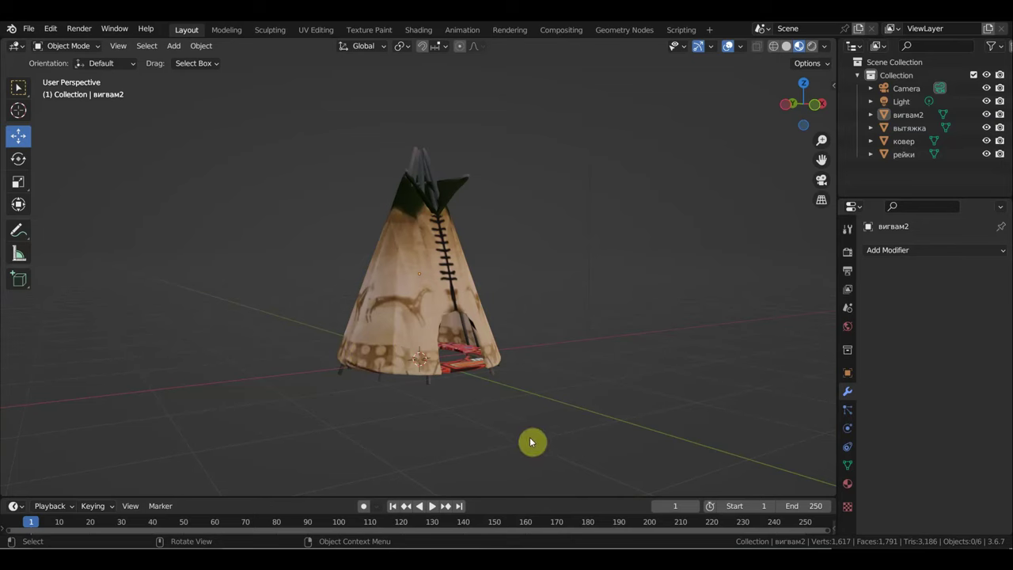
mouse_move(535, 429)
middle_down()
mouse_move(528, 390)
mouse_move(504, 391)
middle_up()
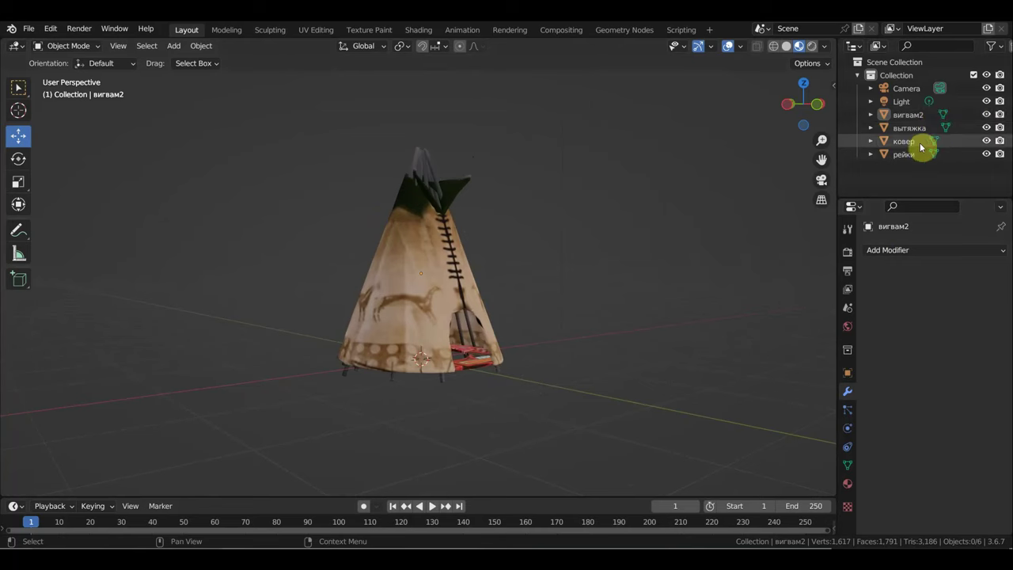
middle_drag(419, 198, 280, 191)
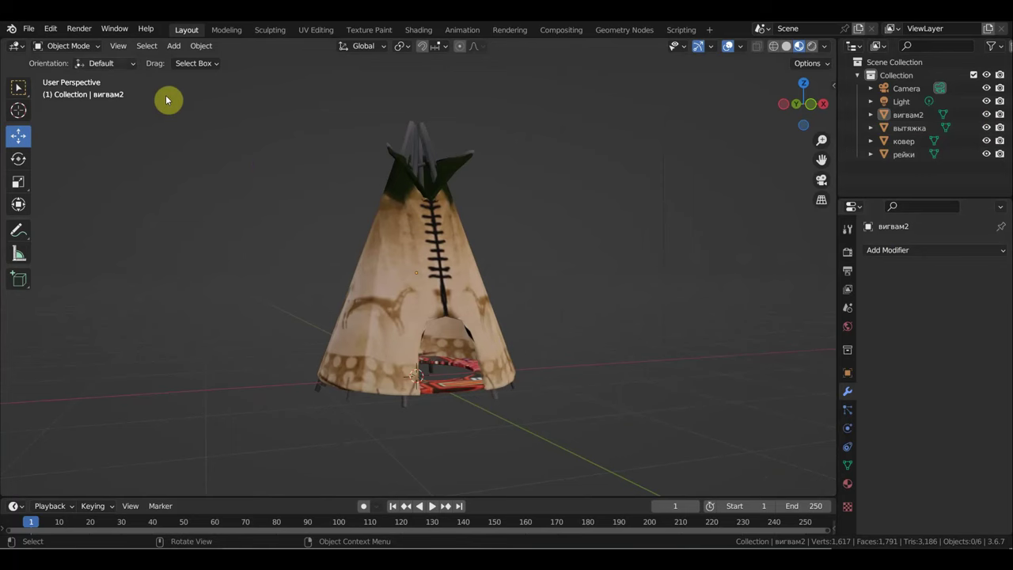
click(29, 31)
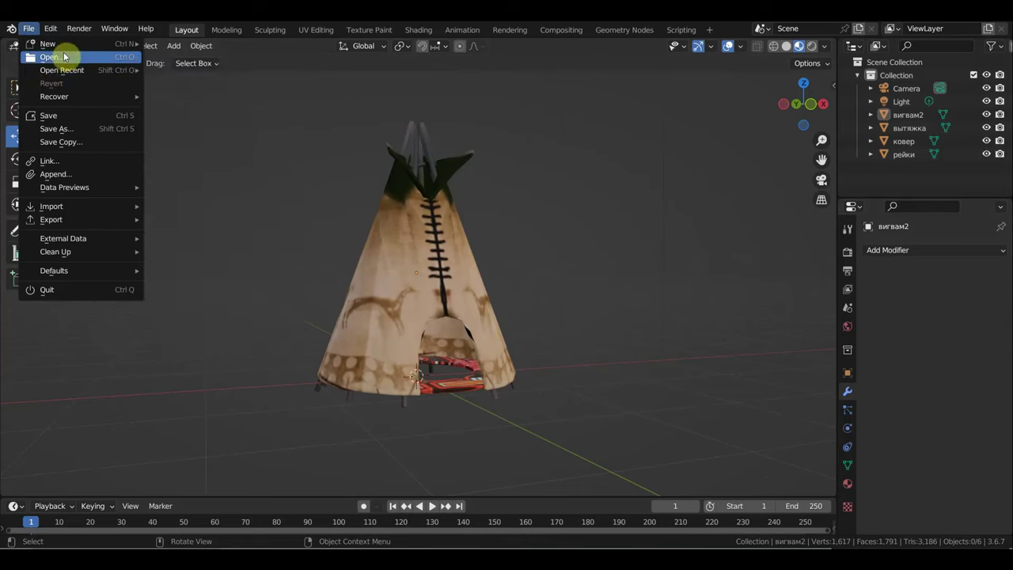
mouse_move(51, 206)
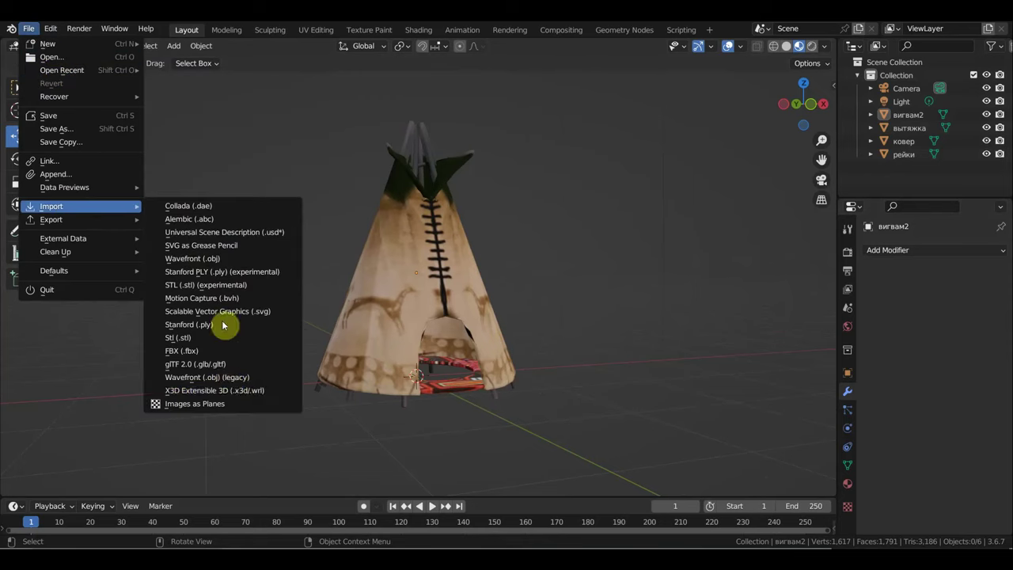
Browse the Wavefront OBJ files in the Вигвамы folder, then close the browser without importing
click(223, 379)
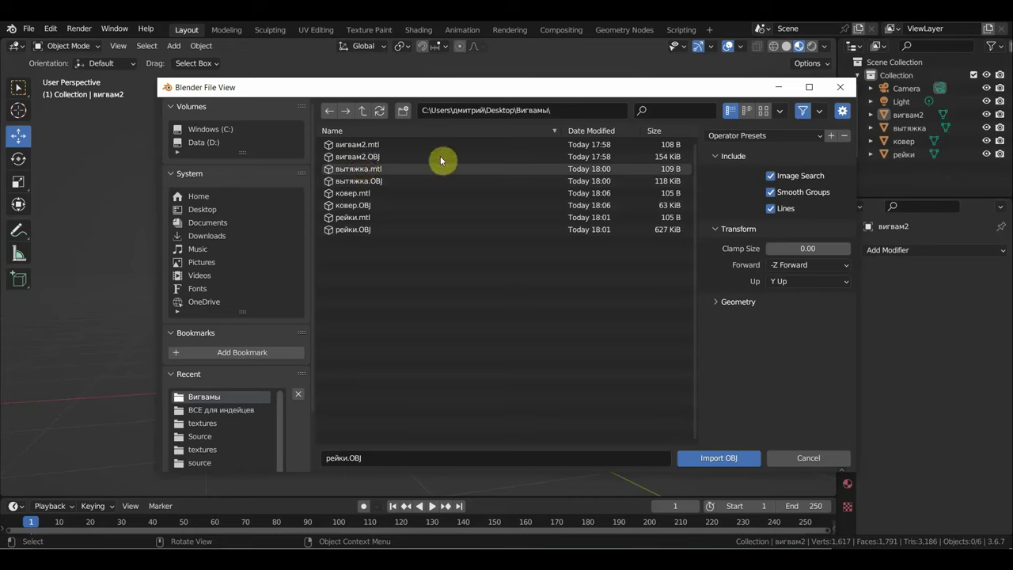
click(842, 92)
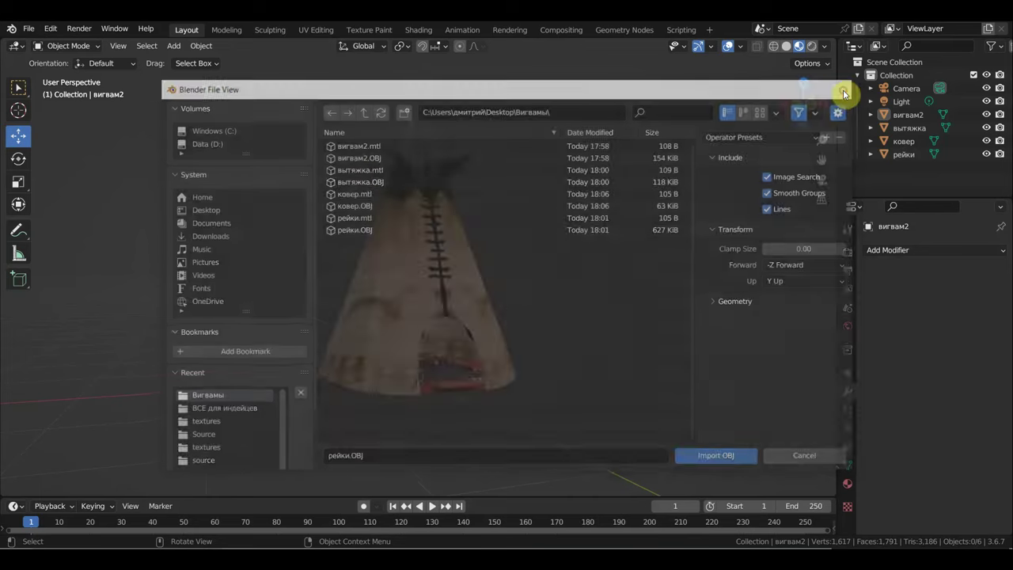
middle_drag(498, 296, 528, 304)
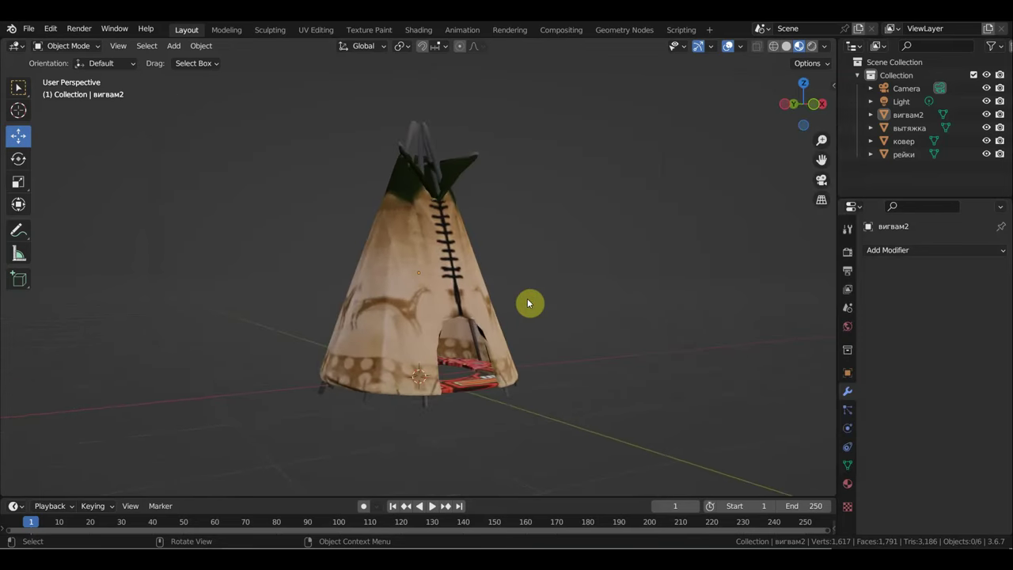